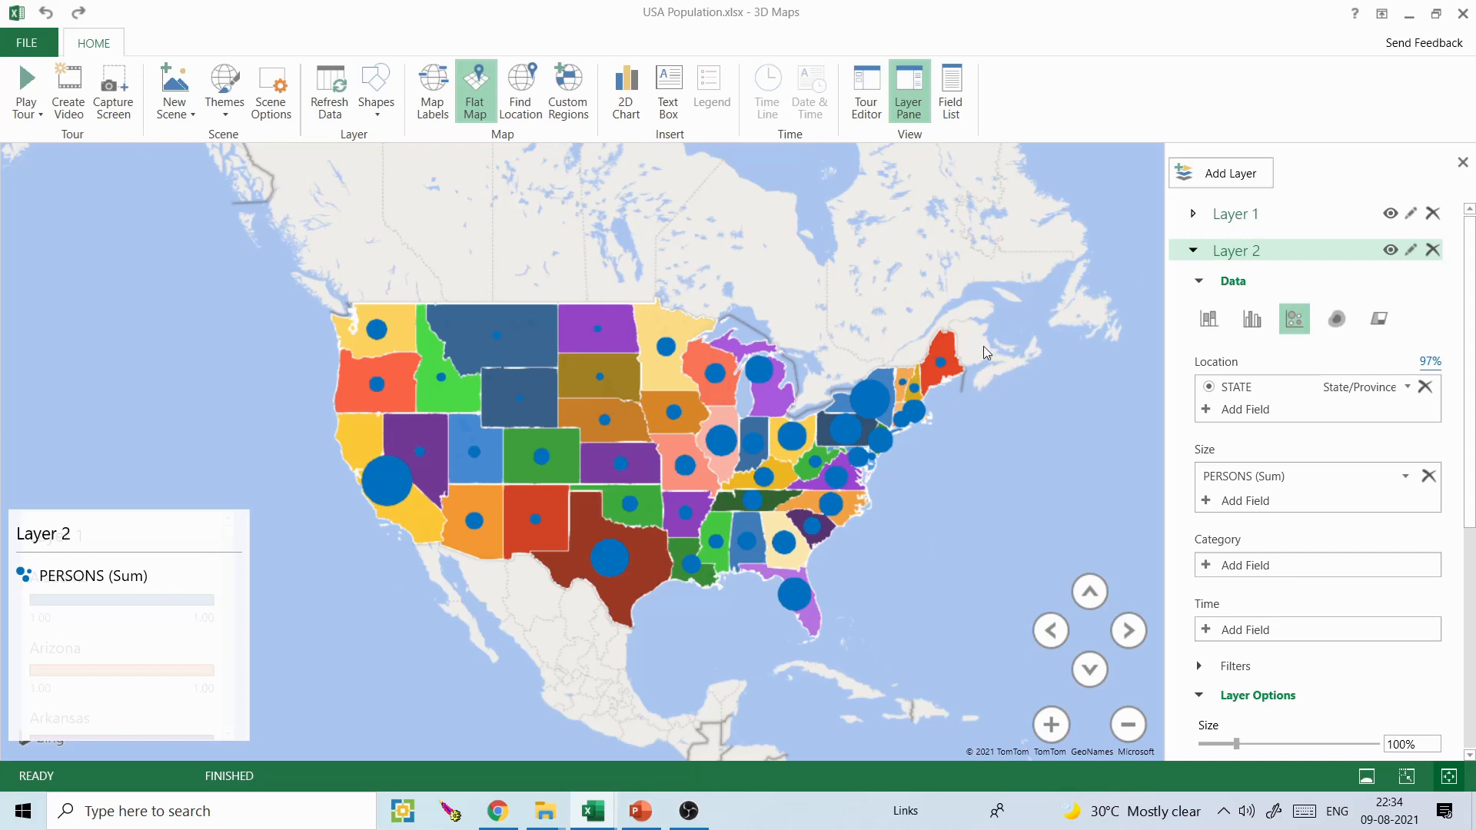
- Close the open 3D map and open USA Population.xlsx from the excel folder
mouse_move(749, 387)
mouse_move(565, 446)
click(1463, 12)
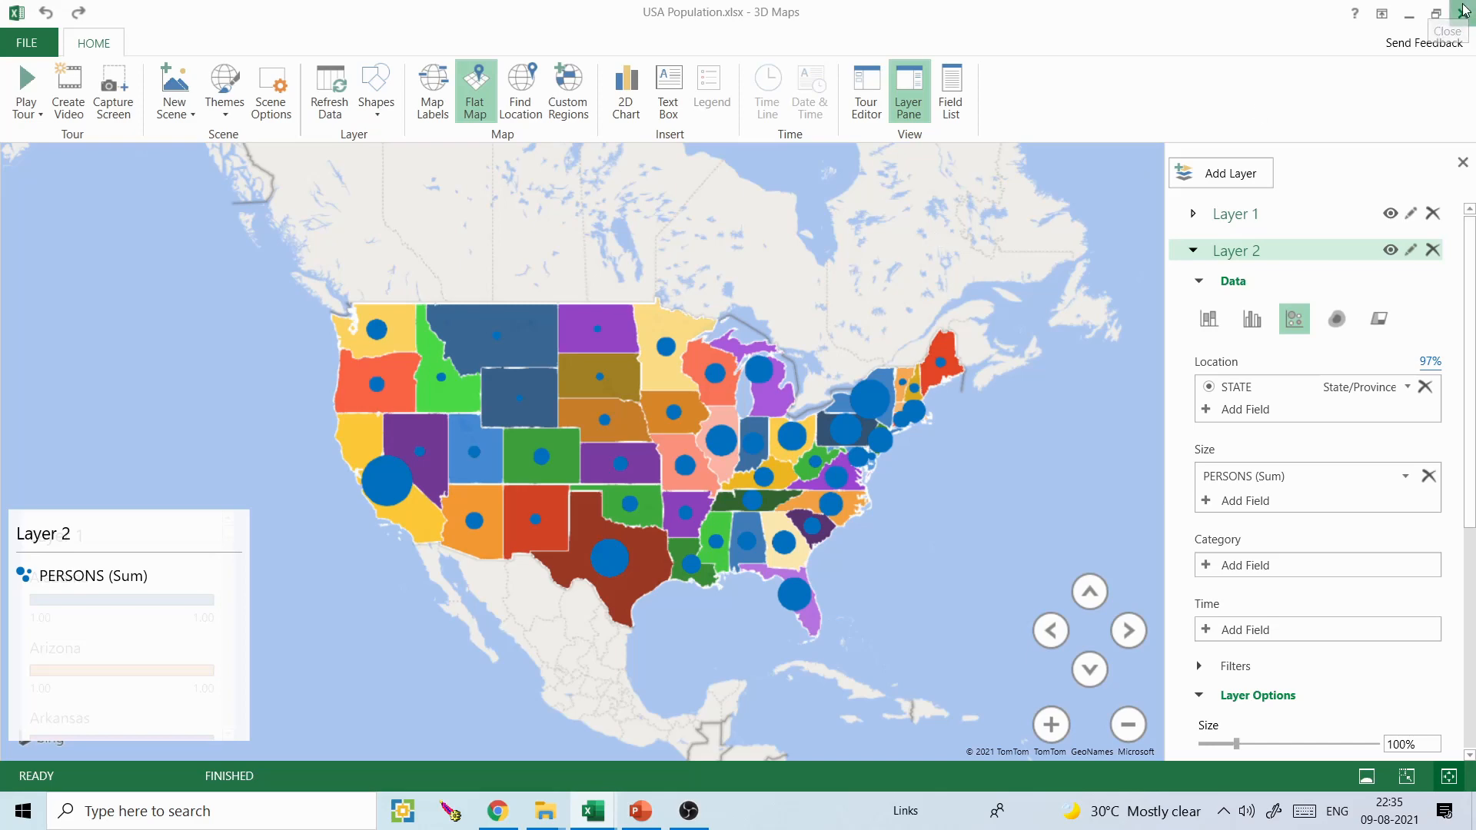
mouse_move(545, 811)
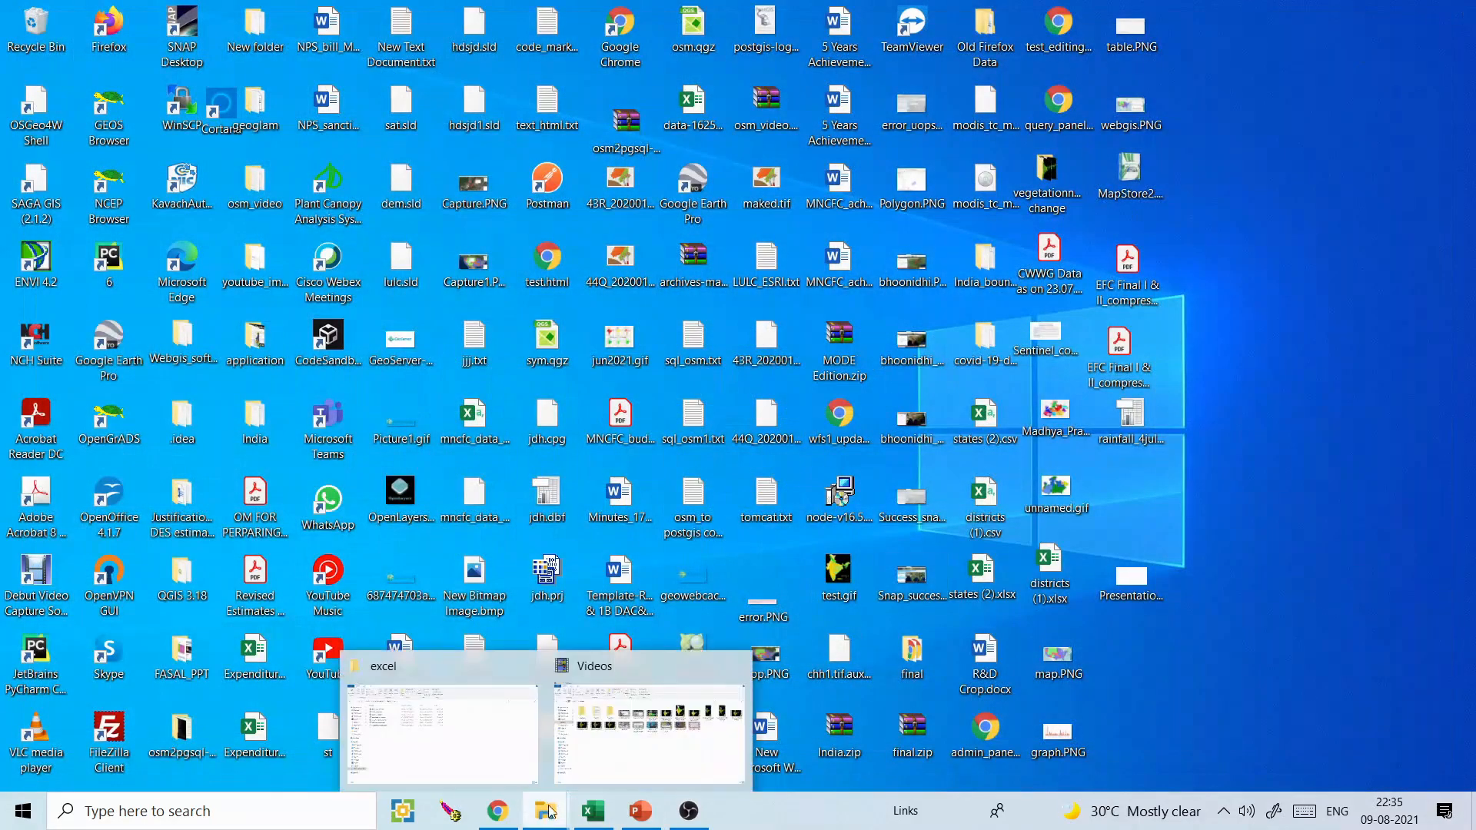
click(518, 742)
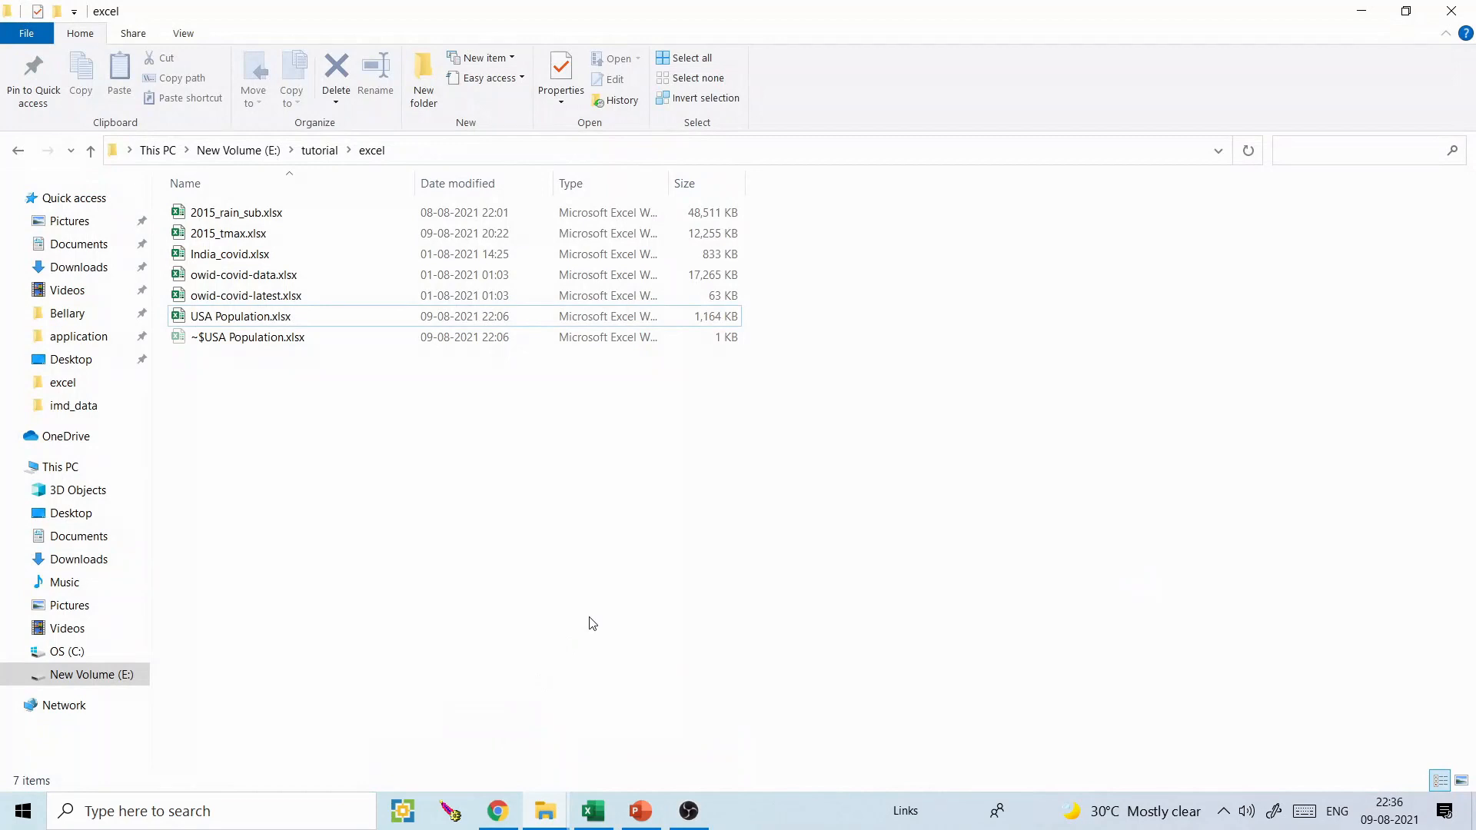
click(248, 321)
double_click(247, 321)
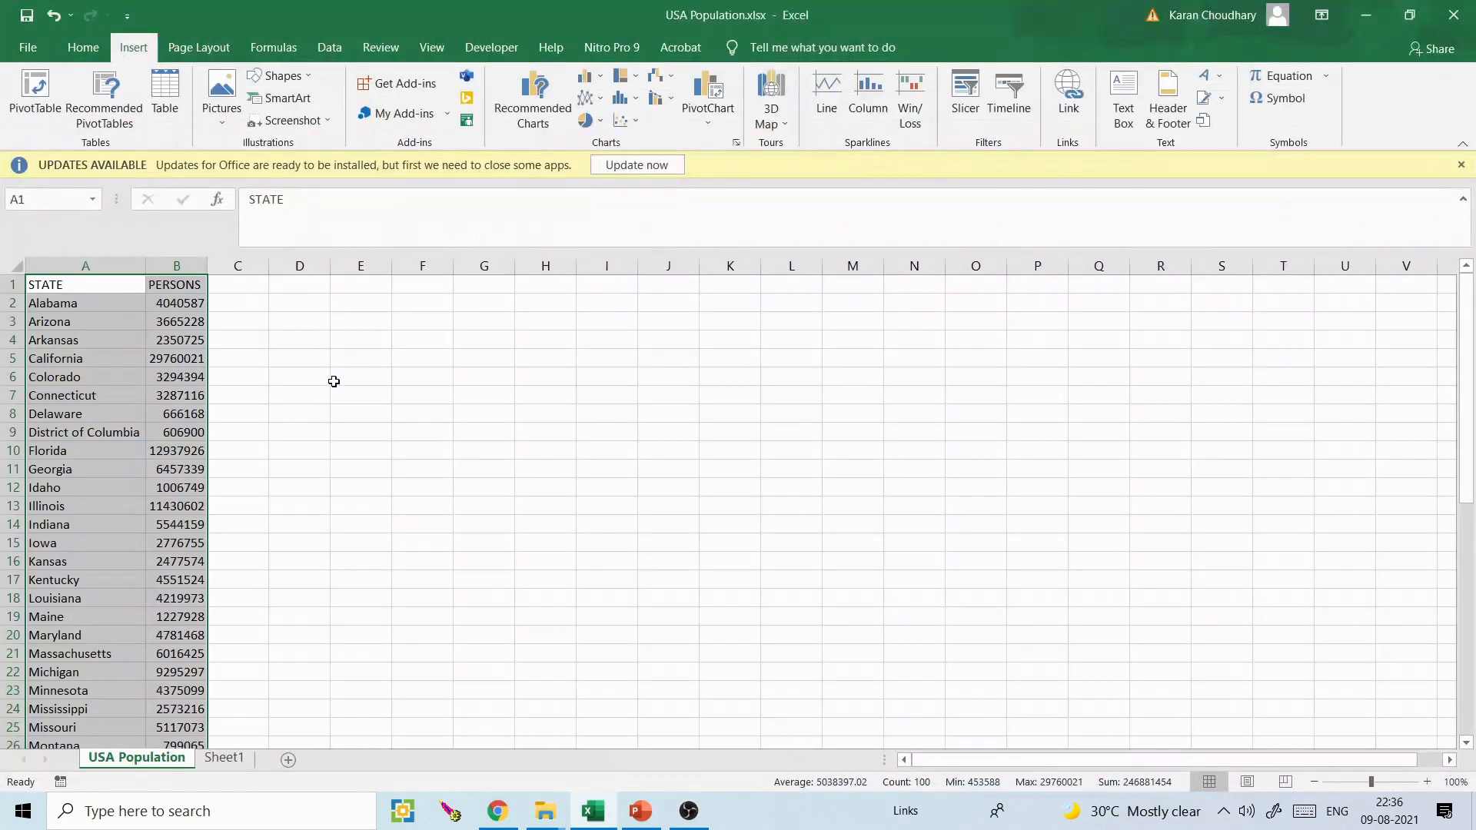
- Select the STATE and PERSONS data from the header row down to the last record, A1:B50
click(334, 381)
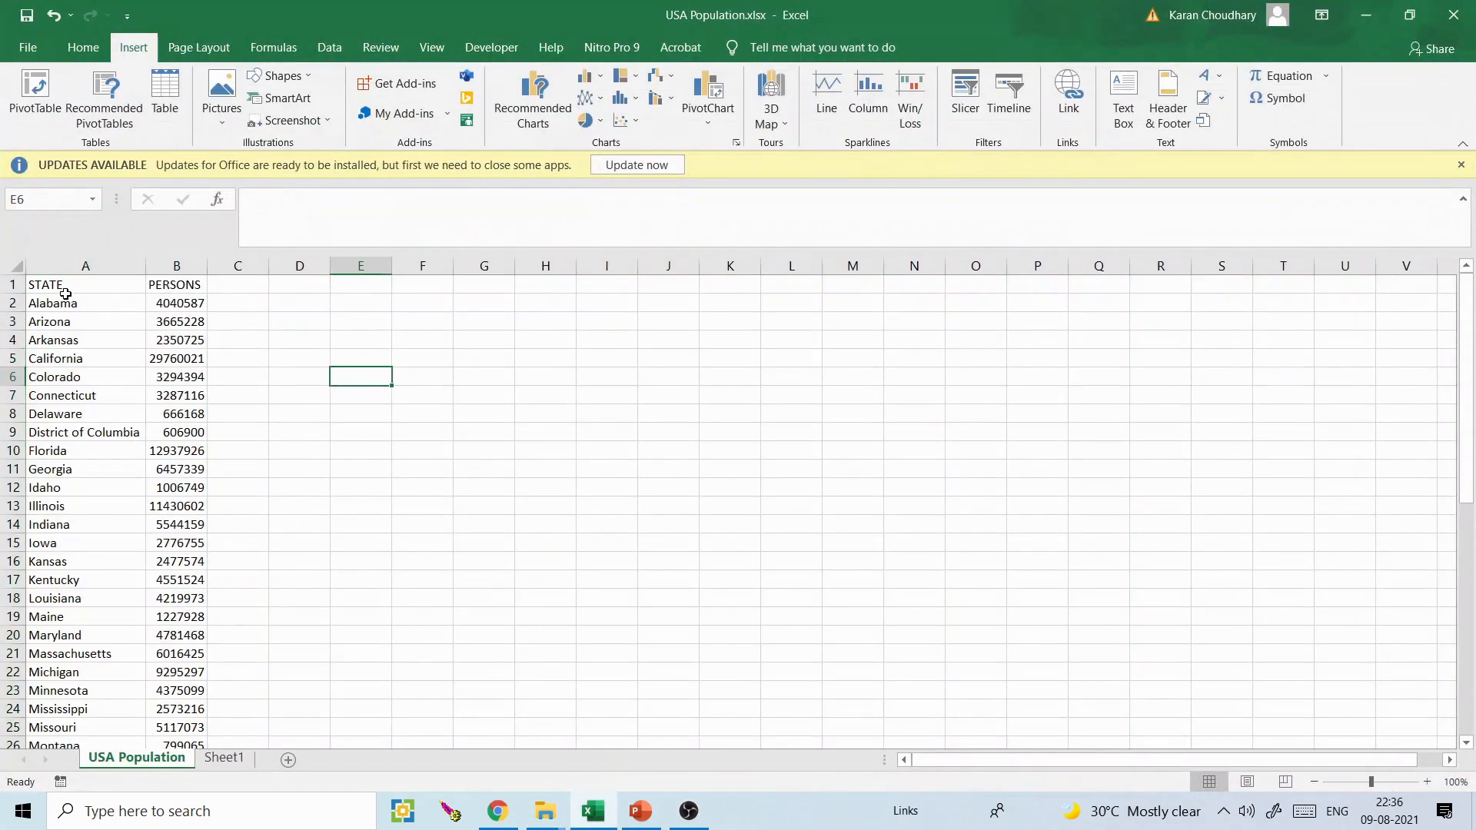
click(66, 296)
click(173, 284)
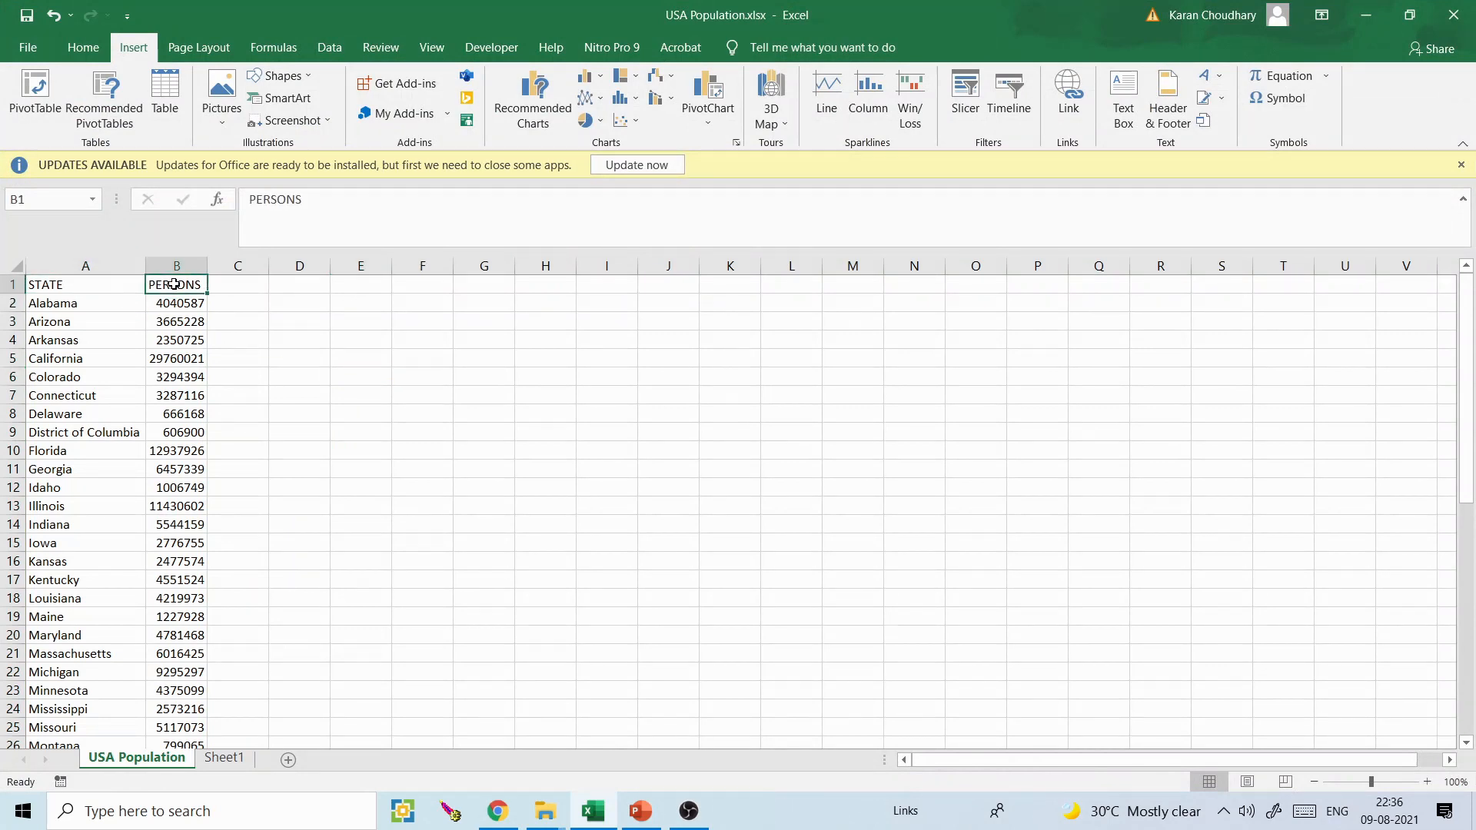
drag(78, 286, 172, 284)
key(ctrl+shift+Down)
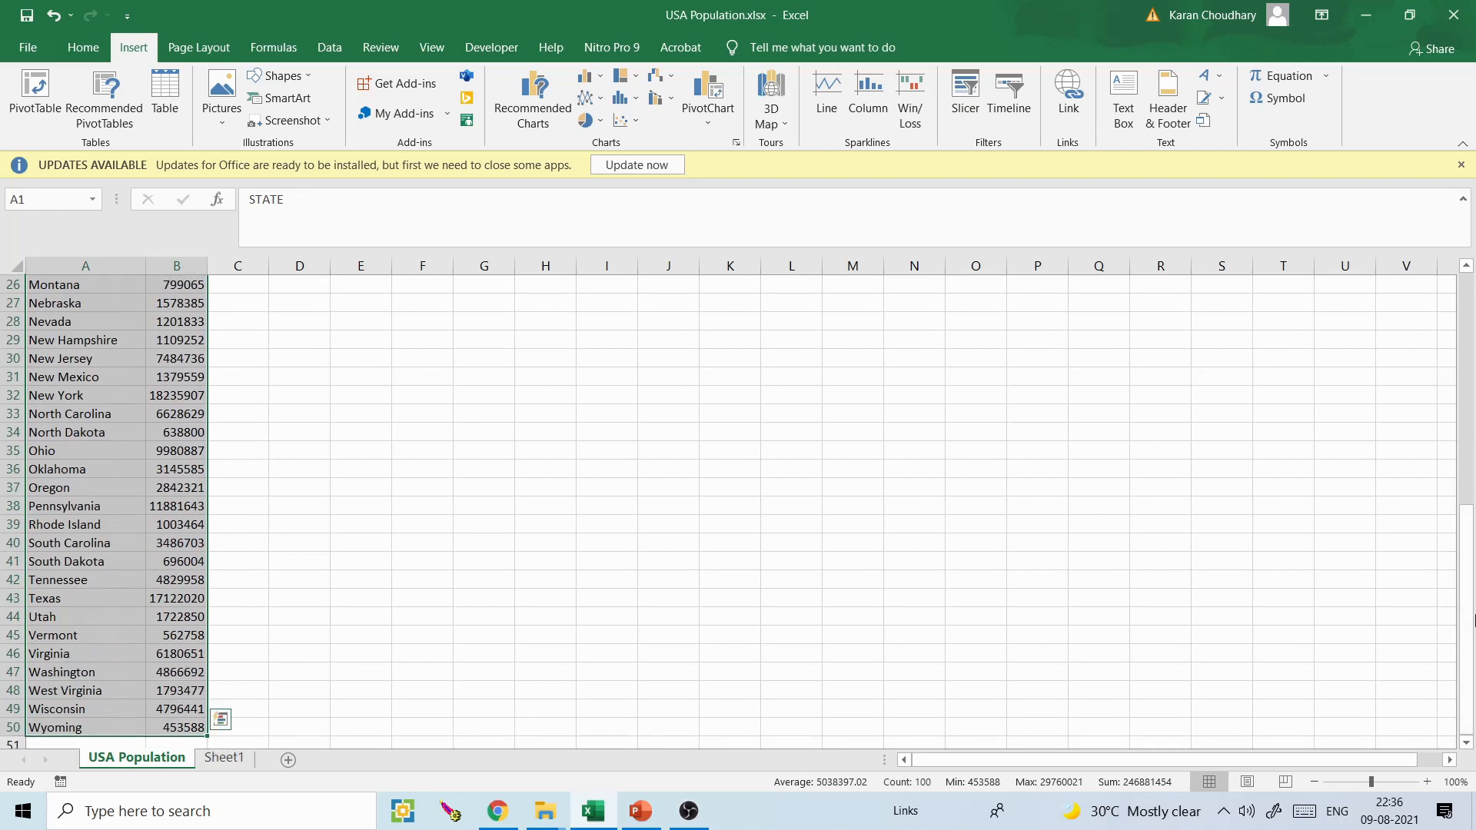
drag(1467, 550, 1466, 319)
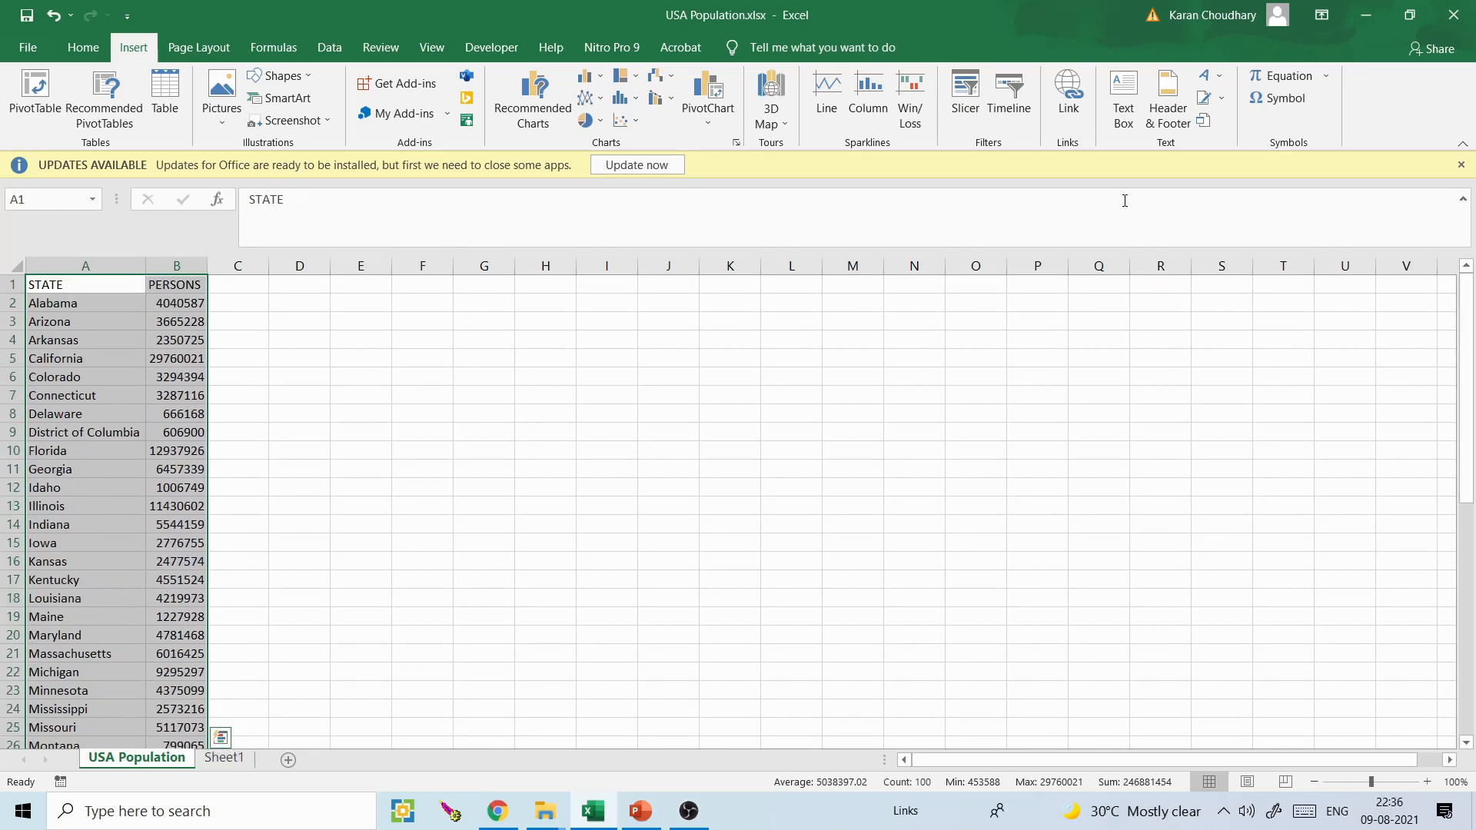
- Launch 3D Maps for the selected data, delete the existing Tour 1 and create a new tour
click(83, 48)
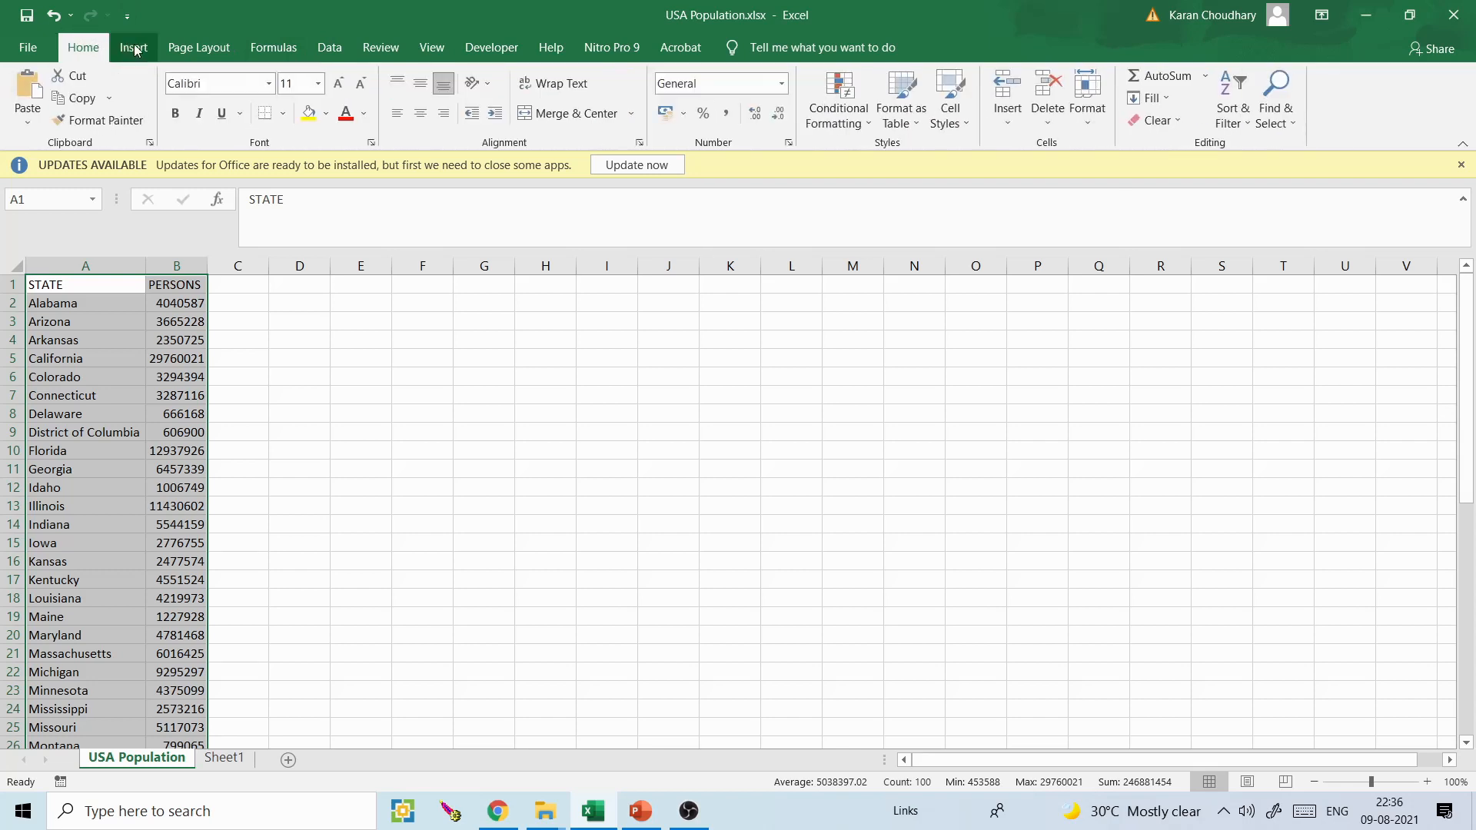
click(135, 49)
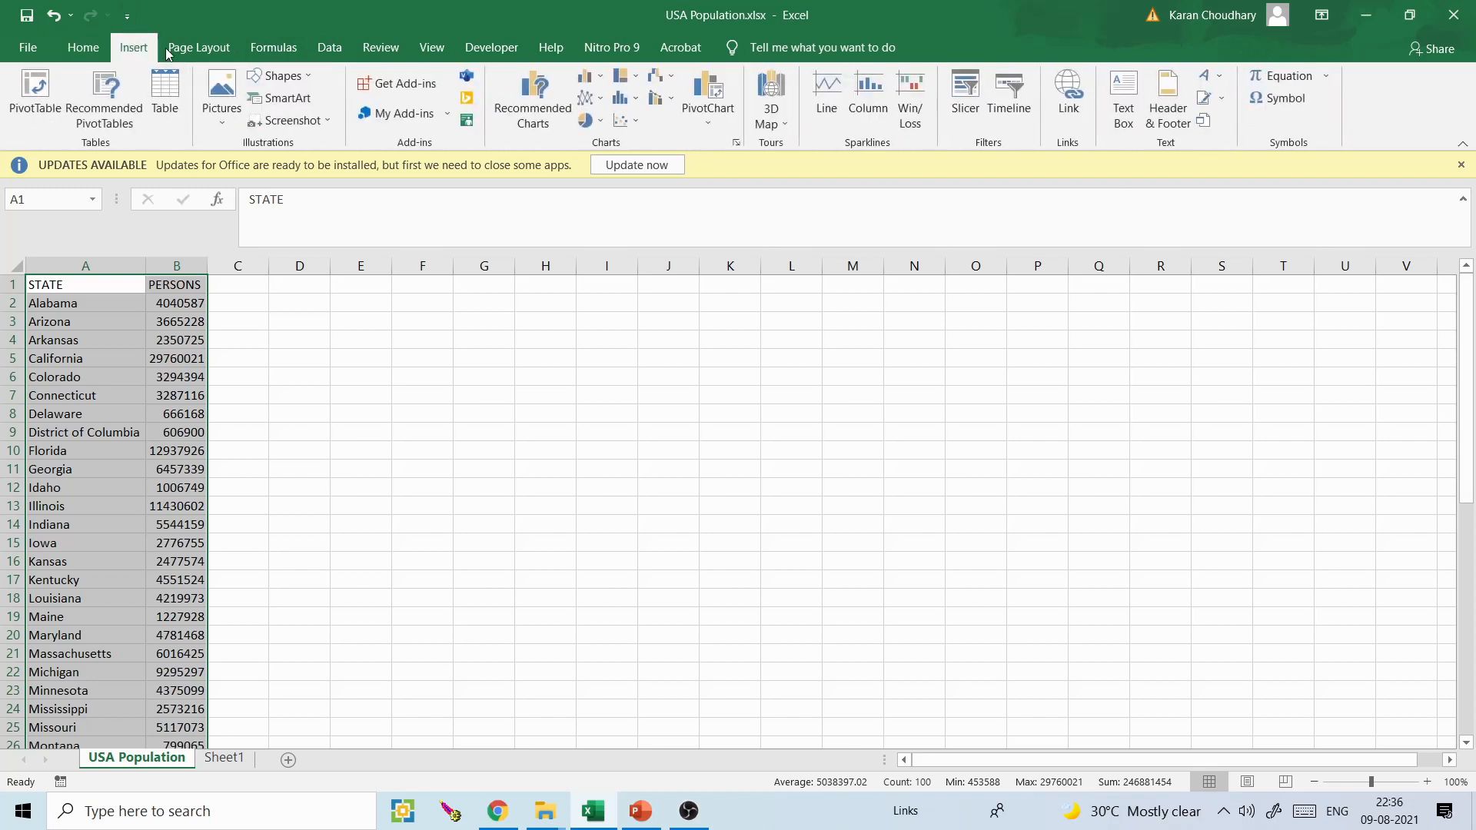
click(772, 91)
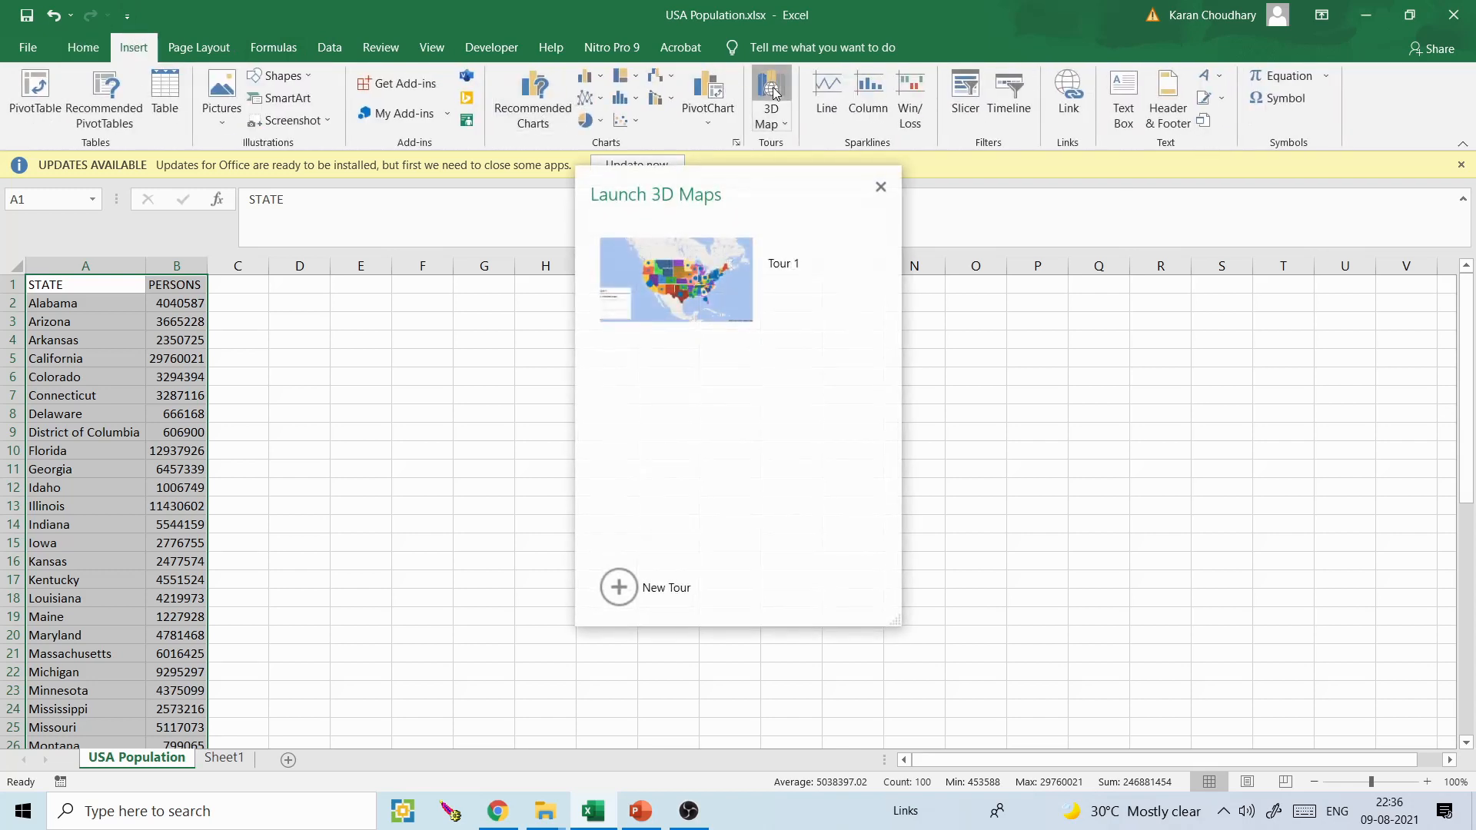
click(869, 244)
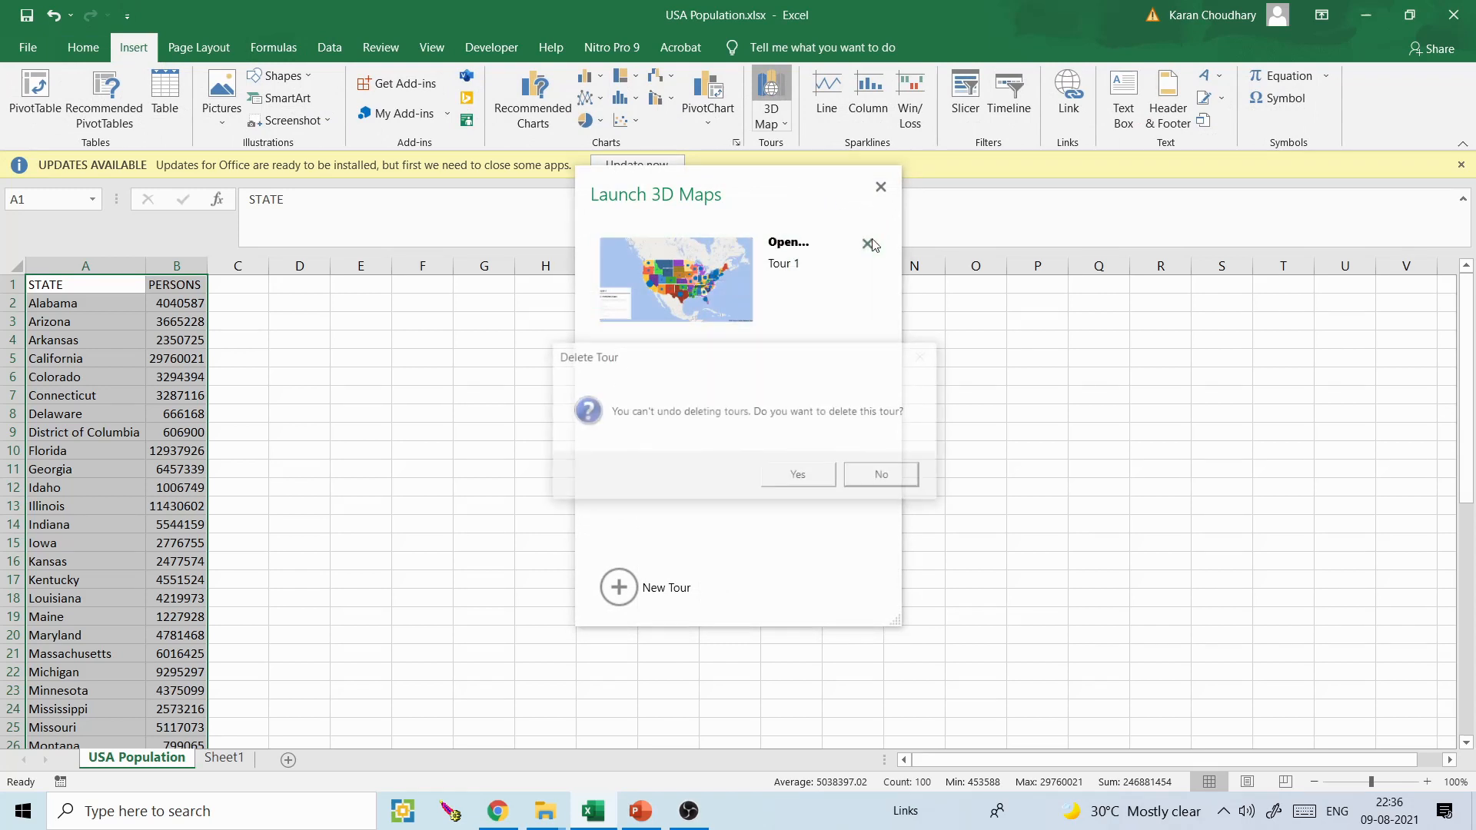
click(806, 473)
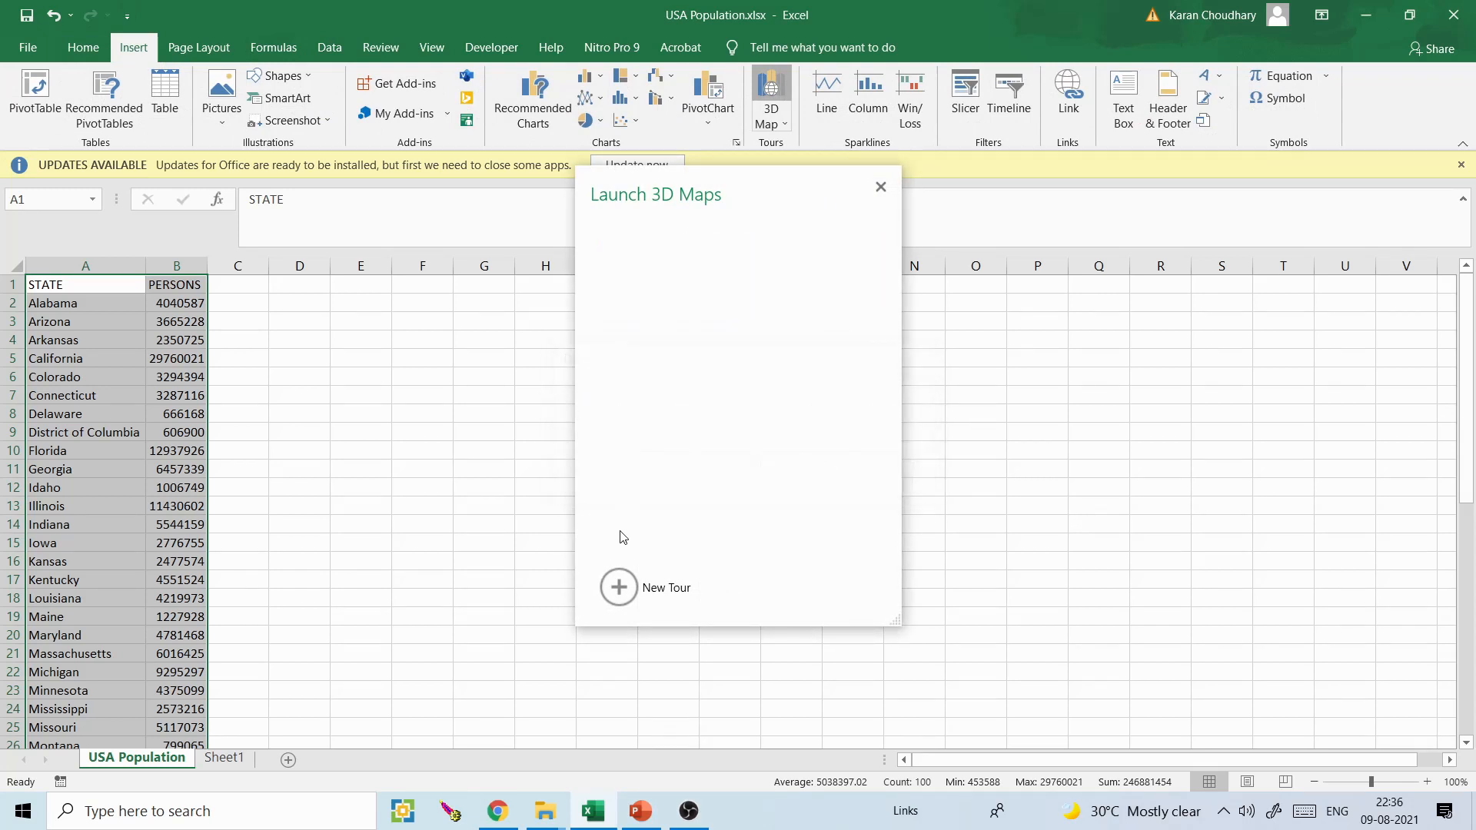
click(619, 584)
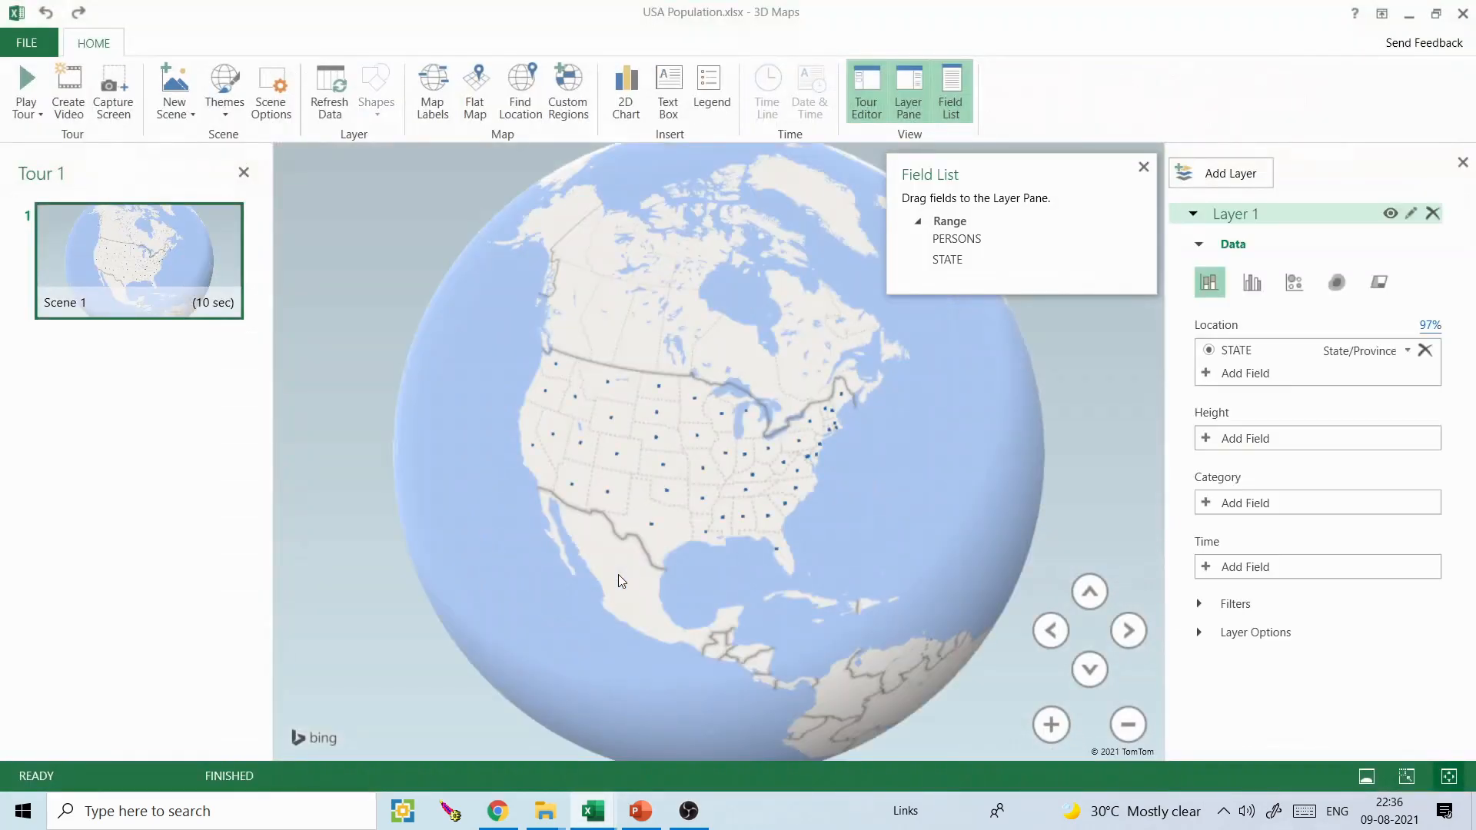
- Close the floating Field List, then remove STATE from Layer 1's location and add it back
click(1144, 167)
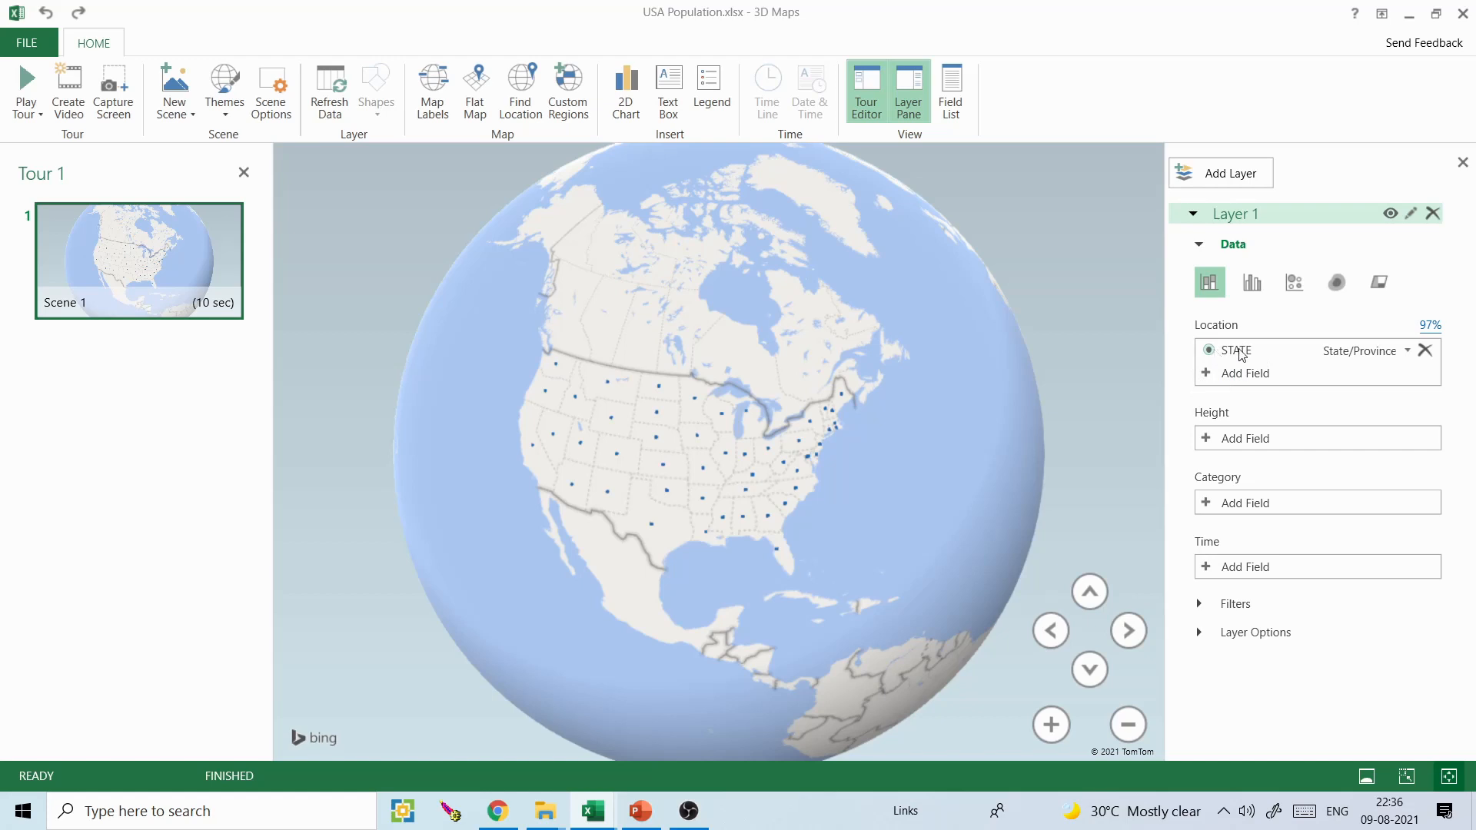
click(1425, 351)
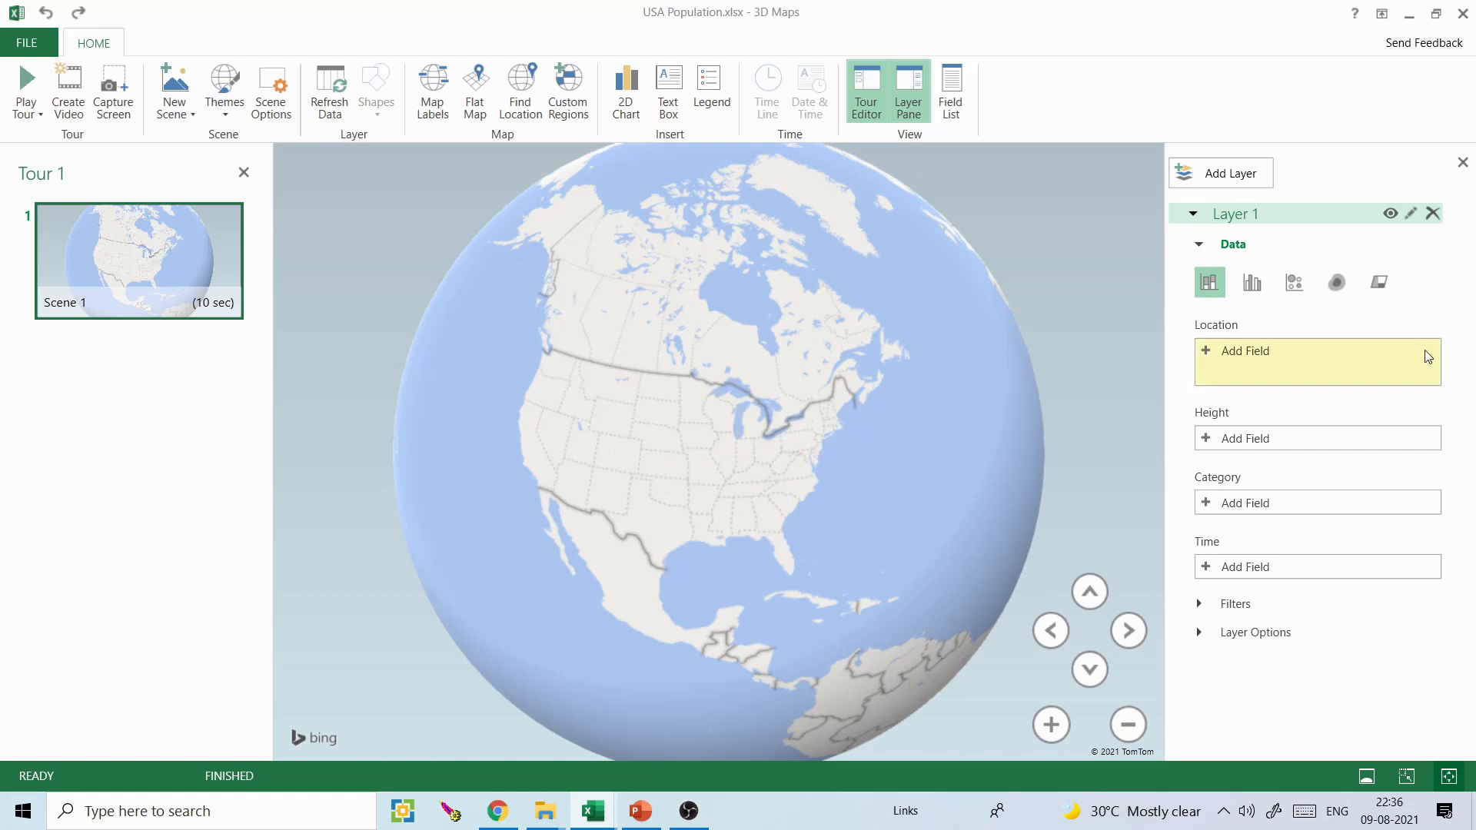
click(1232, 352)
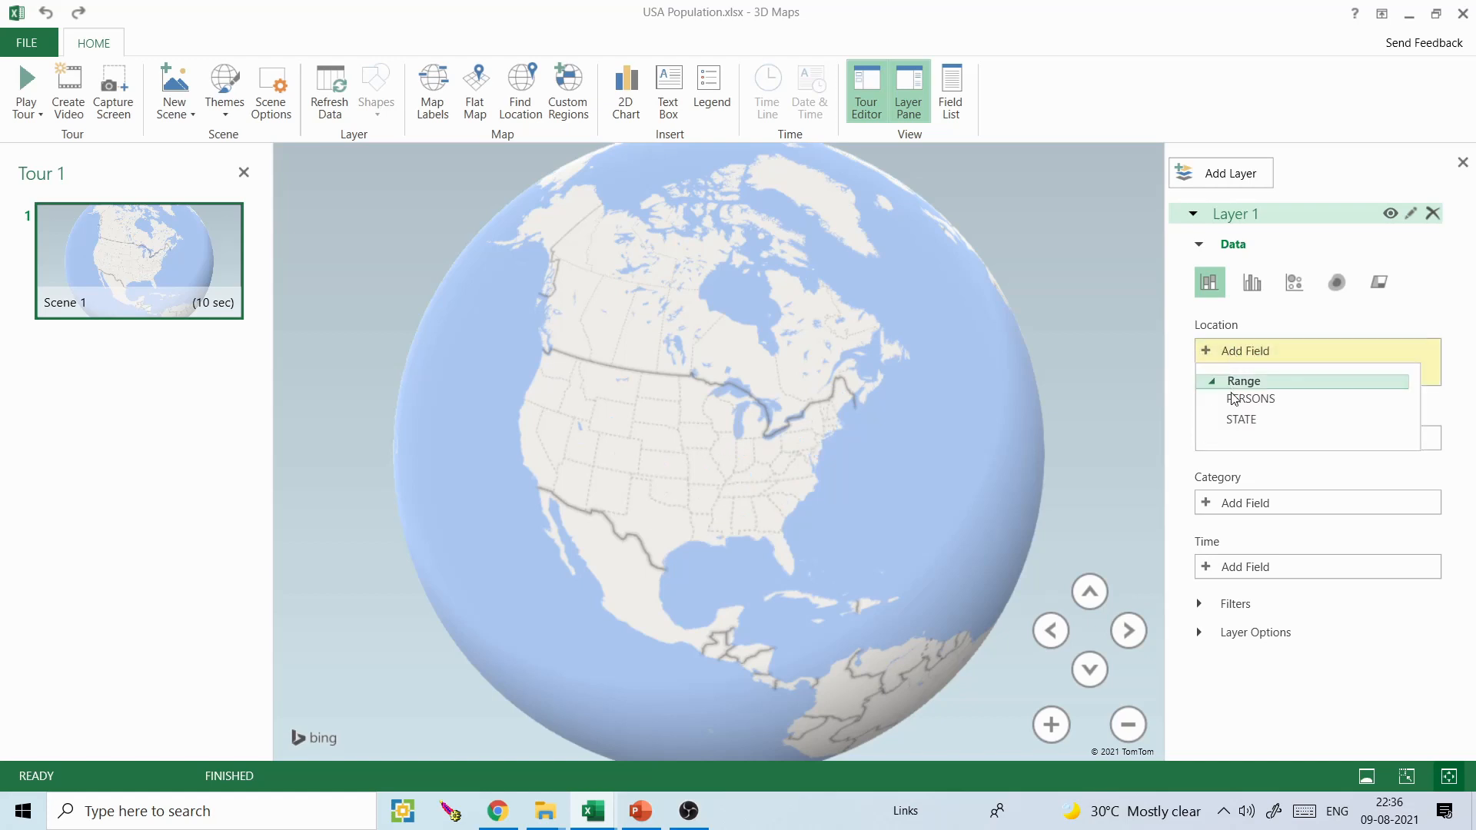
click(1248, 420)
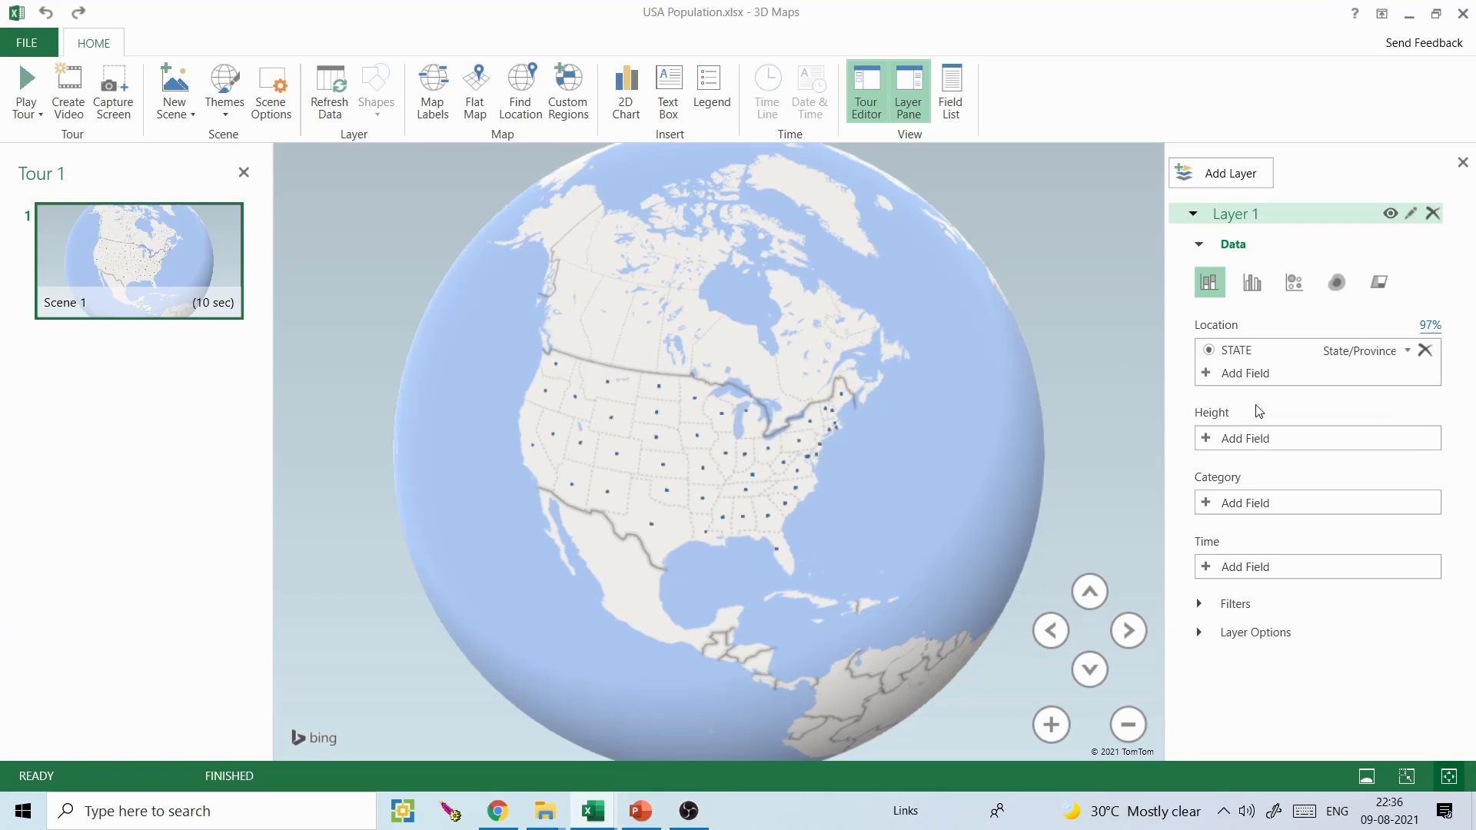
- Set the STATE field's location type to State/Province and review the Mapping Confidence report
click(1408, 350)
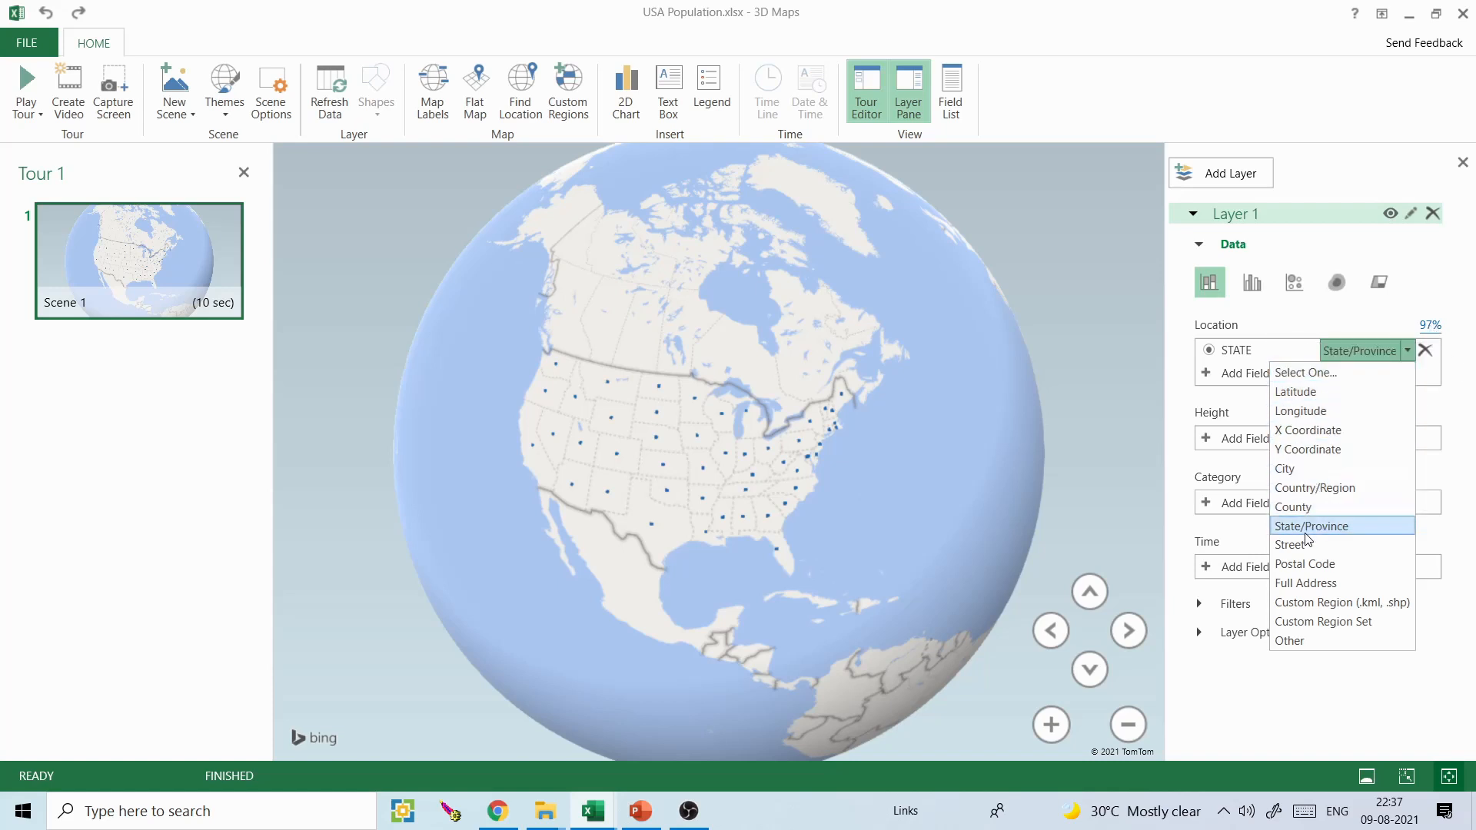
click(1306, 532)
click(1407, 353)
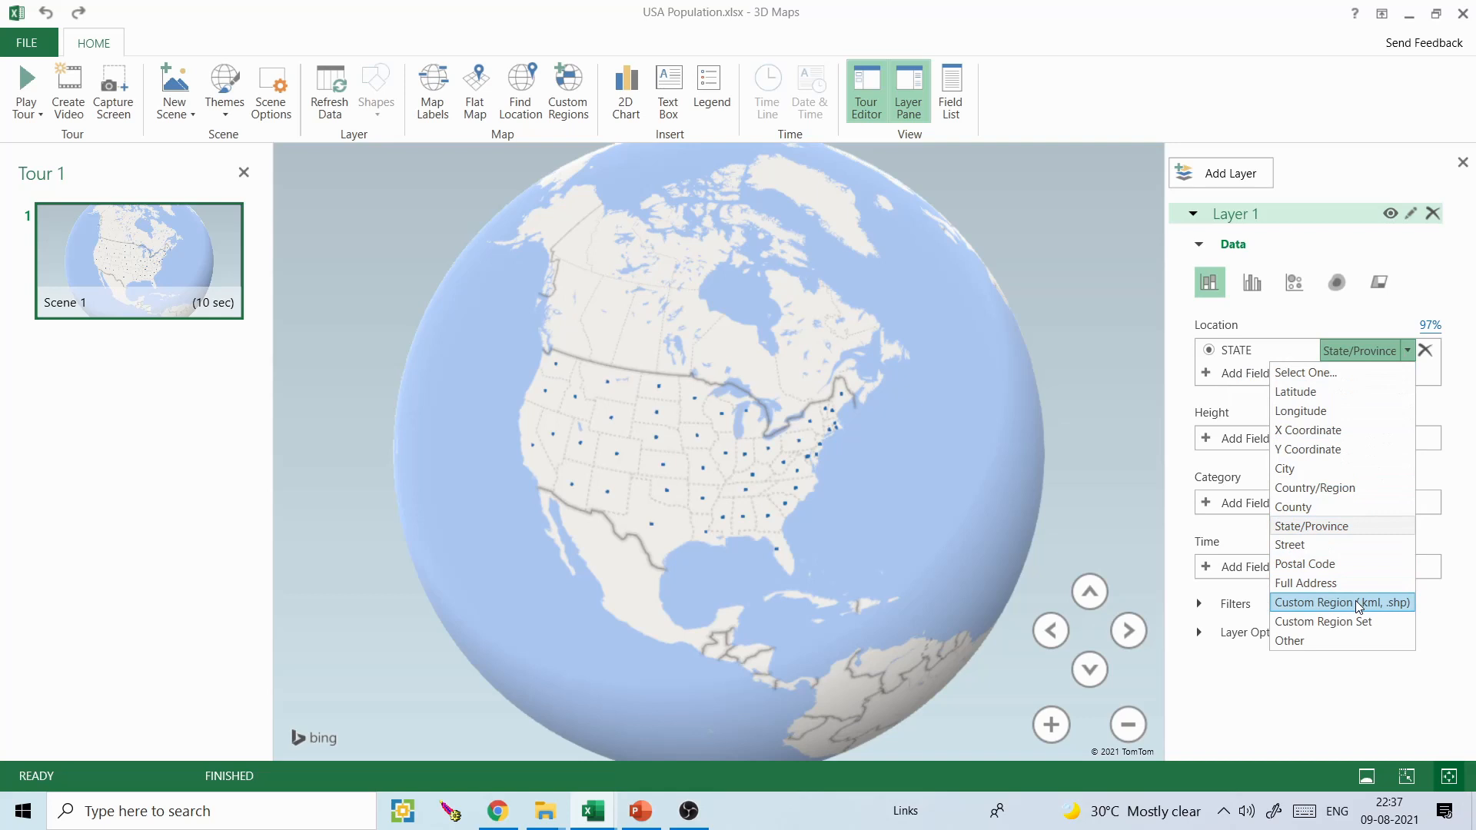
click(1329, 535)
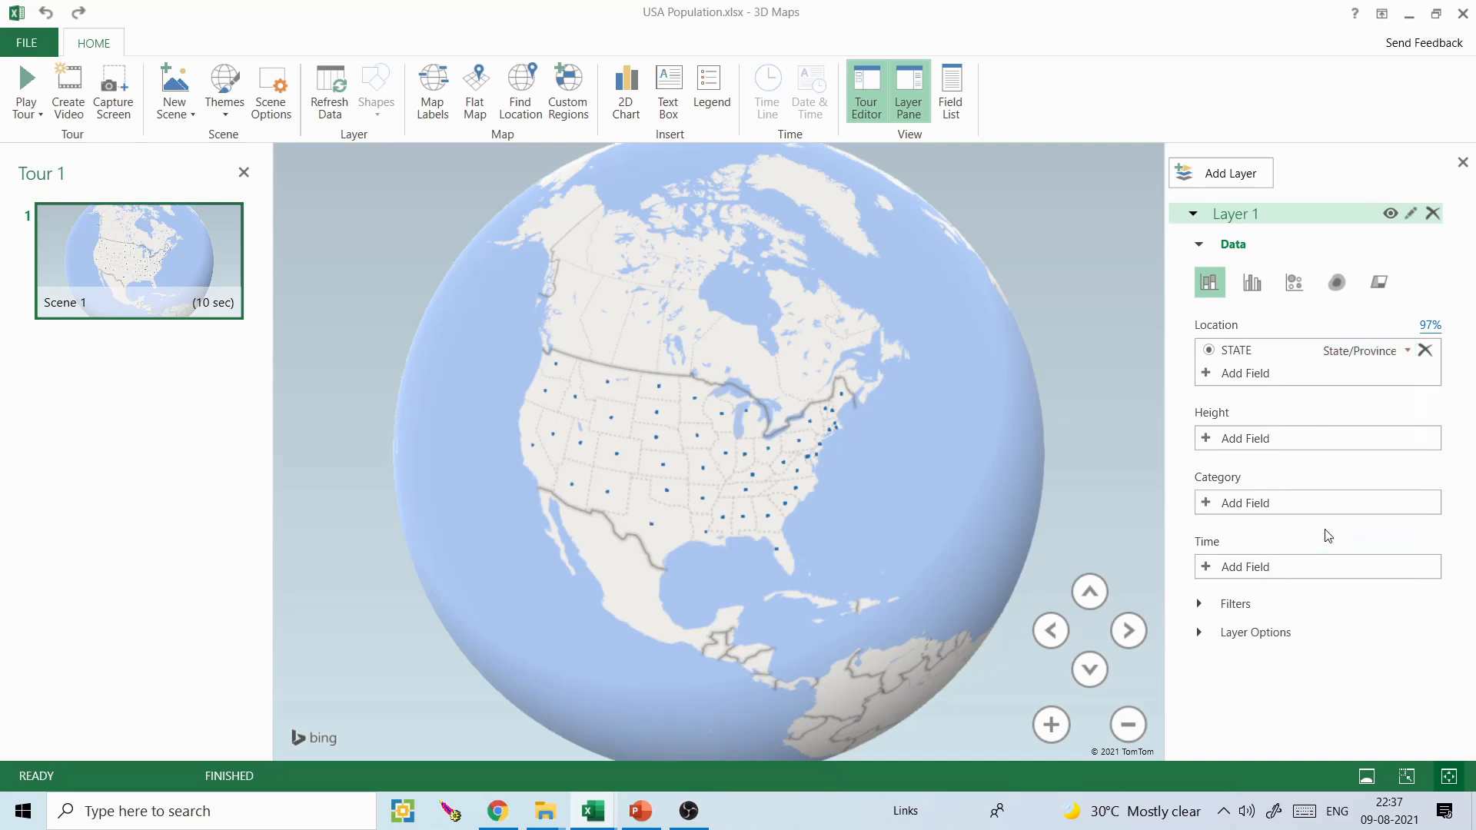
click(1408, 351)
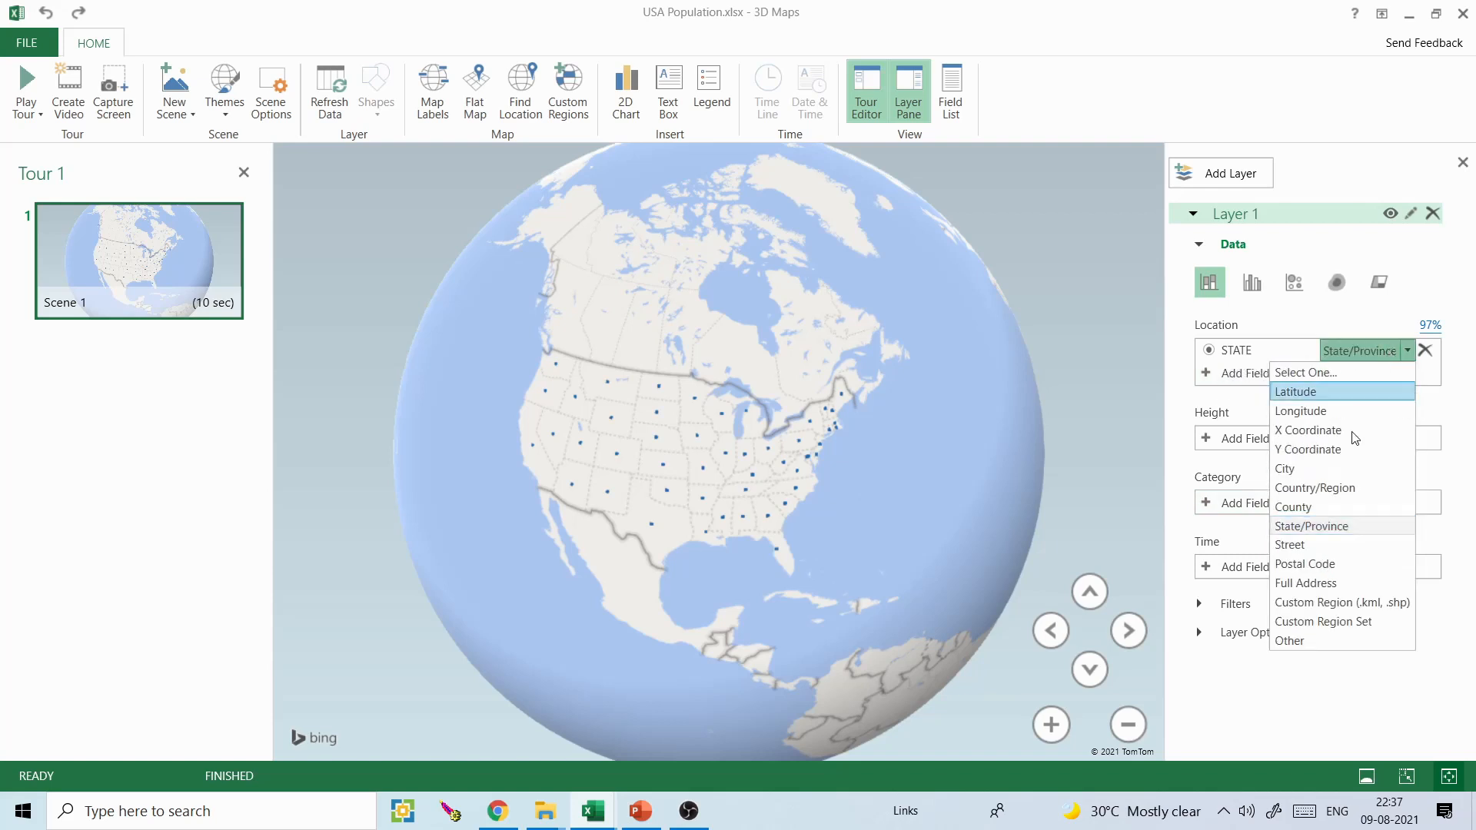
click(1319, 527)
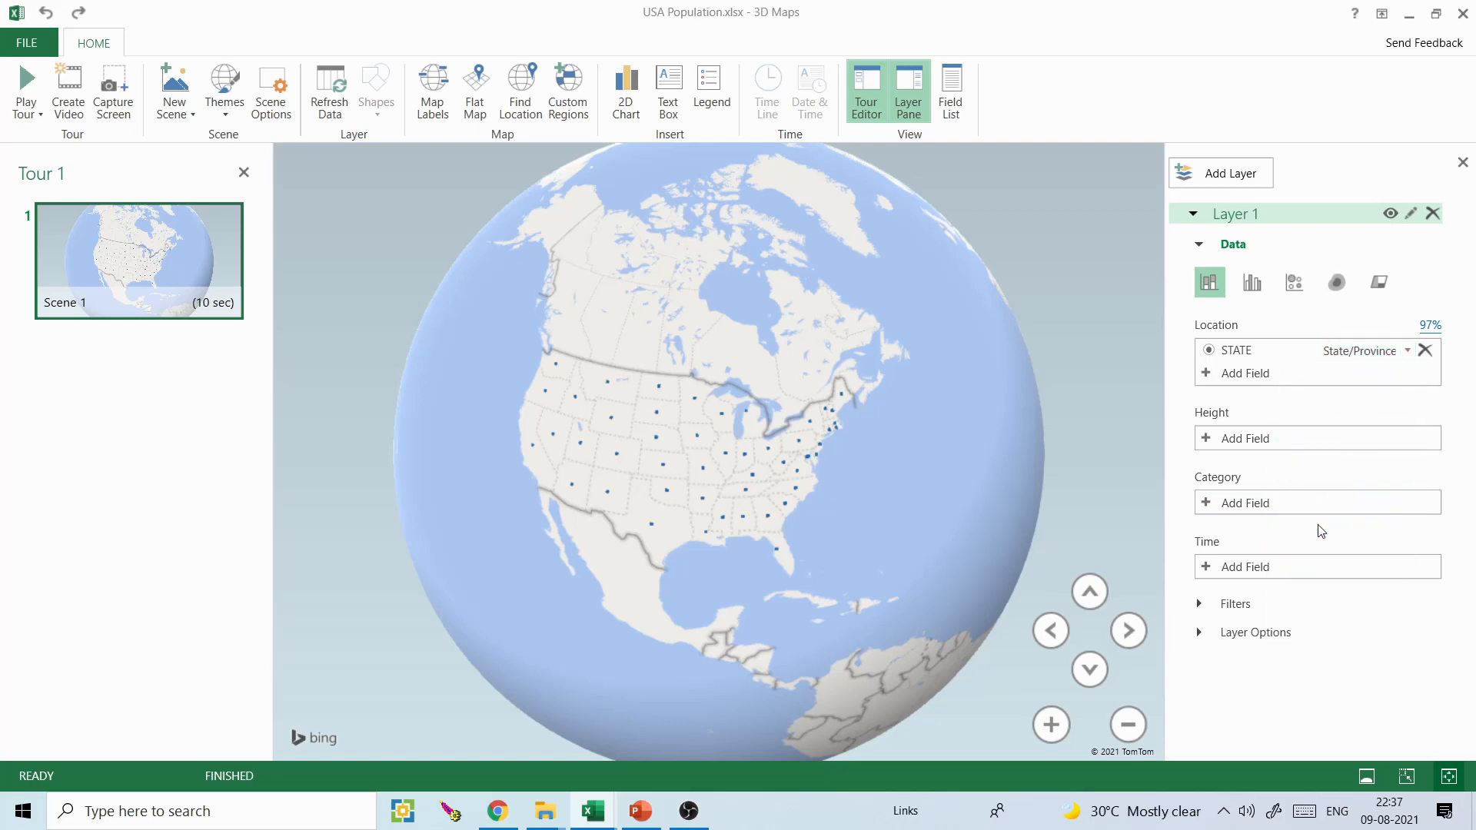
click(1431, 326)
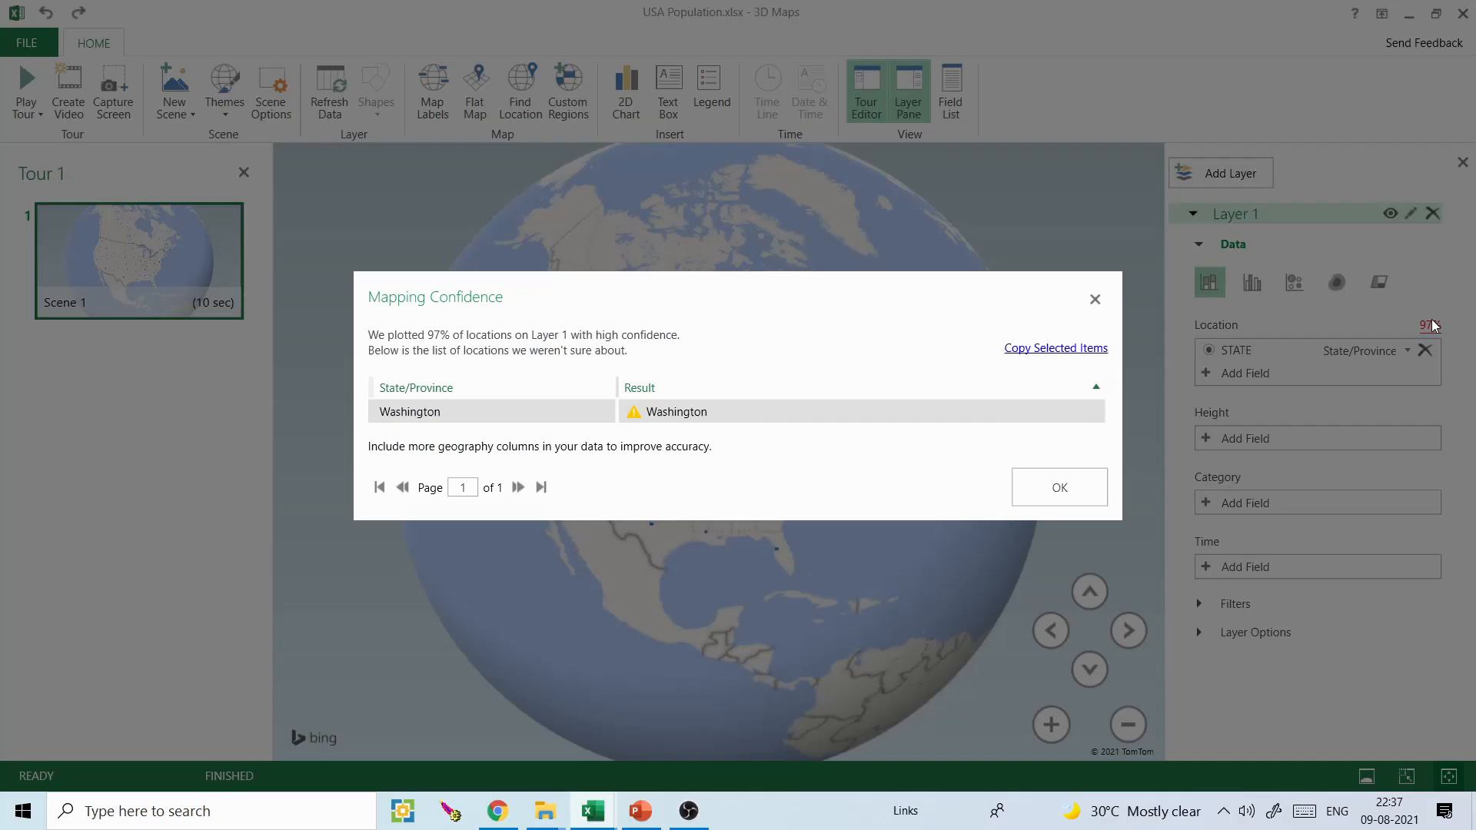
click(1093, 299)
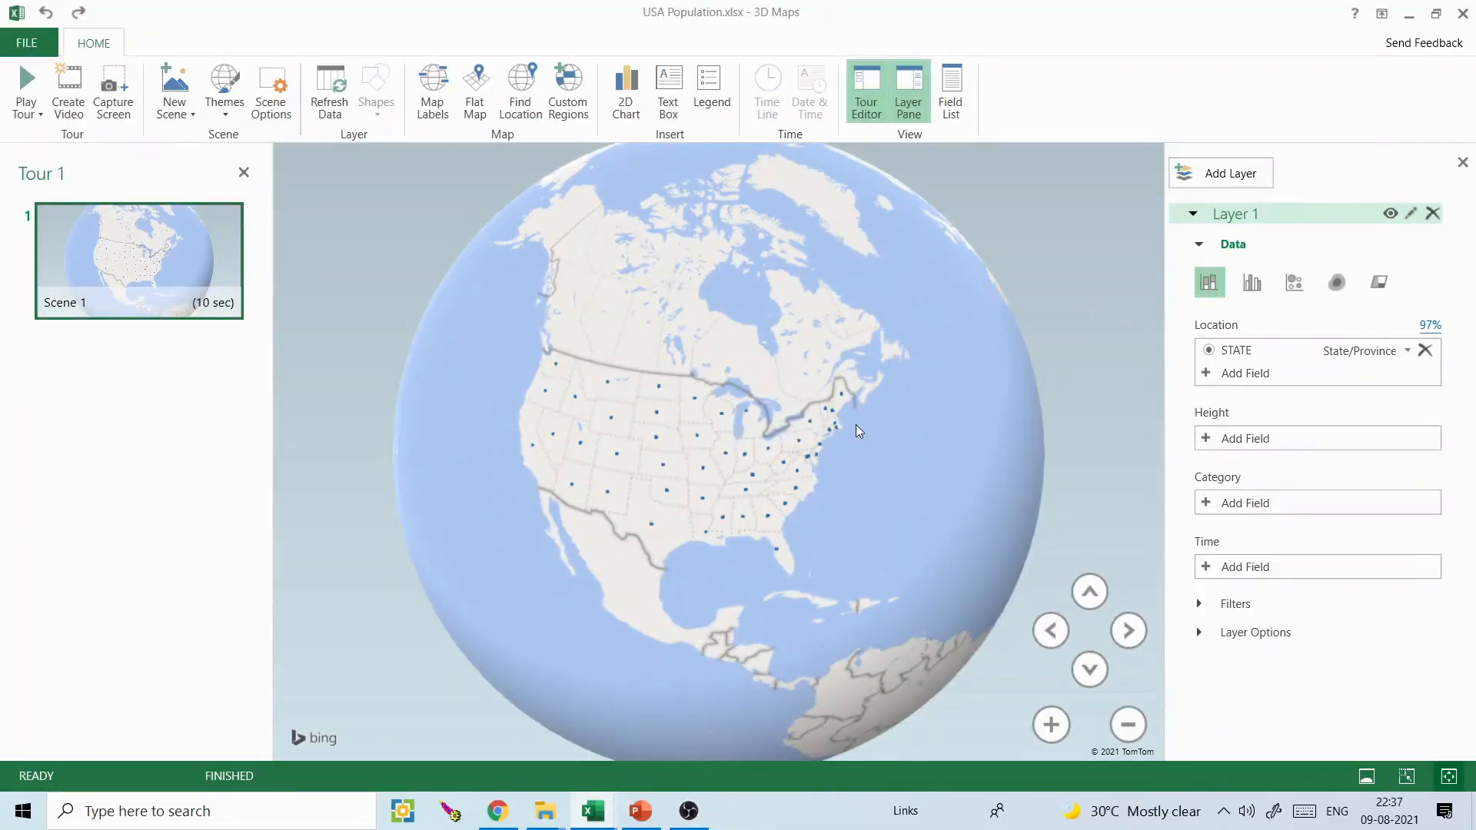
- Try the bubble and heat map visualizations for Layer 1, then change it to Region
drag(704, 436, 732, 431)
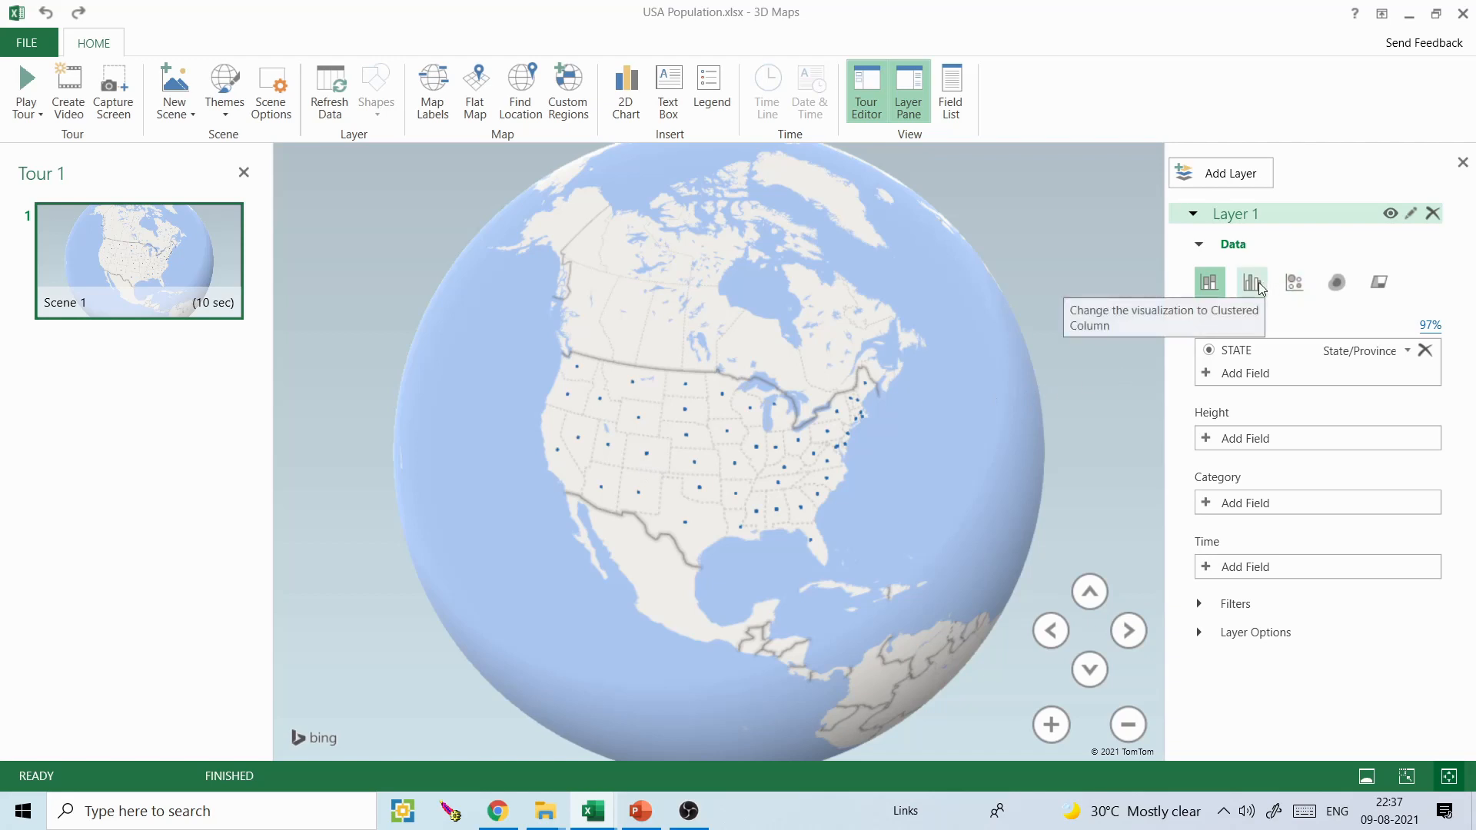
click(1295, 284)
click(1337, 283)
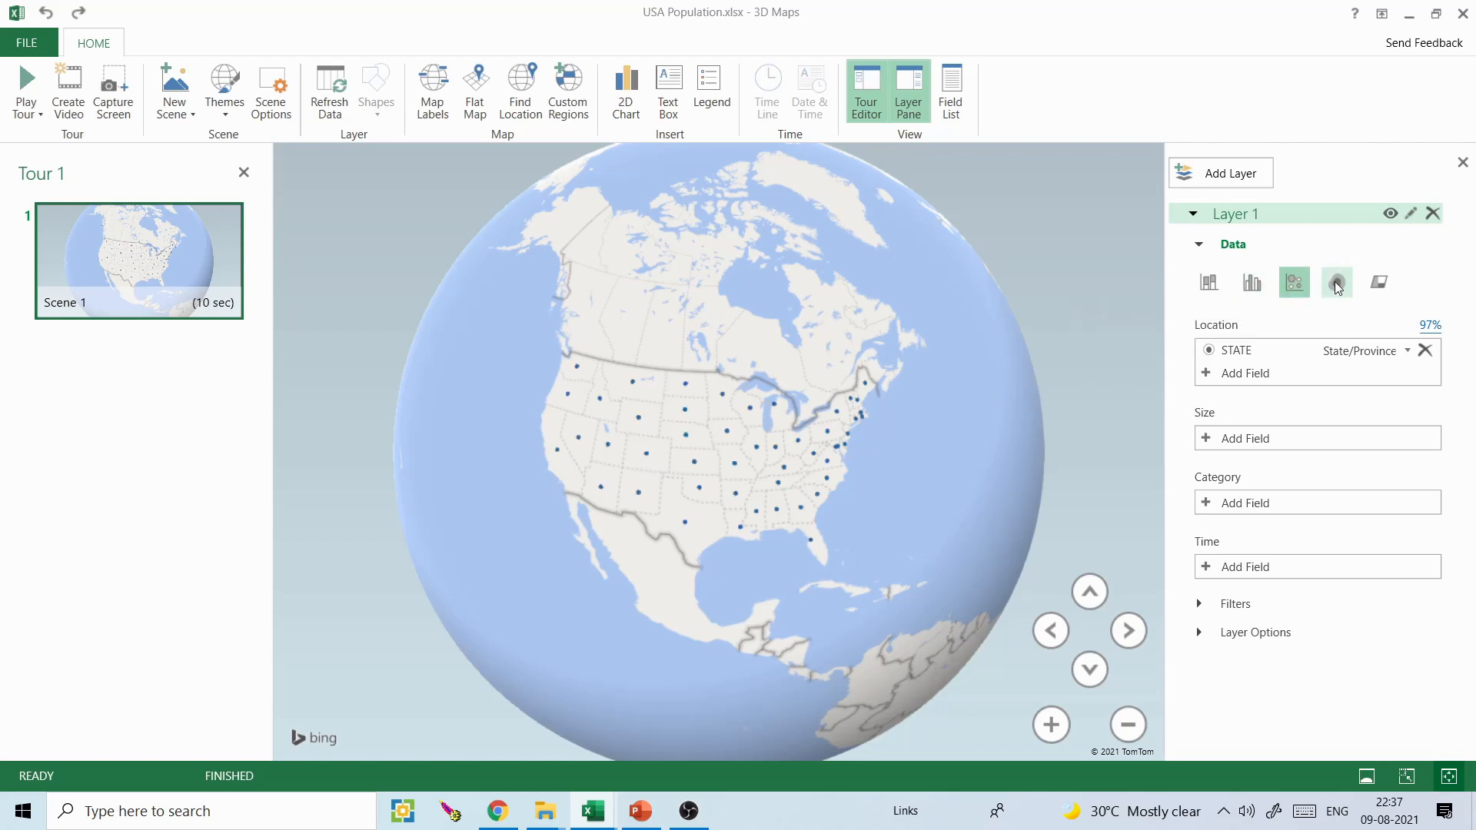
click(1377, 284)
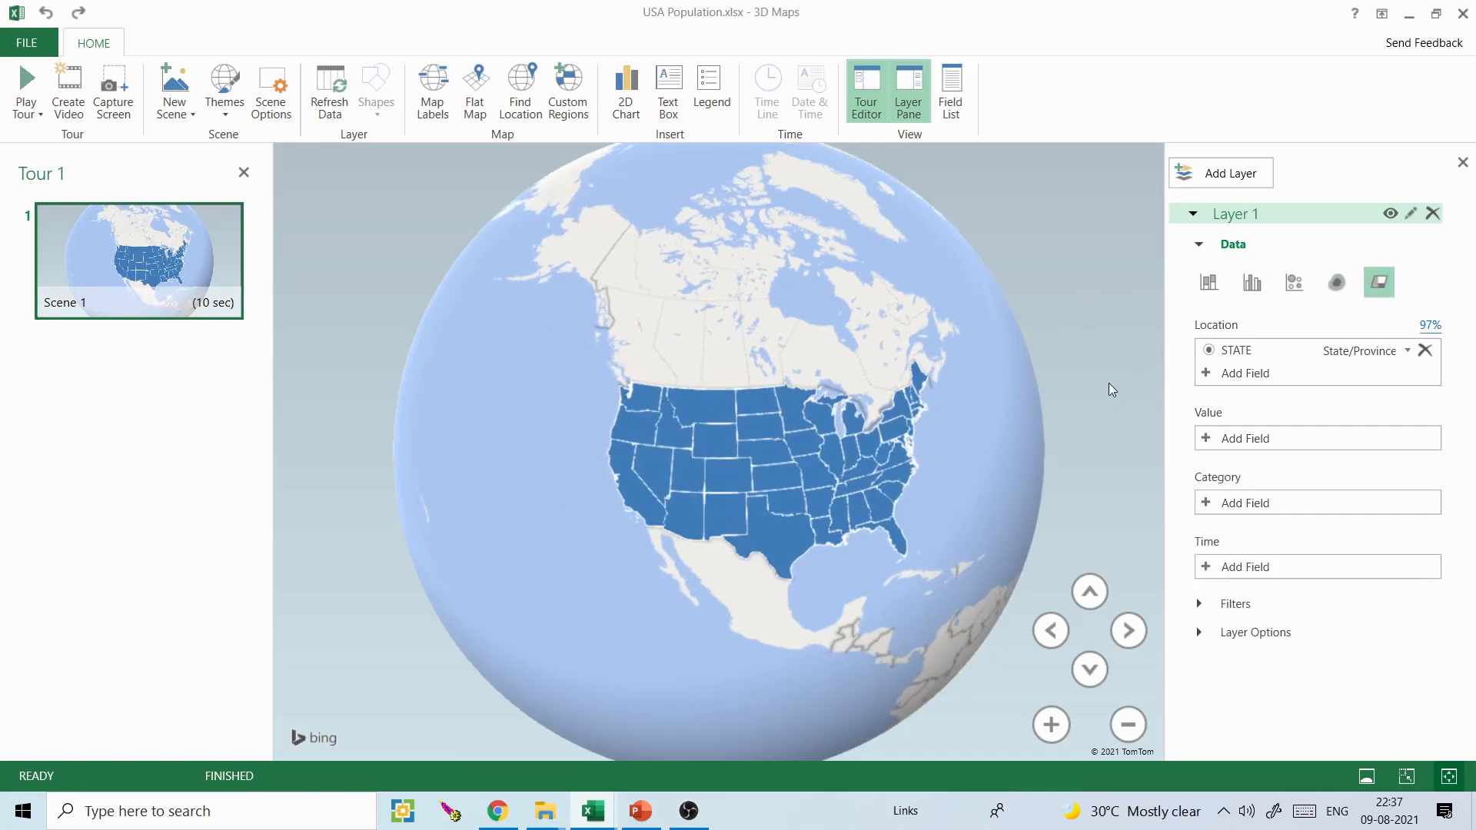
mouse_move(1032, 543)
mouse_down()
mouse_move(990, 538)
mouse_move(1017, 553)
mouse_up()
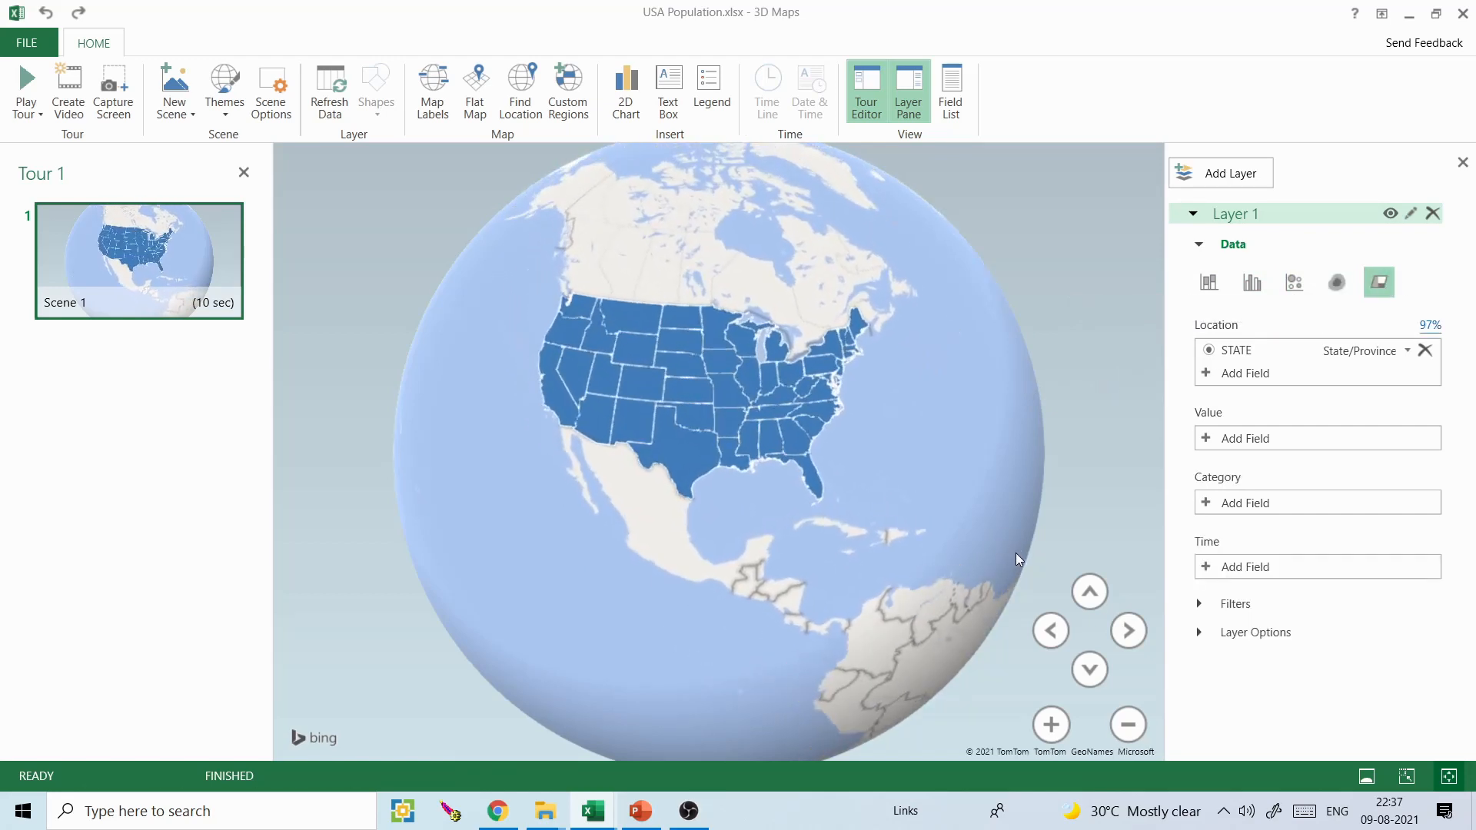
- Add STATE as Layer 1's category to colour each state separately, and switch the globe to a flat map
click(1208, 503)
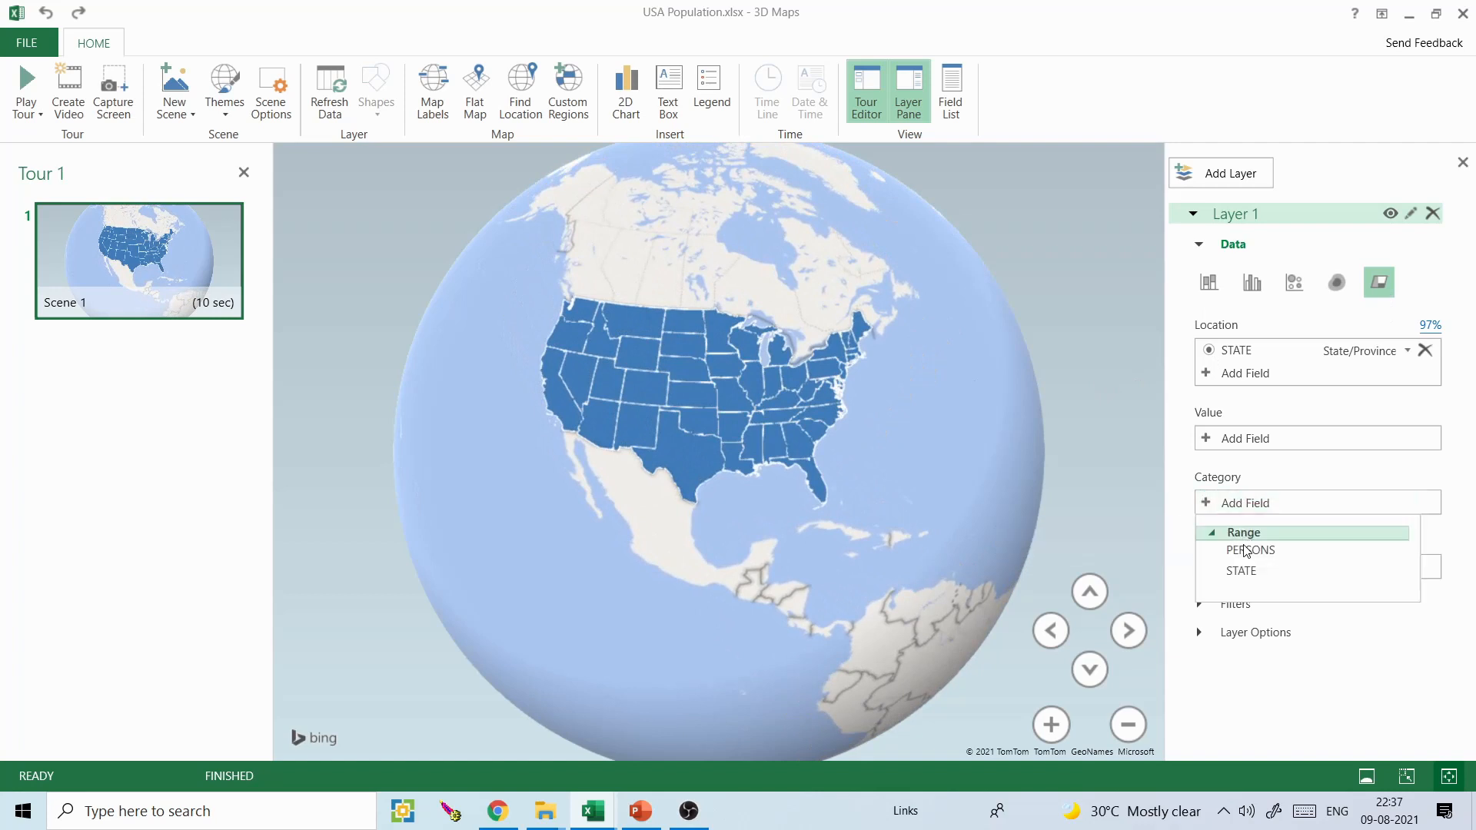
click(1243, 572)
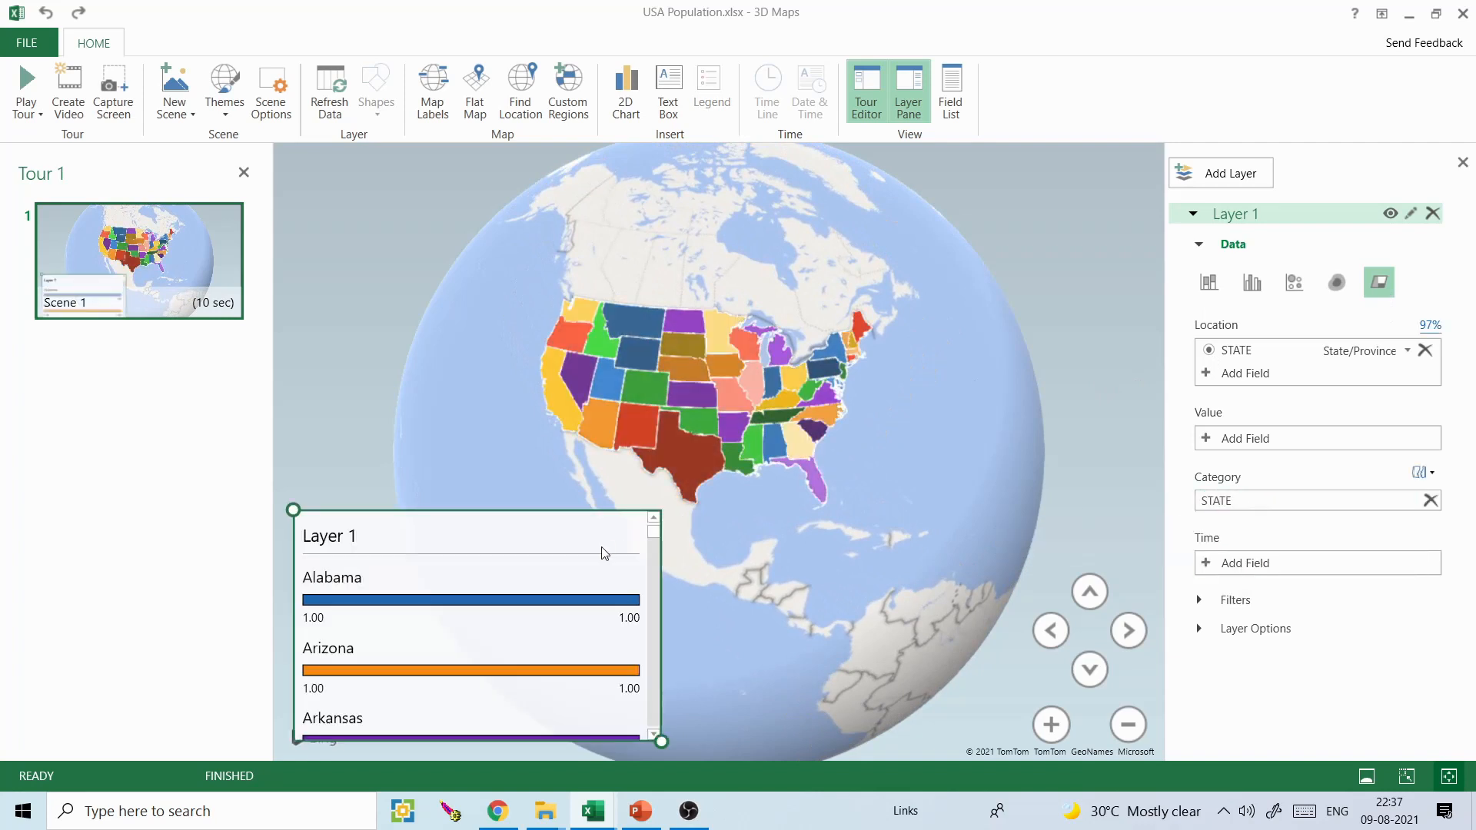
mouse_move(715, 399)
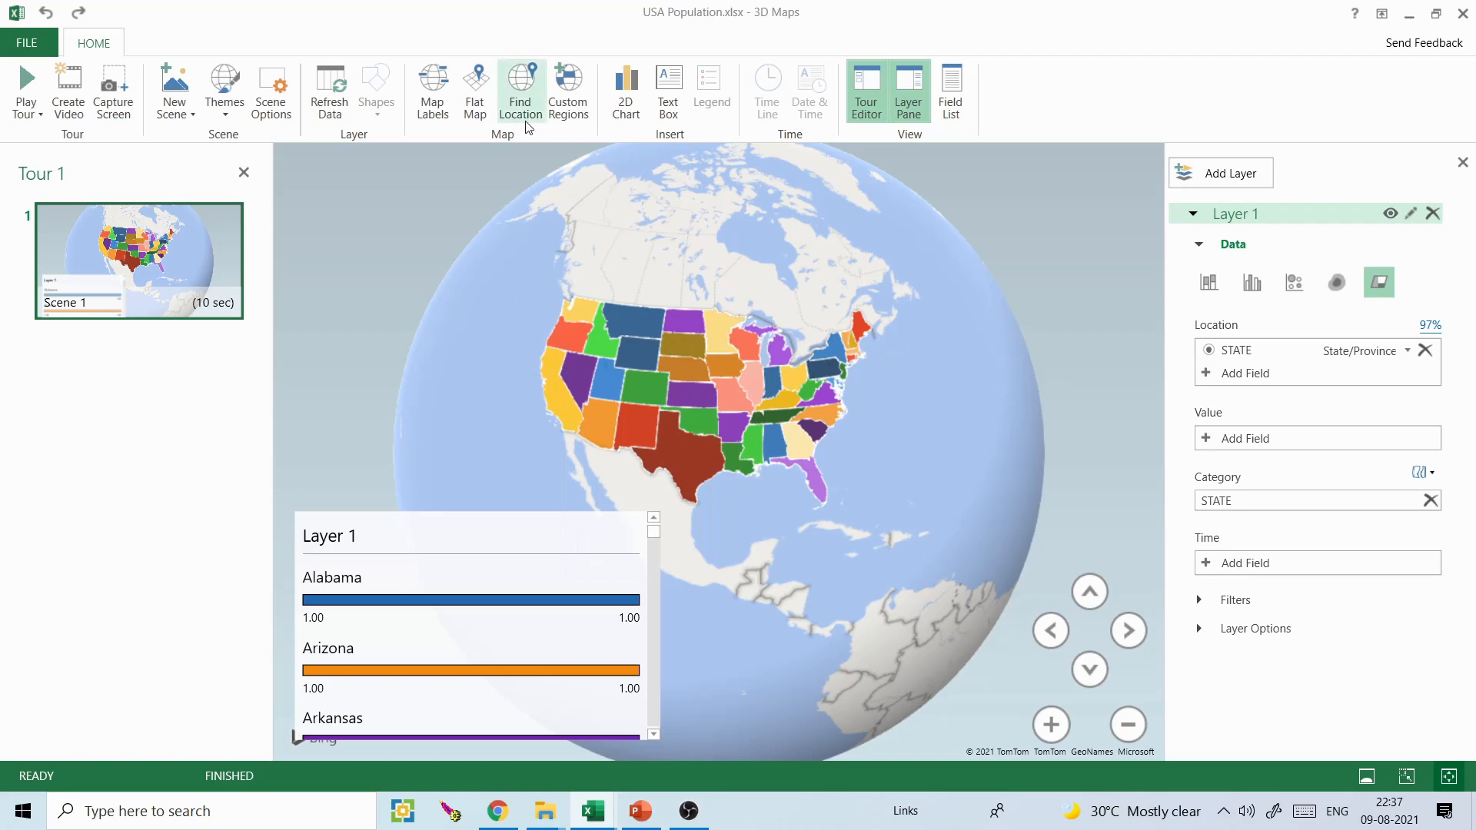
click(478, 96)
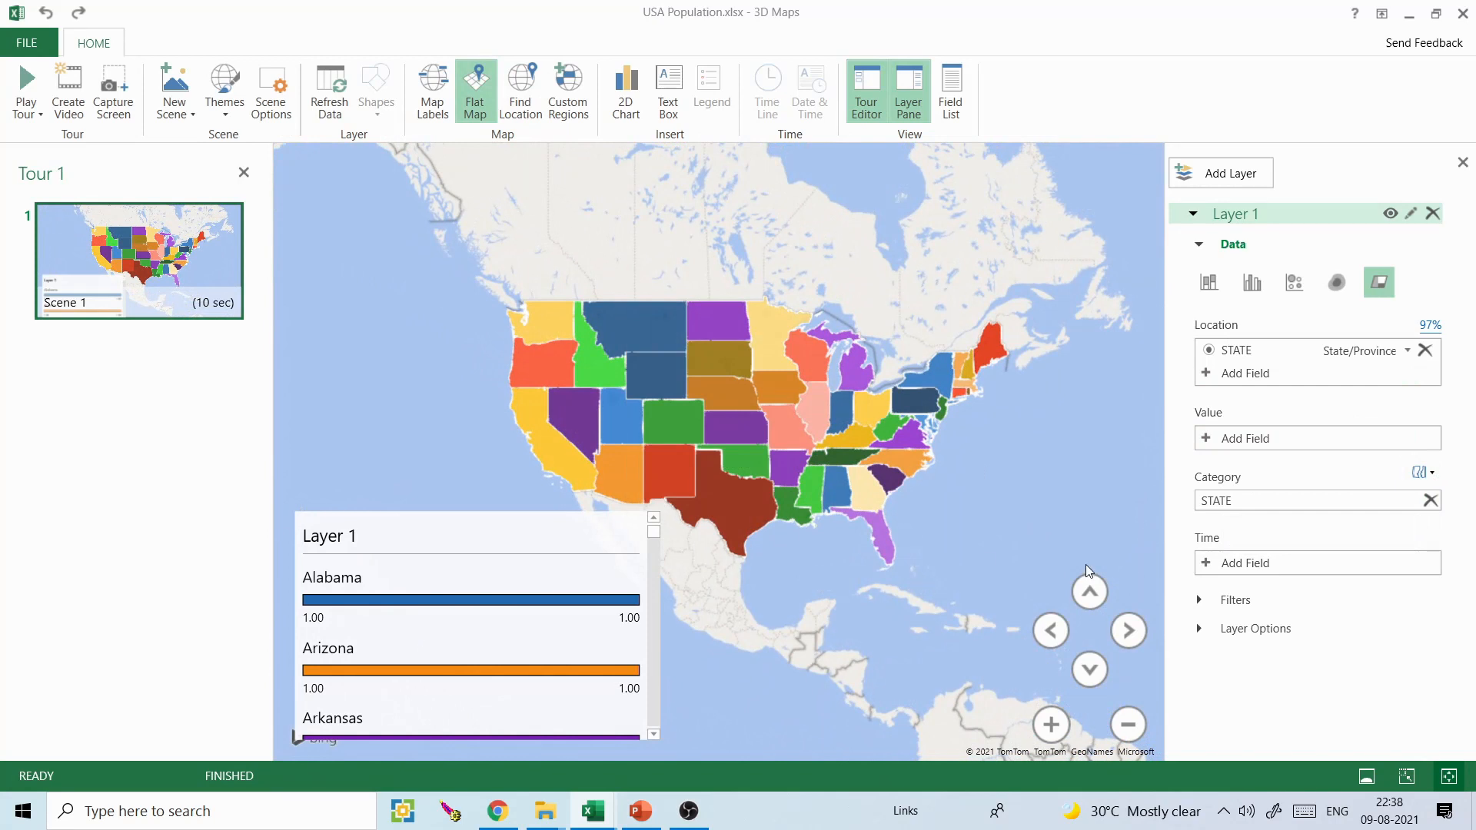
- Remove STATE from Layer 1's category and add PERSONS as its value to shade the states by population
click(1430, 501)
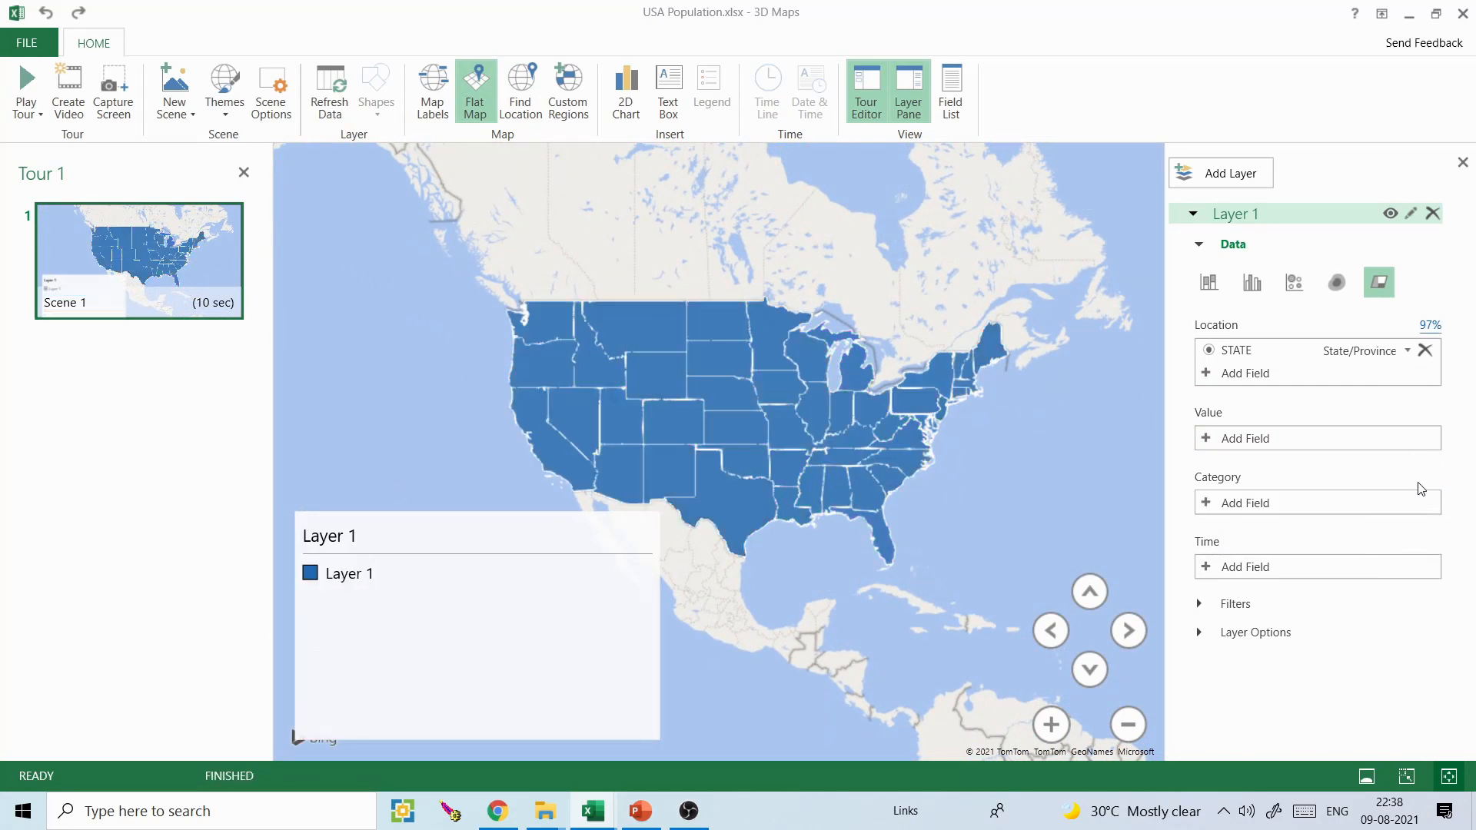
click(1213, 441)
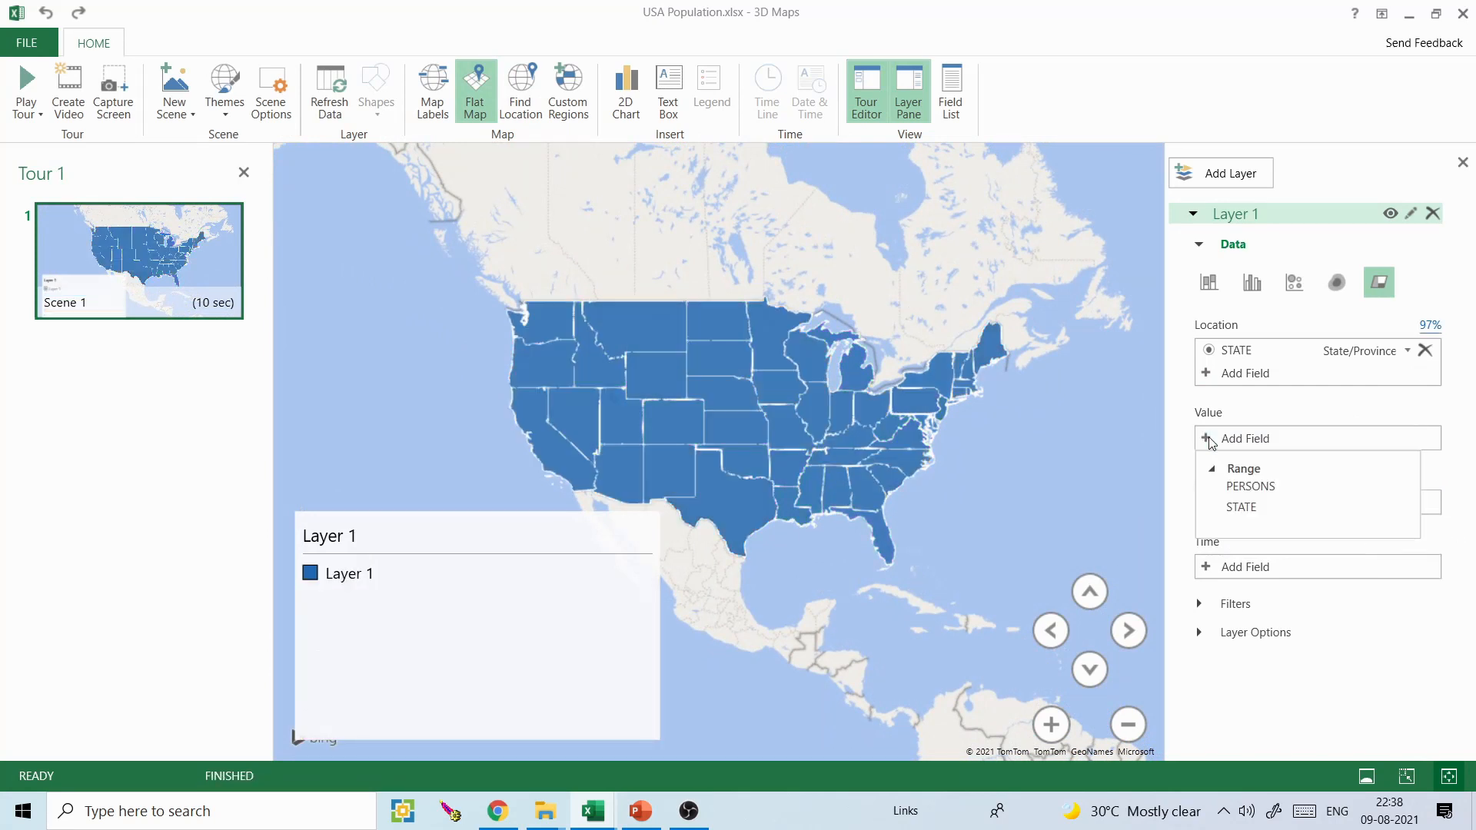
click(1261, 486)
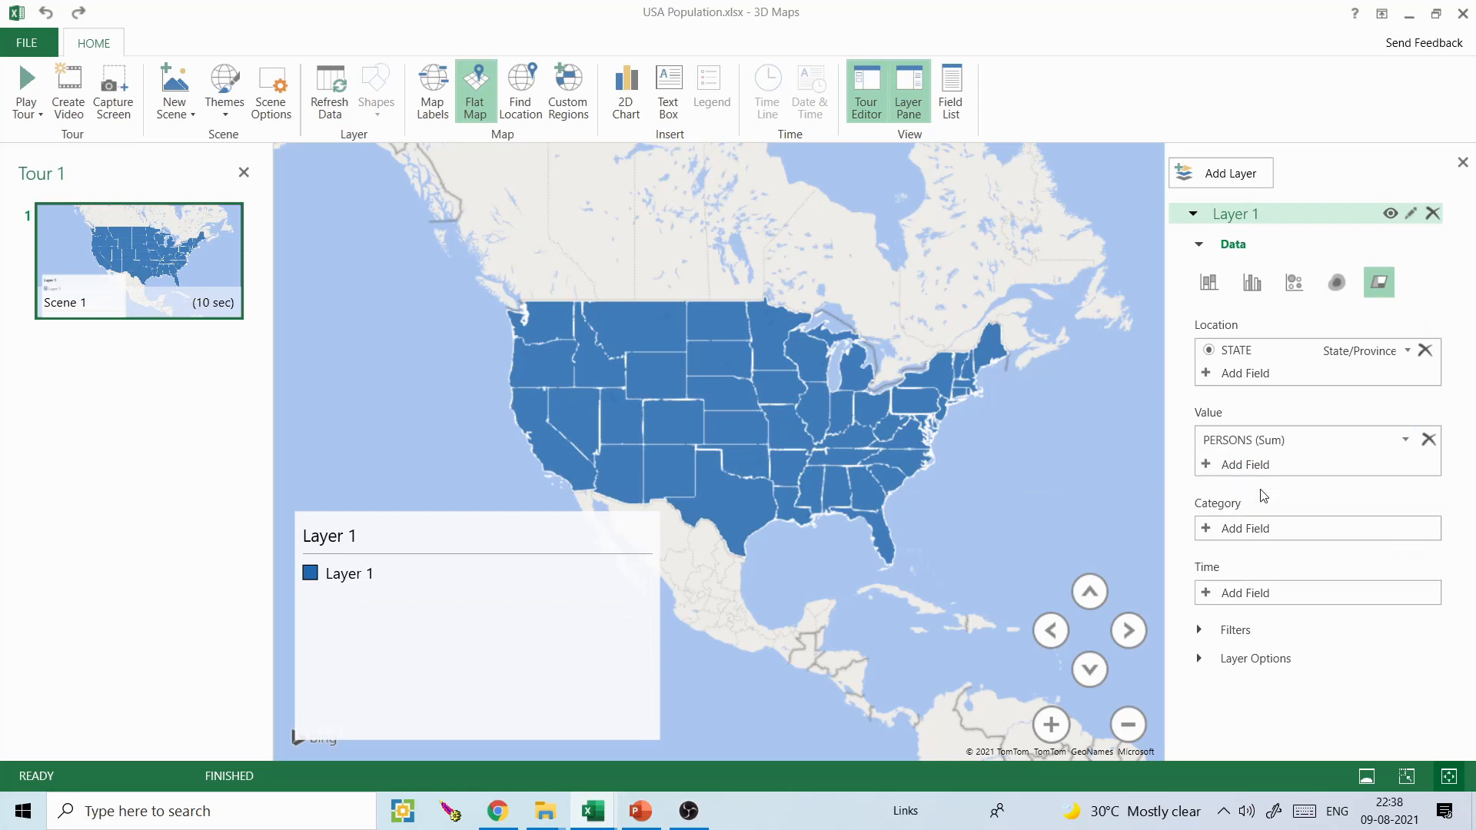
click(717, 401)
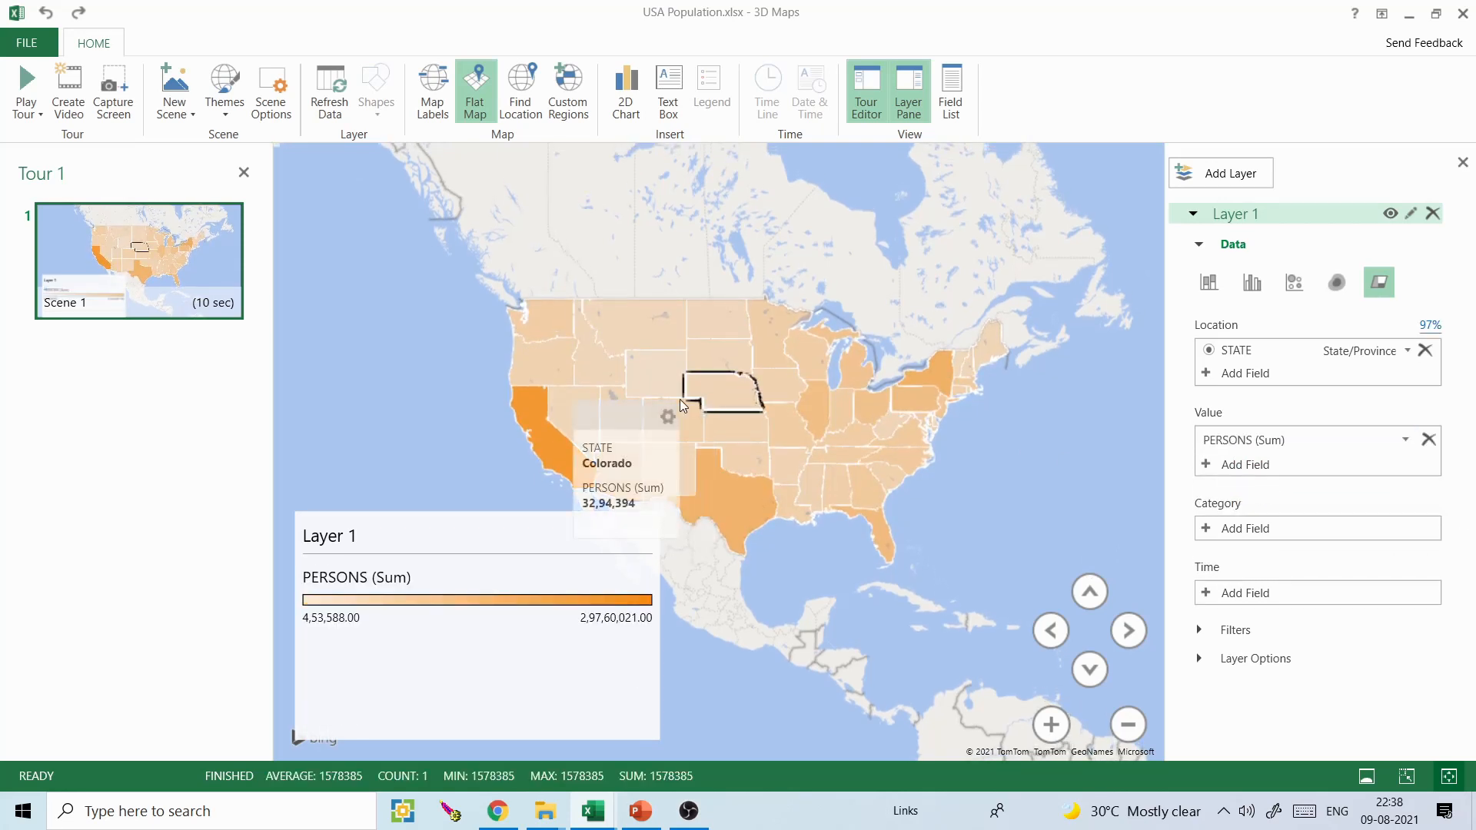
click(1073, 375)
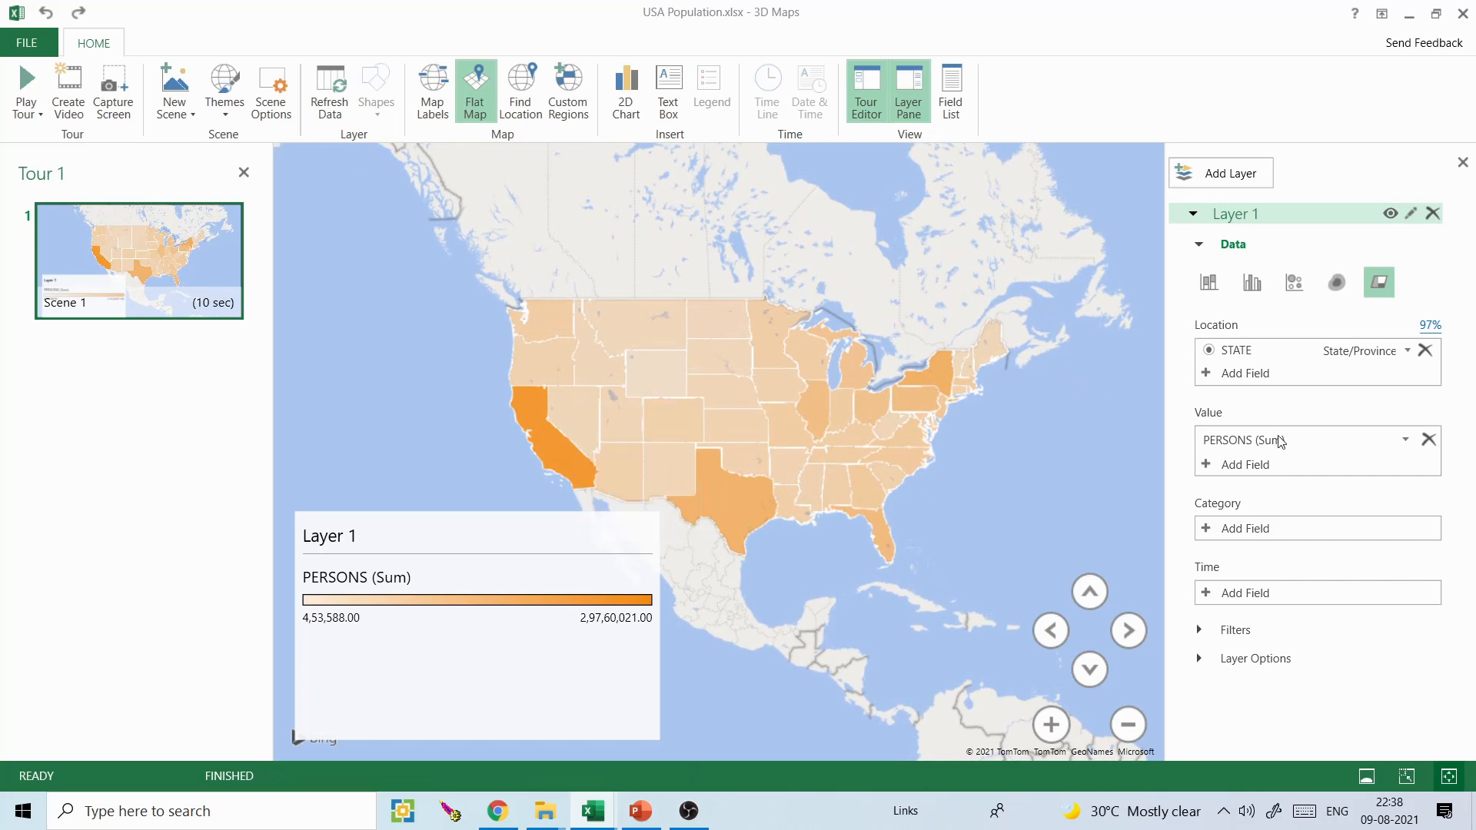
- Set Layer 1's PERSONS colour to red and its colour scale to 23%
click(1202, 660)
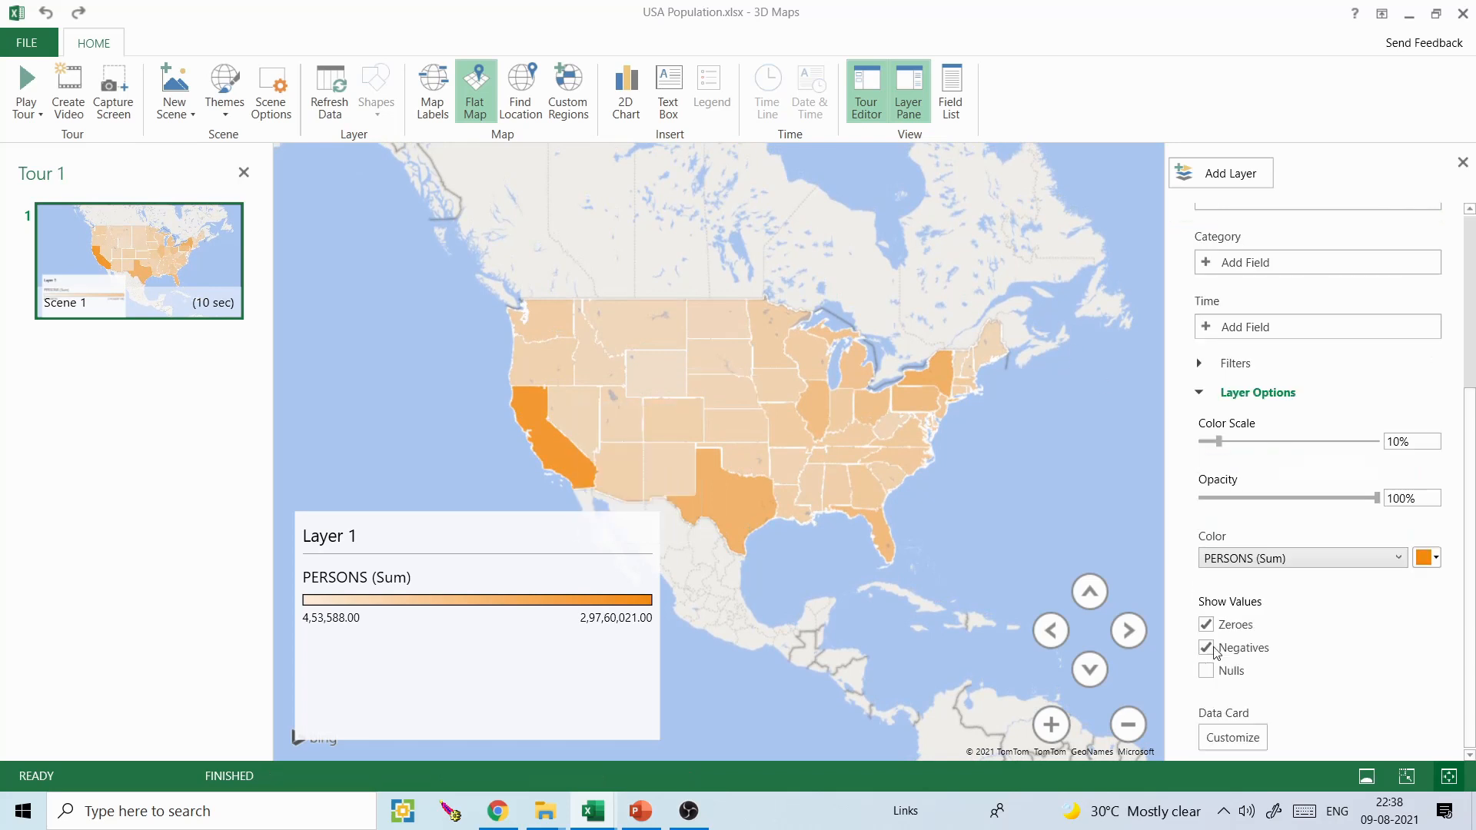
click(1435, 559)
click(1323, 577)
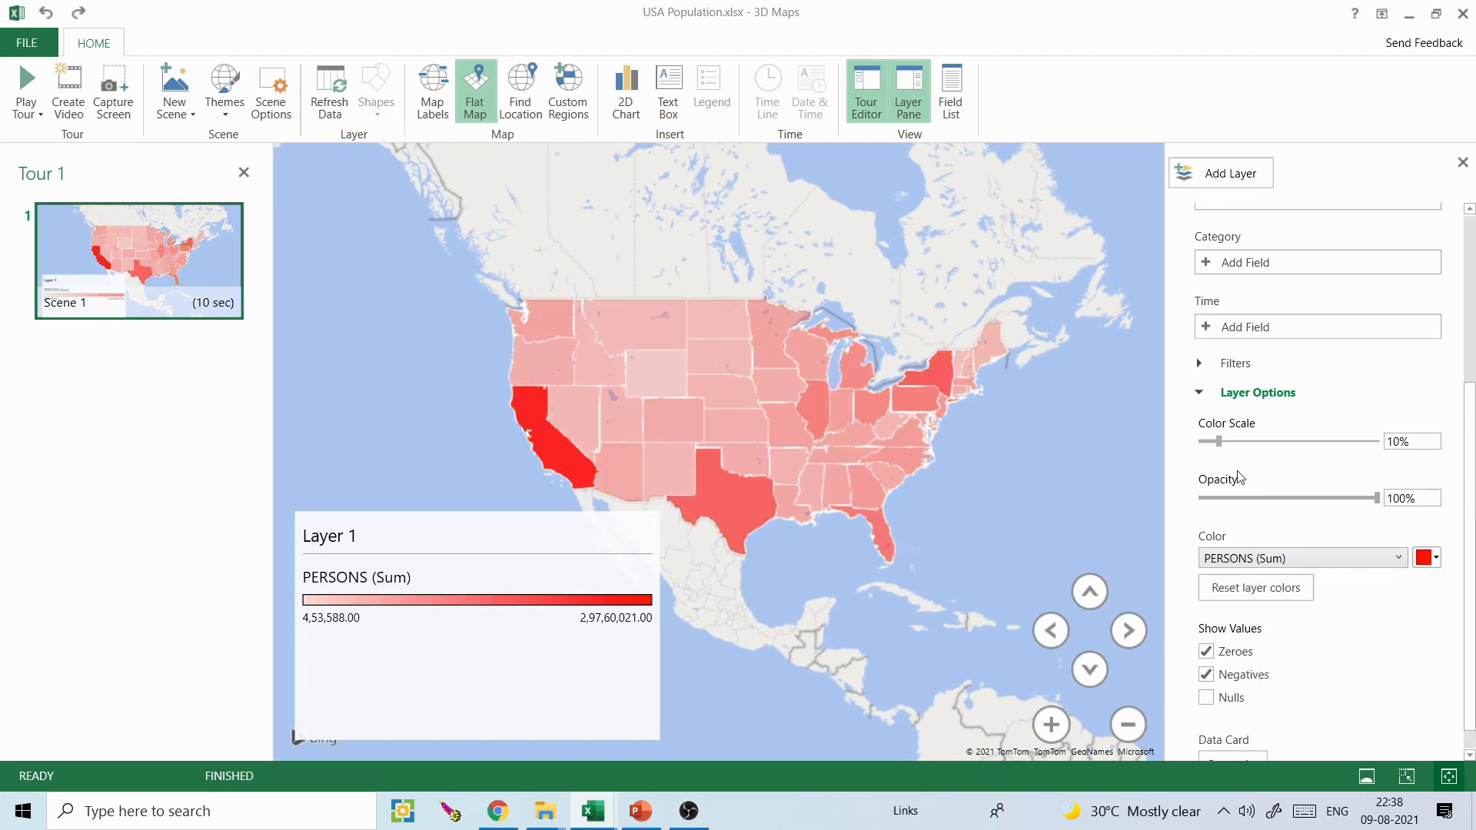
mouse_move(1219, 442)
mouse_down()
mouse_move(1262, 442)
mouse_move(1201, 442)
mouse_move(1241, 444)
mouse_up()
mouse_move(1377, 498)
mouse_down()
mouse_move(1361, 497)
mouse_move(1376, 497)
mouse_up()
drag(1243, 440, 1246, 441)
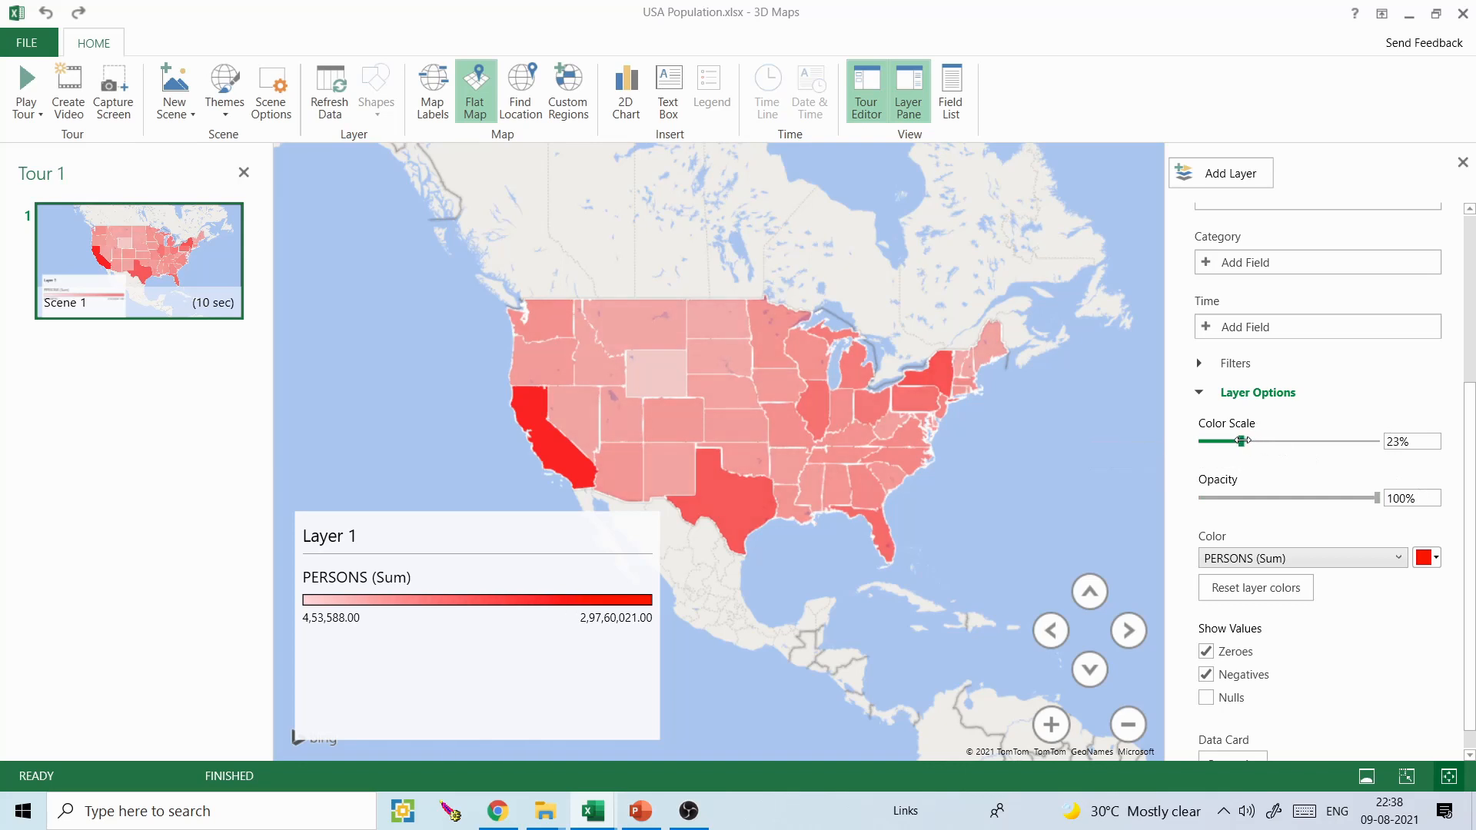
- Narrow the Layer 1 legend, then capture the map as an image and switch to PowerPoint
click(652, 661)
drag(662, 744, 543, 731)
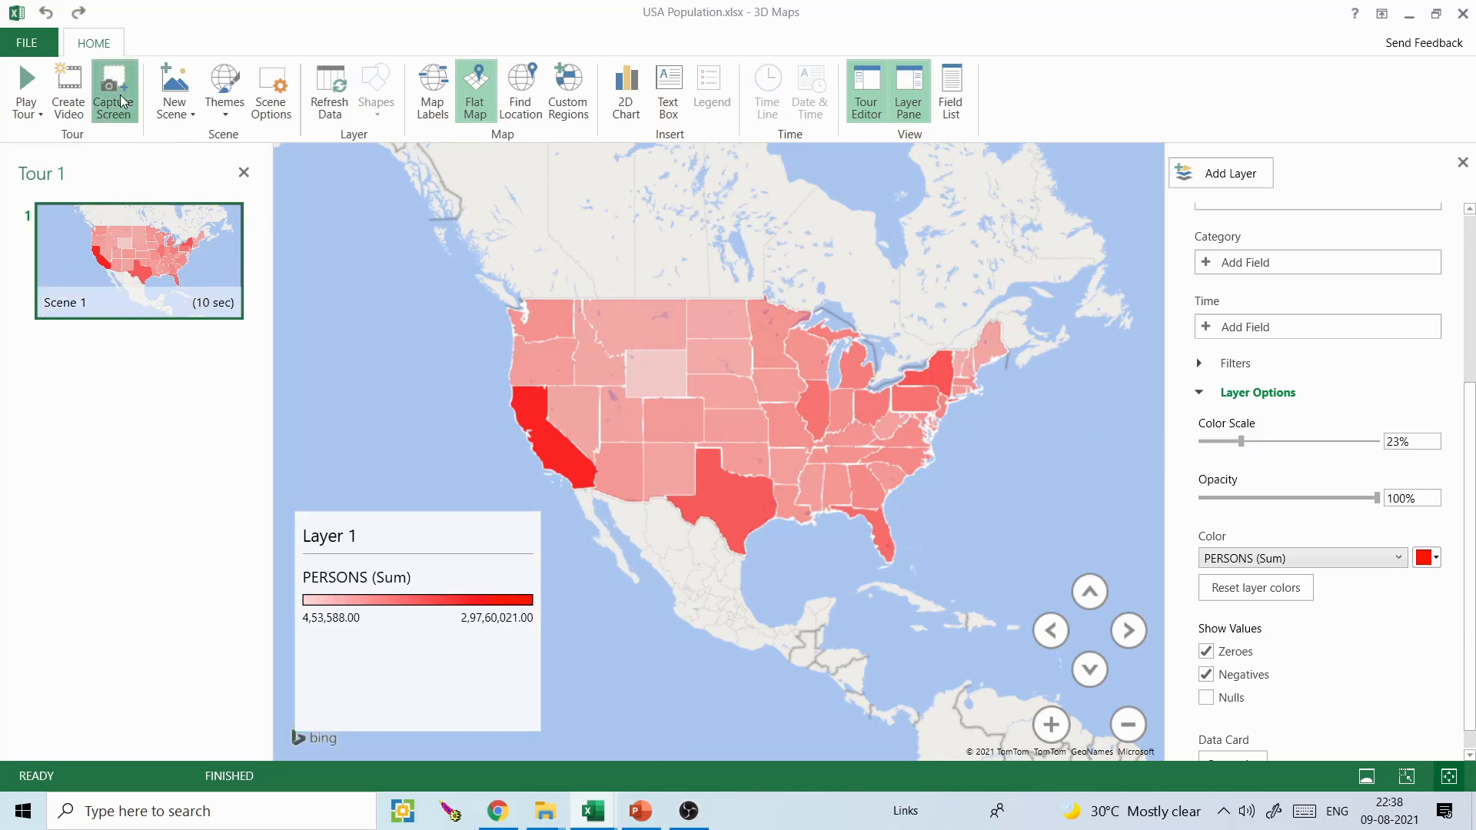
click(641, 811)
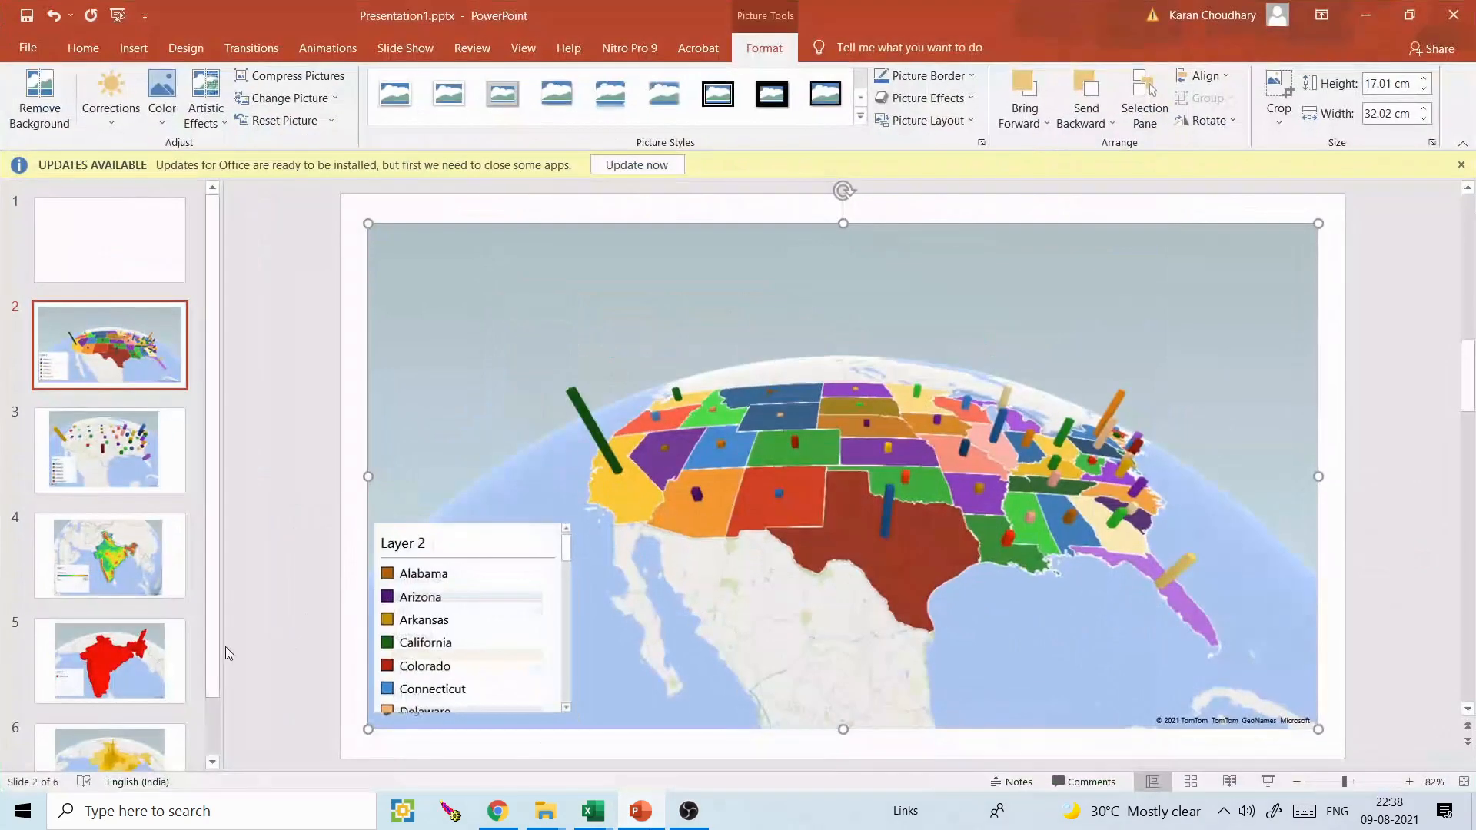
- Insert a new slide after slide 1 and paste the captured map onto it, then return to 3D Maps
click(108, 259)
key(ctrl+m)
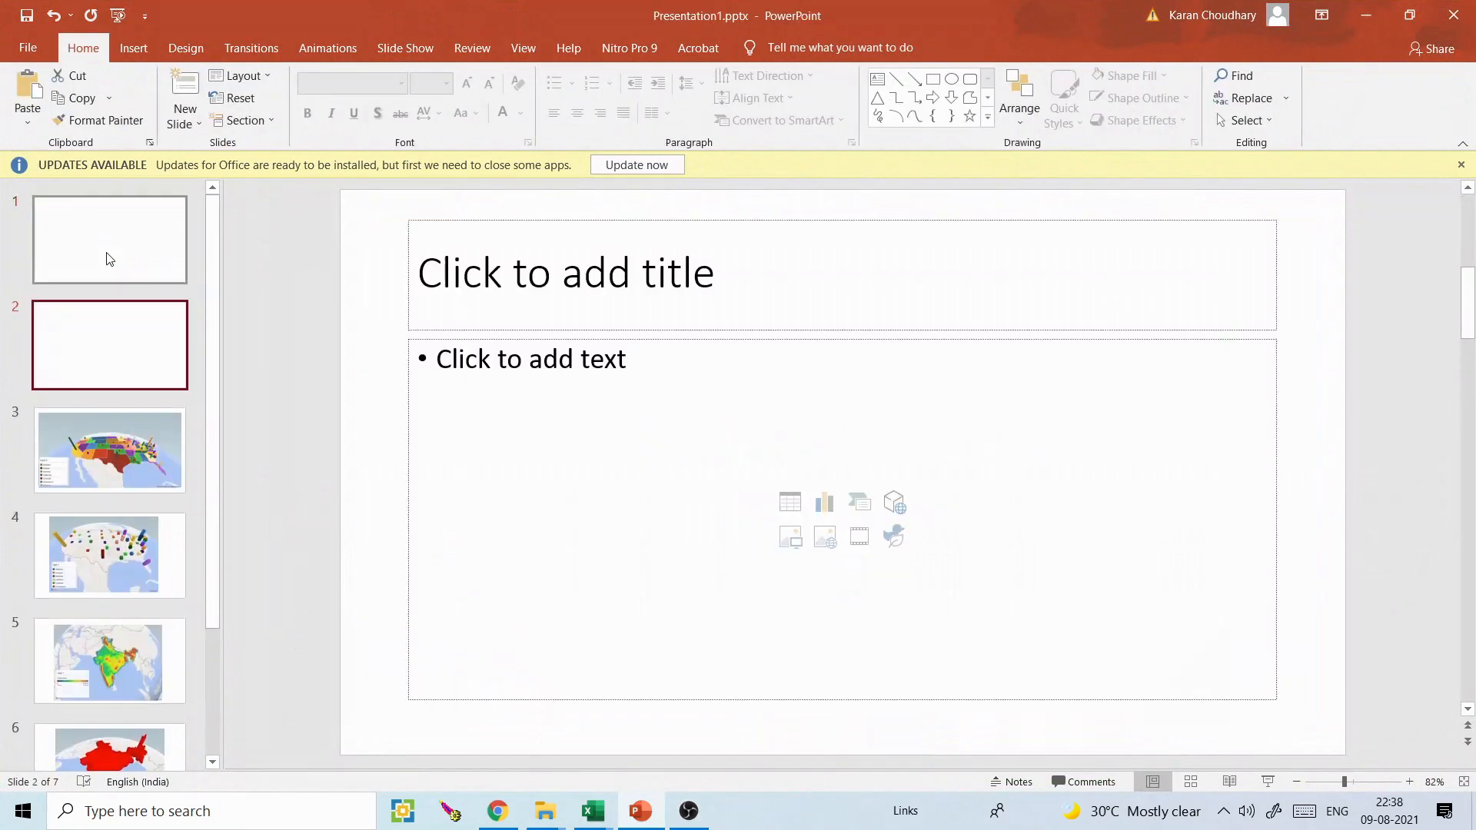
key(ctrl+v)
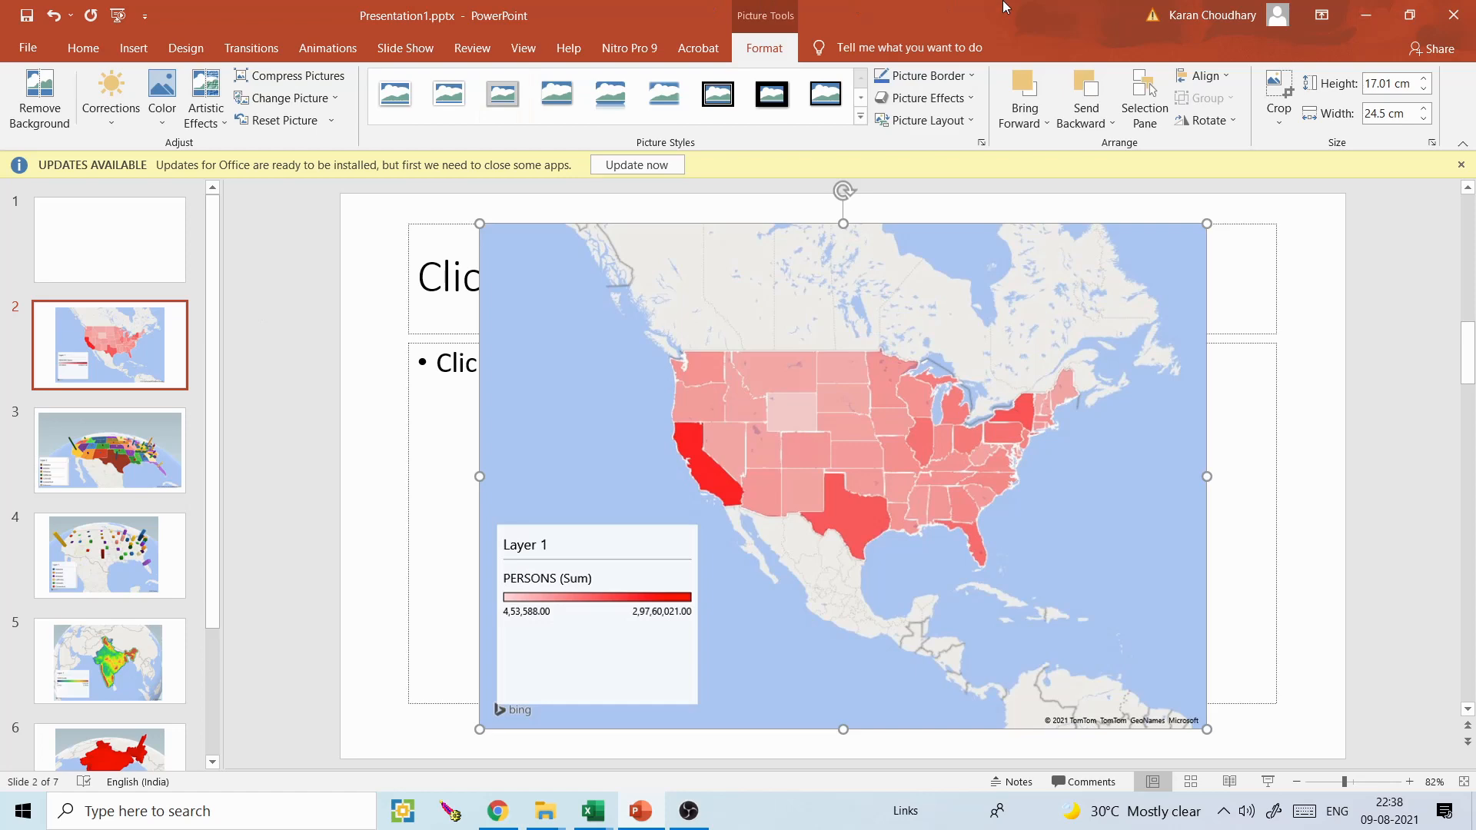
click(1367, 16)
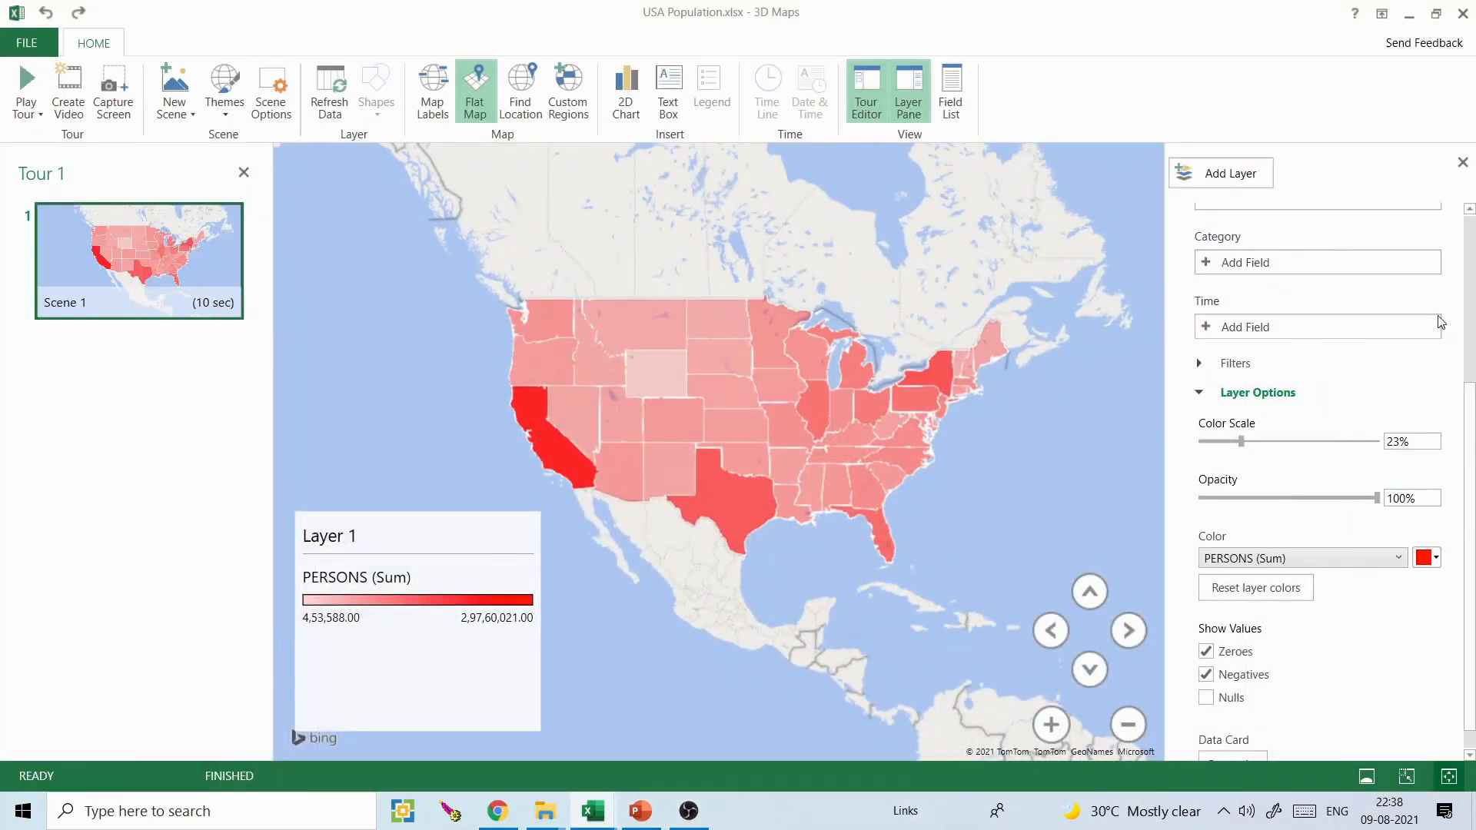
- Try the bubble visualization for Layer 1, then change it back to Region
scroll(1470, 511, up, 5)
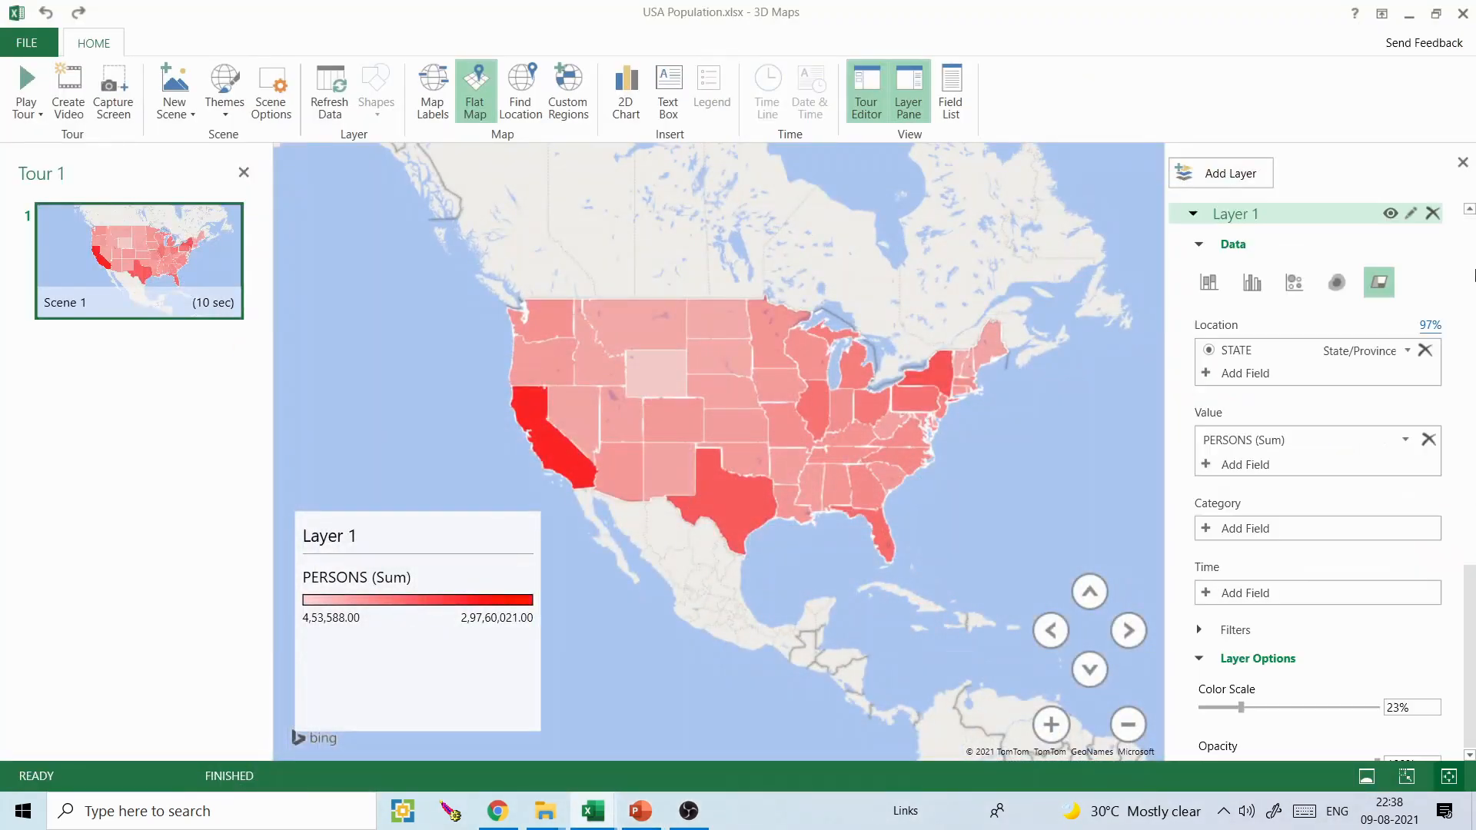
click(1292, 284)
mouse_move(885, 405)
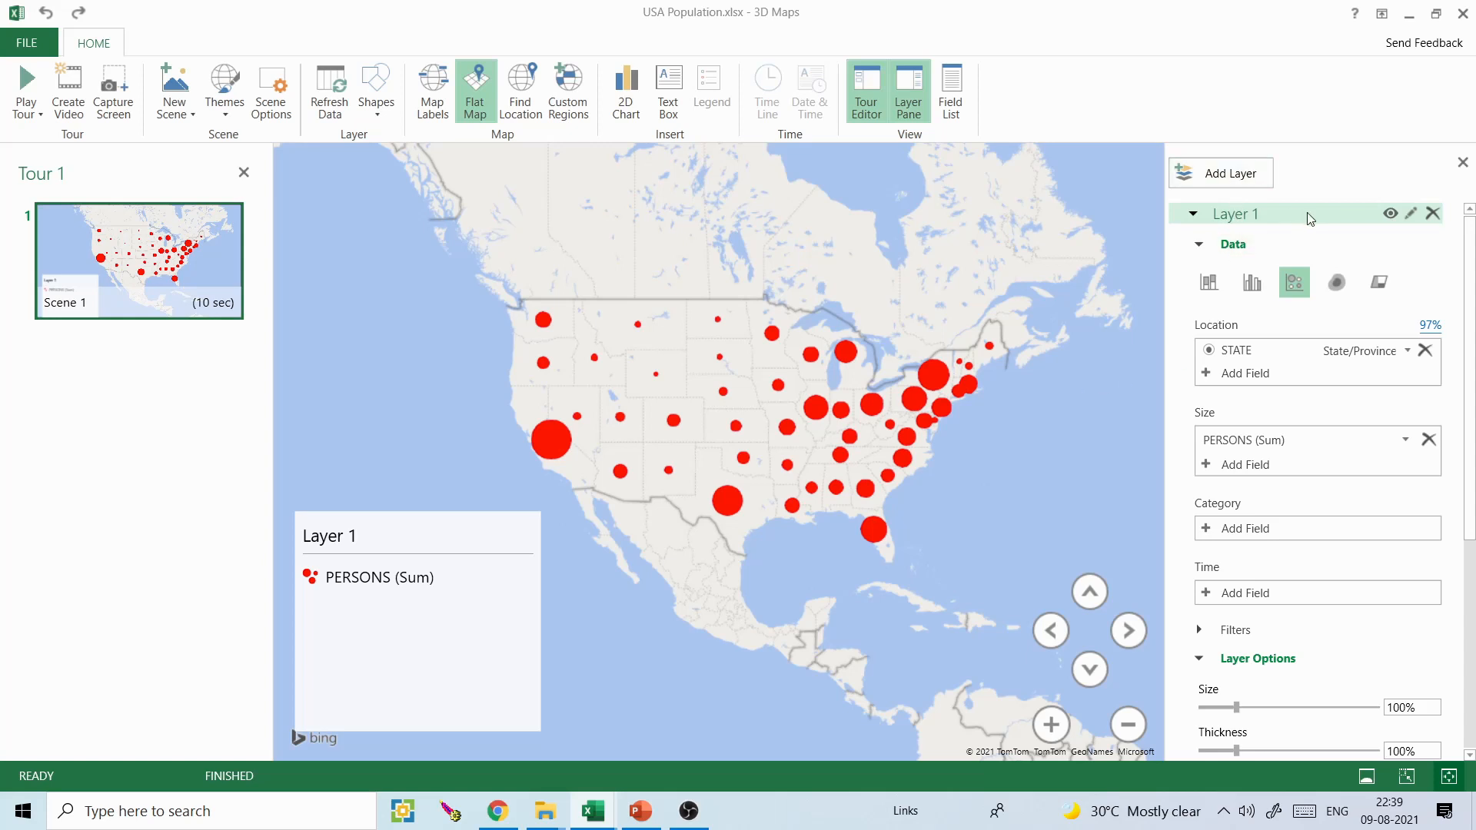
click(1377, 282)
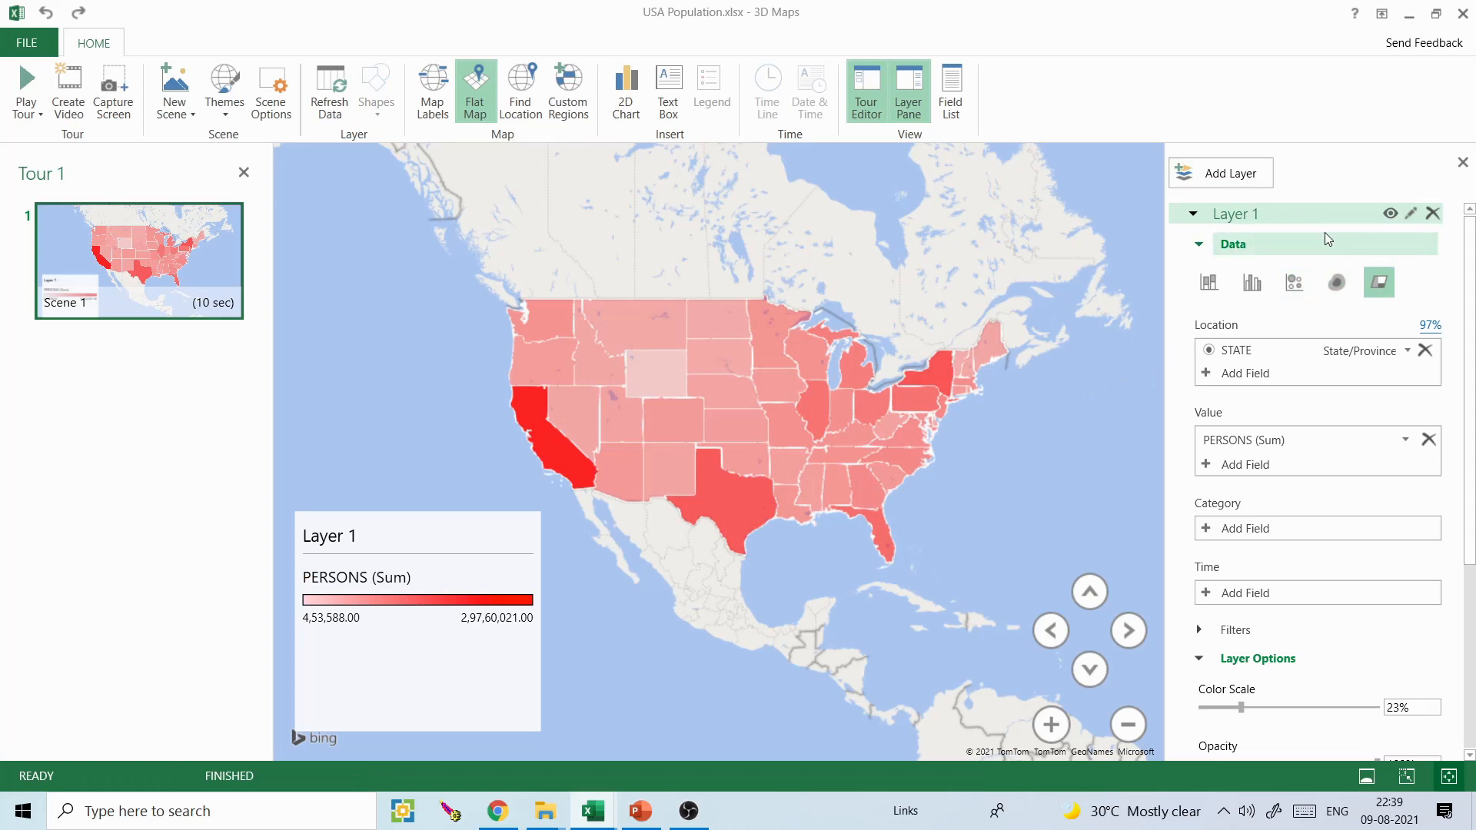
- Add a second layer and toggle the visibility of Layer 1 and Layer 2 off and on again
click(1233, 175)
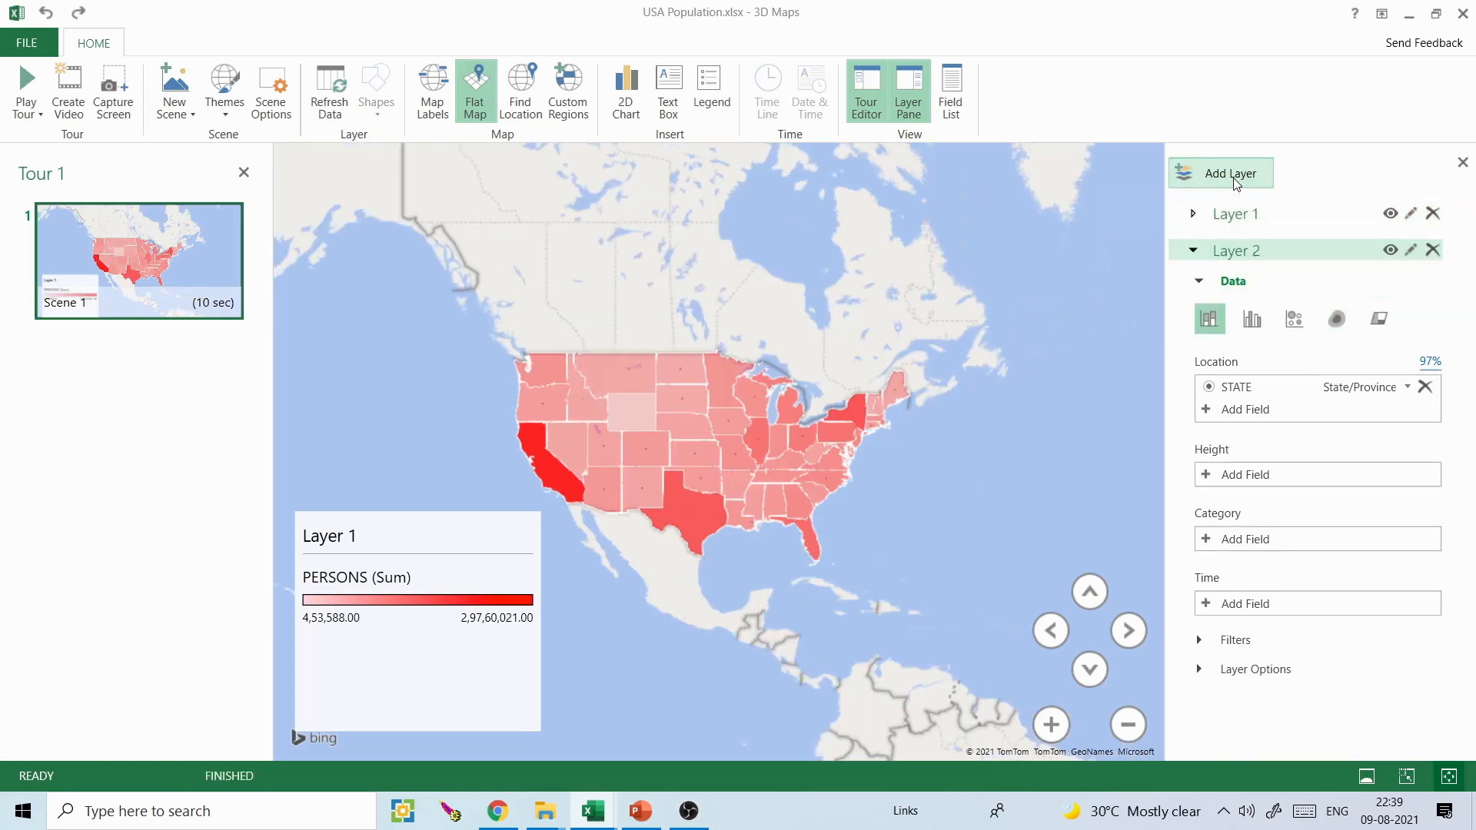
click(1390, 214)
click(1391, 214)
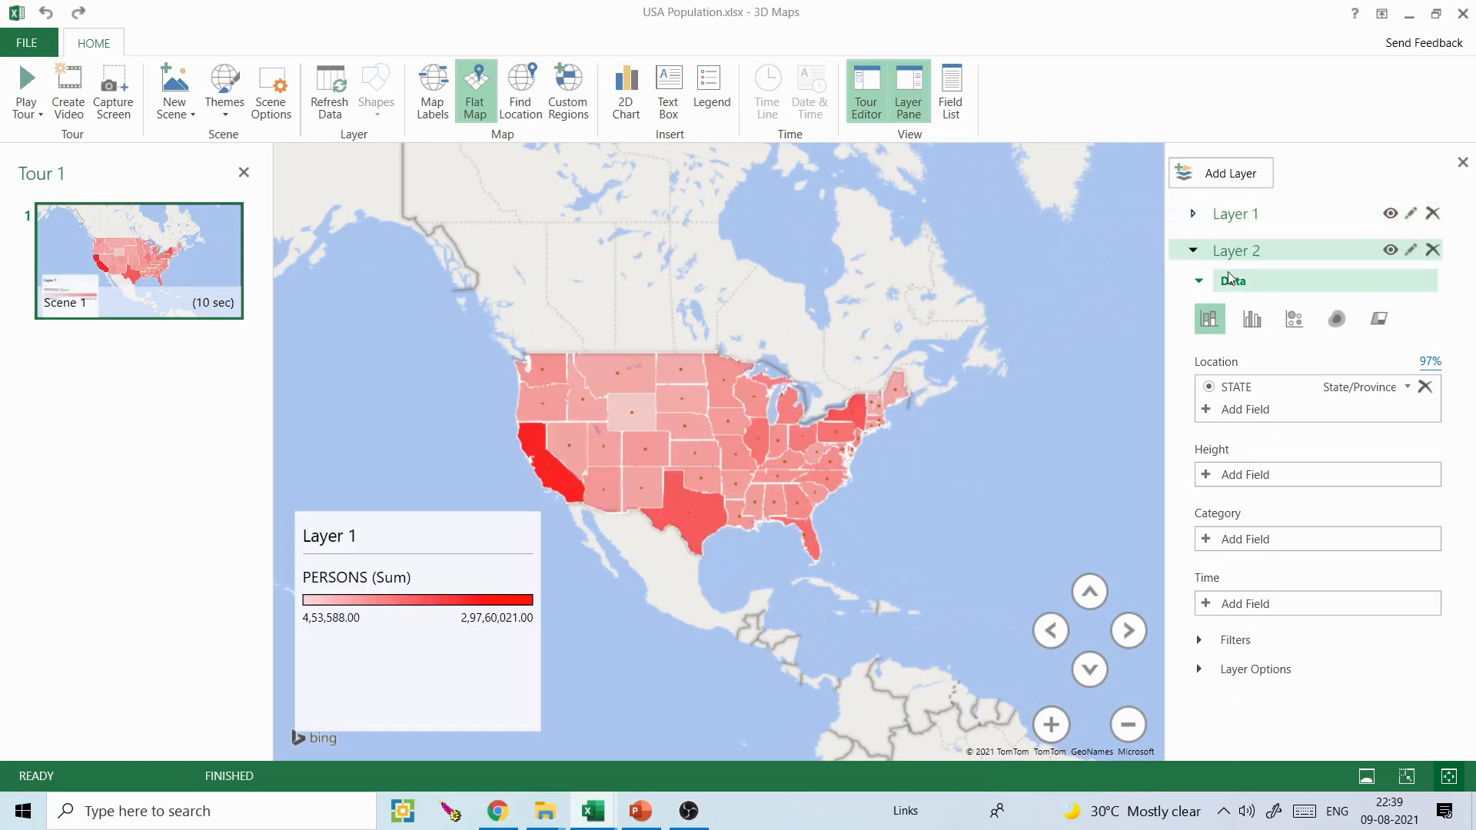
click(1388, 250)
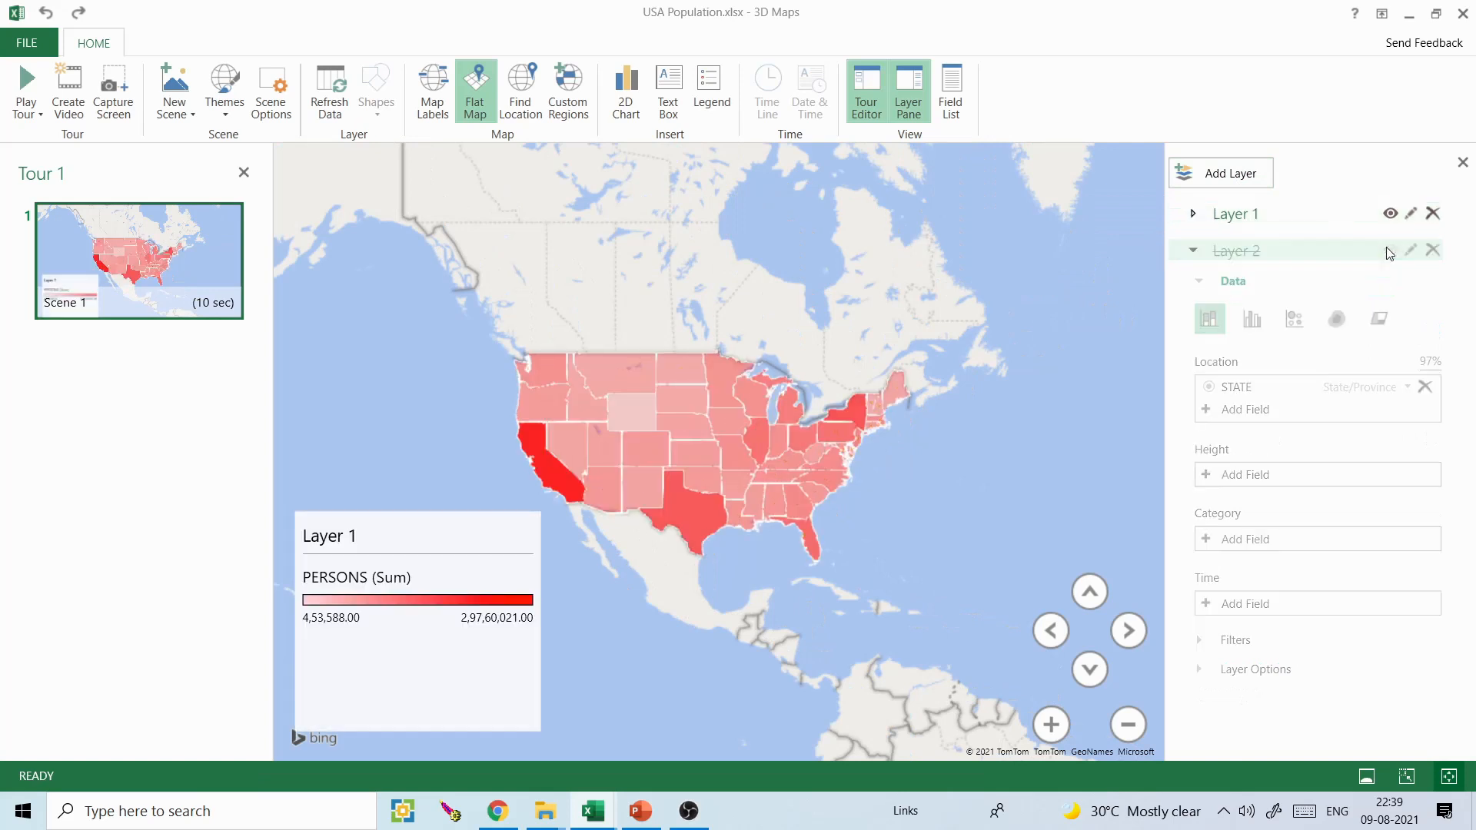
click(1389, 251)
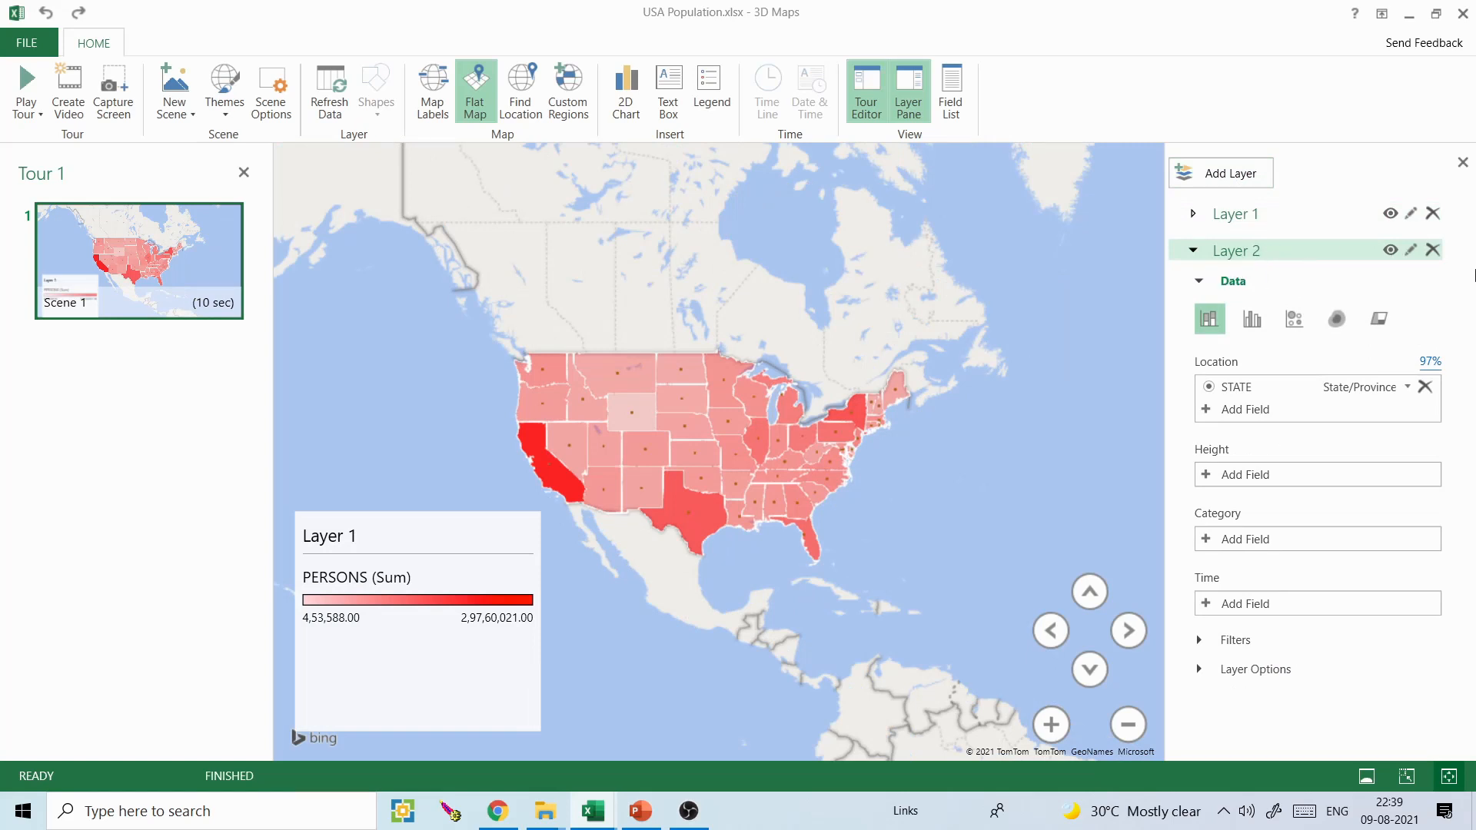
- Change Layer 2 to the bubble visualization and add PERSONS as its size
click(1302, 321)
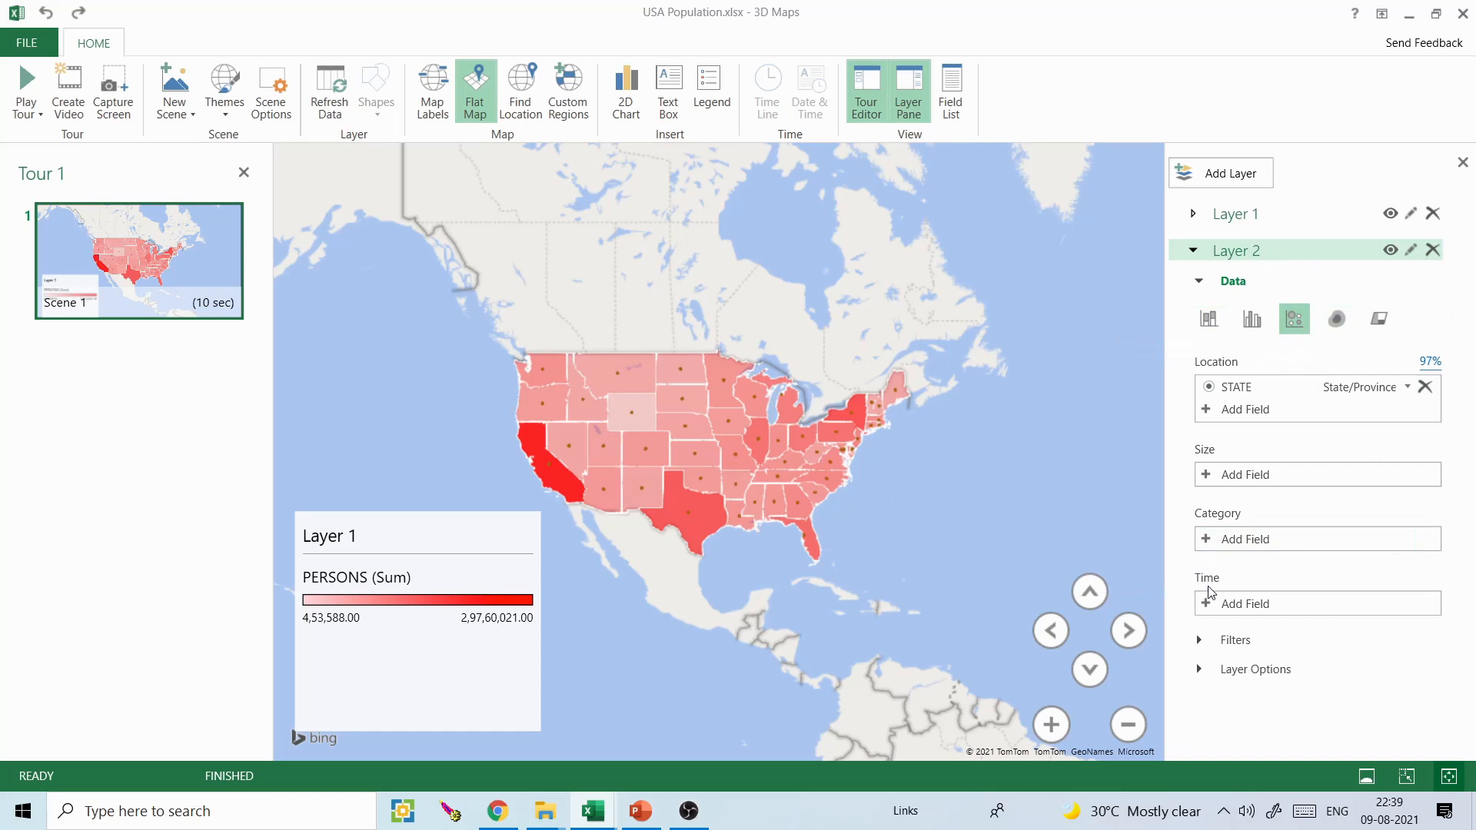
click(1211, 475)
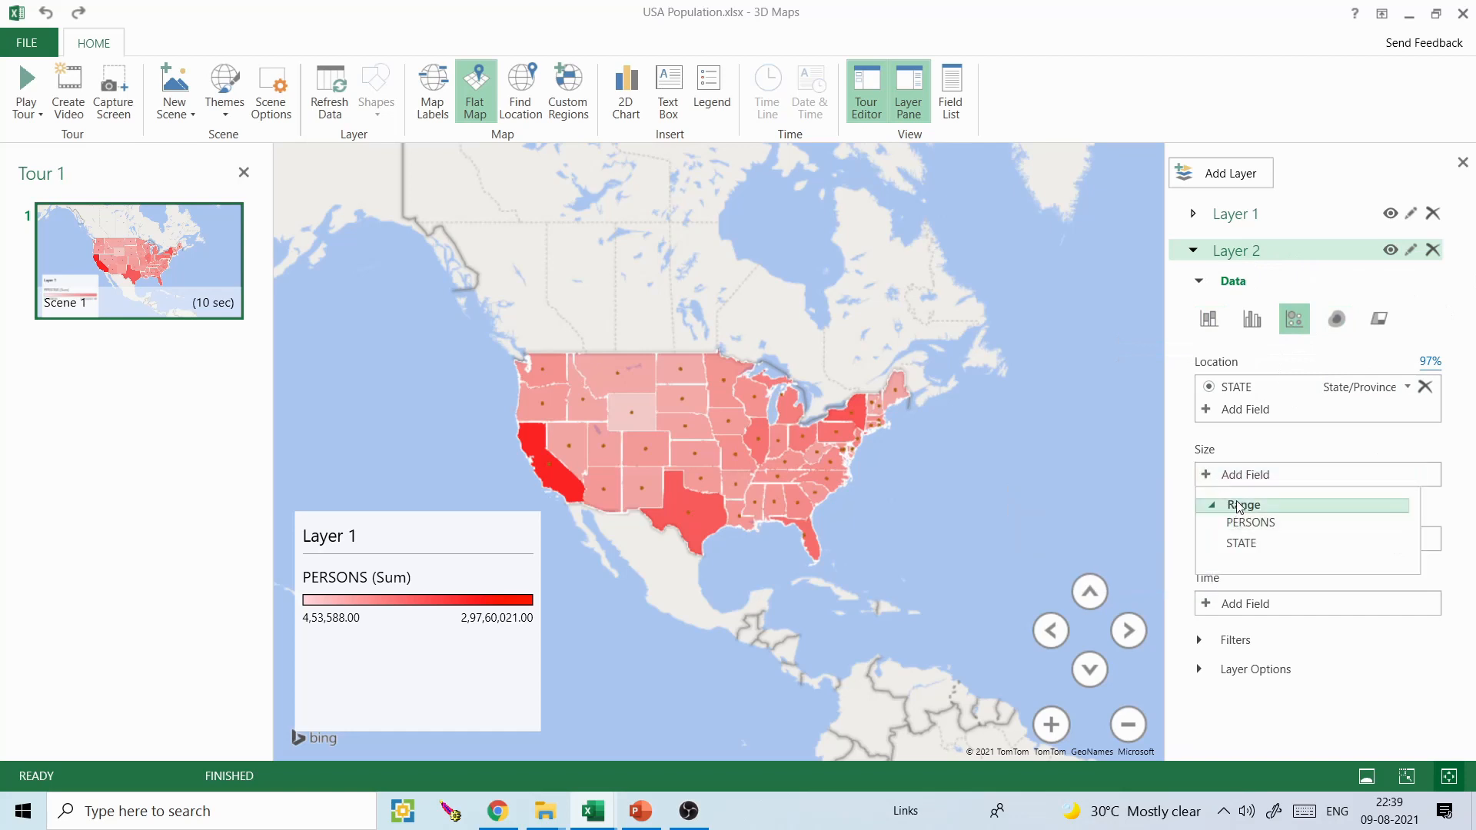
click(1251, 523)
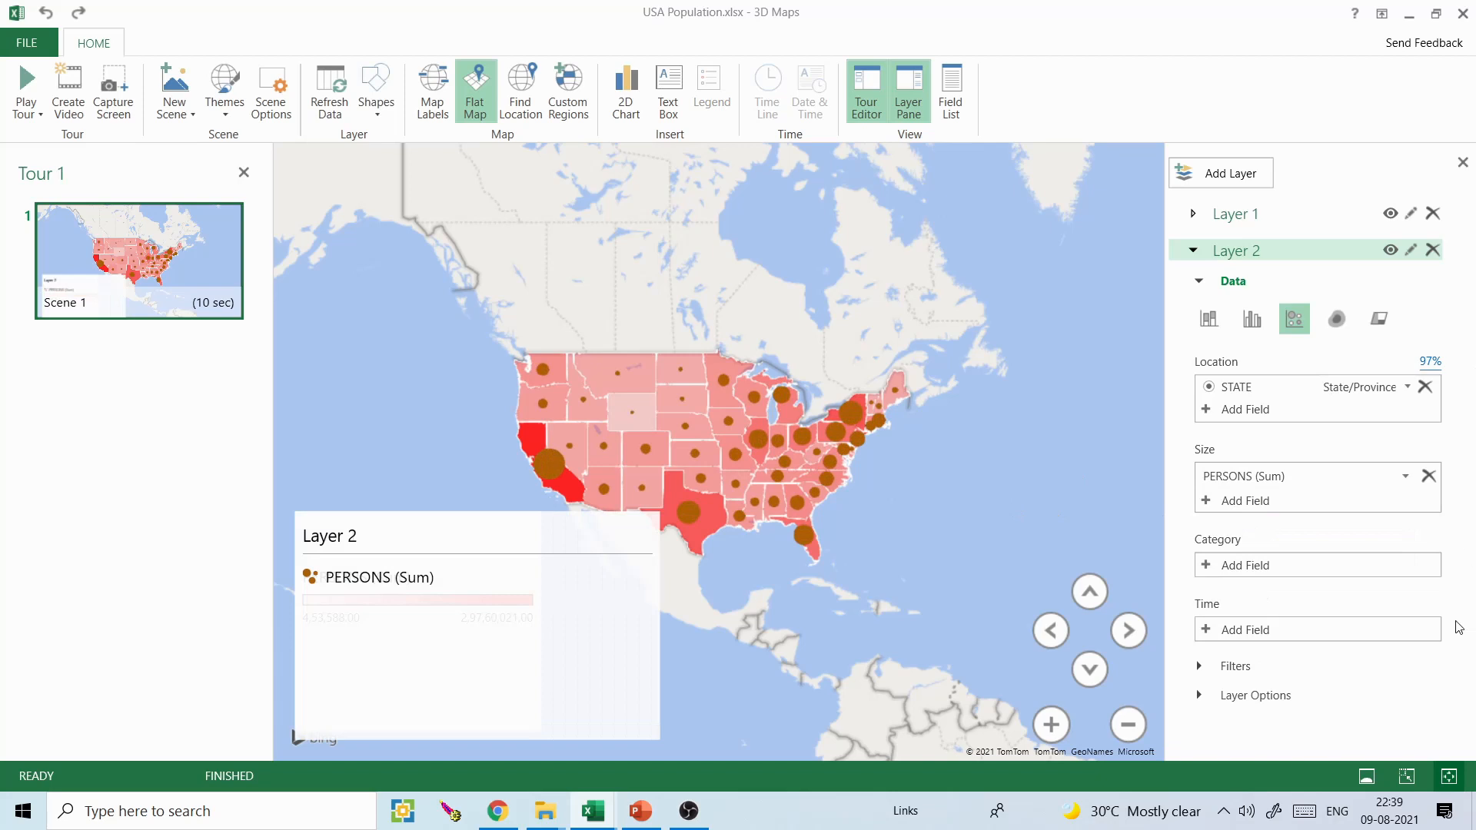
- Try red for Layer 2's PERSONS bubbles, then set their colour to blue
click(1234, 693)
click(1435, 559)
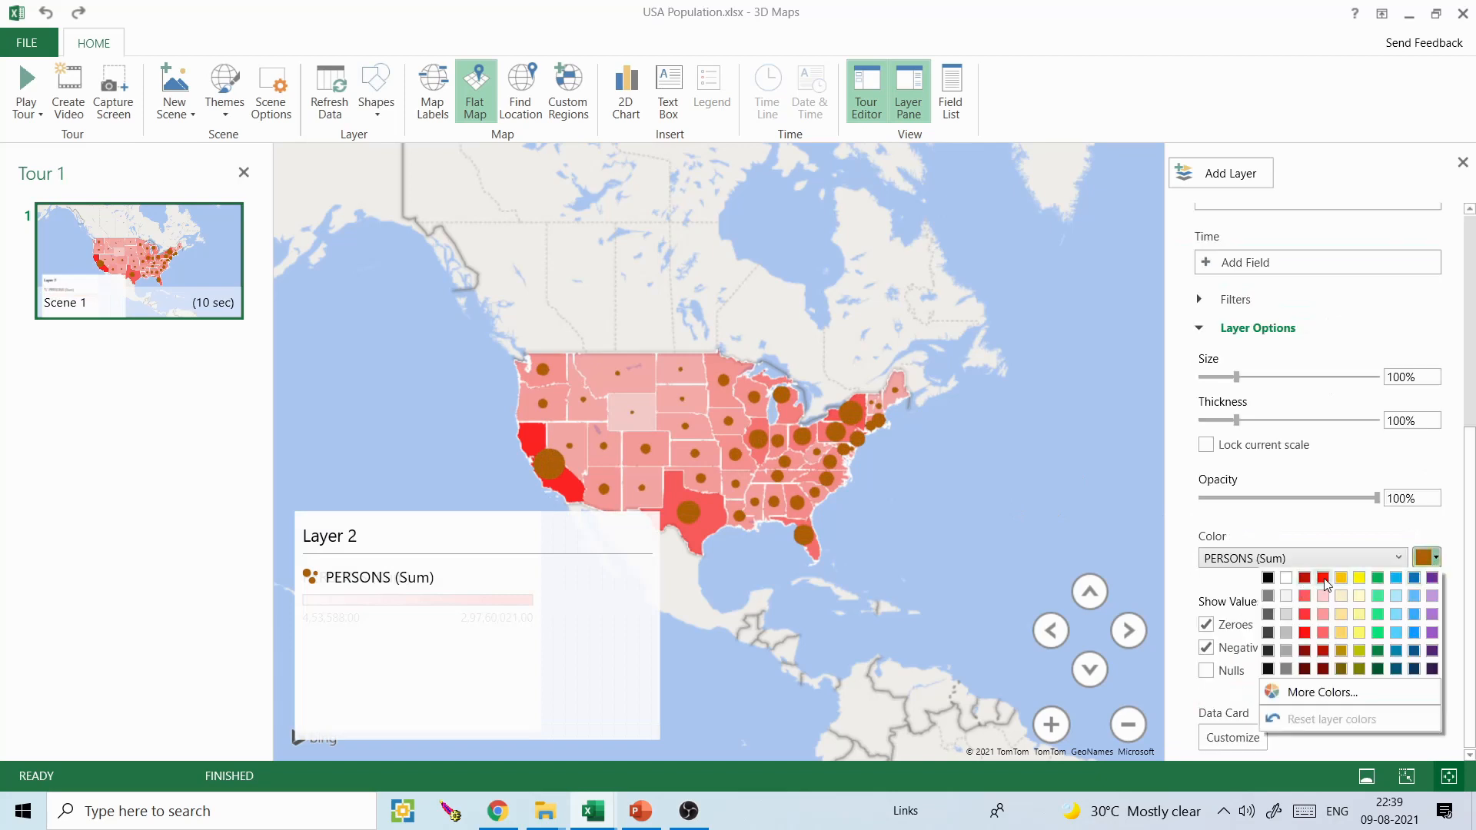
click(1323, 578)
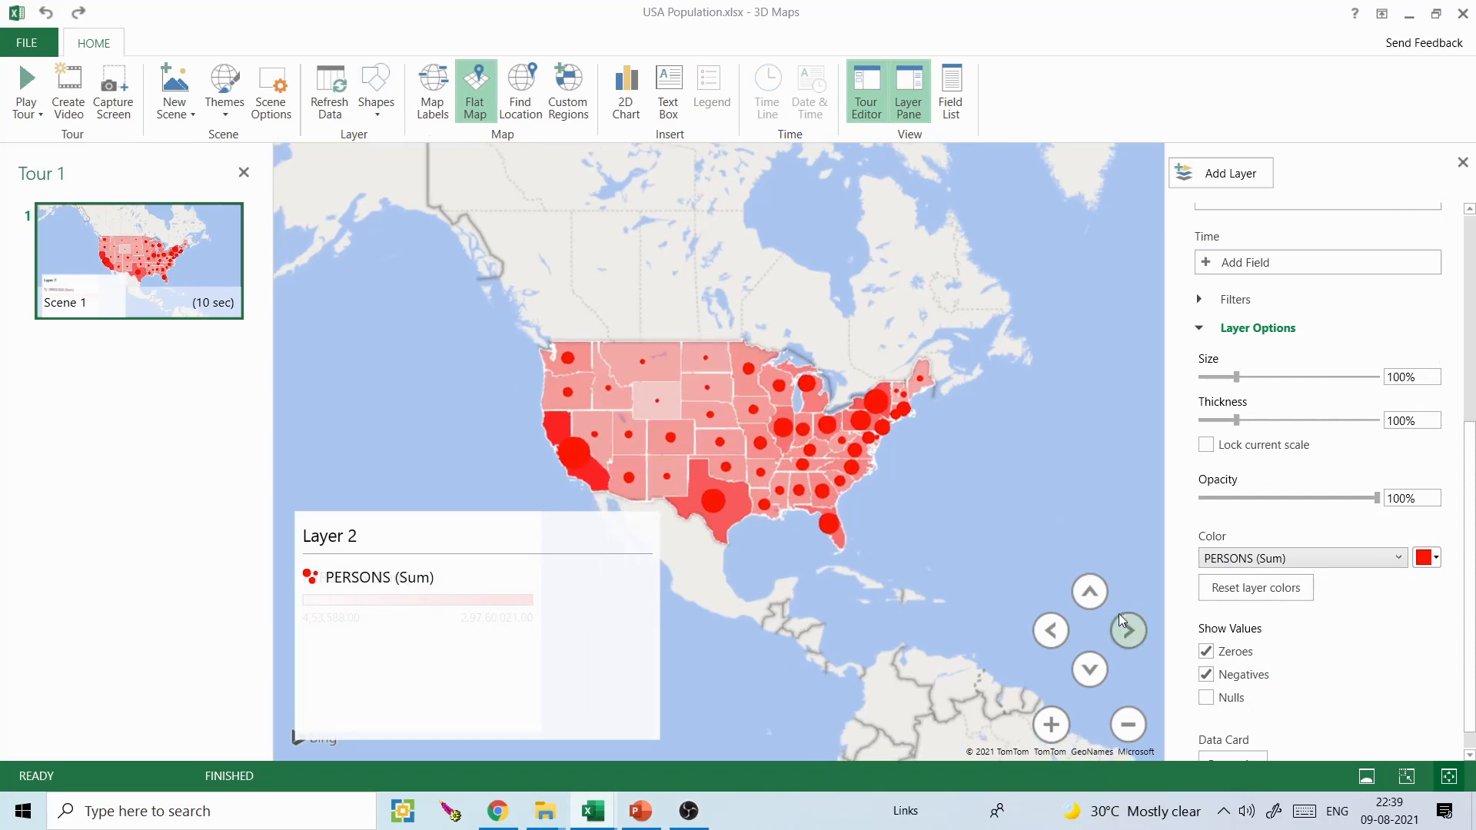
click(1051, 724)
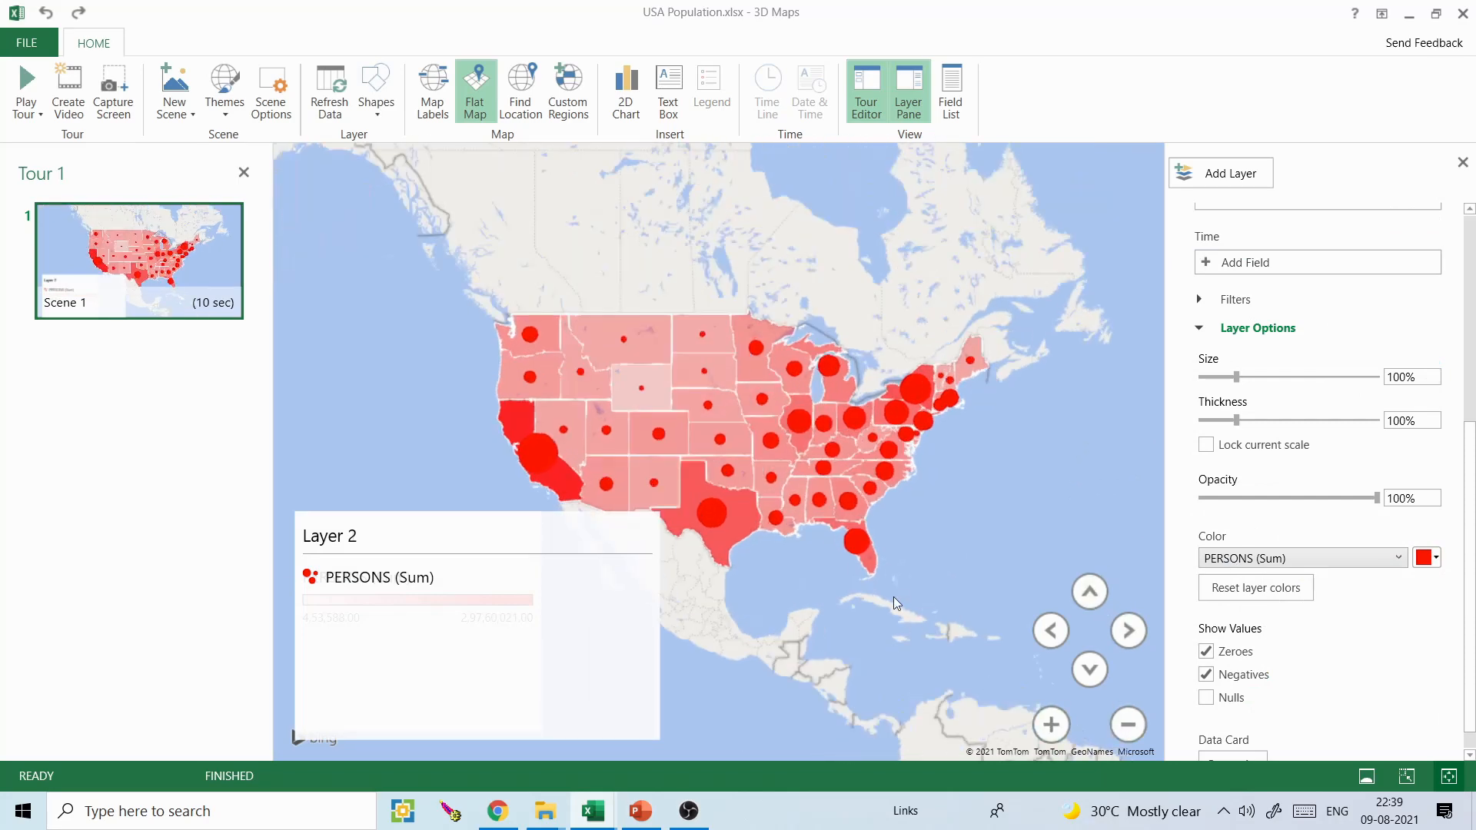
click(1435, 557)
click(1414, 578)
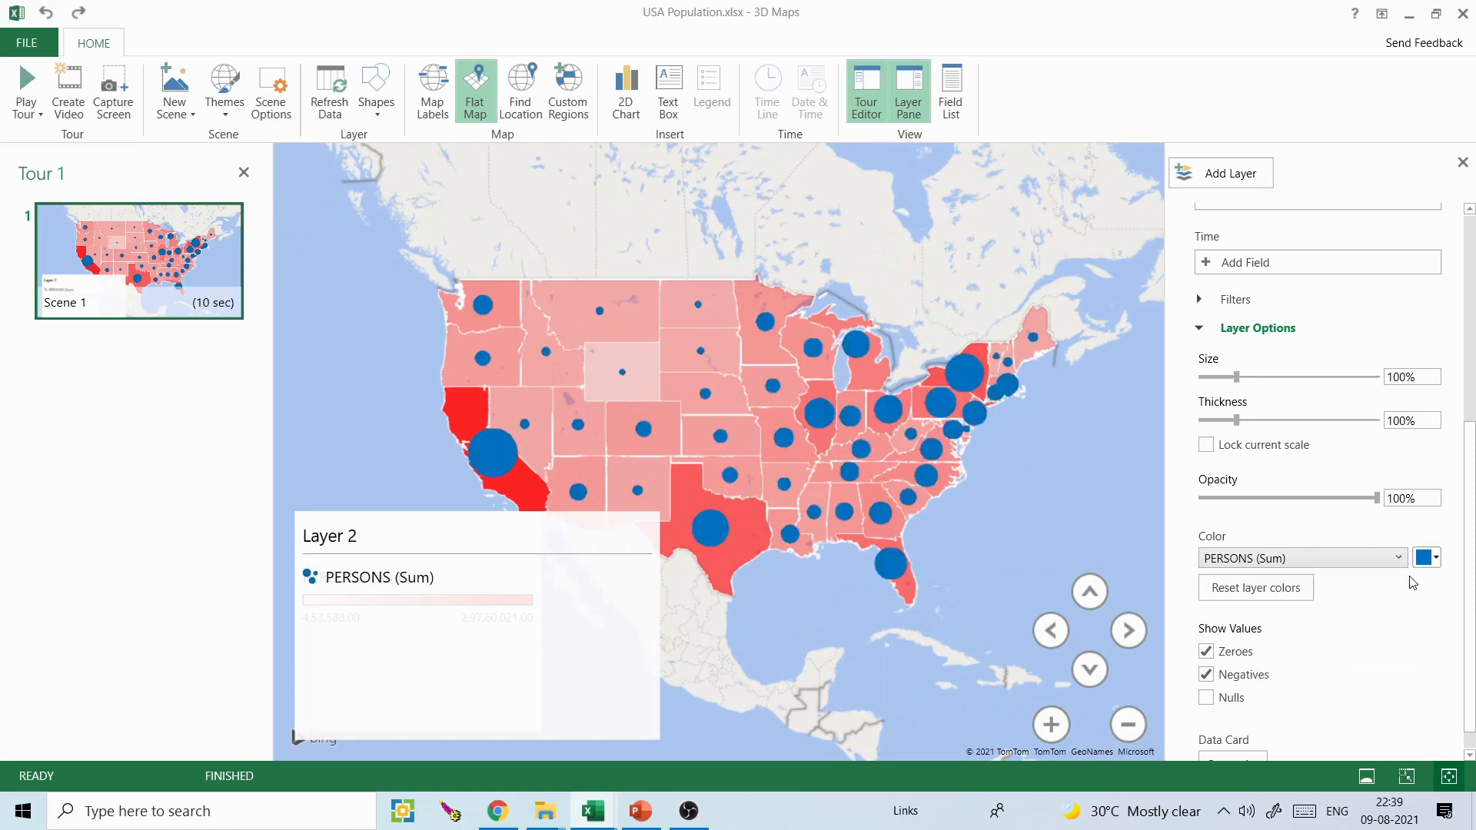
- Move the Layer 2 legend away from the Layer 1 legend, shrink it and keep the states clear of it
drag(1101, 527, 1121, 507)
click(658, 722)
drag(517, 533, 822, 551)
drag(1039, 753, 939, 730)
drag(881, 627, 941, 651)
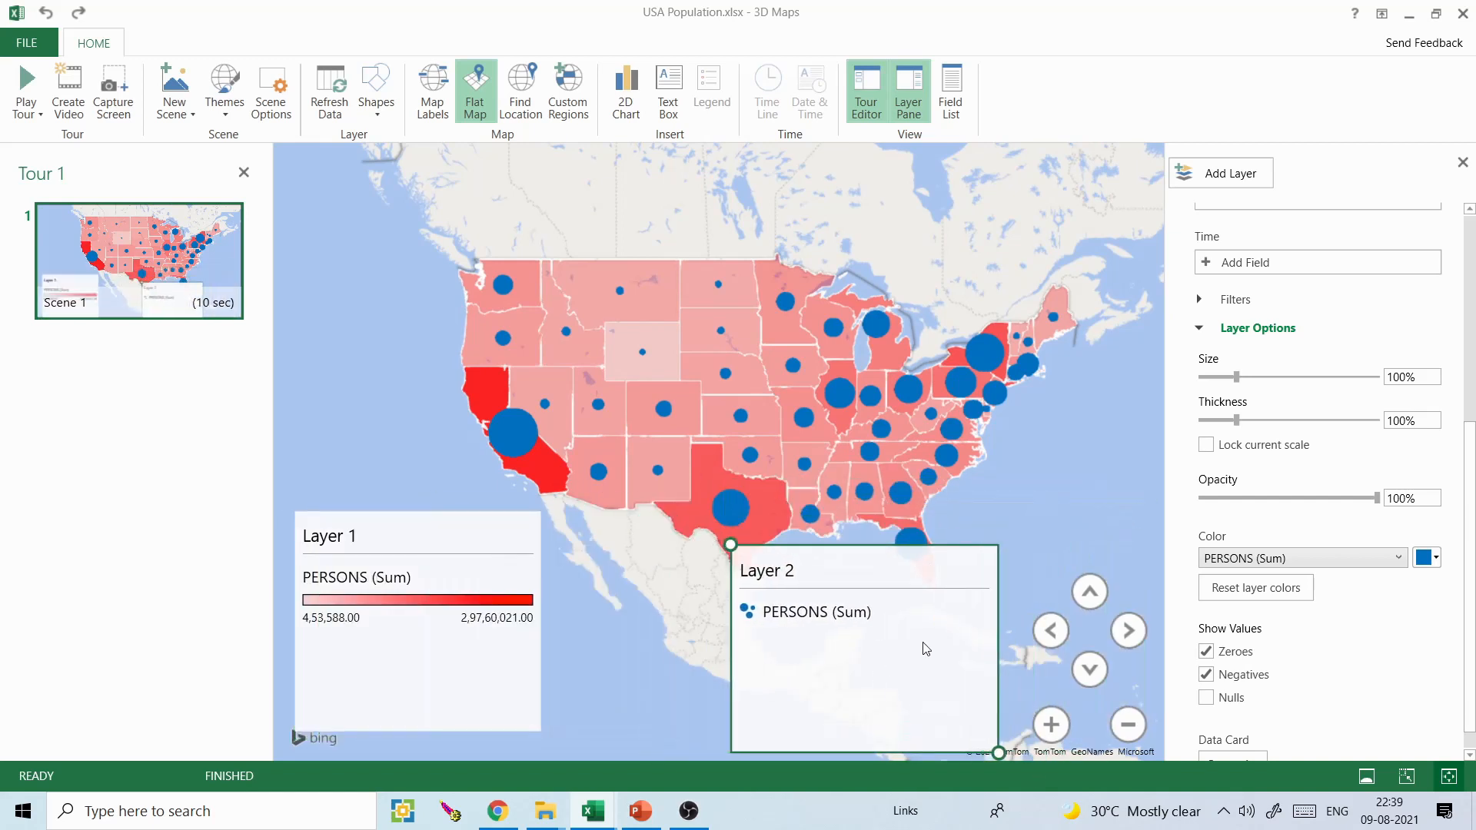
drag(804, 487, 768, 422)
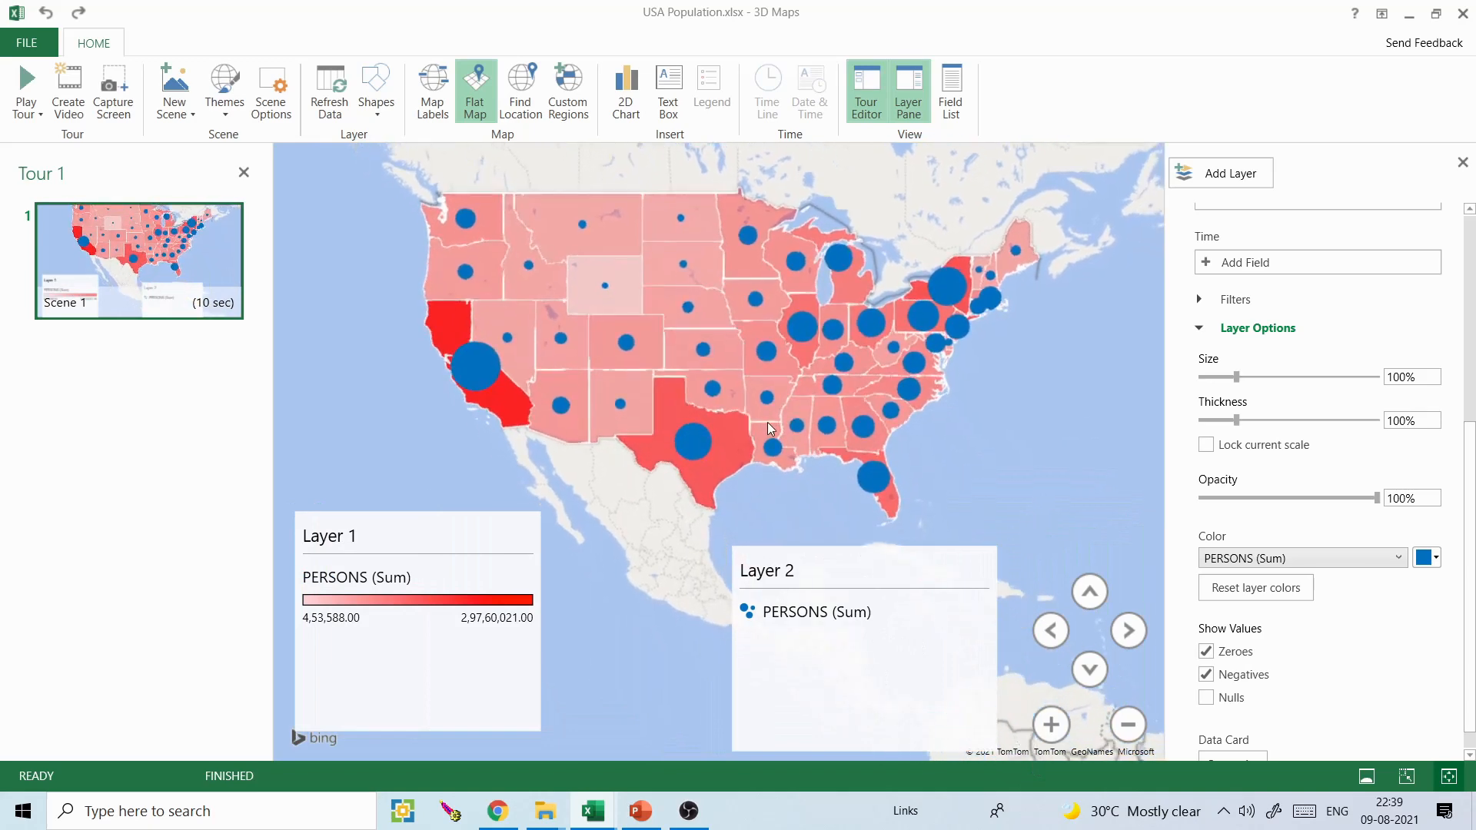
mouse_move(767, 423)
- Preview both layers on the 3D globe at a tilted angle, then return to the flat map
click(476, 98)
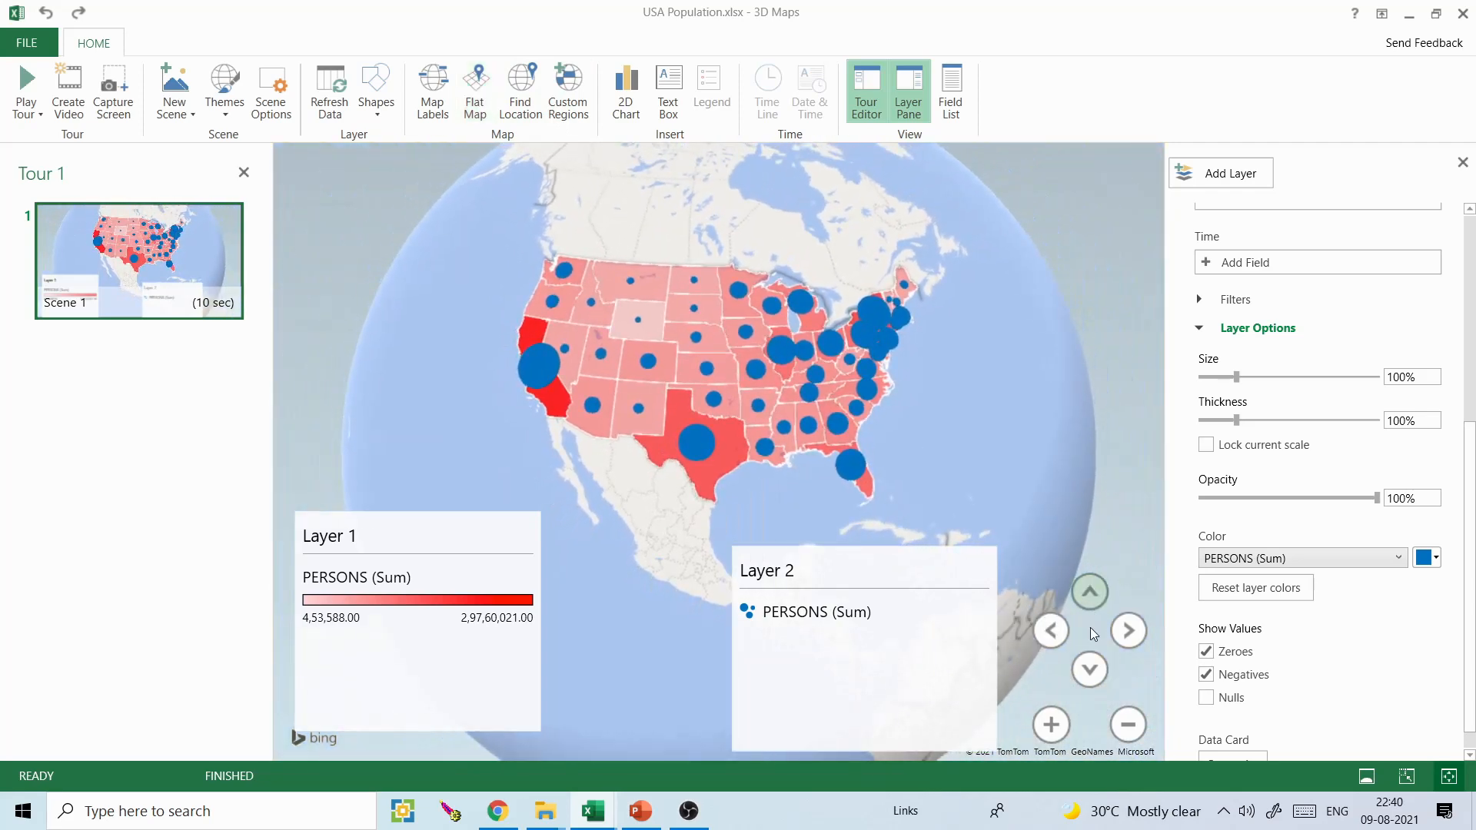
click(1092, 662)
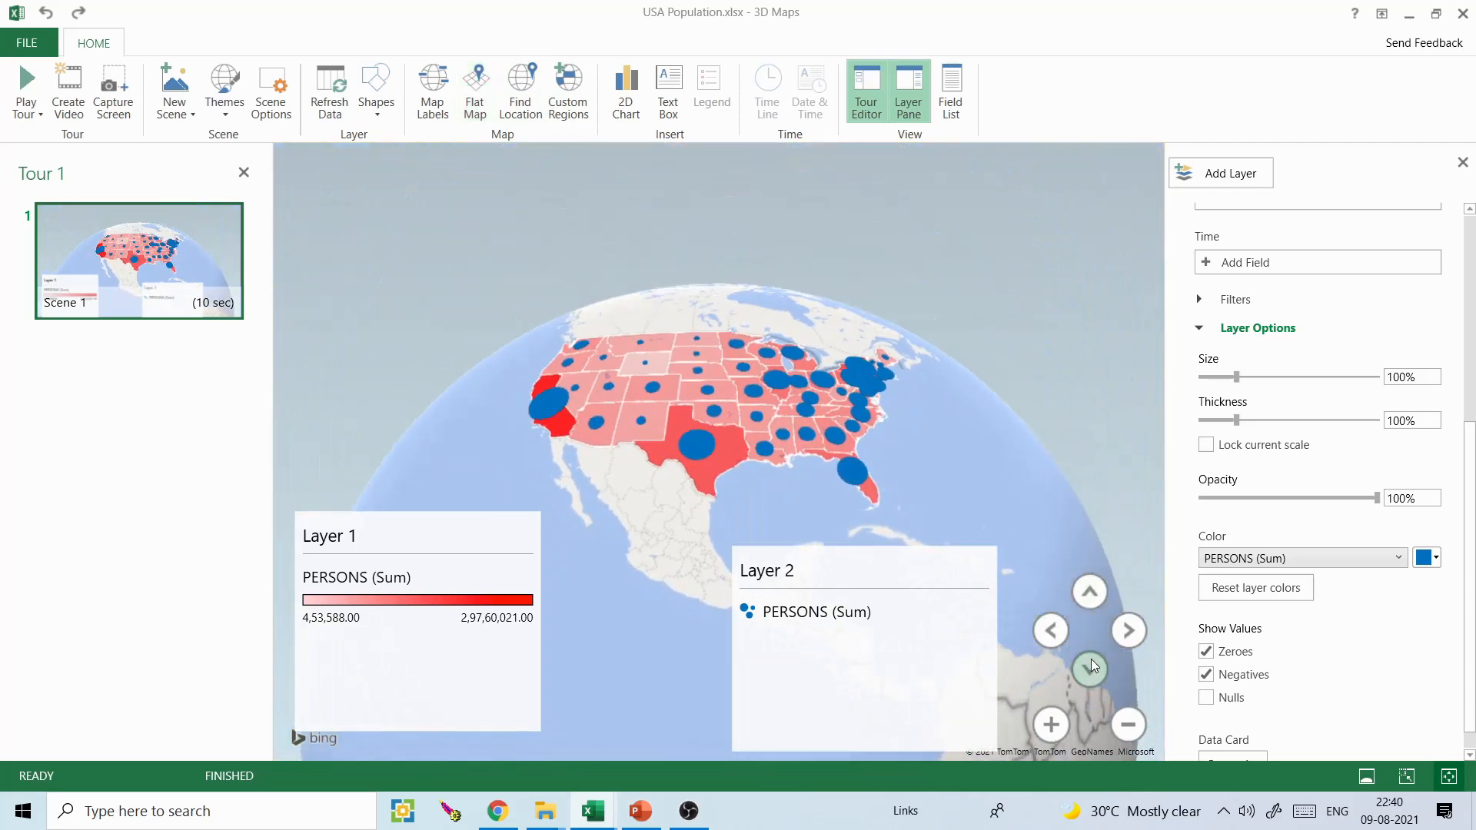
click(1090, 593)
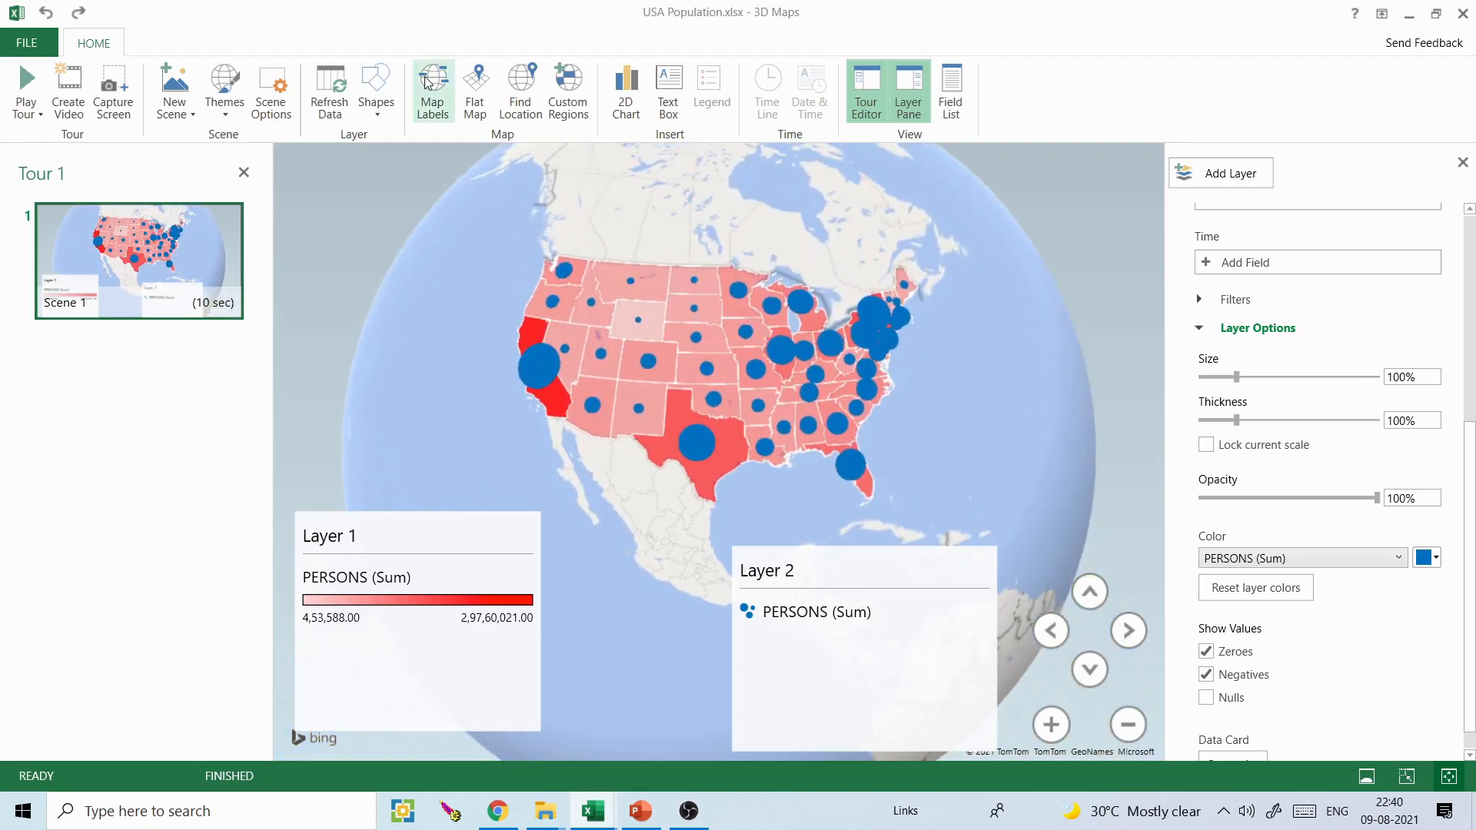
click(473, 93)
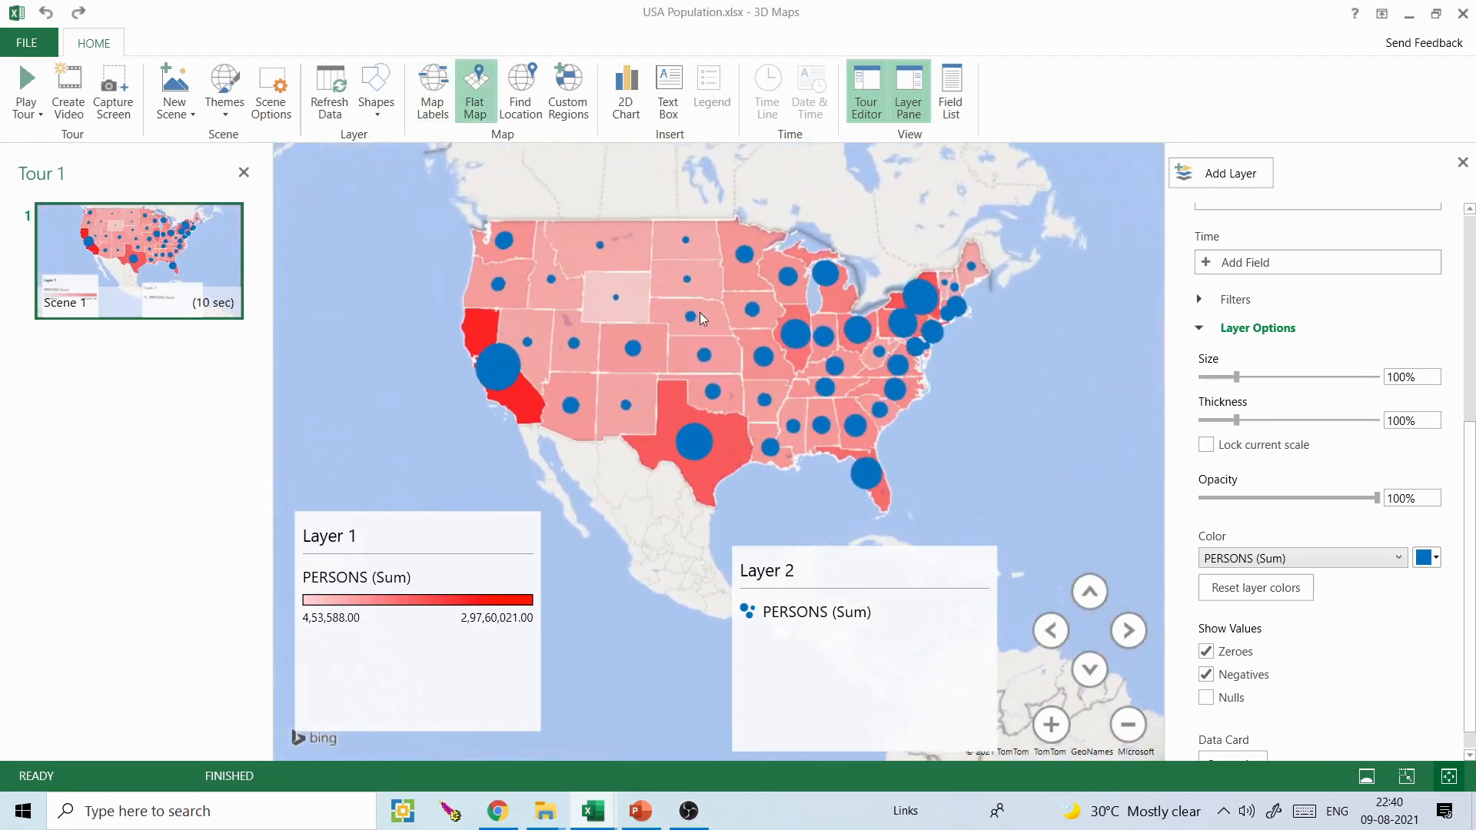
- Collapse Layer 2's data settings, then capture the two-layer map as an image and switch to PowerPoint
scroll(1307, 384, up, 5)
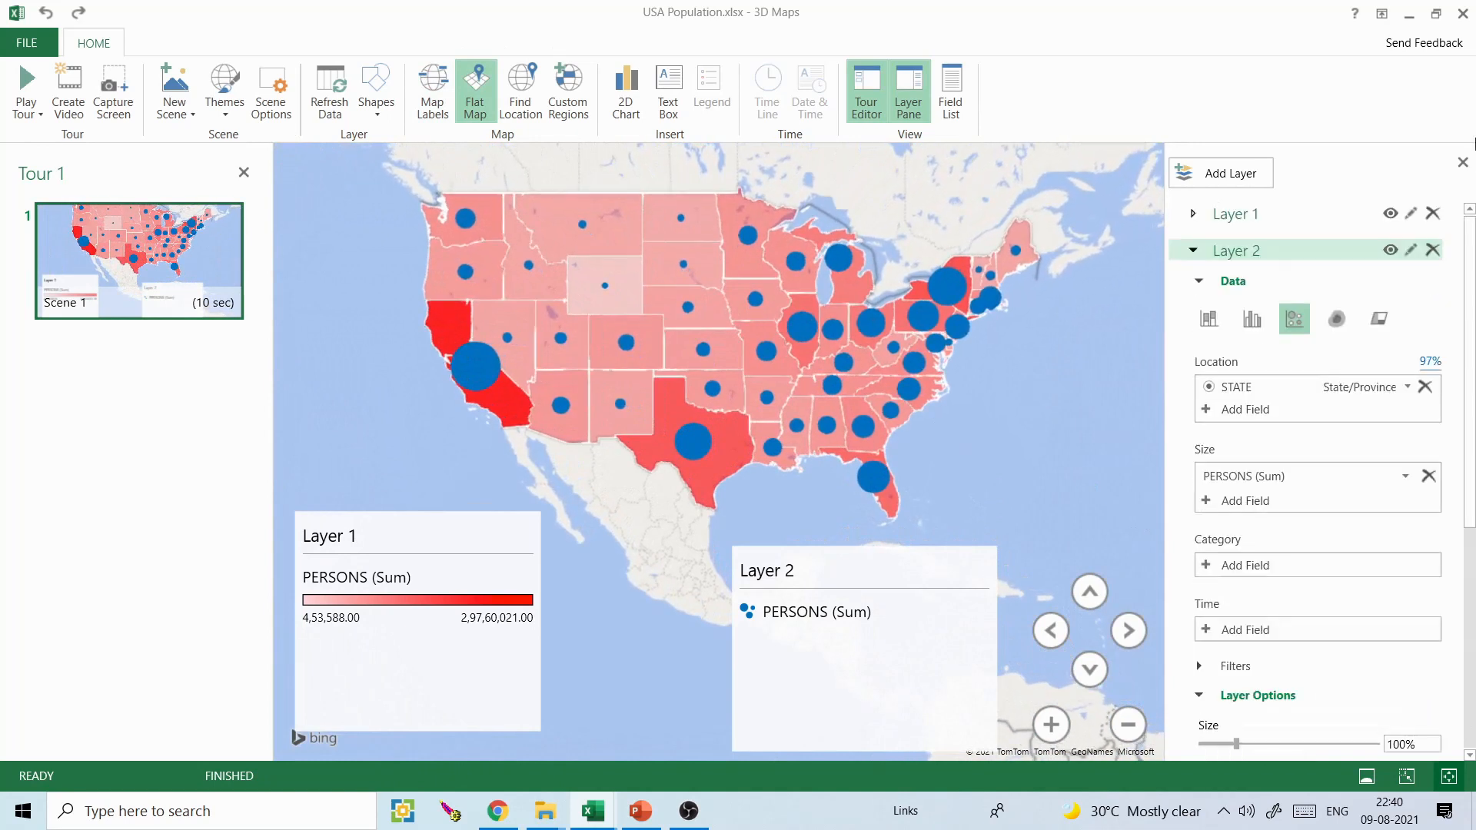
click(1226, 281)
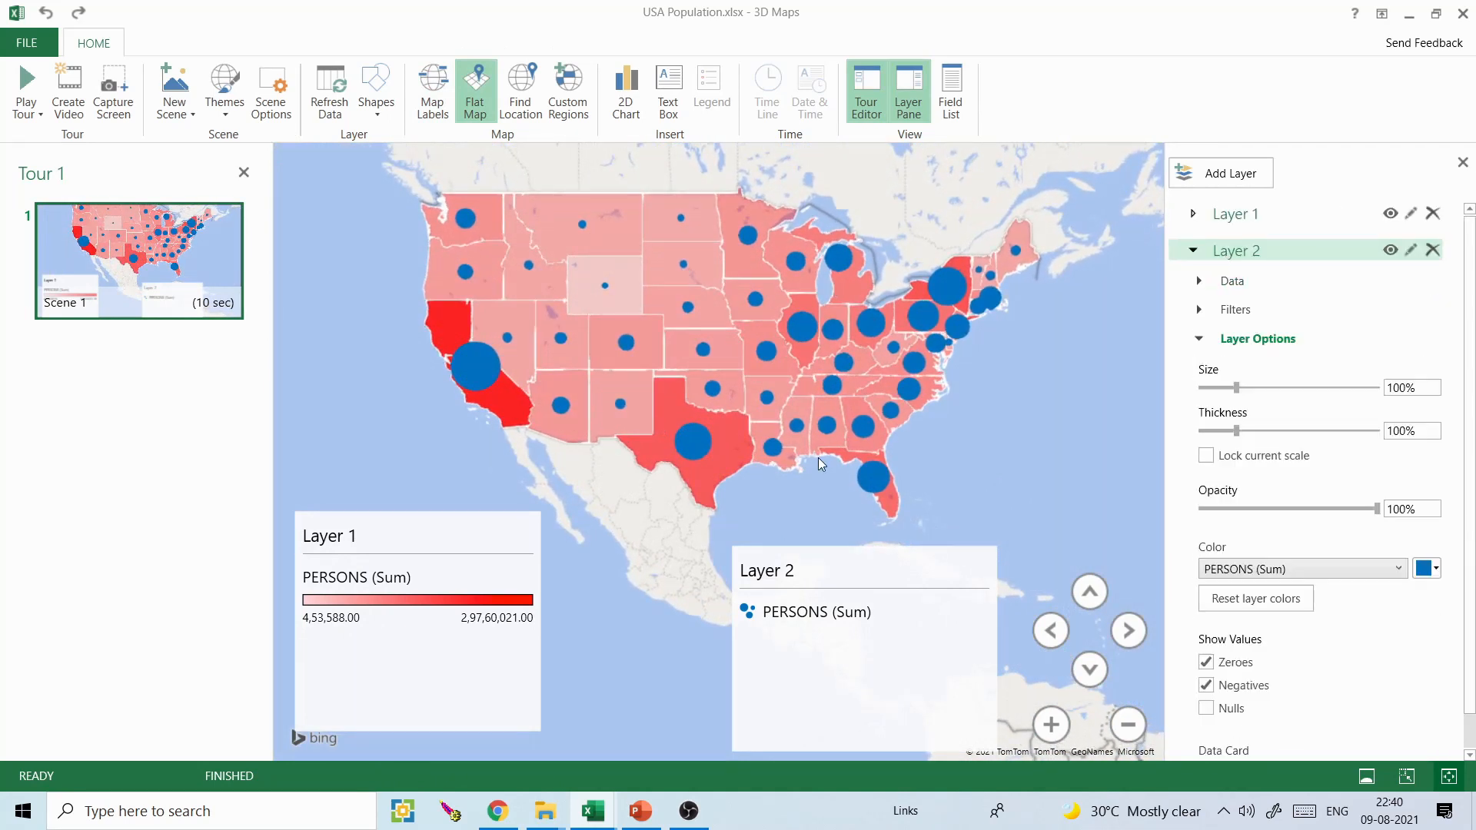
click(120, 98)
click(641, 811)
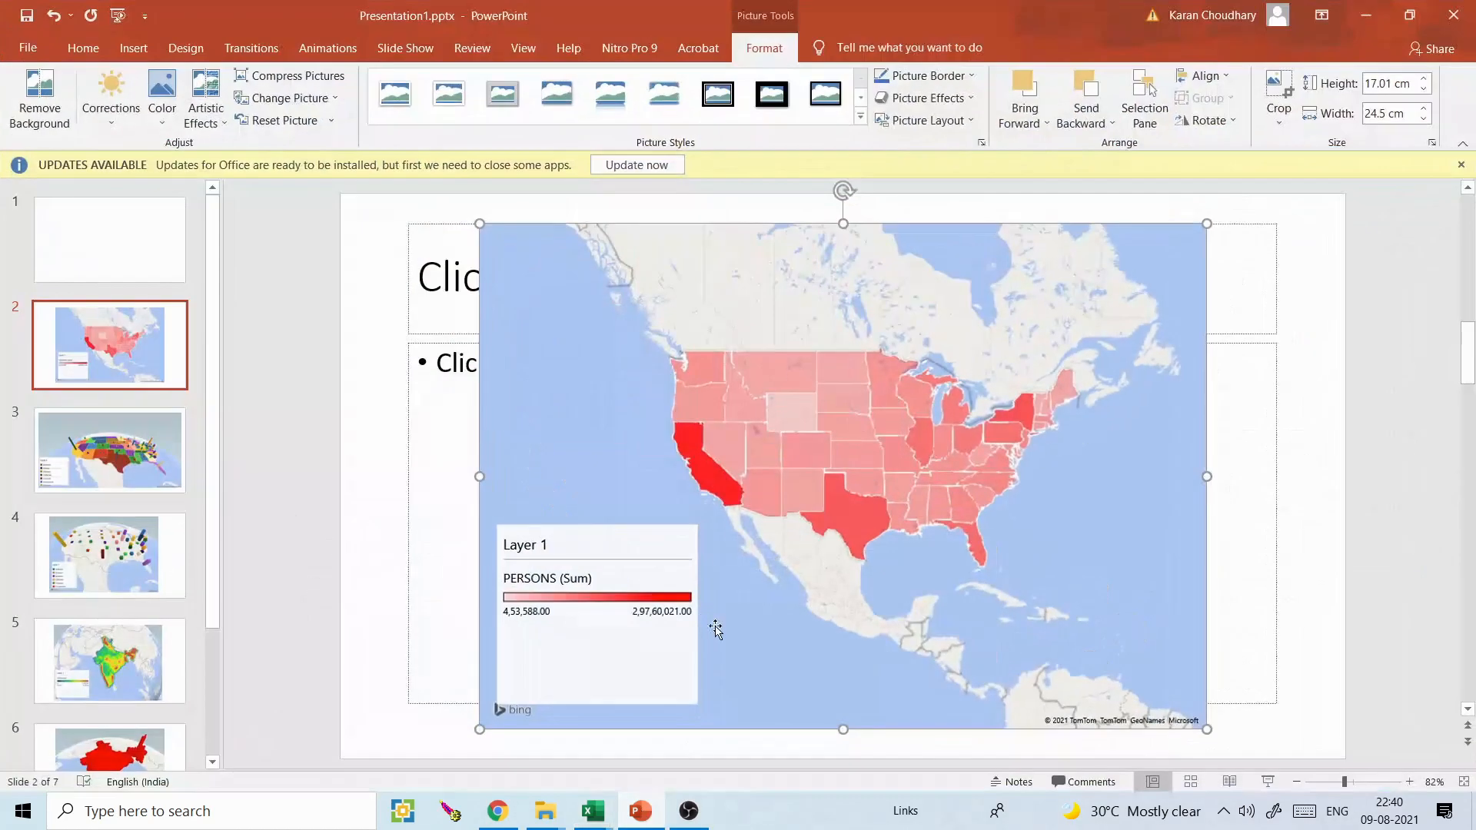
- Add a new slide after slide 1, paste the two-layer map capture onto it and return to 3D Maps
click(118, 279)
key(Return)
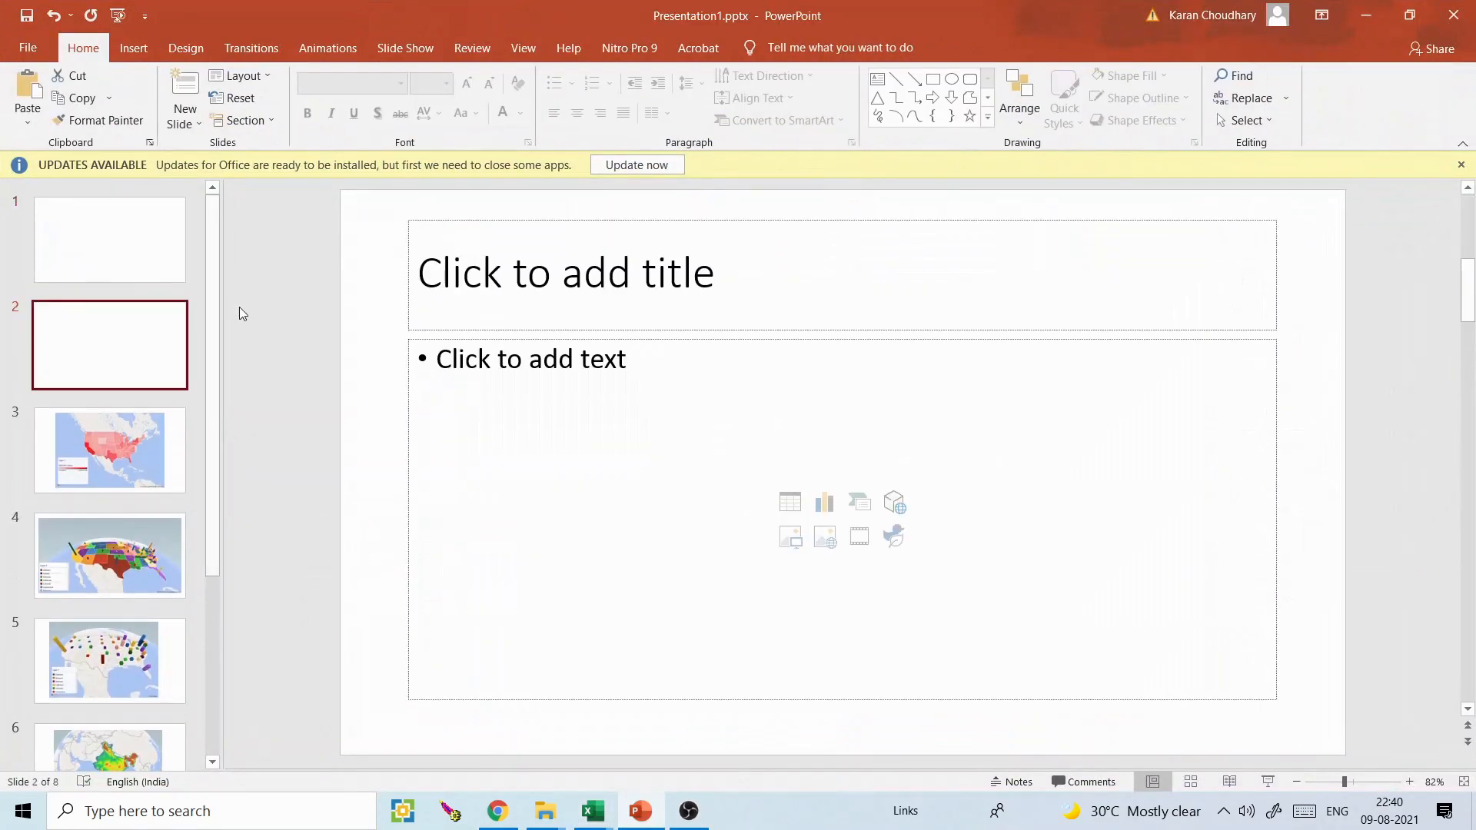
key(ctrl+v)
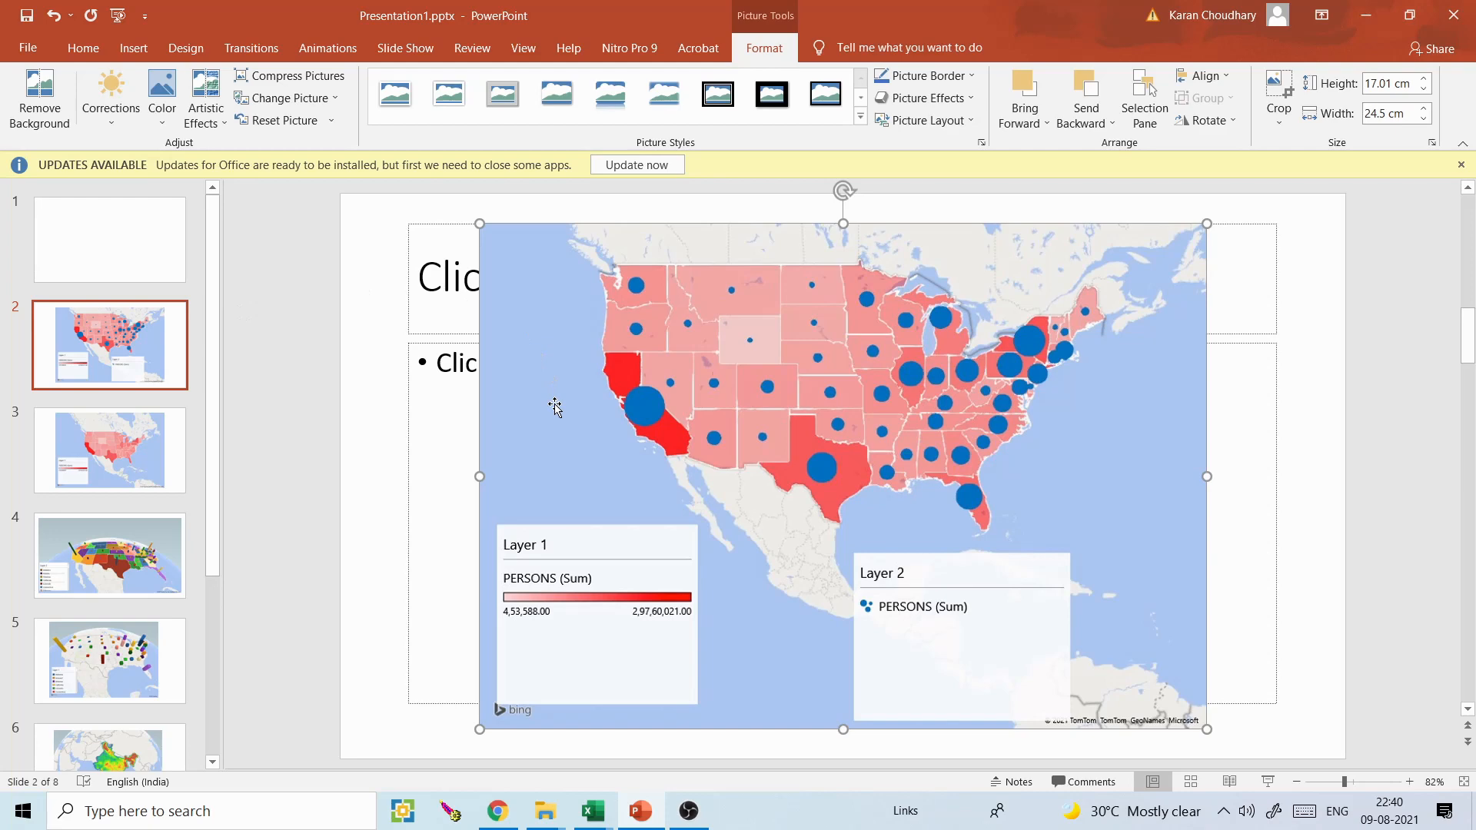
click(1370, 8)
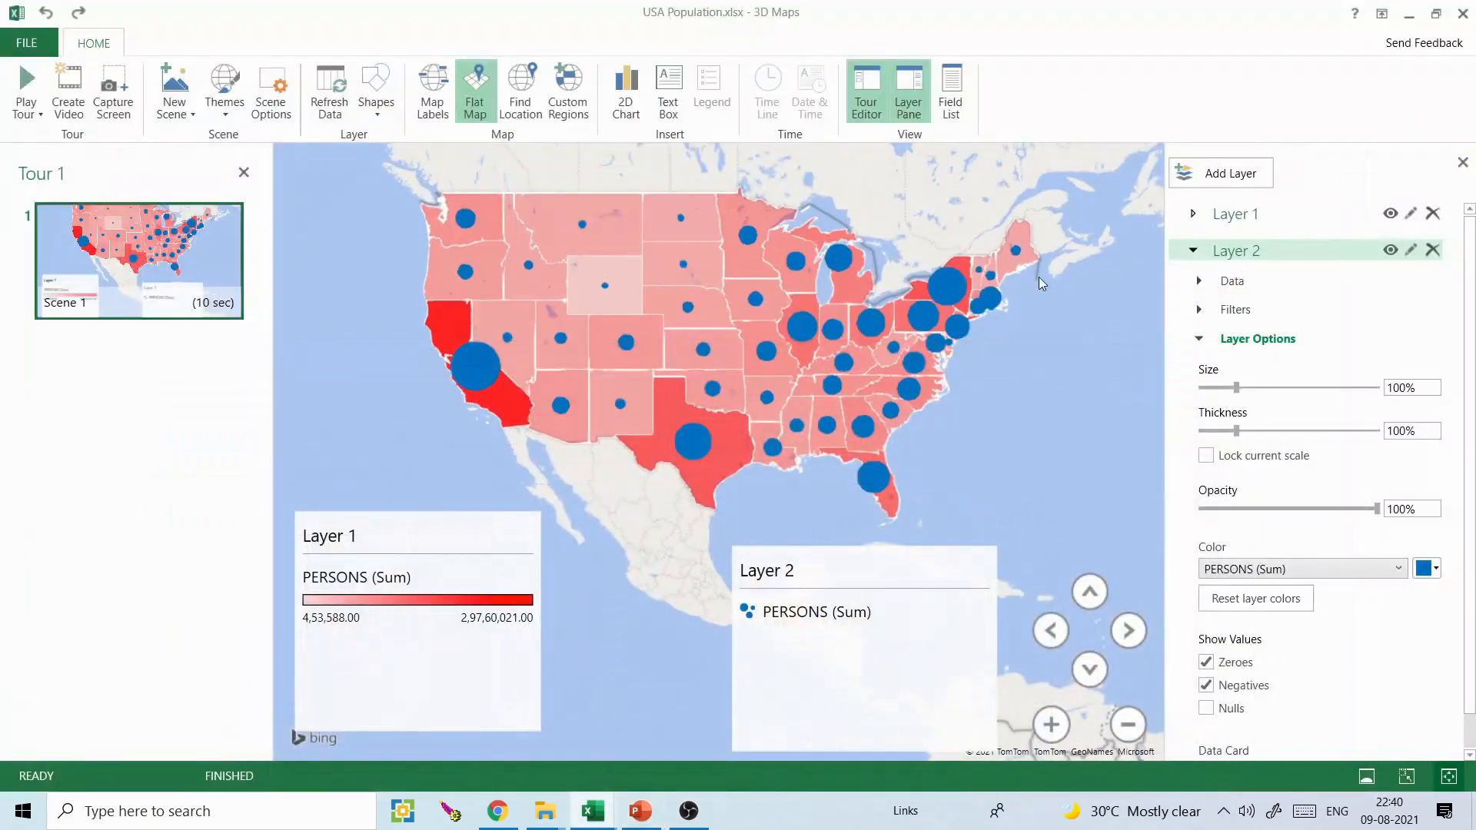
- Hide Layer 2 and change Layer 1's visualization to Stacked Column, viewed at a tilt that shows the columns' height
click(1193, 251)
click(1194, 250)
click(1391, 251)
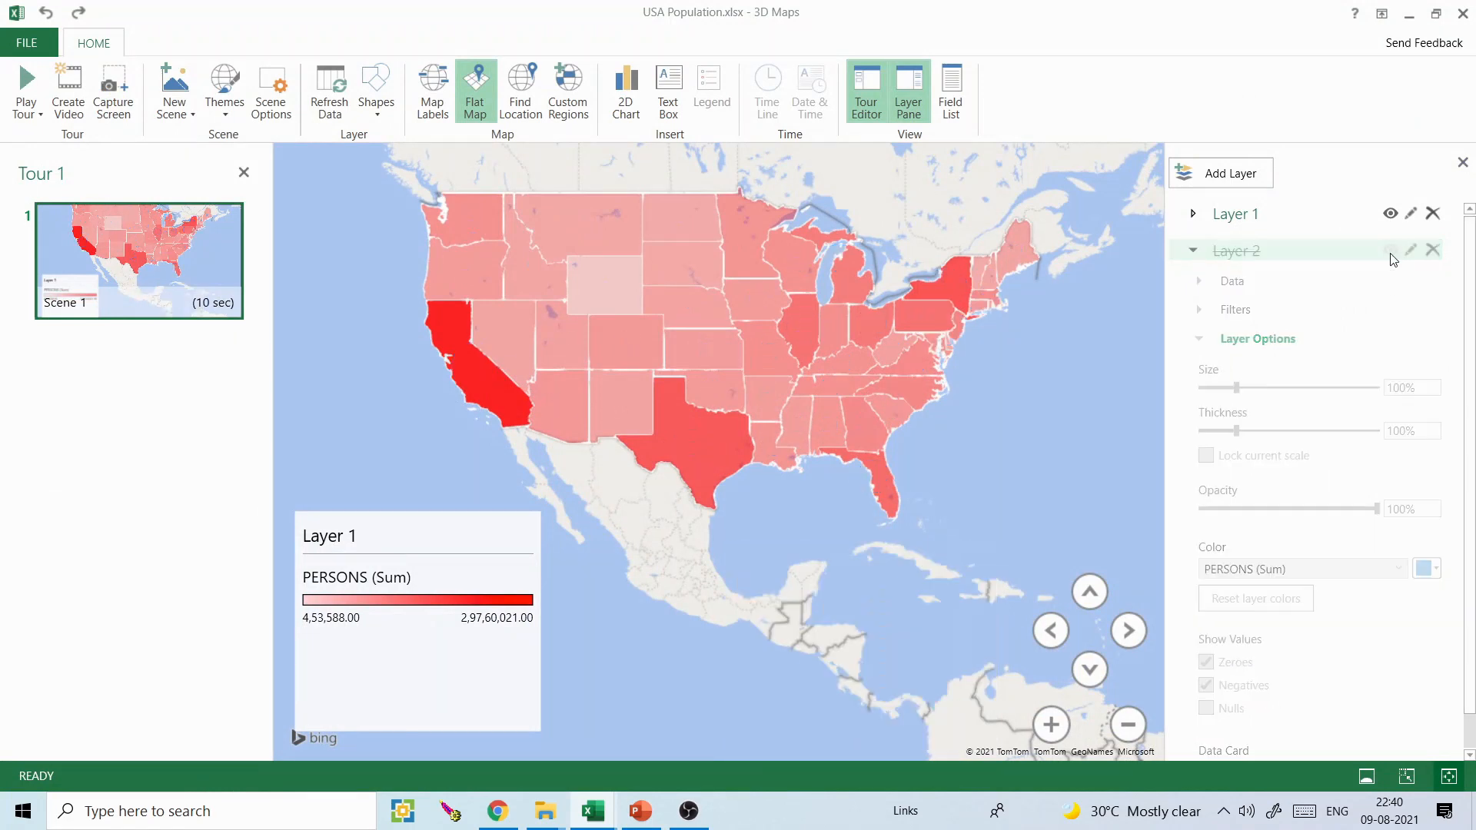
click(1194, 213)
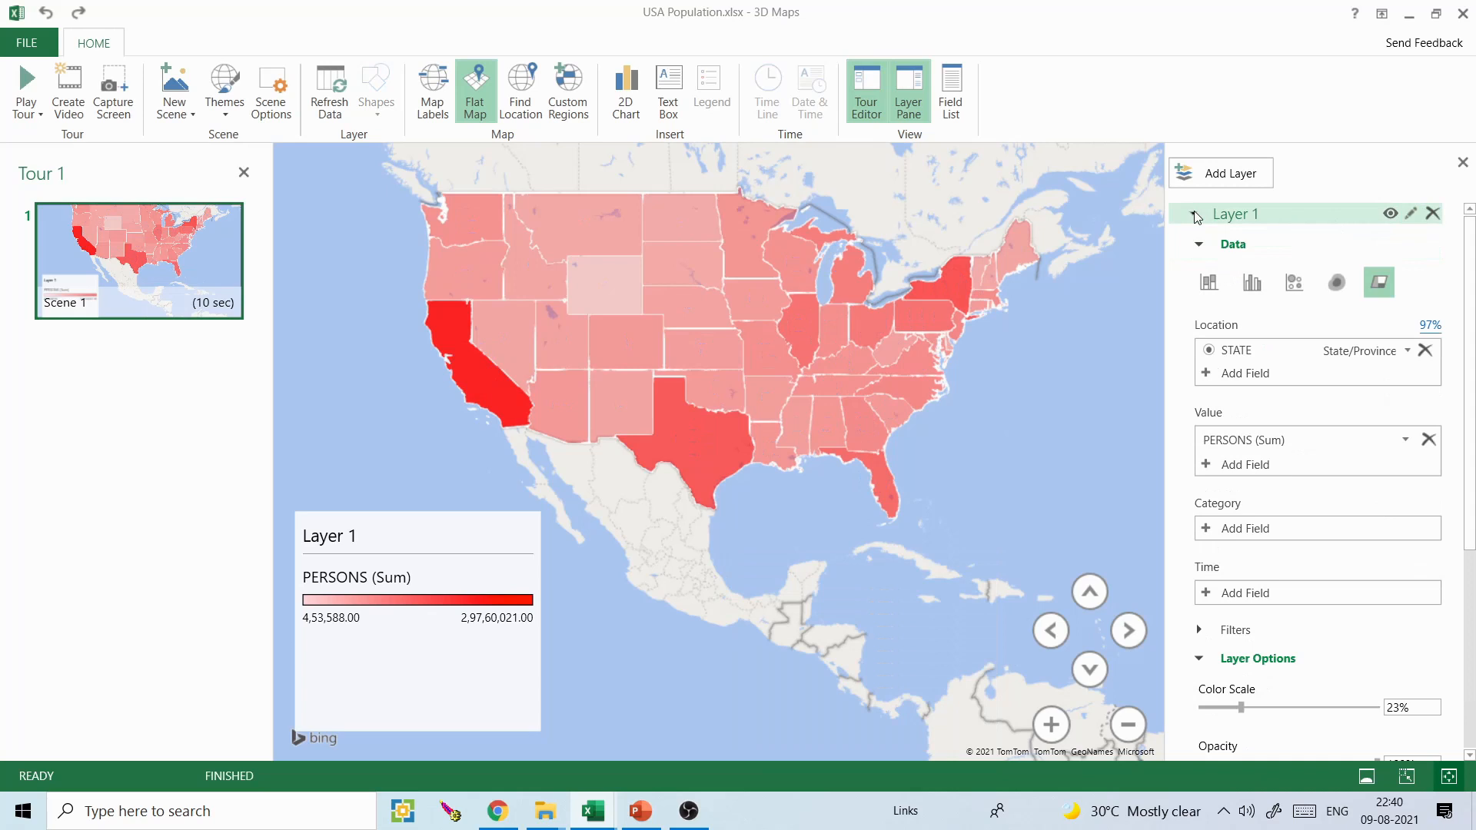
click(1208, 282)
drag(963, 386, 968, 440)
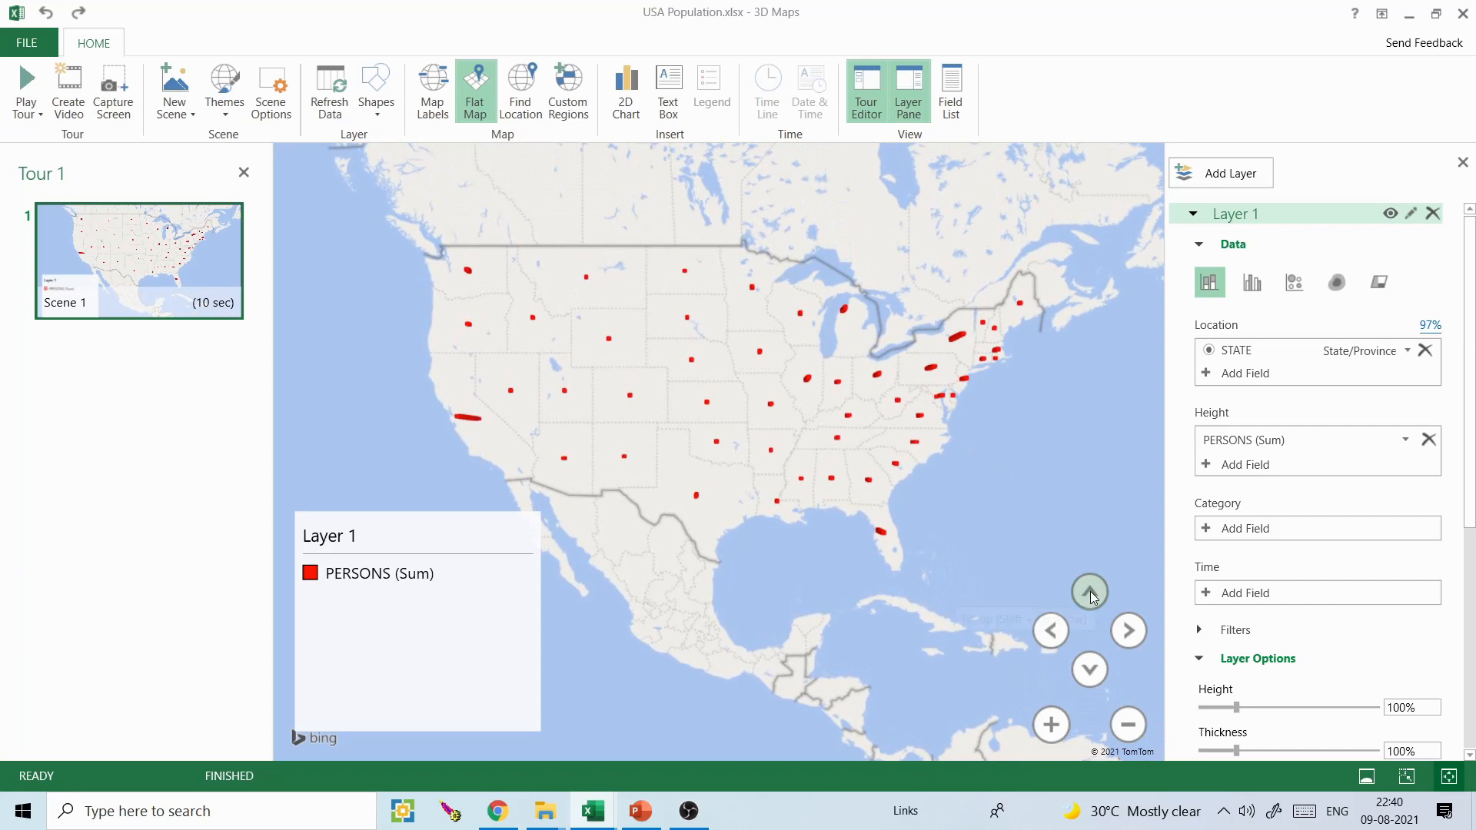
click(1096, 671)
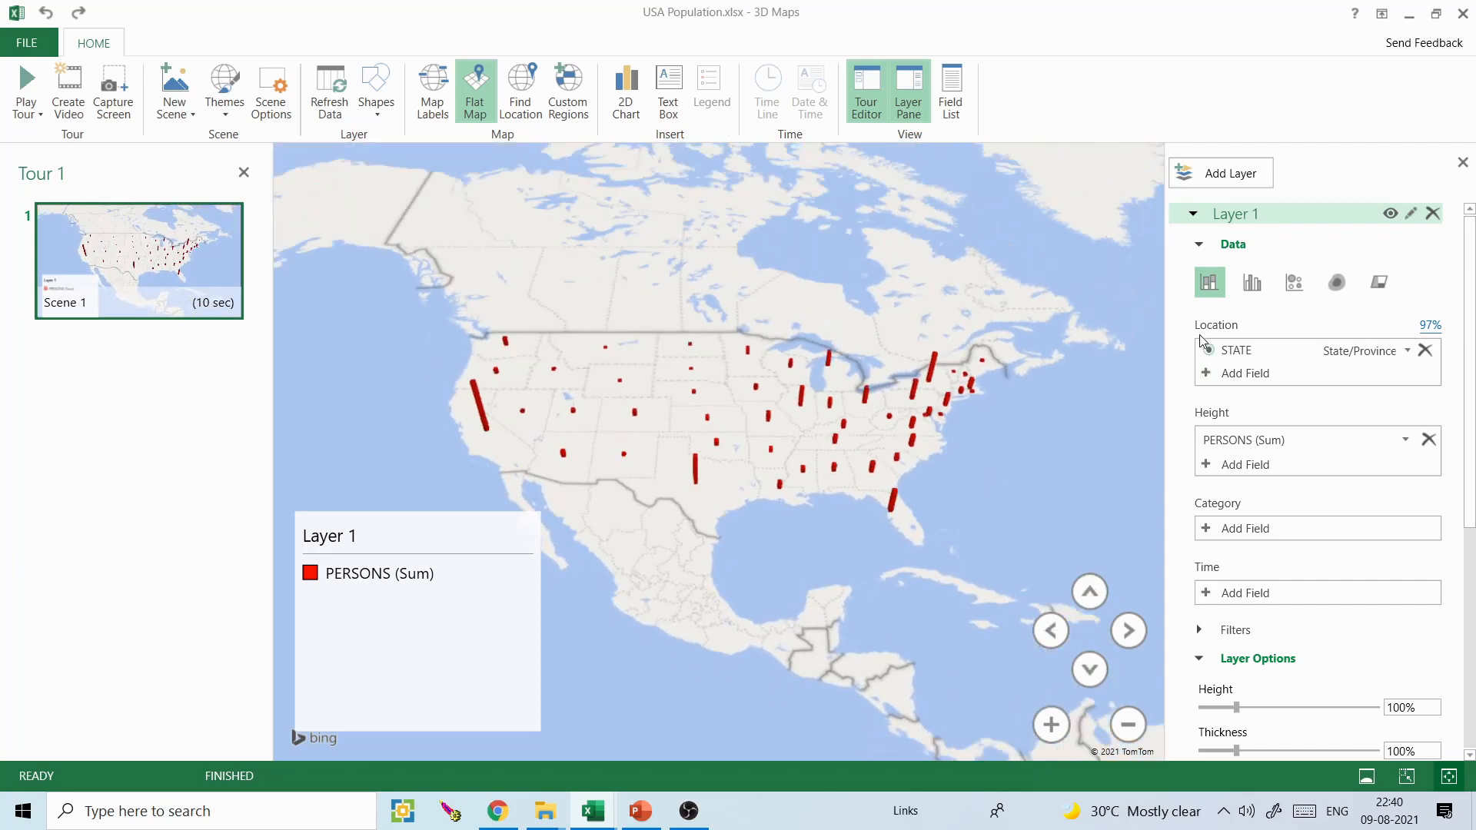
click(1098, 665)
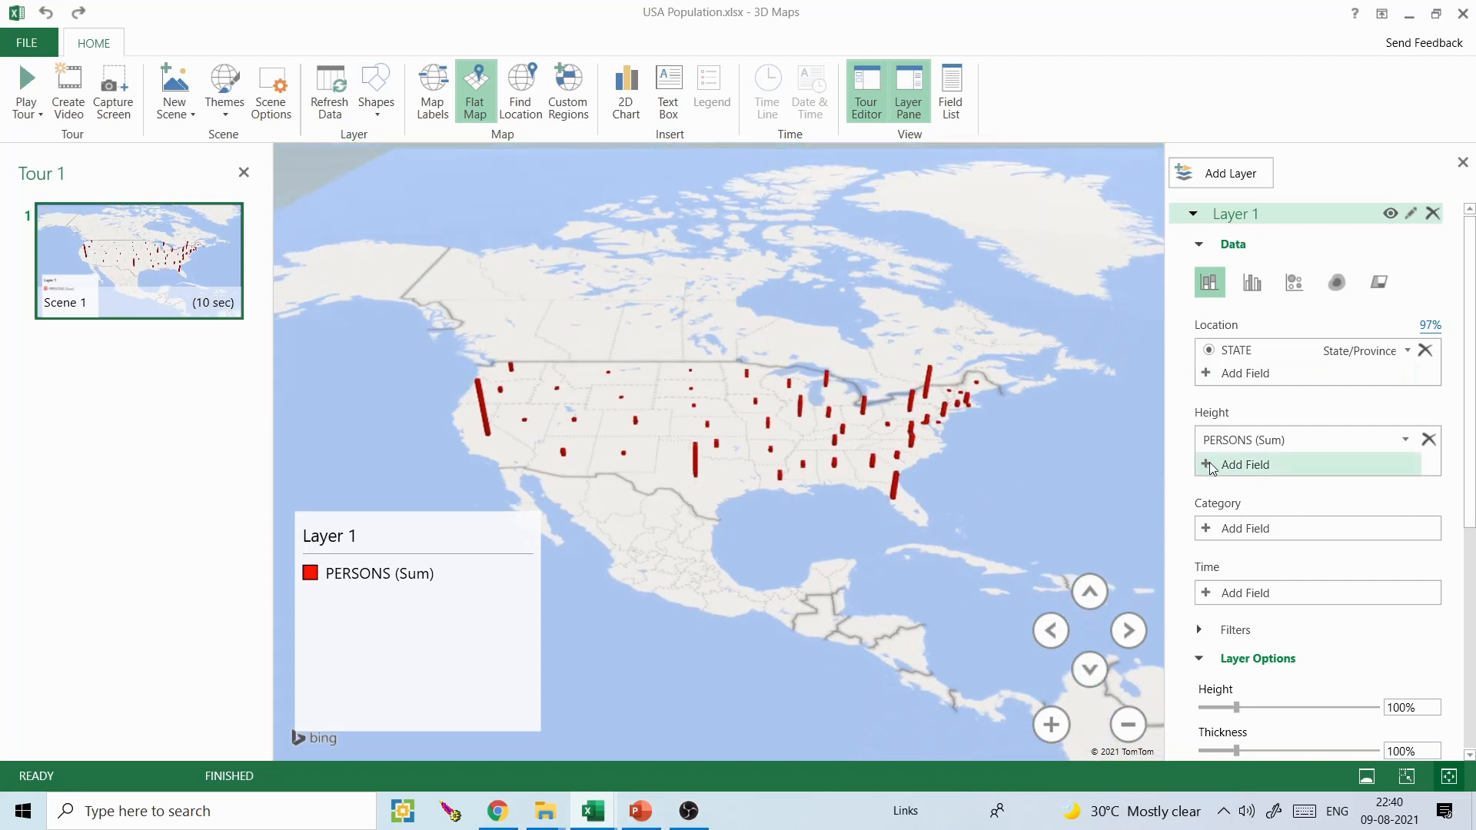
- Remove and re-add PERSONS as Layer 1's height, and set STATE as its category
click(1428, 439)
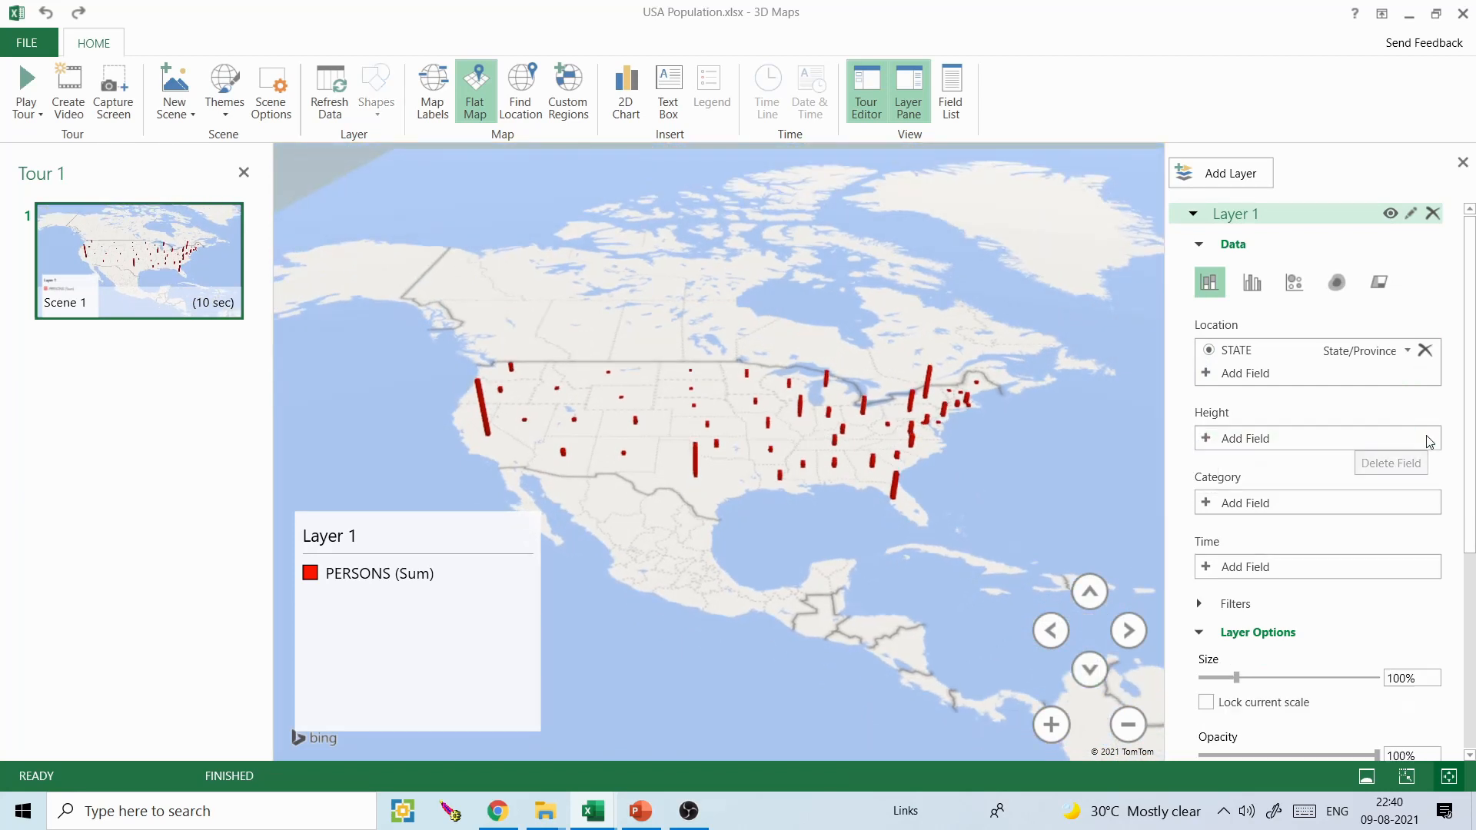
click(1206, 439)
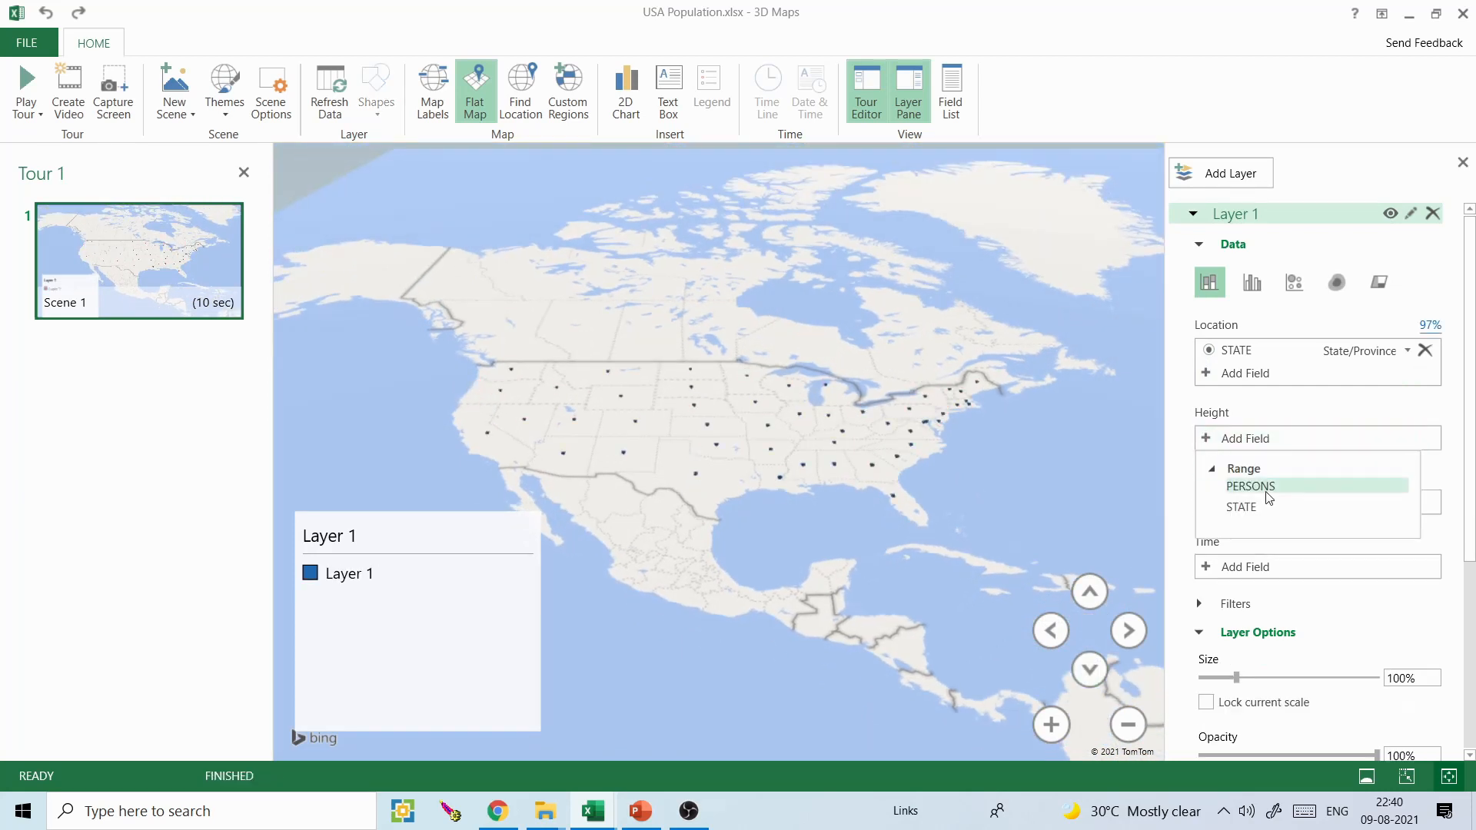
drag(1269, 492, 1259, 498)
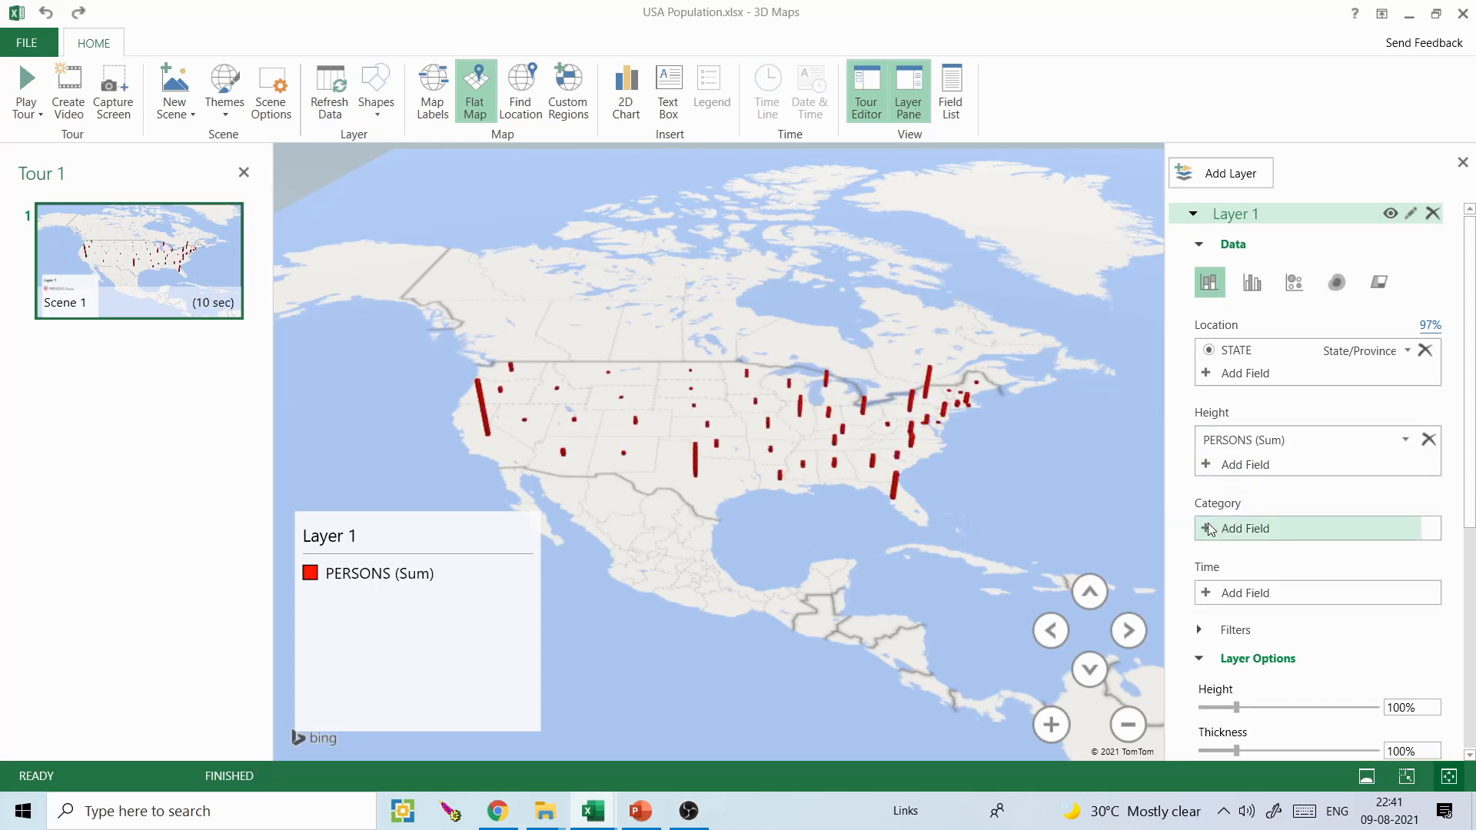
click(1210, 529)
click(1241, 597)
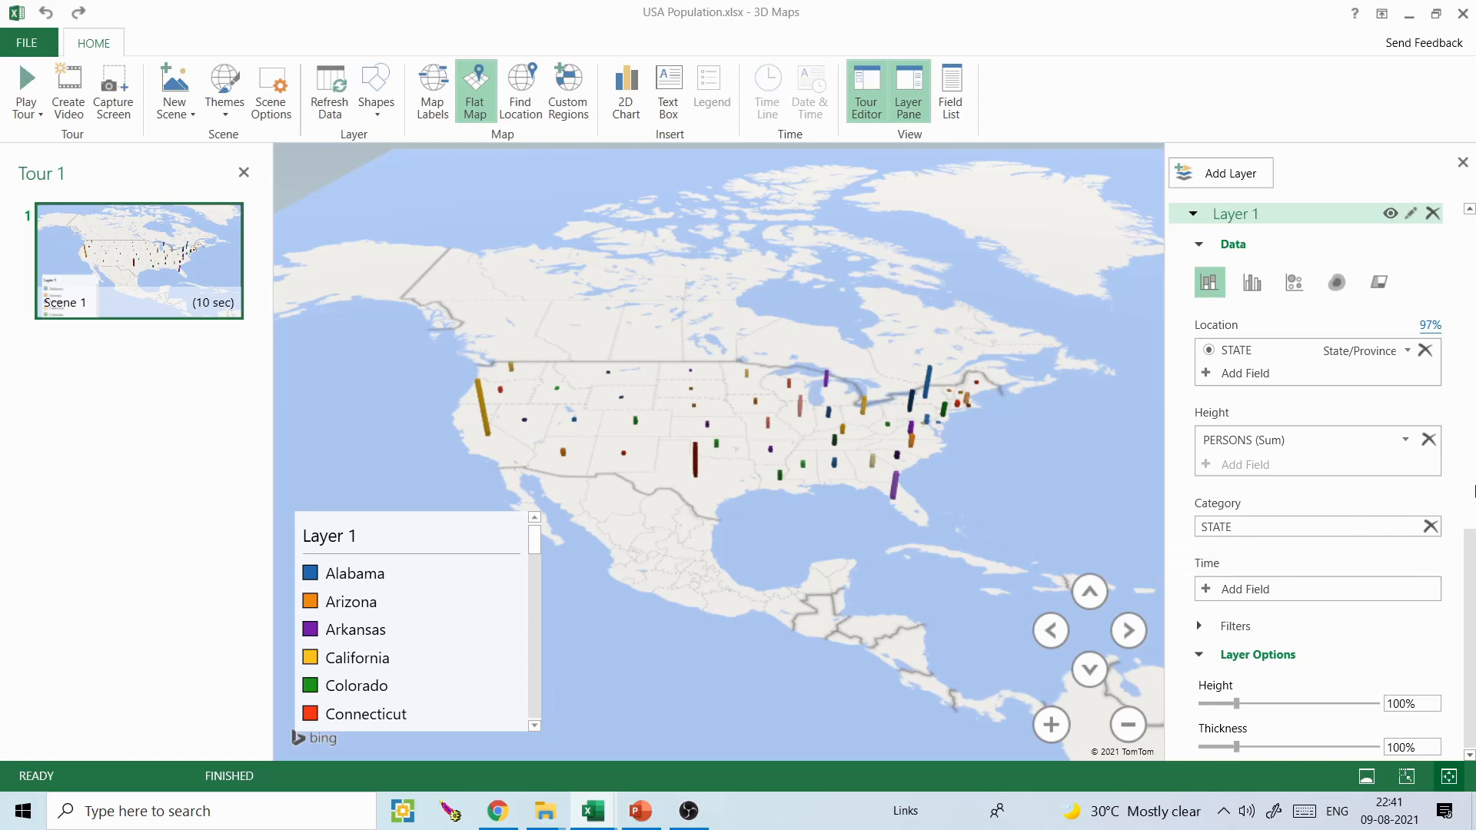
- Set Layer 1's column height to 185% and thickness to 268%, then show the map as a 3D globe
scroll(1384, 523, down, 3)
drag(1235, 466, 1296, 509)
drag(958, 471, 980, 470)
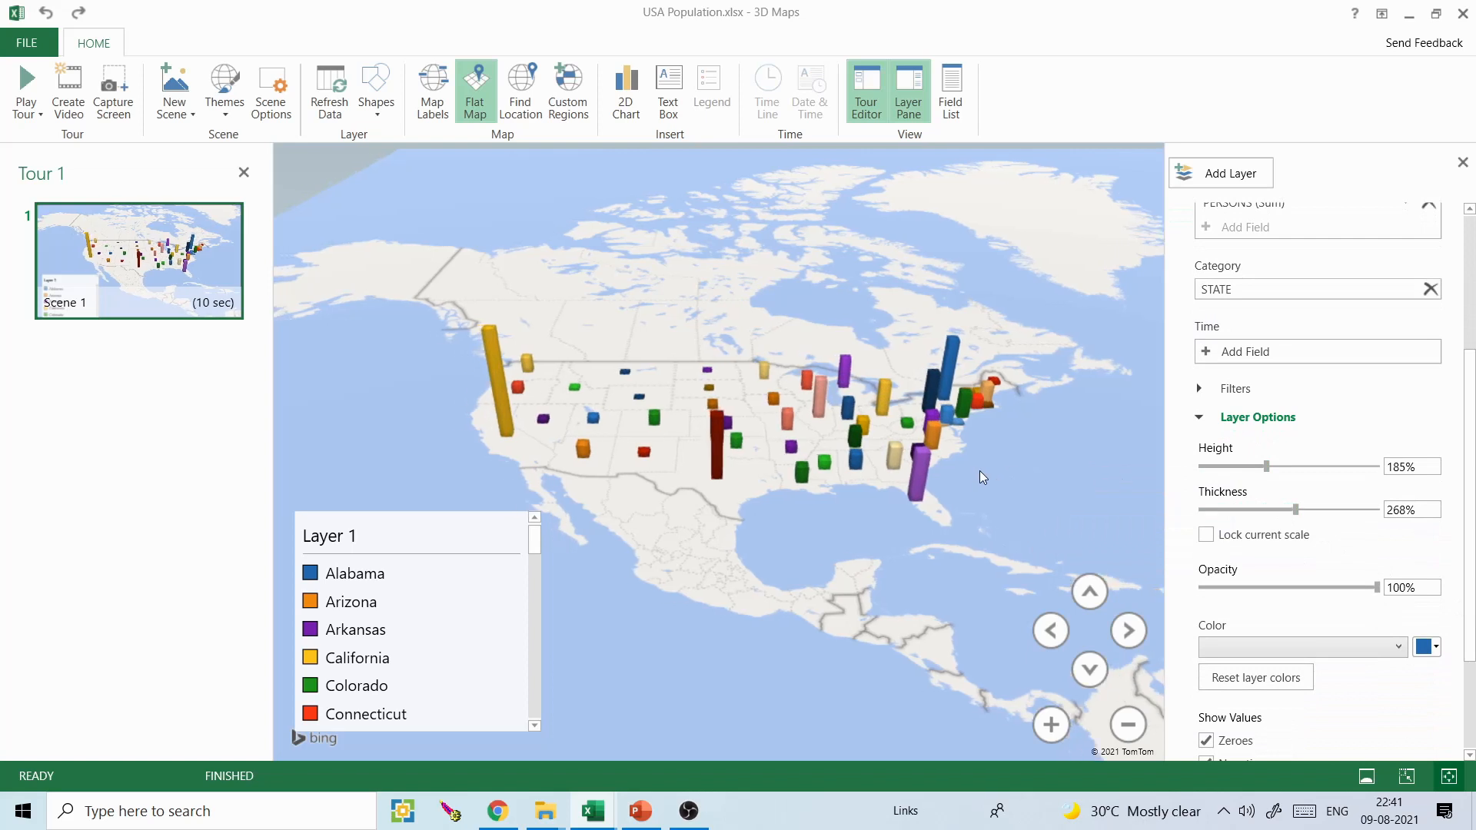
click(1051, 724)
click(1051, 724)
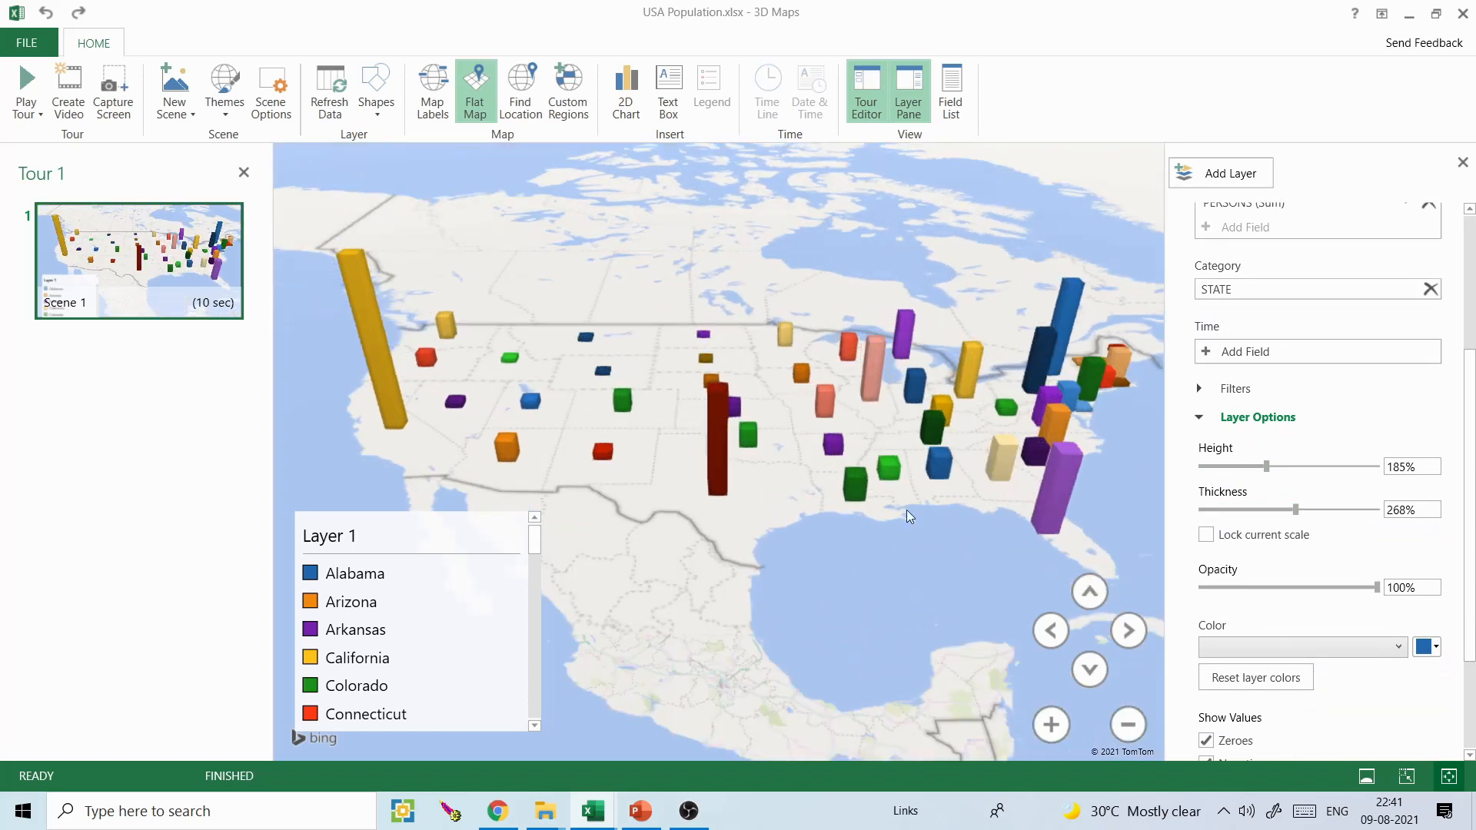
click(474, 90)
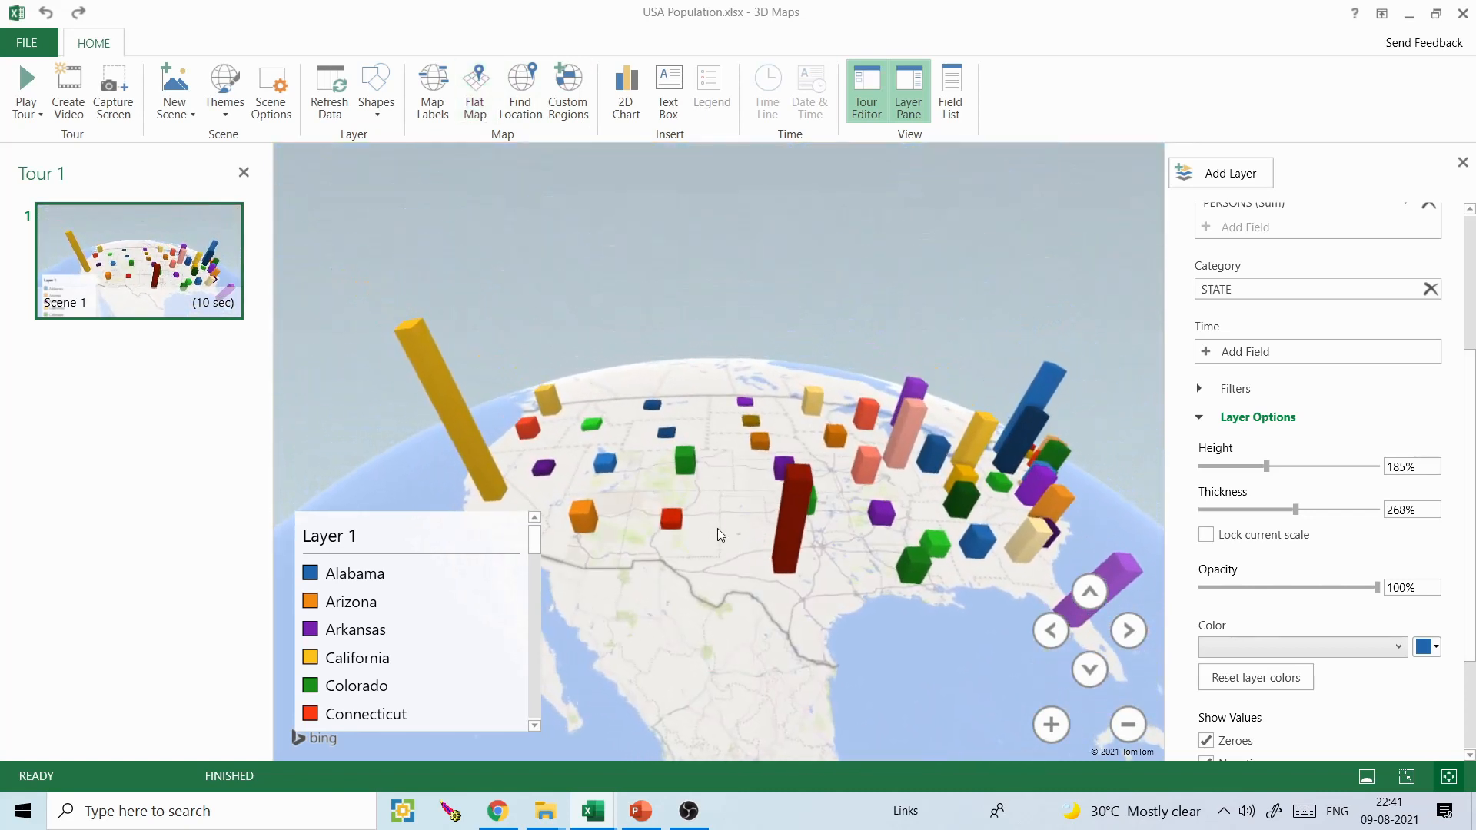
- Try the satellite-imagery theme on the globe, then restore the original light blue theme
click(228, 115)
click(157, 162)
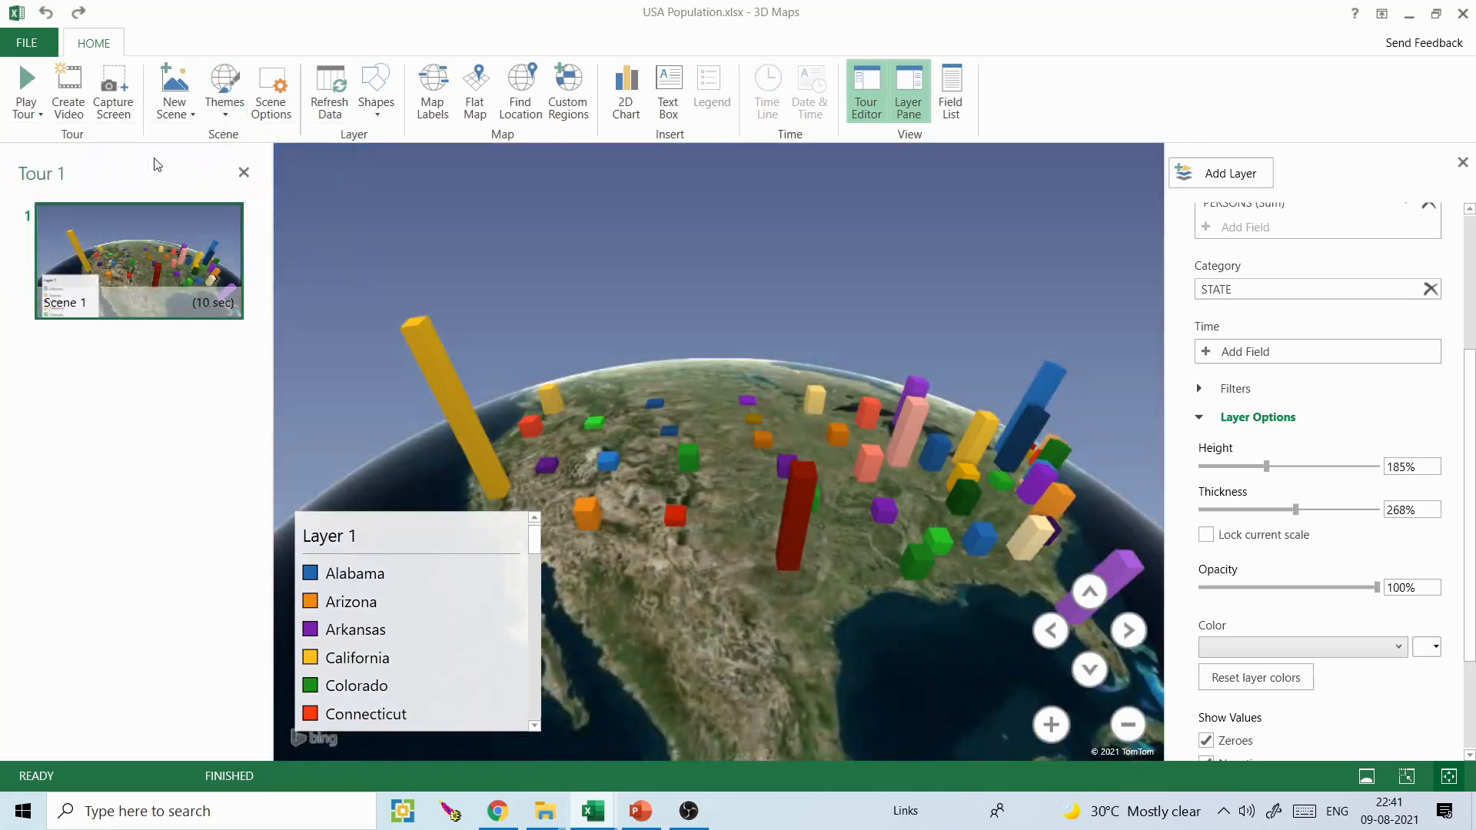
click(220, 115)
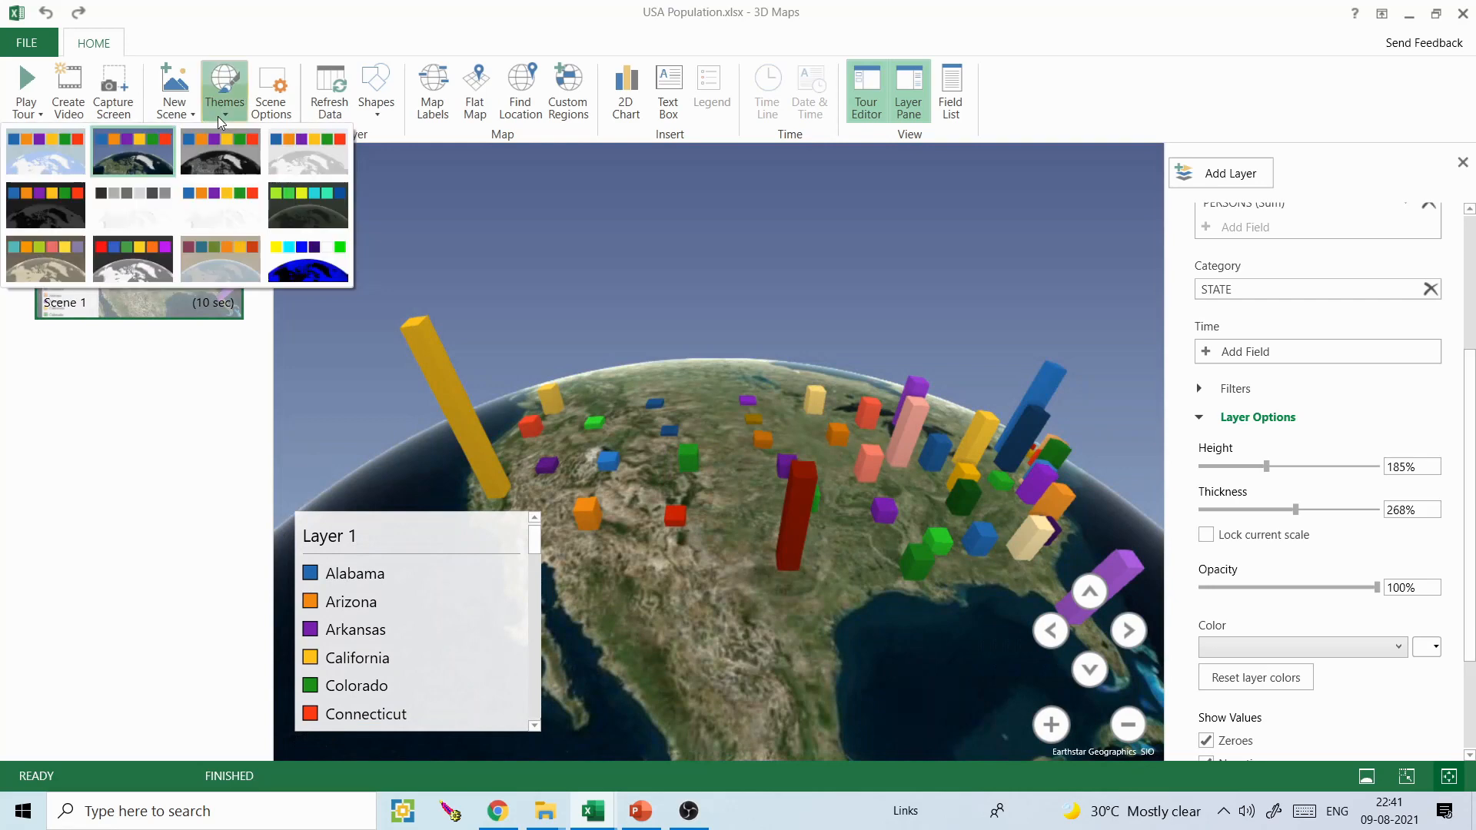
click(55, 160)
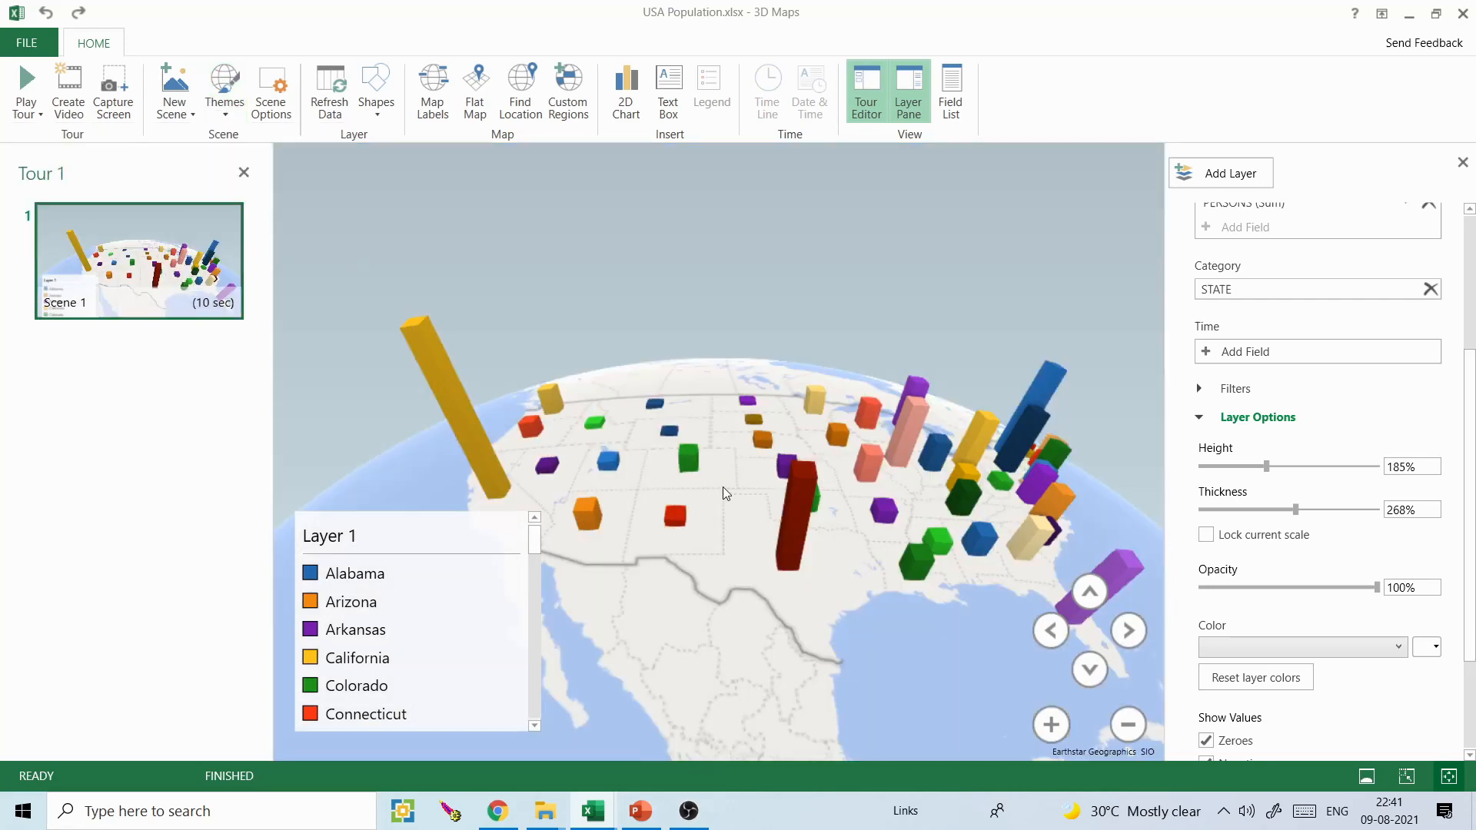
- Turn on the map labels and move the Layer 1 legend into the map's lower-left corner, clear of the California column
drag(722, 487, 698, 493)
click(433, 92)
drag(749, 486, 853, 522)
click(856, 527)
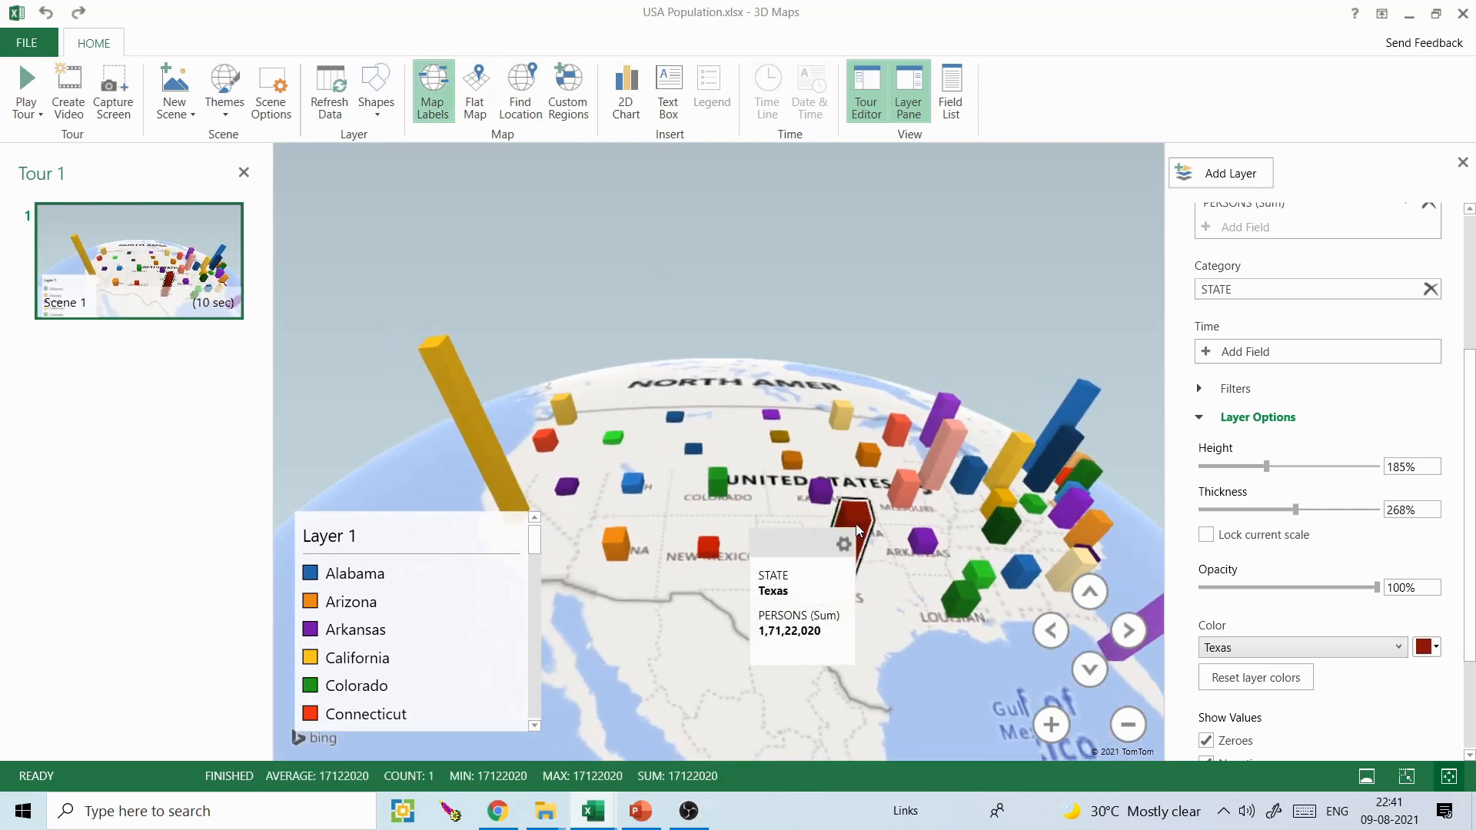
click(865, 449)
click(915, 435)
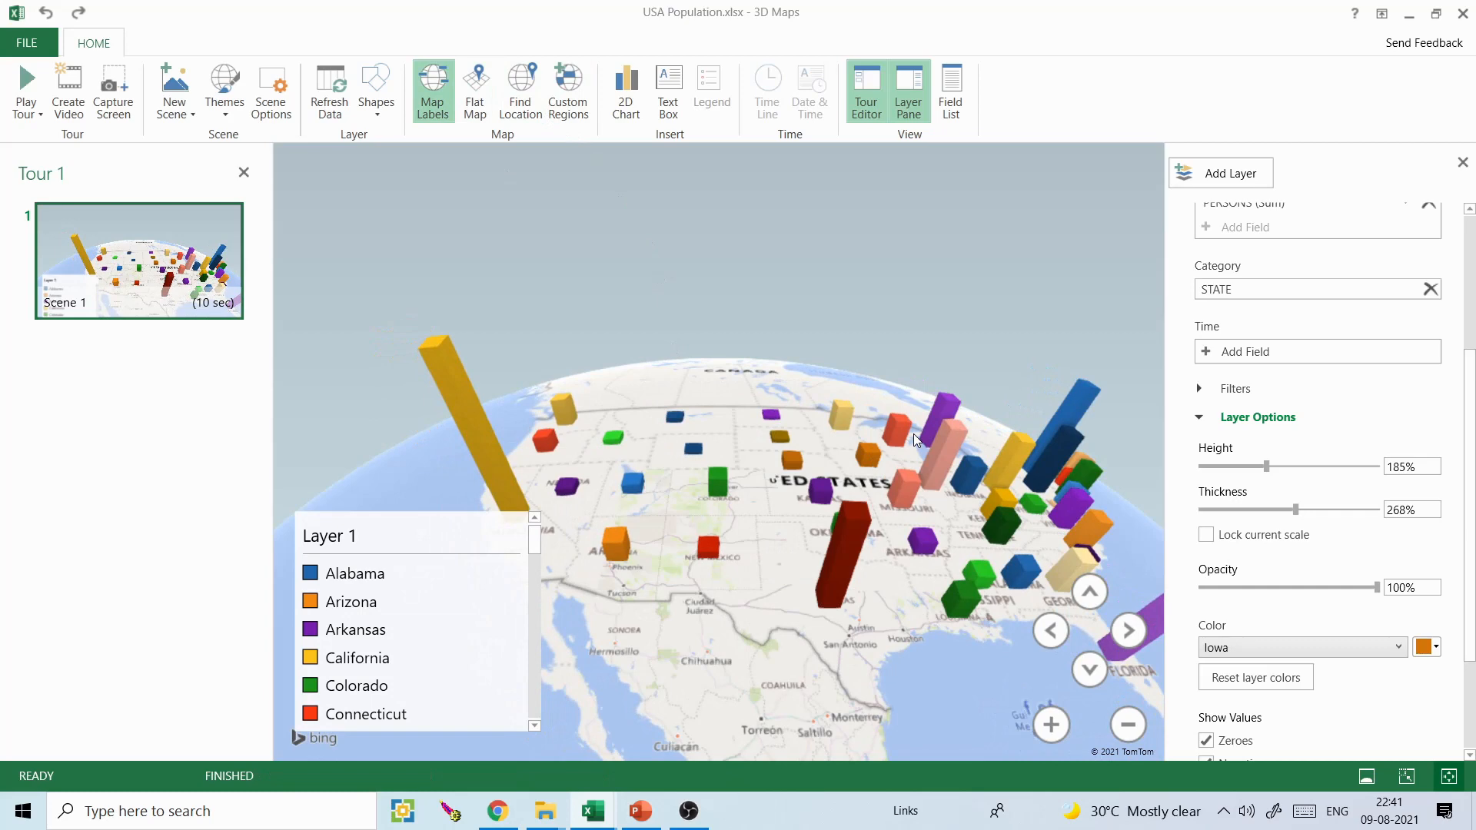
click(432, 567)
drag(440, 525, 417, 545)
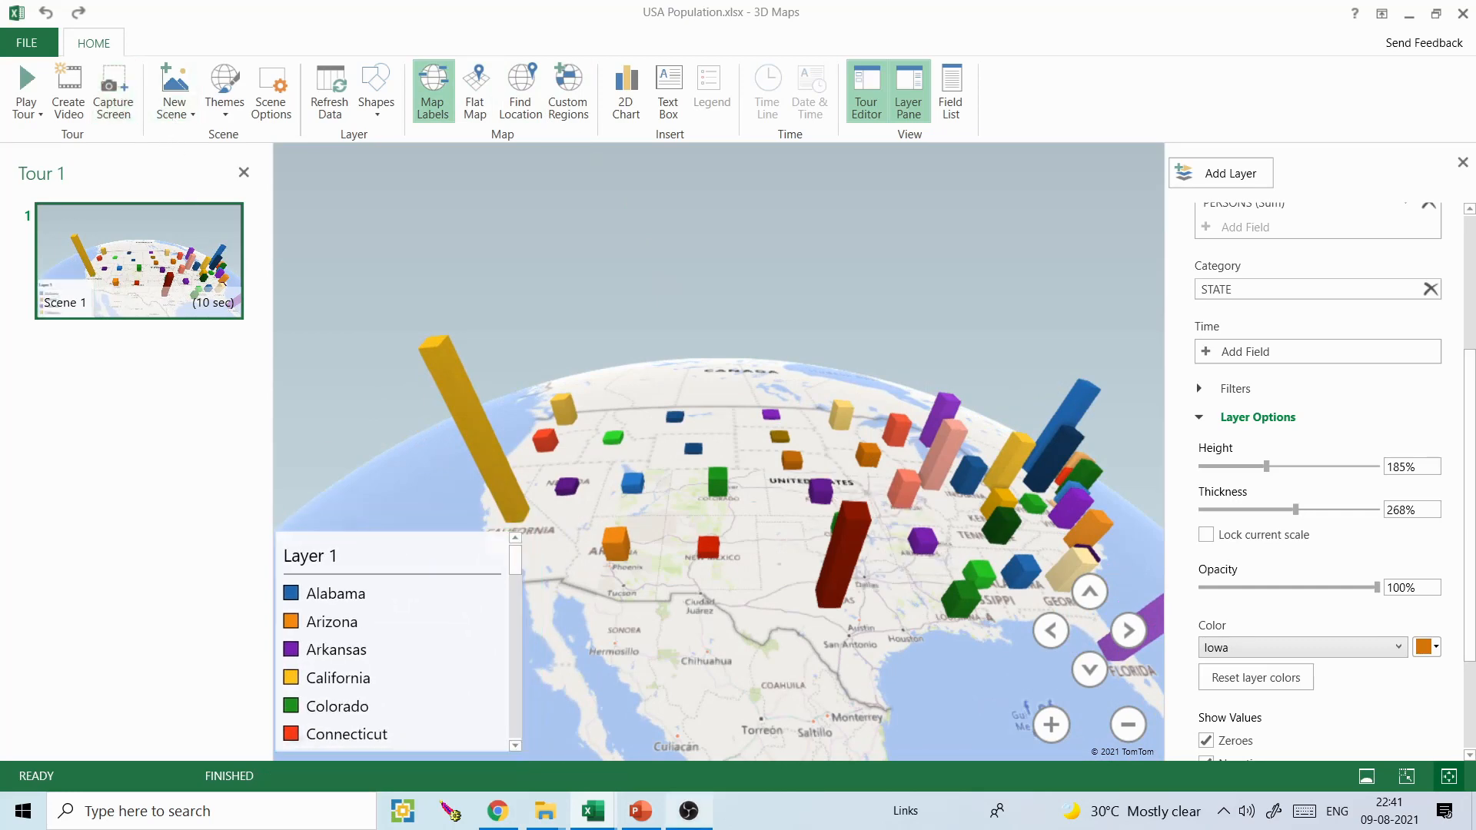
- Switch to PowerPoint, paste the labelled 3D column map capture onto a new slide after slide 1, and return to 3D Maps
click(640, 811)
click(131, 283)
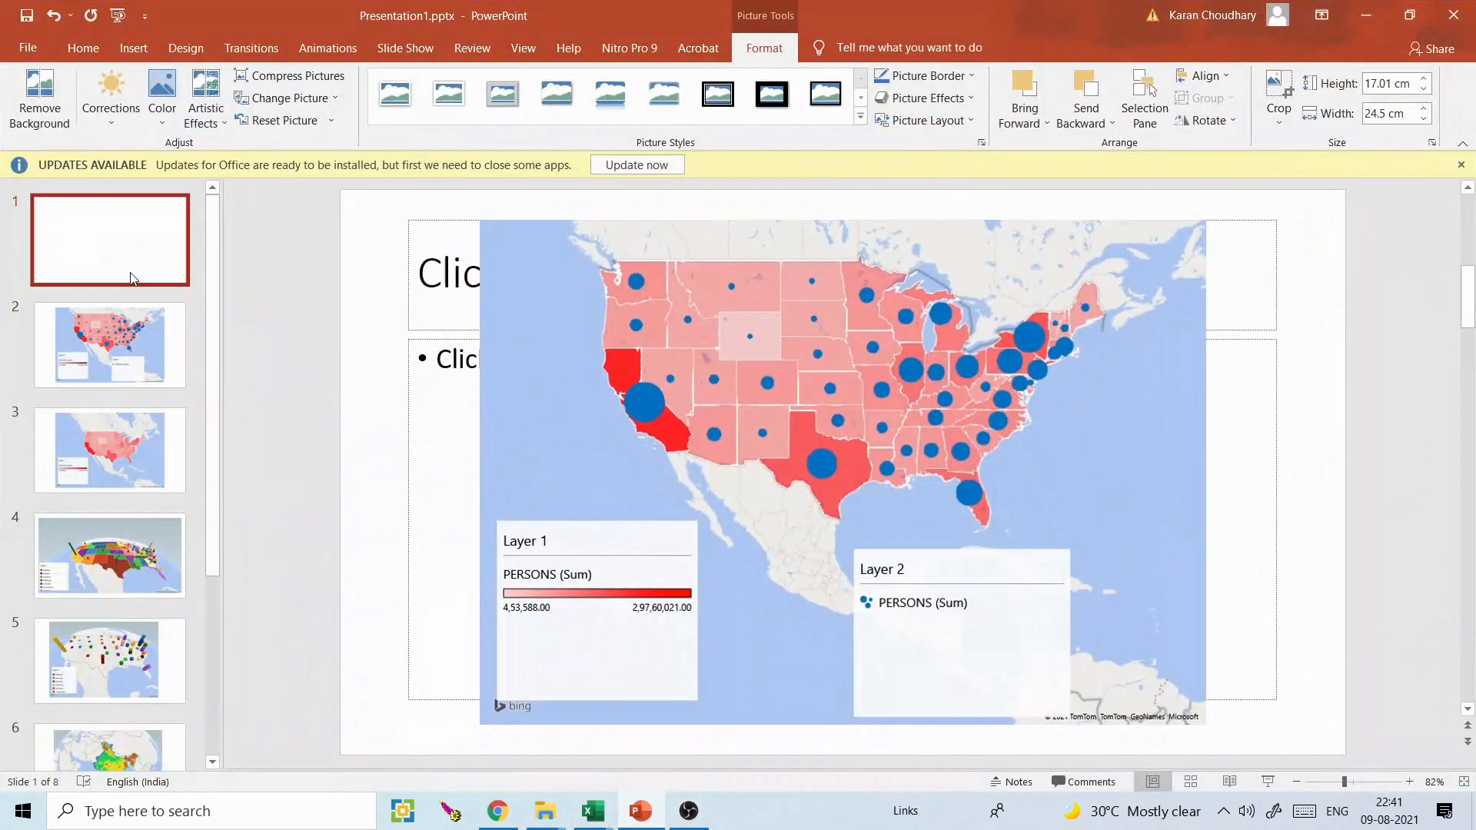
key(ctrl+m)
key(ctrl+v)
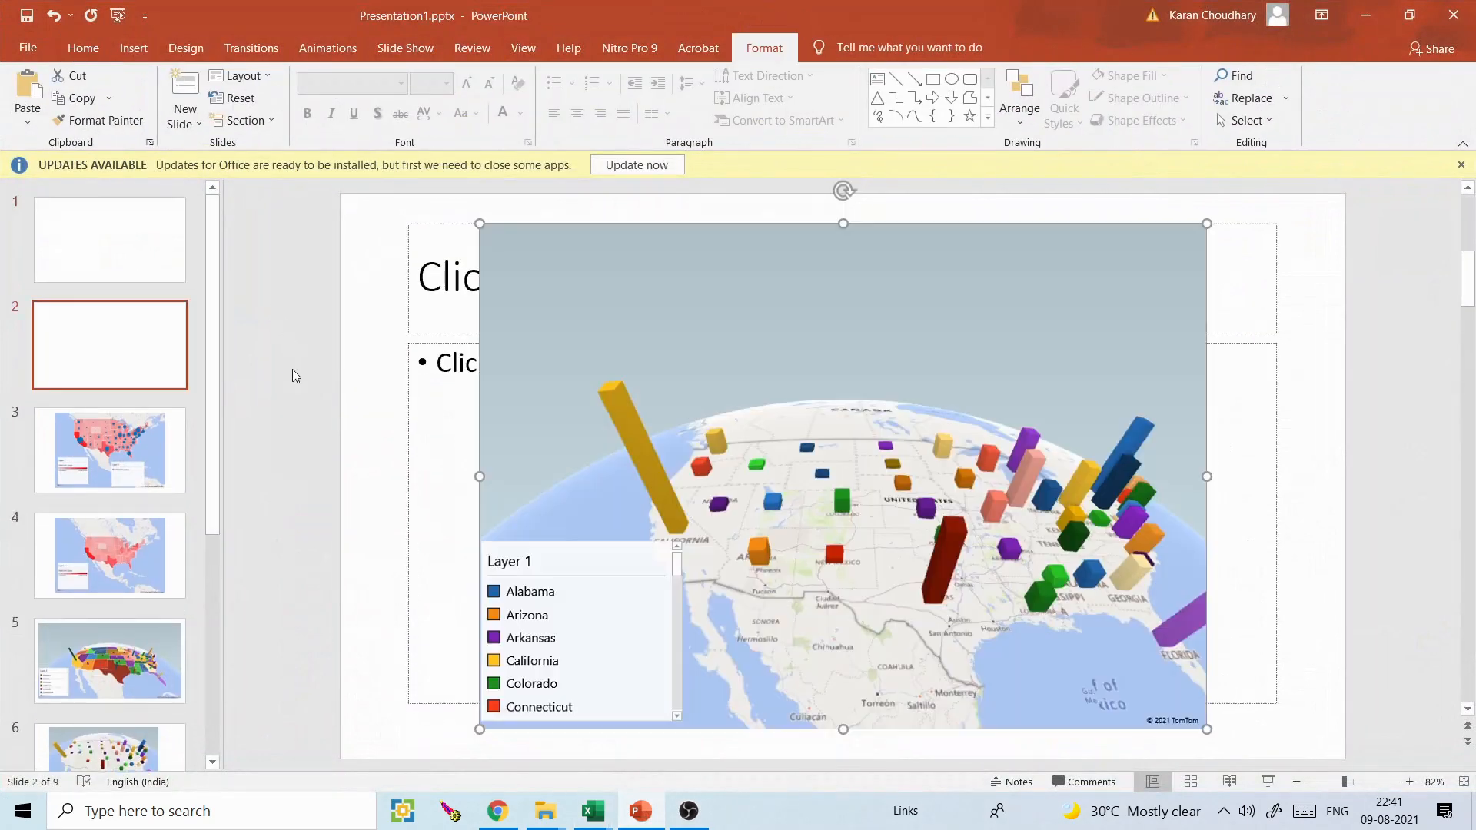
click(1376, 12)
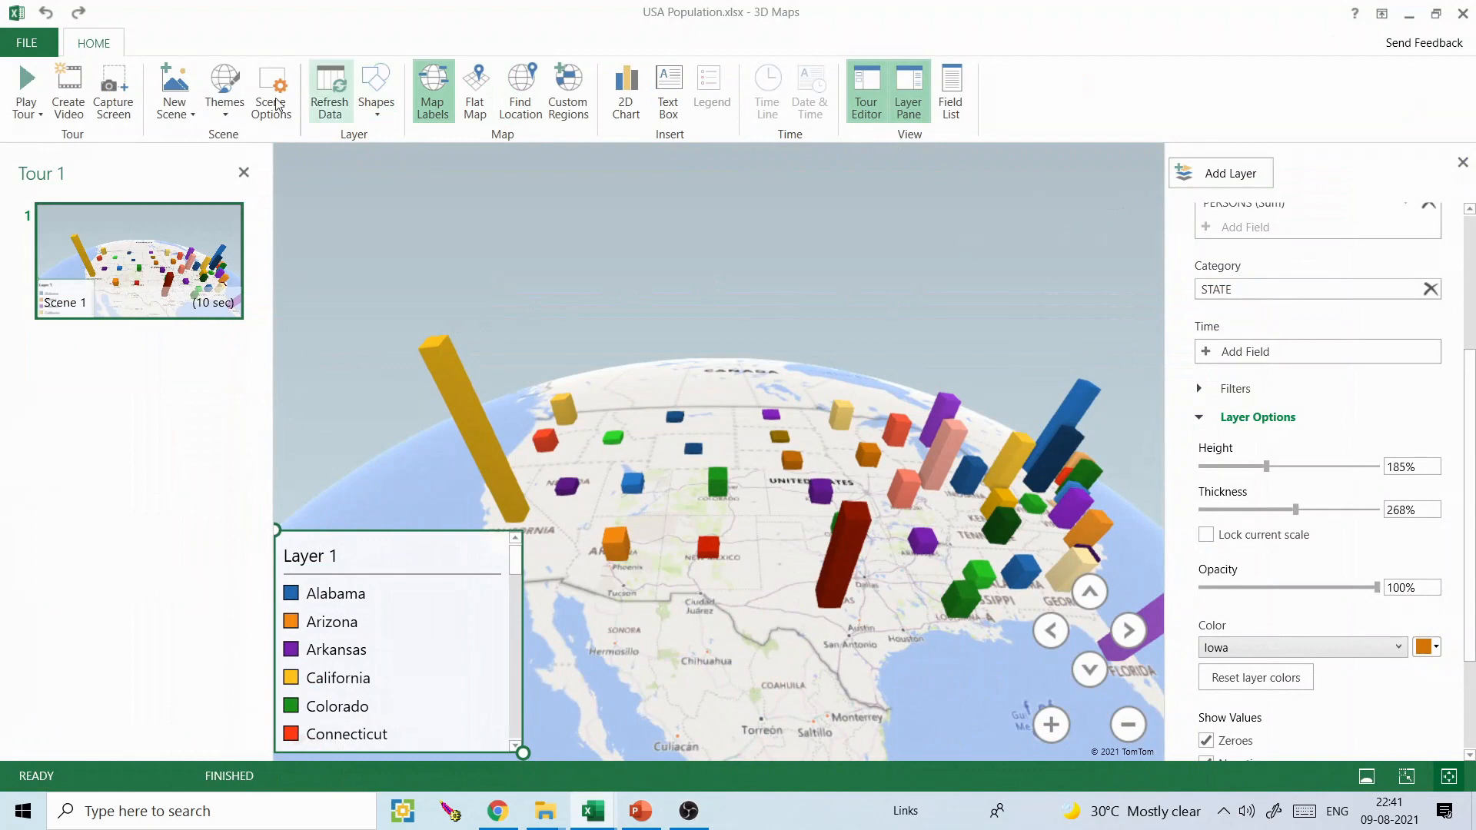
- Return to the flat map seen from above, centre it on the United States and select the Illinois column
click(475, 98)
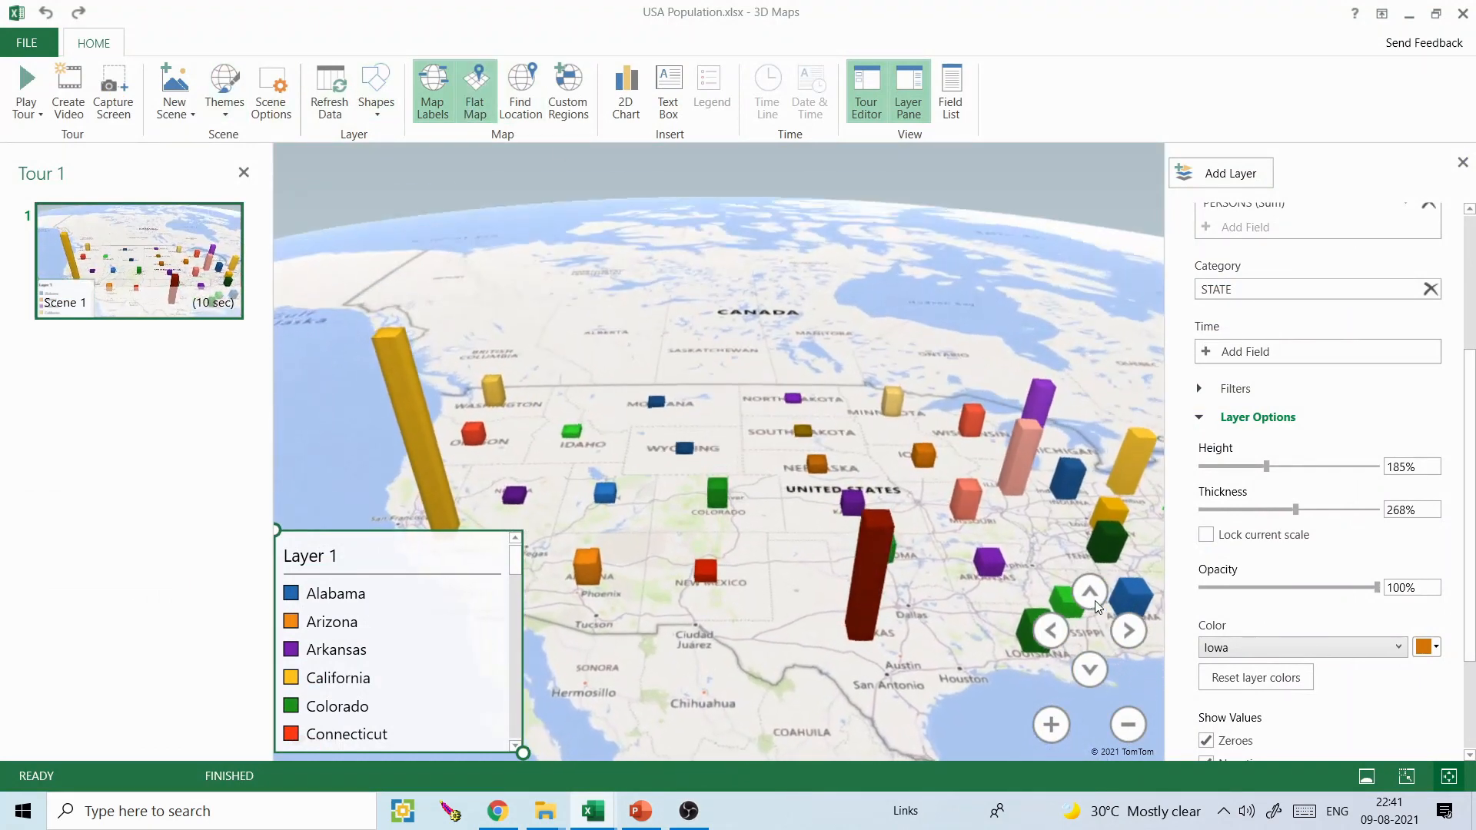
click(1100, 592)
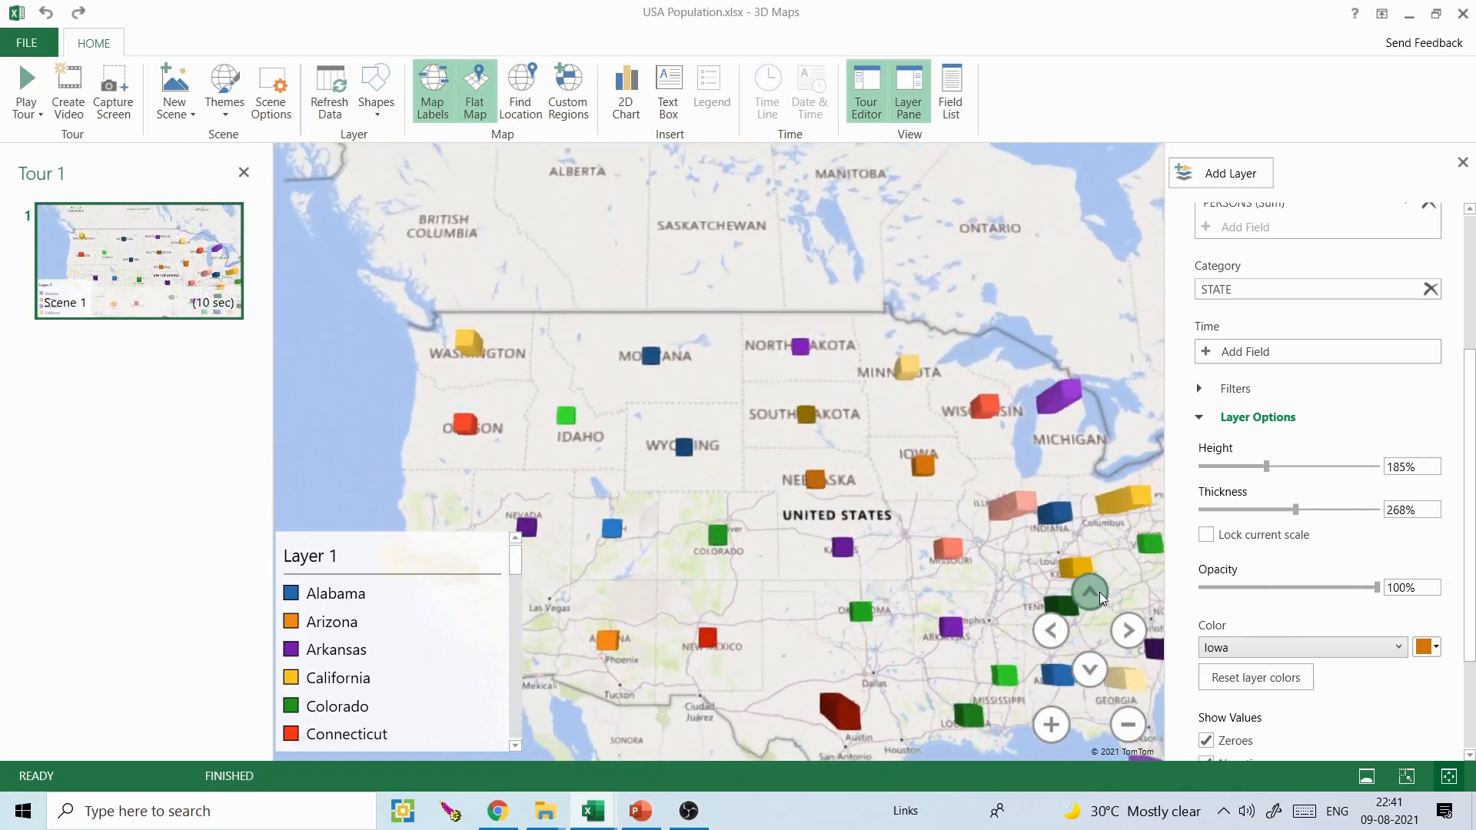
drag(927, 460, 843, 377)
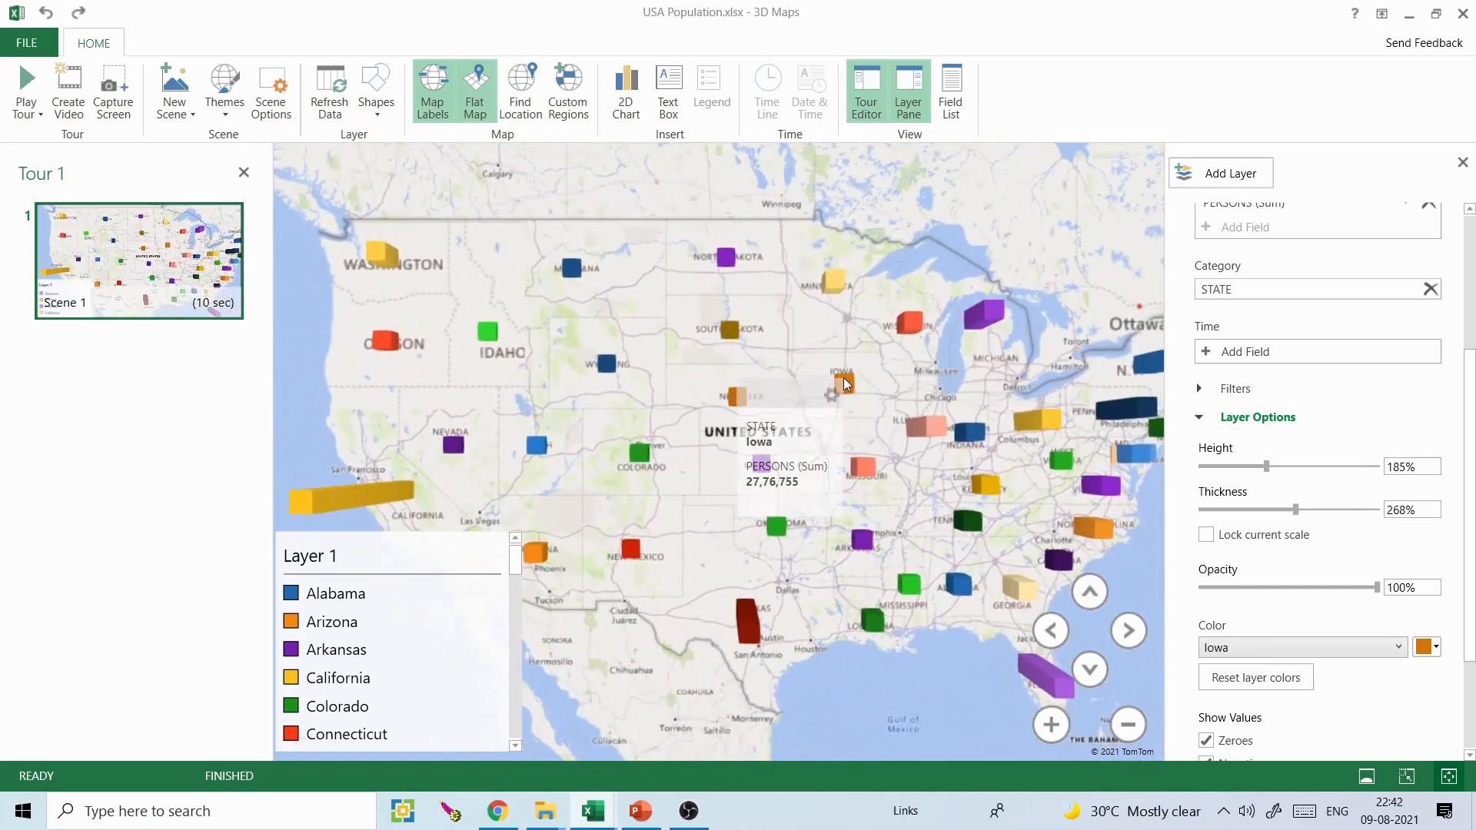
click(929, 426)
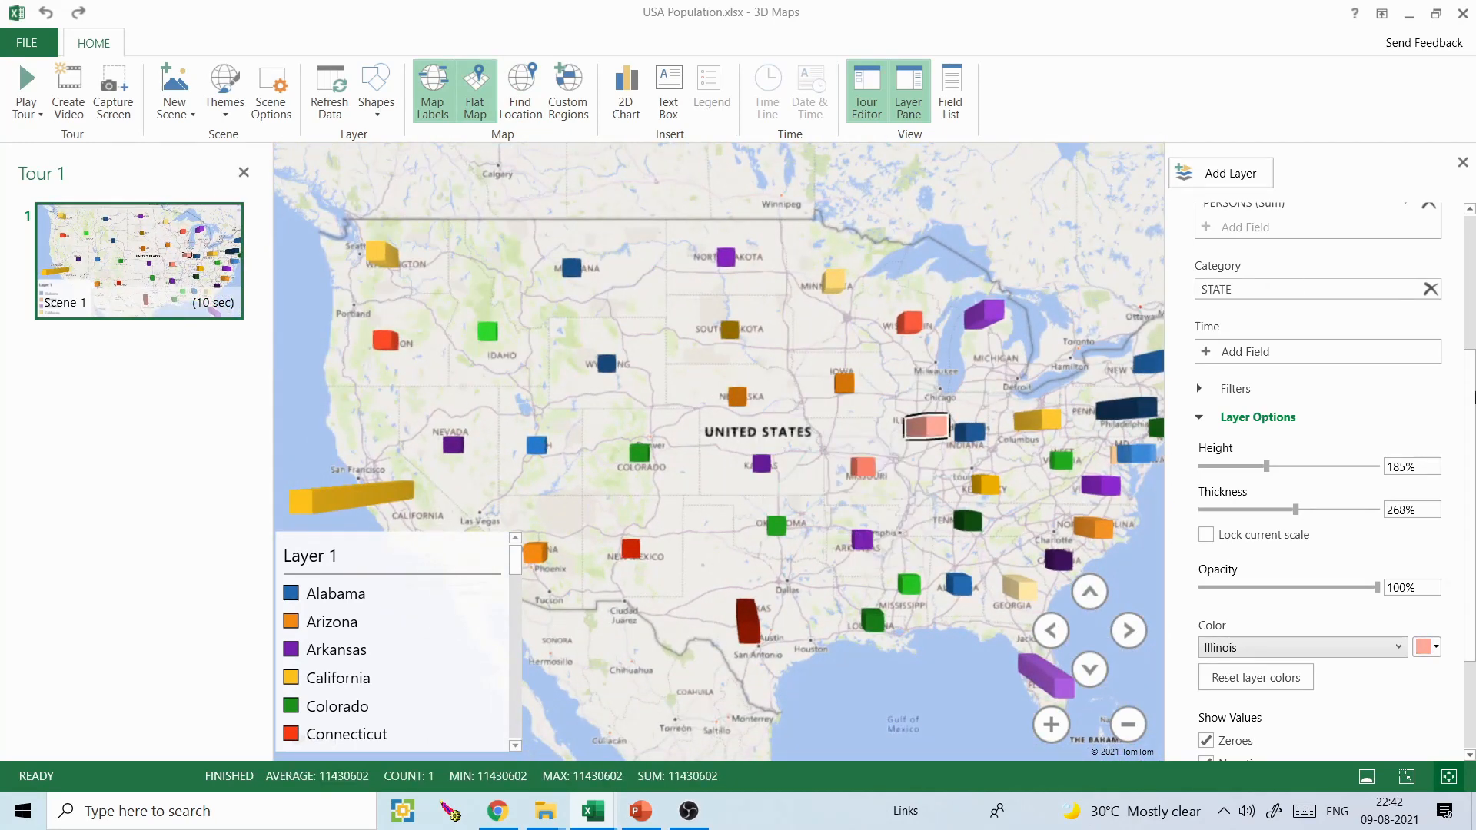
- Change Layer 1's visualization to Region and check the Iowa and Illinois regions
scroll(1474, 396, up, 3)
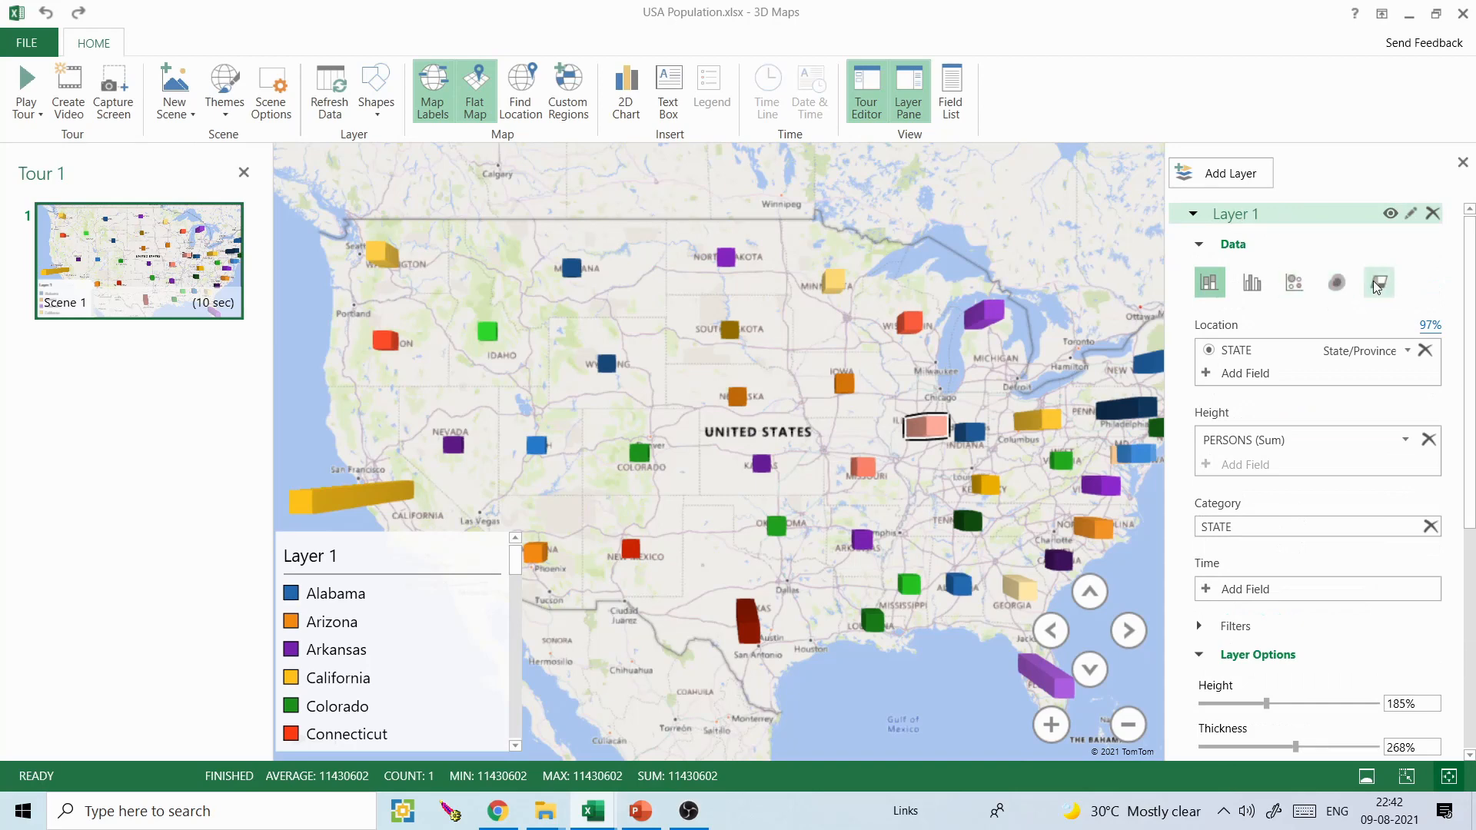
click(1377, 284)
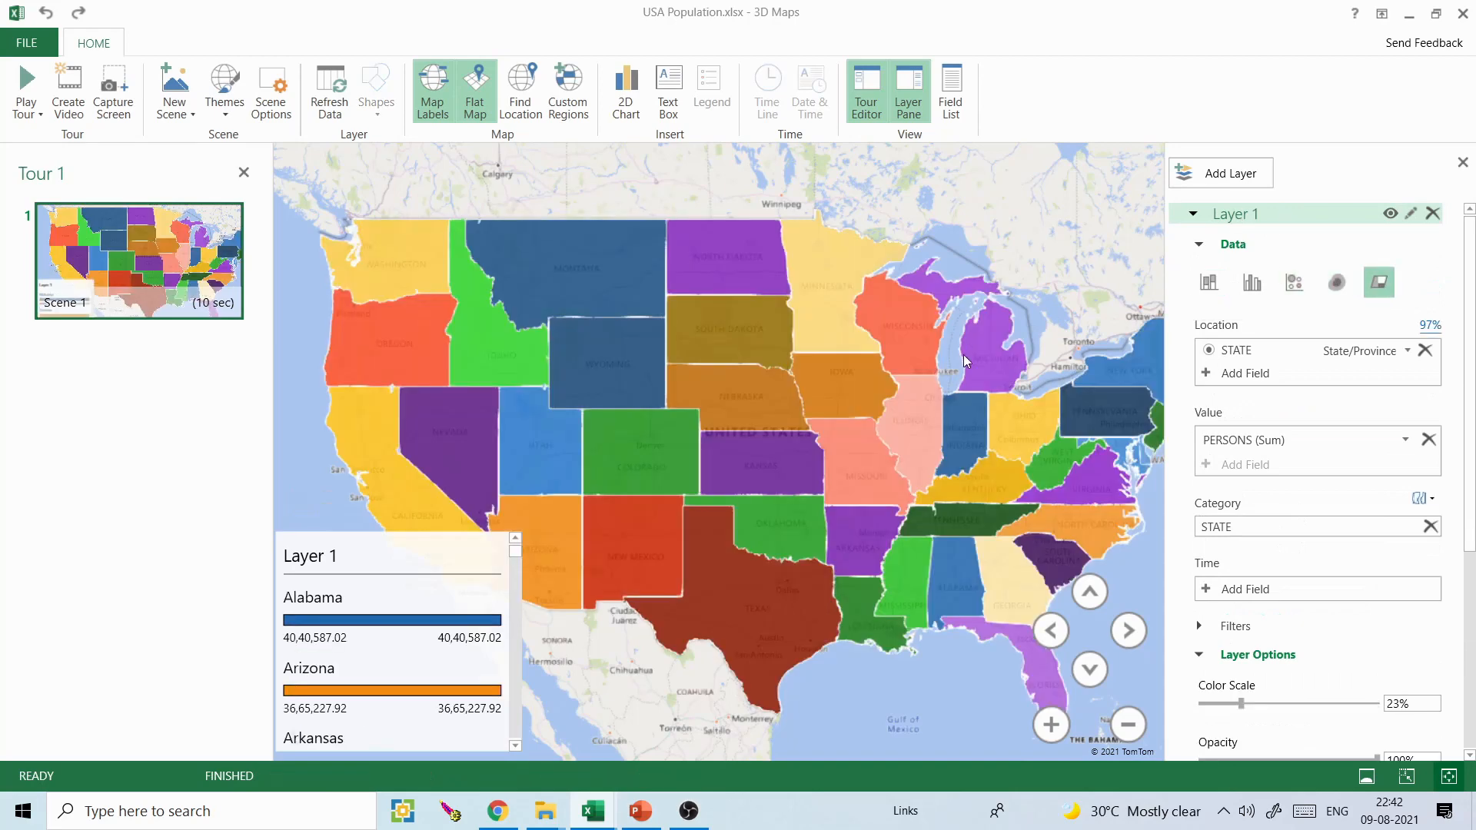
click(863, 387)
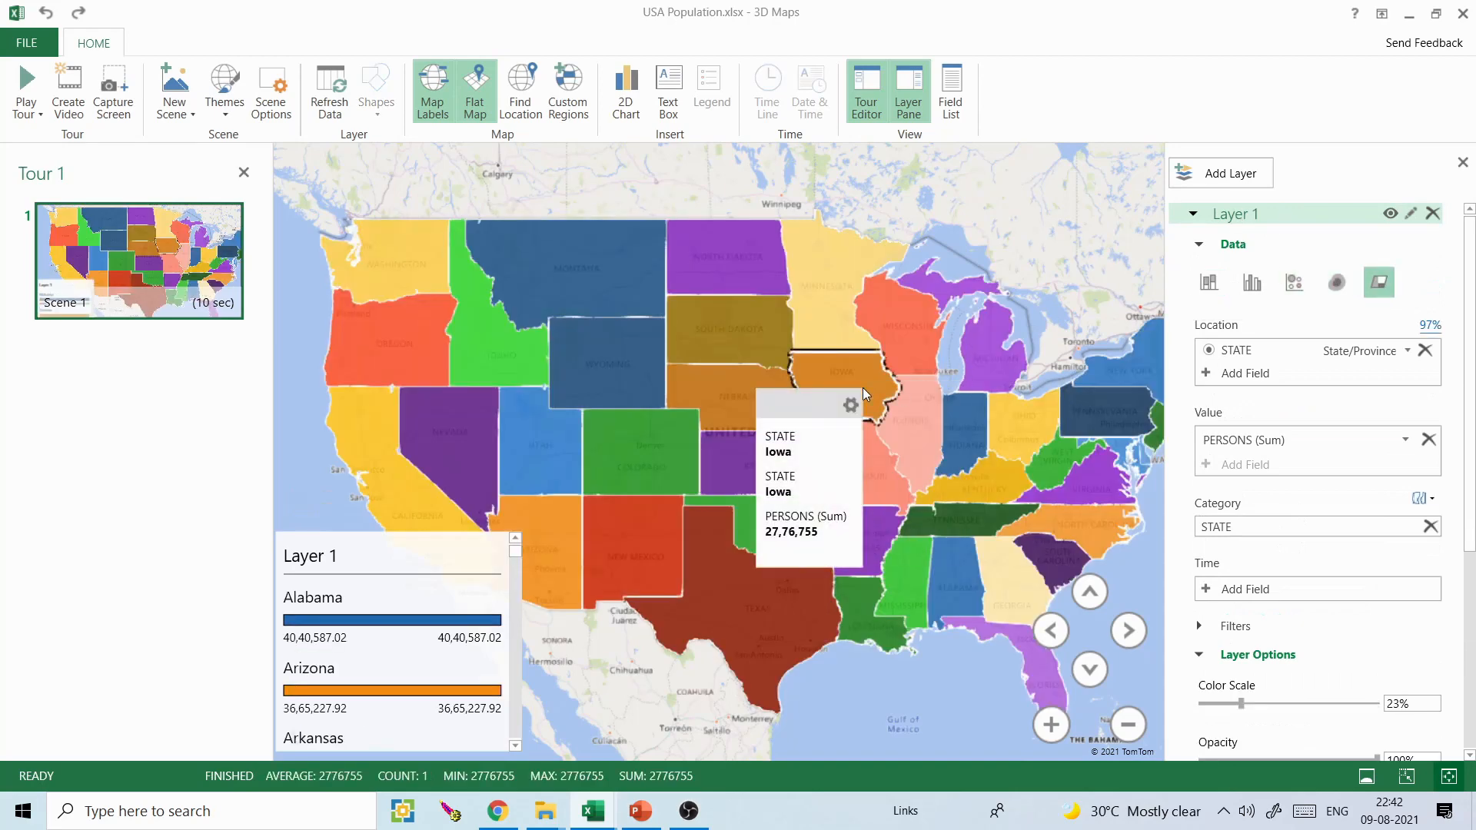
click(915, 421)
- Remove STATE from Layer 1's category and turn off the map labels
scroll(1475, 398, down, 3)
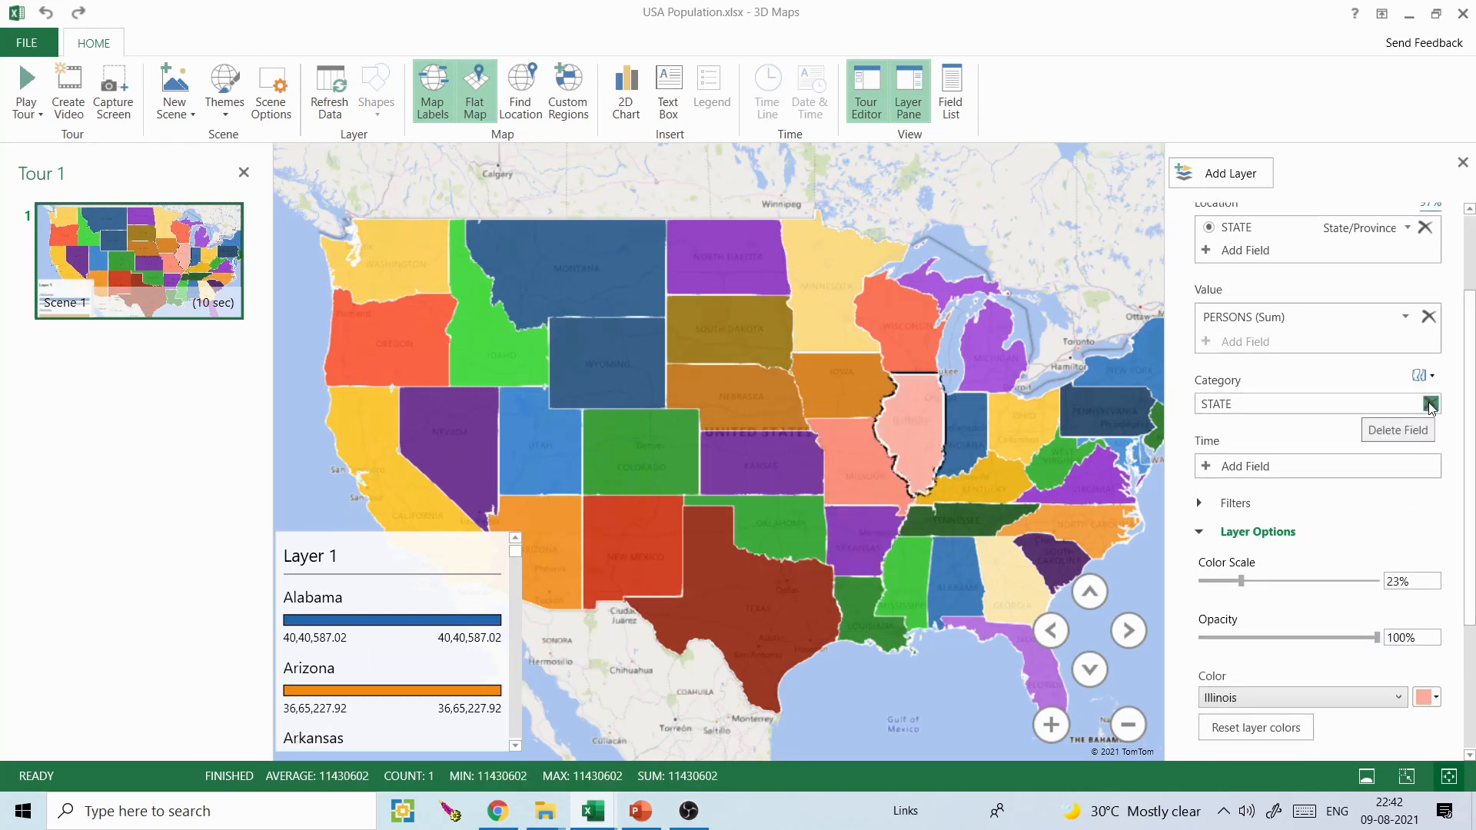
click(1430, 404)
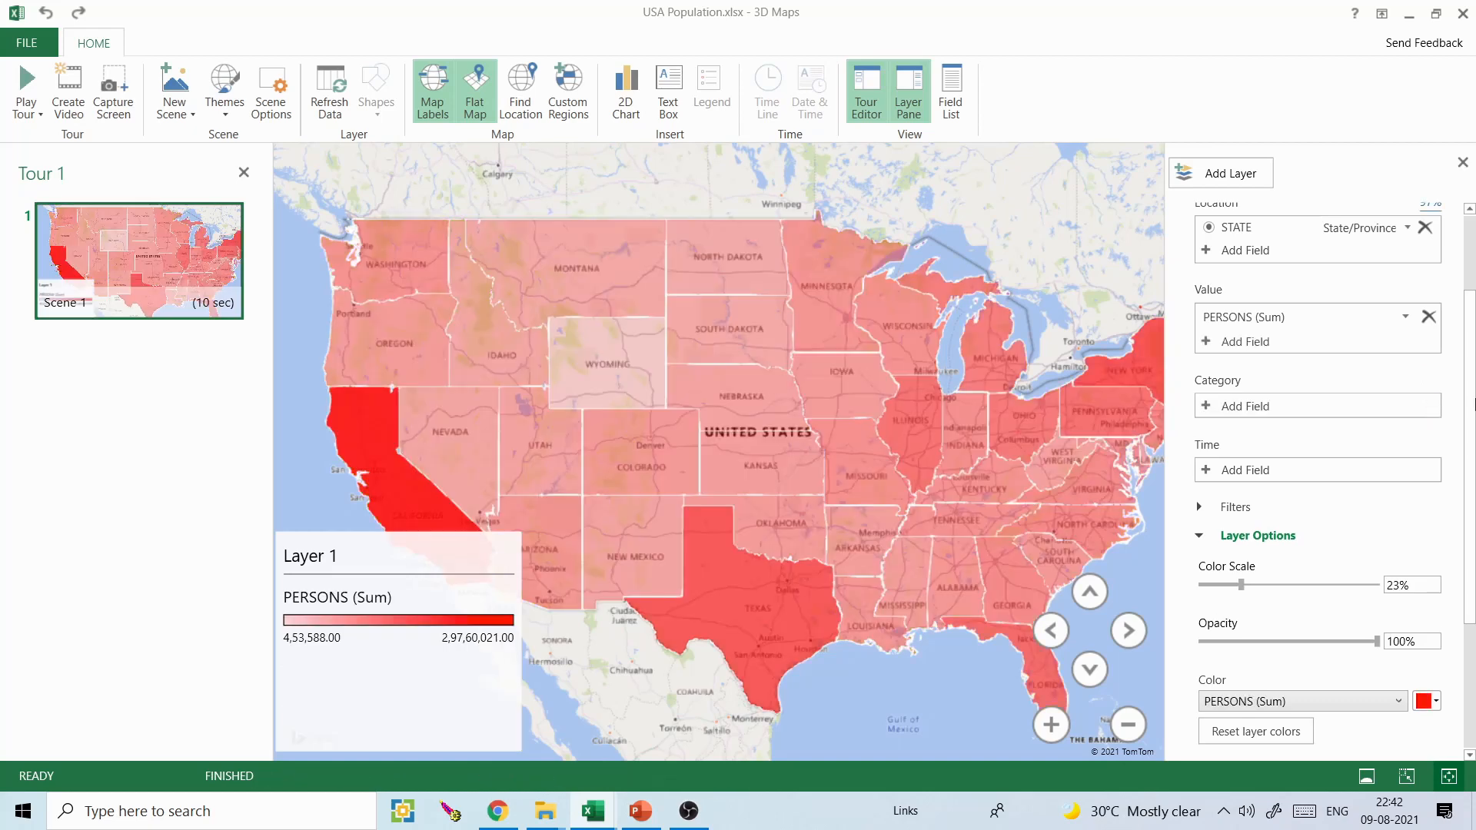
drag(936, 414, 878, 391)
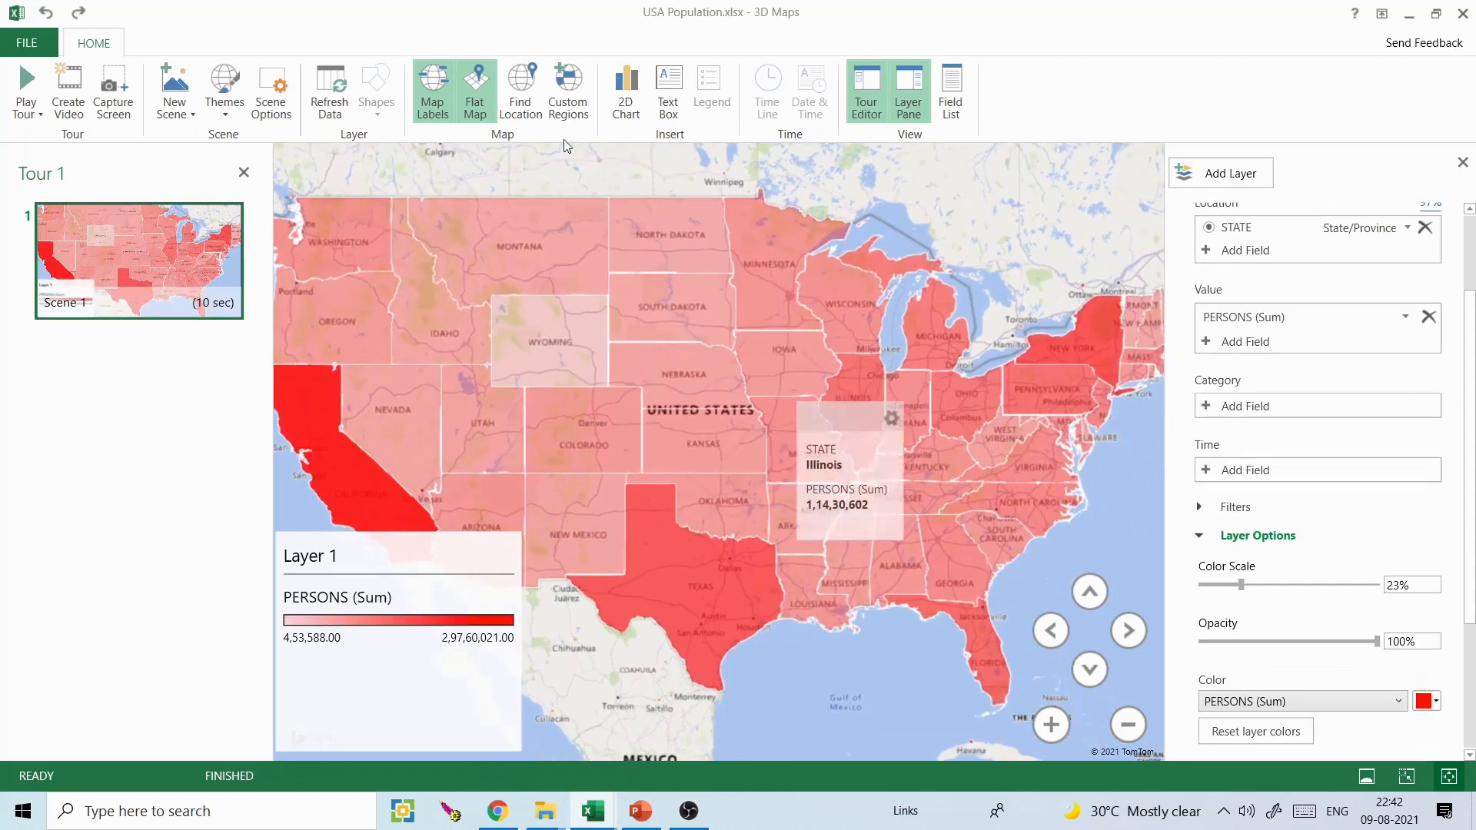
click(443, 99)
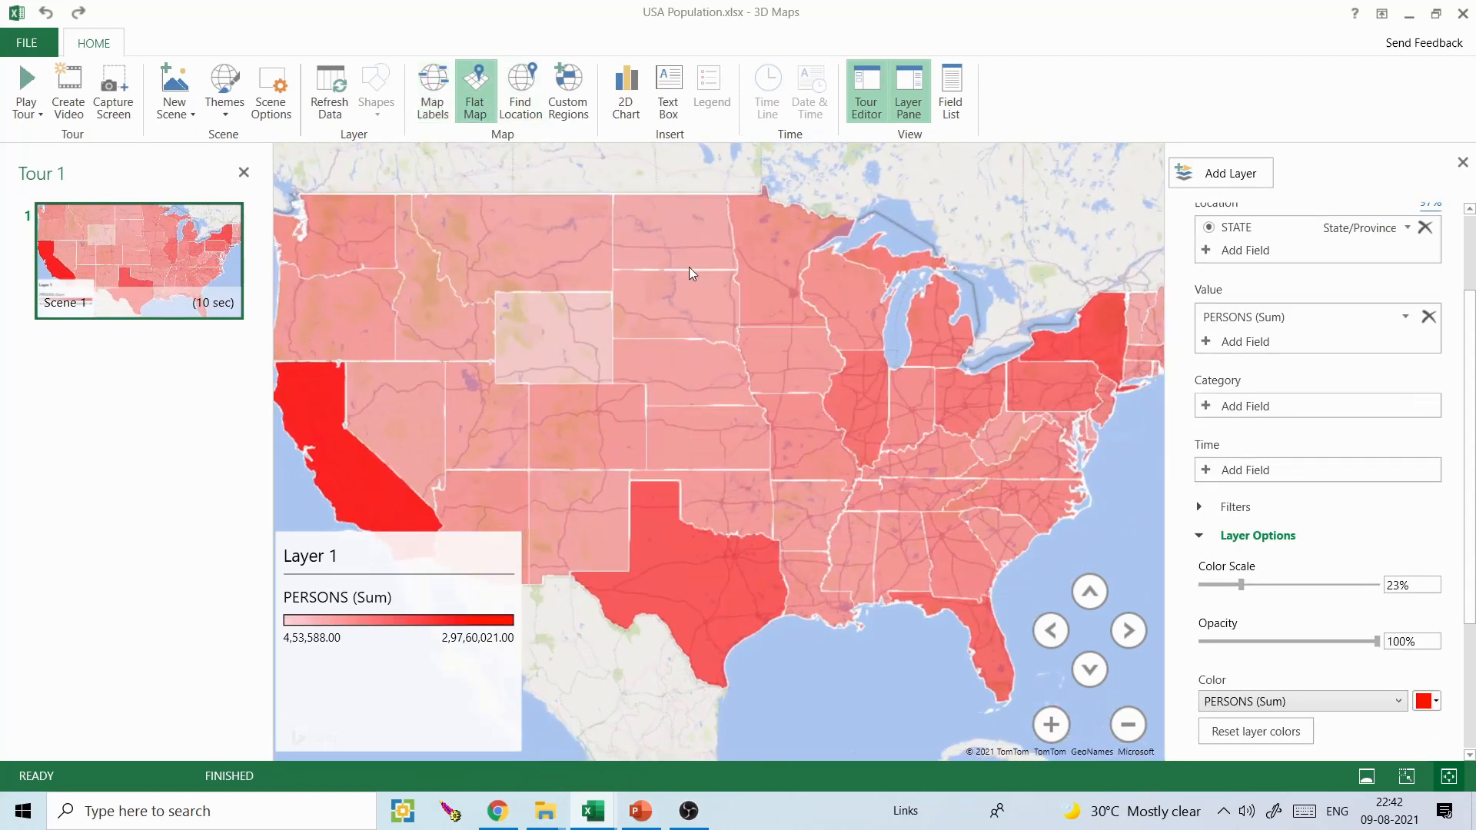
- Check the Nebraska region, and change Layer 1's visualization to Heat Map for the whole United States
click(714, 342)
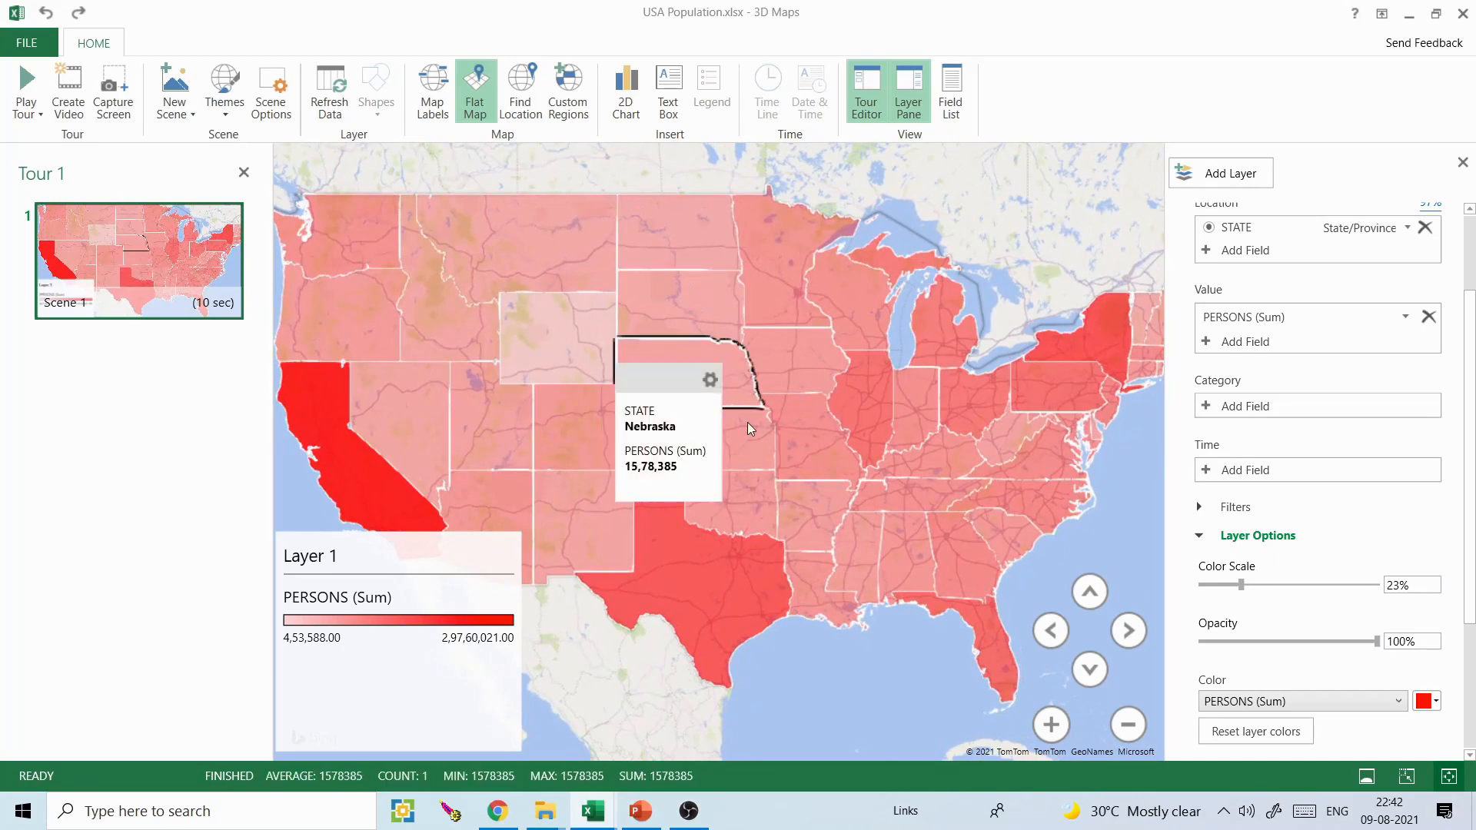
scroll(1468, 453, up, 2)
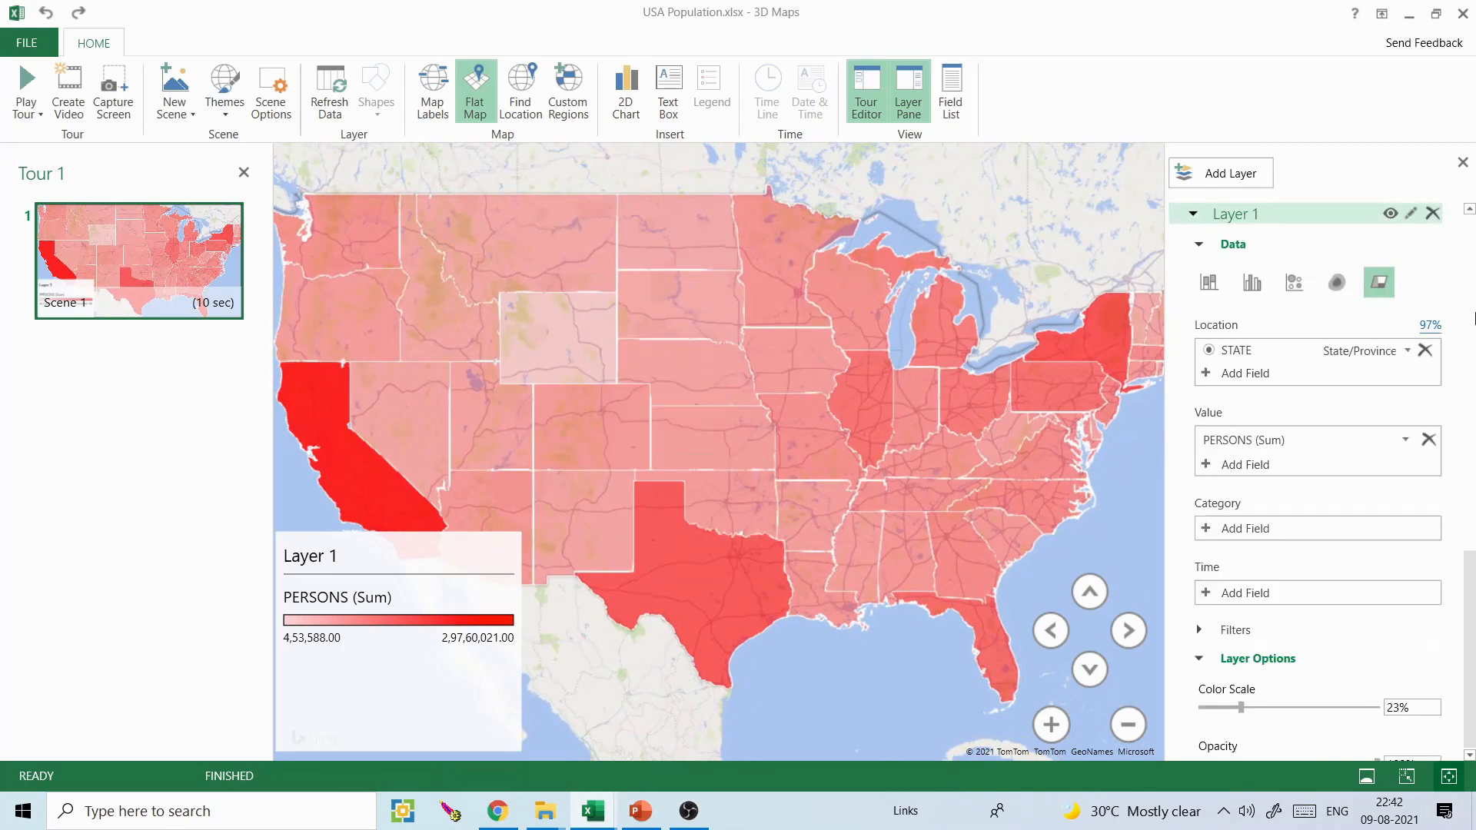
click(1338, 283)
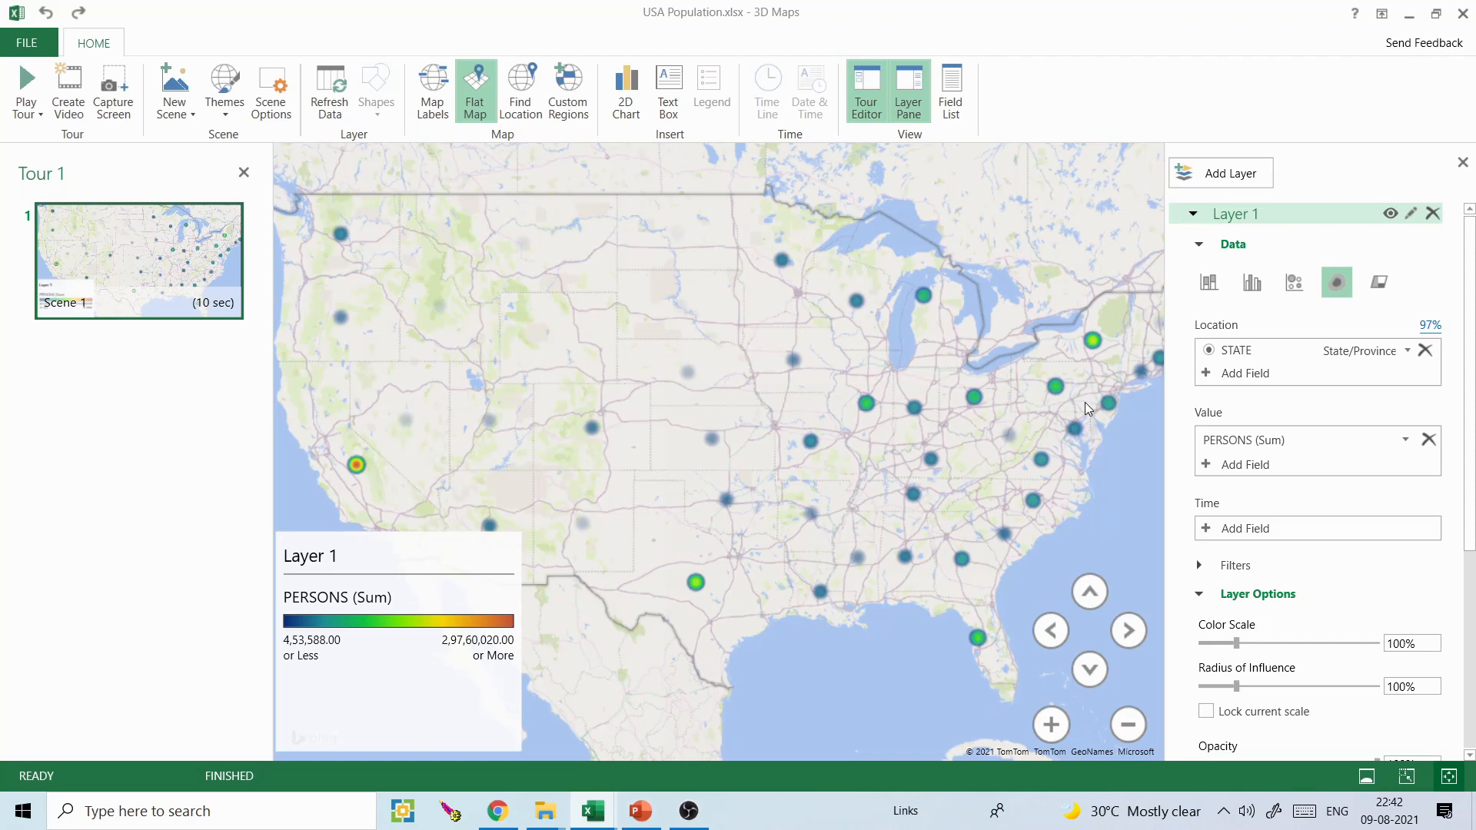
drag(889, 454, 930, 445)
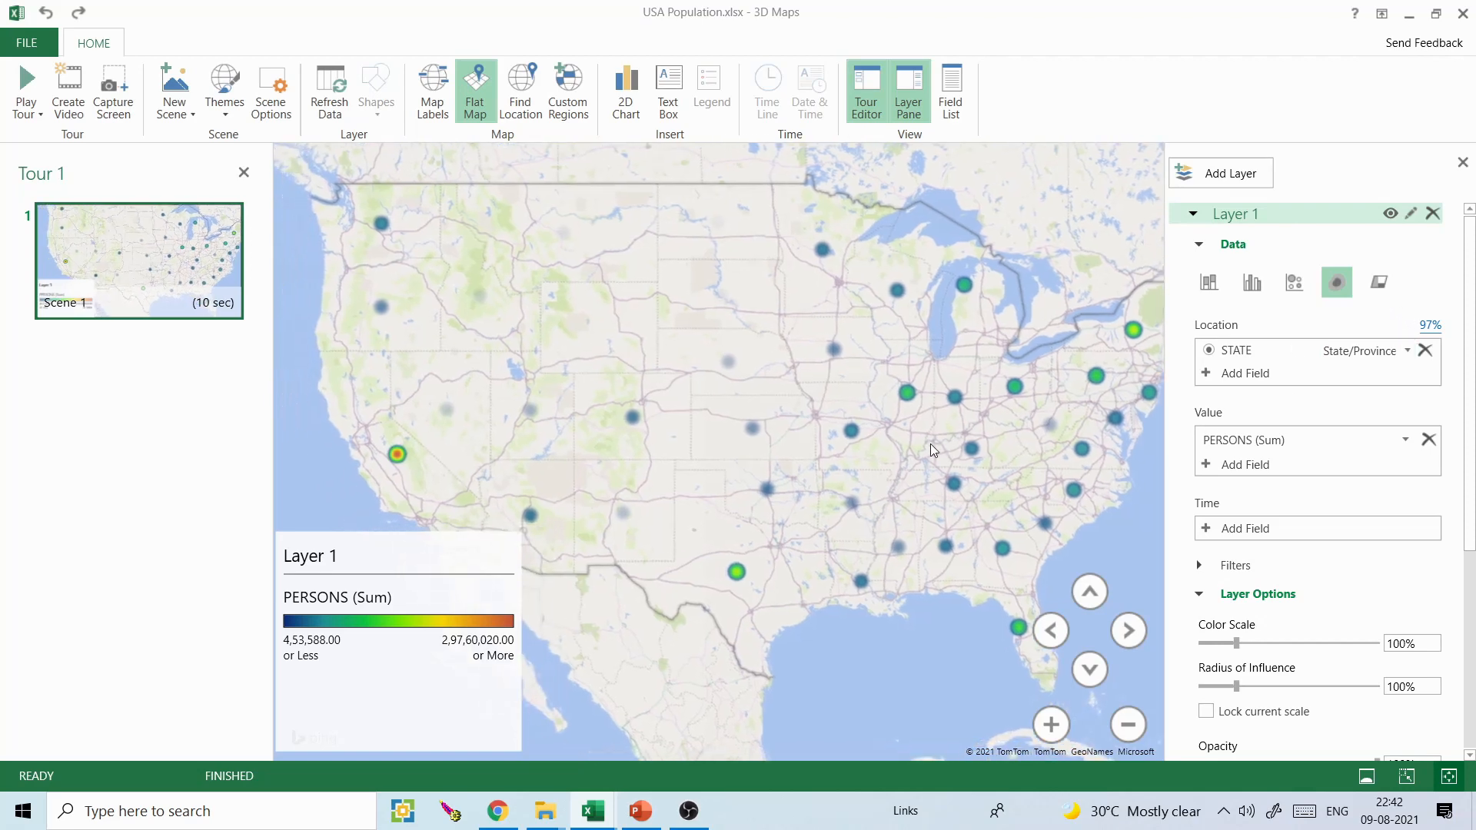
click(1127, 724)
click(1127, 724)
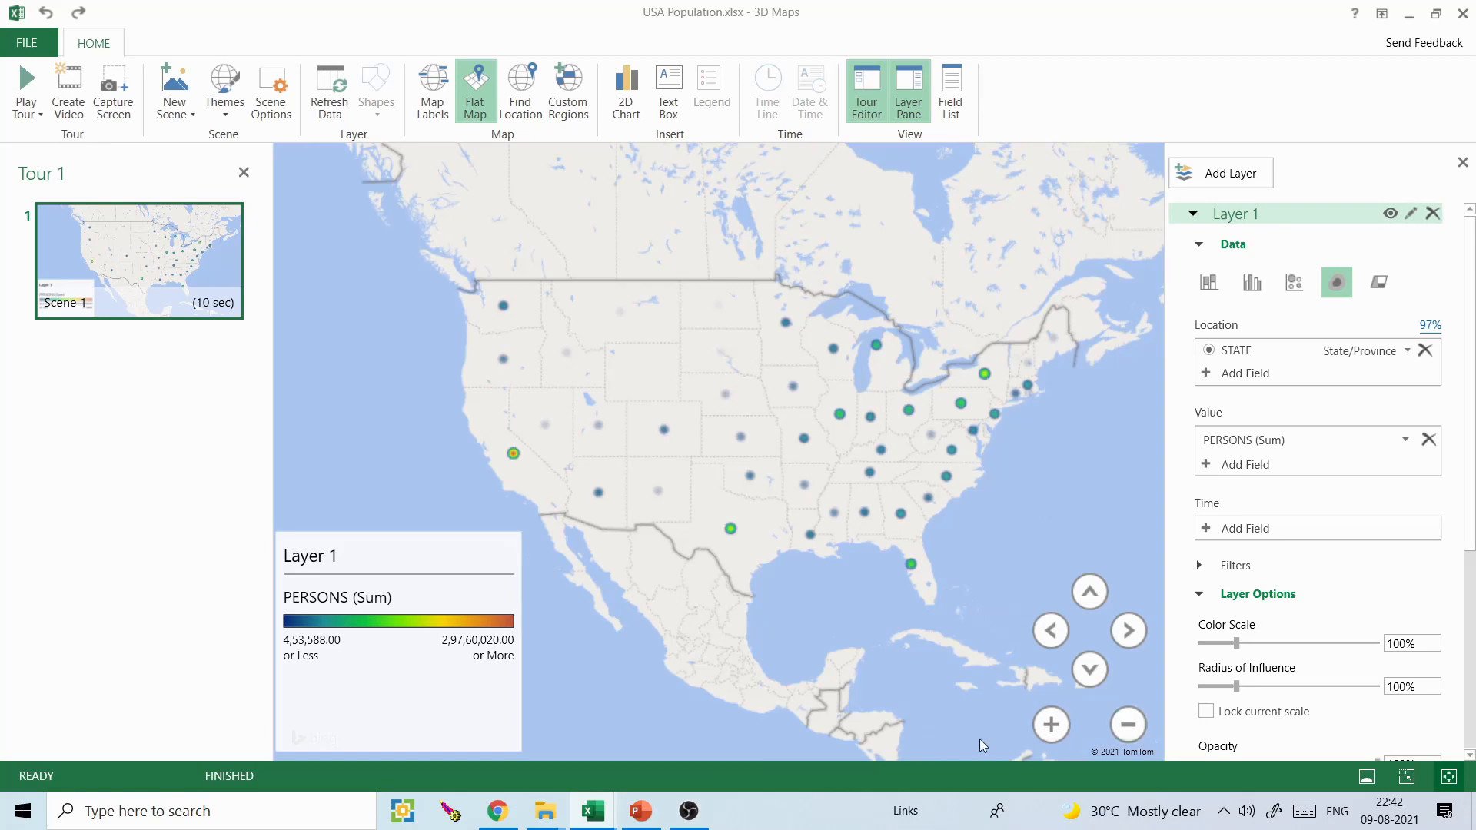
click(1407, 352)
click(1407, 352)
- Close 3D Maps and the USA Population.xlsx workbook, saving its changes, with PowerPoint minimized
click(1463, 14)
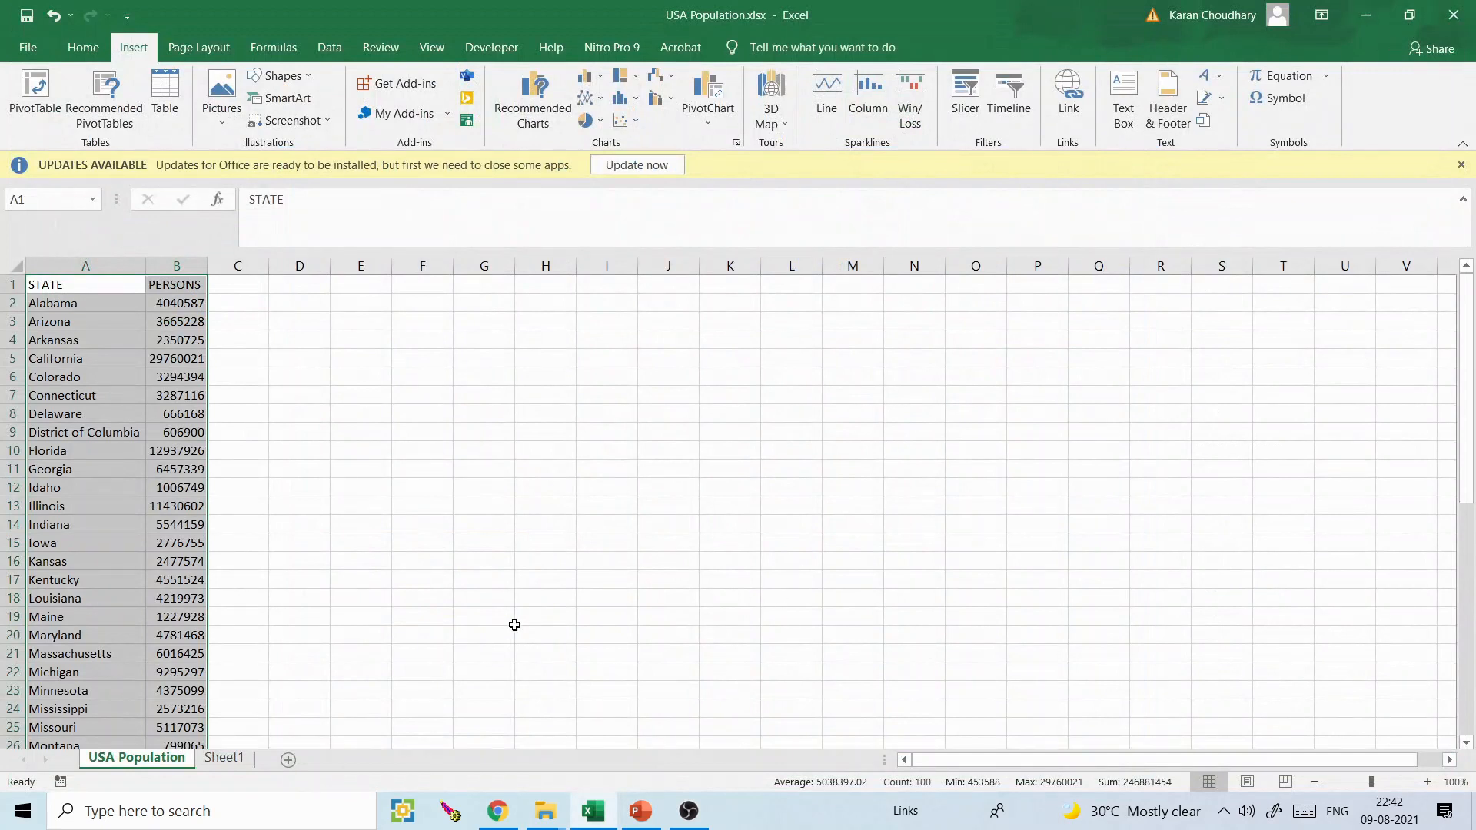
click(641, 812)
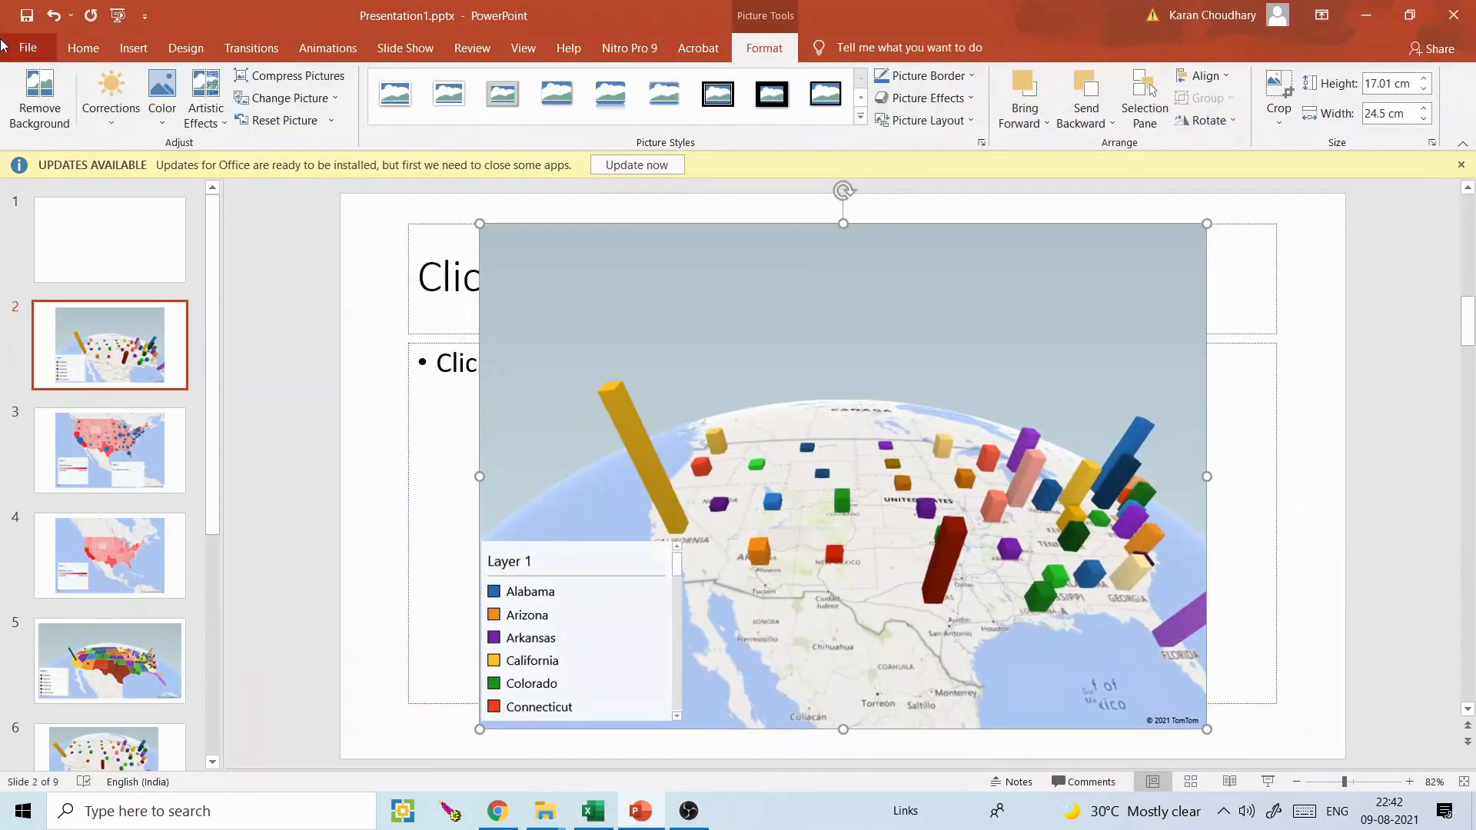
click(1367, 16)
click(1458, 19)
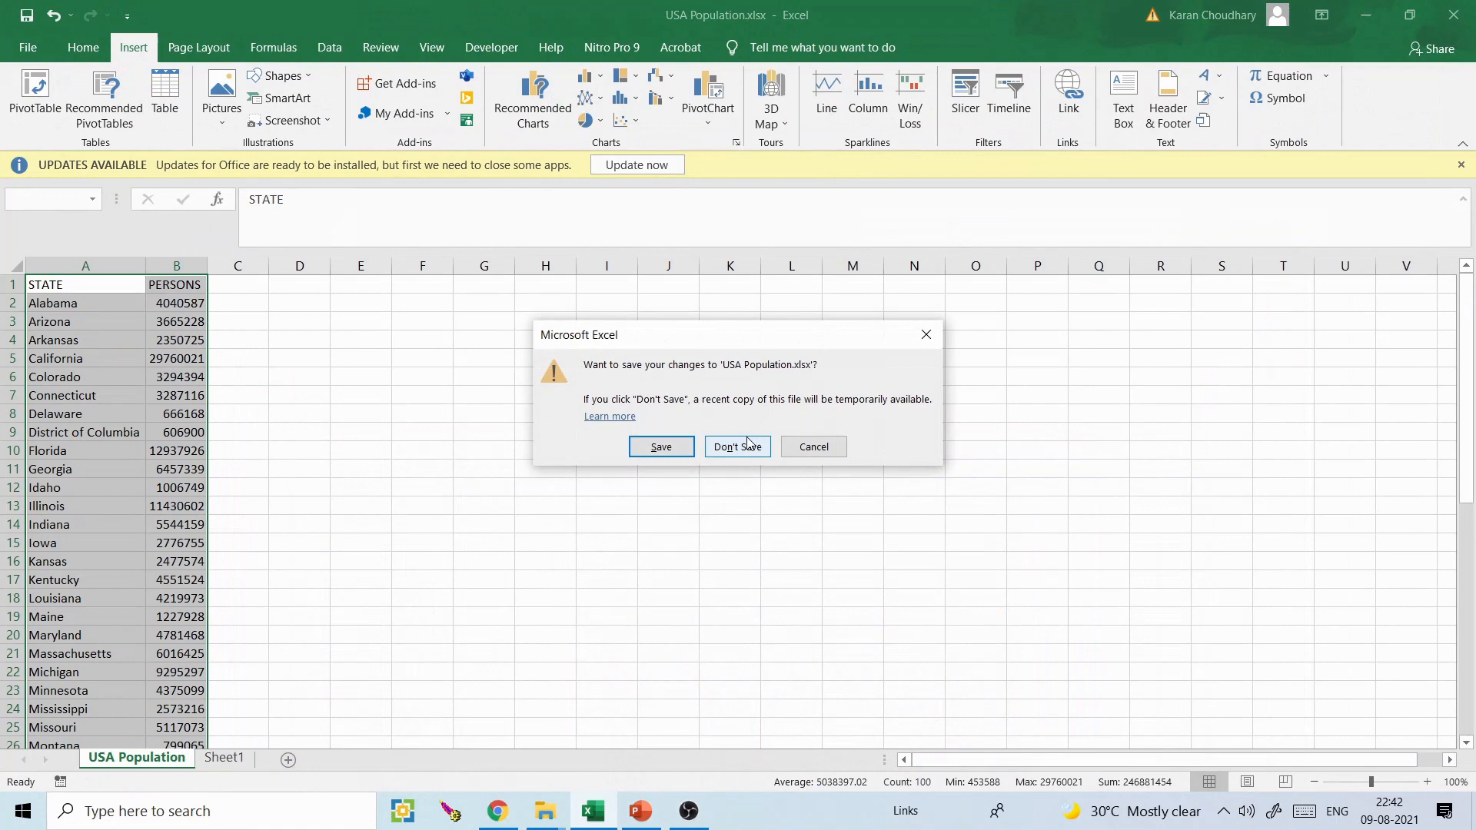
click(662, 448)
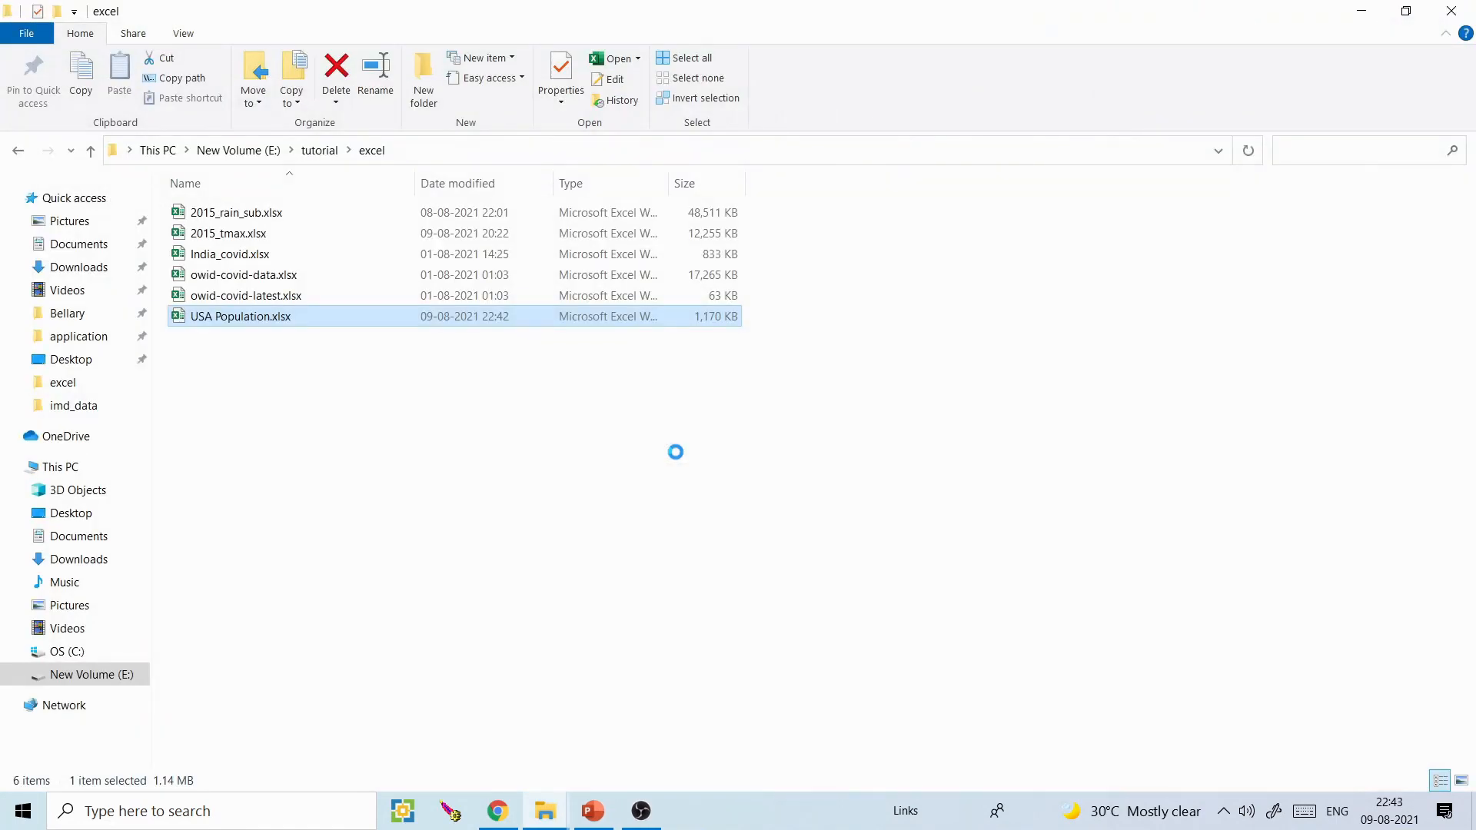
- Open 2015_rain_sub.xlsx from the excel folder in File Explorer and maximize its window
click(560, 475)
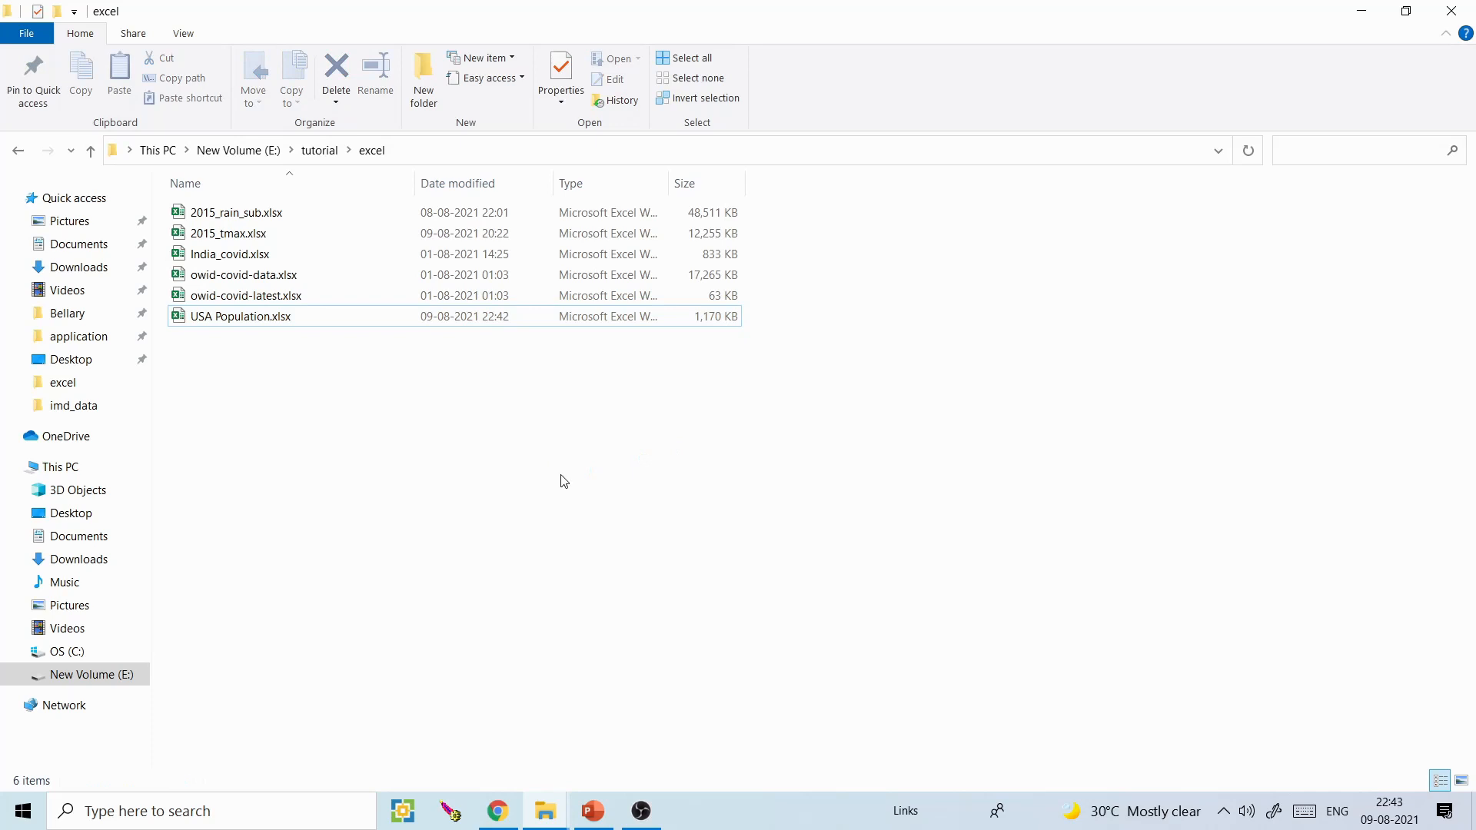
double_click(238, 215)
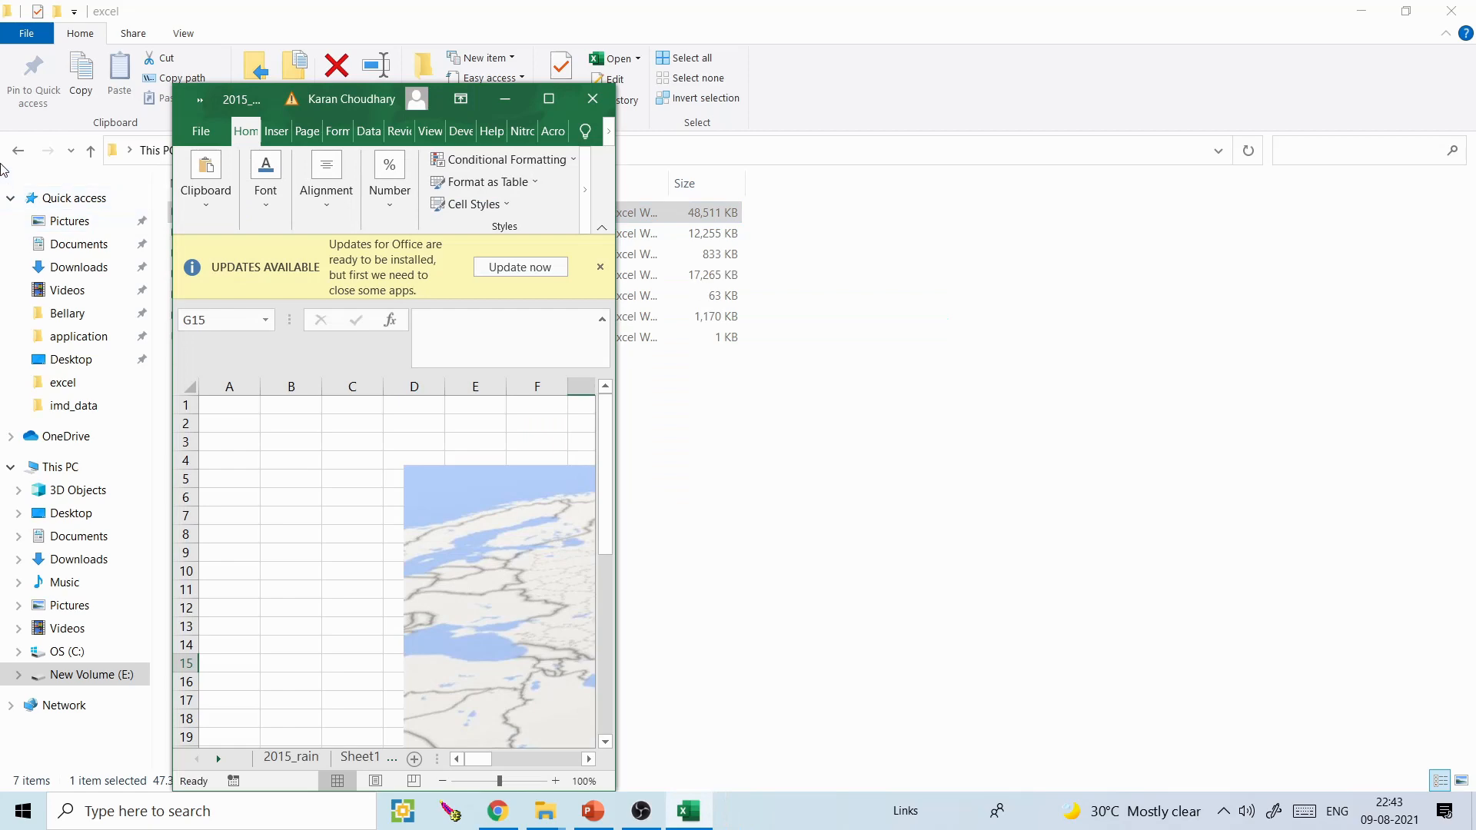
click(548, 99)
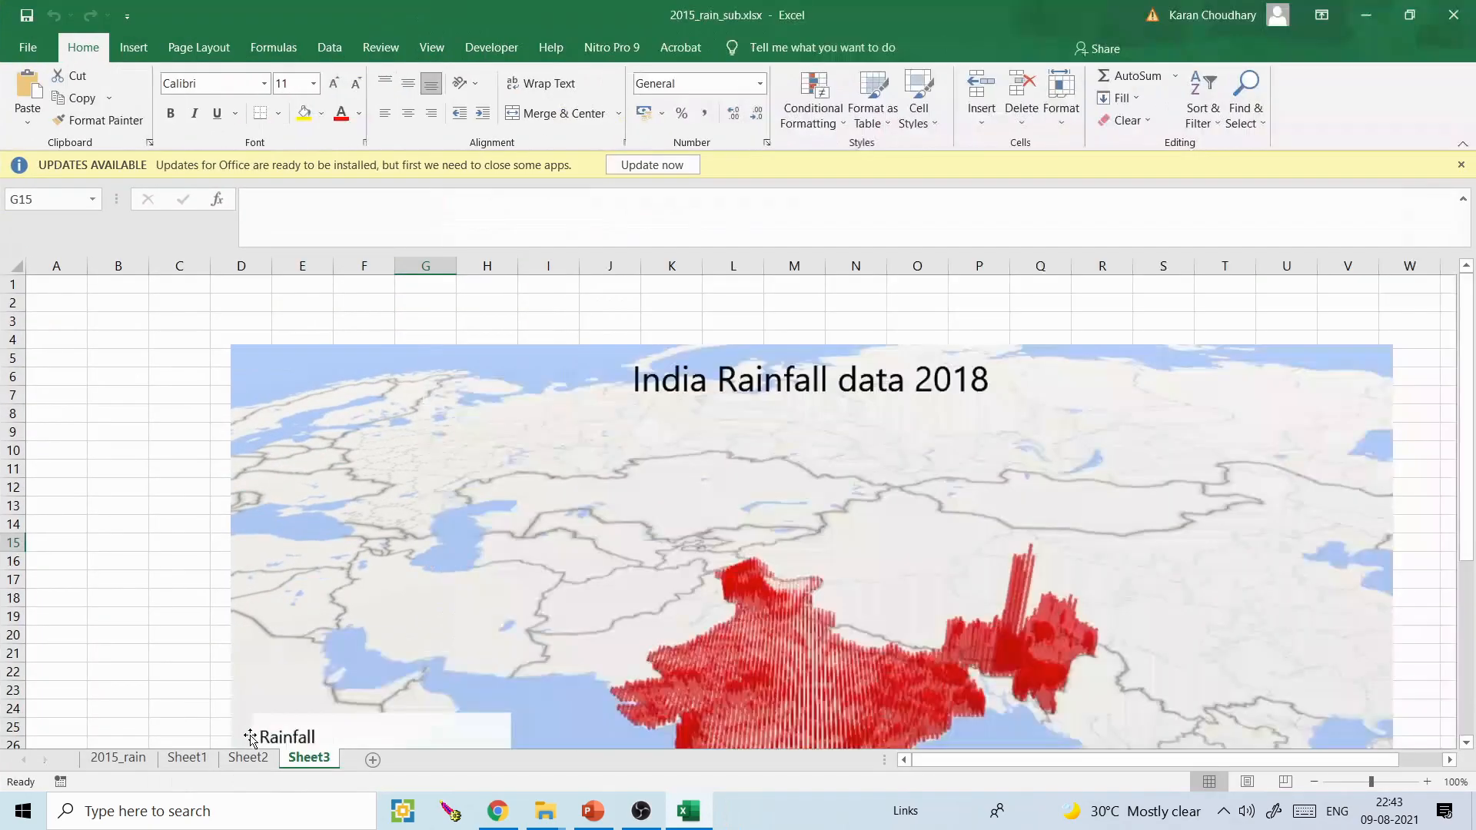
- Look at the India rainfall heat map on Sheet2 and go to the data on Sheet1
click(205, 743)
click(193, 765)
click(247, 760)
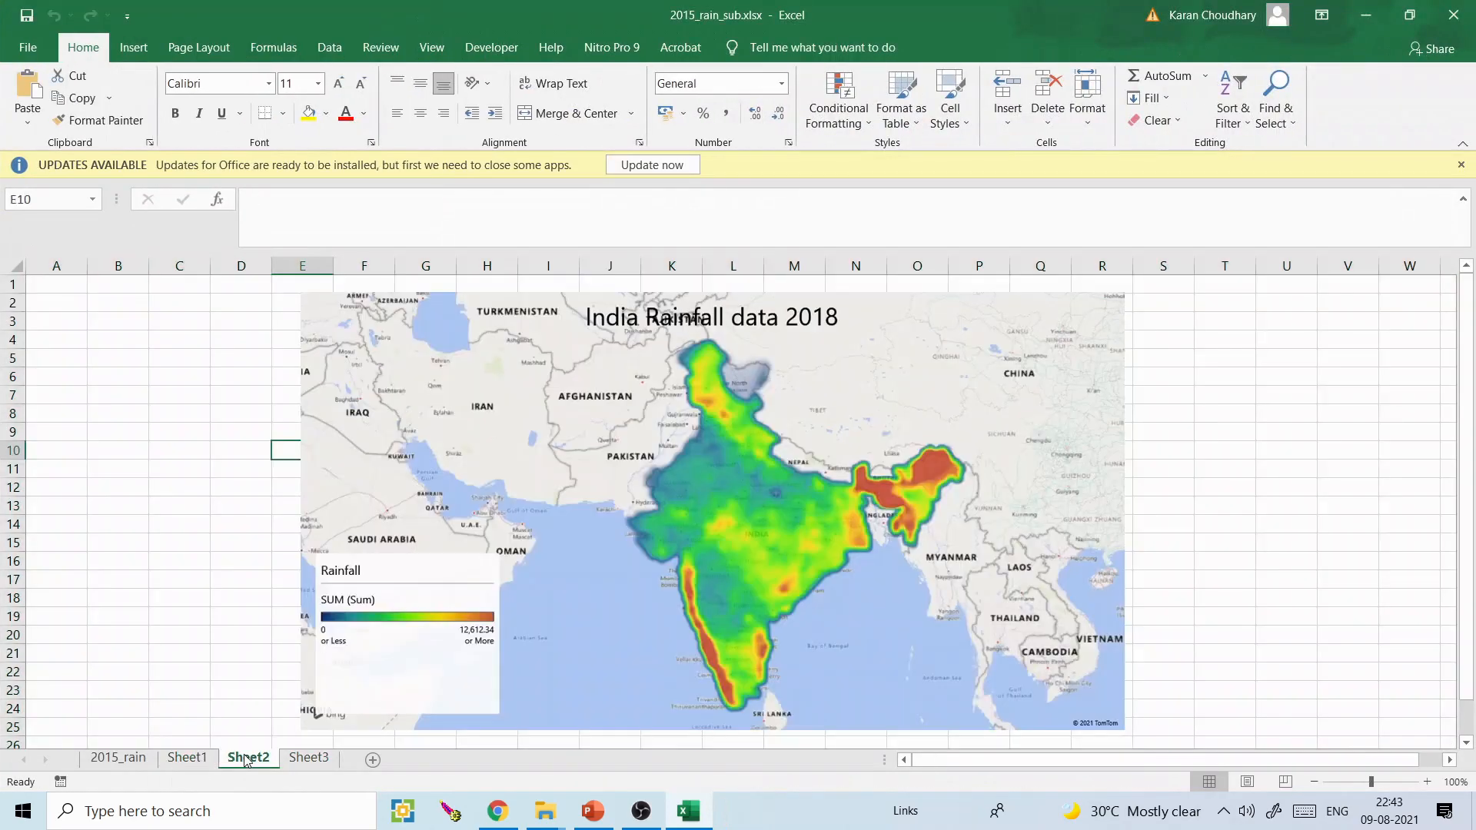
click(209, 761)
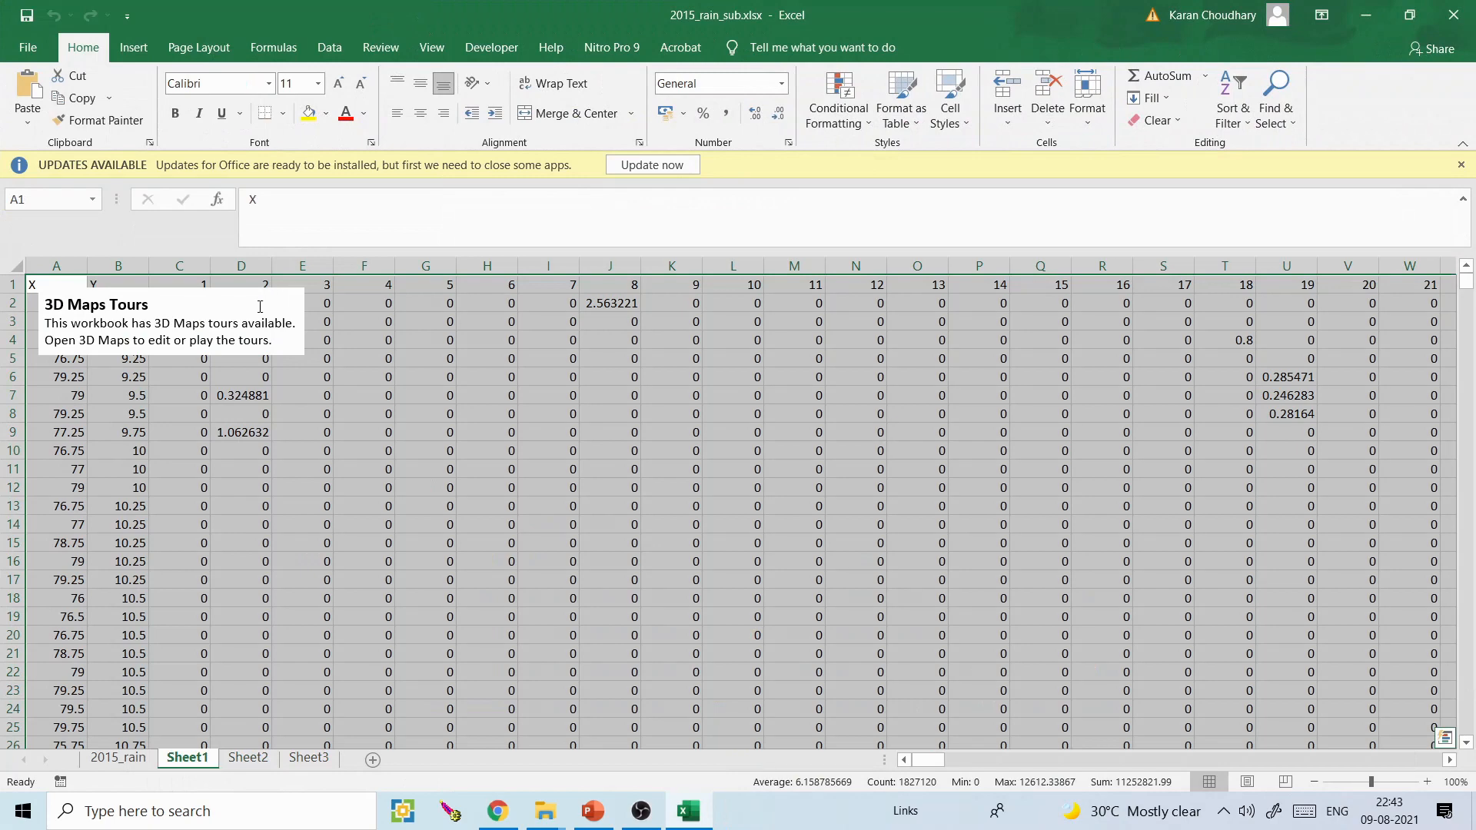
- Delete the 3D Maps Tours note box from Sheet1
click(263, 306)
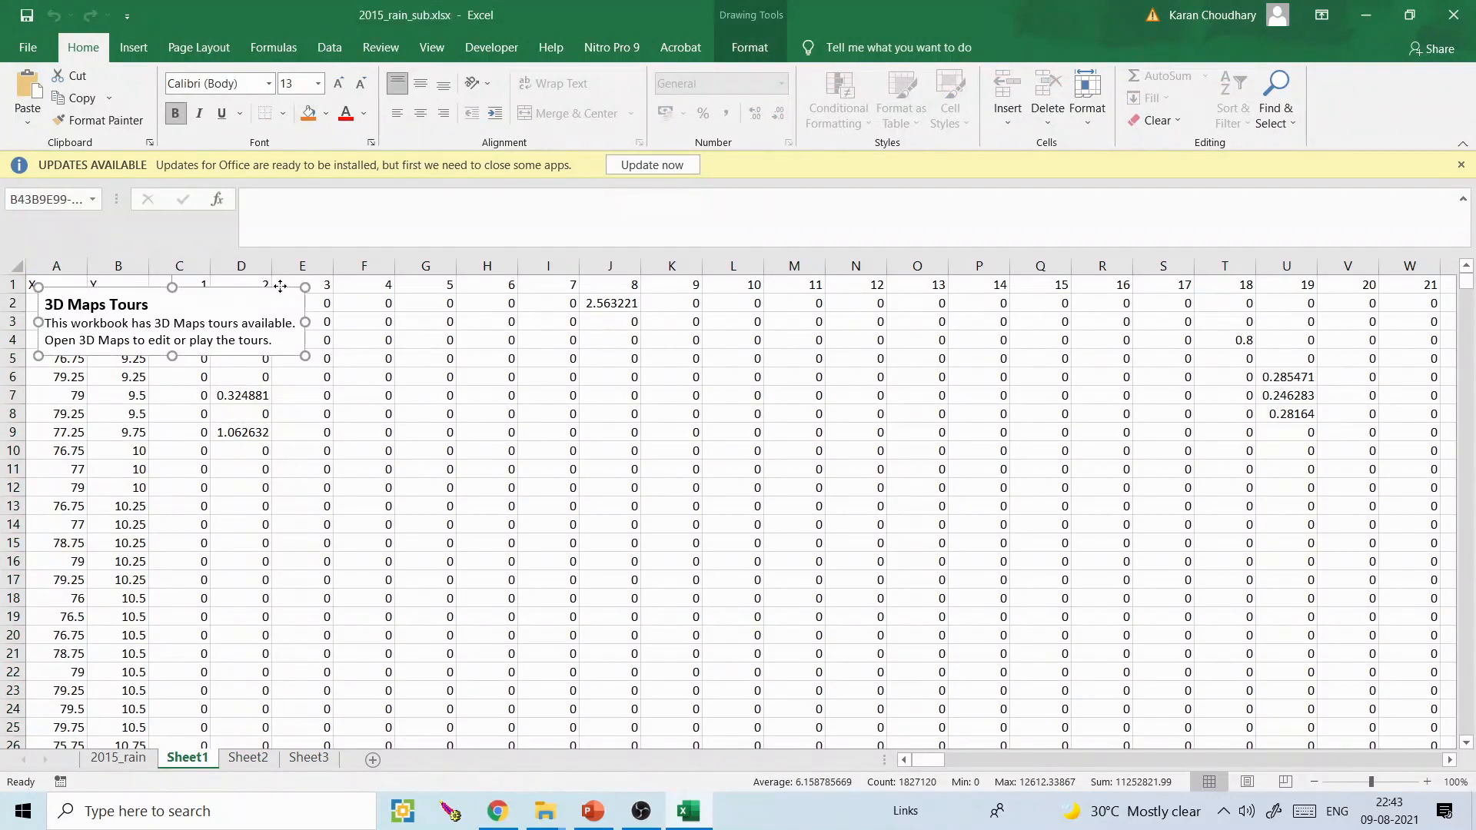
click(280, 286)
key(Delete)
- Examine the X and Y coordinate columns and the SUM column at the far end of Sheet1
click(40, 265)
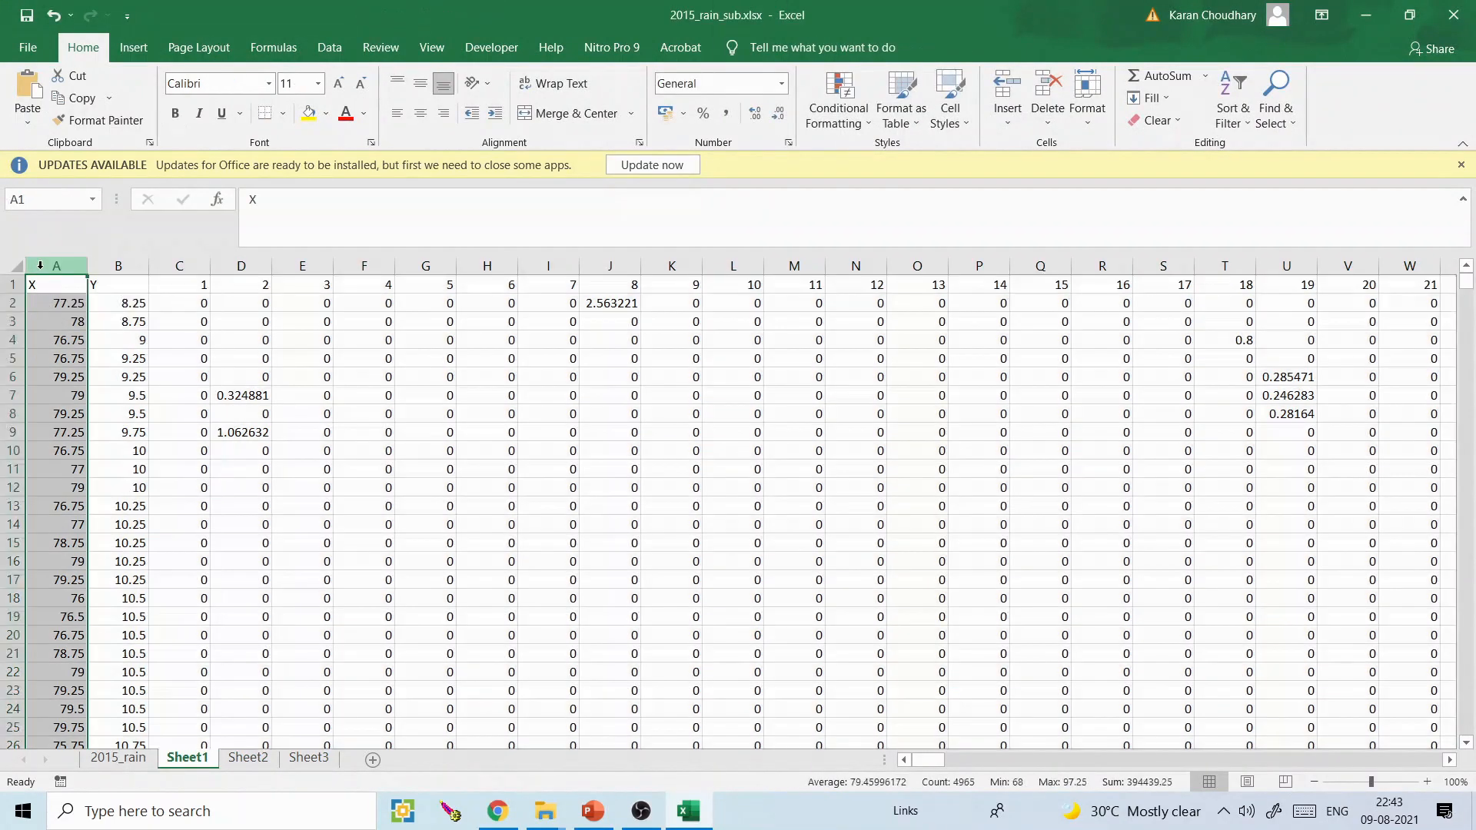
click(117, 265)
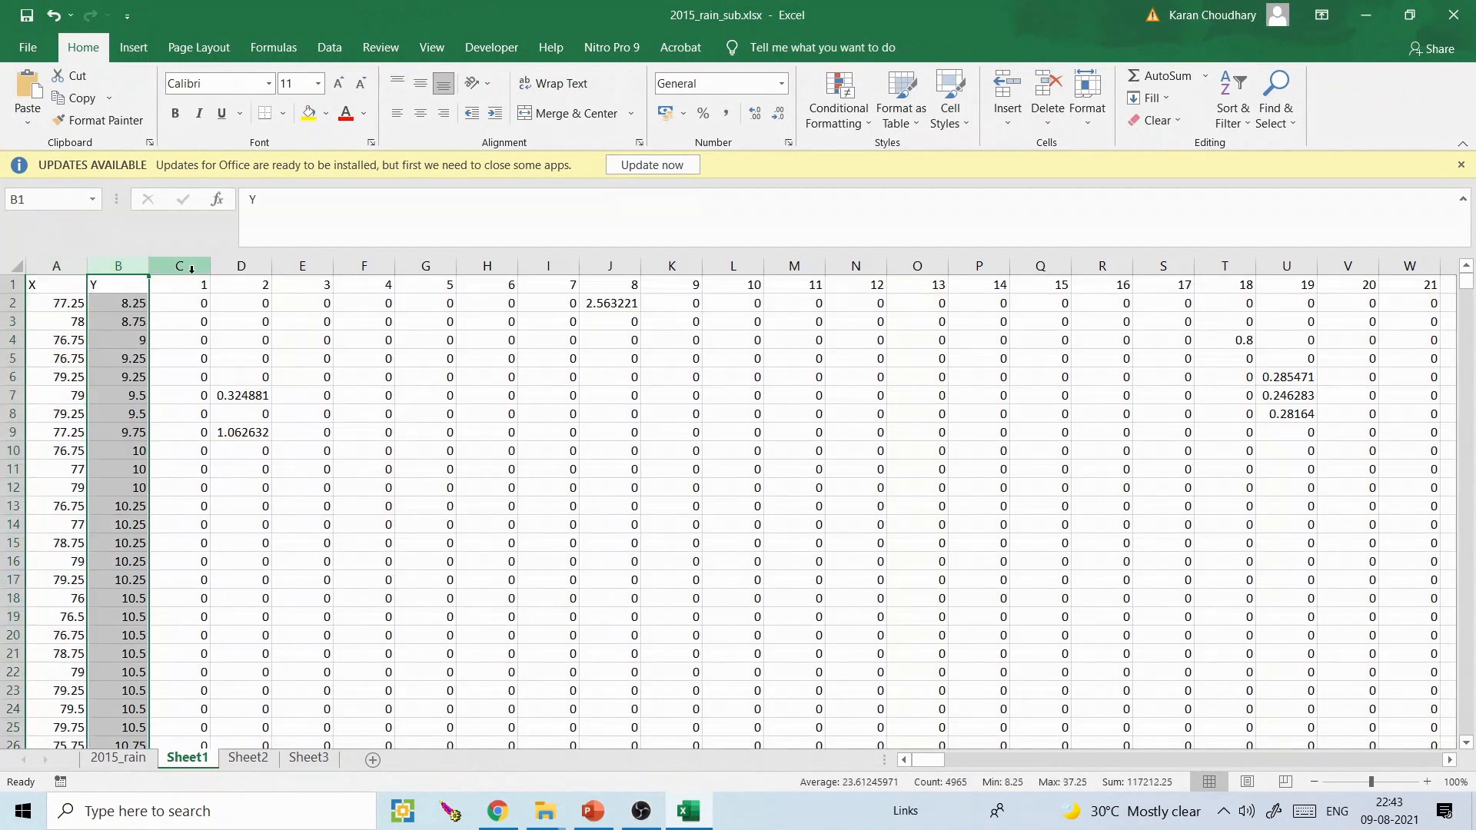
drag(929, 760, 1426, 760)
click(1410, 265)
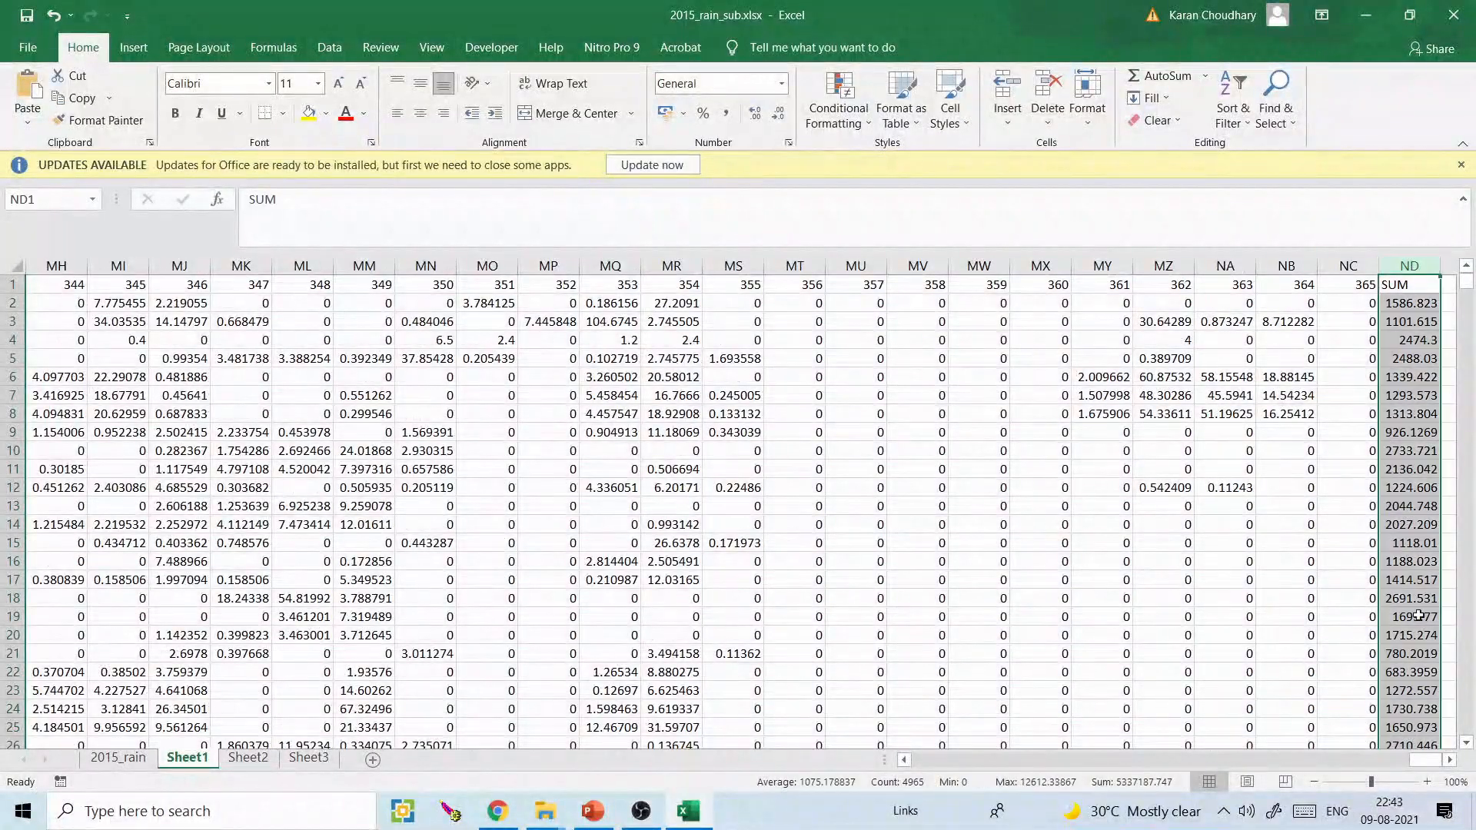
drag(1417, 759, 930, 760)
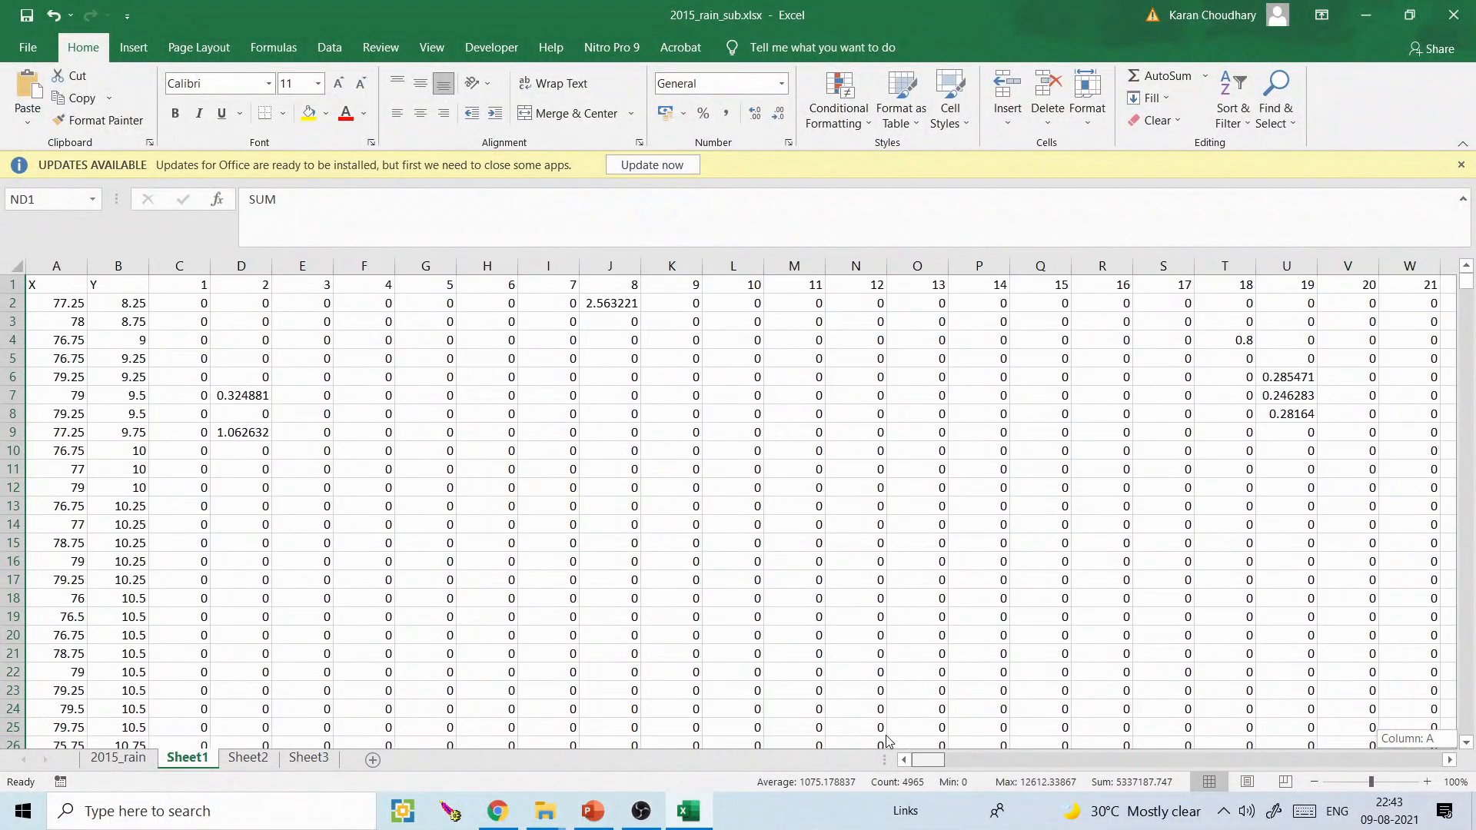
drag(932, 762, 1470, 746)
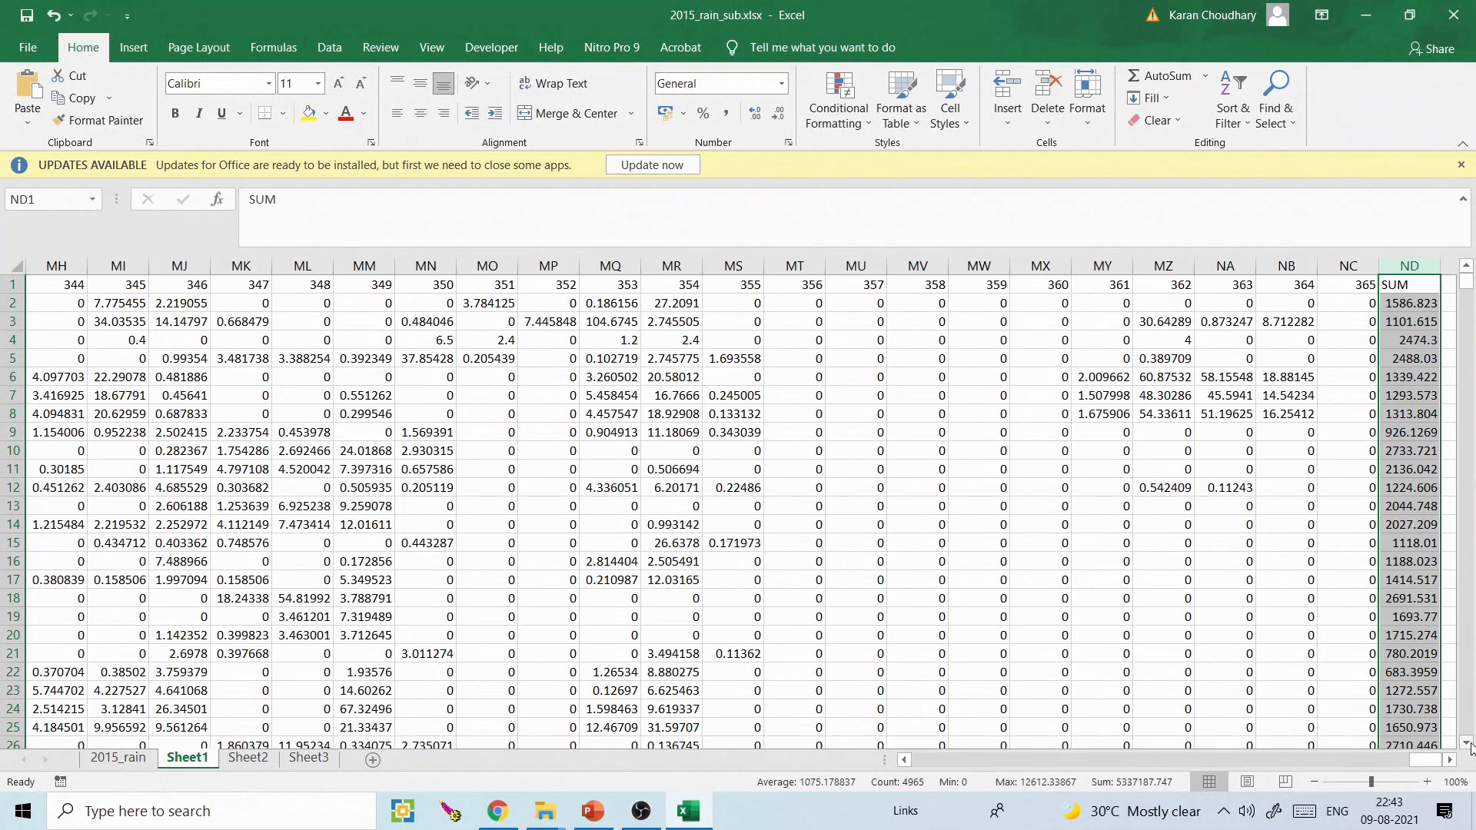
- Select the whole rainfall table from the SUM header back to column A and down to the last row, and launch 3D Map
click(1412, 286)
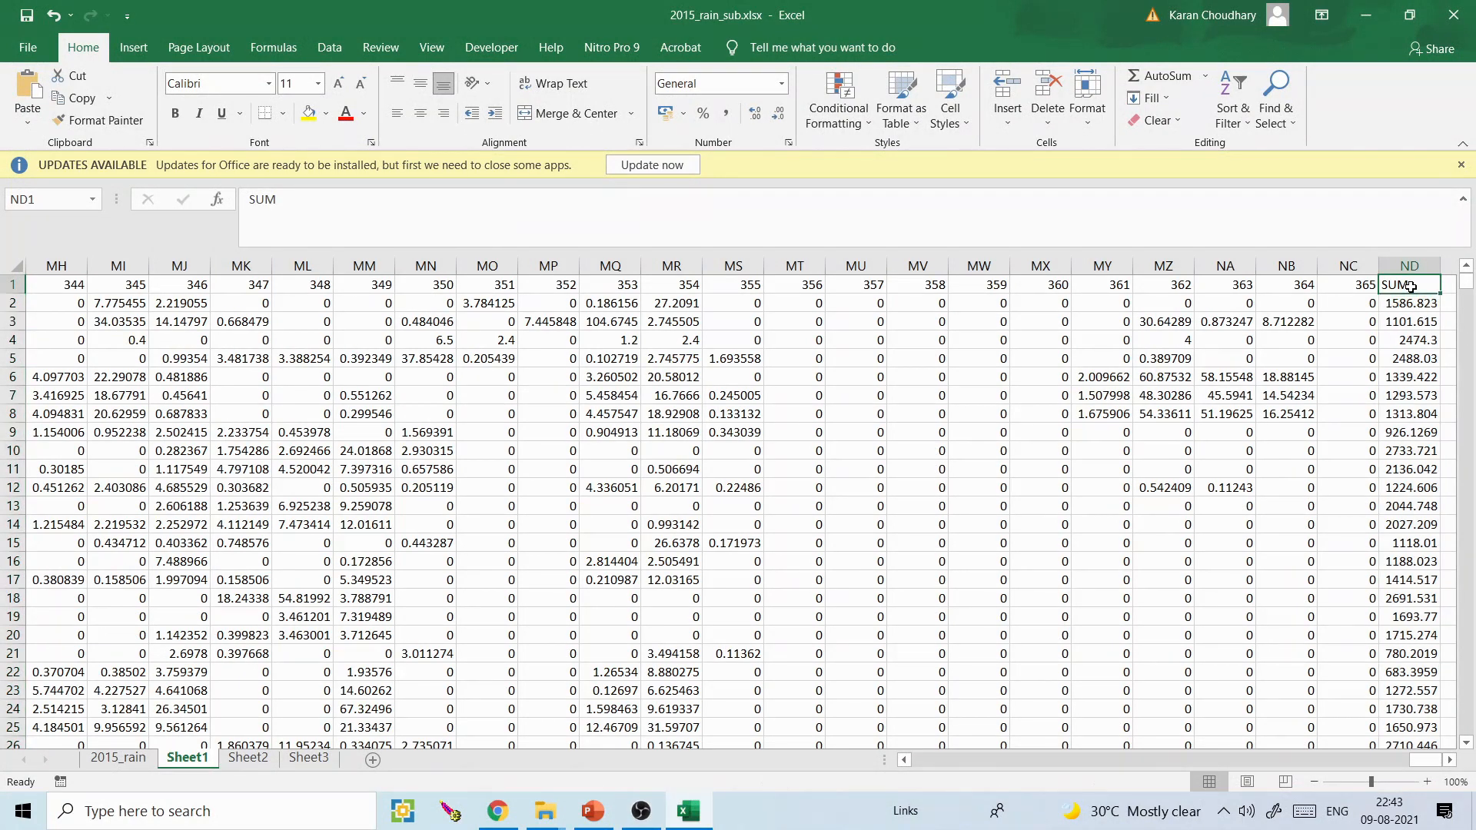
key(ctrl+shift+Left)
key(ctrl+shift+Down)
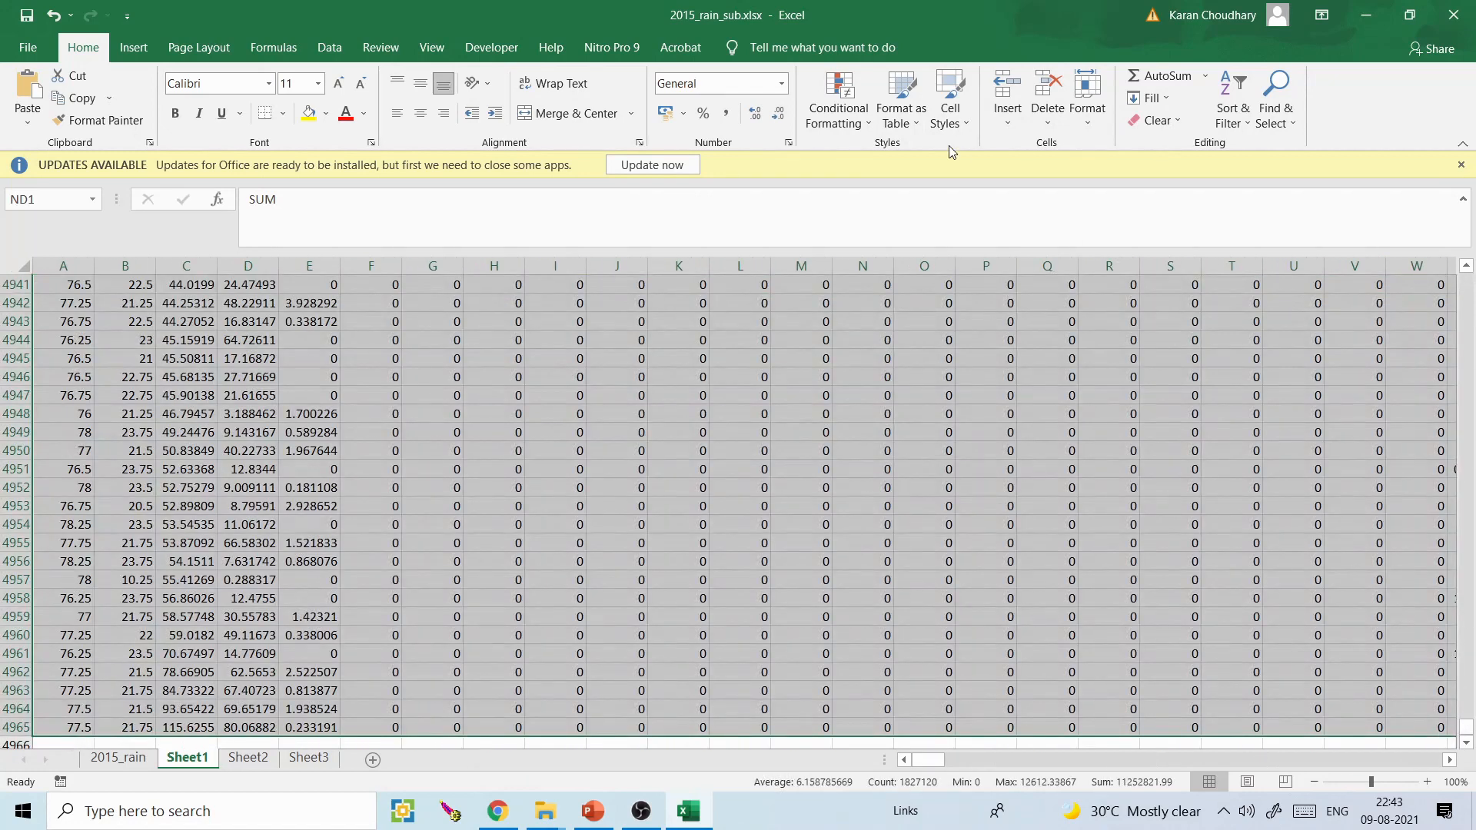
click(133, 47)
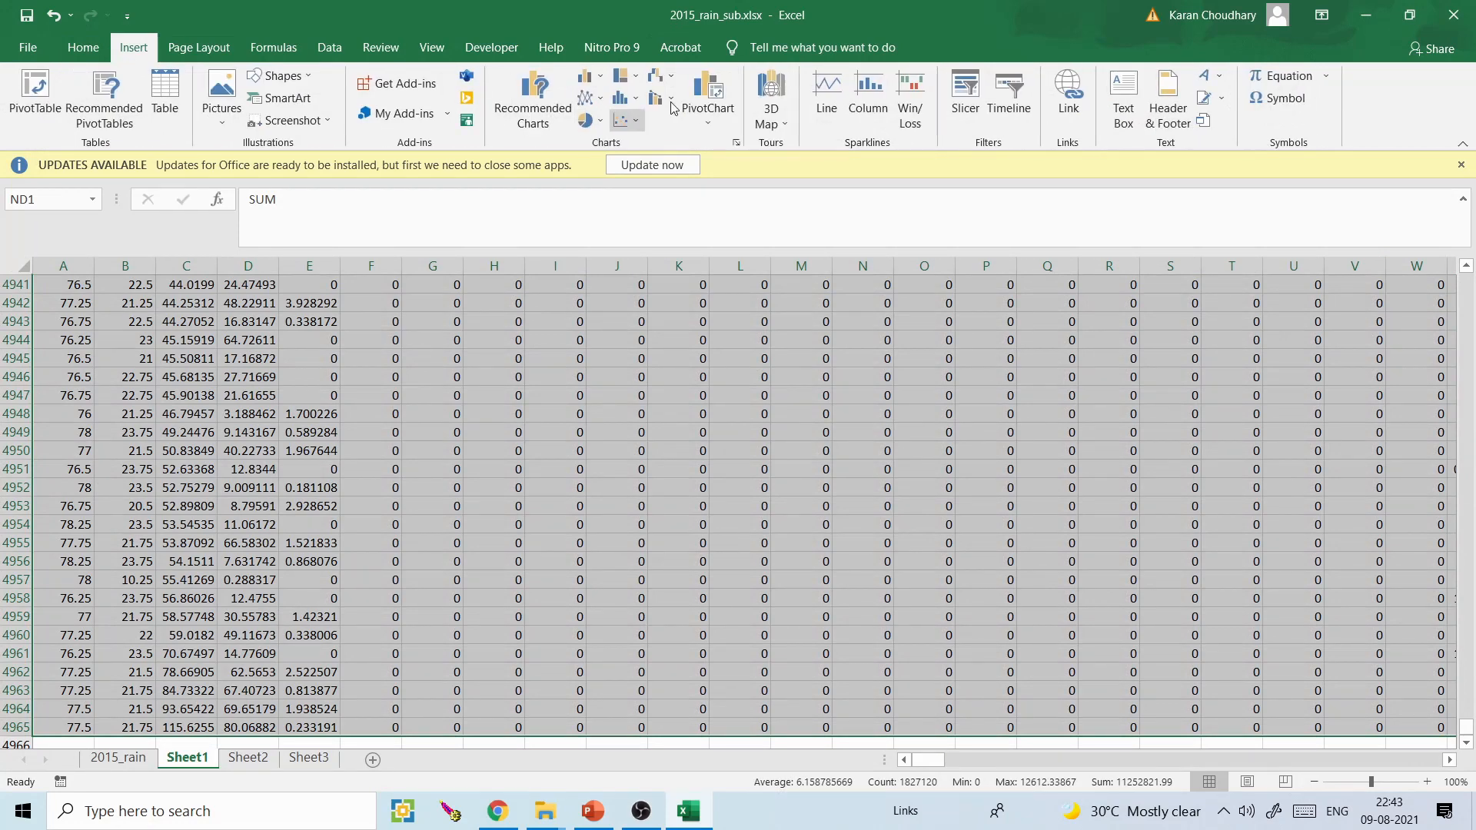
click(783, 99)
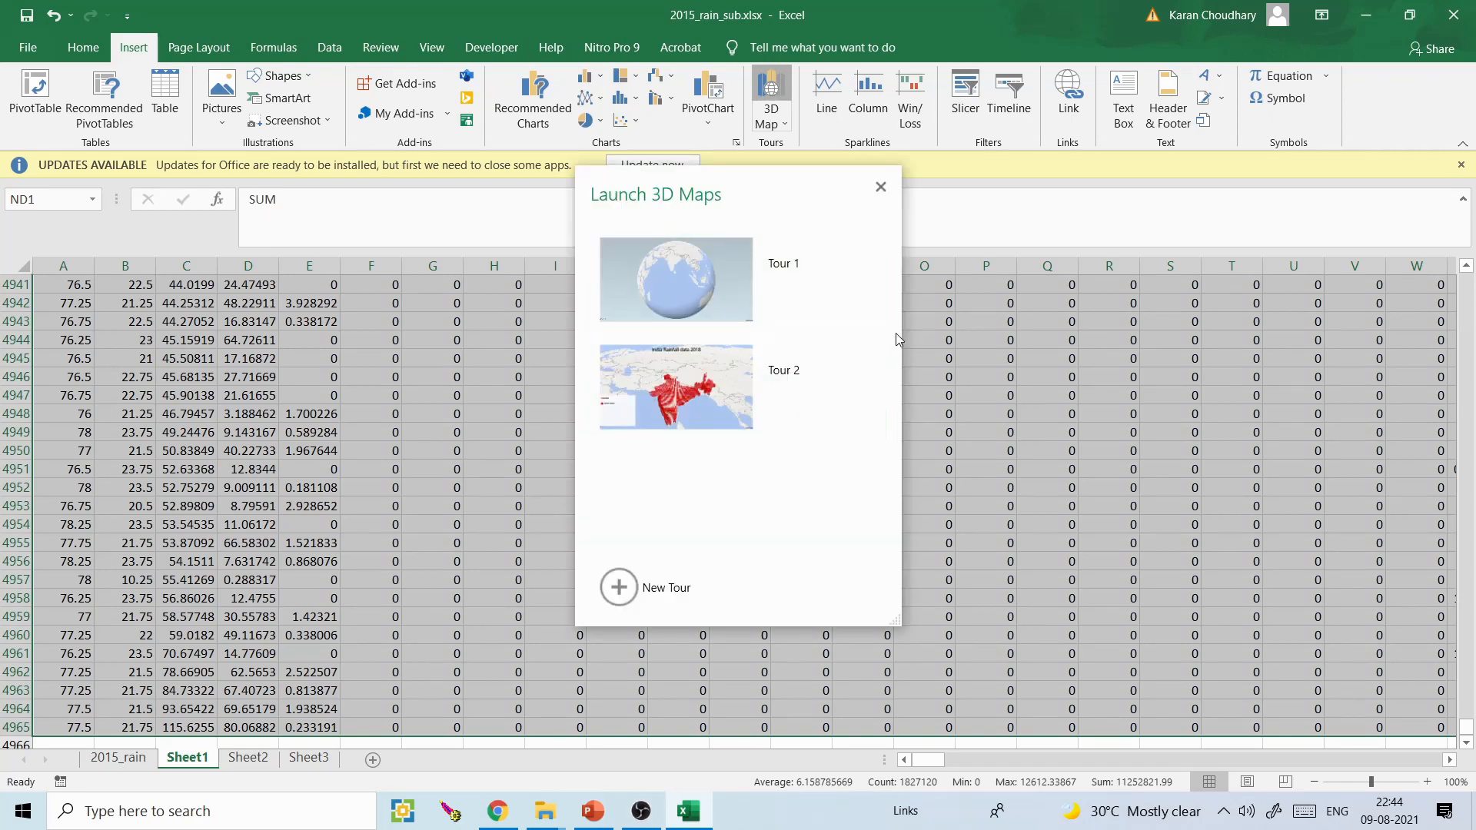
- Delete the existing Tour 2 and Tour 1 and create a new 3D Maps tour
click(868, 352)
click(815, 475)
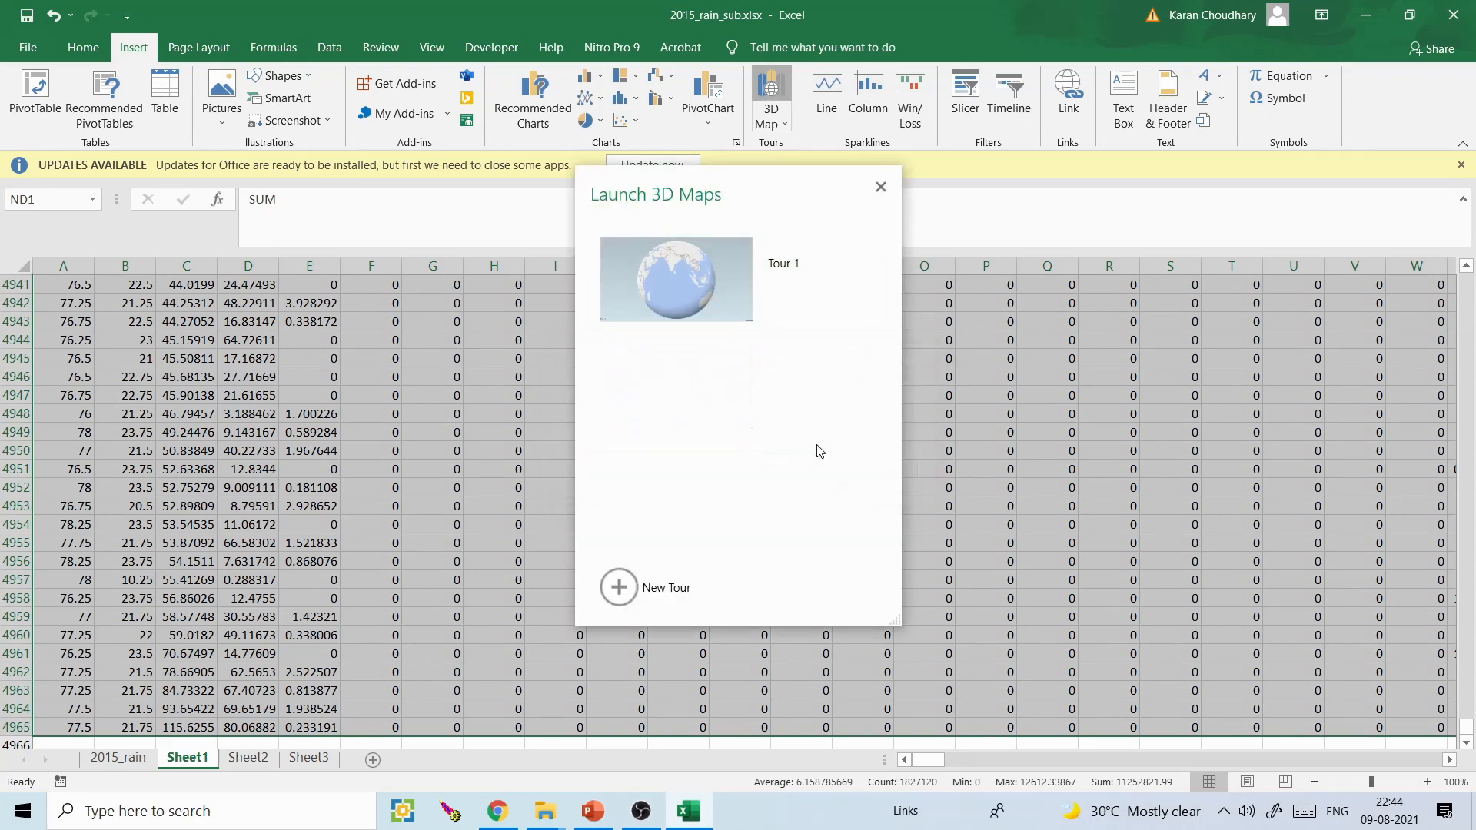
click(867, 244)
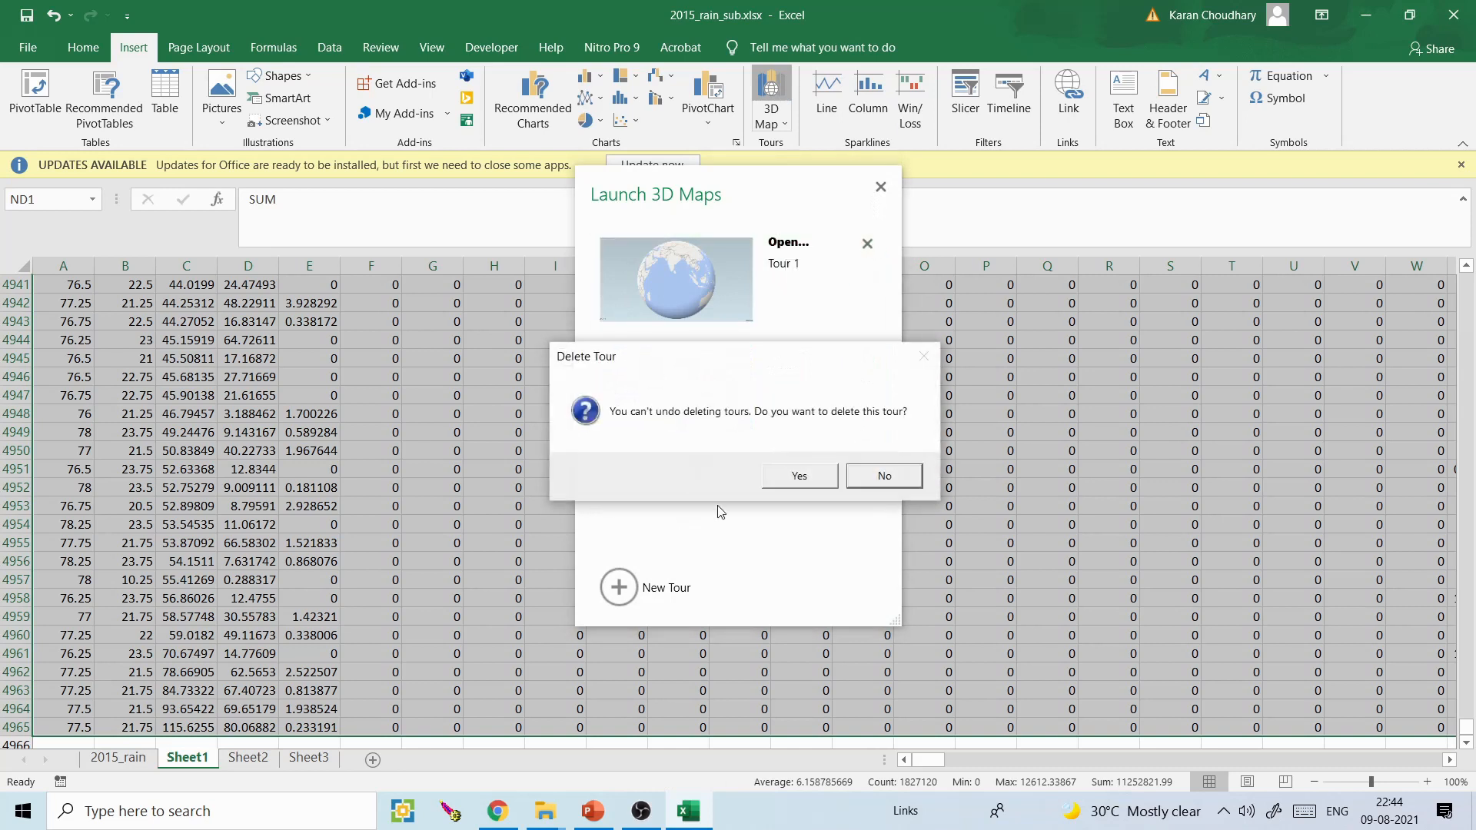
click(800, 476)
click(618, 587)
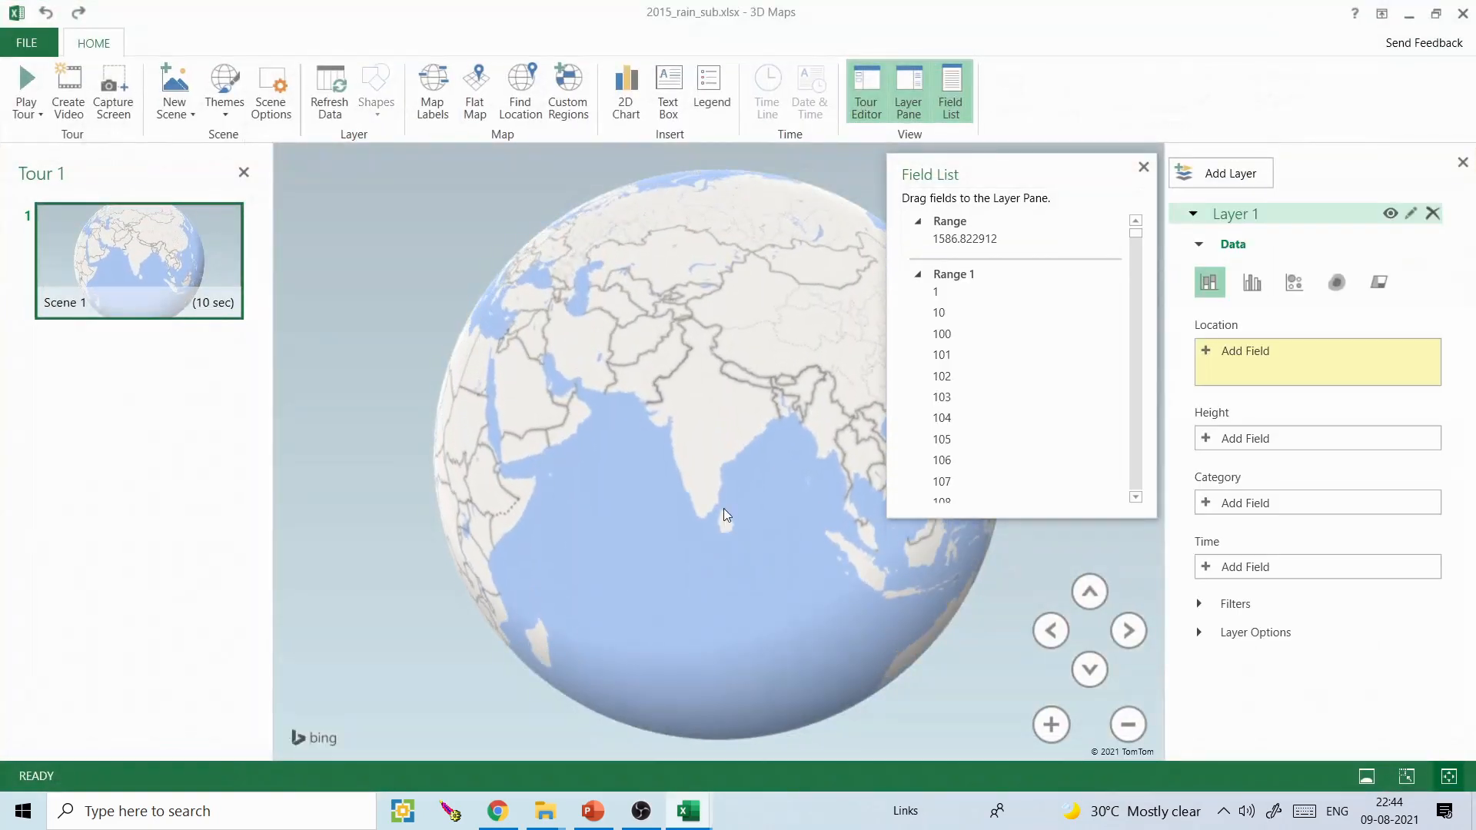
- Add the X field to Layer 1's location and set its geographical type to Longitude
click(1211, 349)
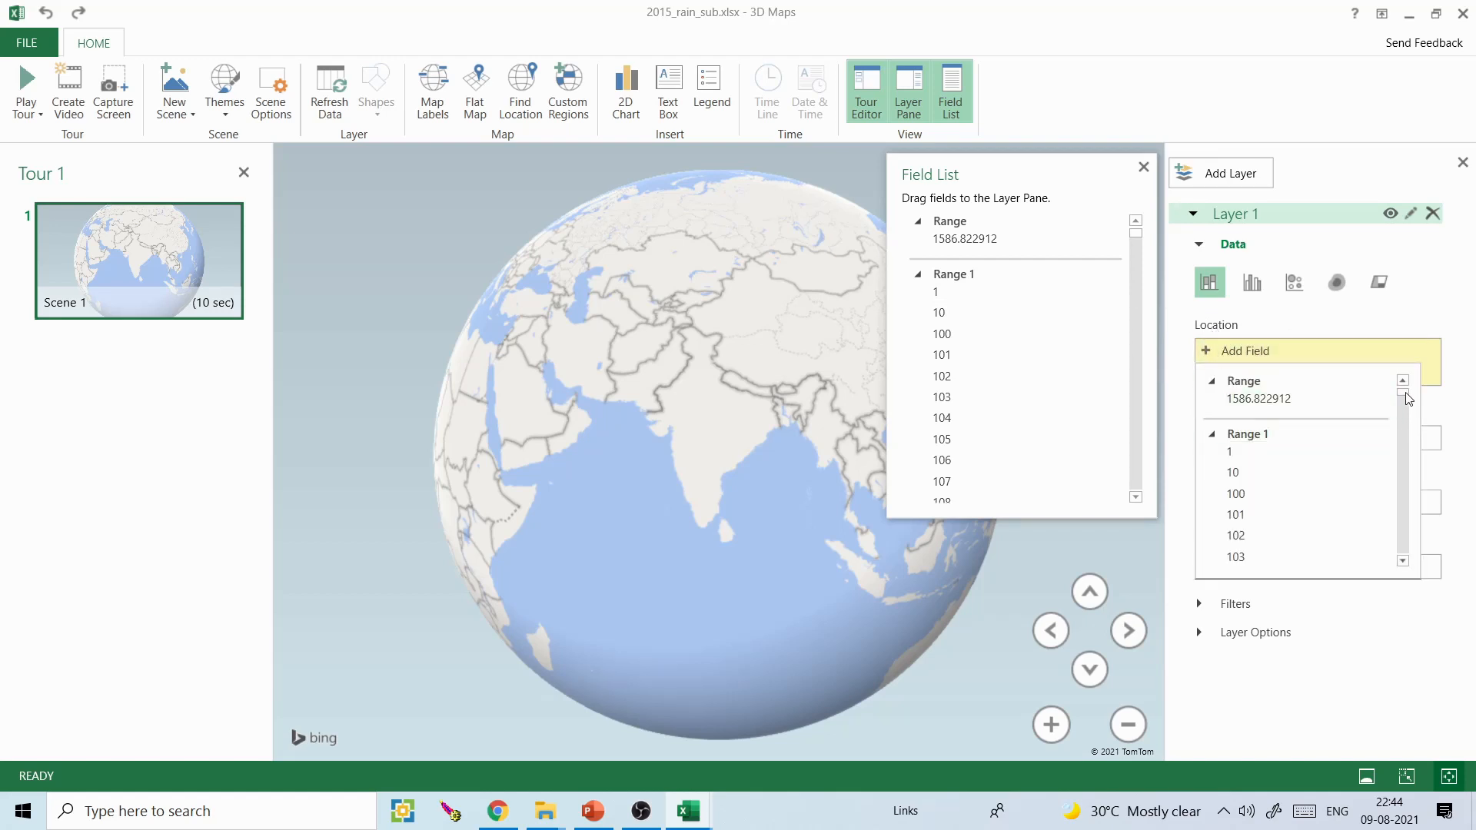
drag(1409, 406, 1413, 565)
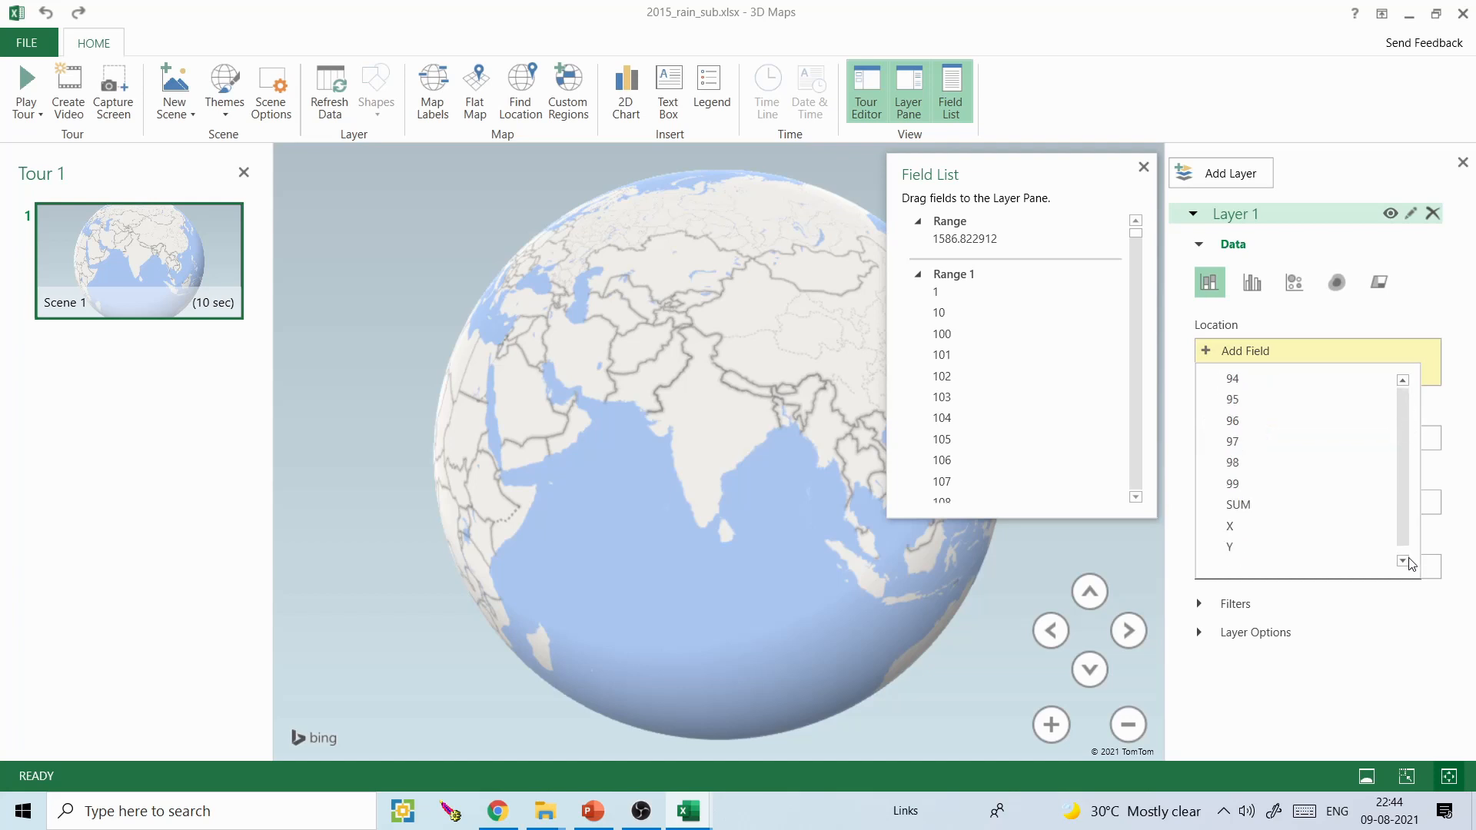
click(1240, 526)
click(1407, 352)
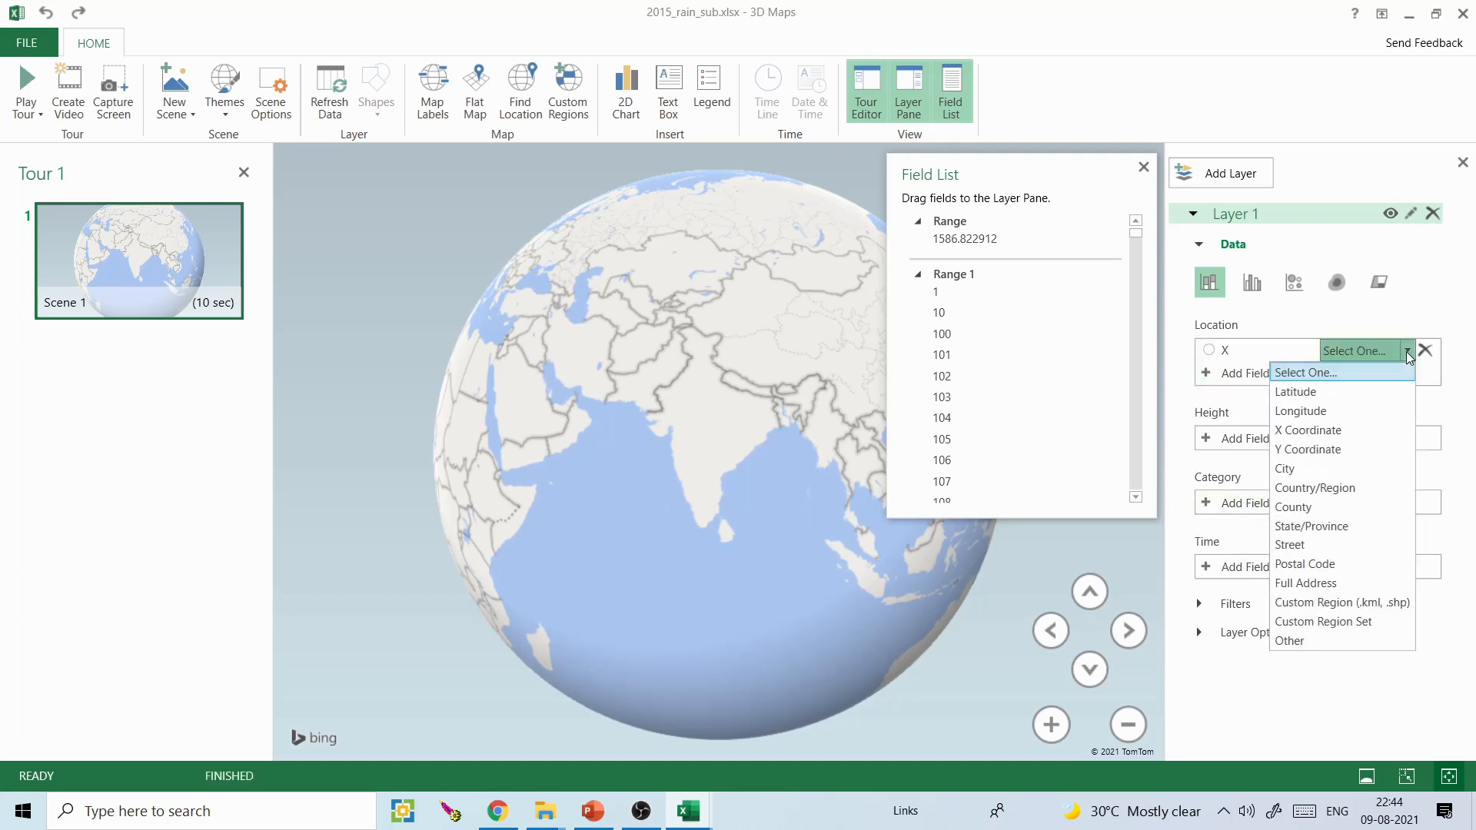
click(1324, 411)
- Add the Y field to Layer 1's location and set its geographical type to Latitude
click(1209, 373)
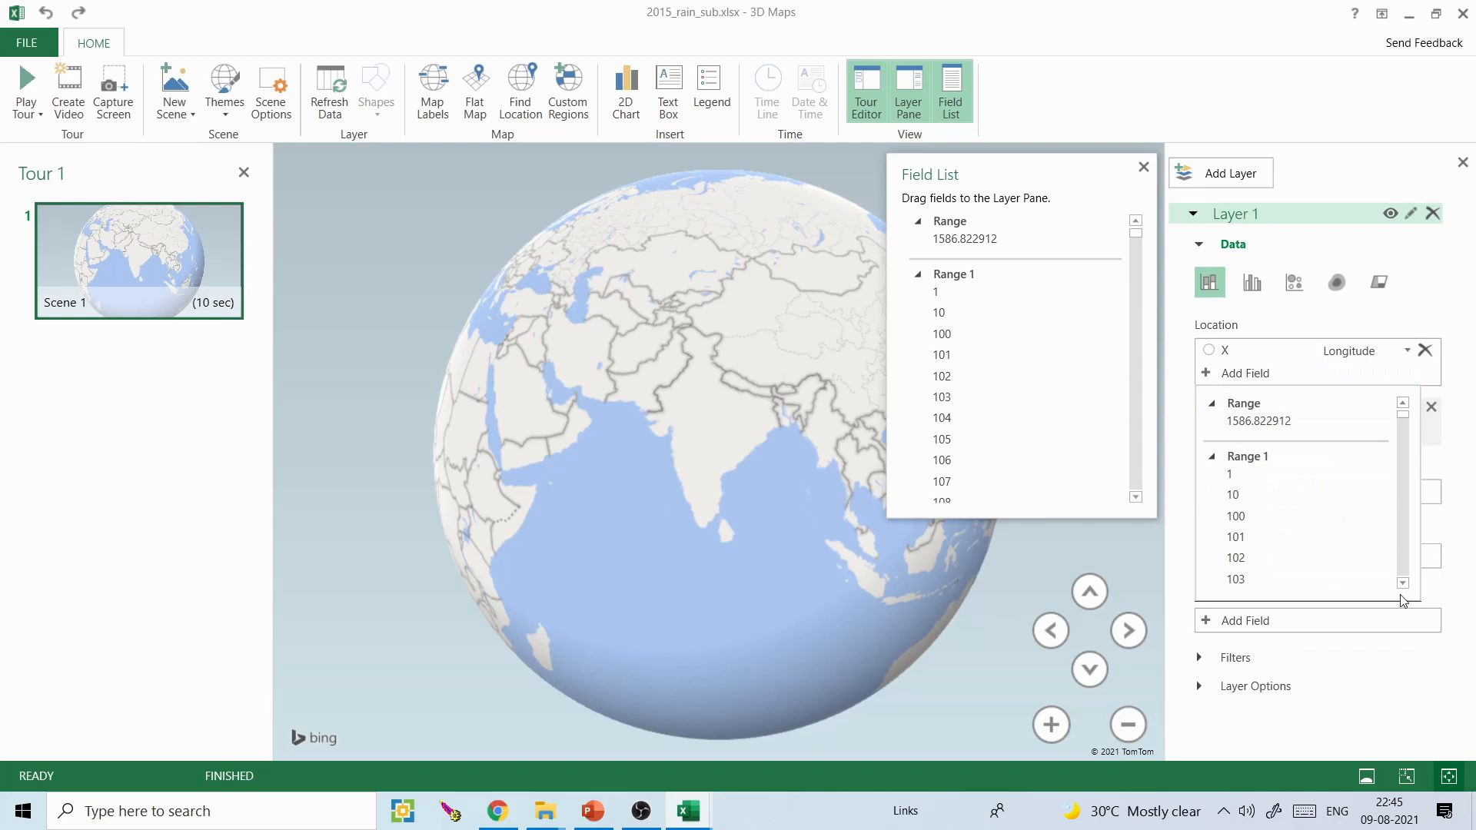
drag(1405, 421, 1404, 580)
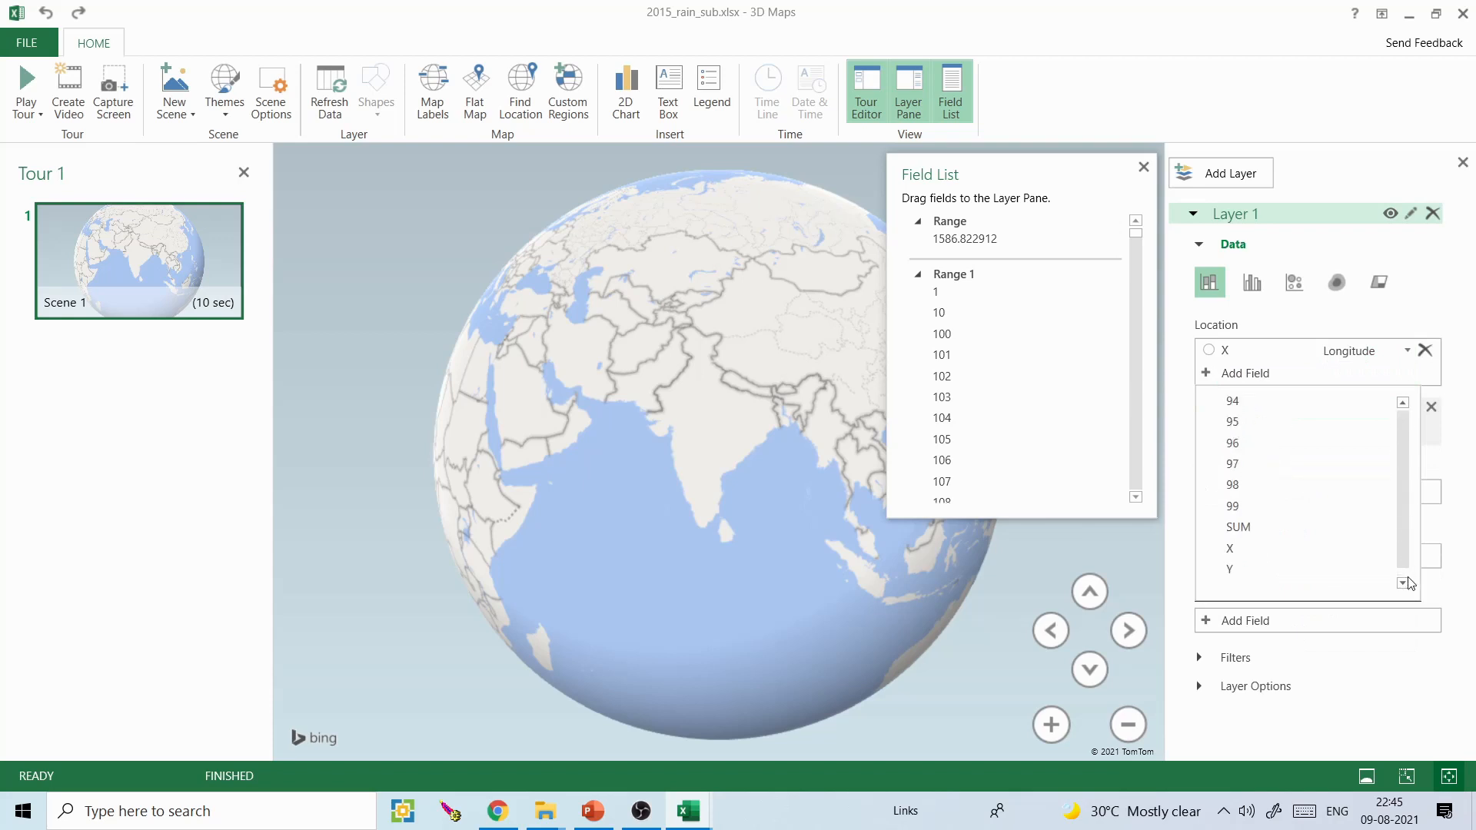
click(1285, 569)
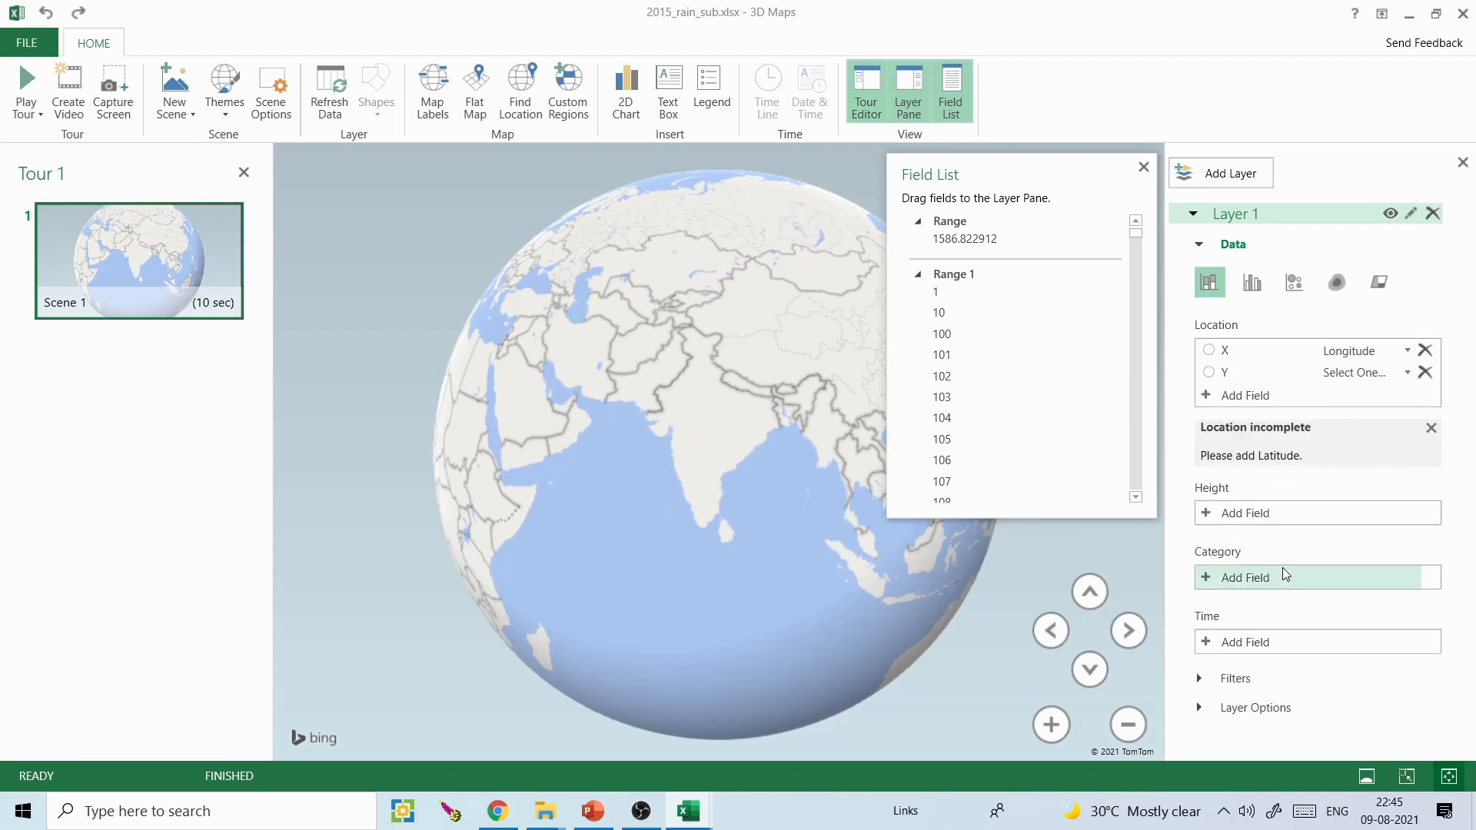
click(1407, 372)
click(1330, 412)
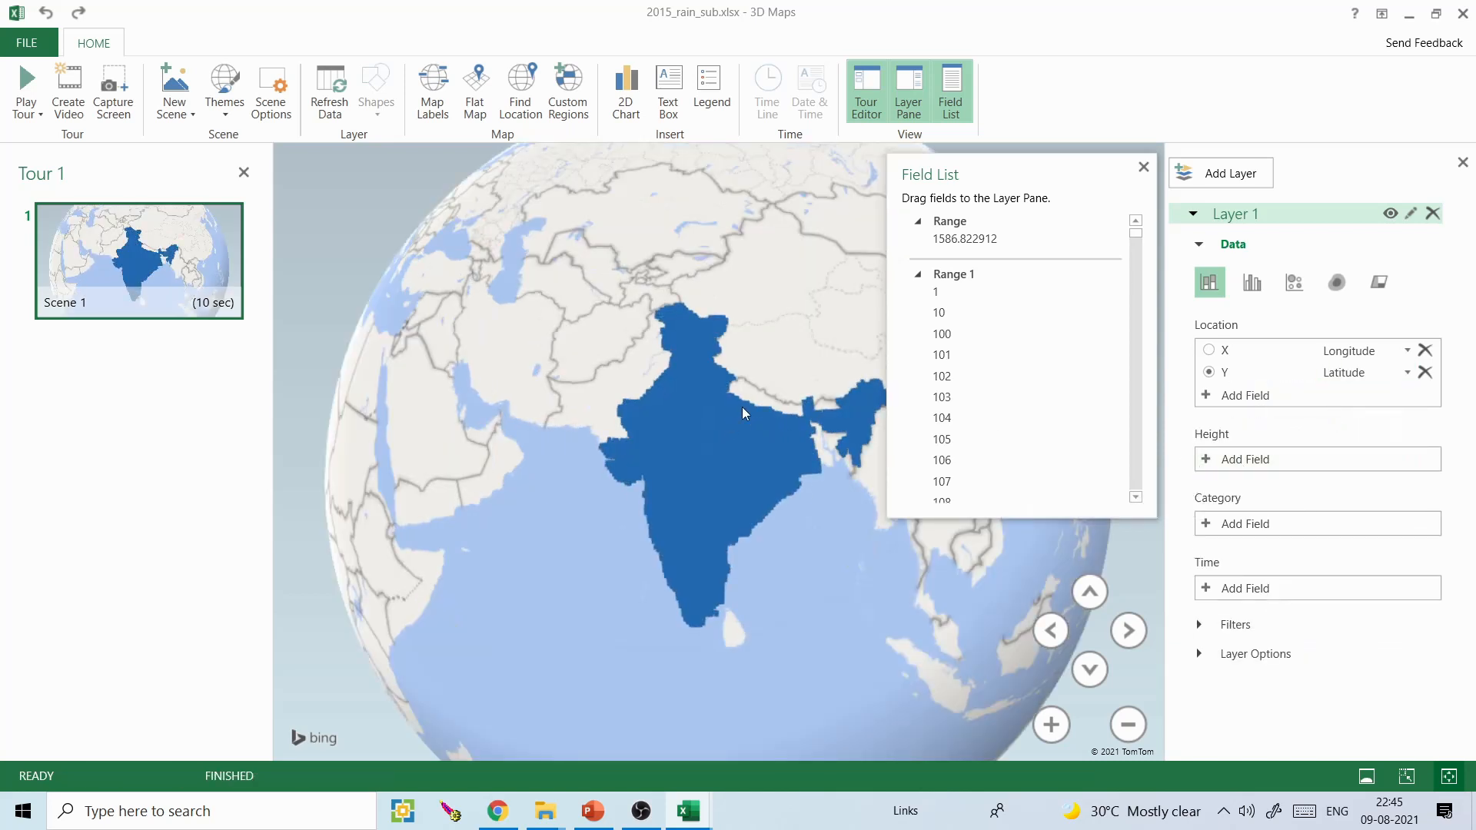
- Close the field list, change Layer 1's visualization to a heat map and display it on a flat map
scroll(759, 390, up, 3)
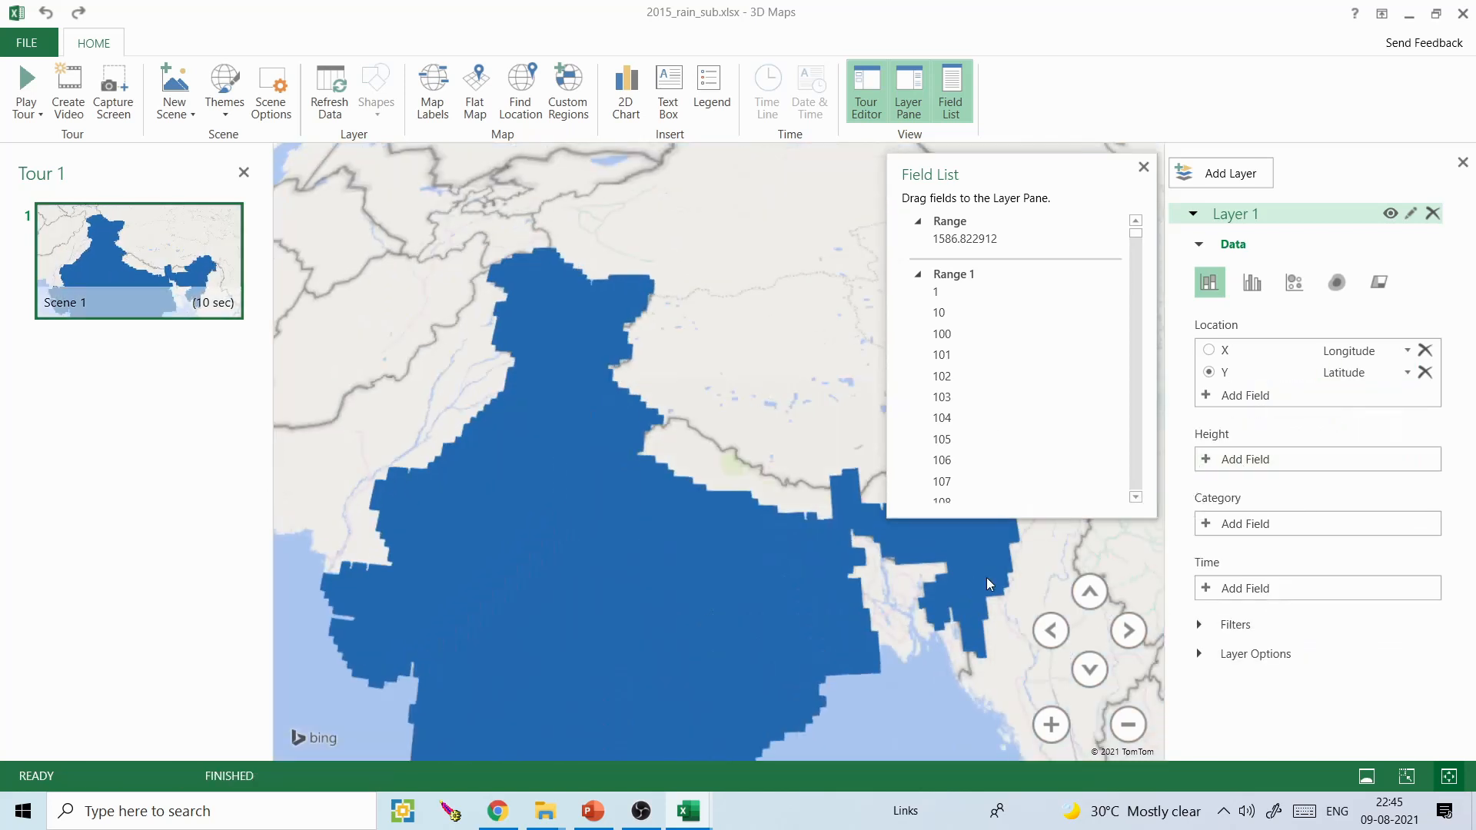
click(1054, 736)
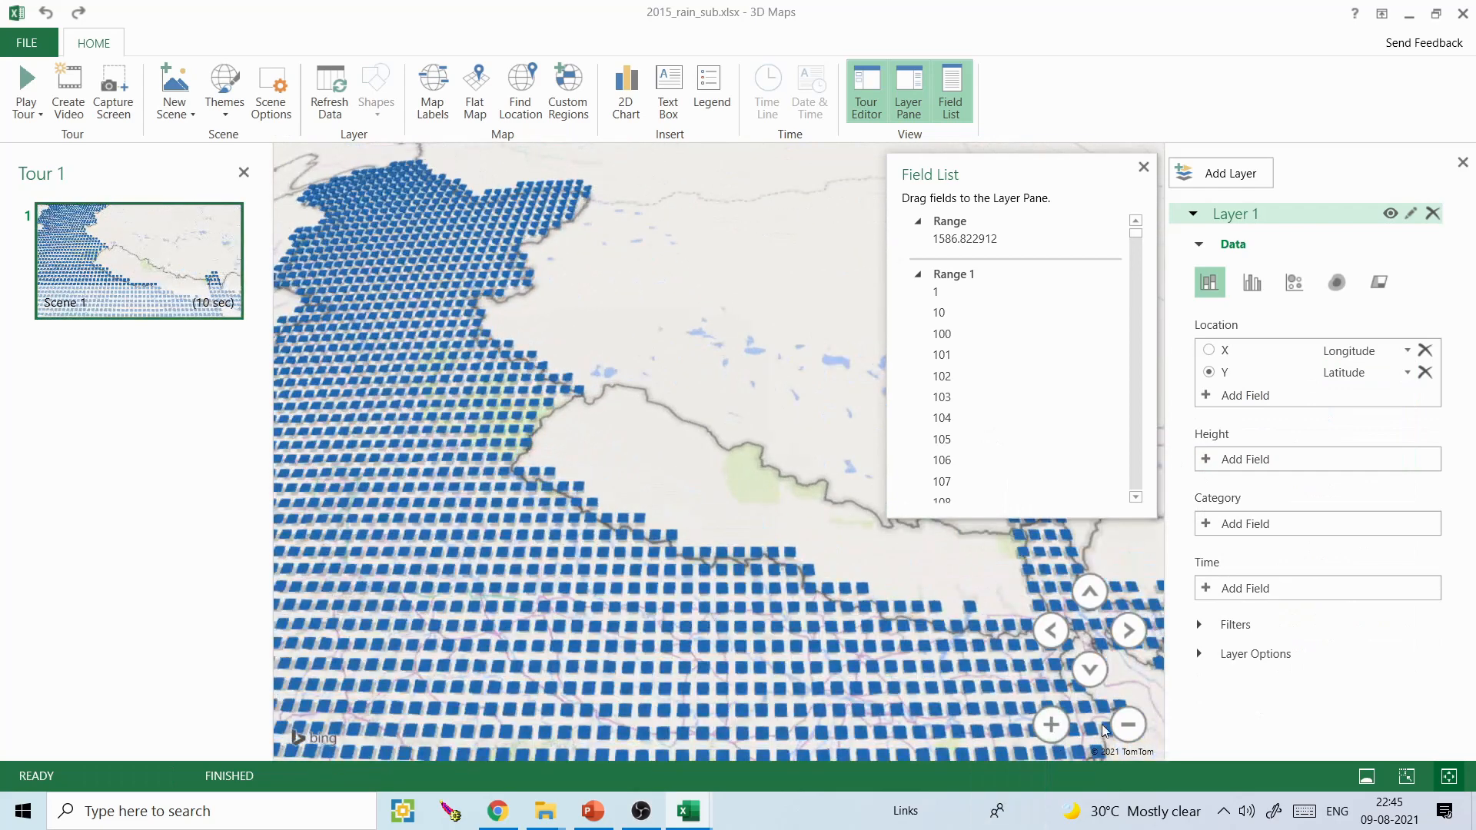
click(1127, 722)
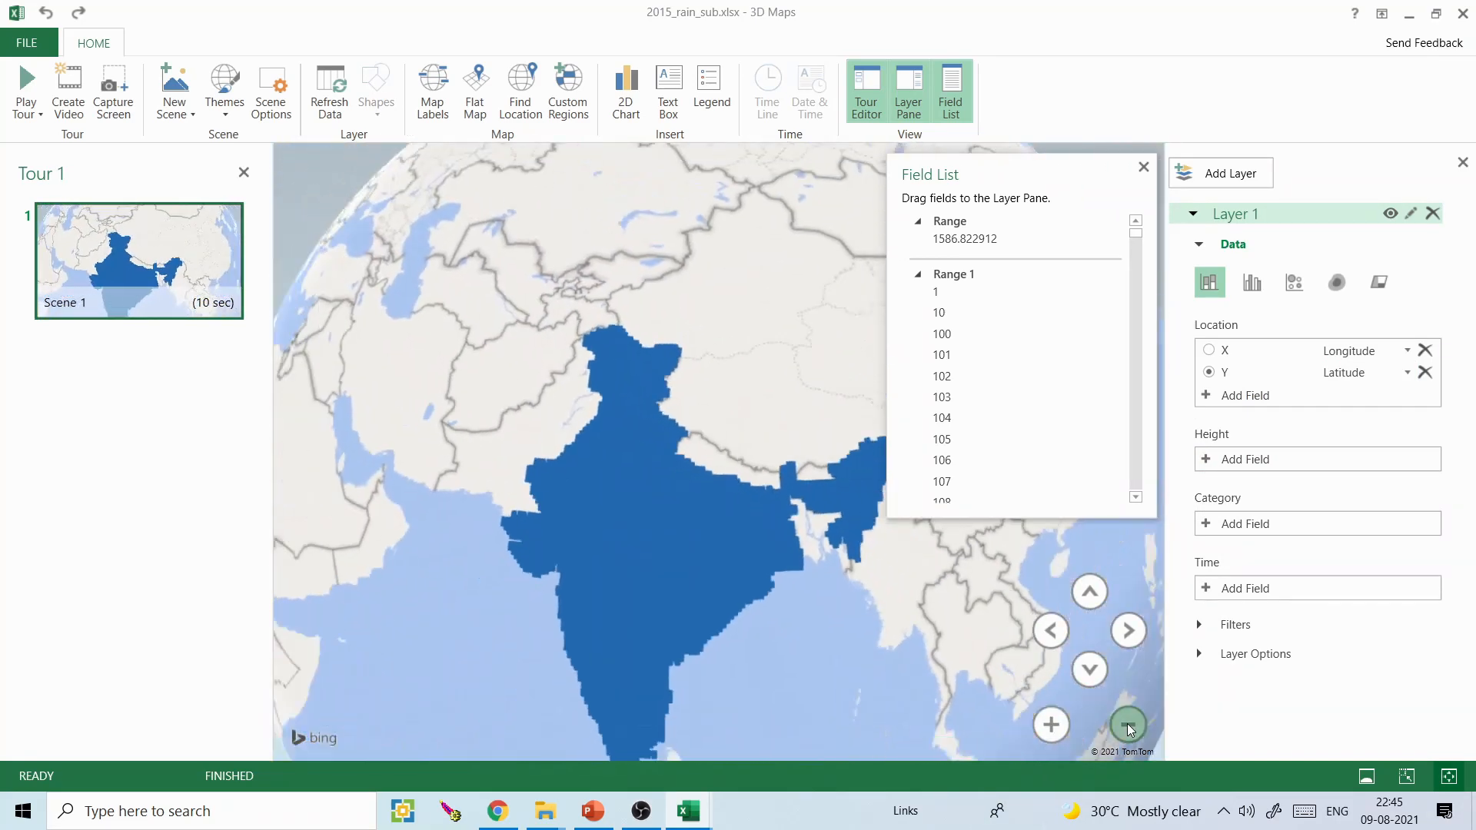
click(1145, 167)
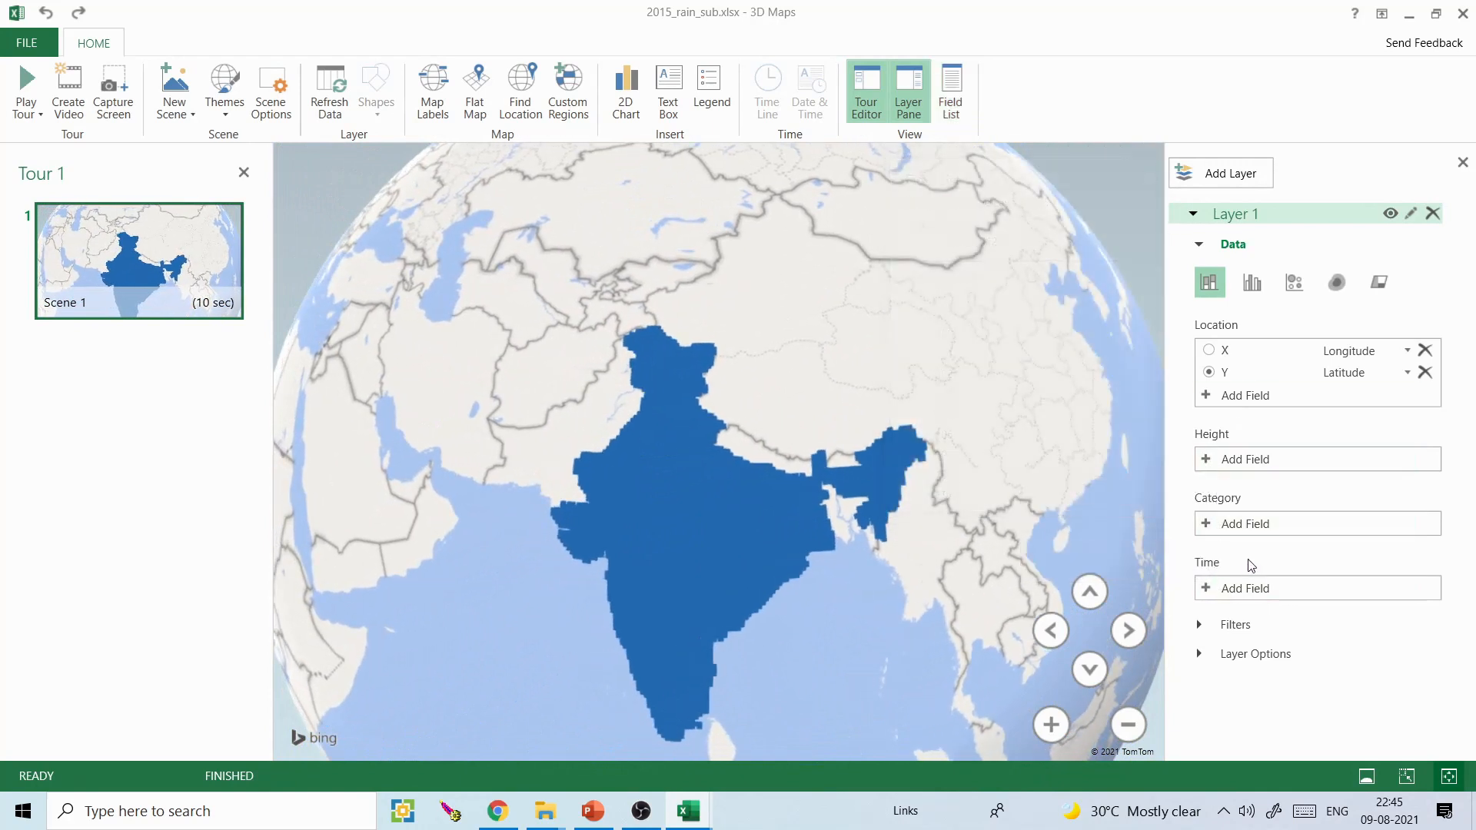
click(1336, 282)
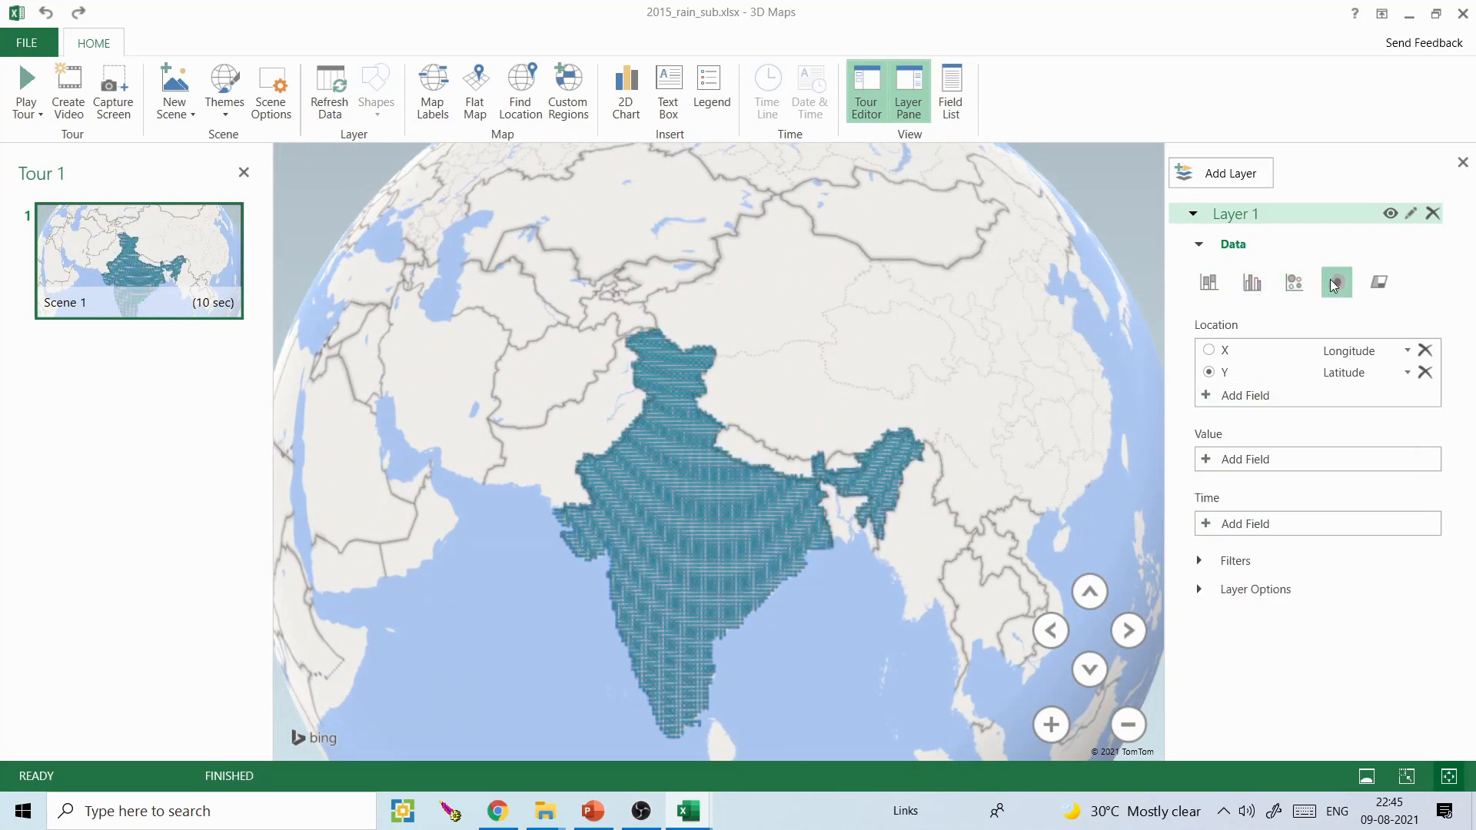
drag(971, 352, 971, 337)
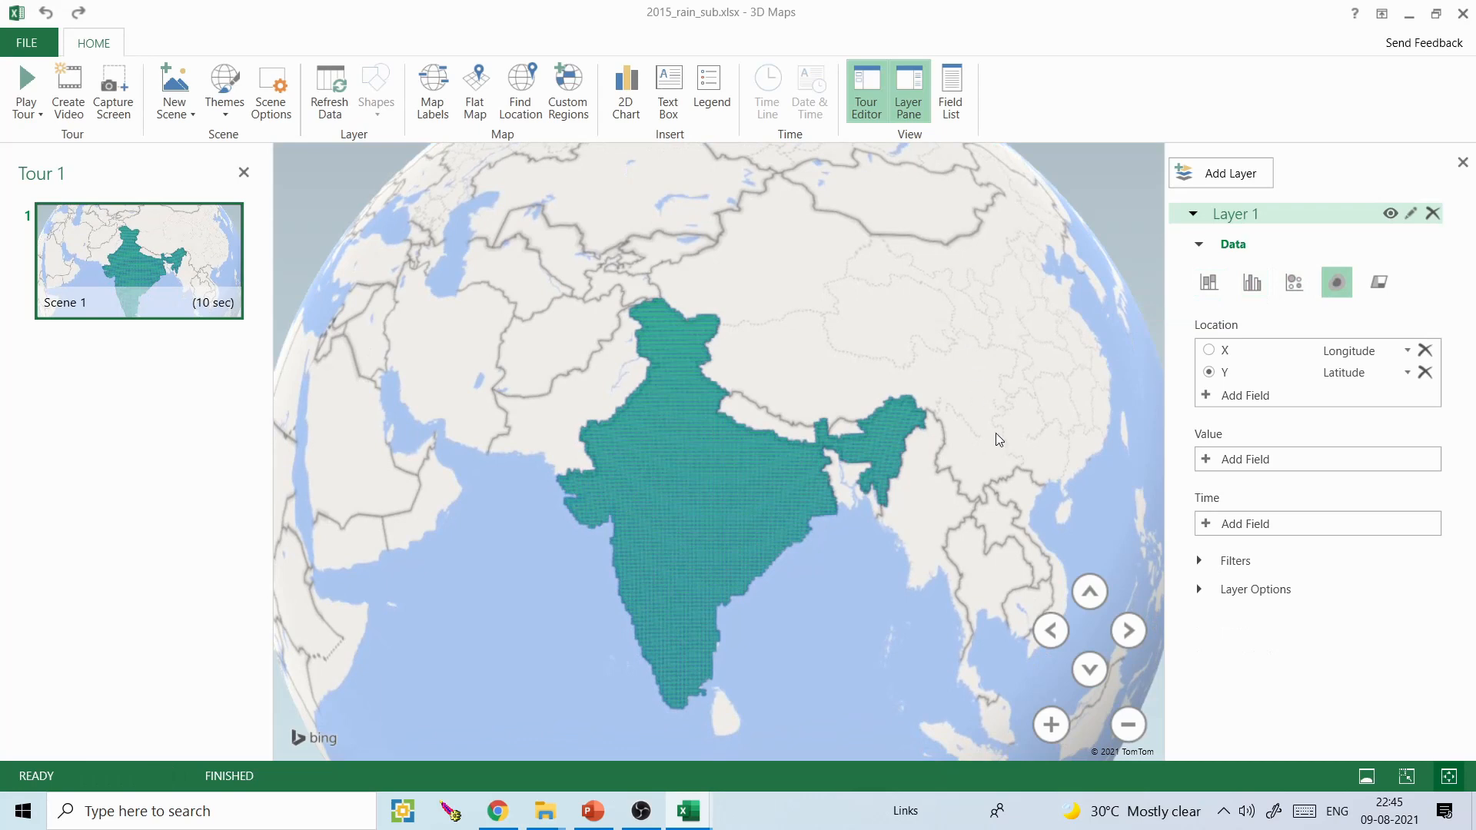
click(475, 91)
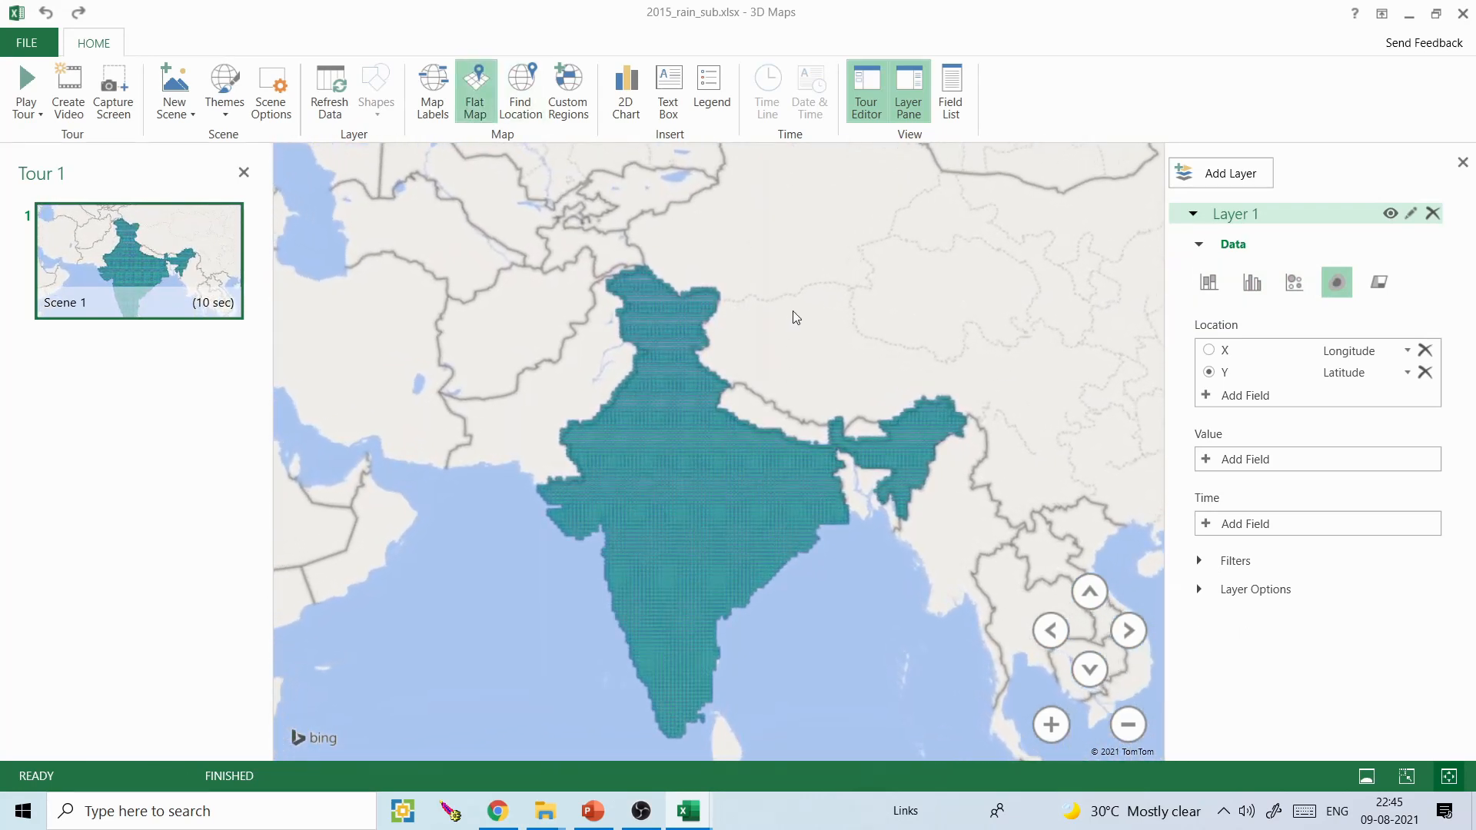
- Add field 1 as the heat map's value and remove it again
click(1207, 460)
drag(1404, 499, 1406, 495)
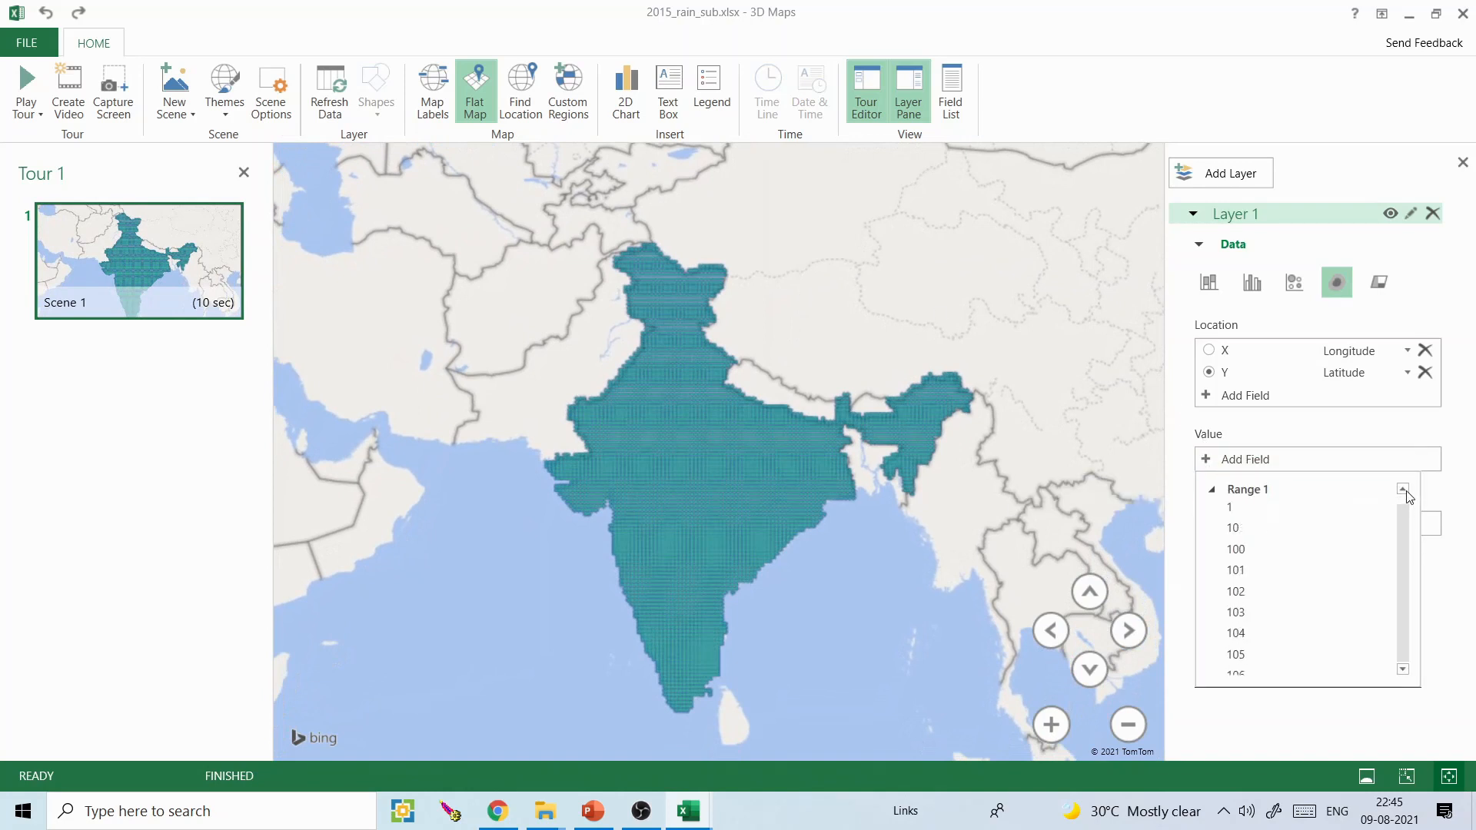
click(1250, 509)
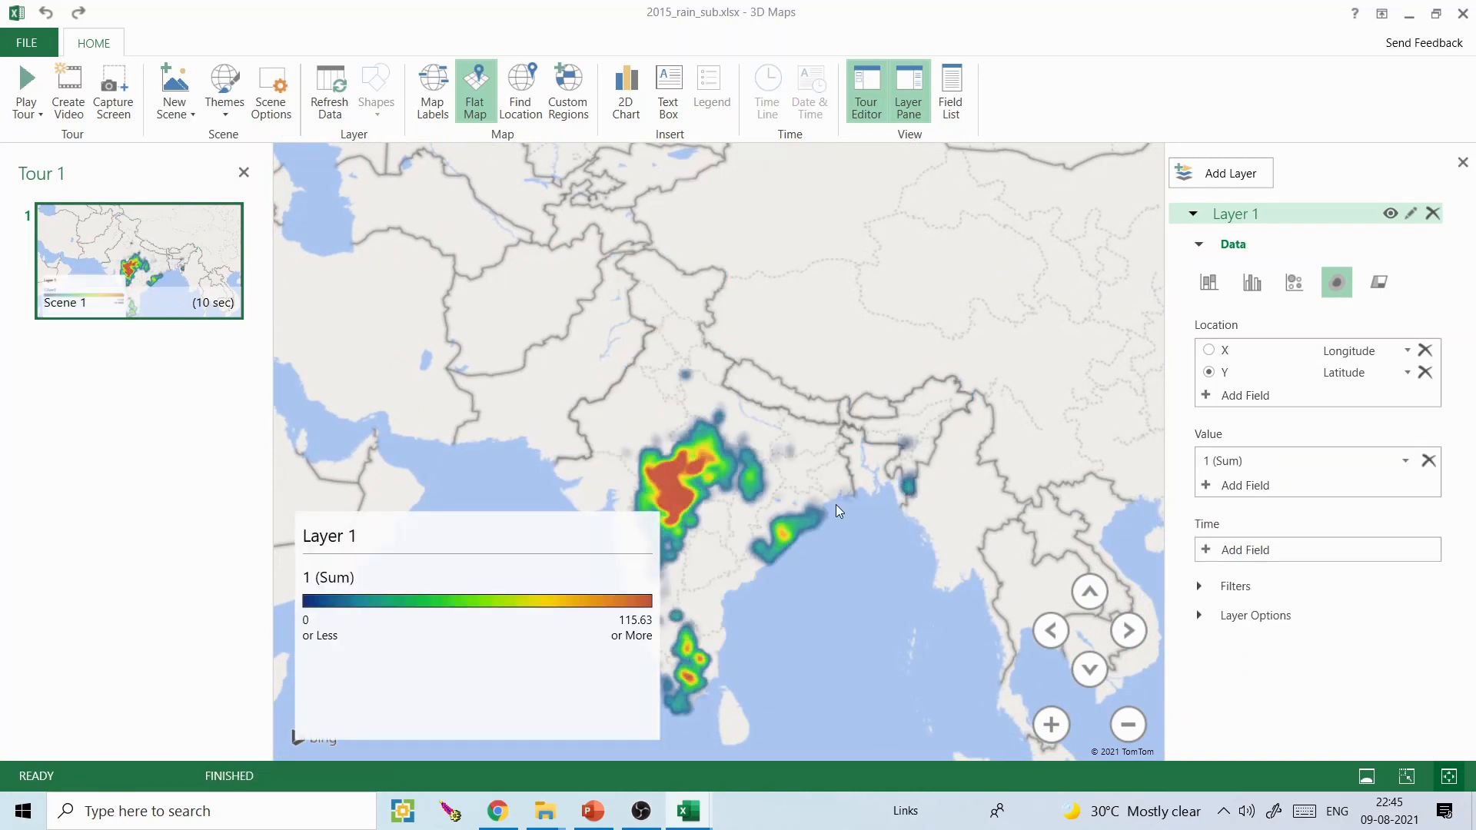
drag(834, 593, 934, 520)
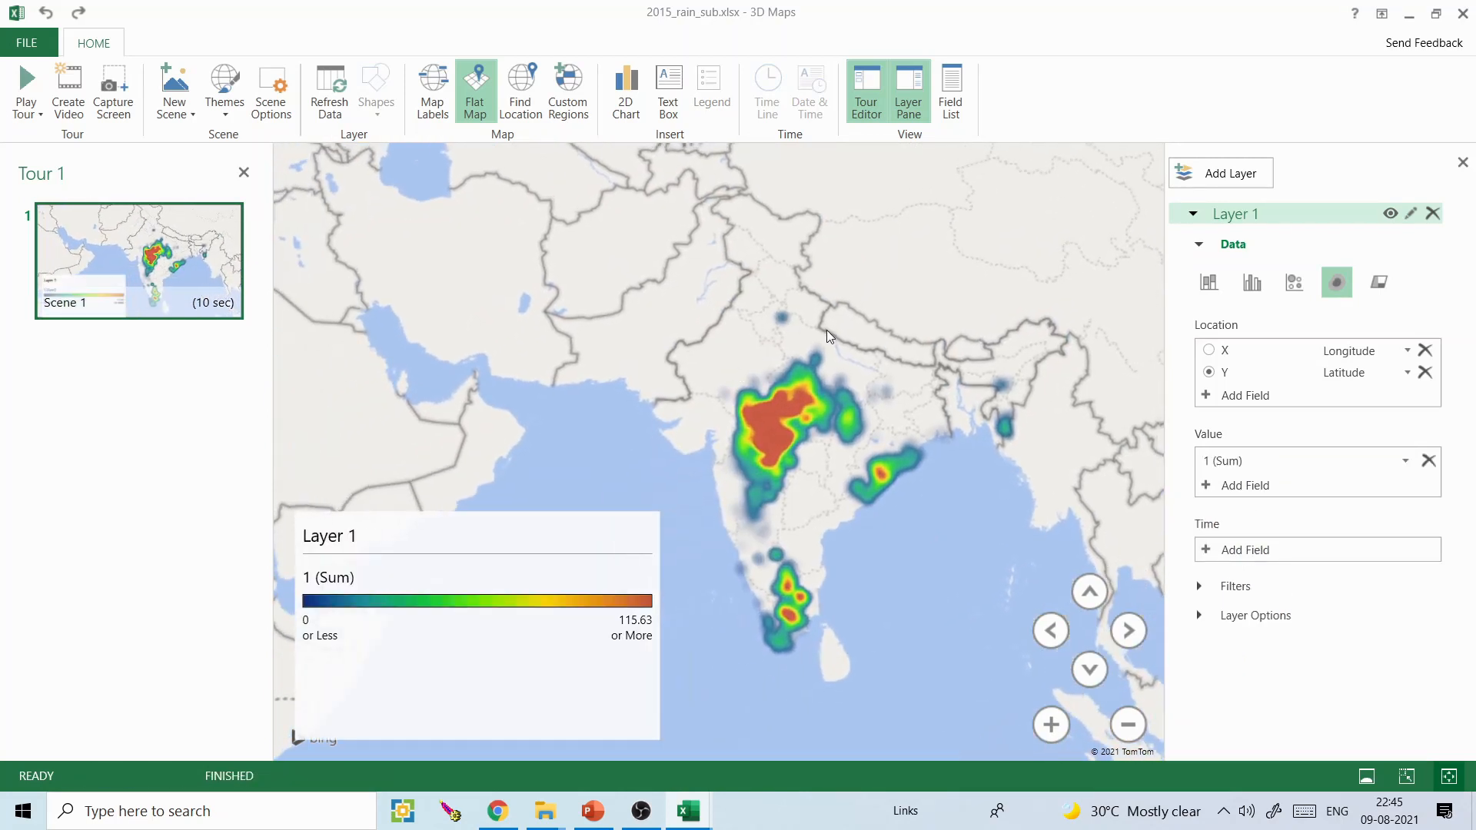
click(639, 540)
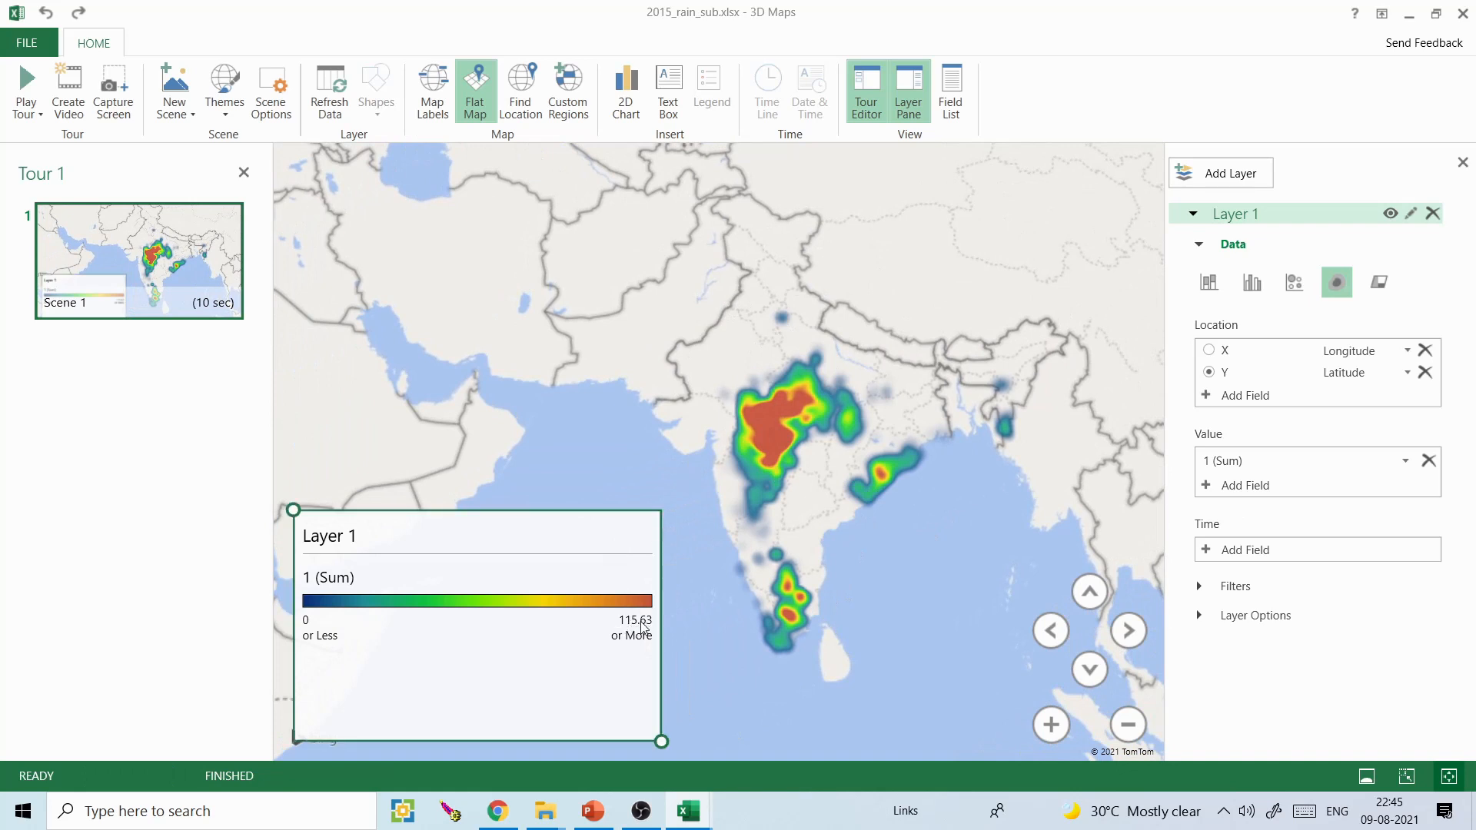
click(1412, 462)
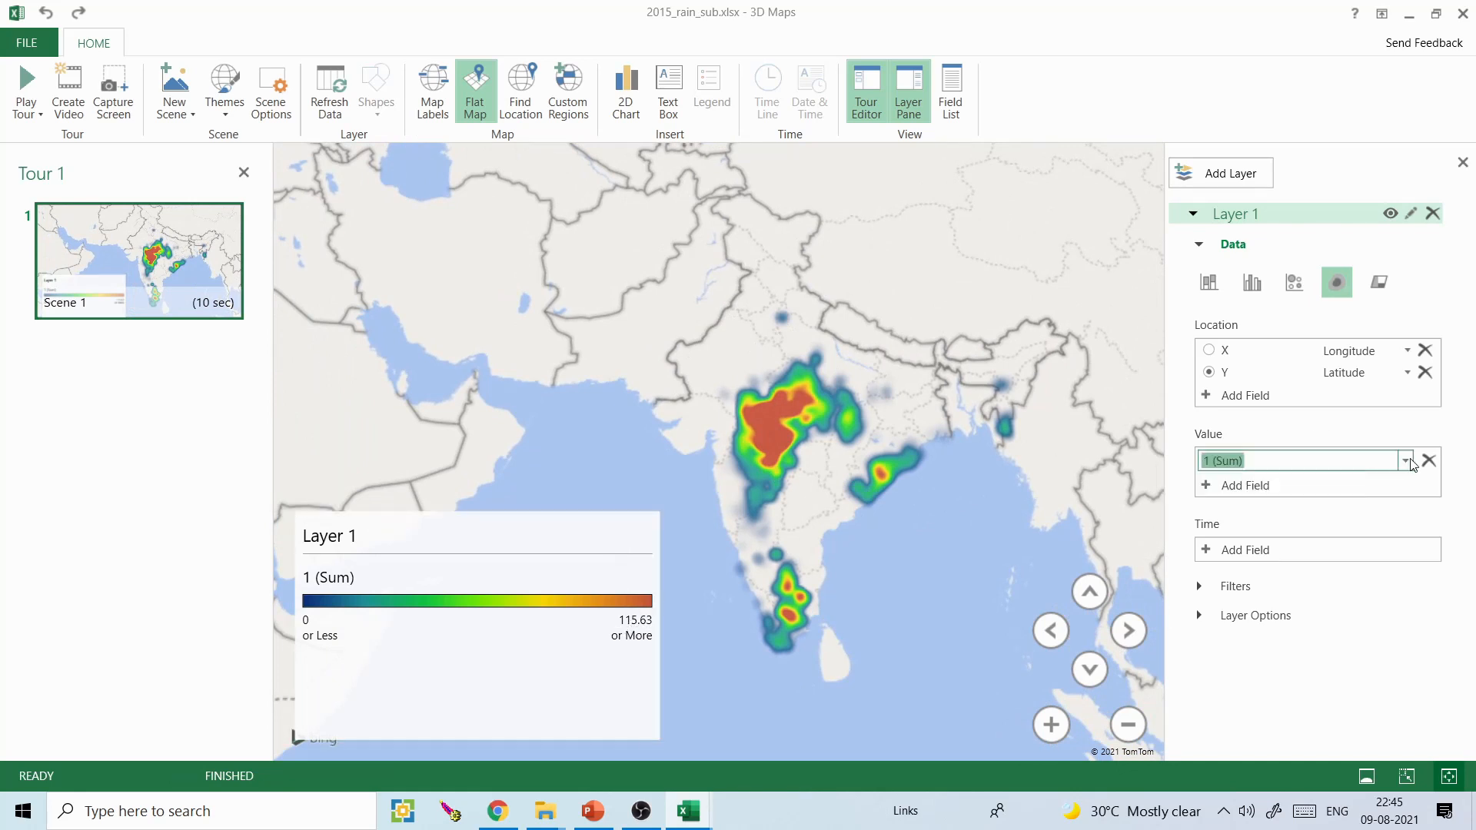
click(1406, 462)
click(1429, 461)
click(1429, 460)
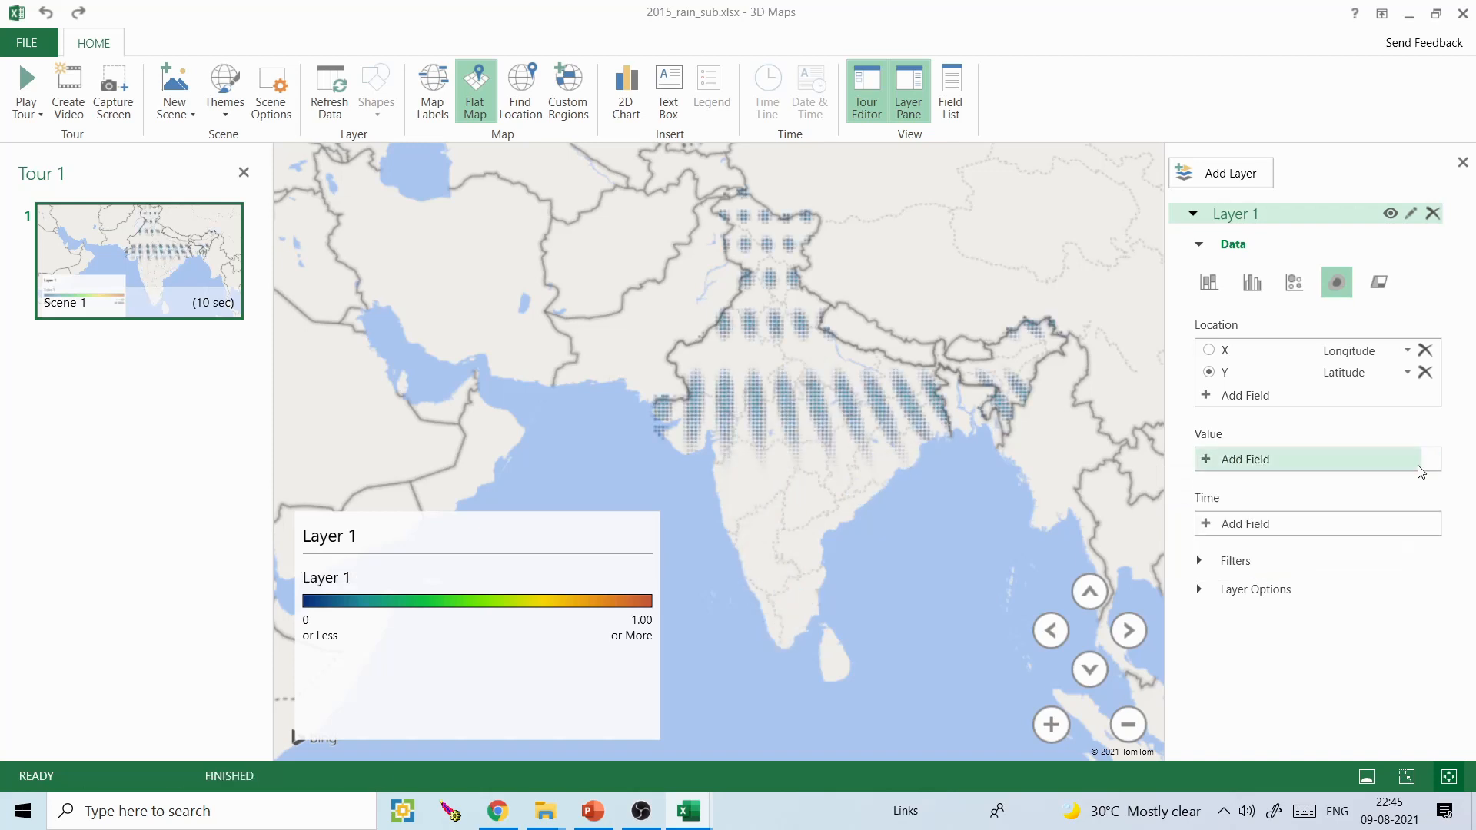
- Add the SUM field as the heat map's value
click(1209, 460)
drag(1405, 533, 1411, 680)
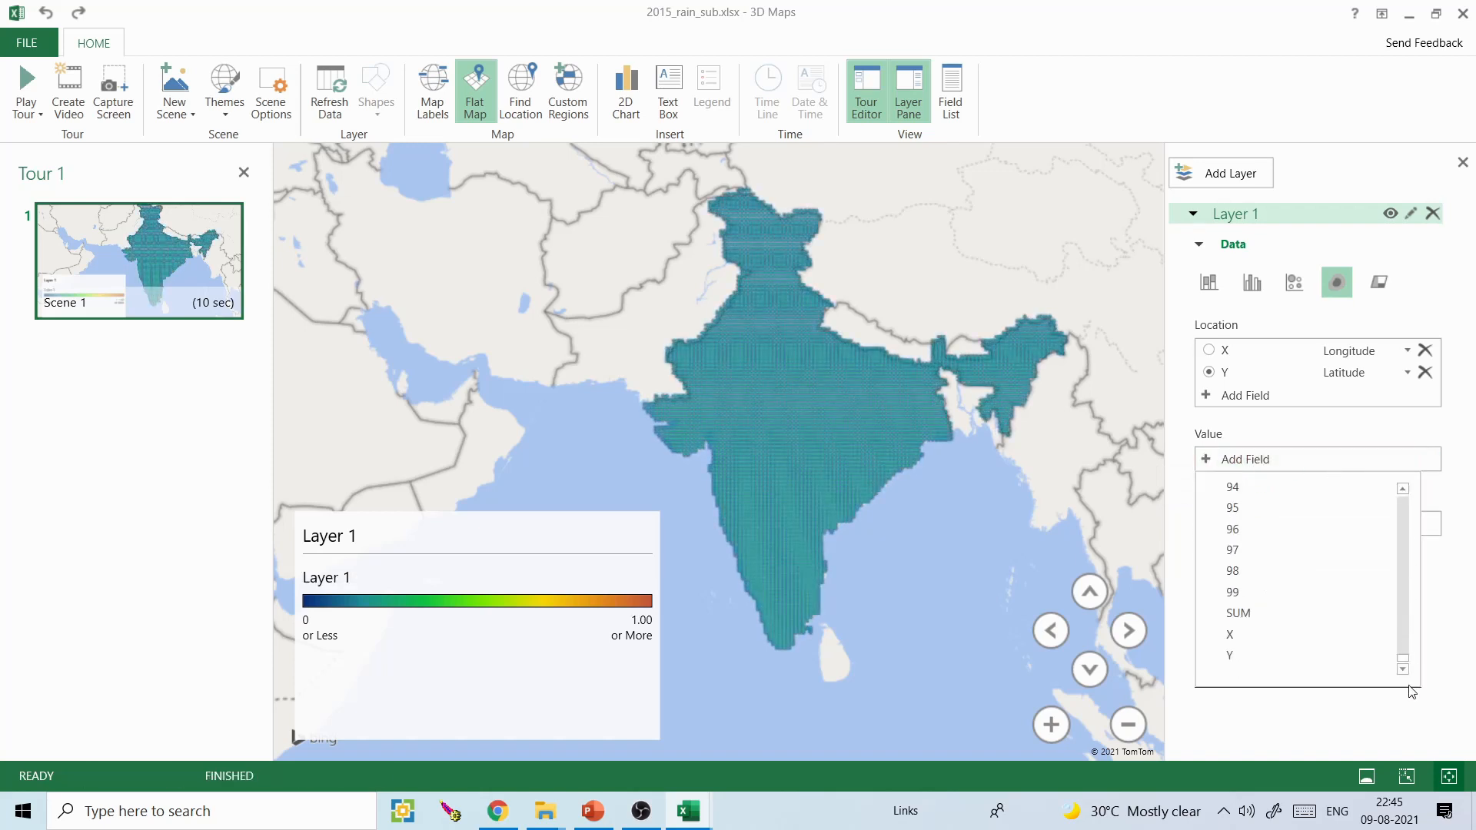
click(1280, 611)
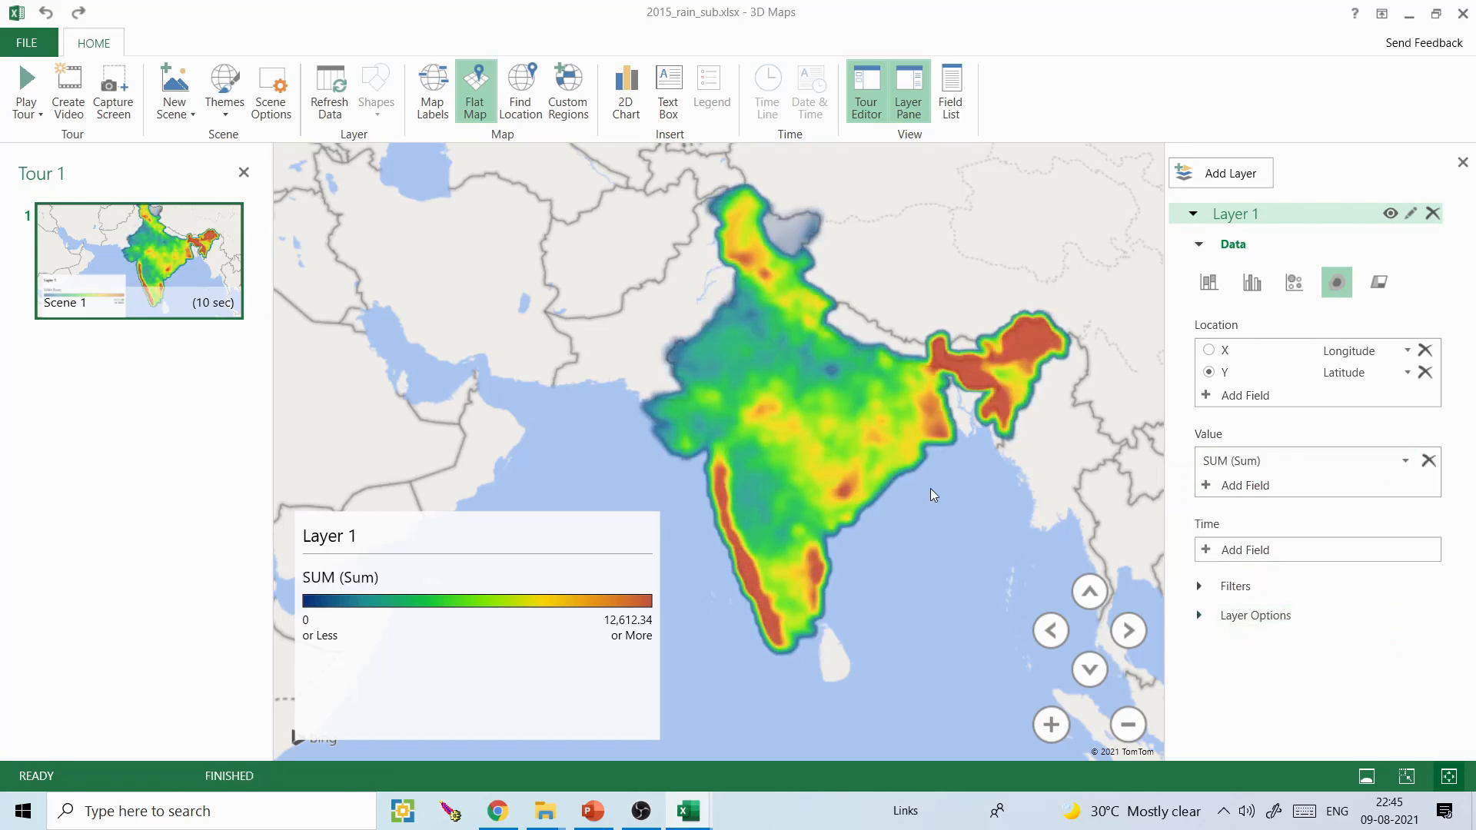
drag(917, 478, 893, 492)
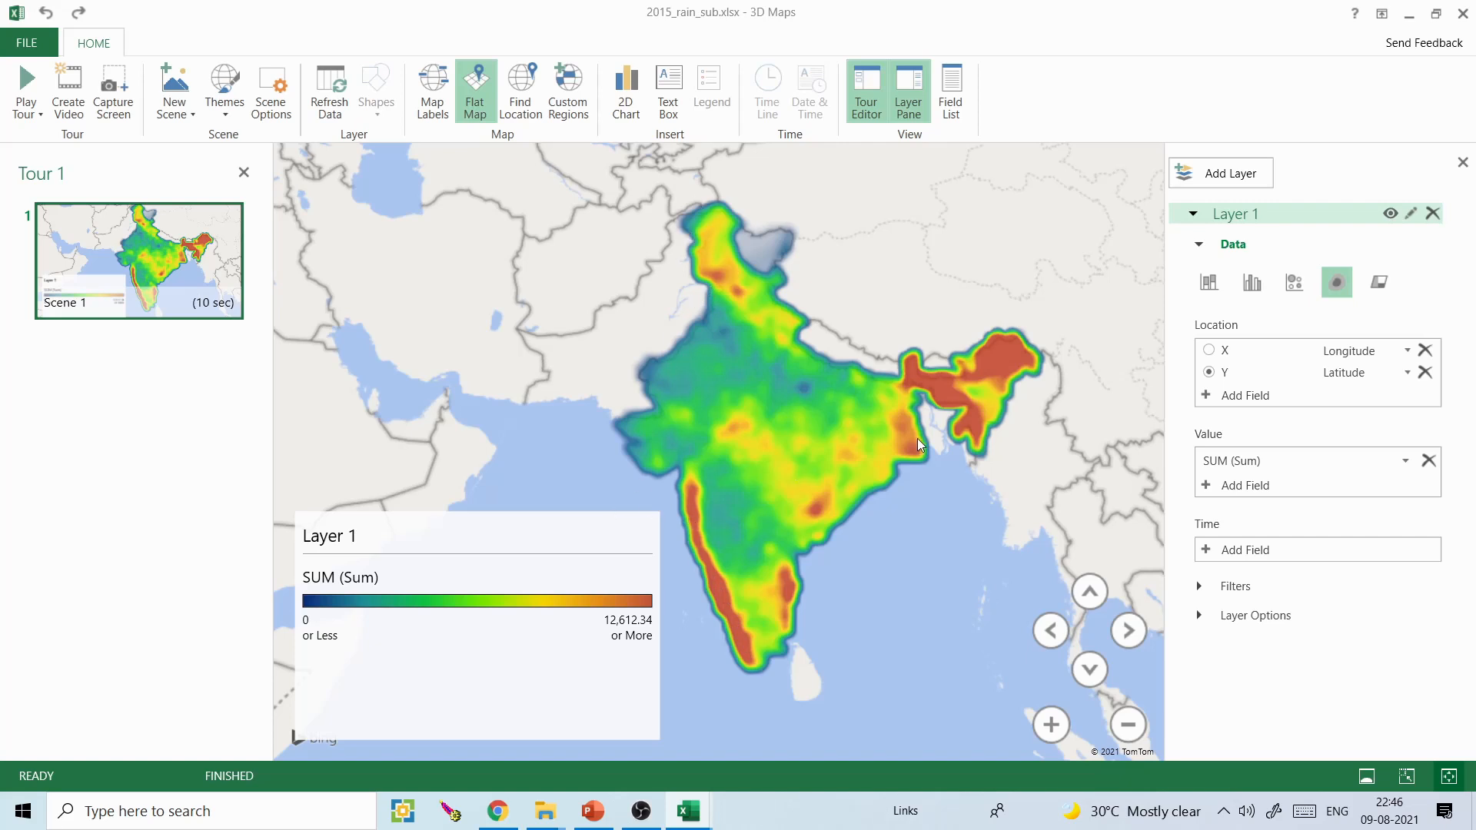
- Set Layer 1's color scale to 93% and radius of influence to 117%, and make the map legend slightly narrower
click(1203, 615)
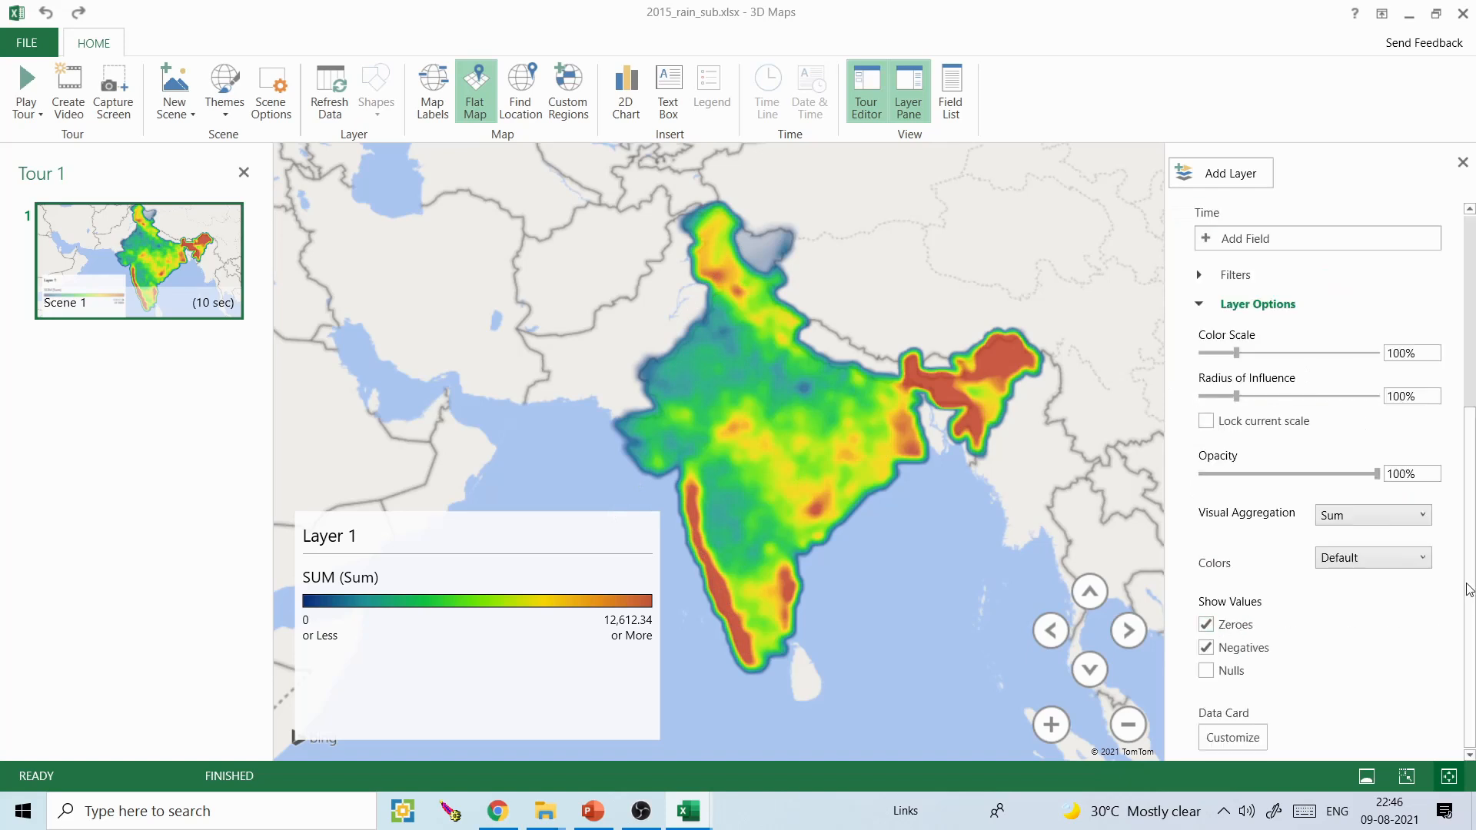
mouse_move(1237, 396)
mouse_down()
mouse_move(1258, 354)
mouse_move(1234, 353)
mouse_move(1242, 396)
mouse_up()
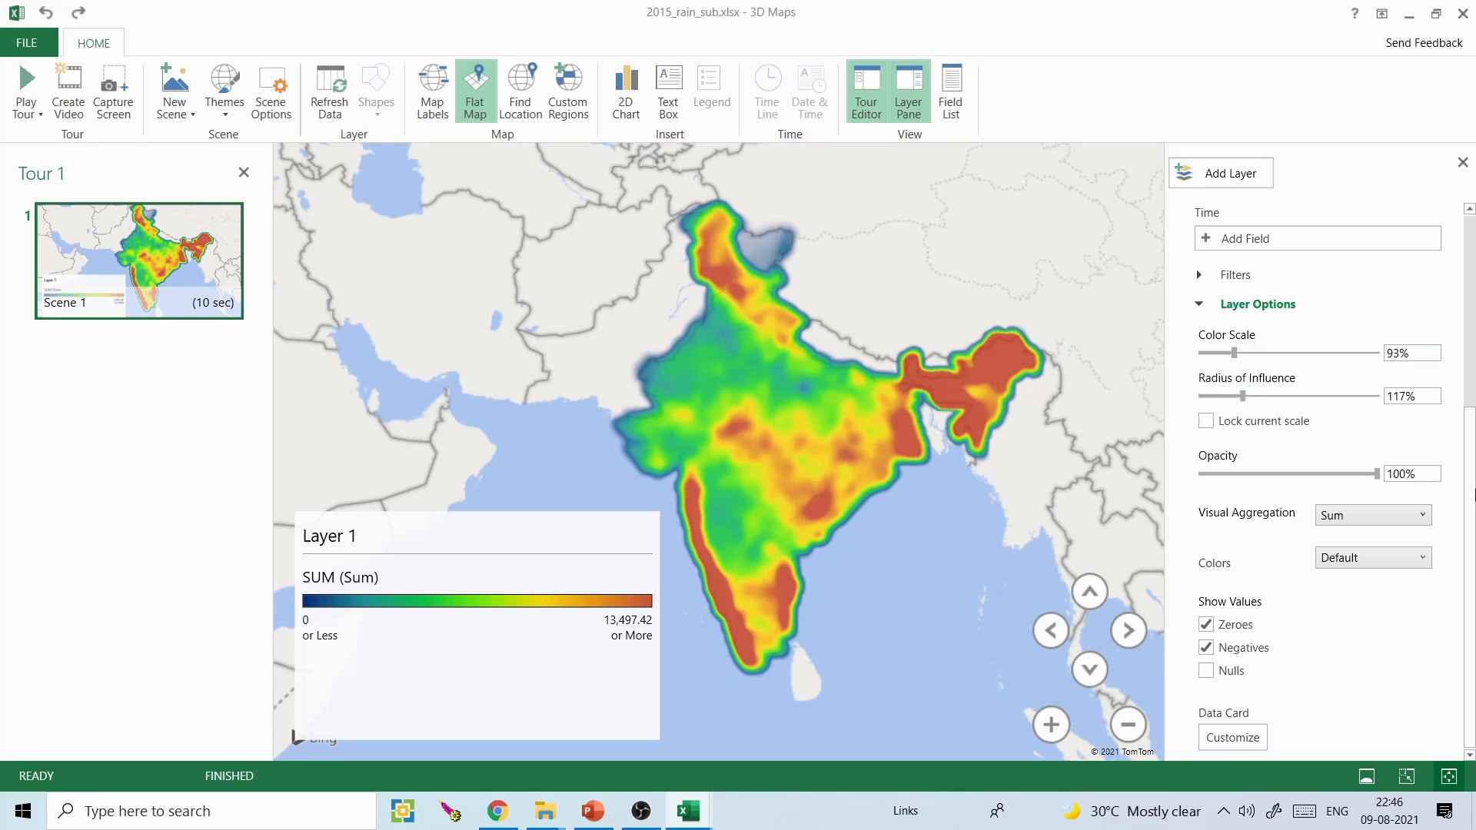
scroll(1330, 456, up, 4)
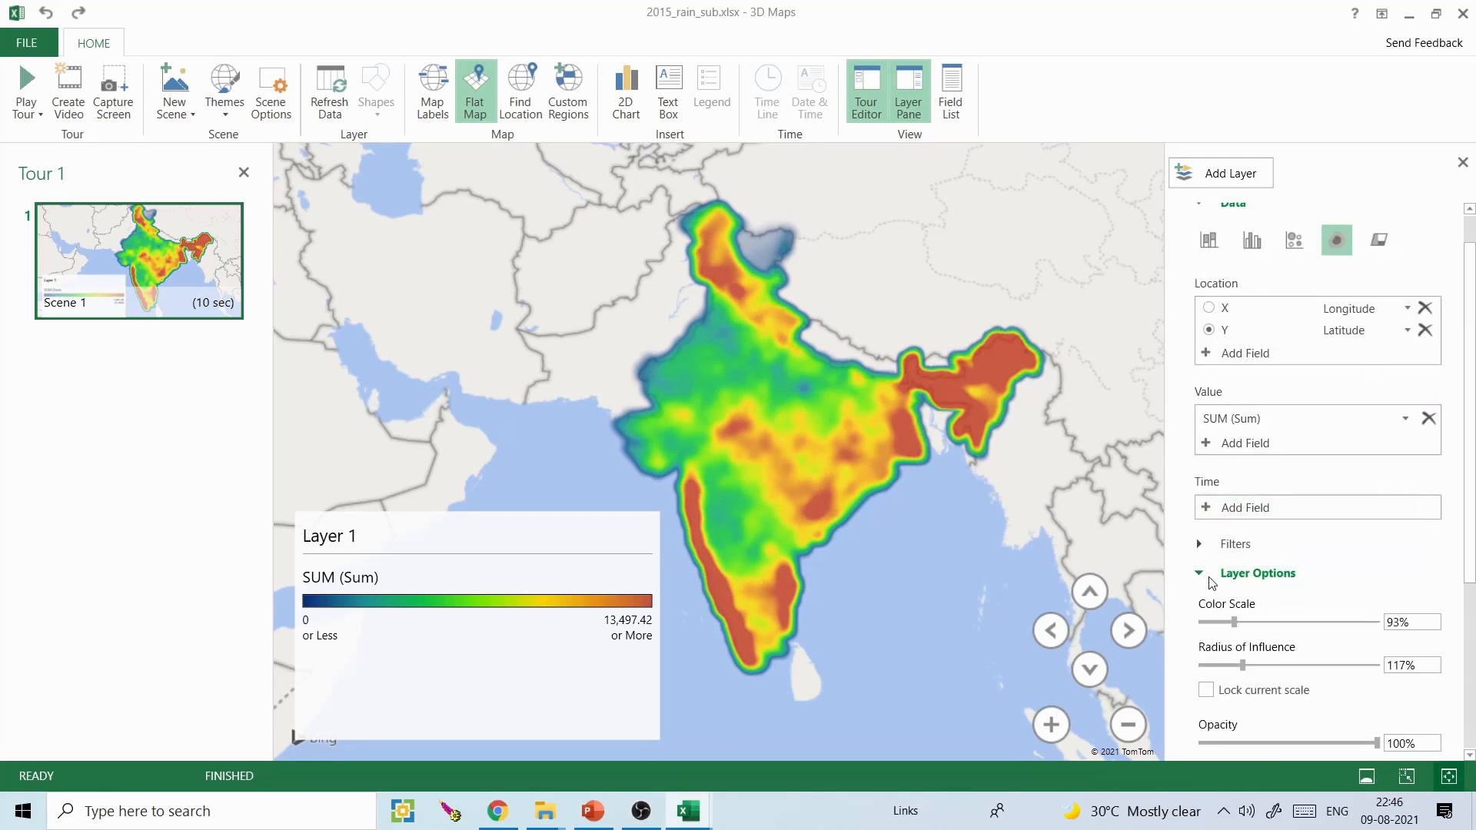
click(1201, 575)
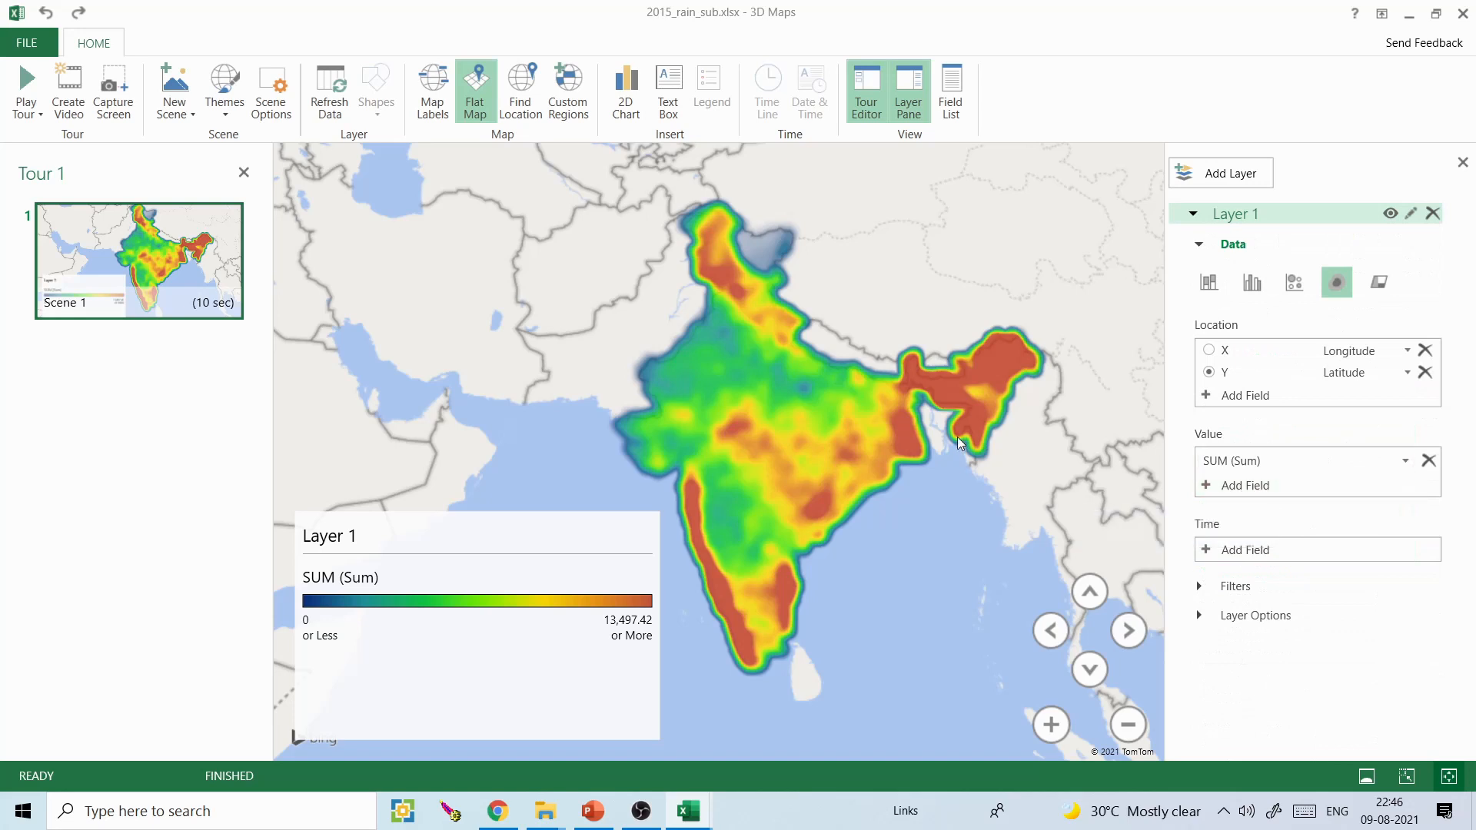
click(632, 738)
drag(661, 742, 609, 738)
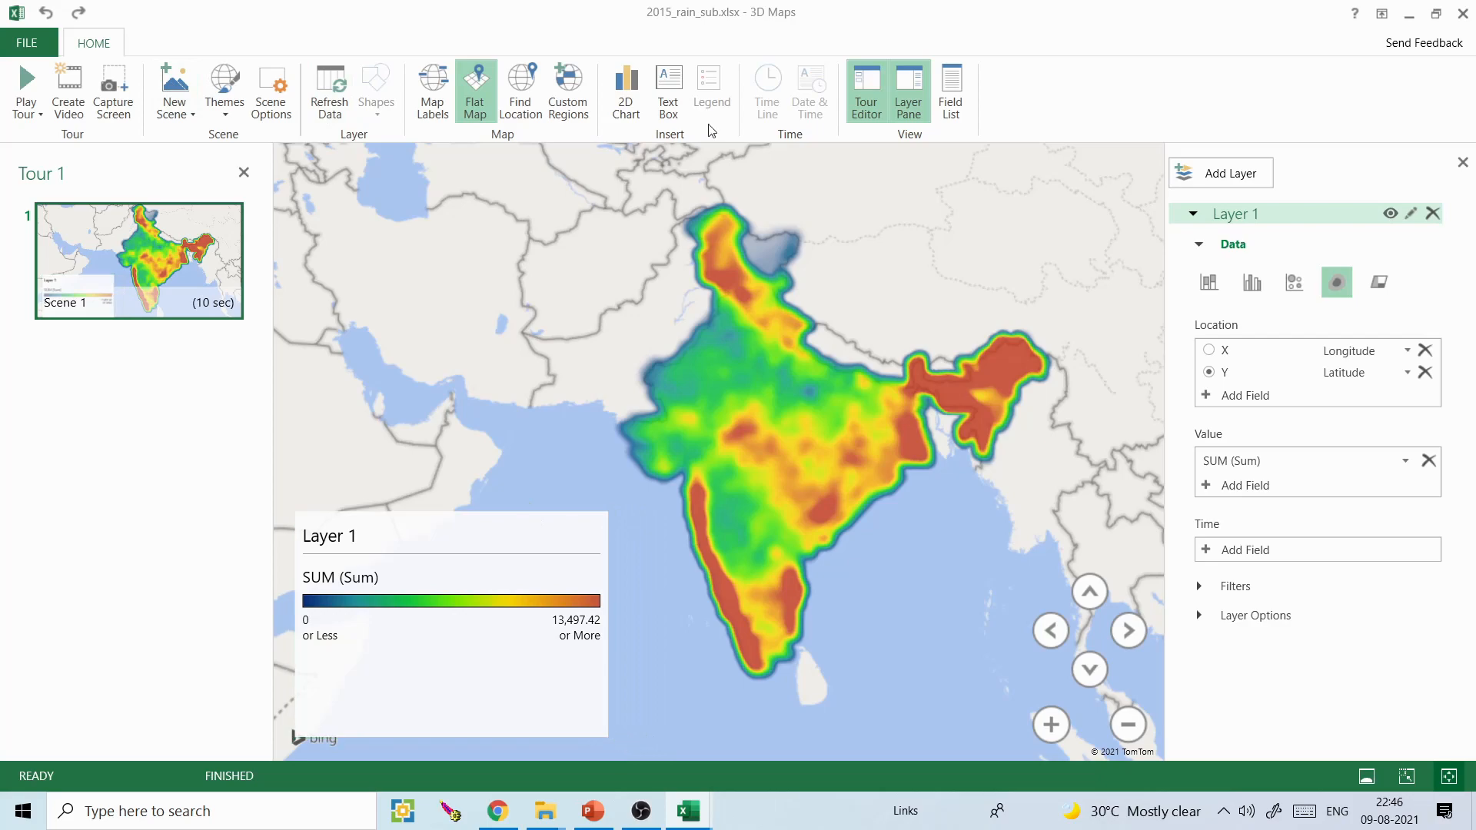
- Add a text box to the map with the title "Rainfall Heat map - 2015"
click(667, 111)
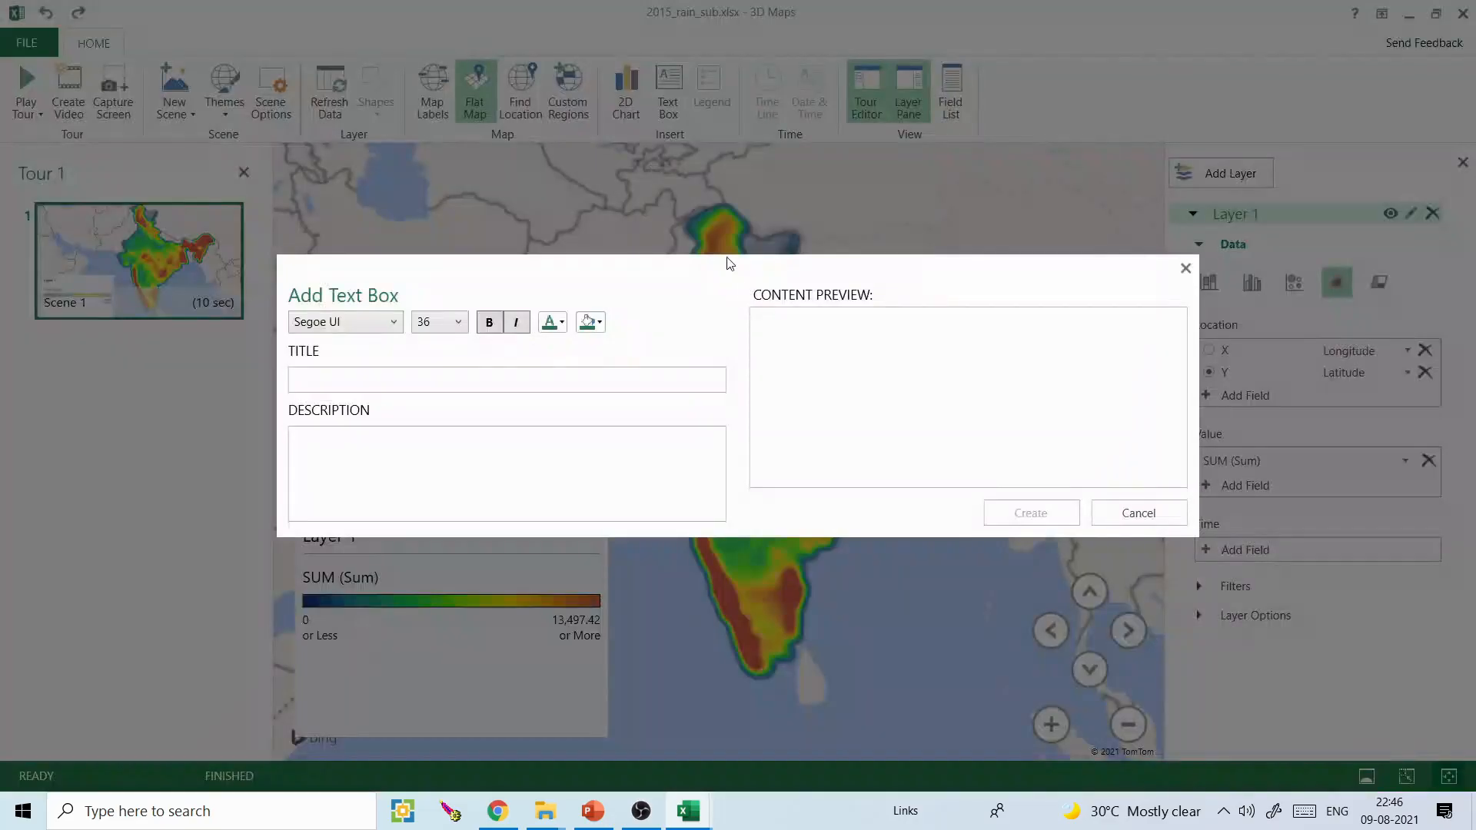
text(fwi)
drag(323, 383, 283, 385)
text(Rainfal)
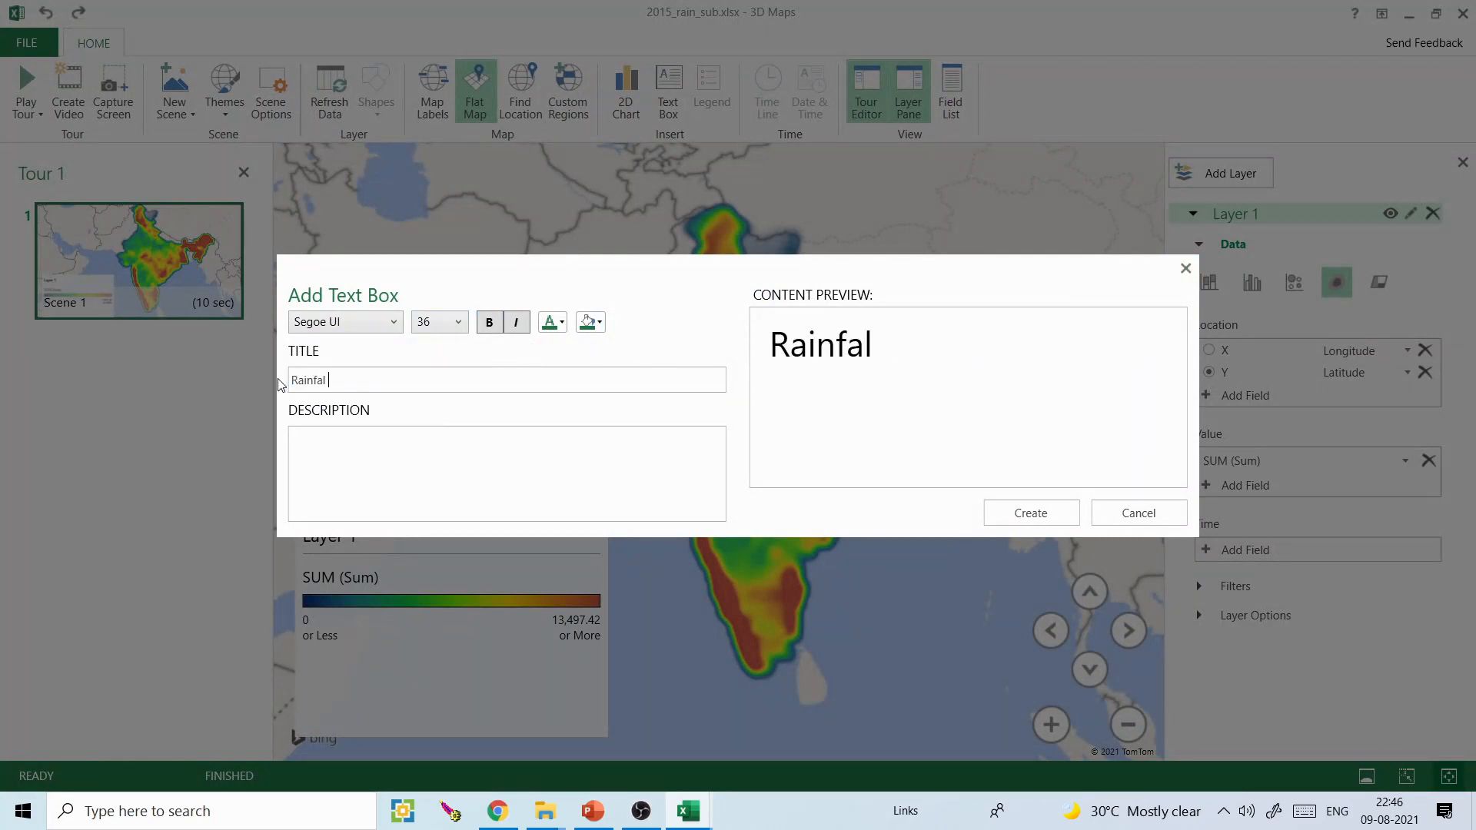
text(l Heat map)
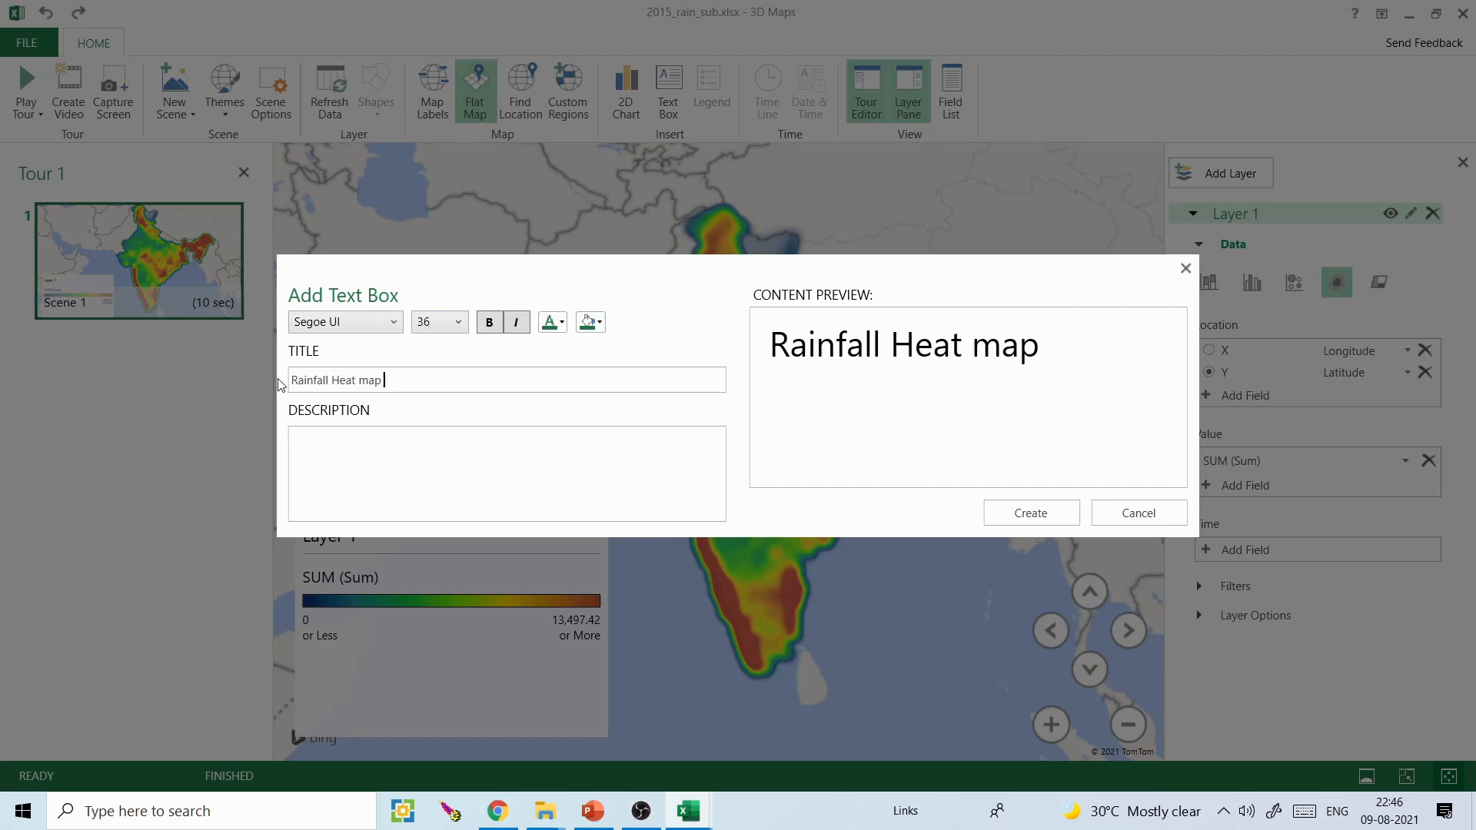
text( - 2015)
click(1063, 516)
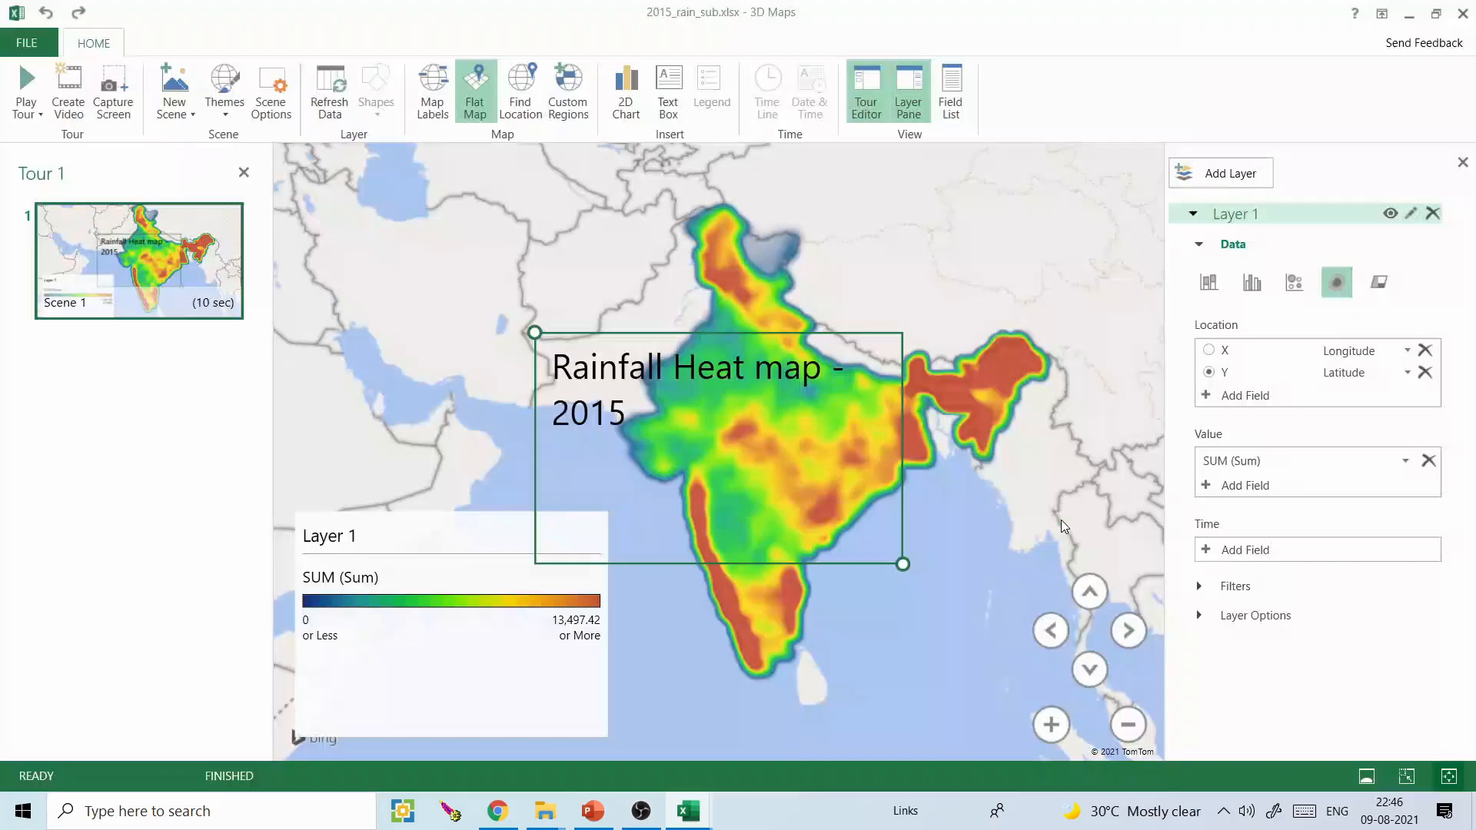
- Widen and flatten the text box so the title fits on one line, and move it above India at the map's upper edge
mouse_move(904, 565)
drag(903, 566, 1042, 414)
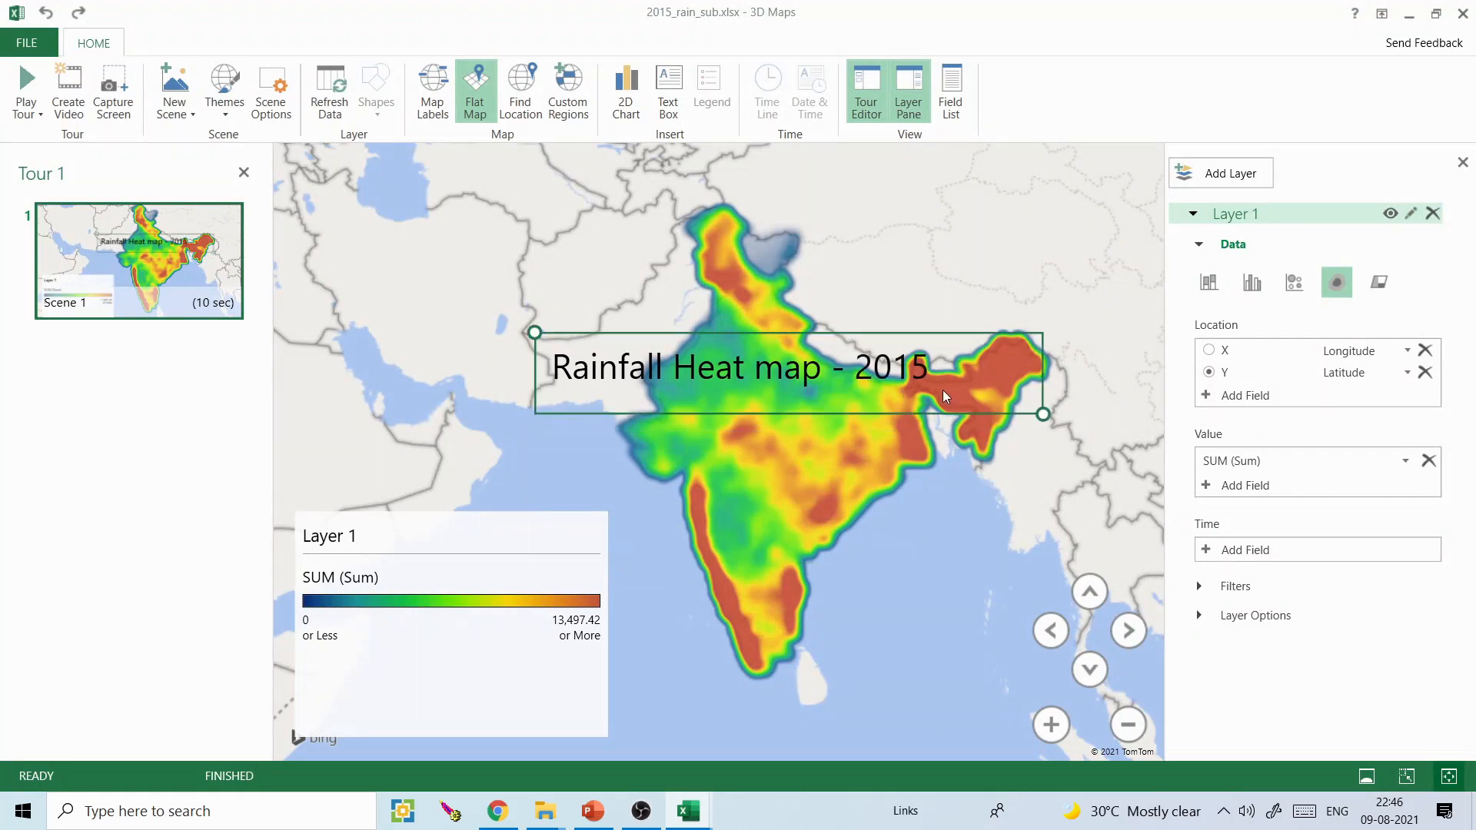
drag(943, 389, 921, 198)
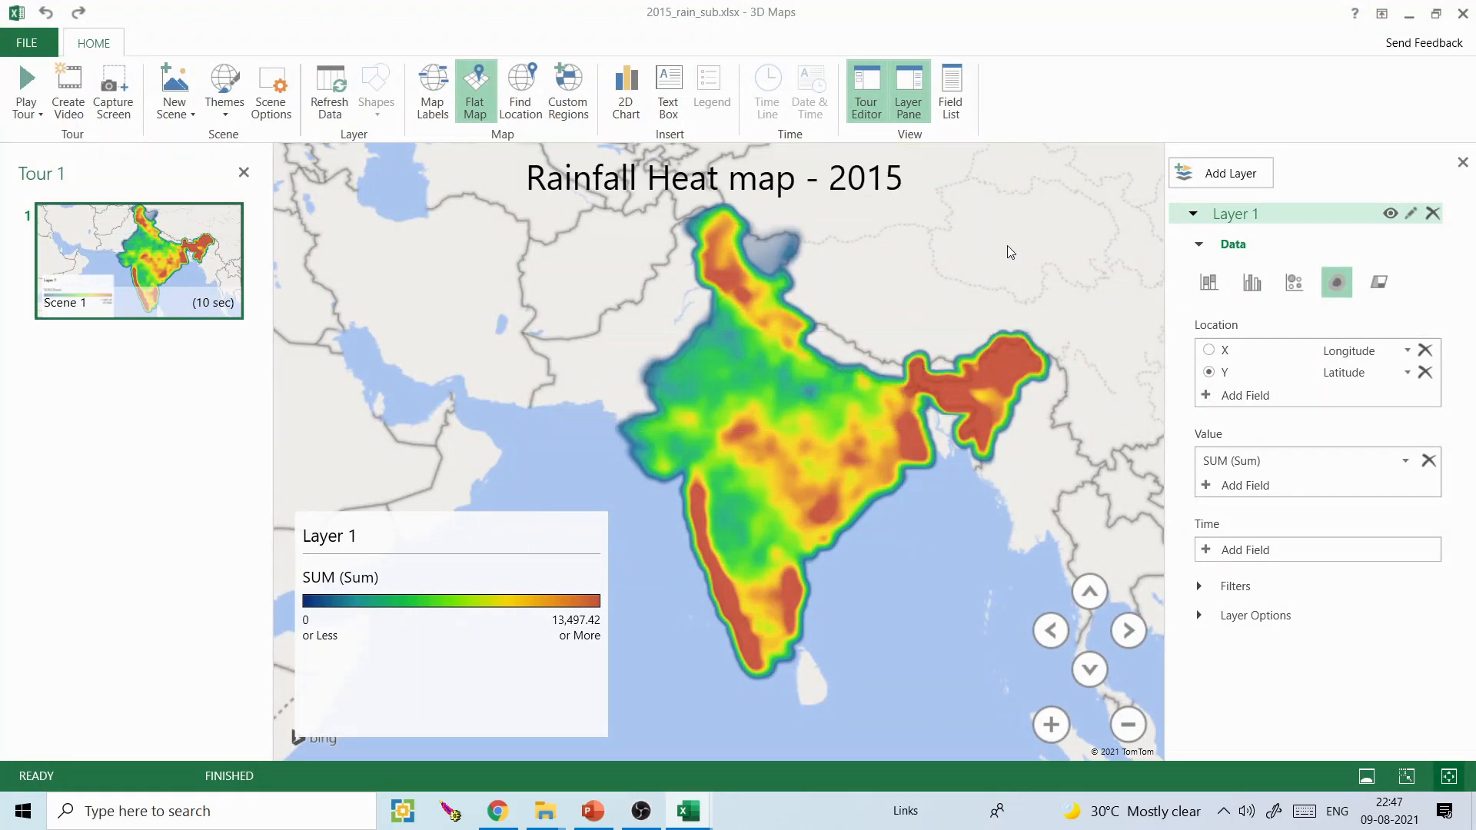
- Capture the rainfall map and paste it onto a new slide after slide 1 in the PowerPoint presentation, returning to 3D Maps
drag(841, 335, 828, 345)
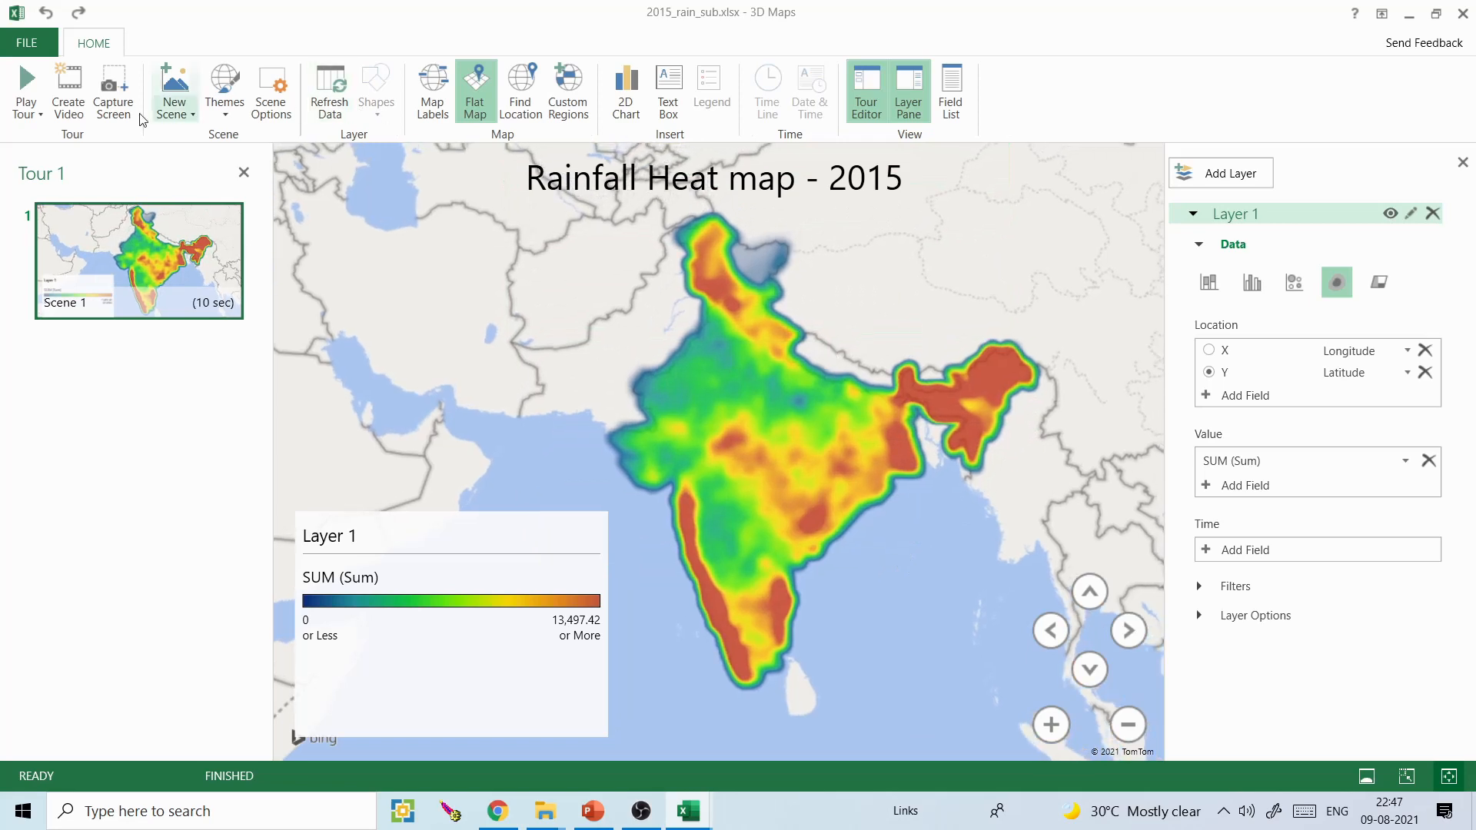
click(108, 93)
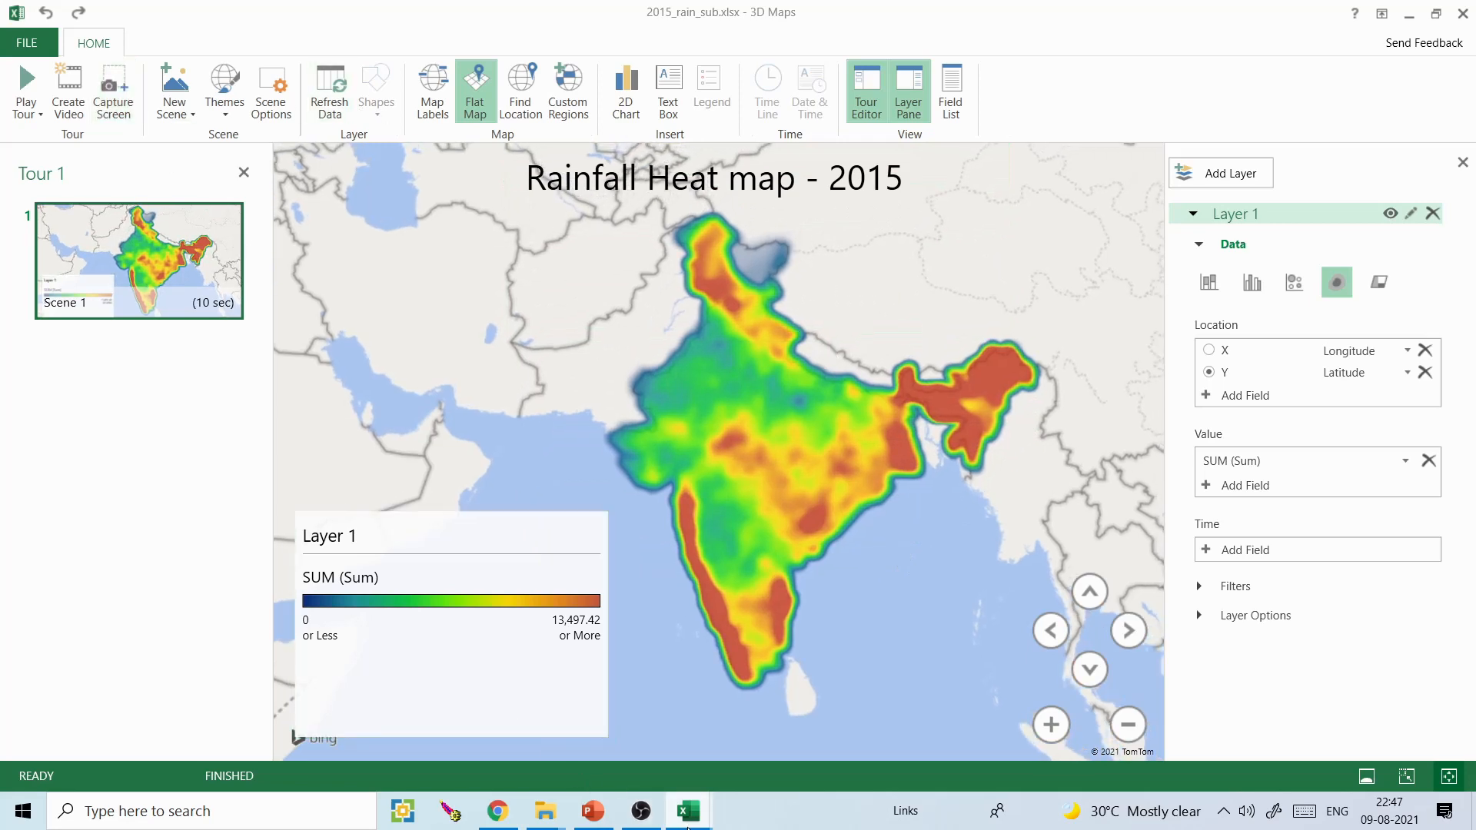
mouse_move(687, 829)
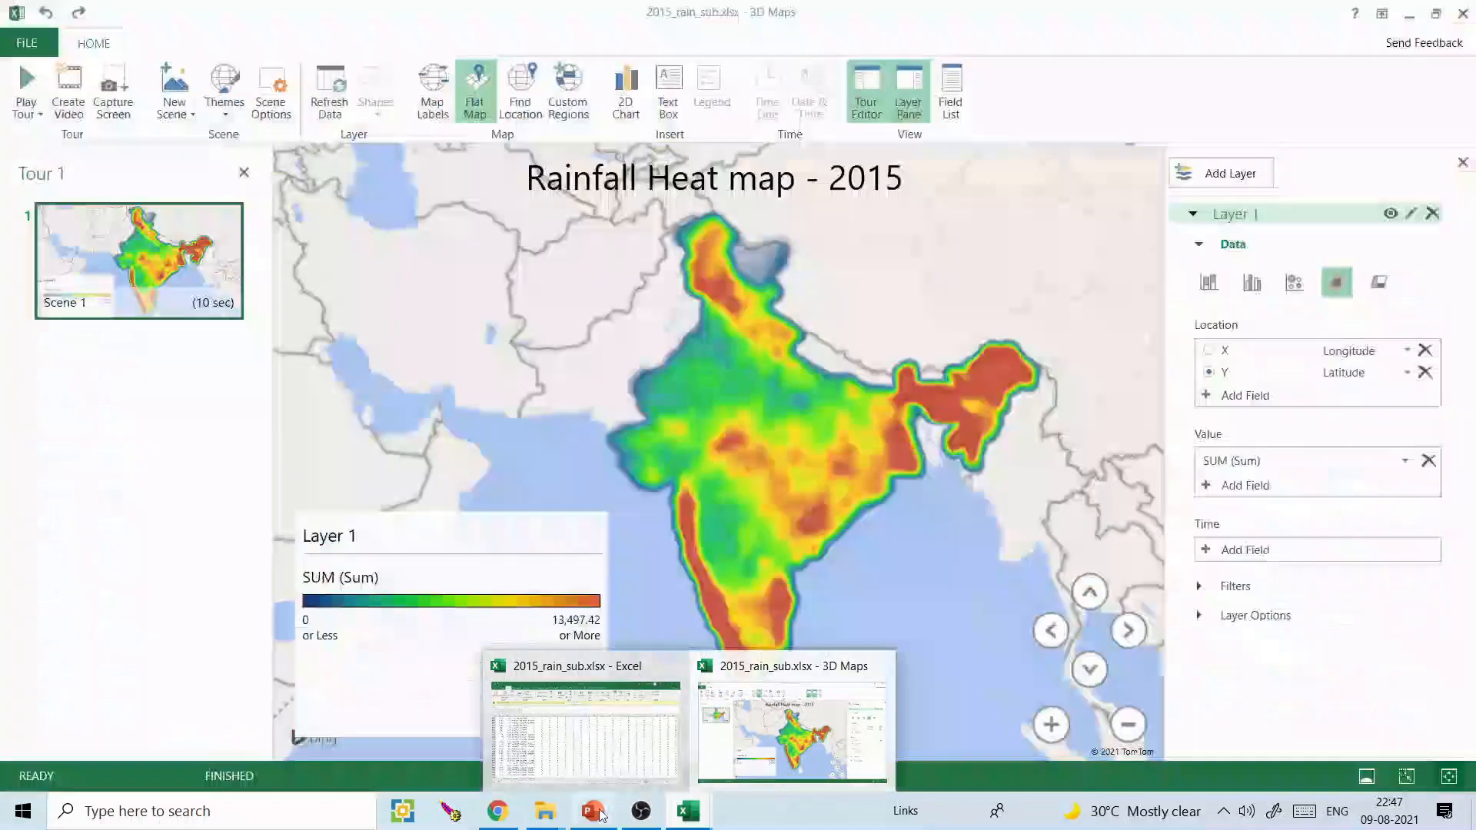
click(593, 811)
click(155, 235)
key(ctrl+m)
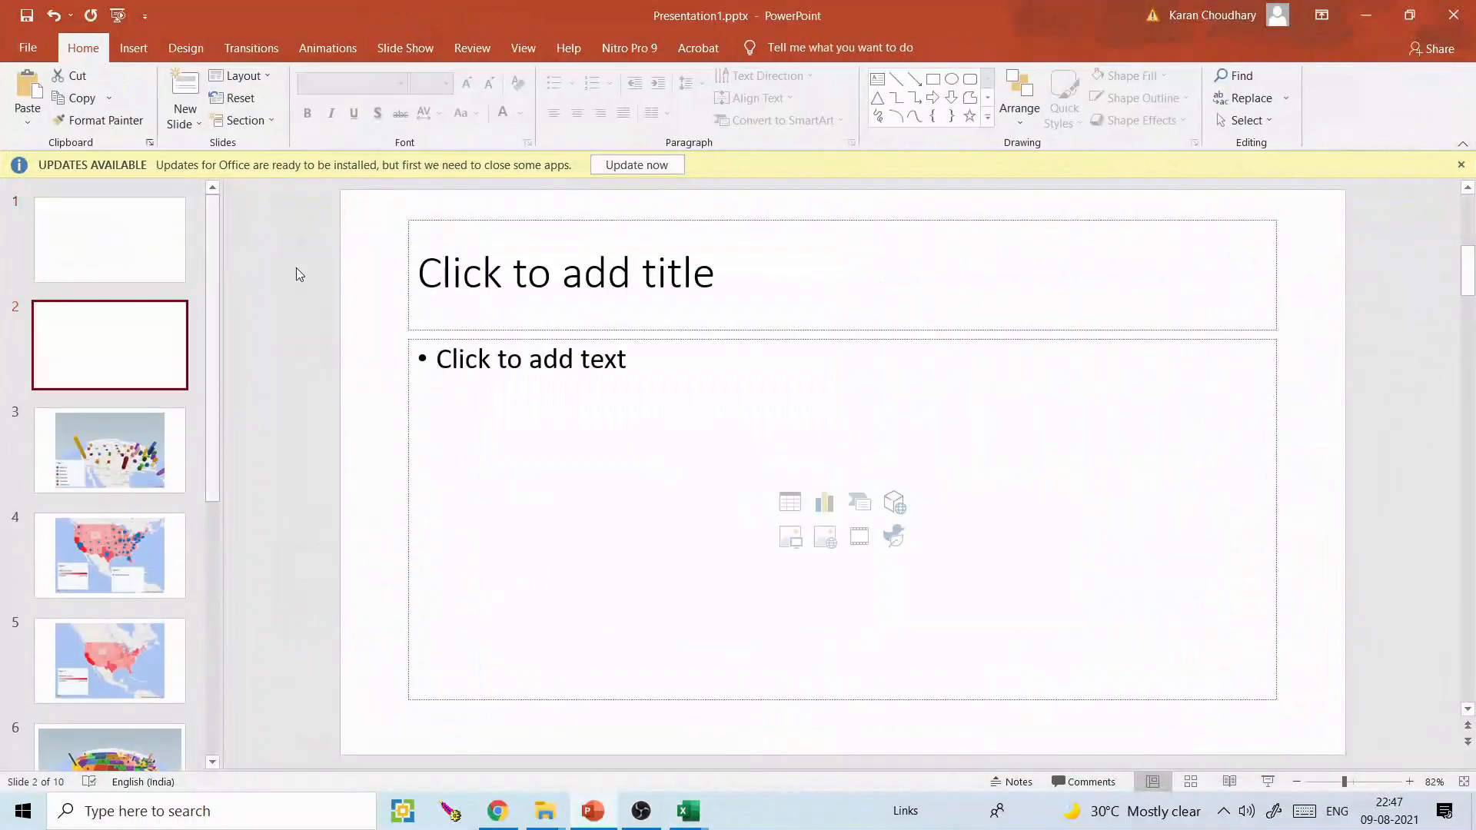
key(ctrl+v)
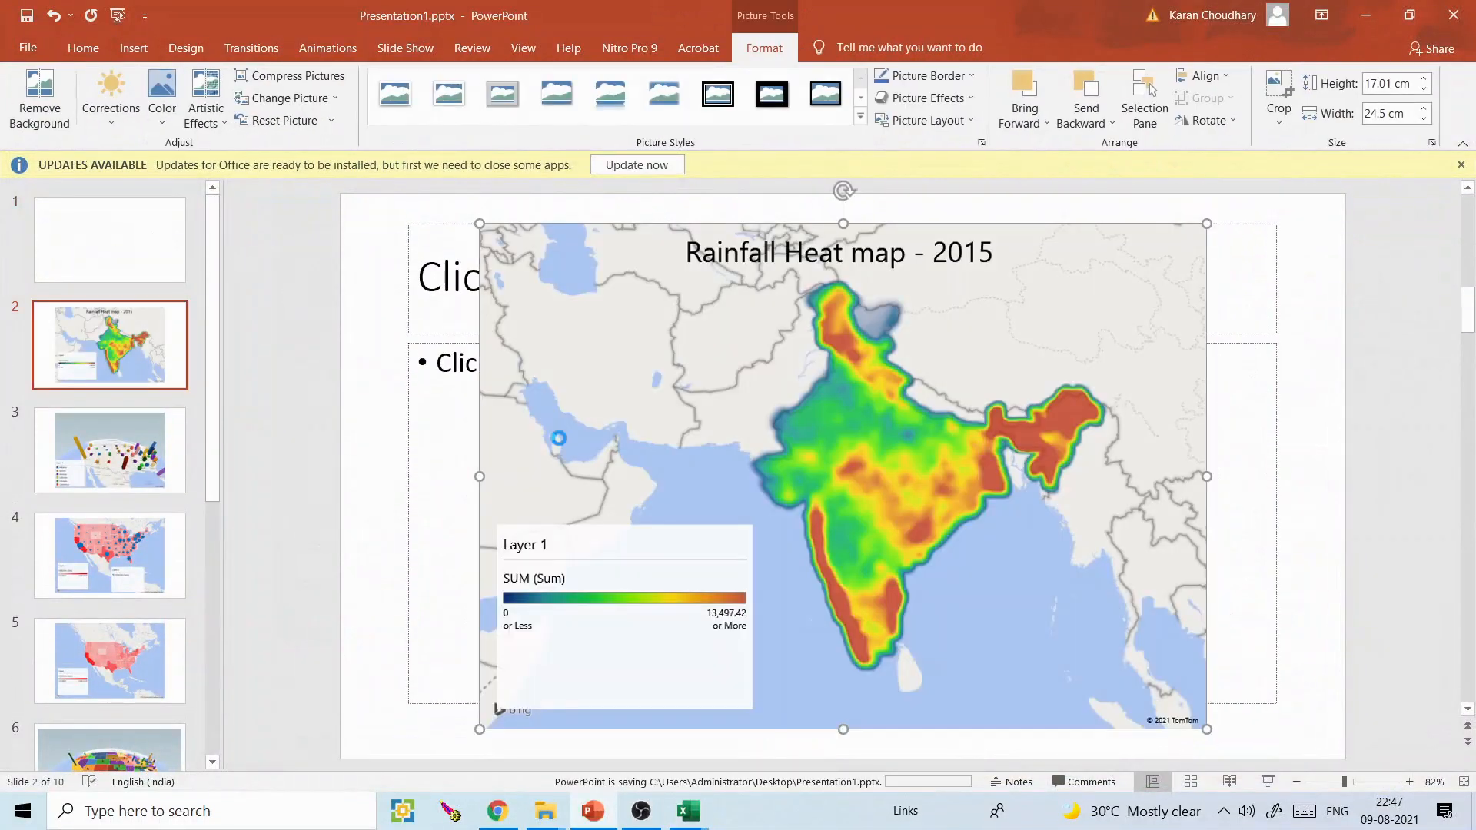
click(1371, 16)
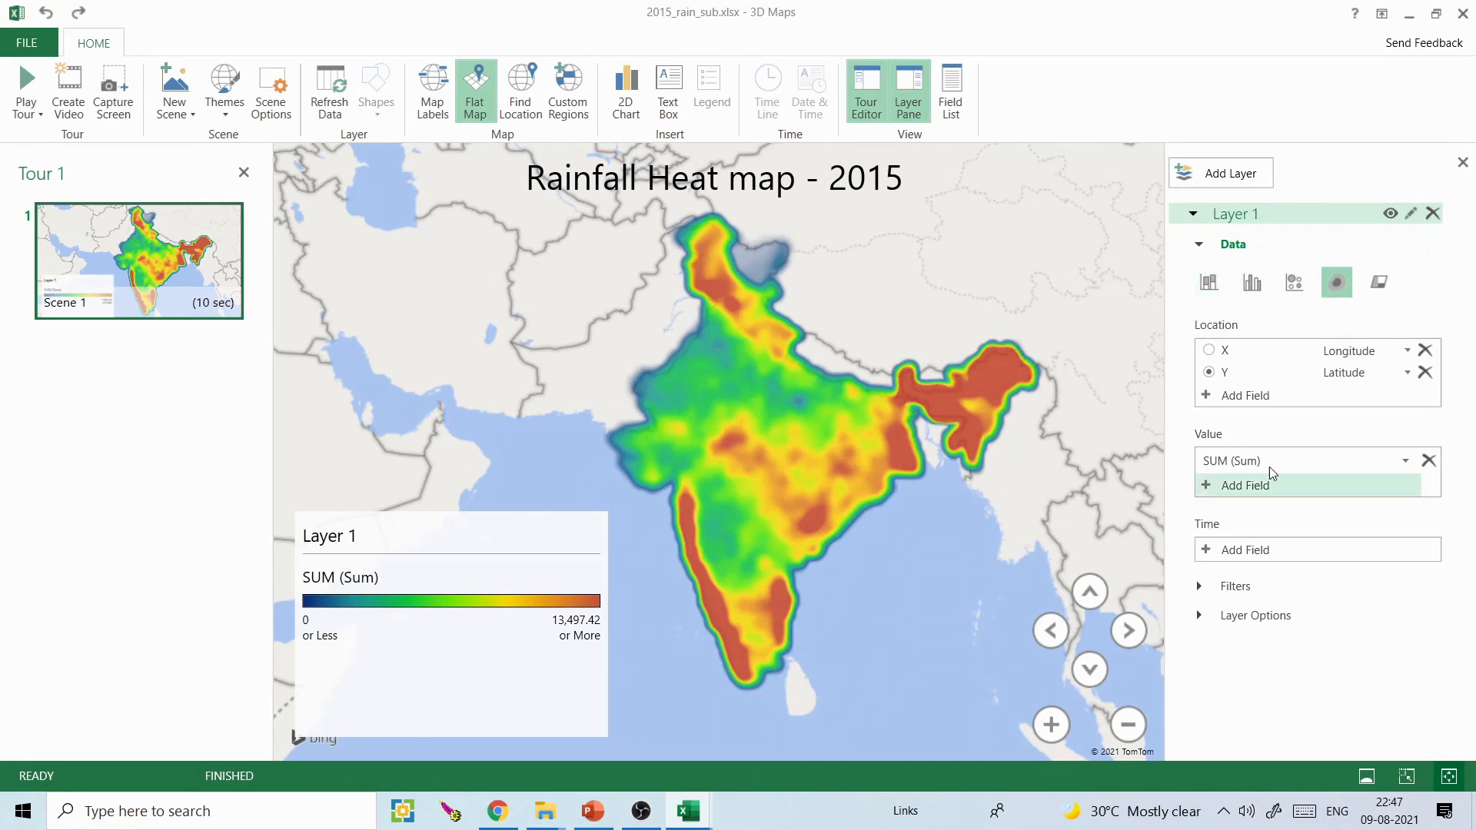
- Replace the SUM field with field 210 as the heat map's value
click(1429, 461)
click(1209, 461)
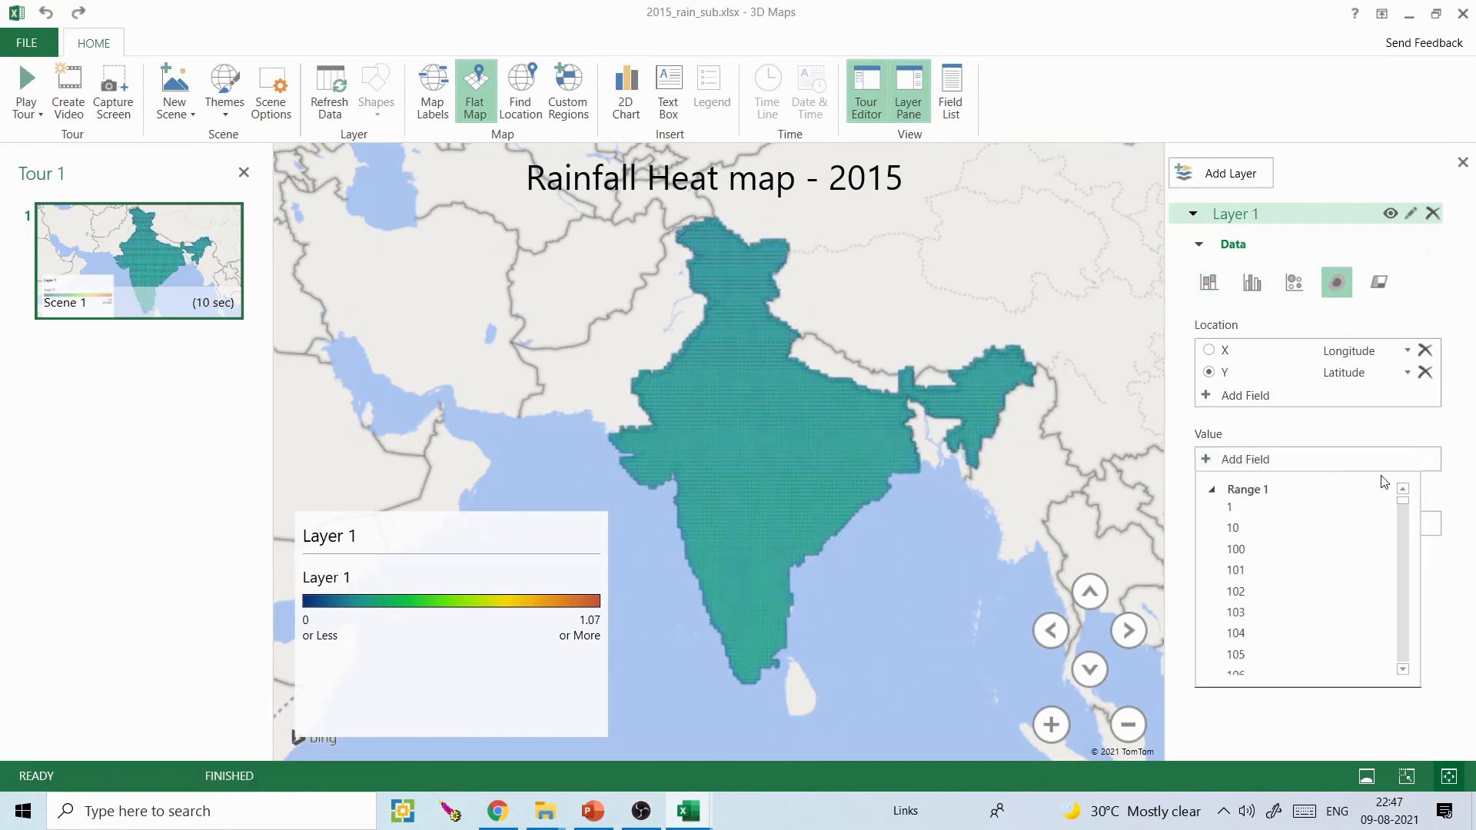
drag(1410, 506, 1407, 560)
click(1243, 642)
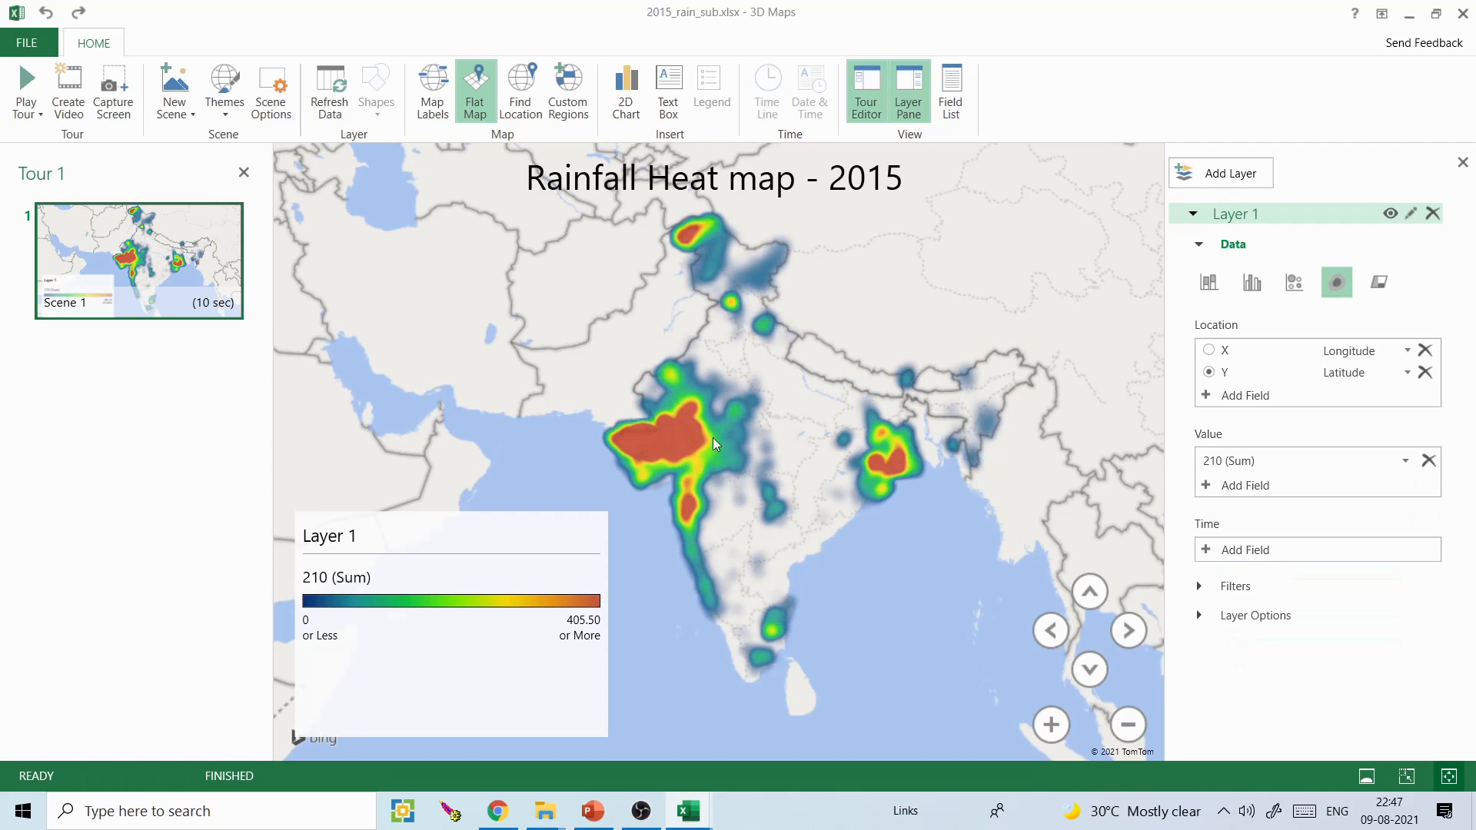
- Change the layer's visualization to Stacked Column and turn off the flat map so India shows on a tilted globe
click(1211, 283)
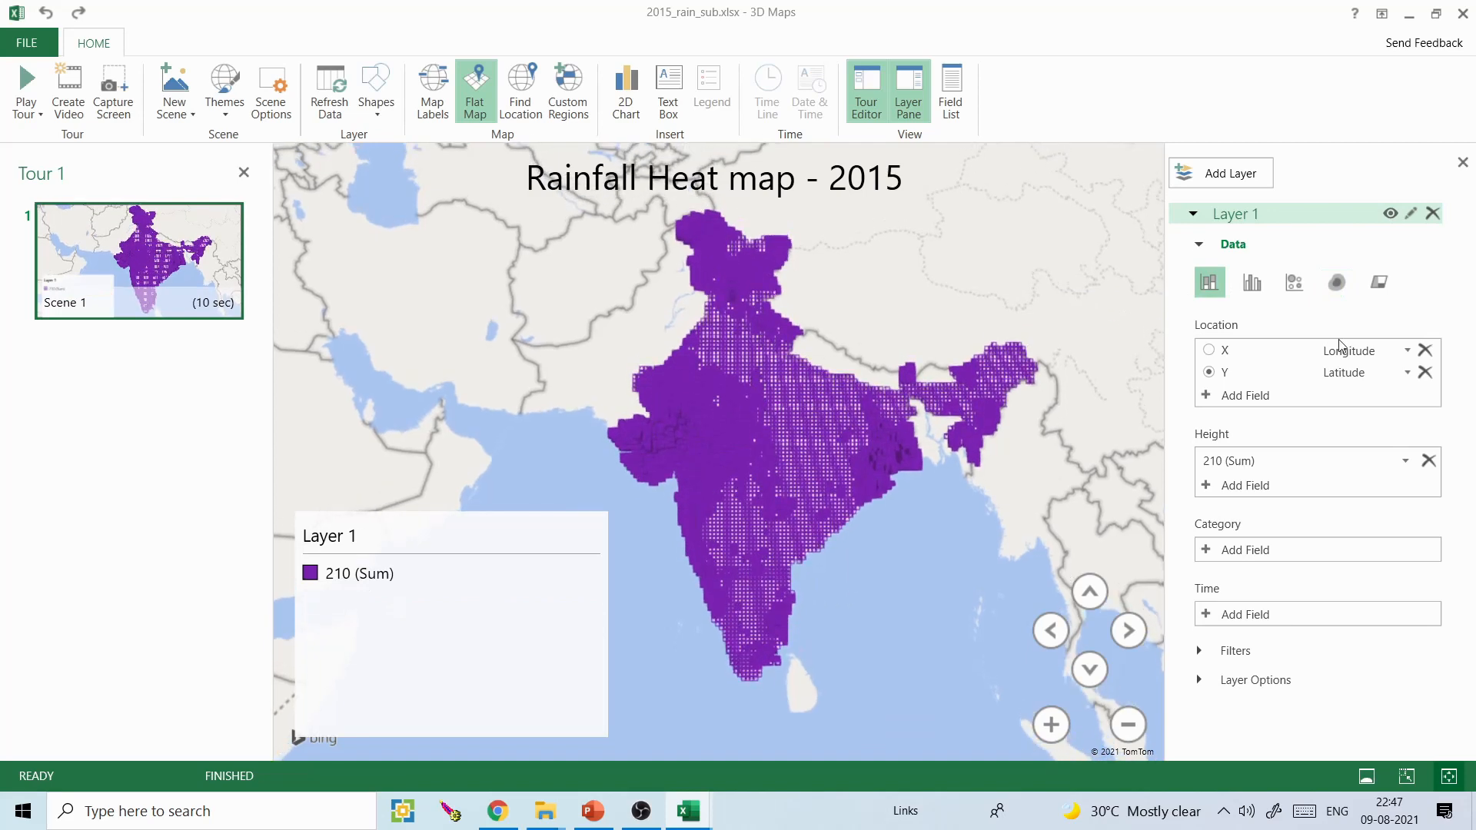
click(473, 97)
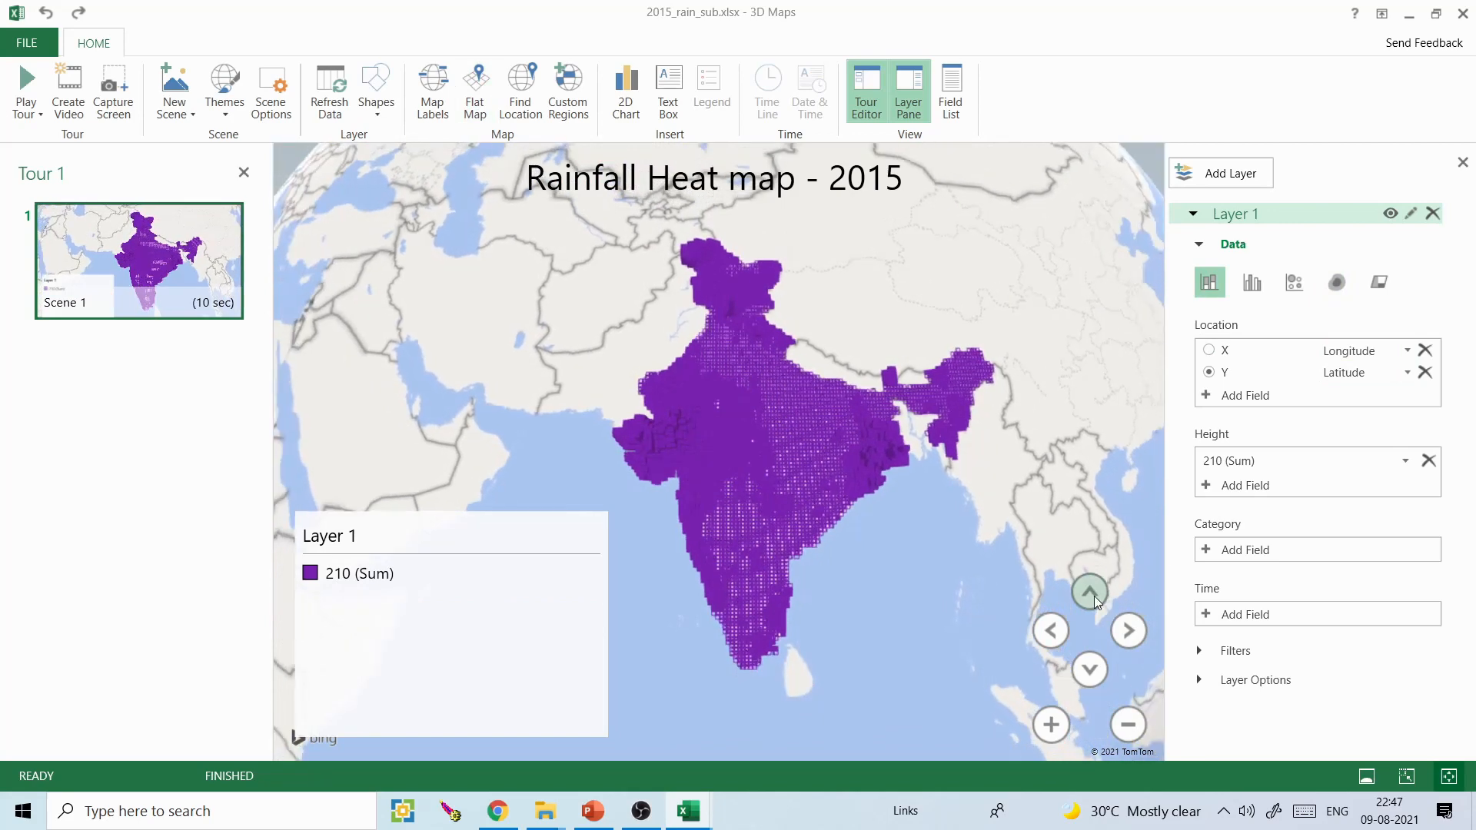
click(1090, 668)
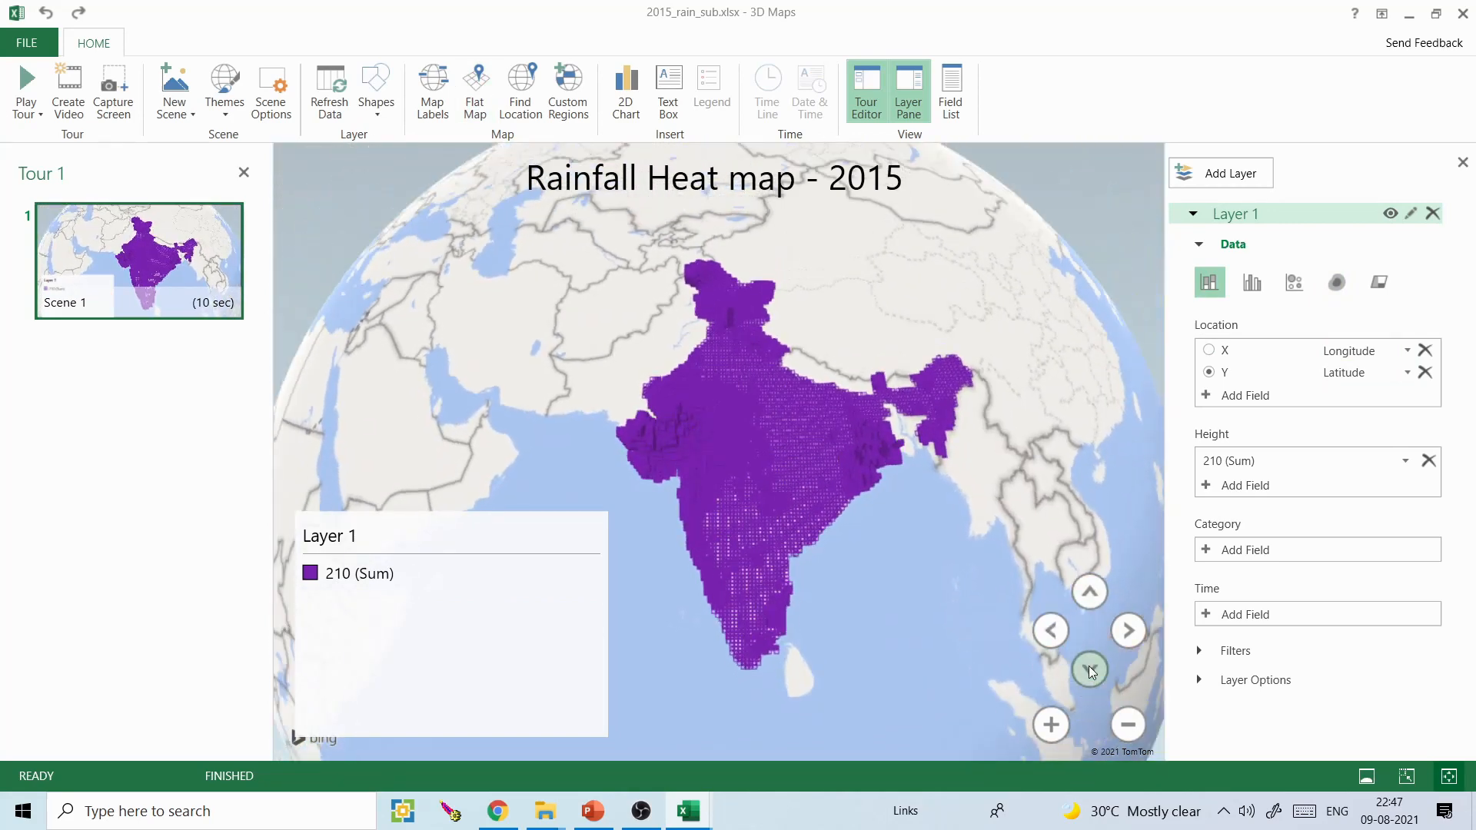
click(1089, 668)
click(1090, 667)
click(1089, 668)
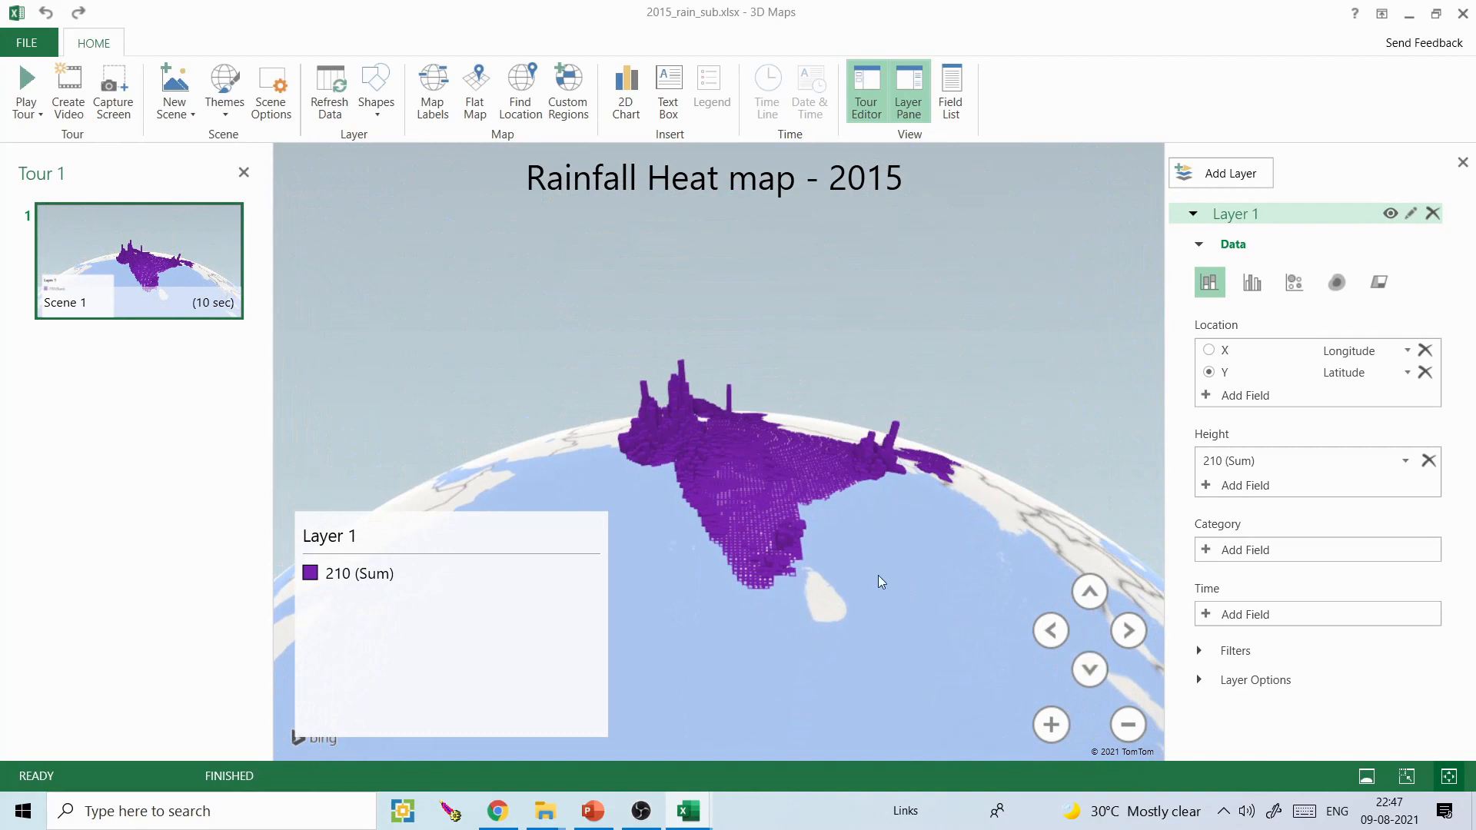
drag(878, 575, 849, 634)
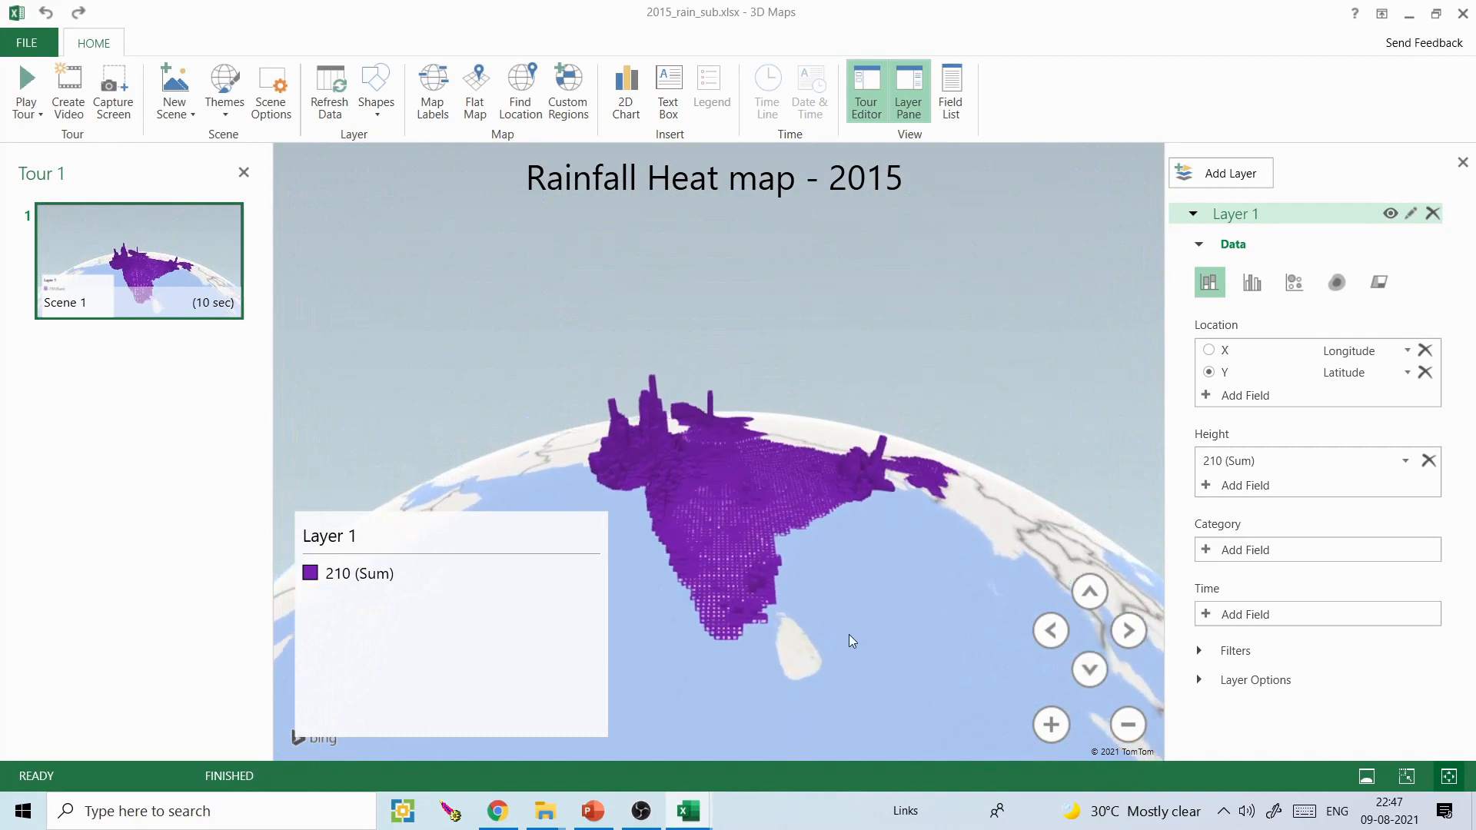
- Replace field 210 with field 1 as the height value of the columns
click(1405, 461)
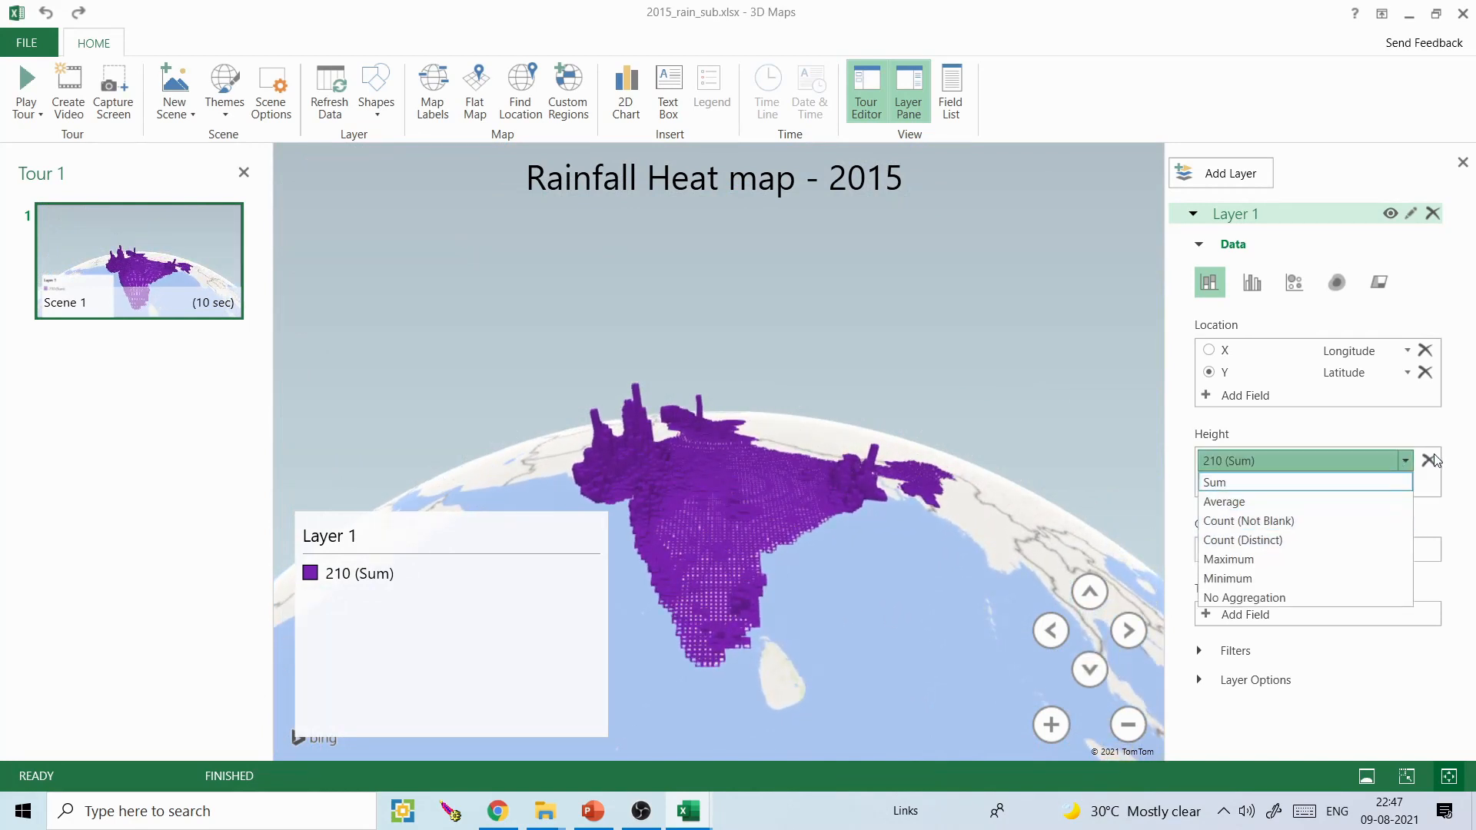
click(1432, 458)
click(1432, 457)
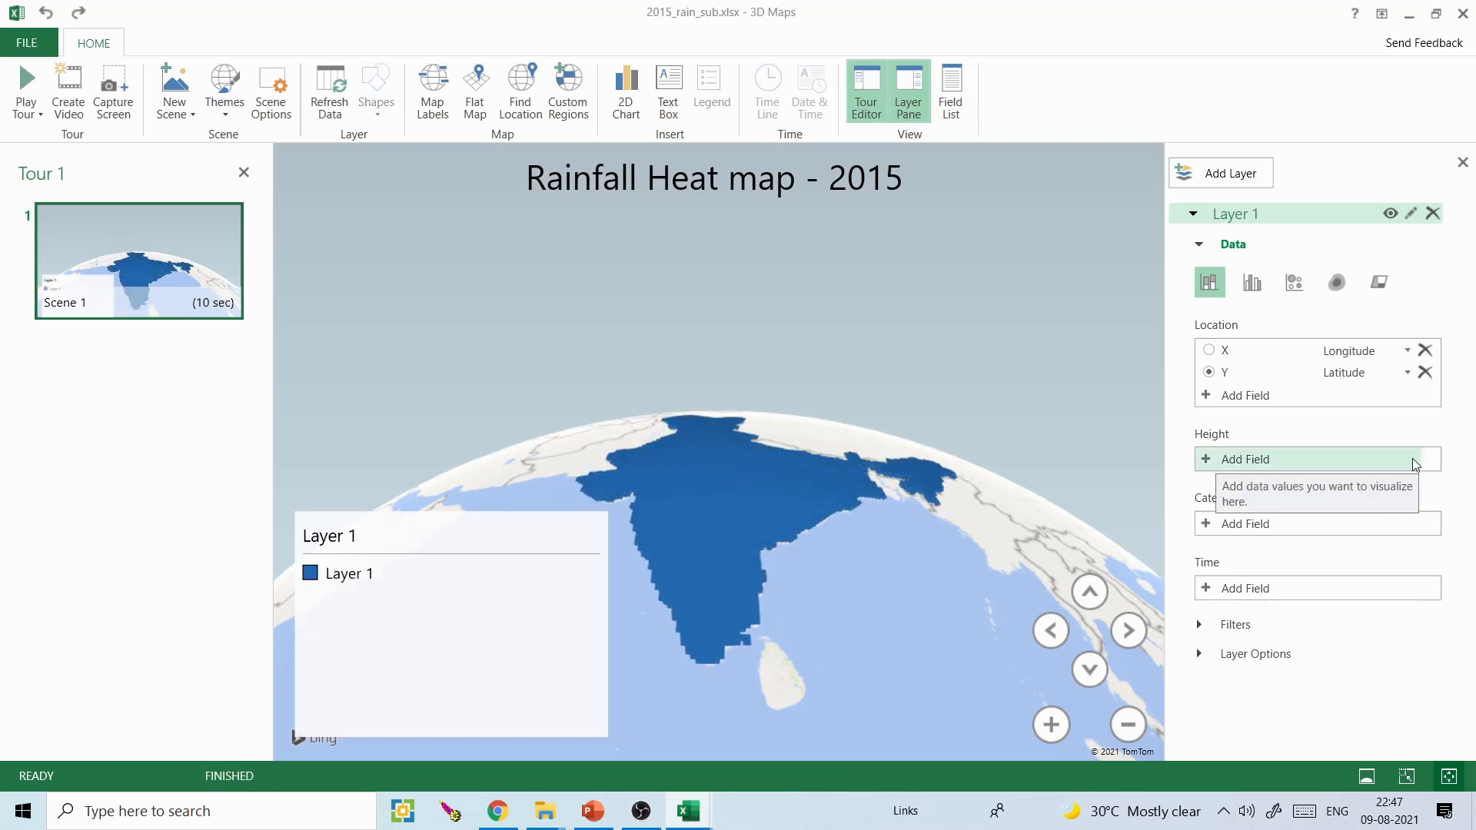
click(1267, 462)
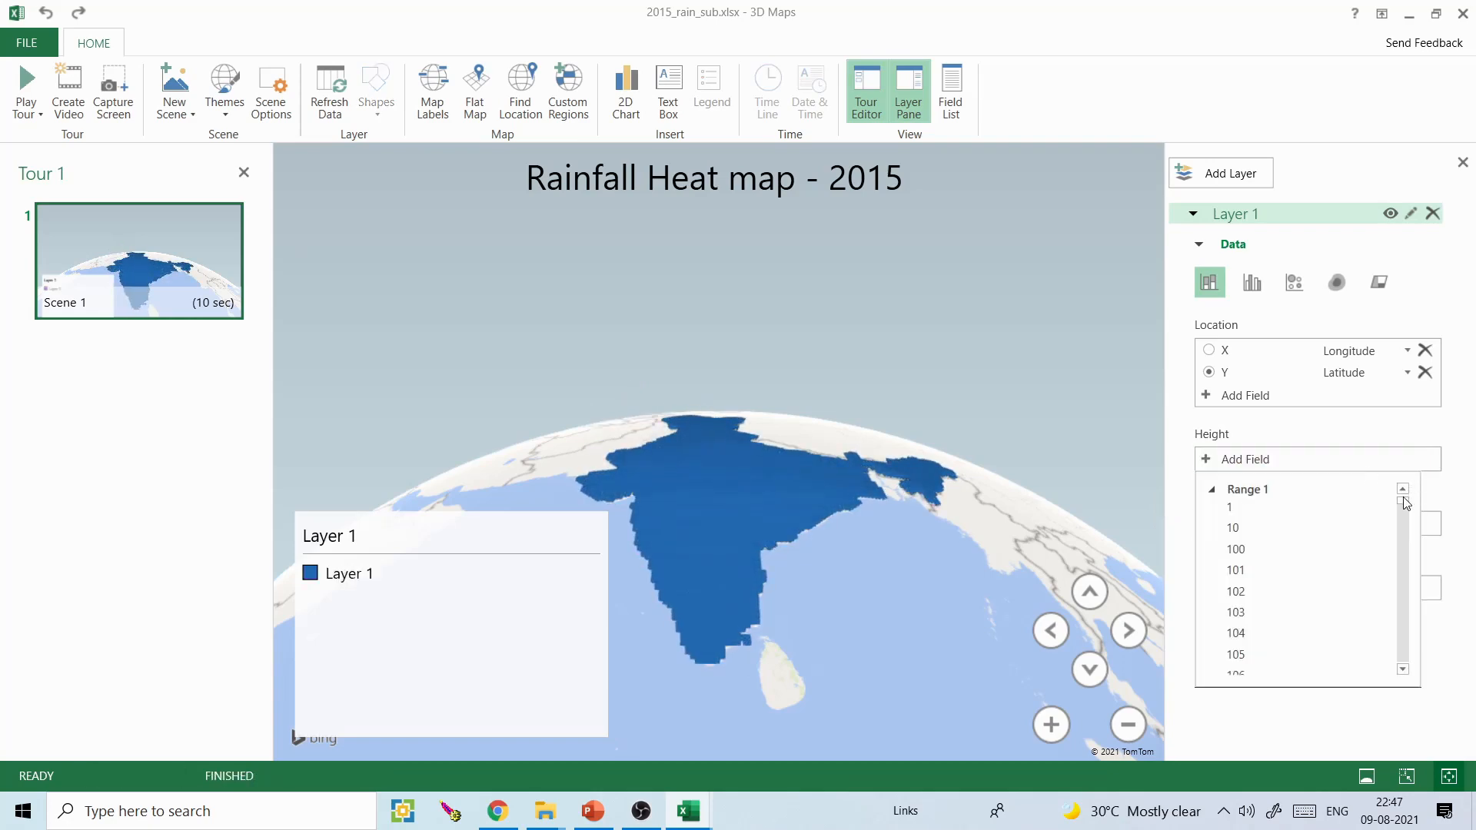
click(1316, 508)
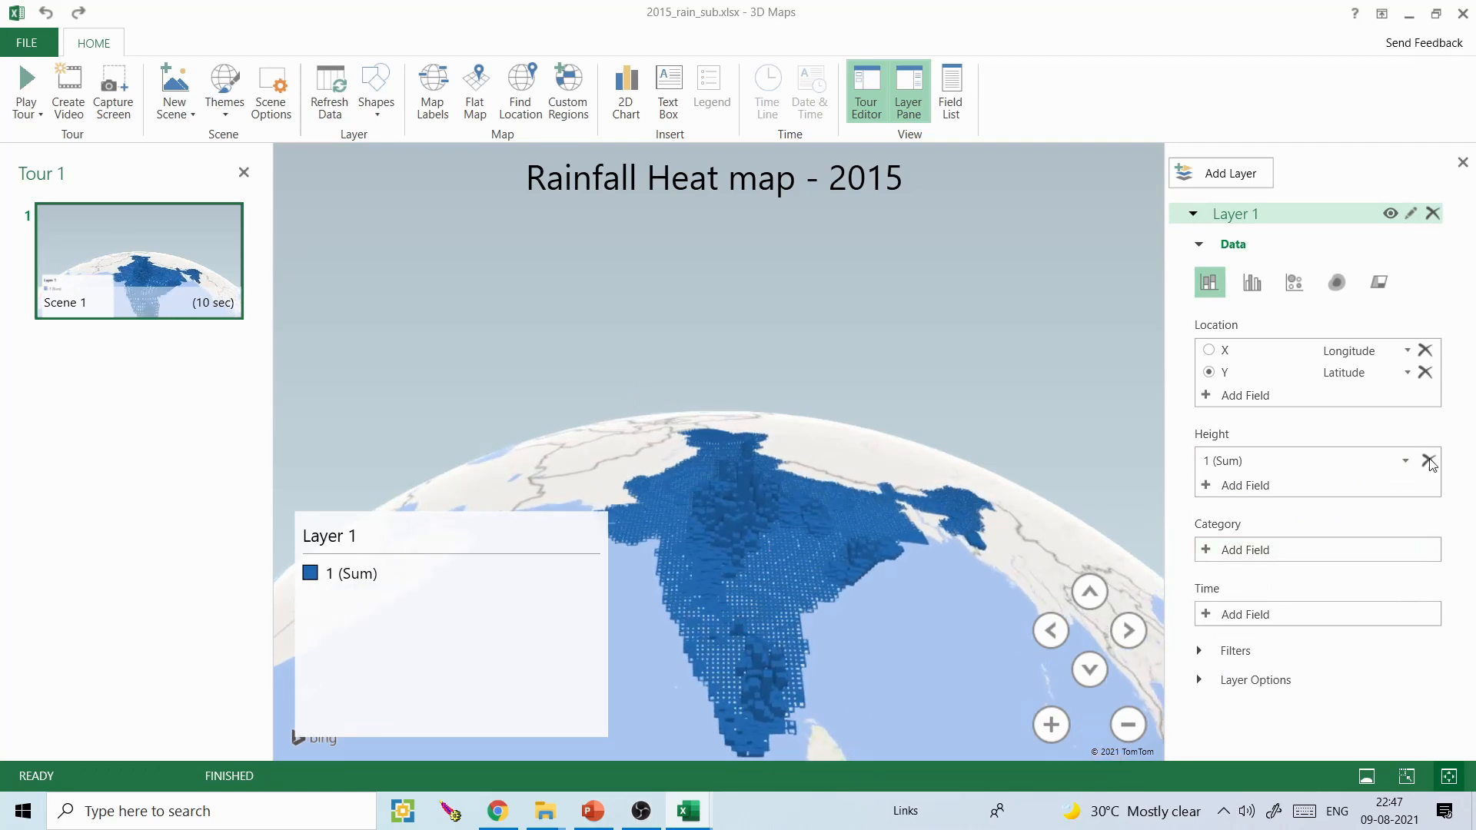
- Switch the globe back to a flat map and tilt it so the columns over India stand up in perspective
click(475, 91)
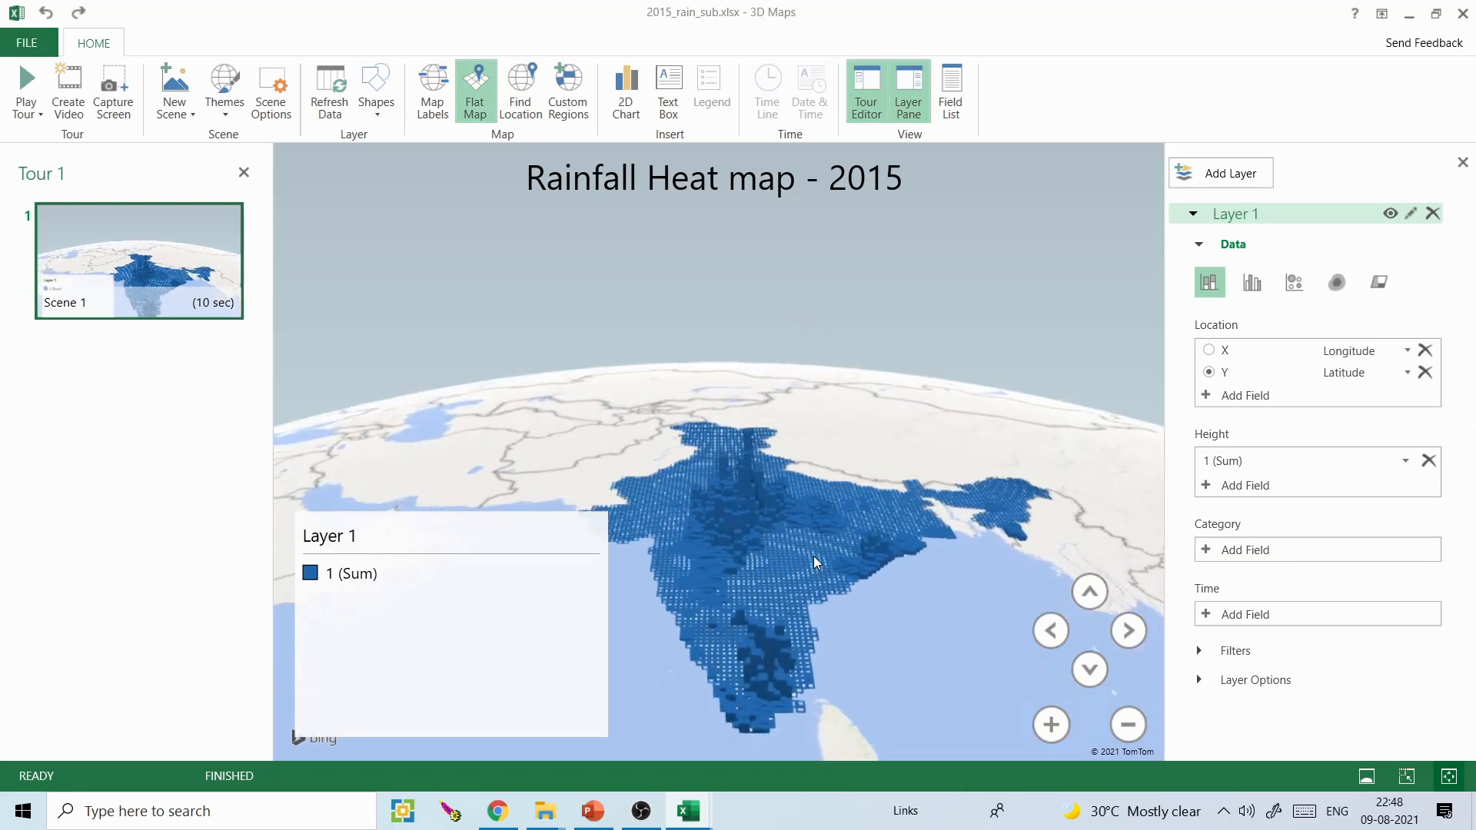
click(1092, 667)
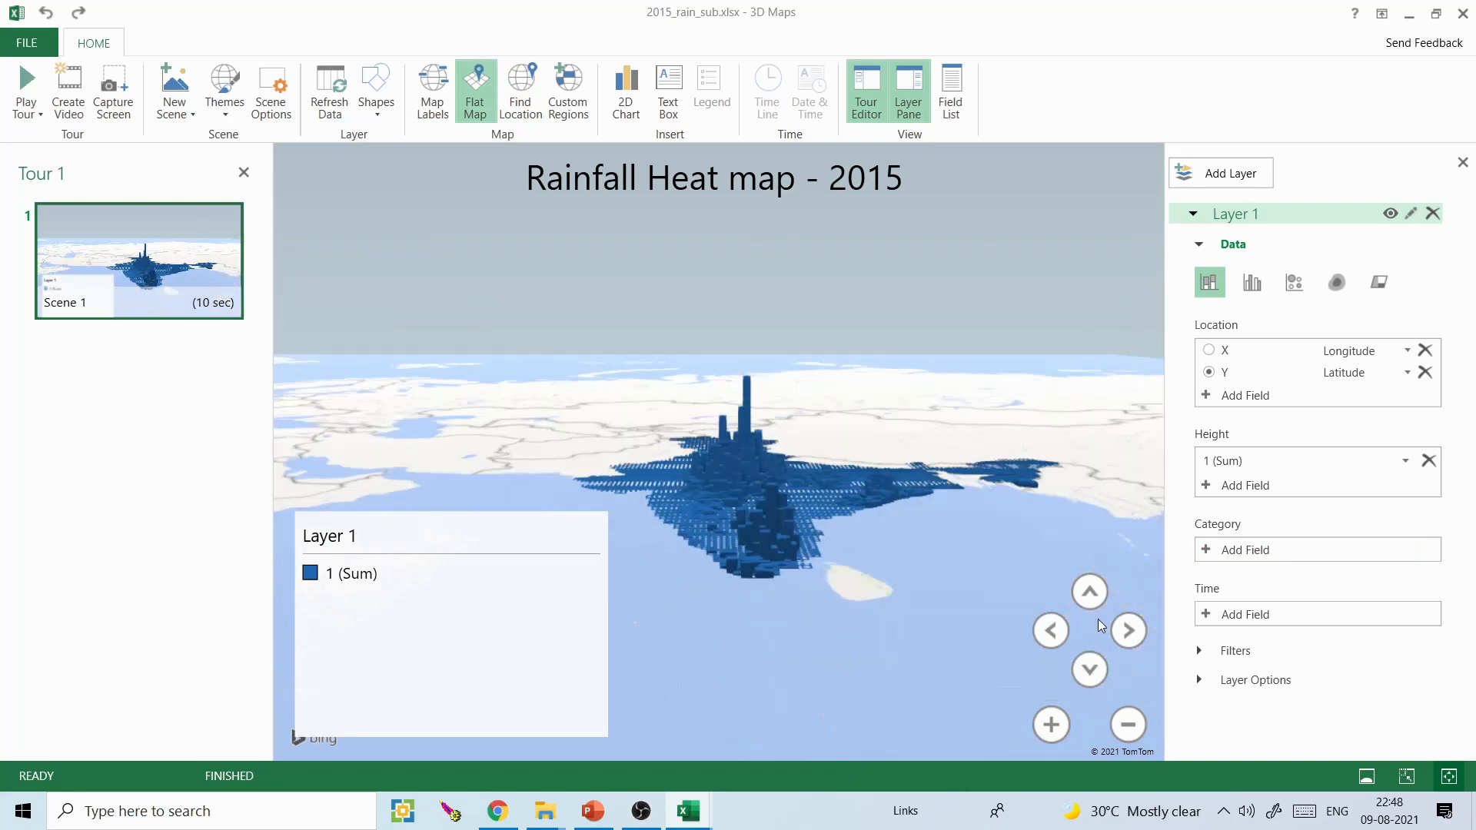
click(1091, 593)
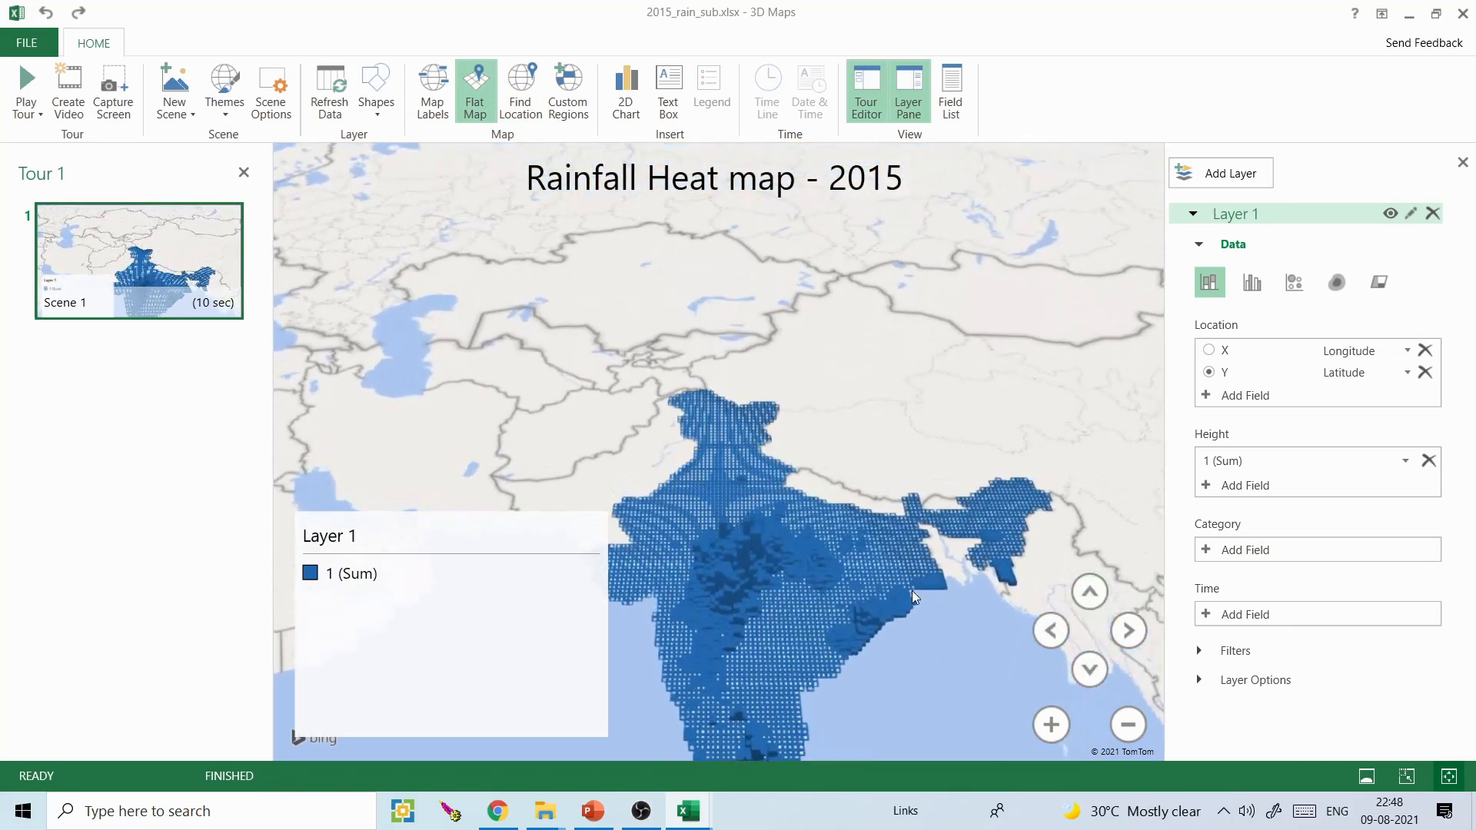
drag(912, 591, 901, 494)
click(1098, 663)
click(1097, 664)
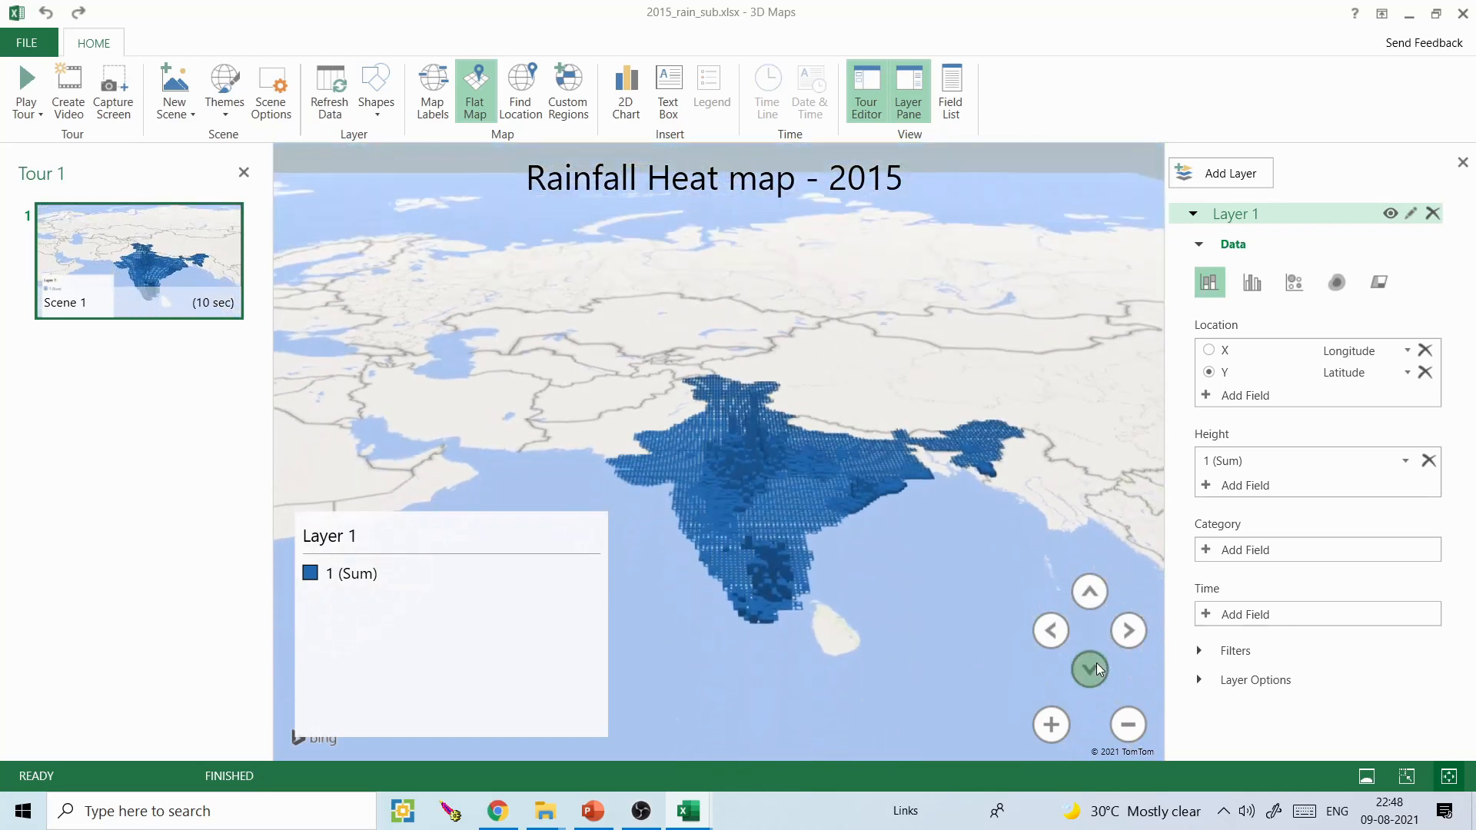
- Recolor the field 1 columns golden yellow and set their height to 128% and thickness to 78%
click(1202, 680)
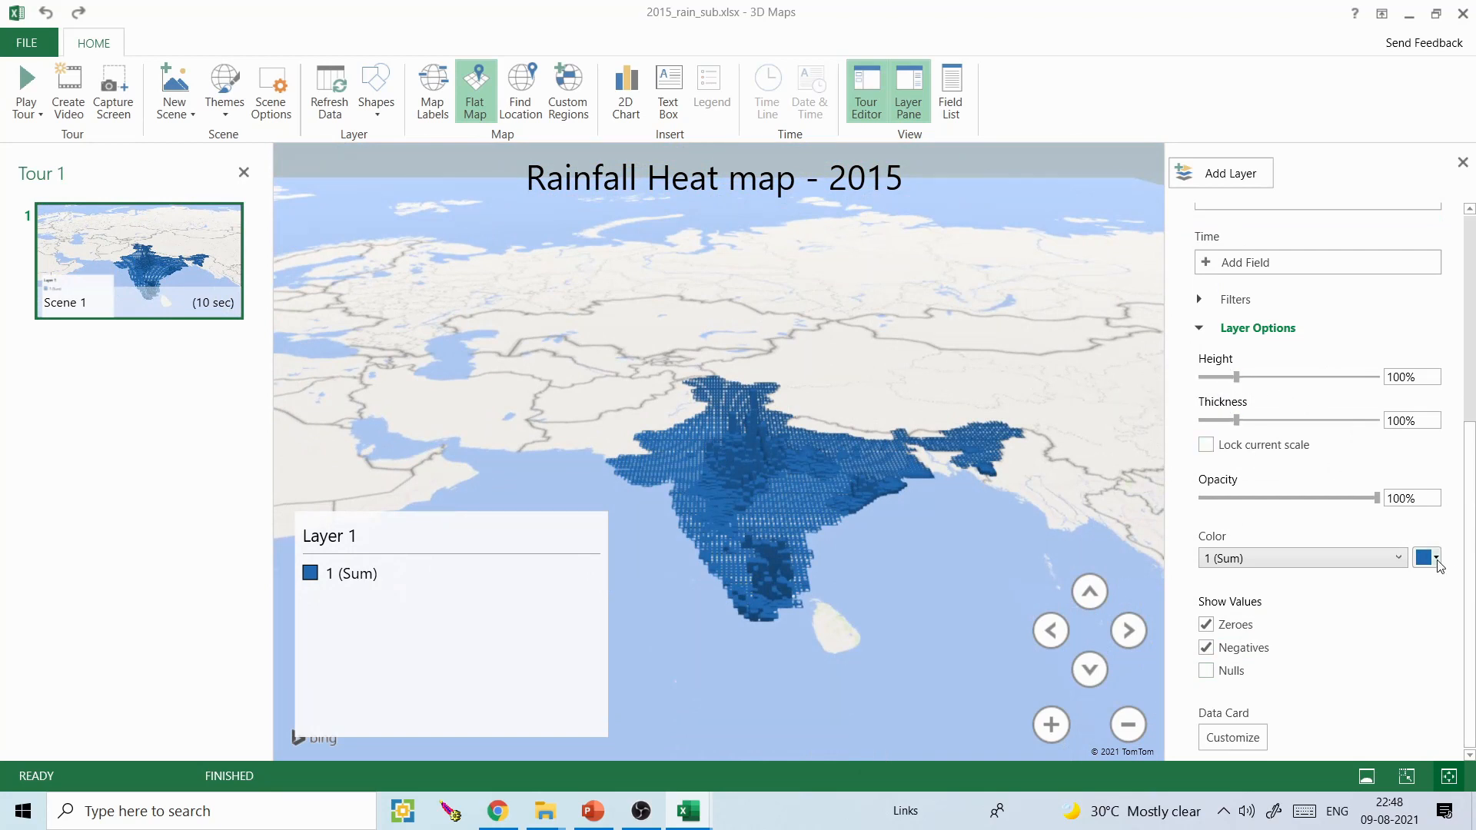
click(1435, 559)
click(1341, 578)
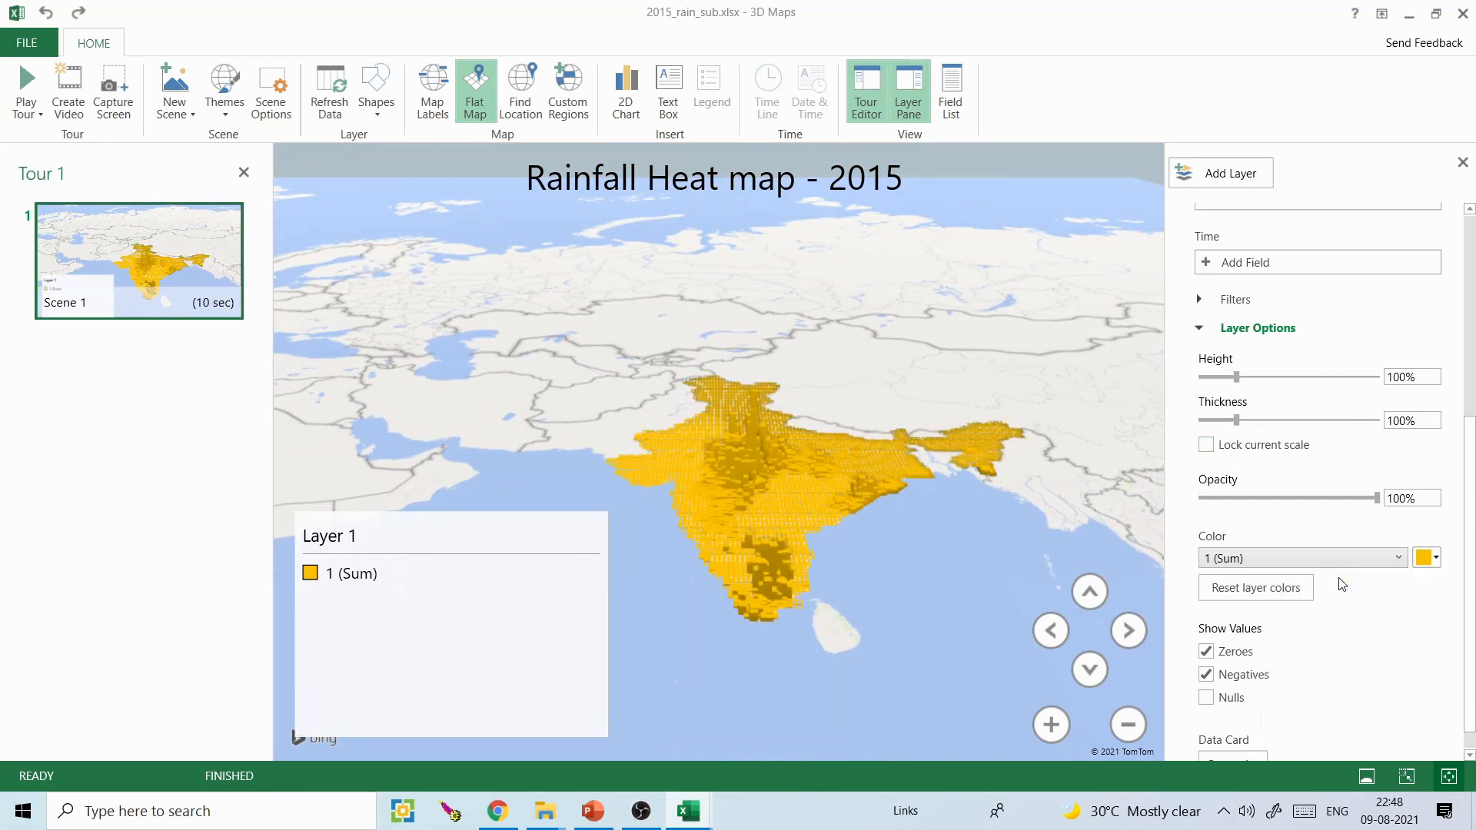
drag(1238, 379, 1228, 423)
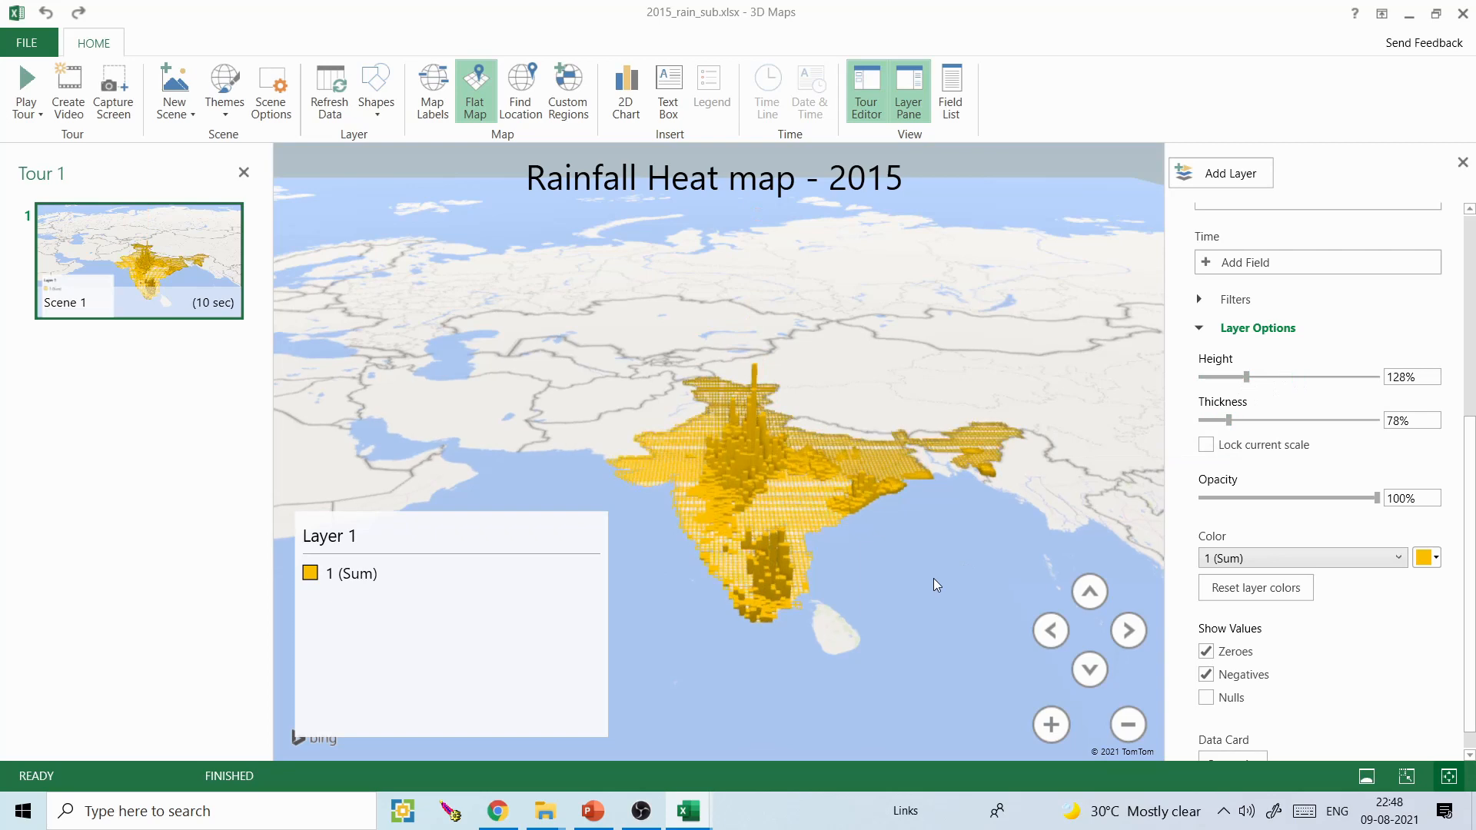
click(1061, 723)
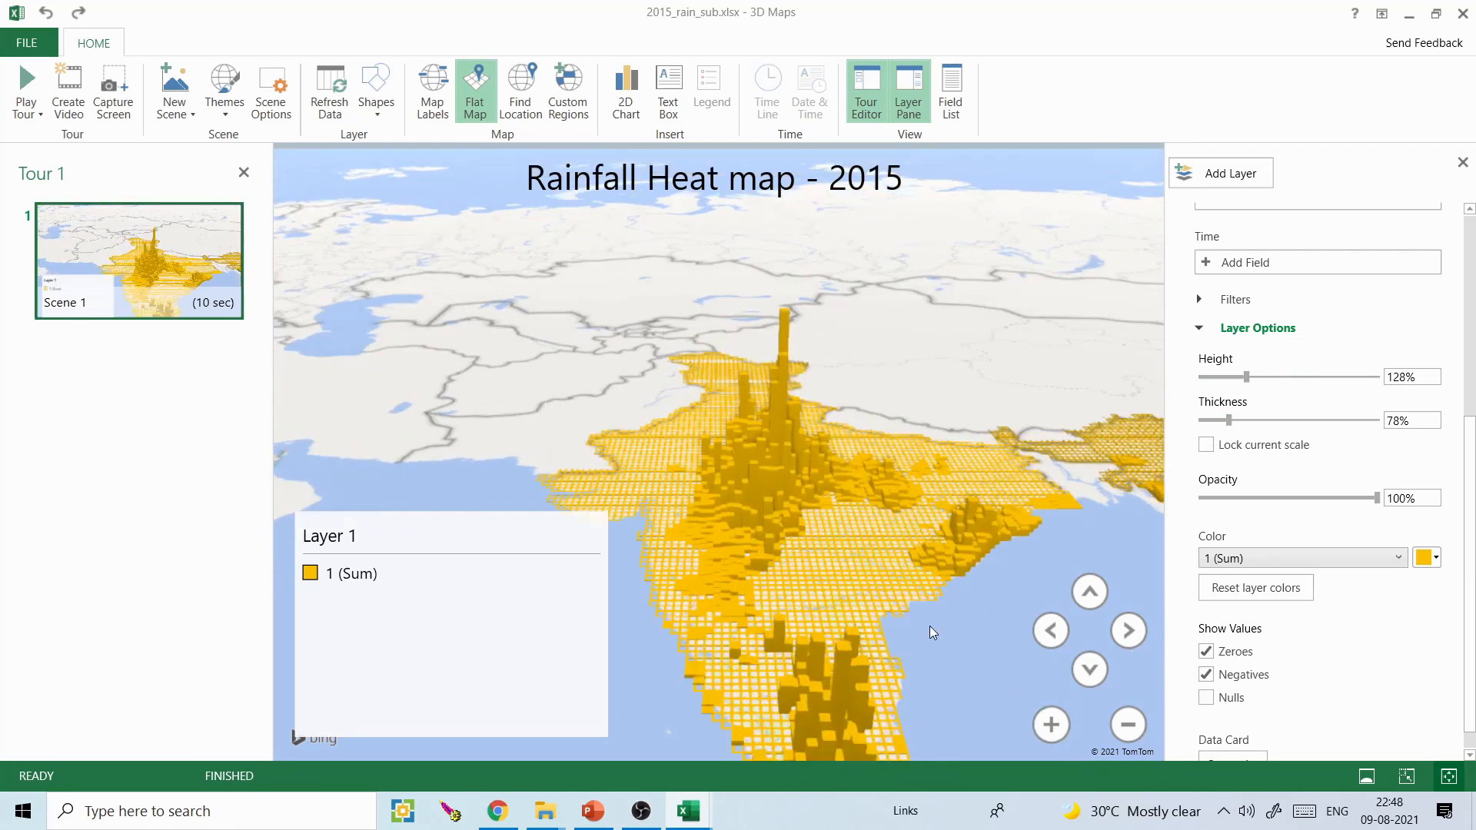
click(1087, 665)
click(1087, 603)
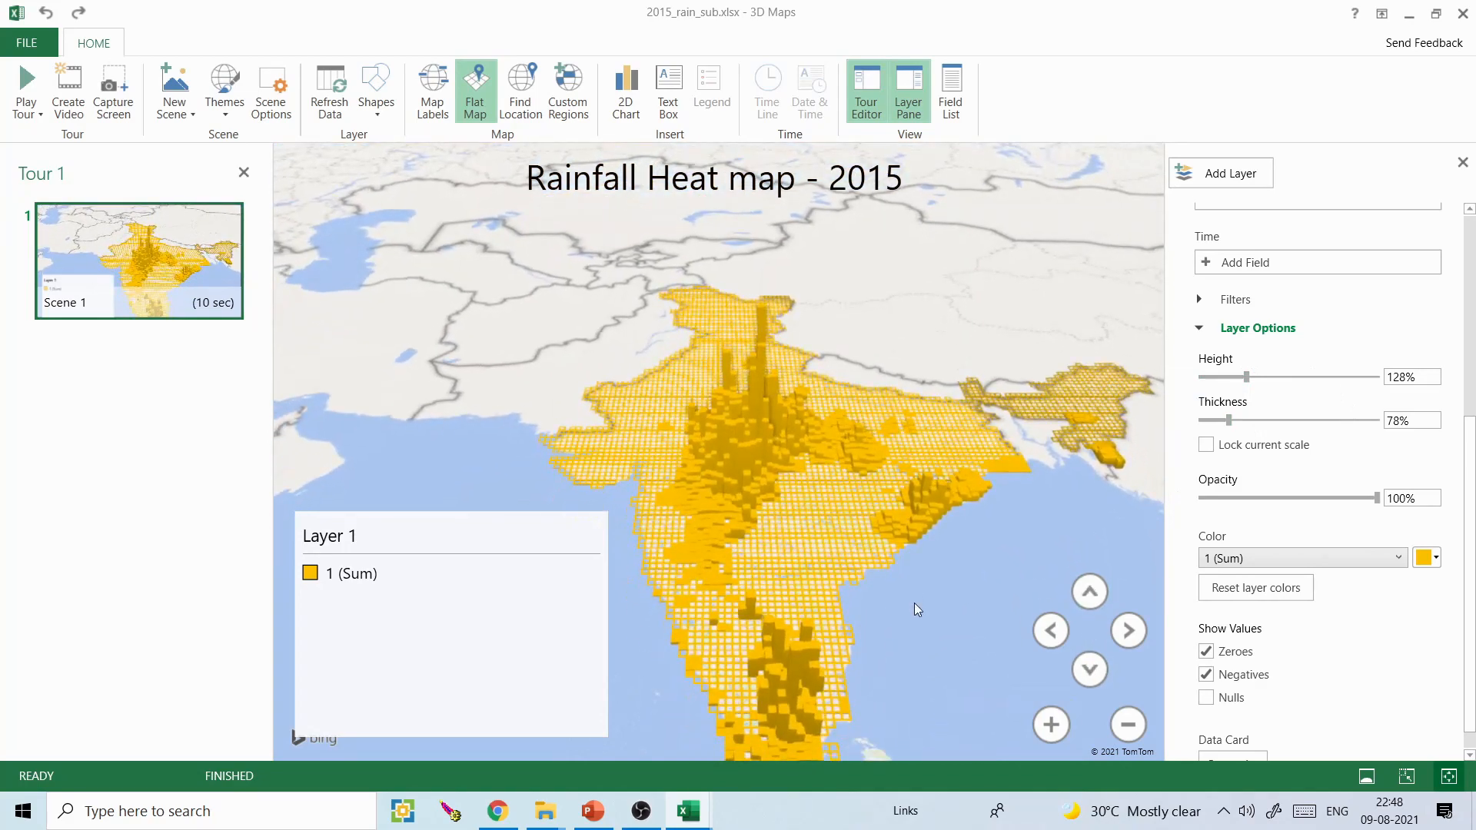
scroll(915, 603, up, 3)
click(1128, 725)
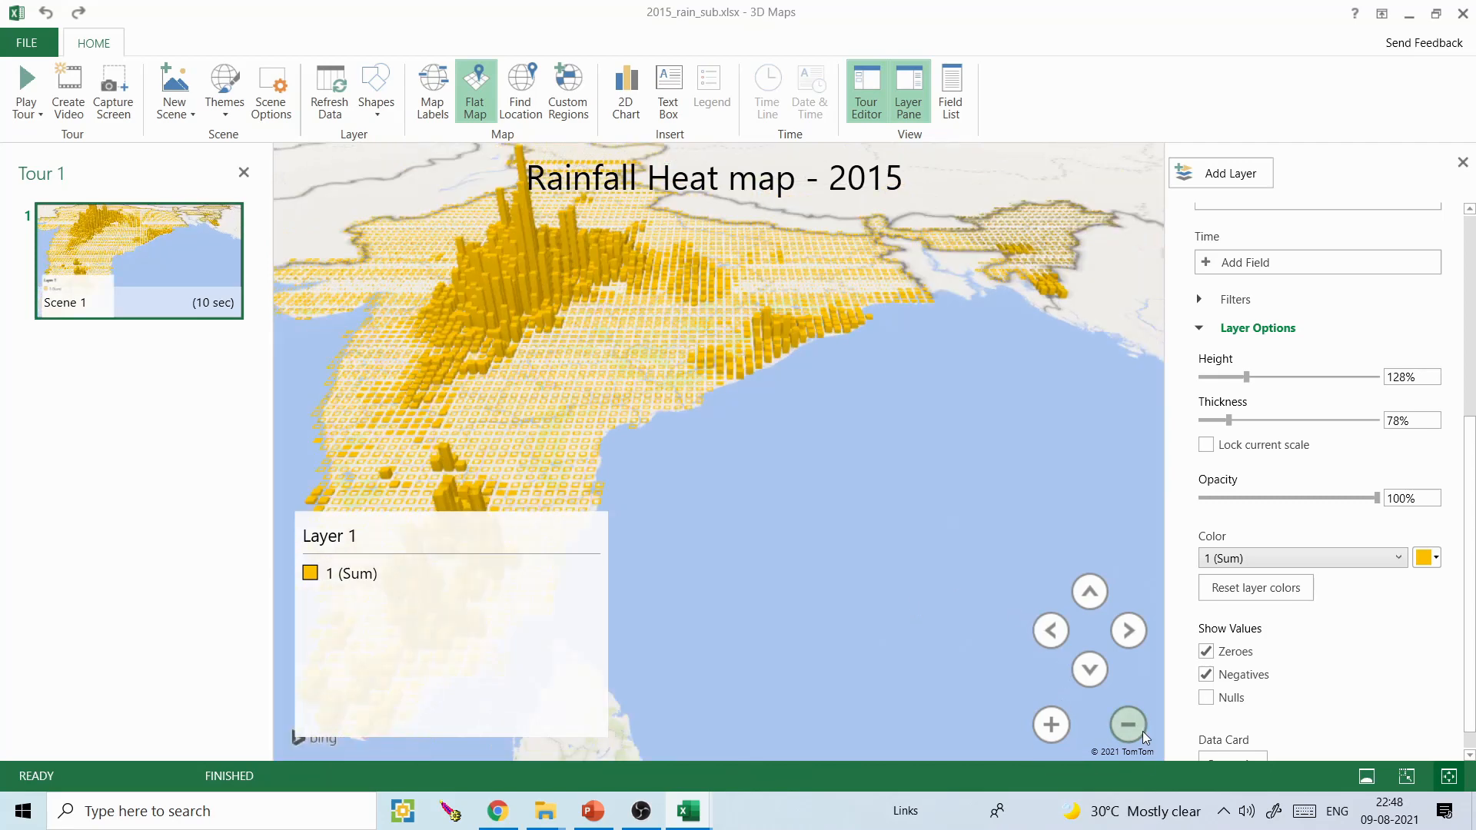
scroll(875, 509, up, 2)
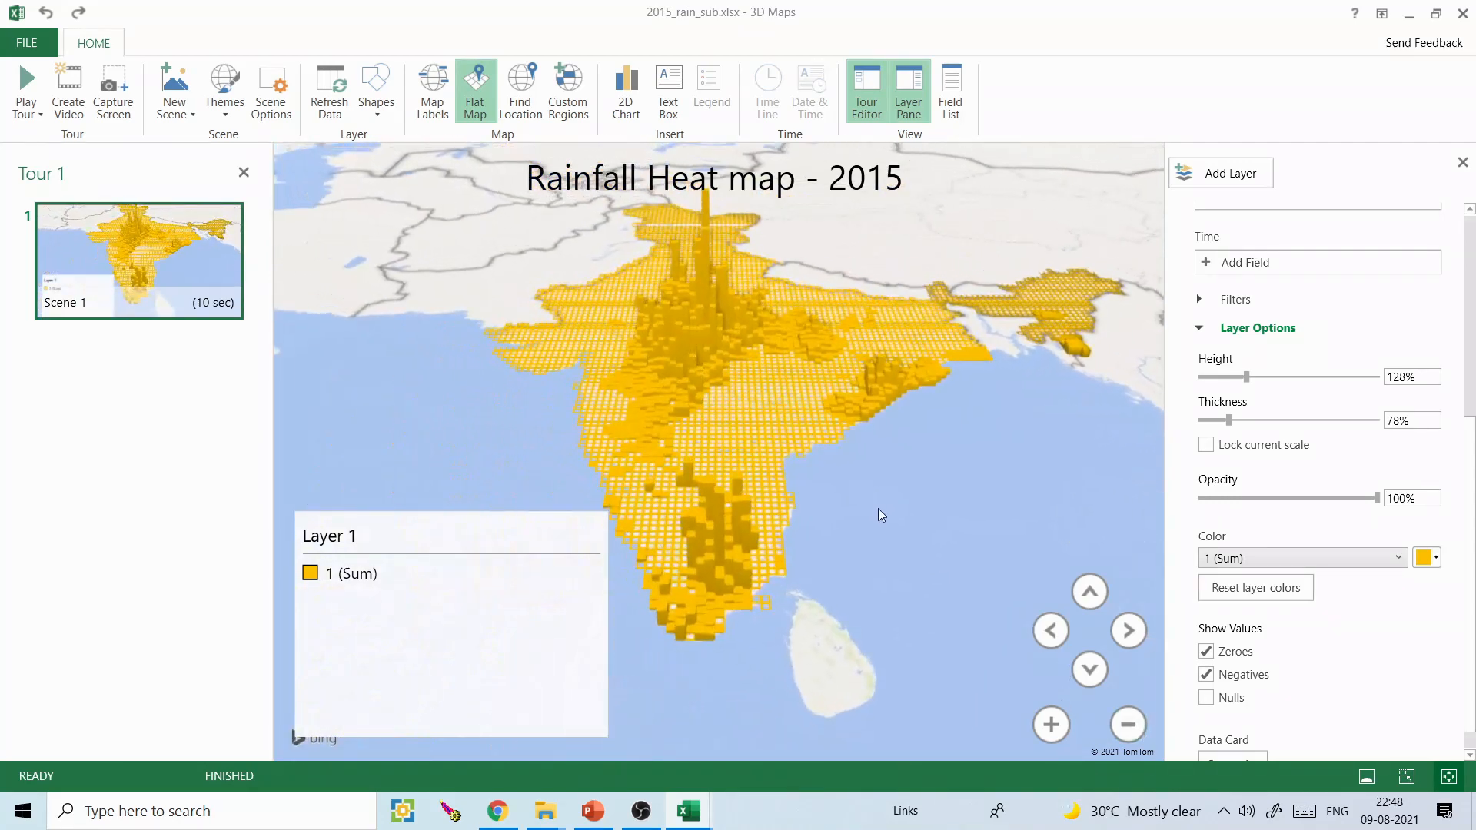
- Replace field 1 with the SUM field as the height value of the columns
drag(1471, 533, 1471, 329)
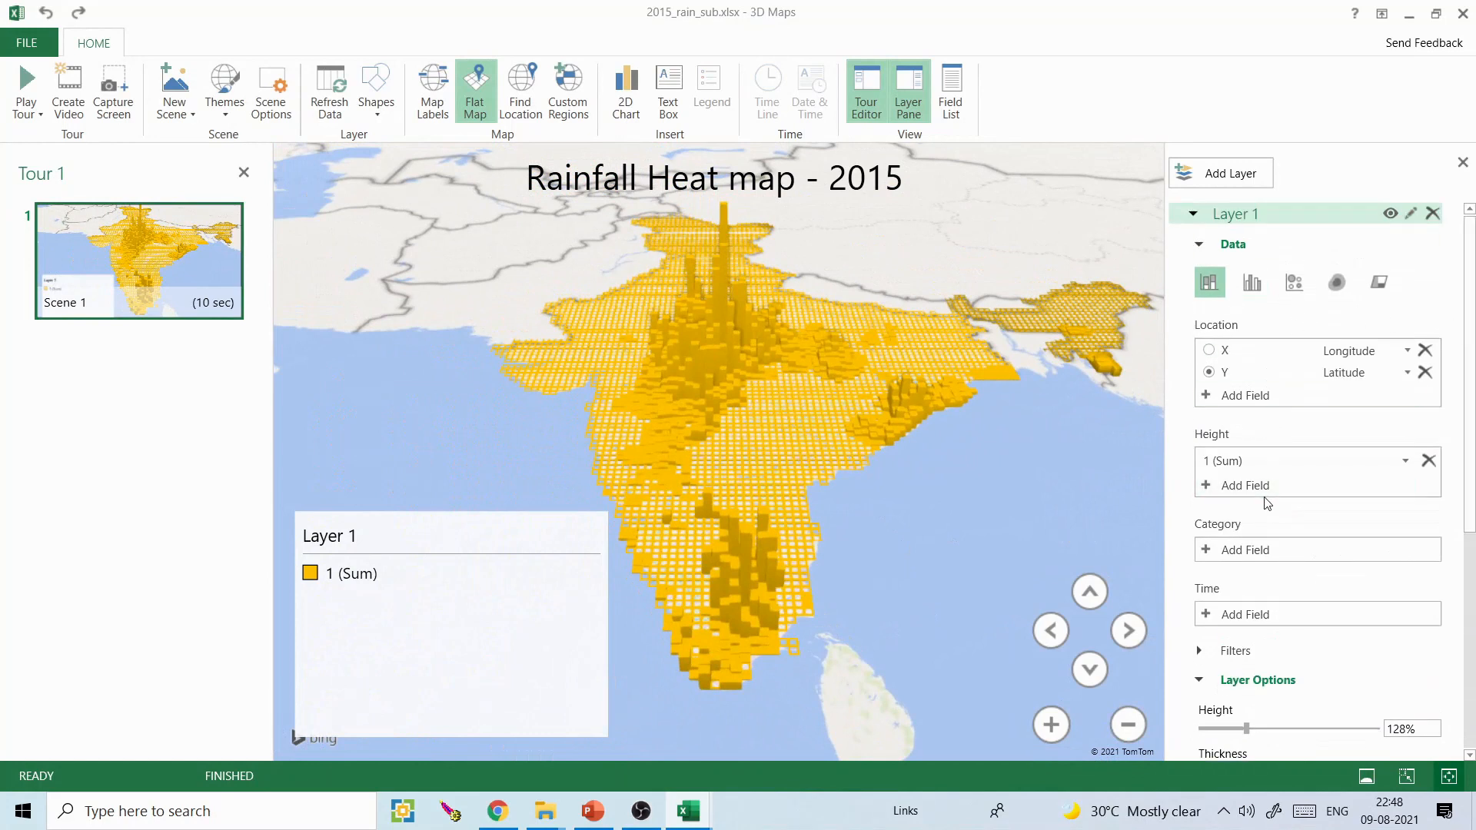
click(1411, 465)
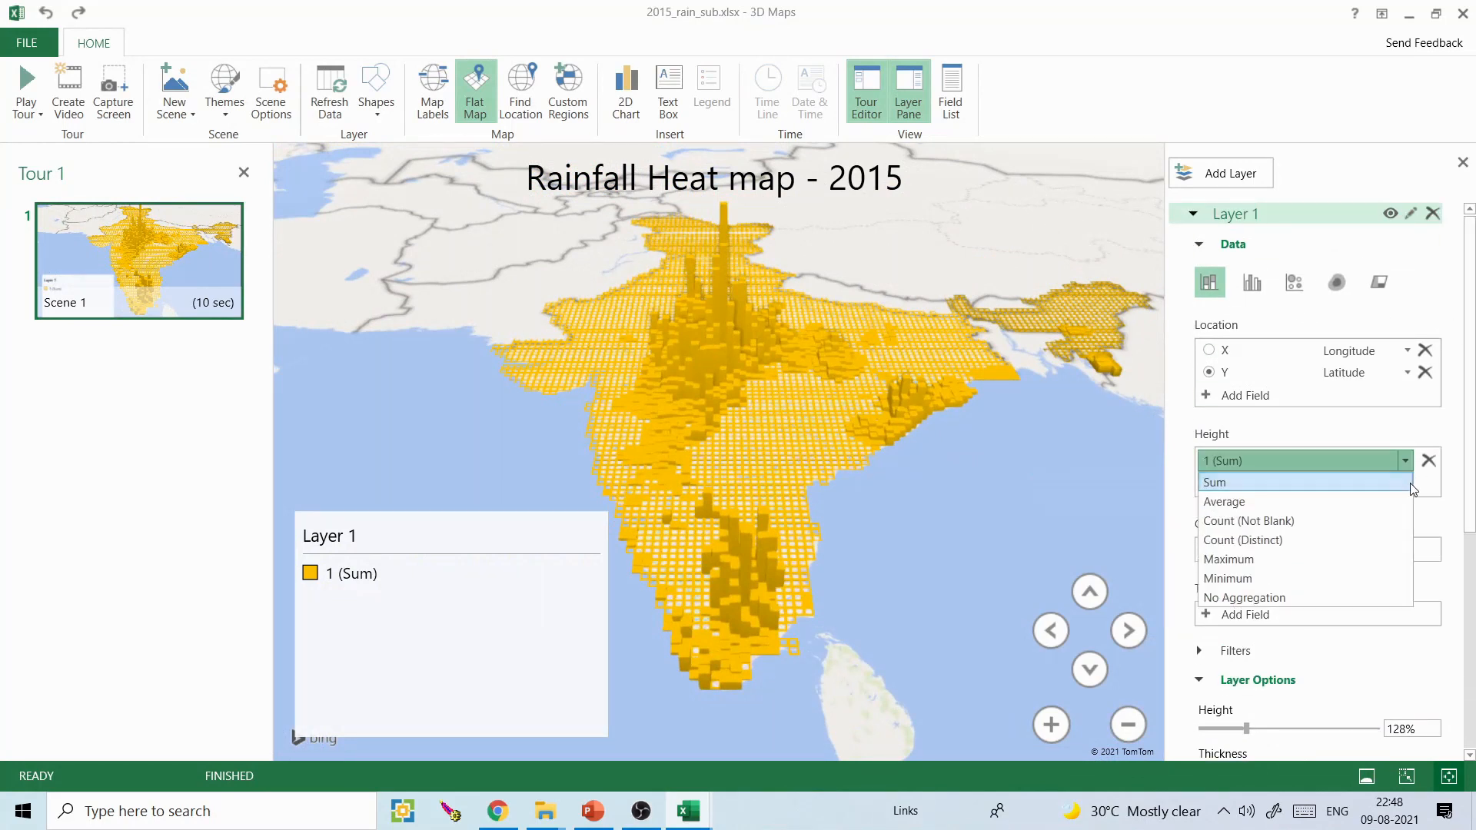
click(1427, 462)
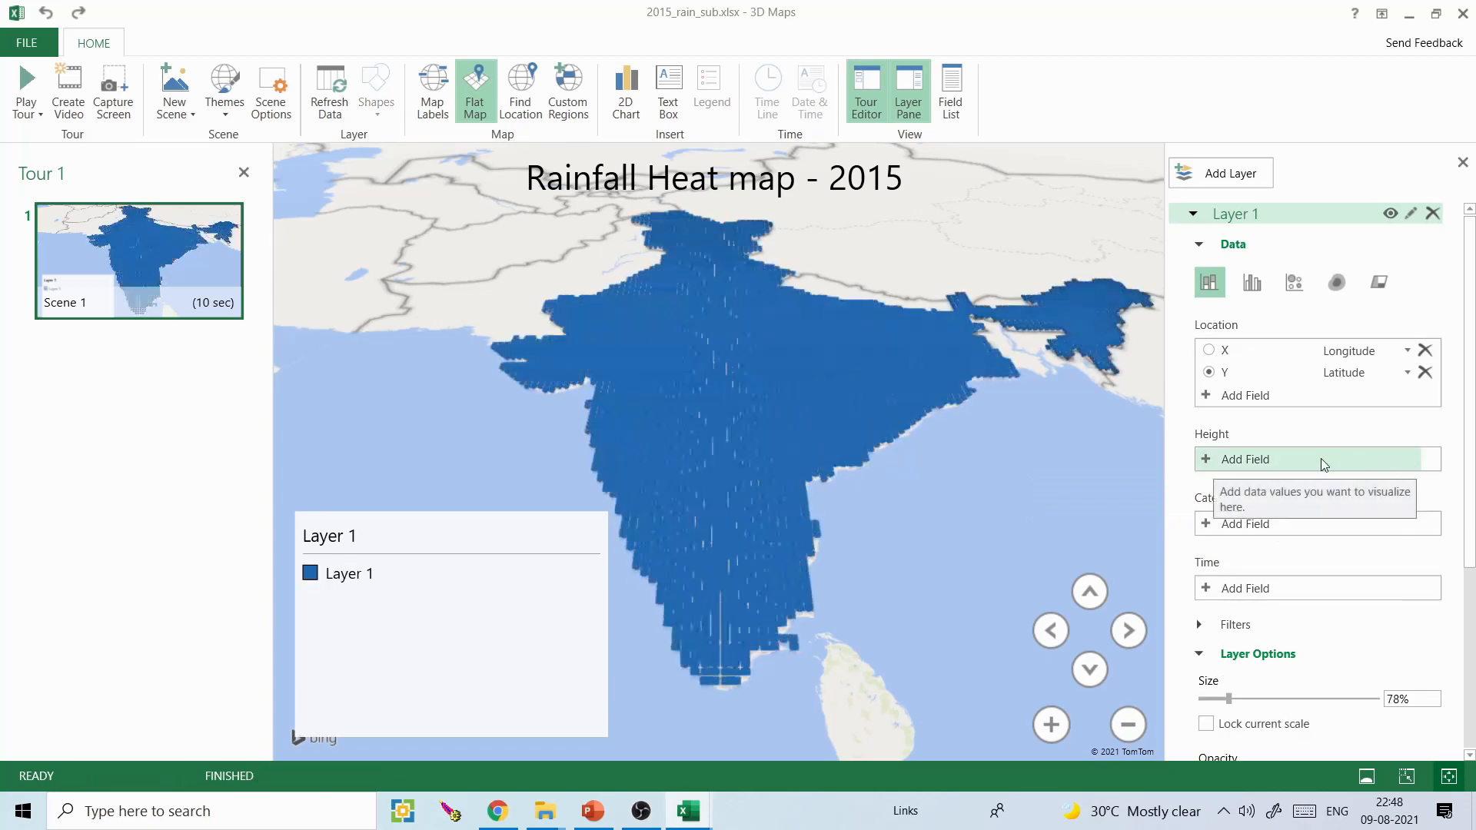
click(1234, 459)
drag(1404, 500, 1404, 671)
click(1261, 616)
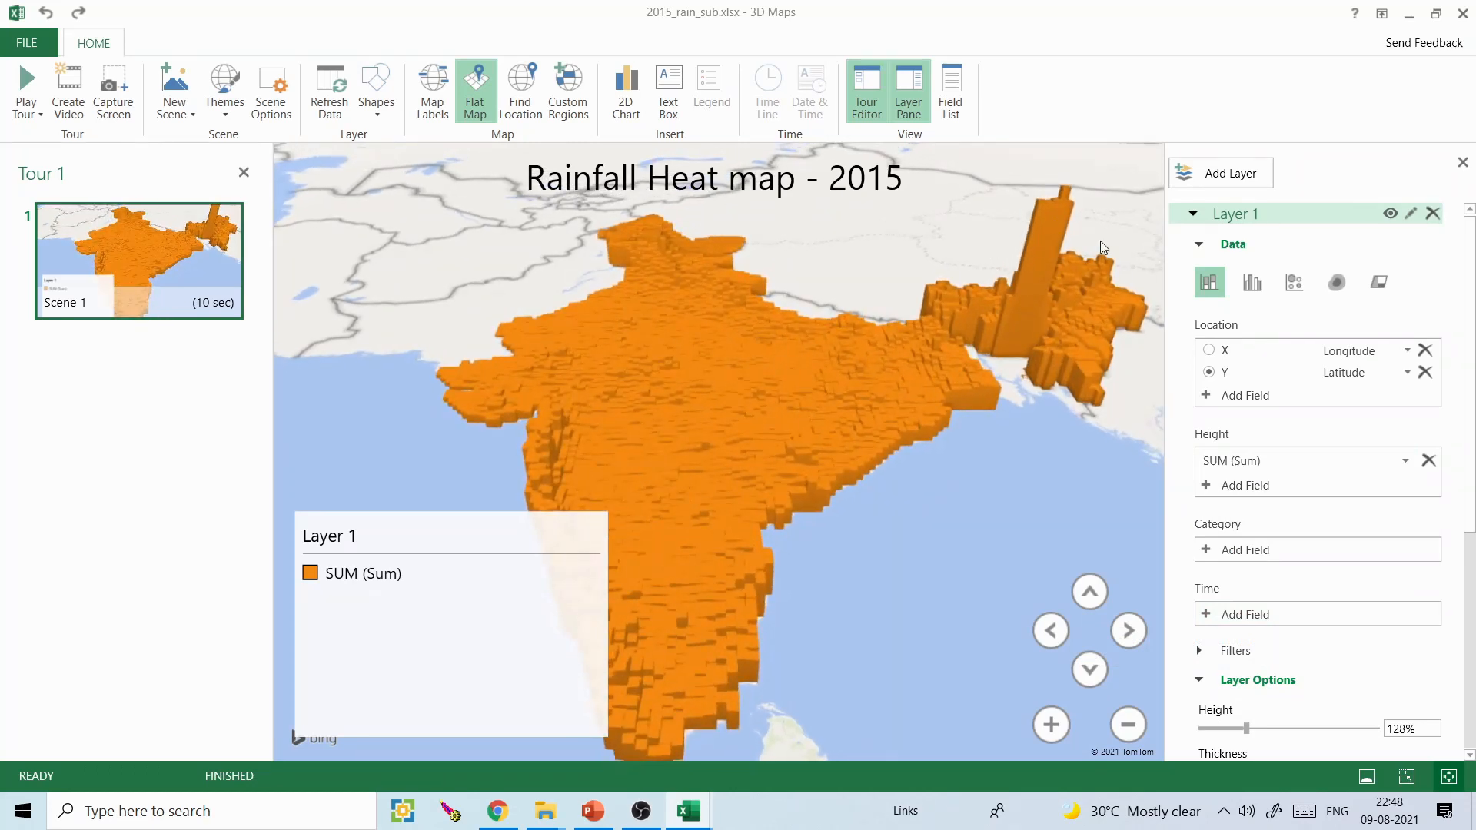
- Set the SUM columns' height to 126% and thickness to 30%, and change the flat map back to a globe
drag(1474, 450, 1474, 619)
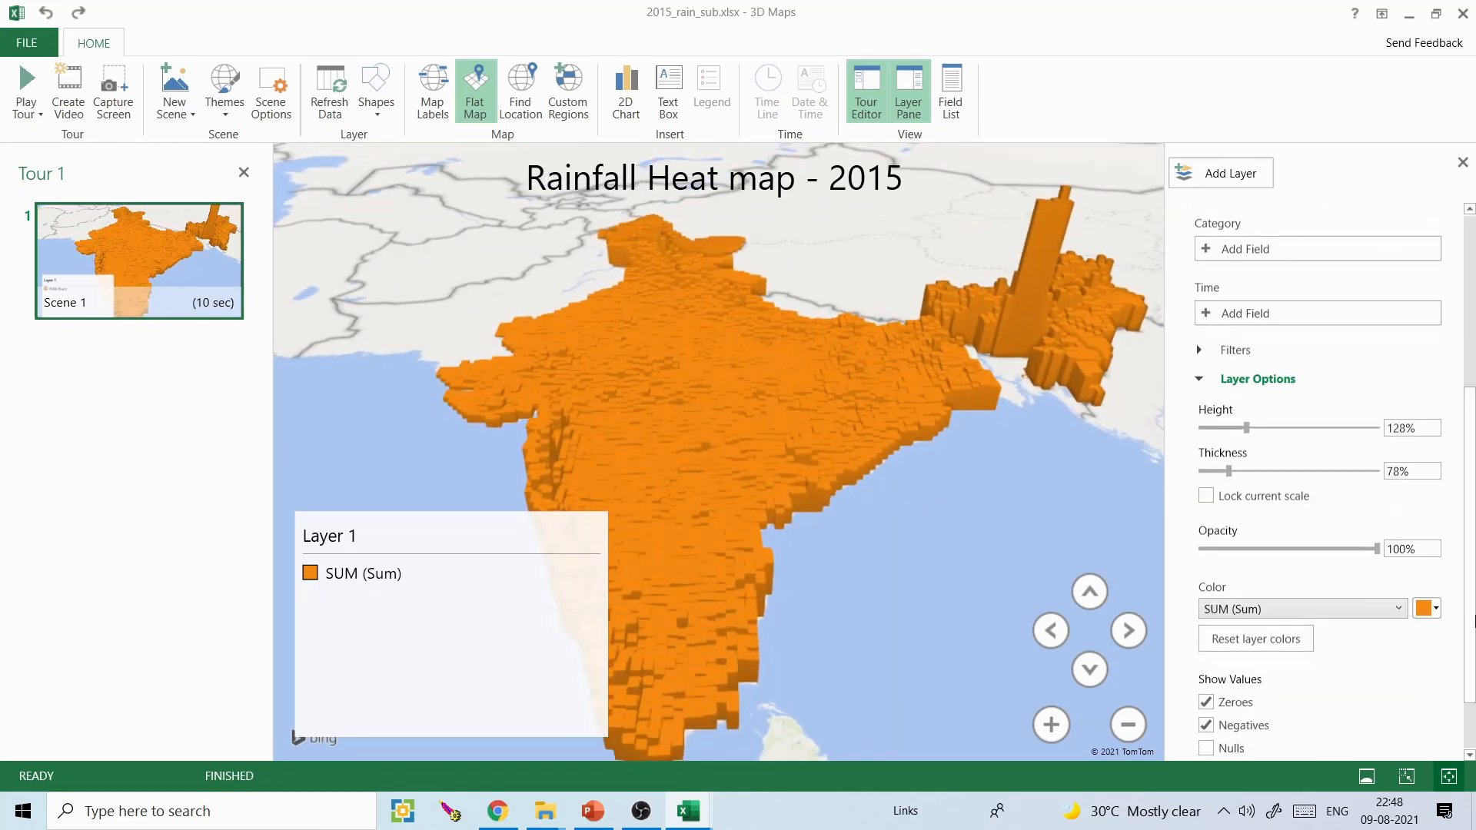
drag(1248, 427, 1211, 478)
drag(991, 473, 1140, 606)
click(480, 102)
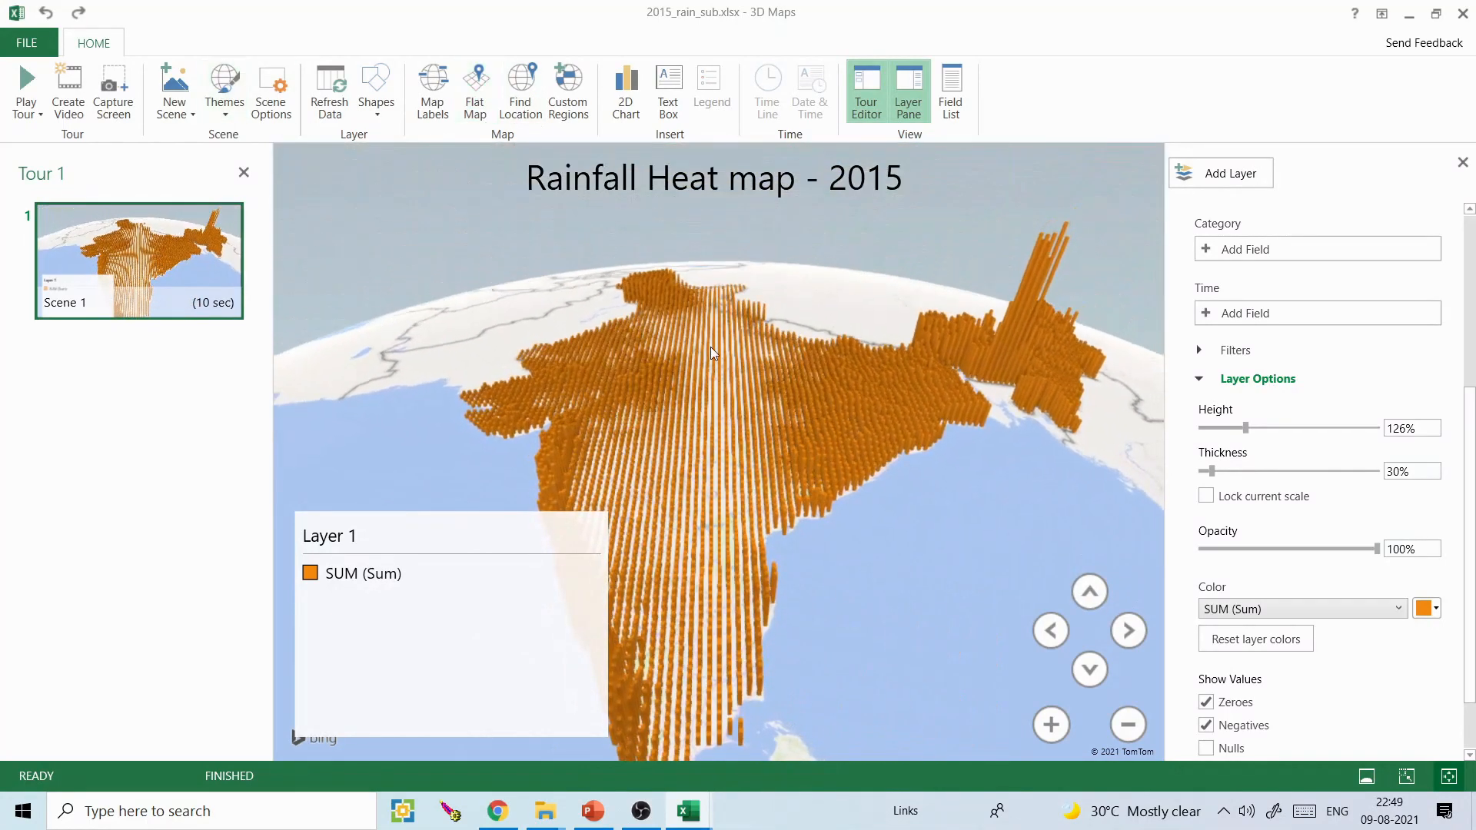
scroll(867, 441, up, 3)
scroll(868, 440, down, 3)
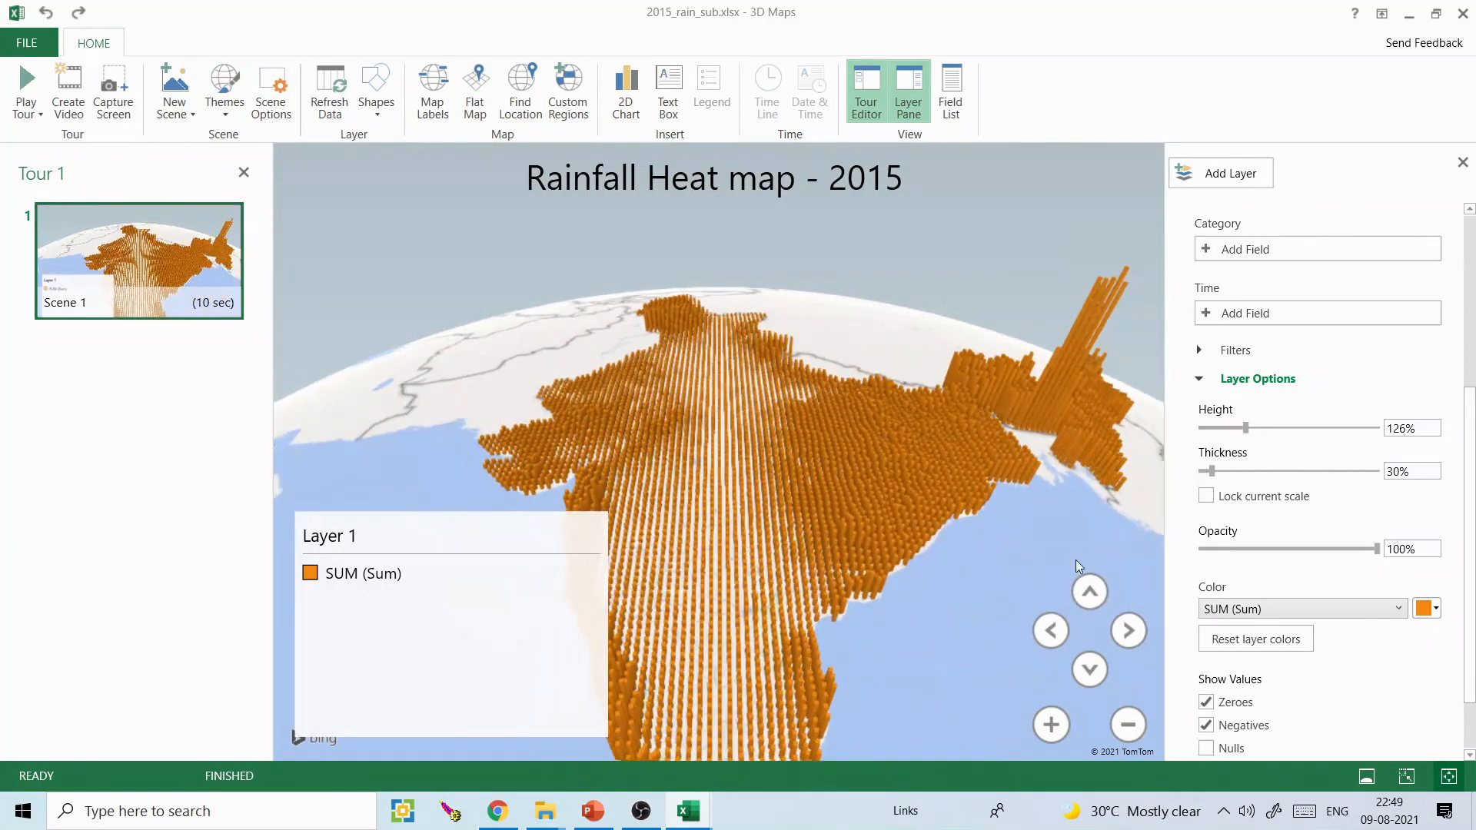
click(1098, 596)
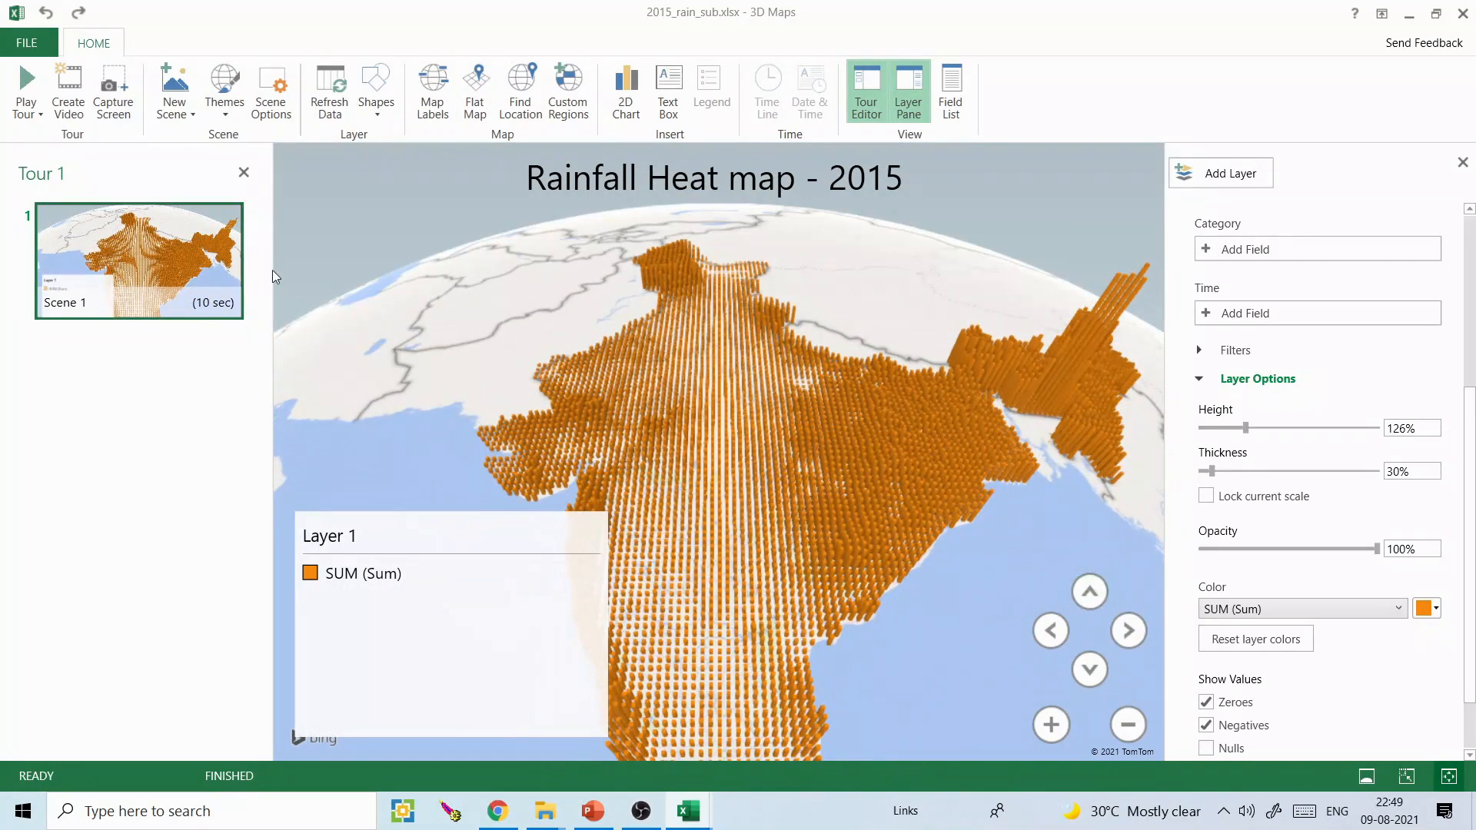
- Try the satellite imagery theme on the globe and restore the light map theme
click(224, 88)
click(146, 157)
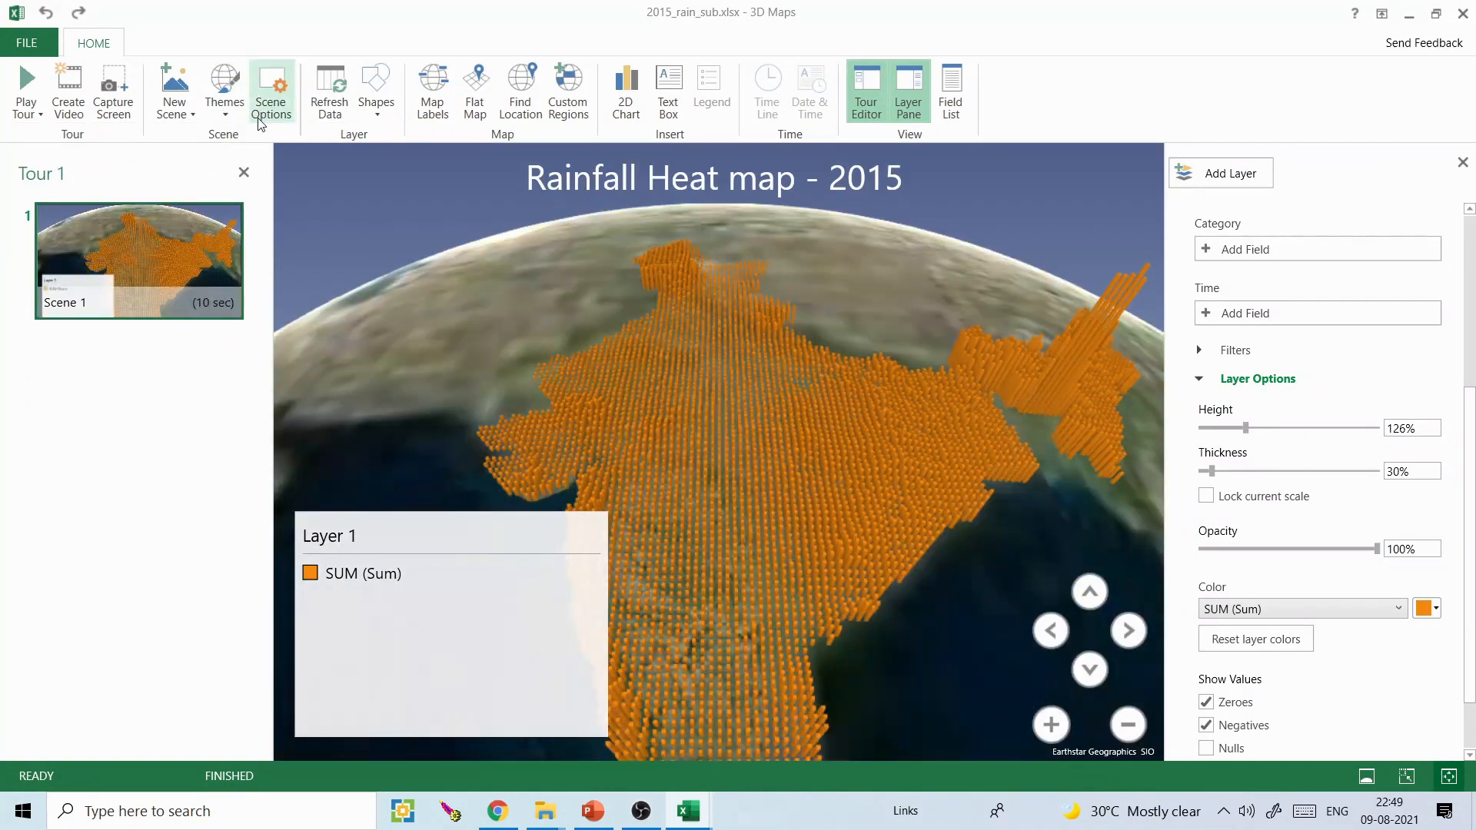
drag(745, 297, 764, 291)
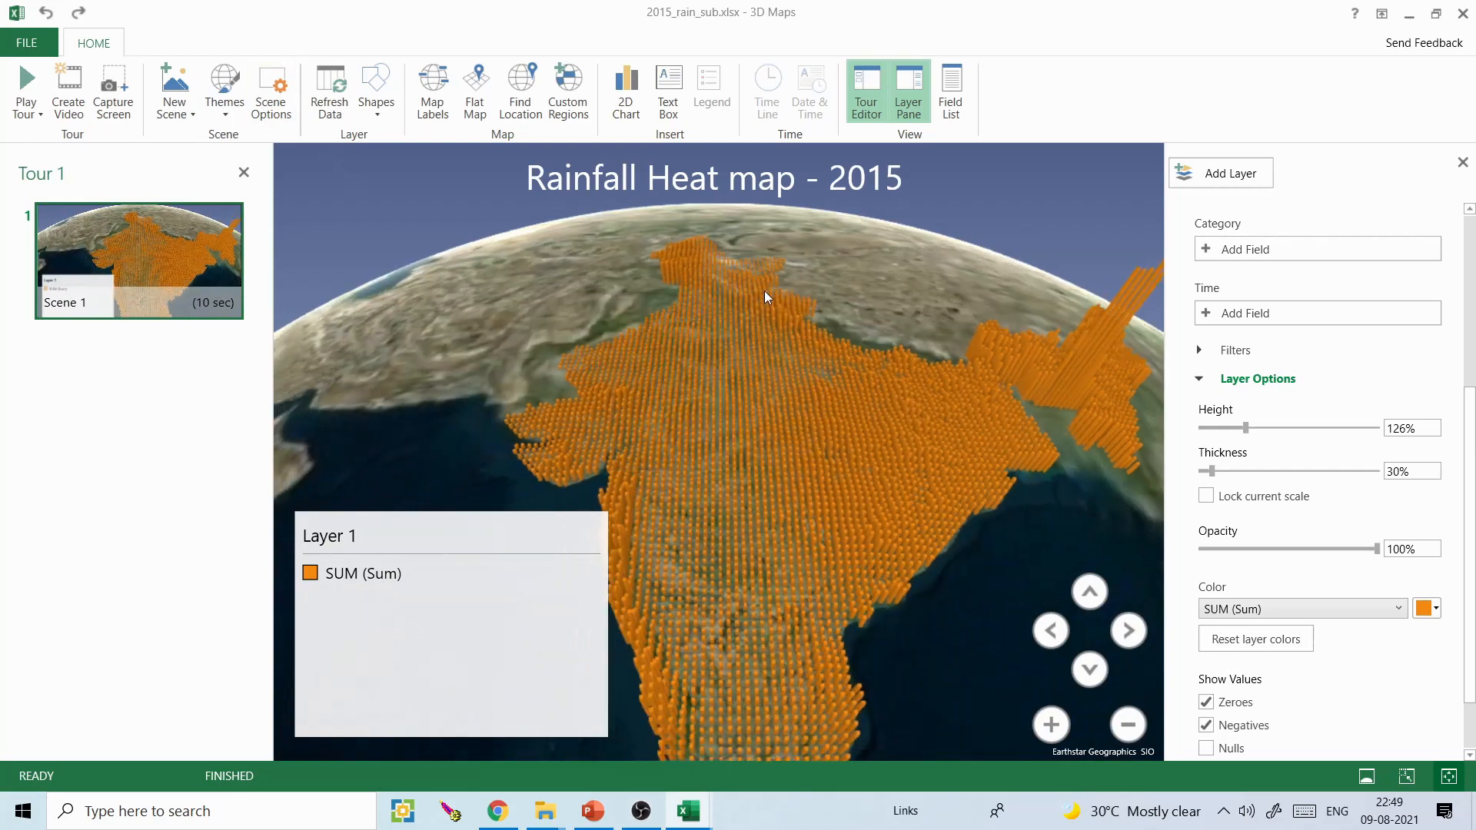
click(225, 93)
click(62, 153)
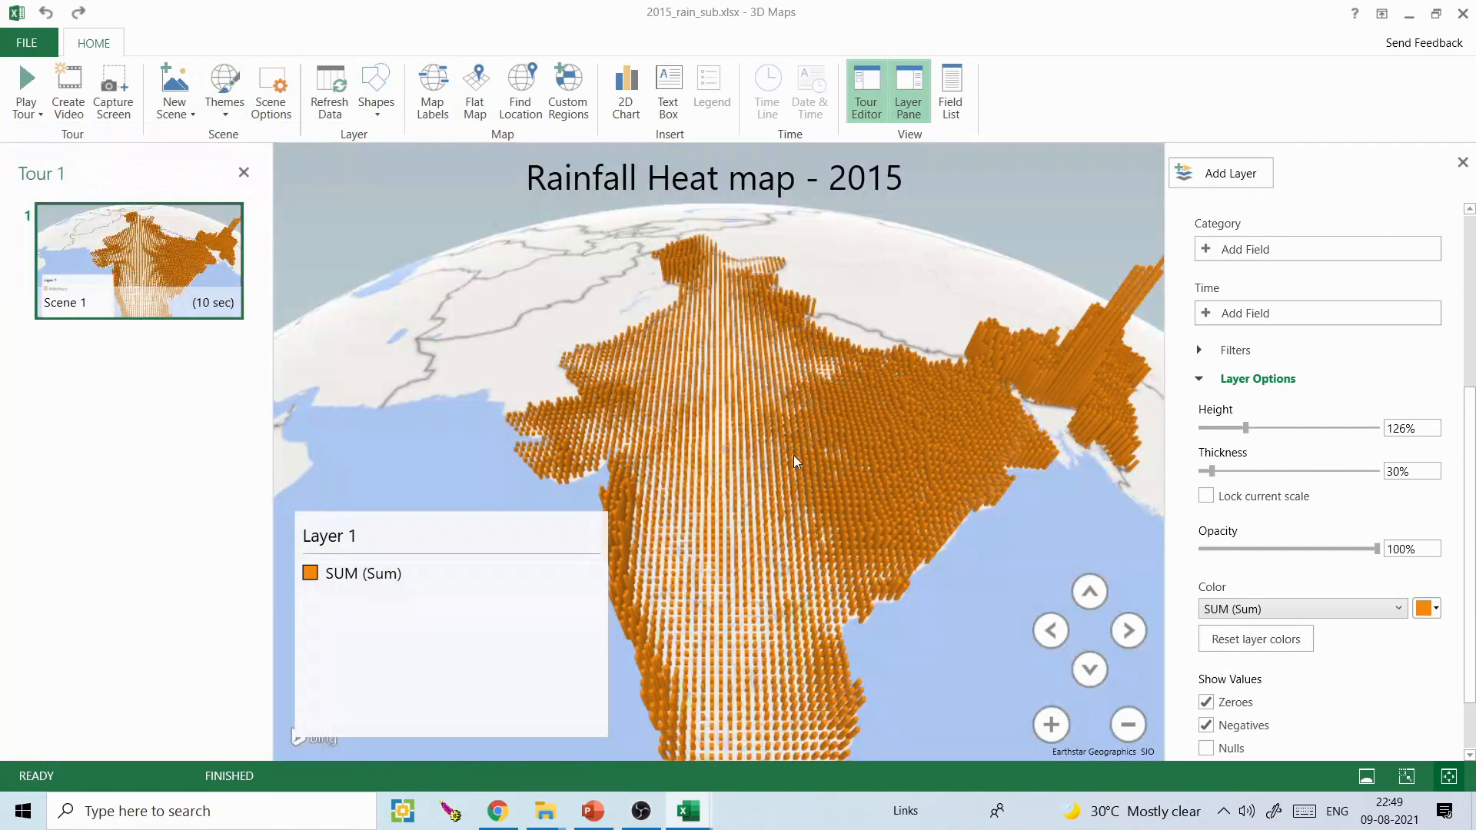
- Capture the 3D column map and paste it onto a new slide after slide 1 in the PowerPoint presentation, returning to 3D Maps
click(115, 85)
click(593, 811)
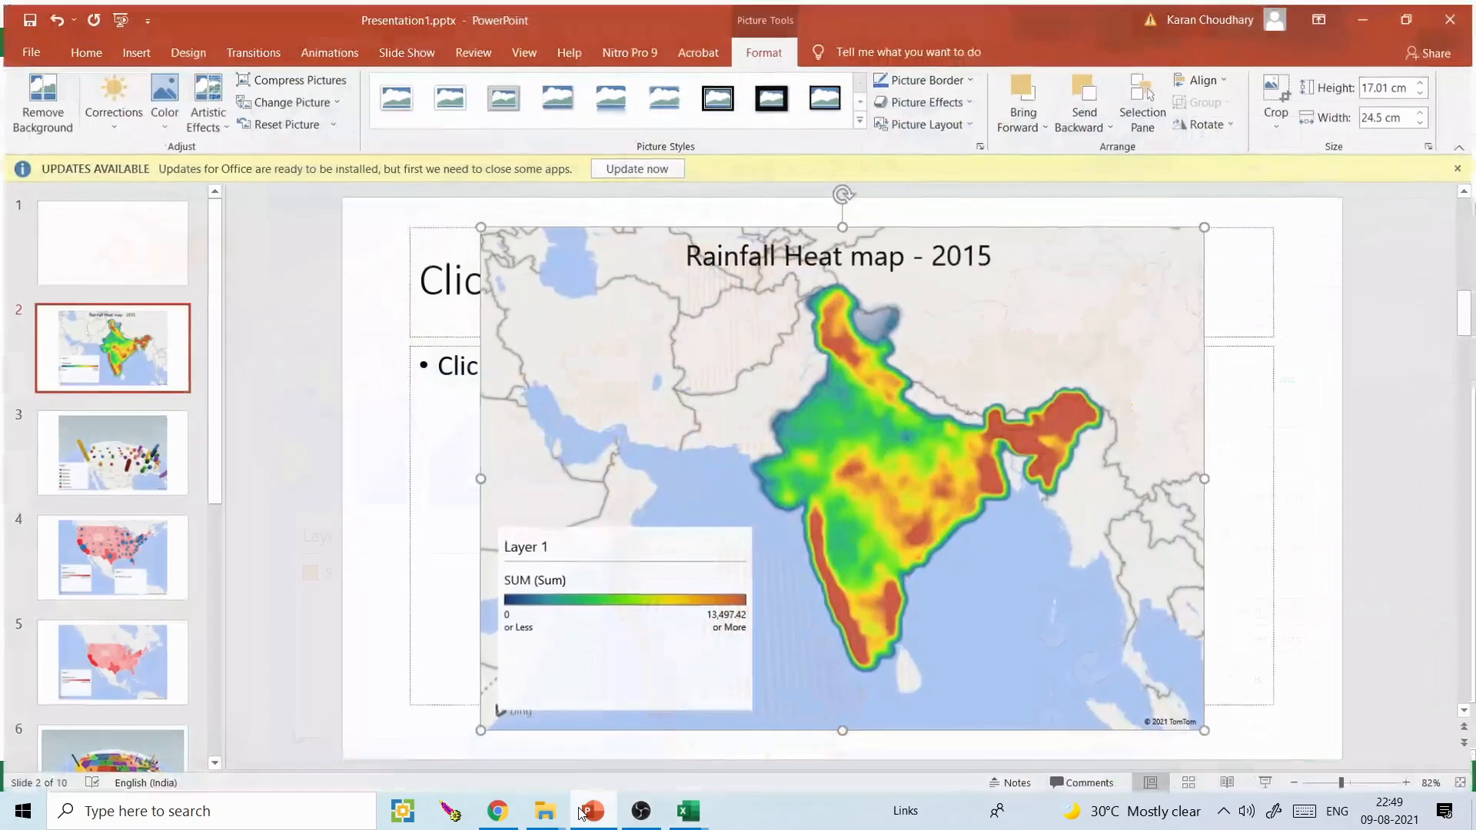
click(141, 268)
key(Return)
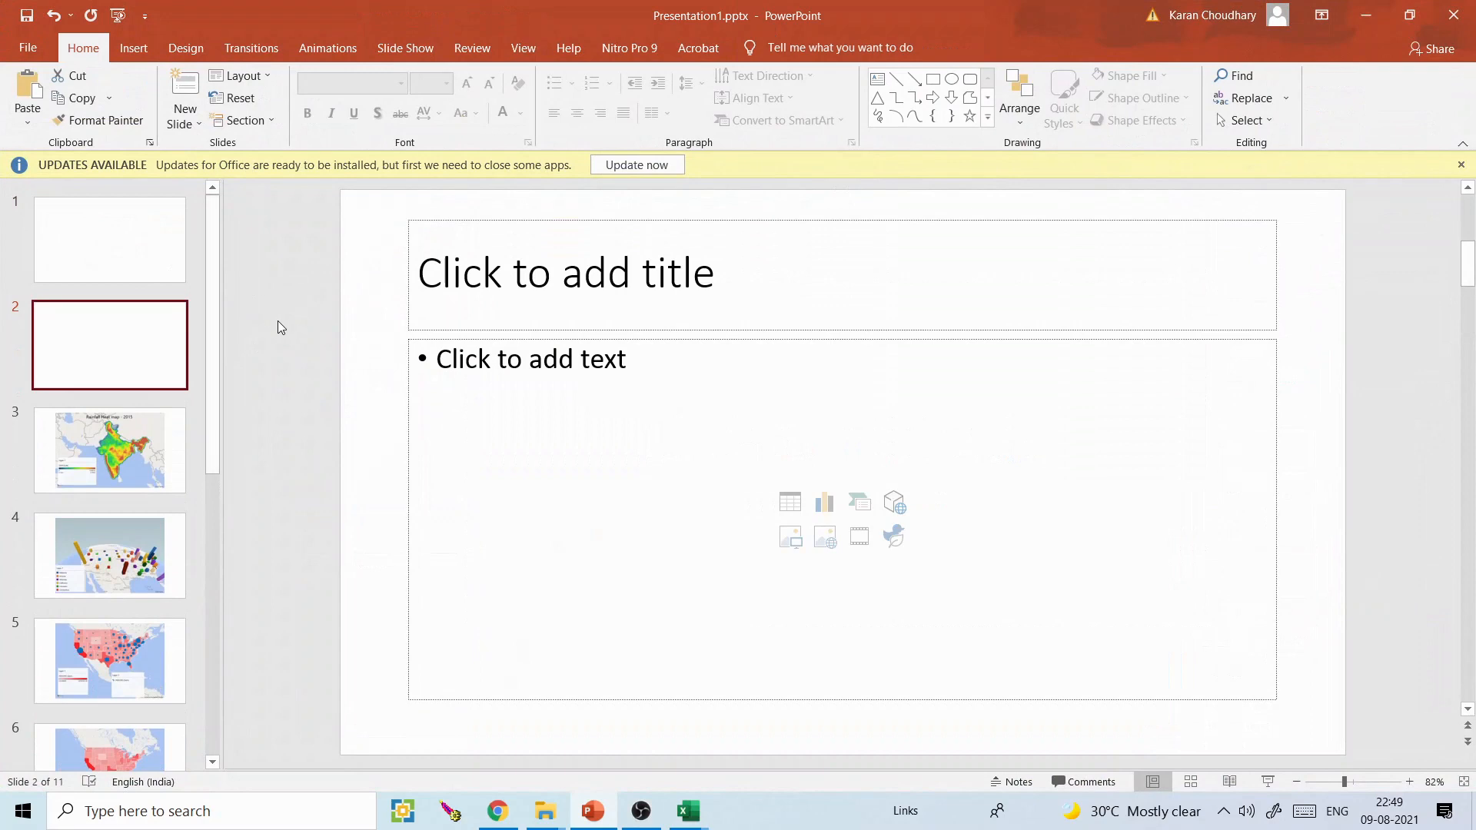
key(ctrl+v)
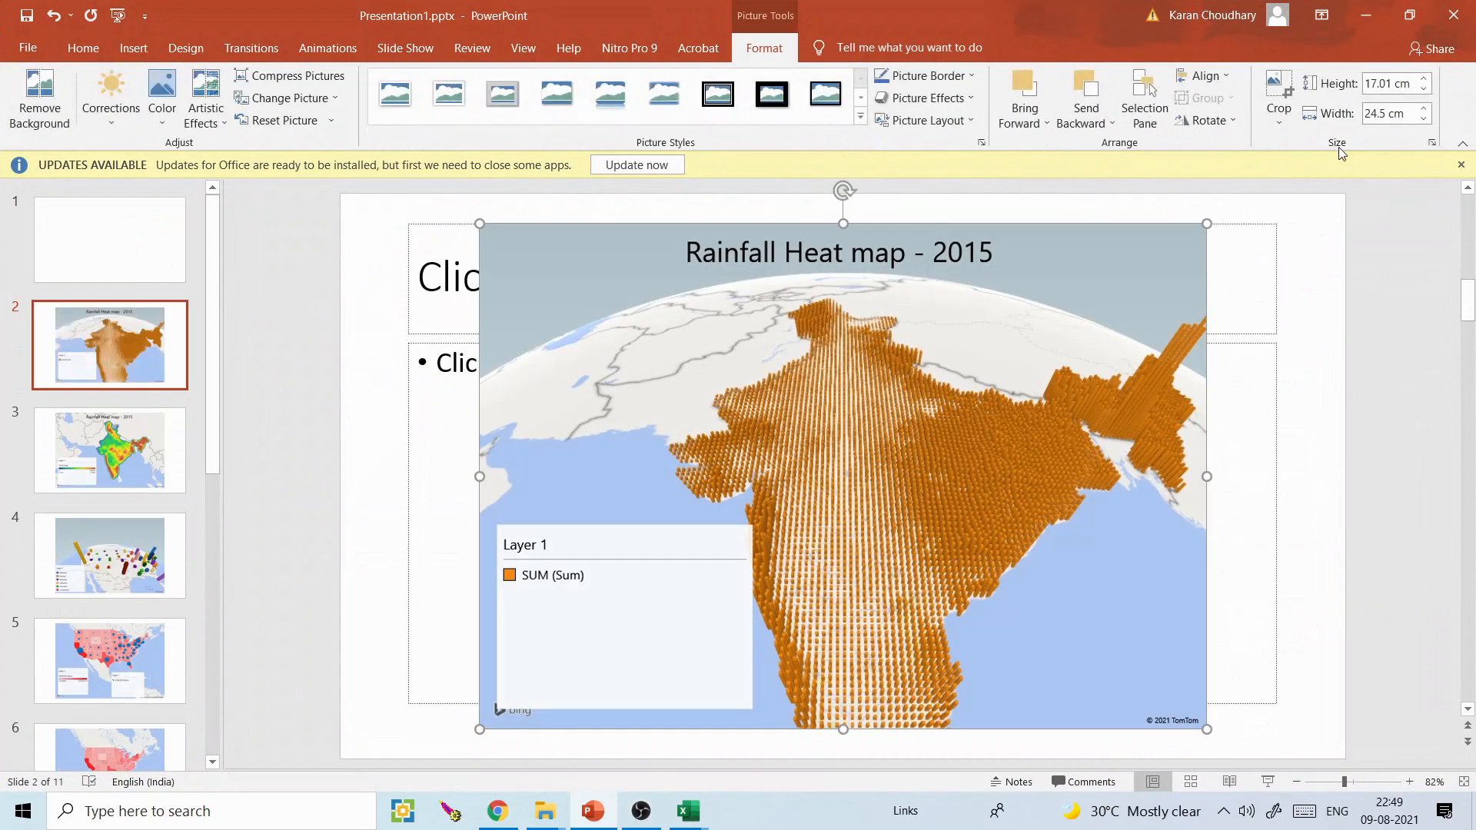
click(1372, 13)
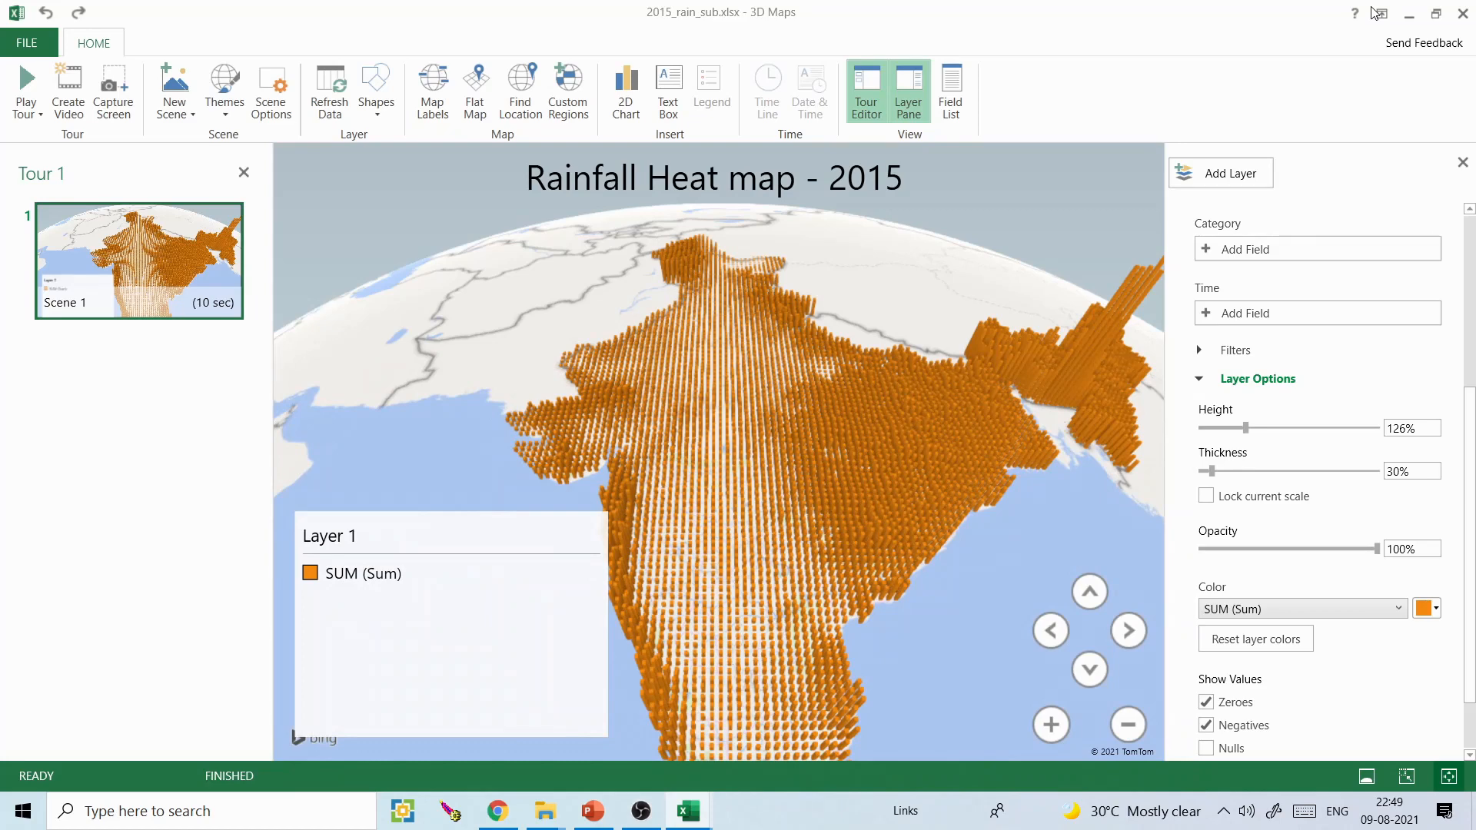
- Close the rainfall map and its workbook without saving, and open India_covid.xlsx from the excel folder
click(1465, 14)
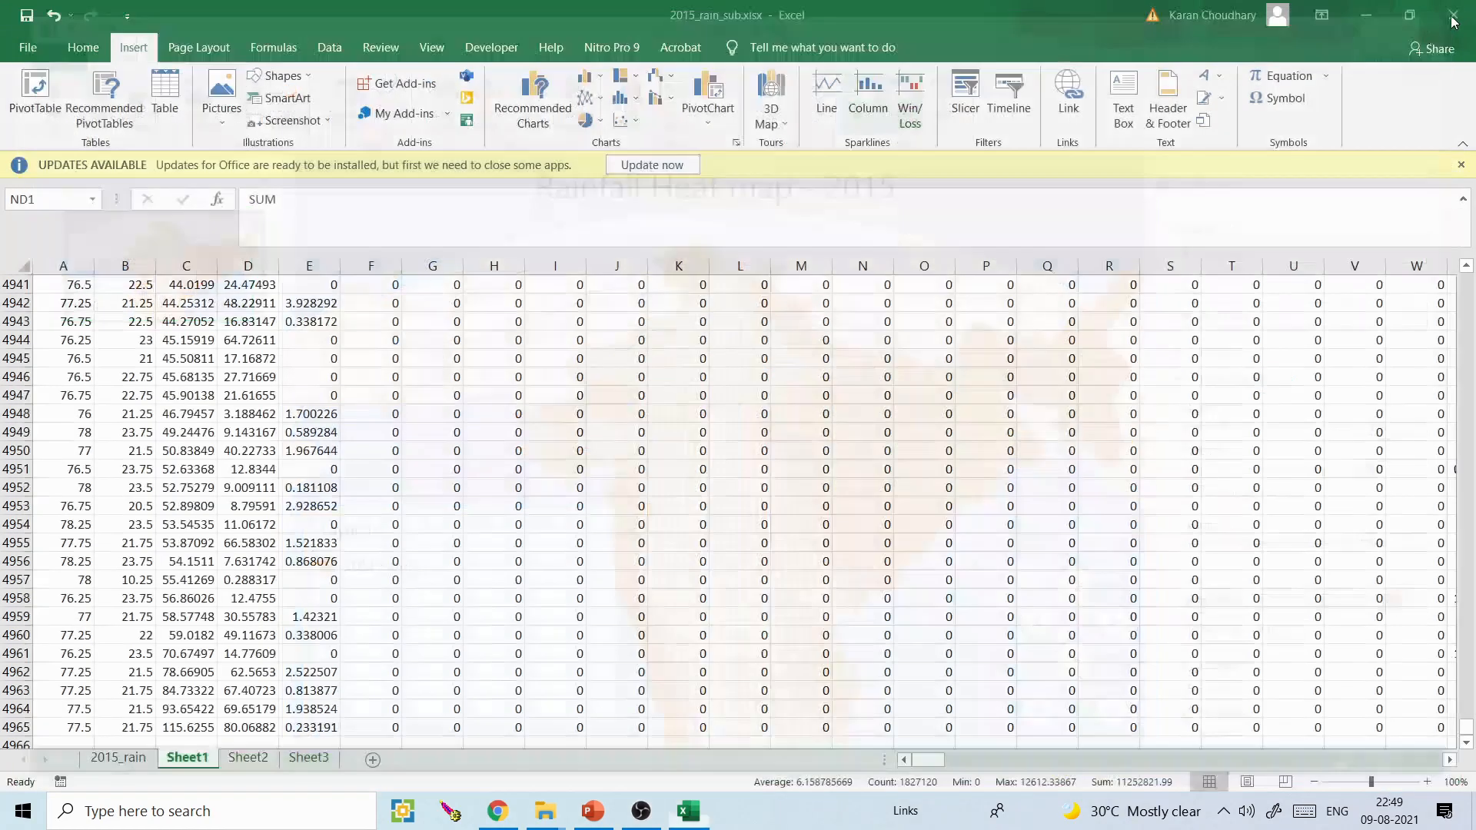
click(1453, 15)
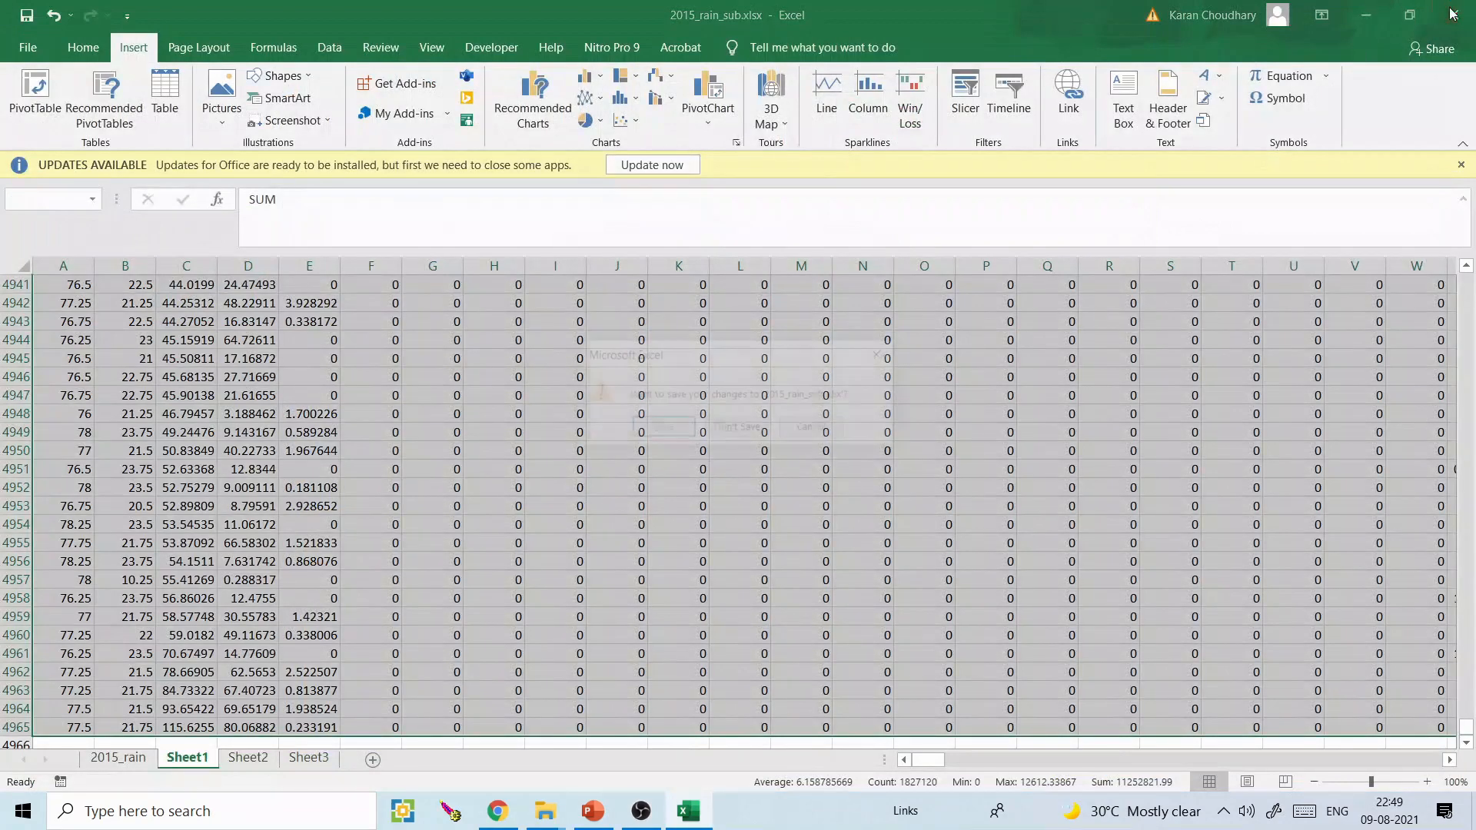
click(738, 428)
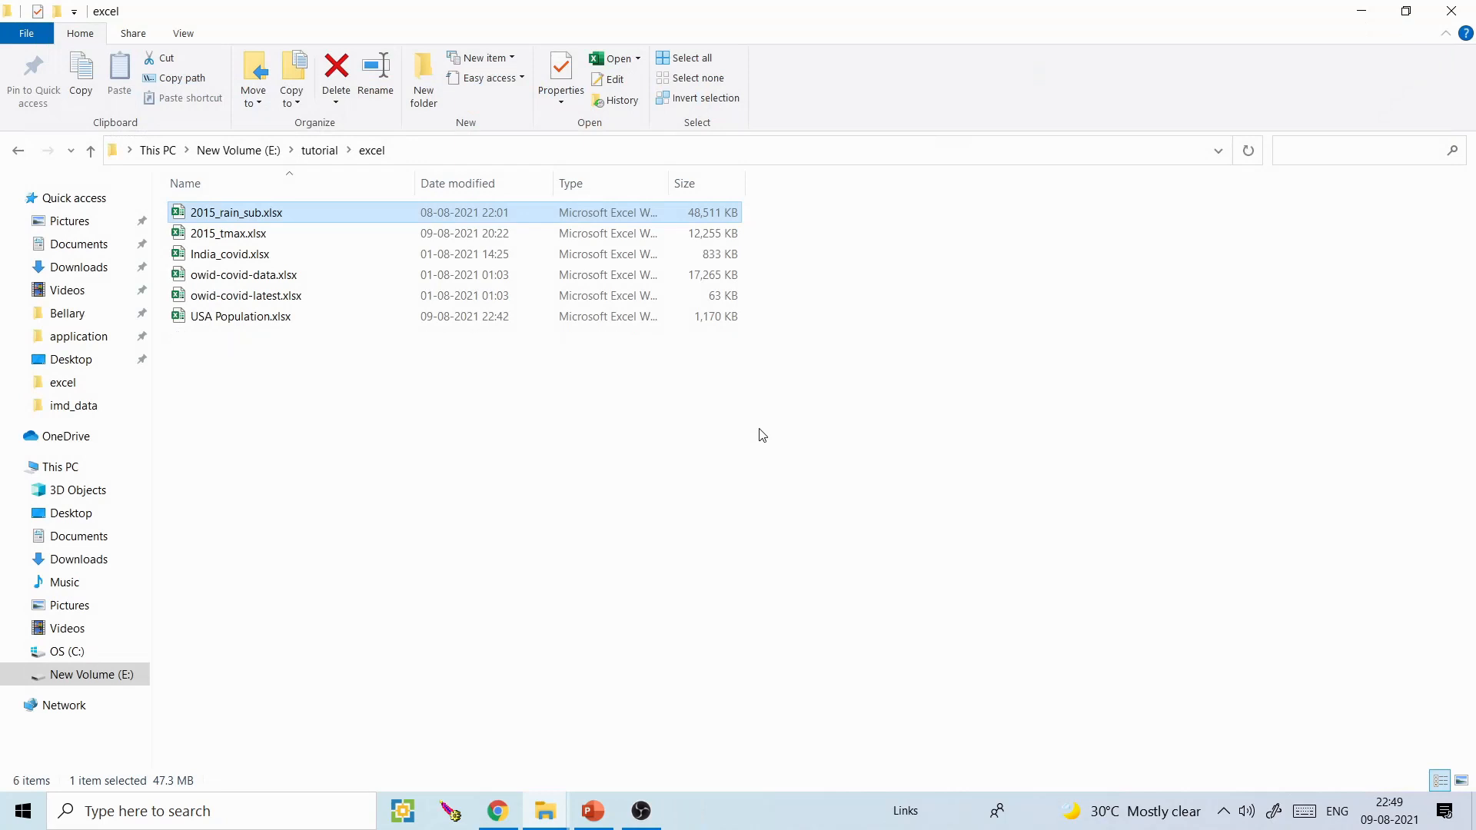
click(253, 255)
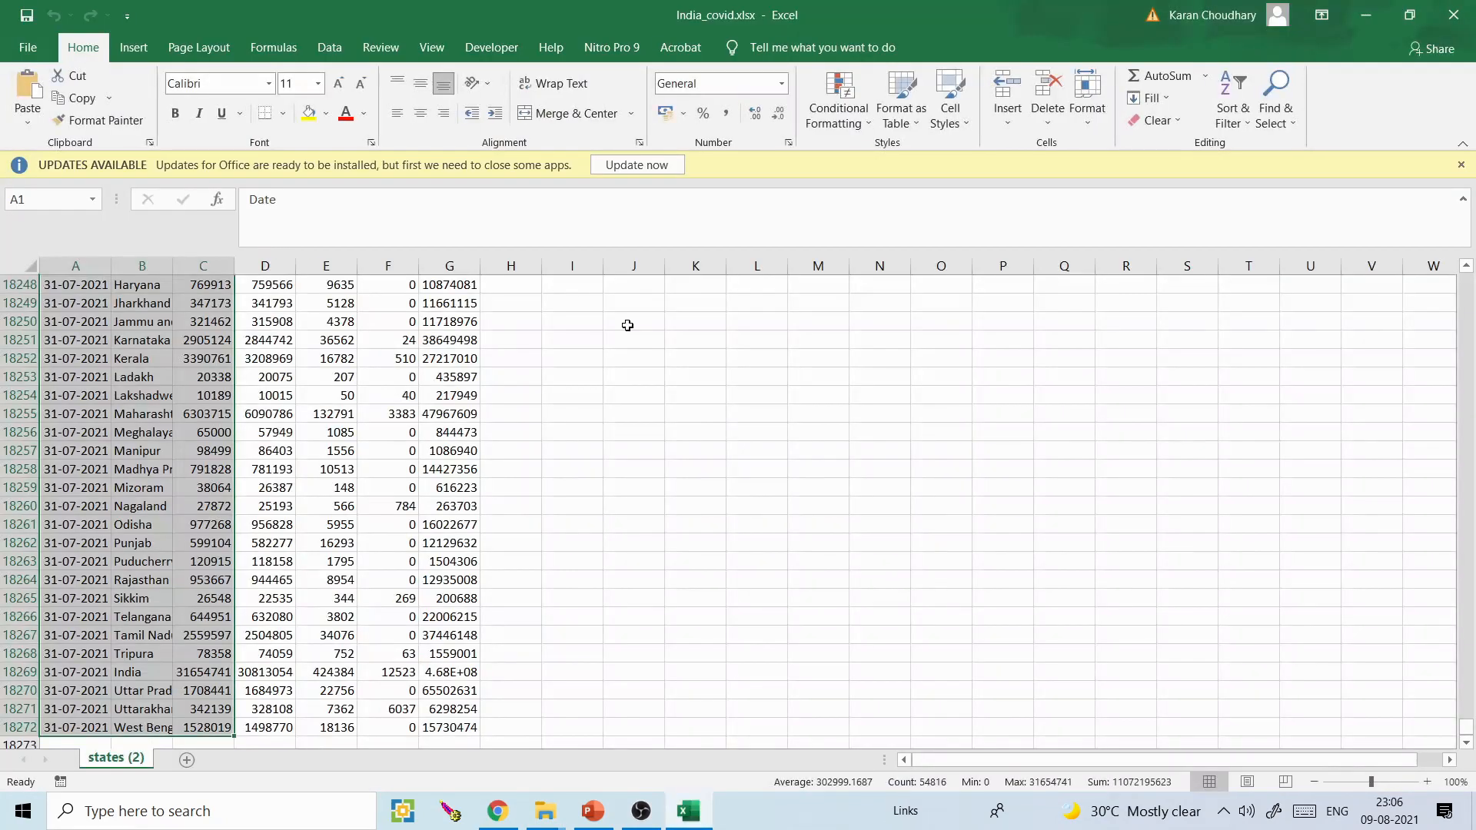
- Examine the Date, State and Confirmed columns from the first rows of the COVID sheet
click(1140, 433)
drag(1470, 731, 1467, 278)
drag(121, 308, 126, 427)
drag(48, 303, 67, 492)
drag(204, 304, 203, 489)
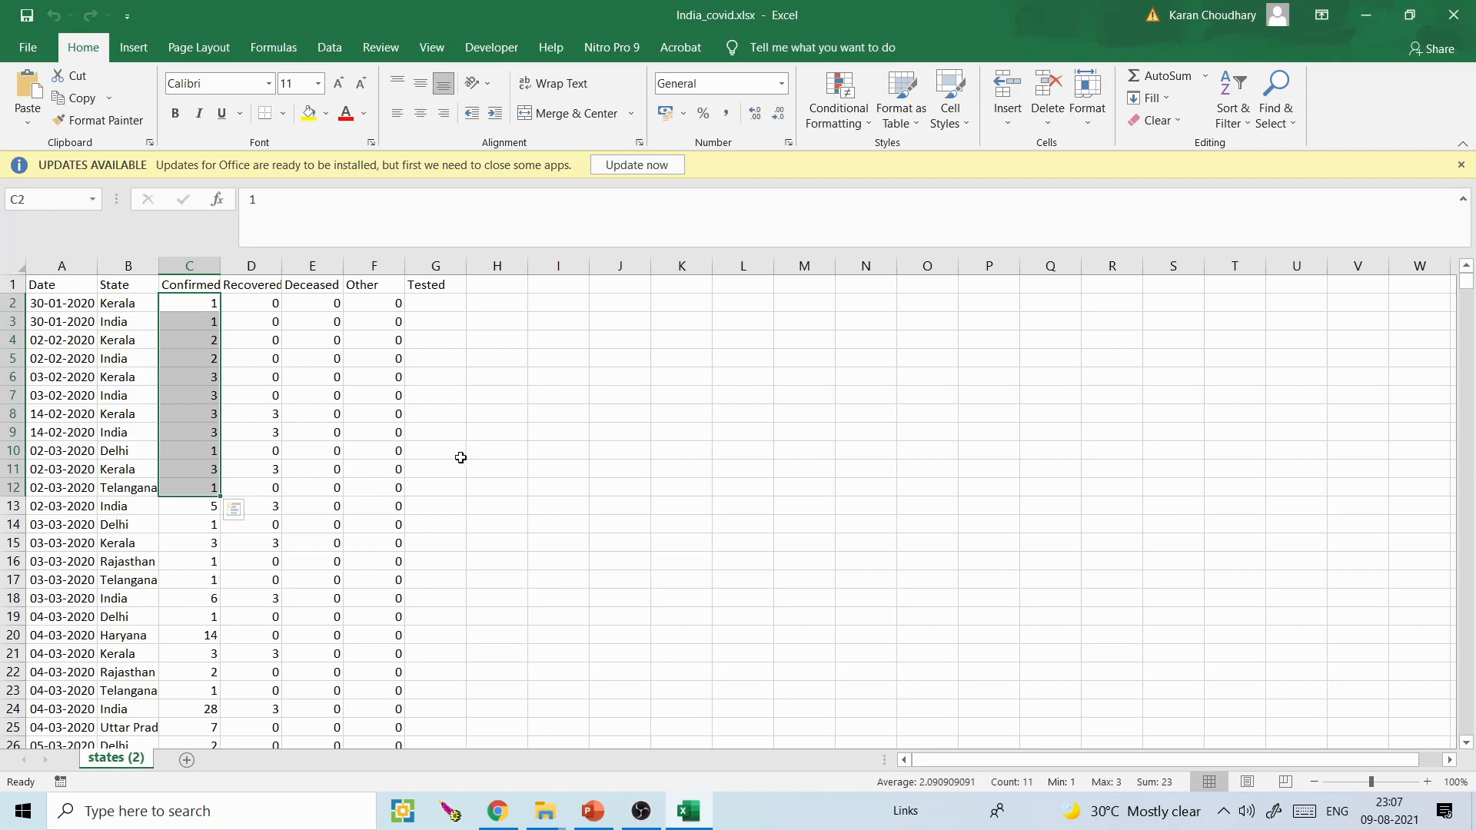
click(463, 458)
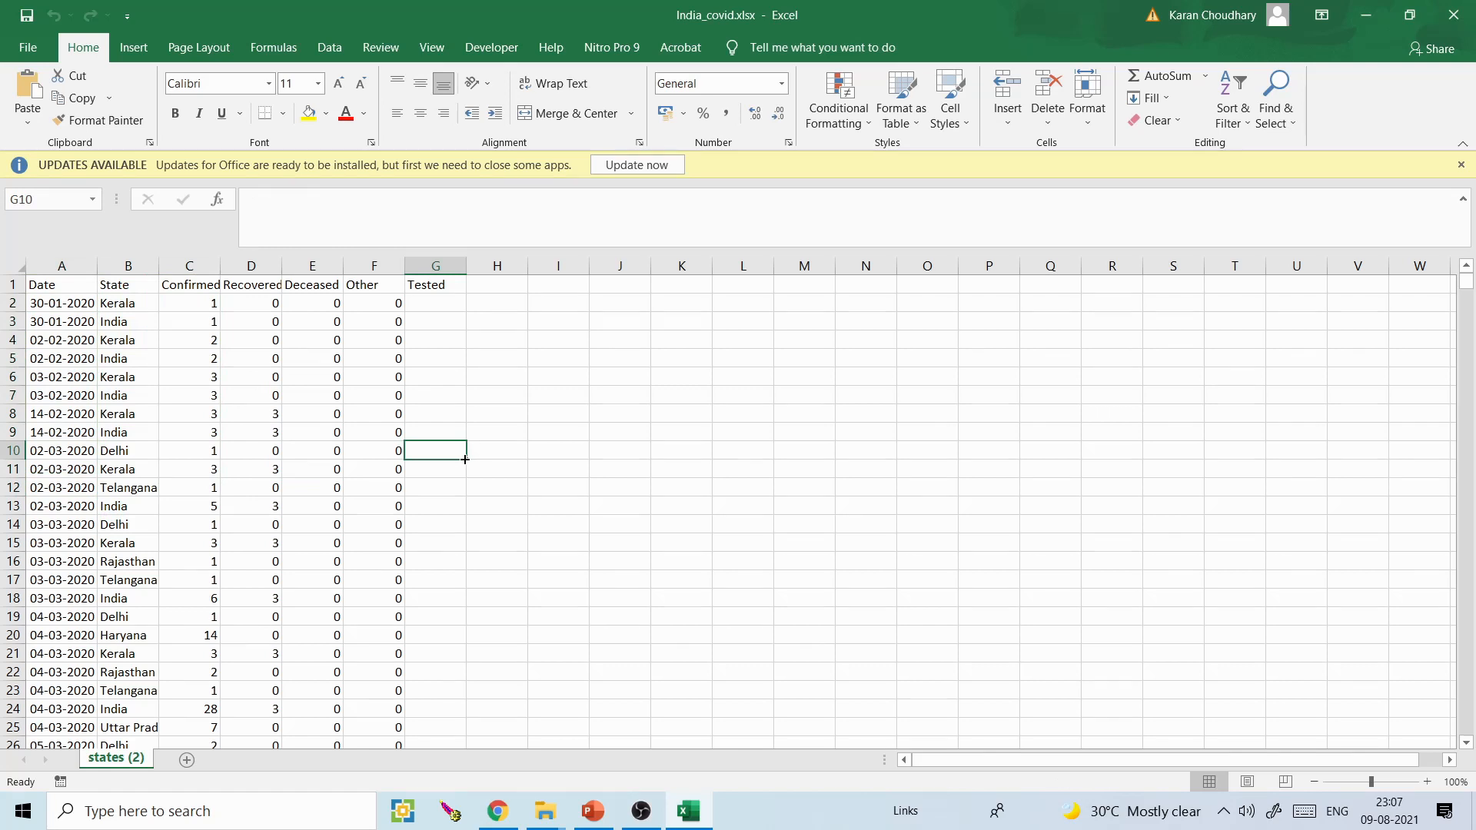
- Select all rows of the Date, State and Confirmed columns and open them in 3D Maps
drag(59, 284, 178, 277)
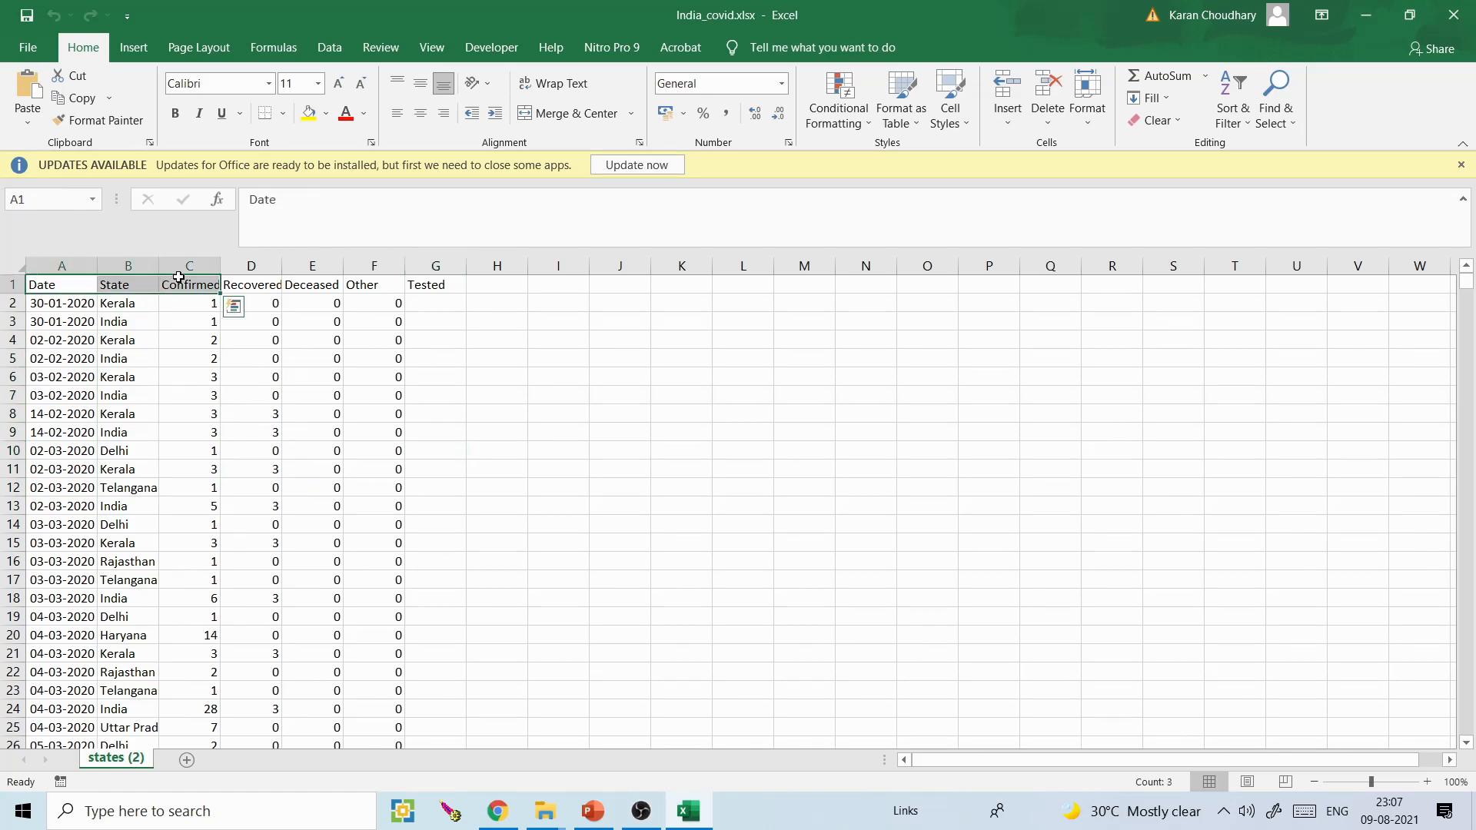
key(ctrl+shift+Down)
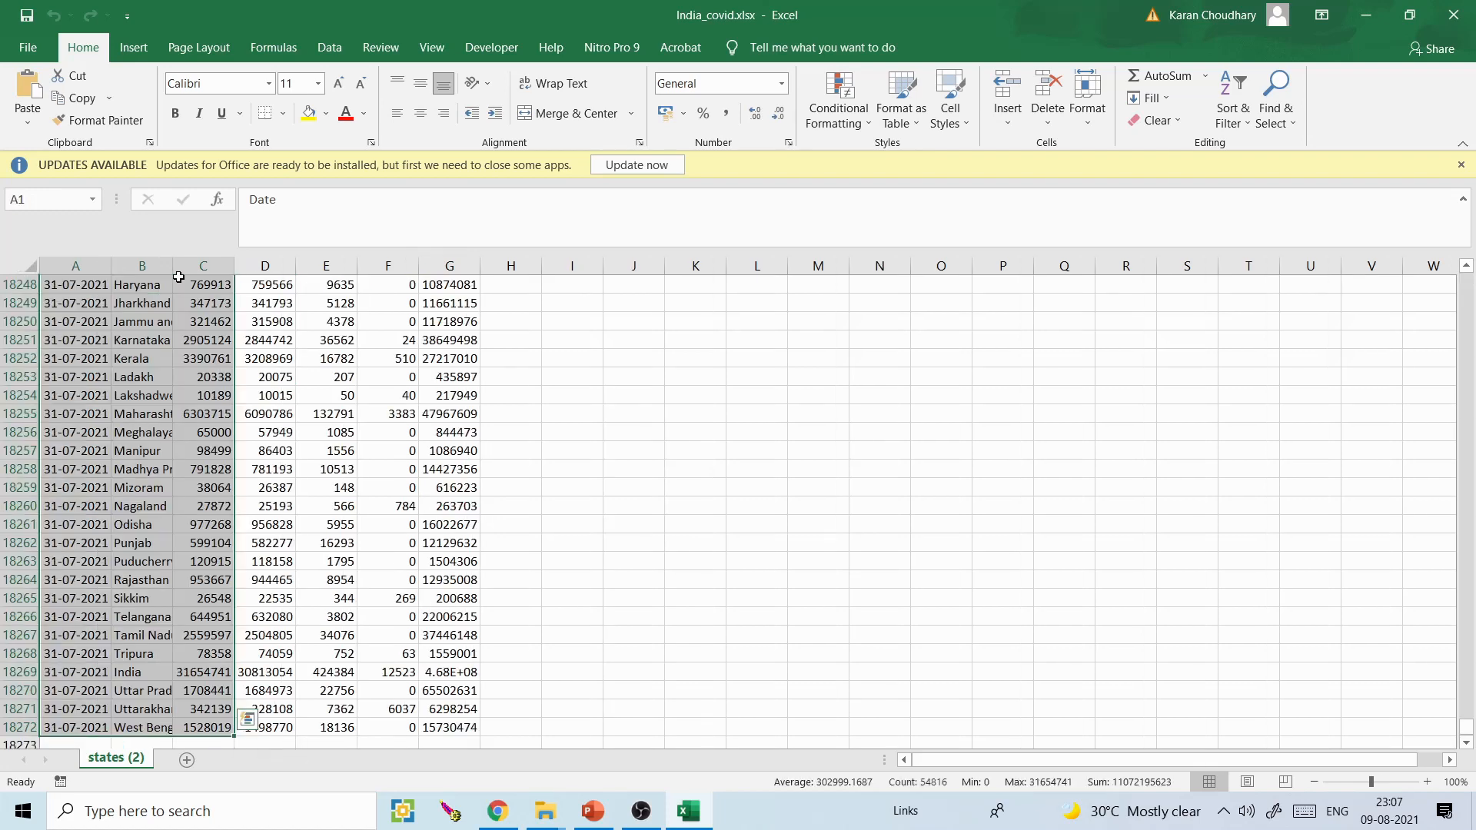
click(133, 47)
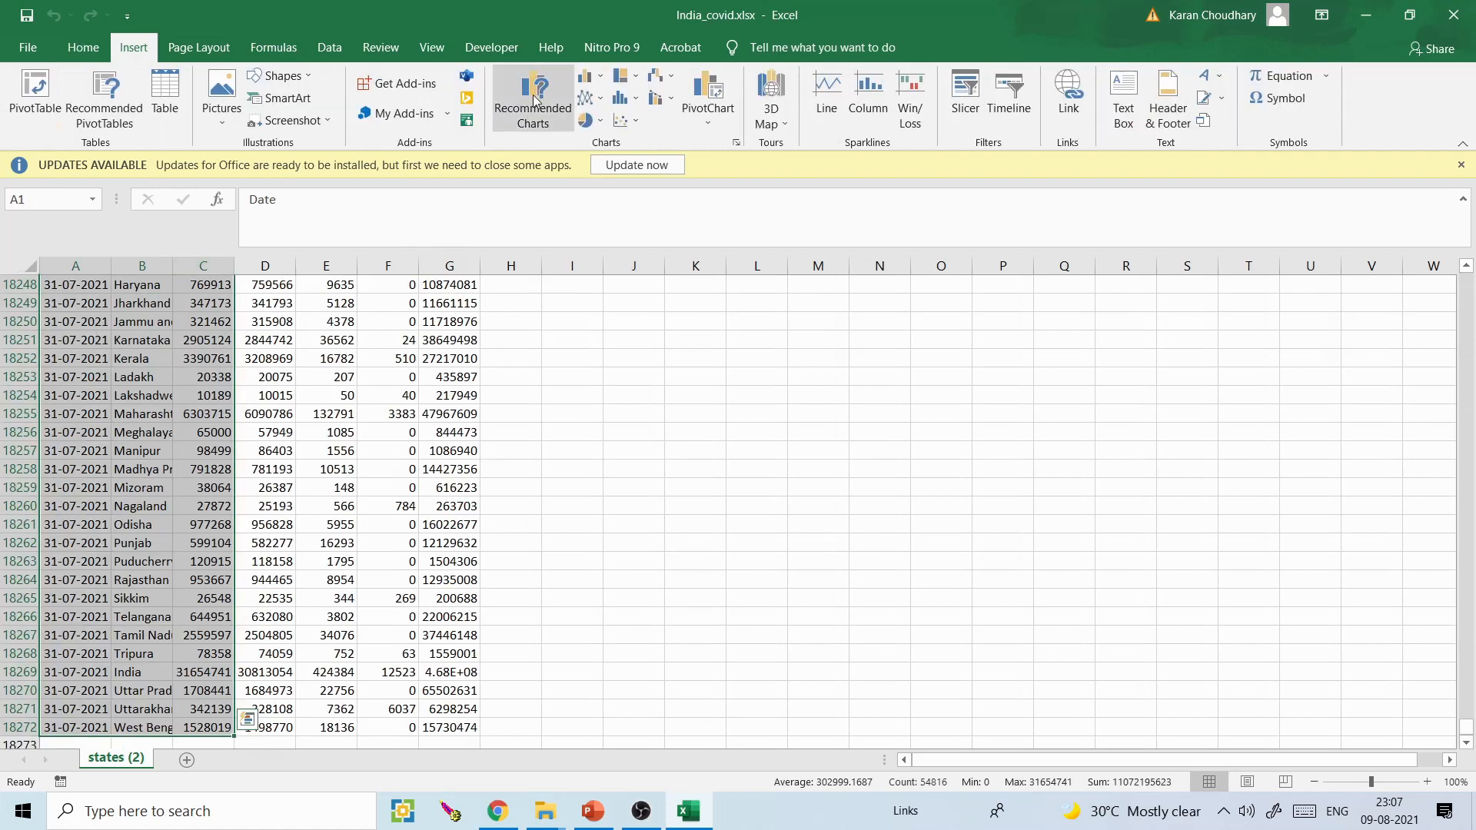
click(772, 87)
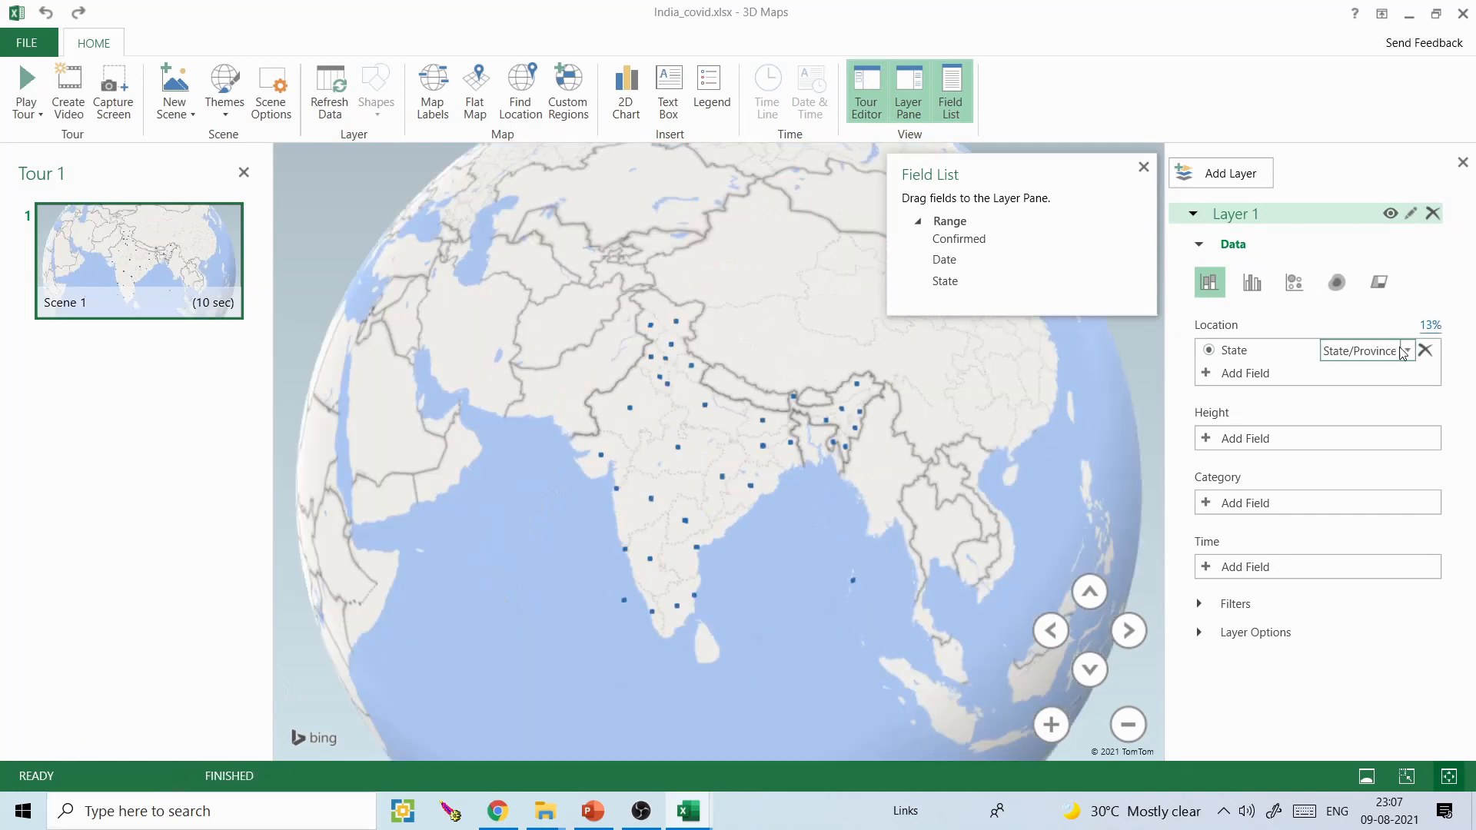
- Set the State field's location type to Custom Region (.kml, .shp) and agree to import custom regions
click(1376, 350)
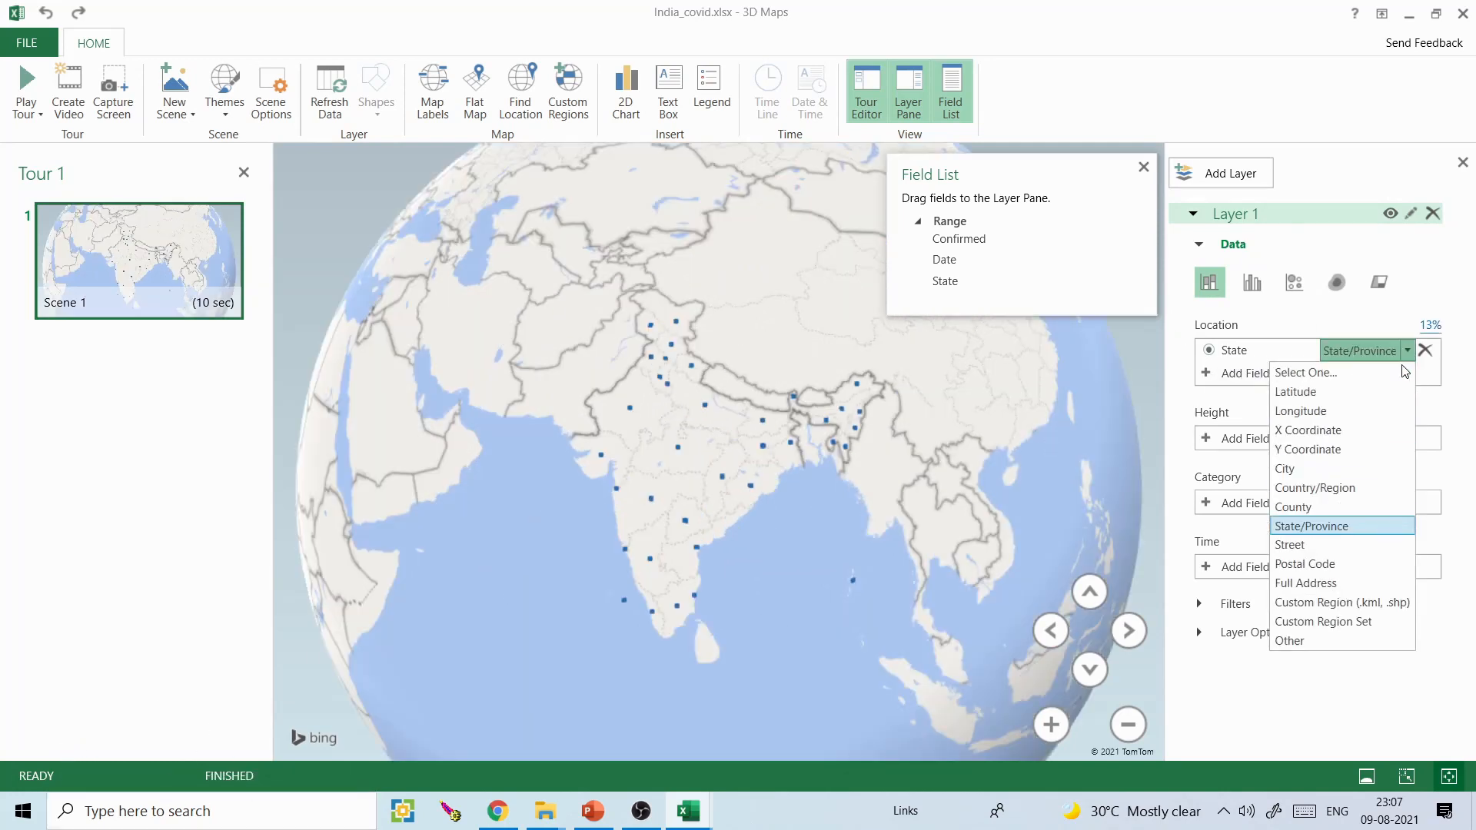
click(1336, 526)
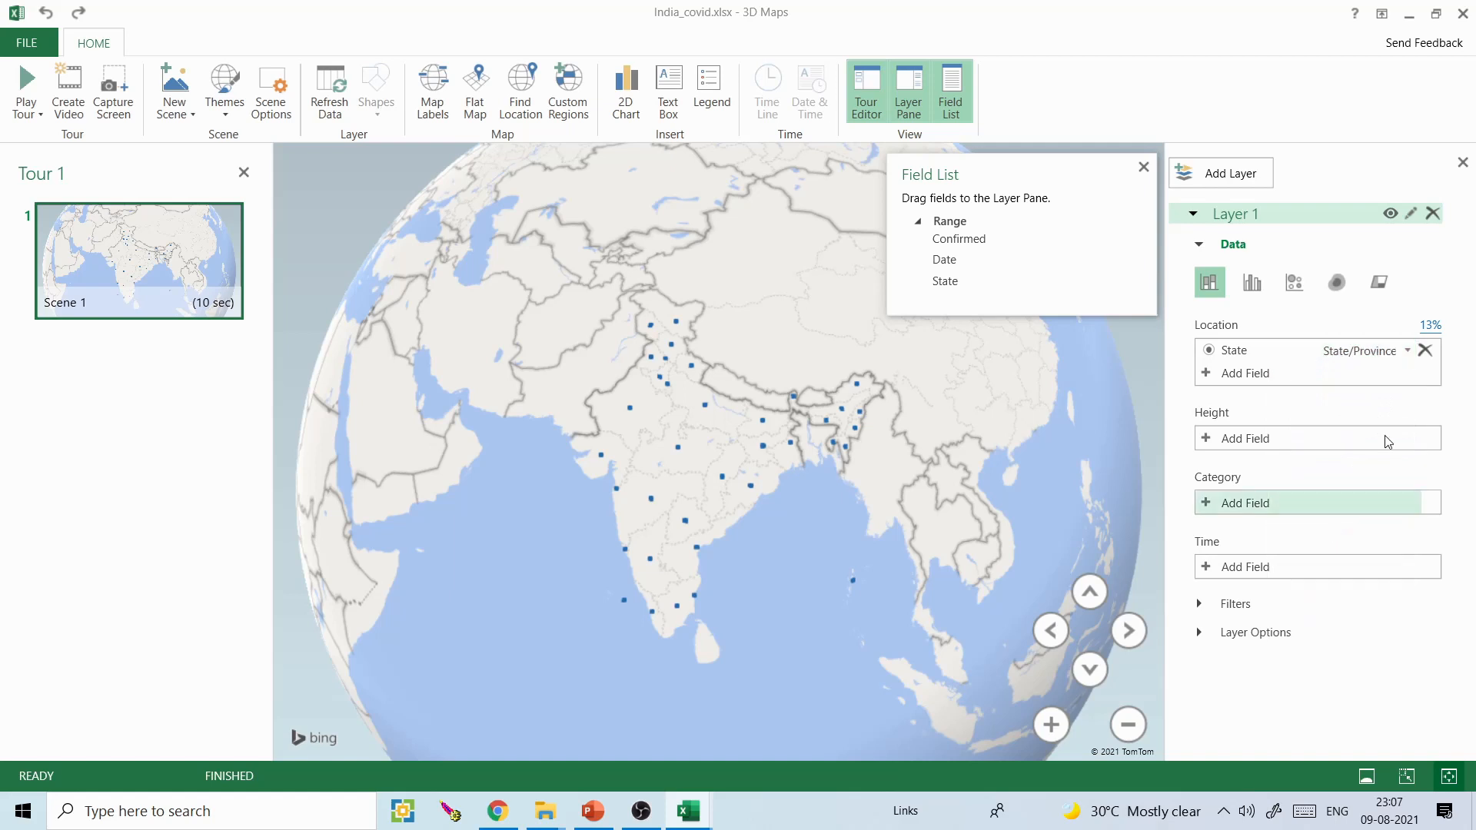
click(1407, 352)
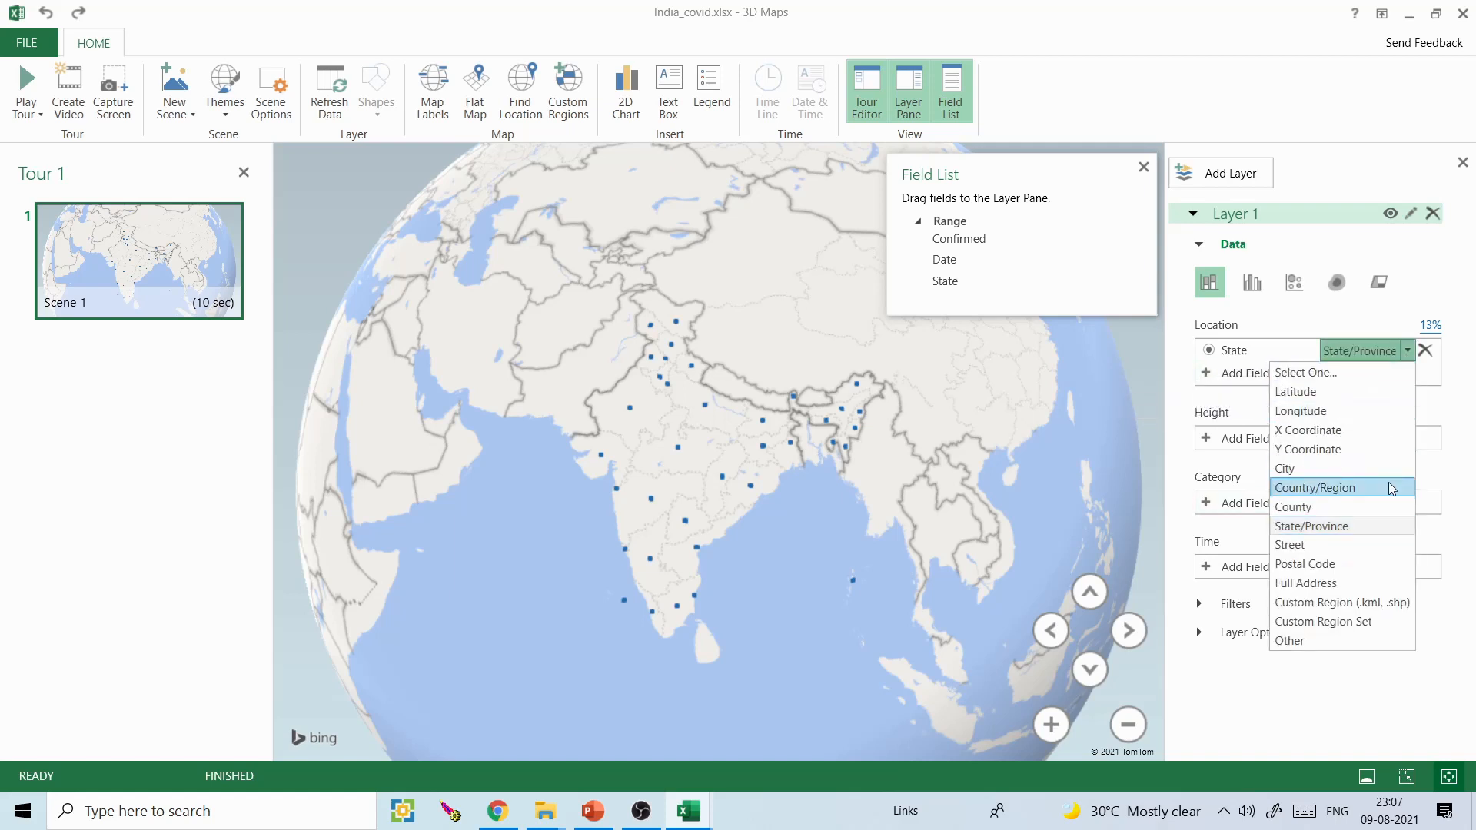
click(1324, 603)
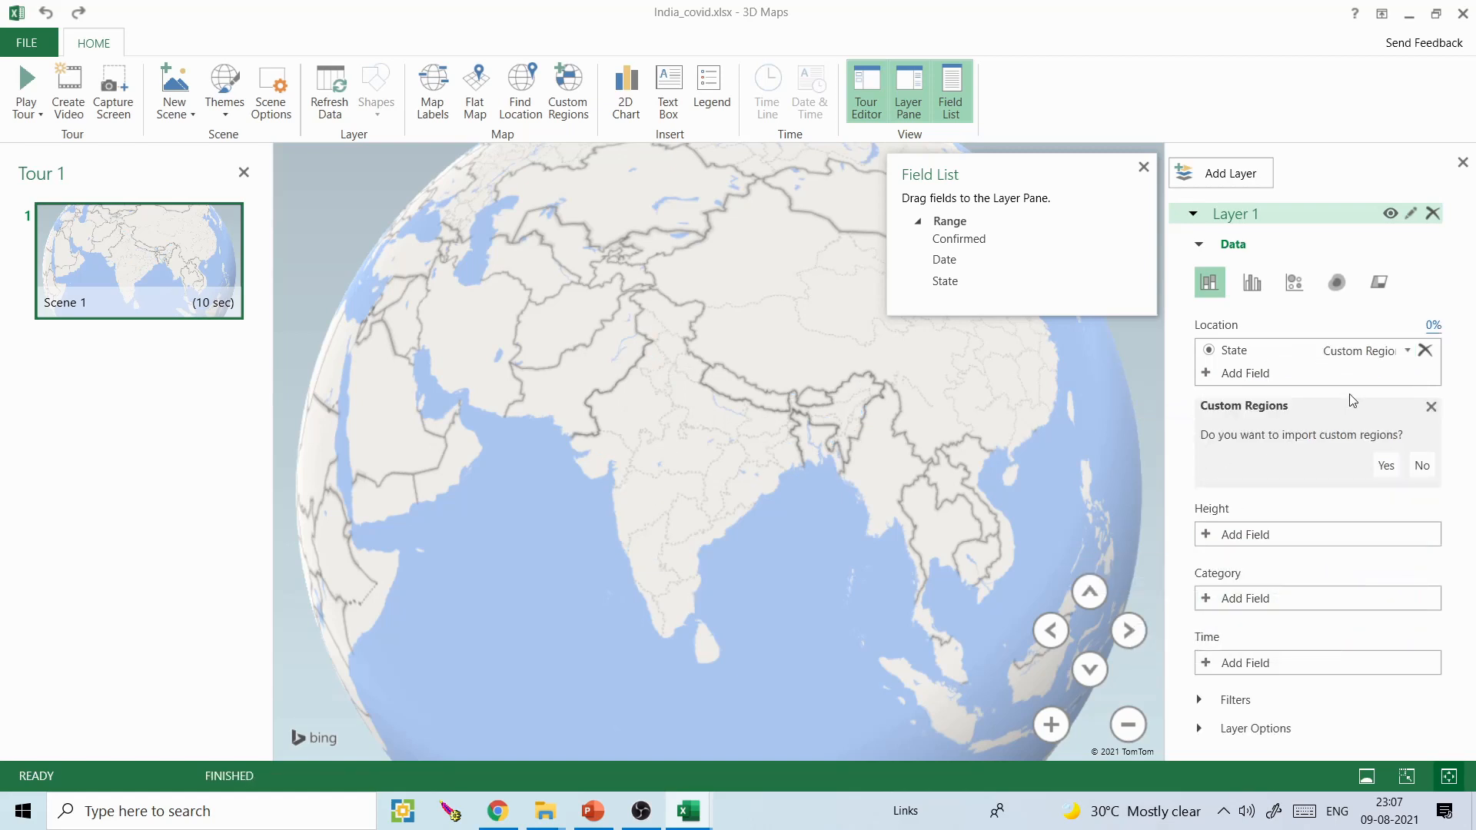
click(1390, 468)
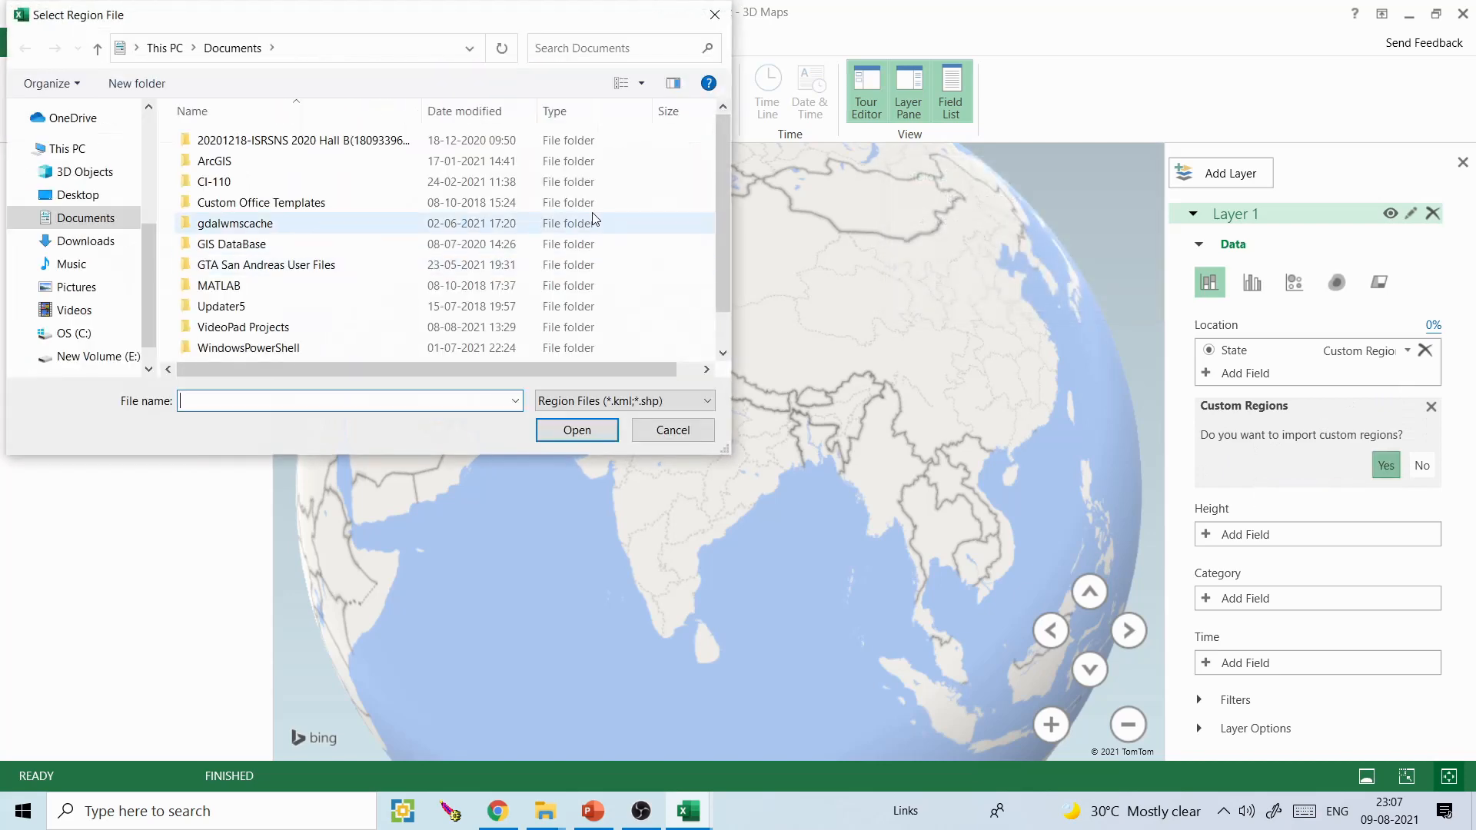
- Open india_state_boundary.shp from the tutorial\vector_data folder on drive E as the region file
click(90, 356)
click(285, 283)
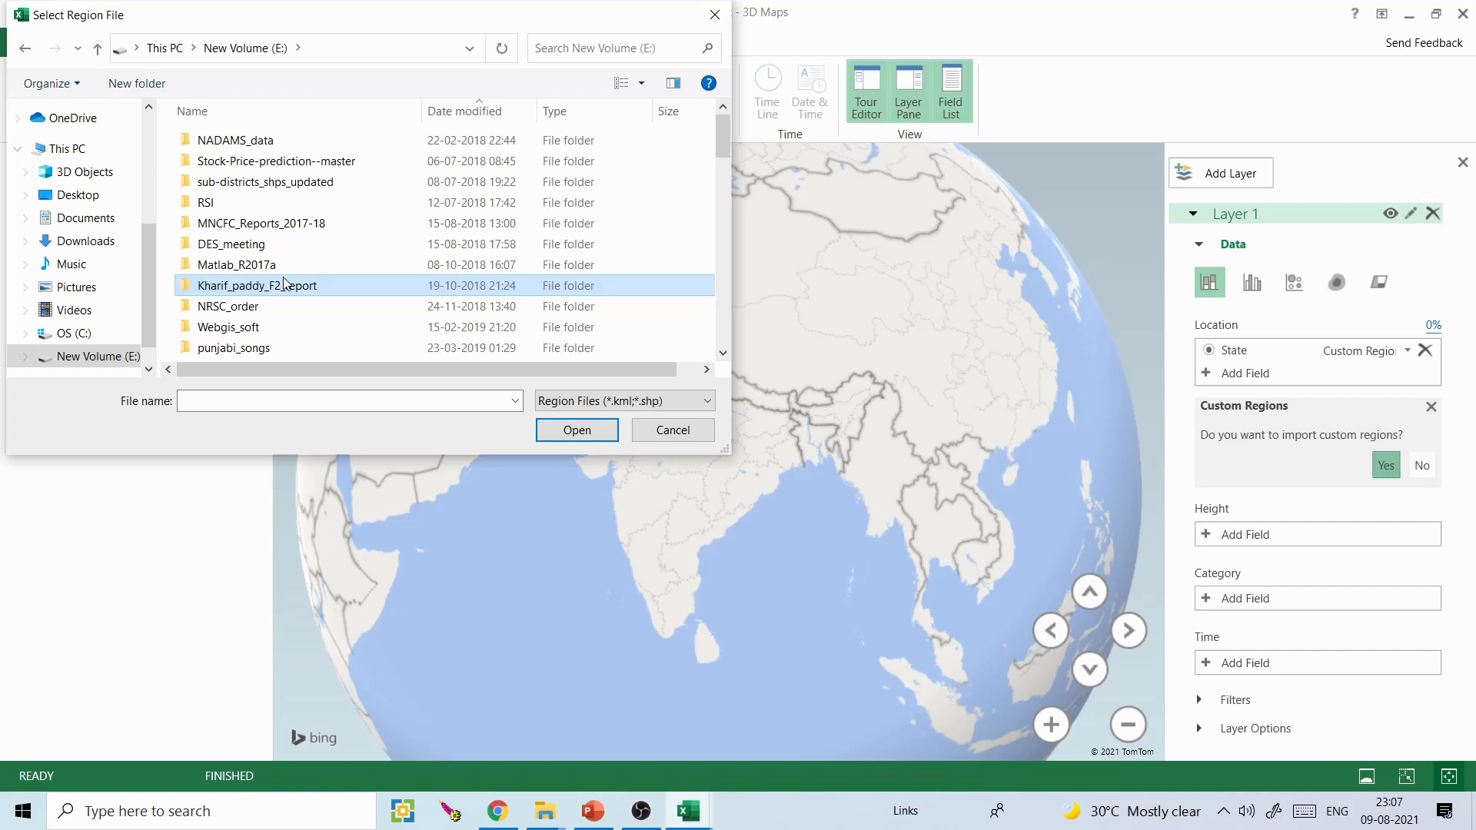
scroll(285, 284, down, 15)
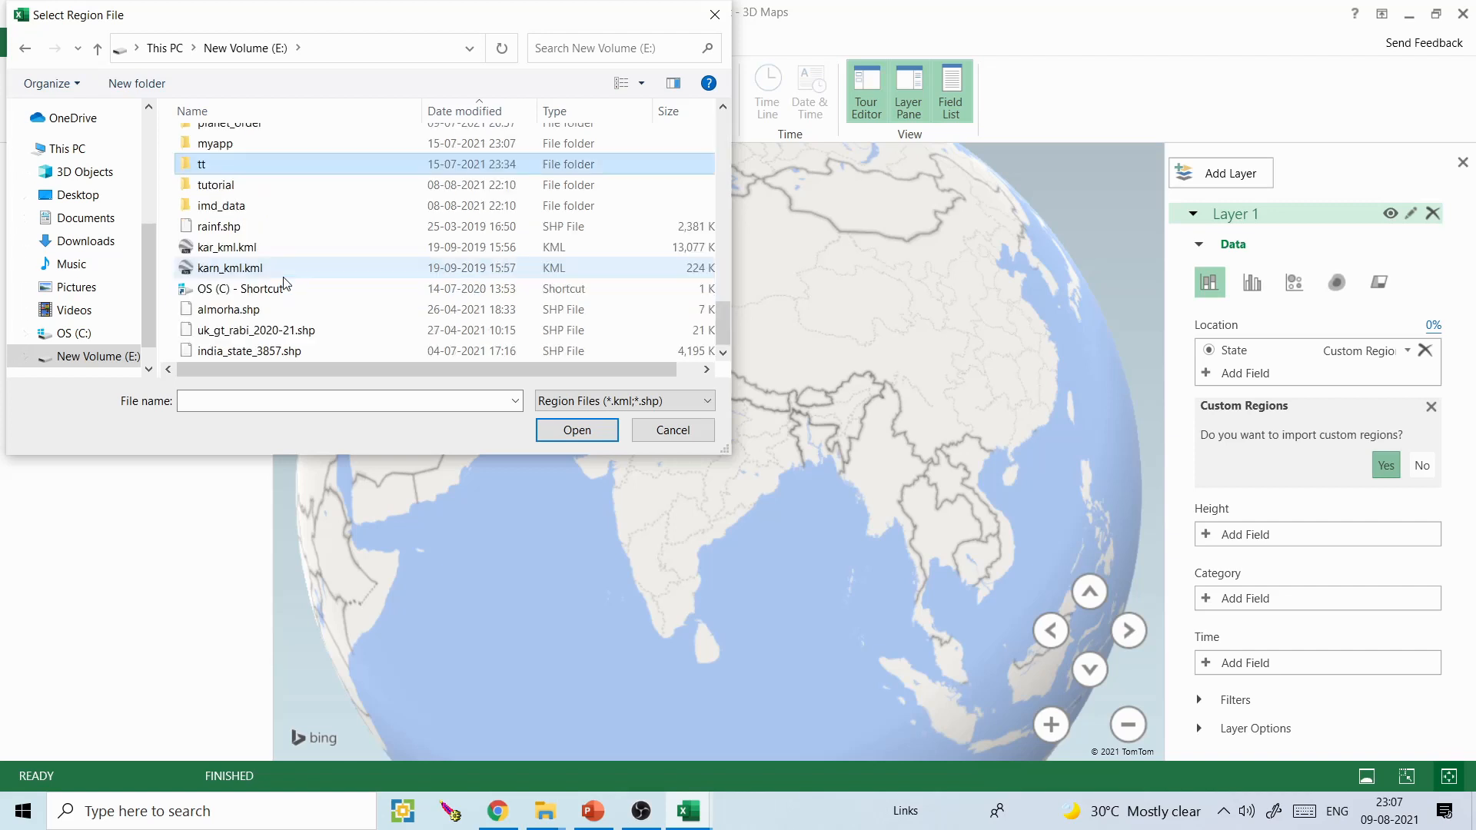
double_click(230, 194)
click(225, 308)
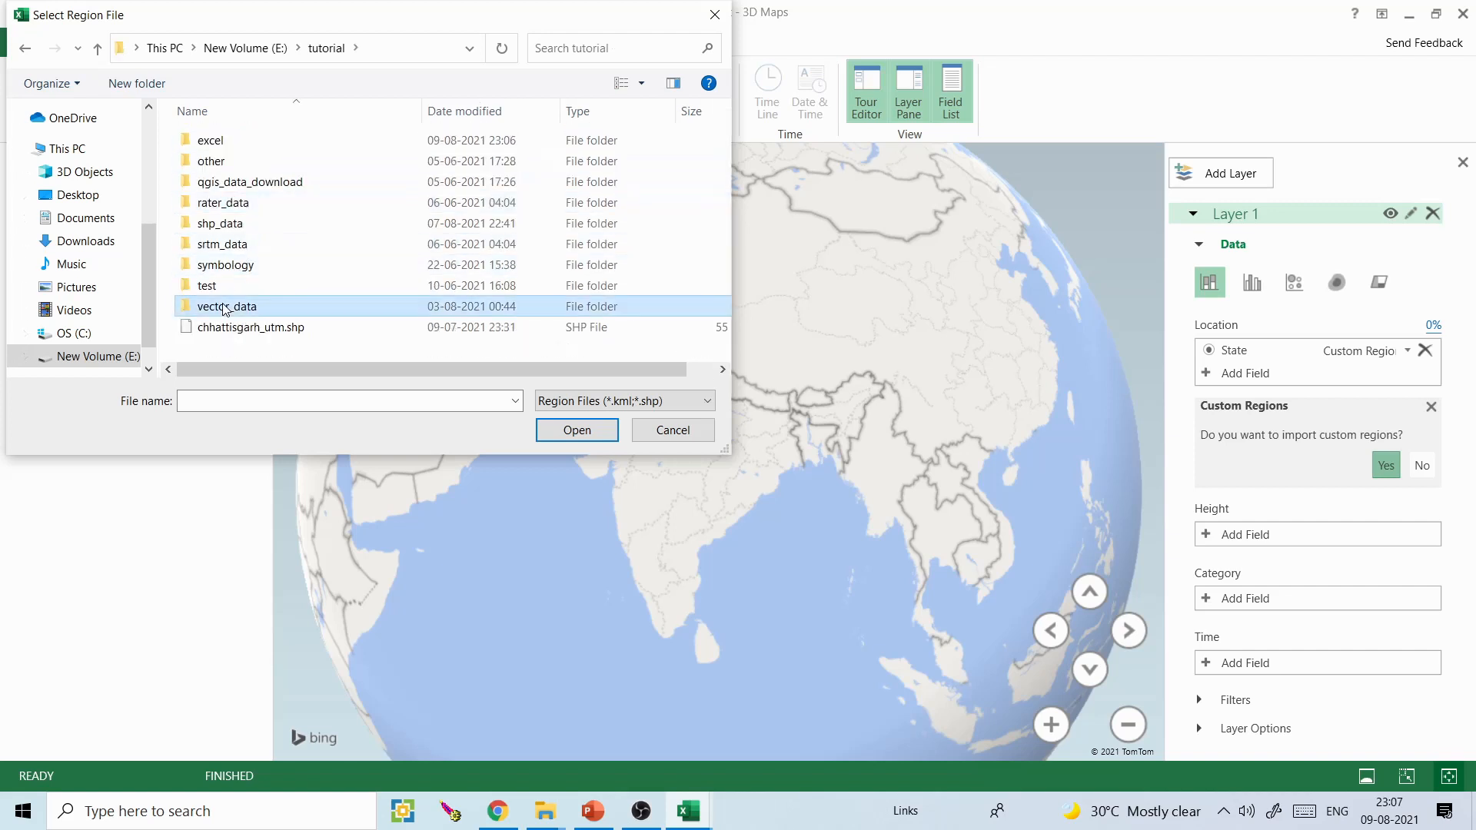
double_click(226, 307)
click(286, 230)
click(569, 428)
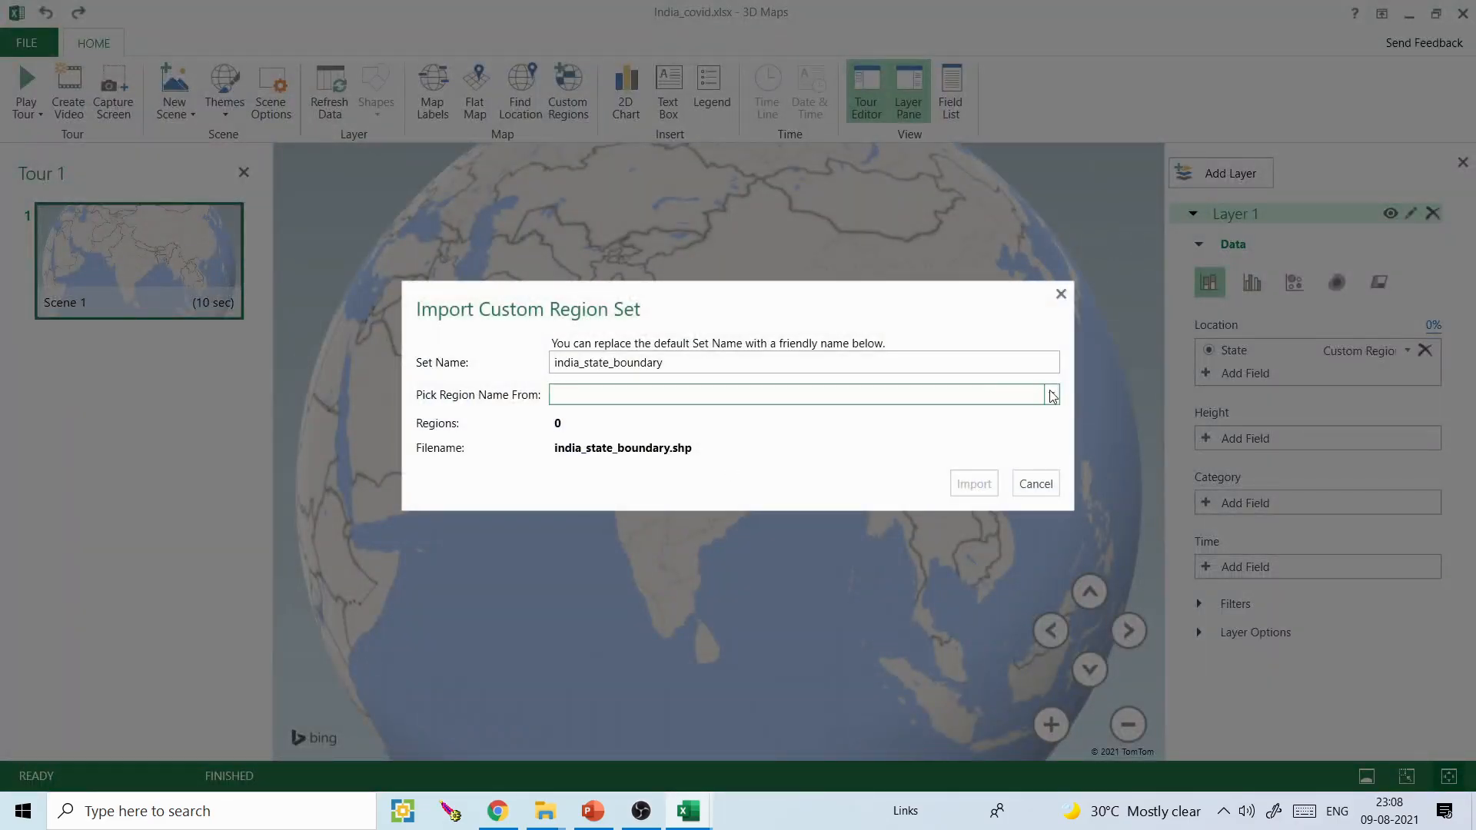
- Import the india_state_boundary region set with region names taken from STATE_NAME
click(1051, 396)
click(840, 436)
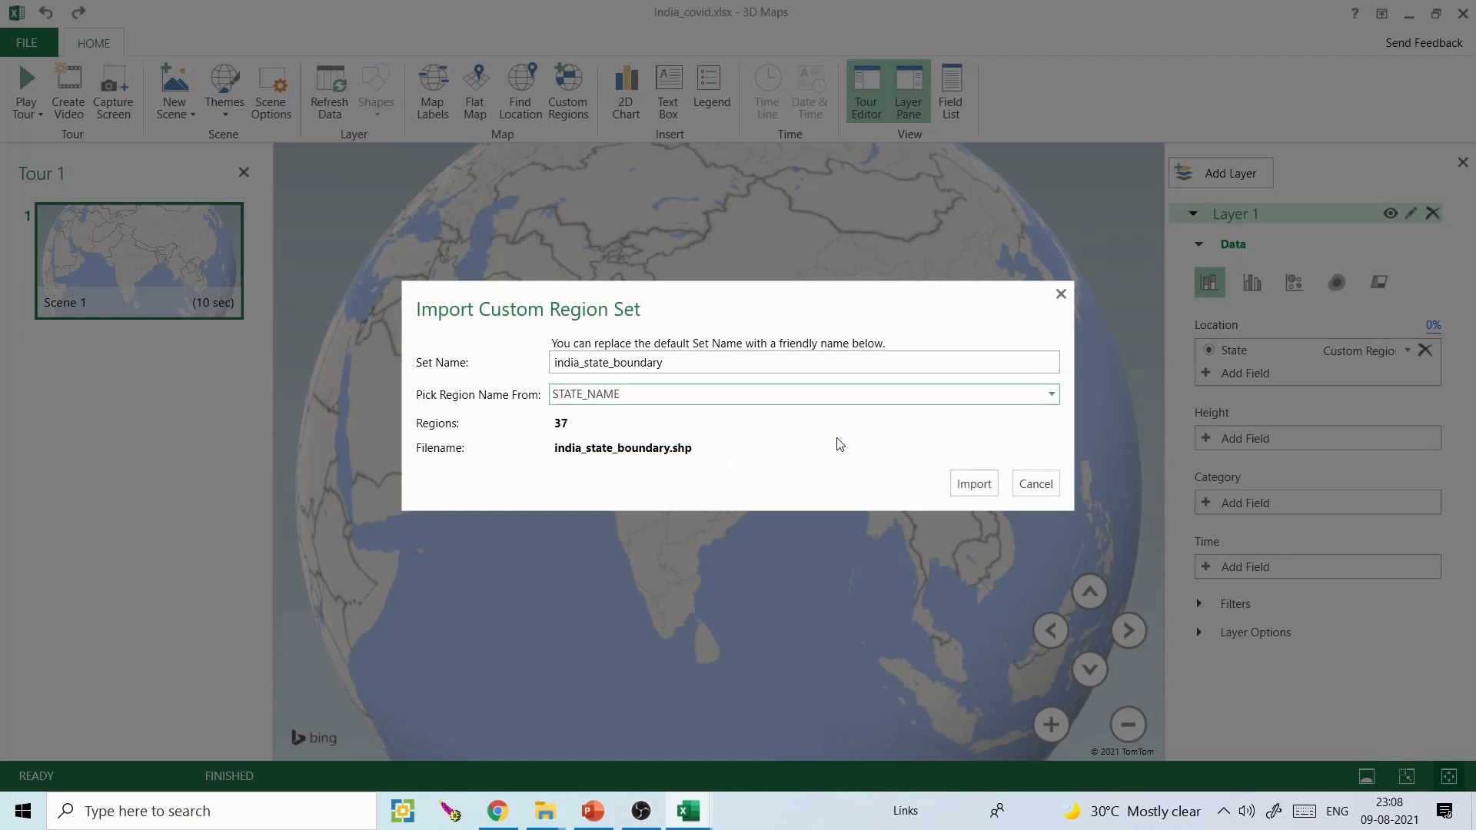
click(975, 483)
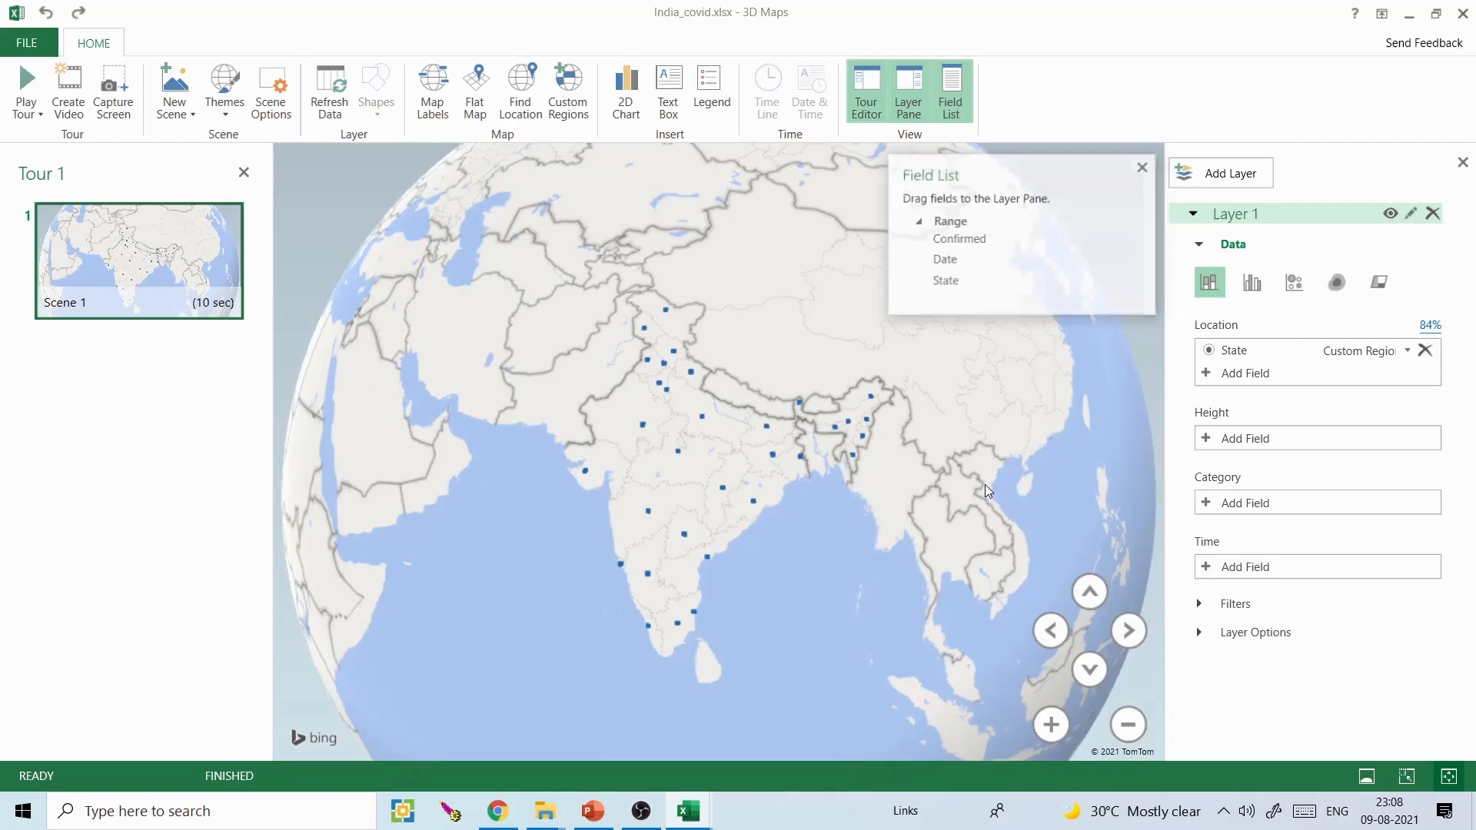
- Hide the field list and change Layer 1 to a region visualization, checking the shaded Indian states
click(1144, 167)
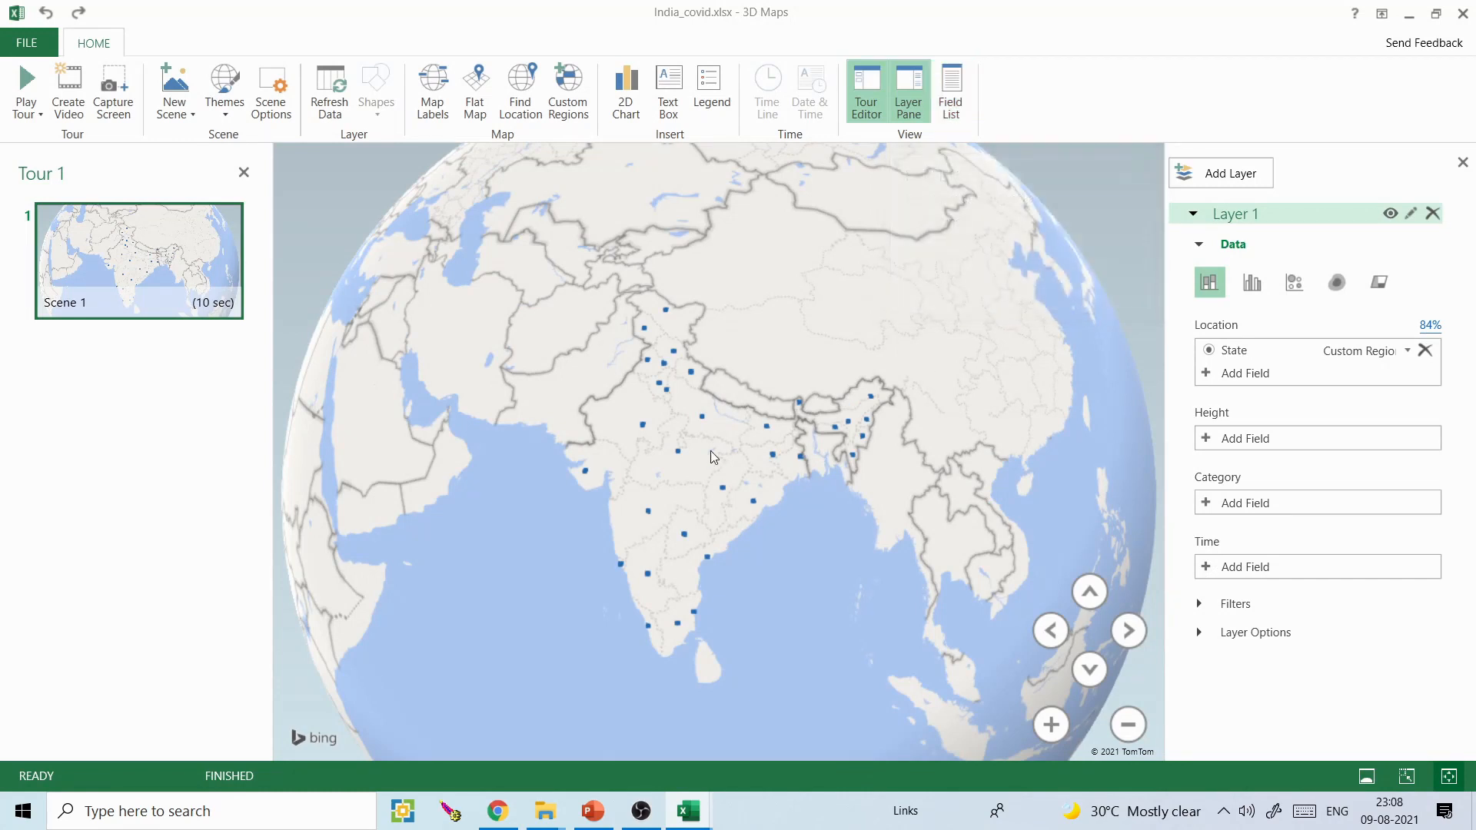
click(1380, 283)
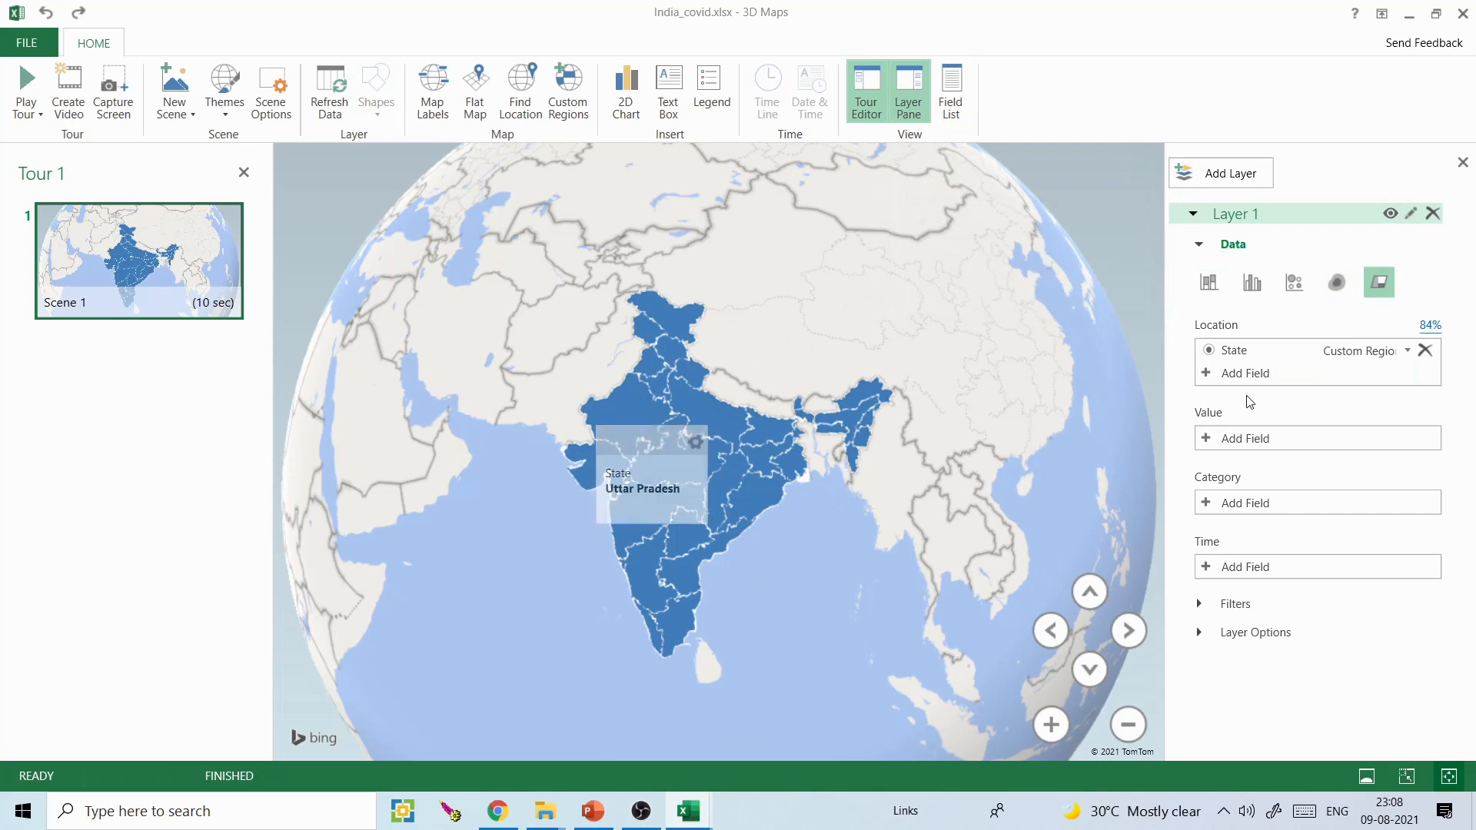
mouse_move(760, 443)
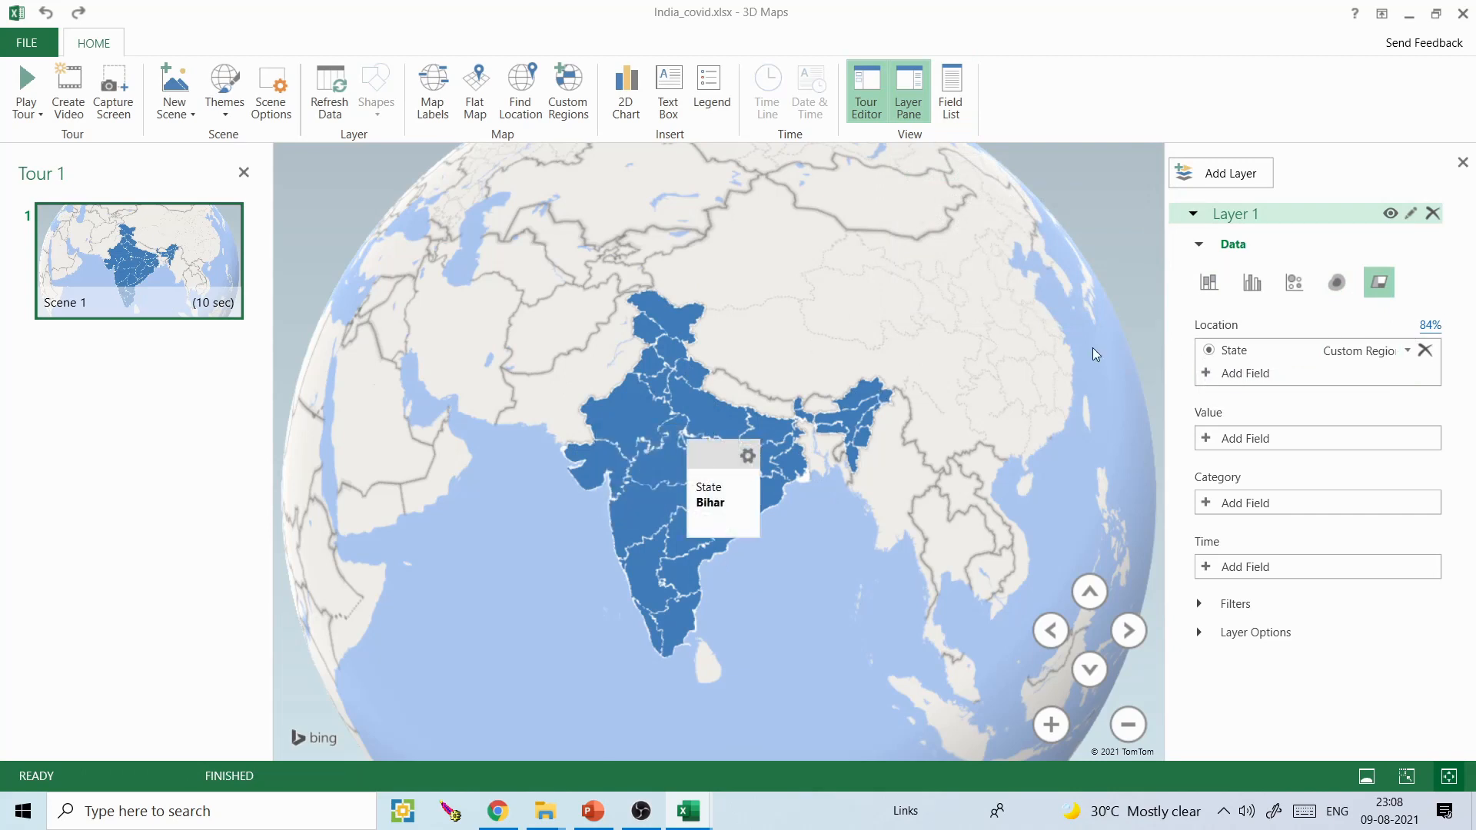
- Change the State field's location type from the custom region to State/Province
click(1407, 351)
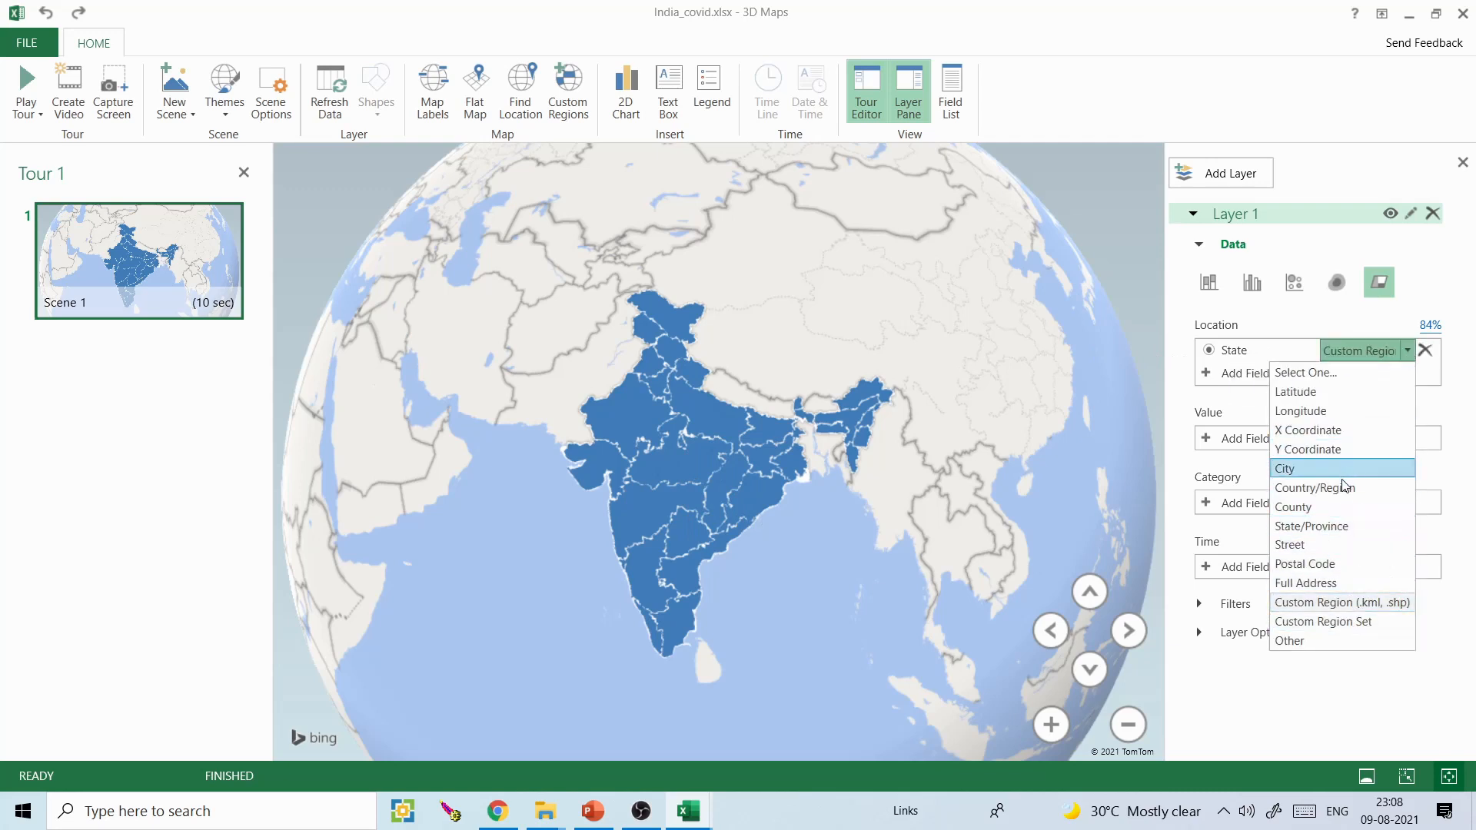
click(1336, 527)
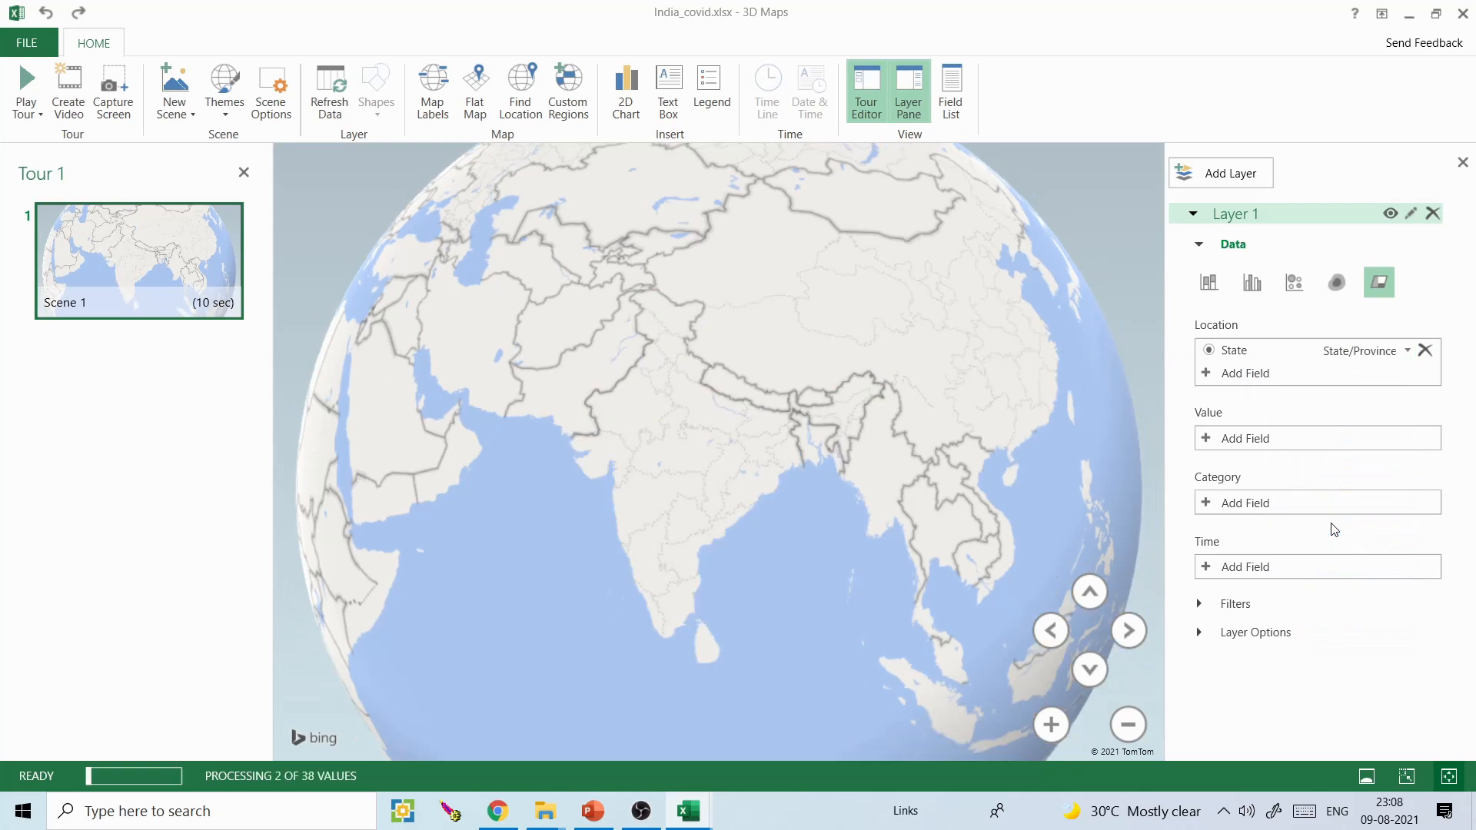
drag(932, 404, 948, 390)
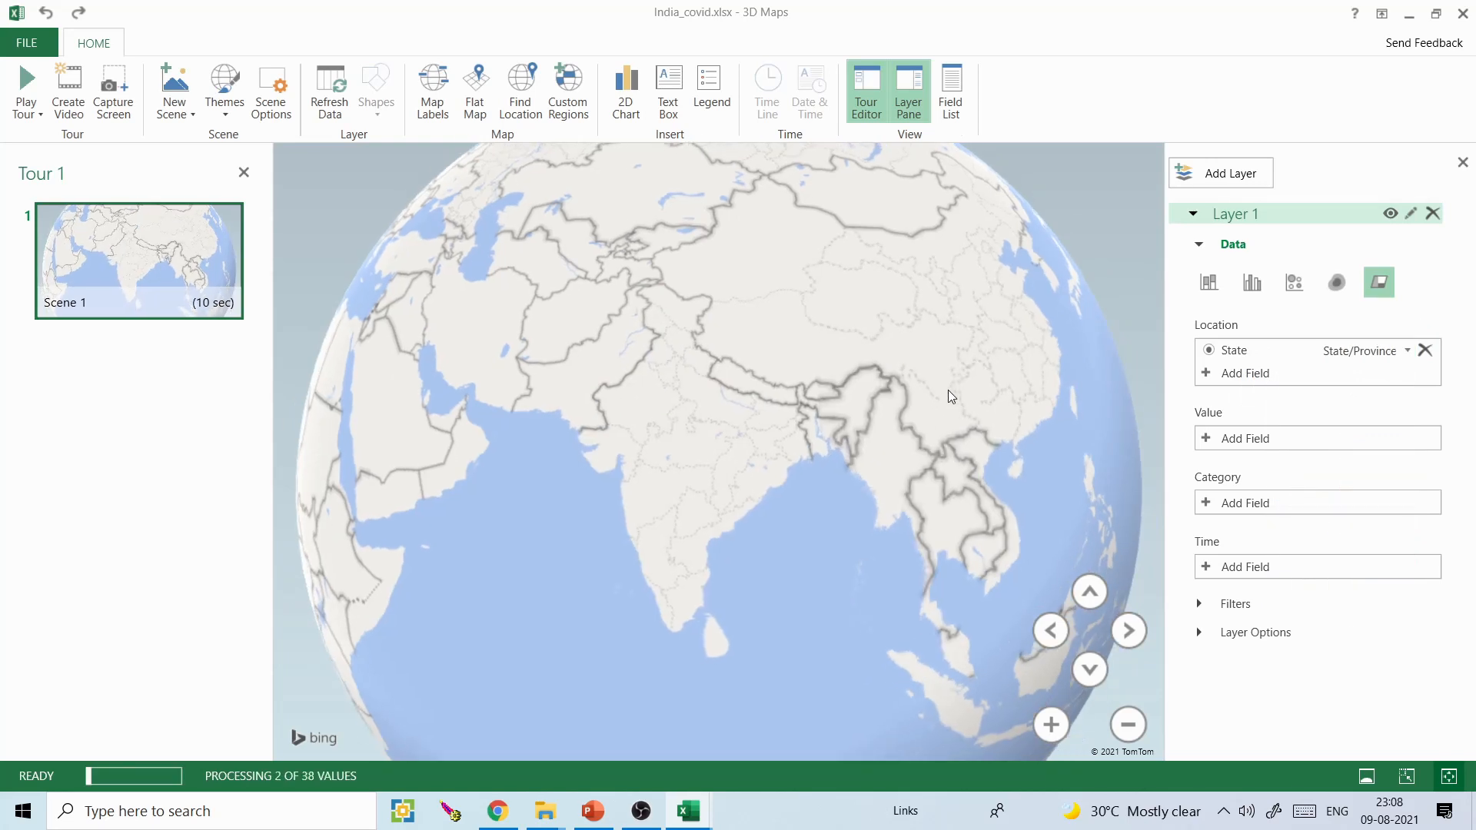
- Remove the State field from the layer's location and add it again
click(1425, 350)
click(1235, 357)
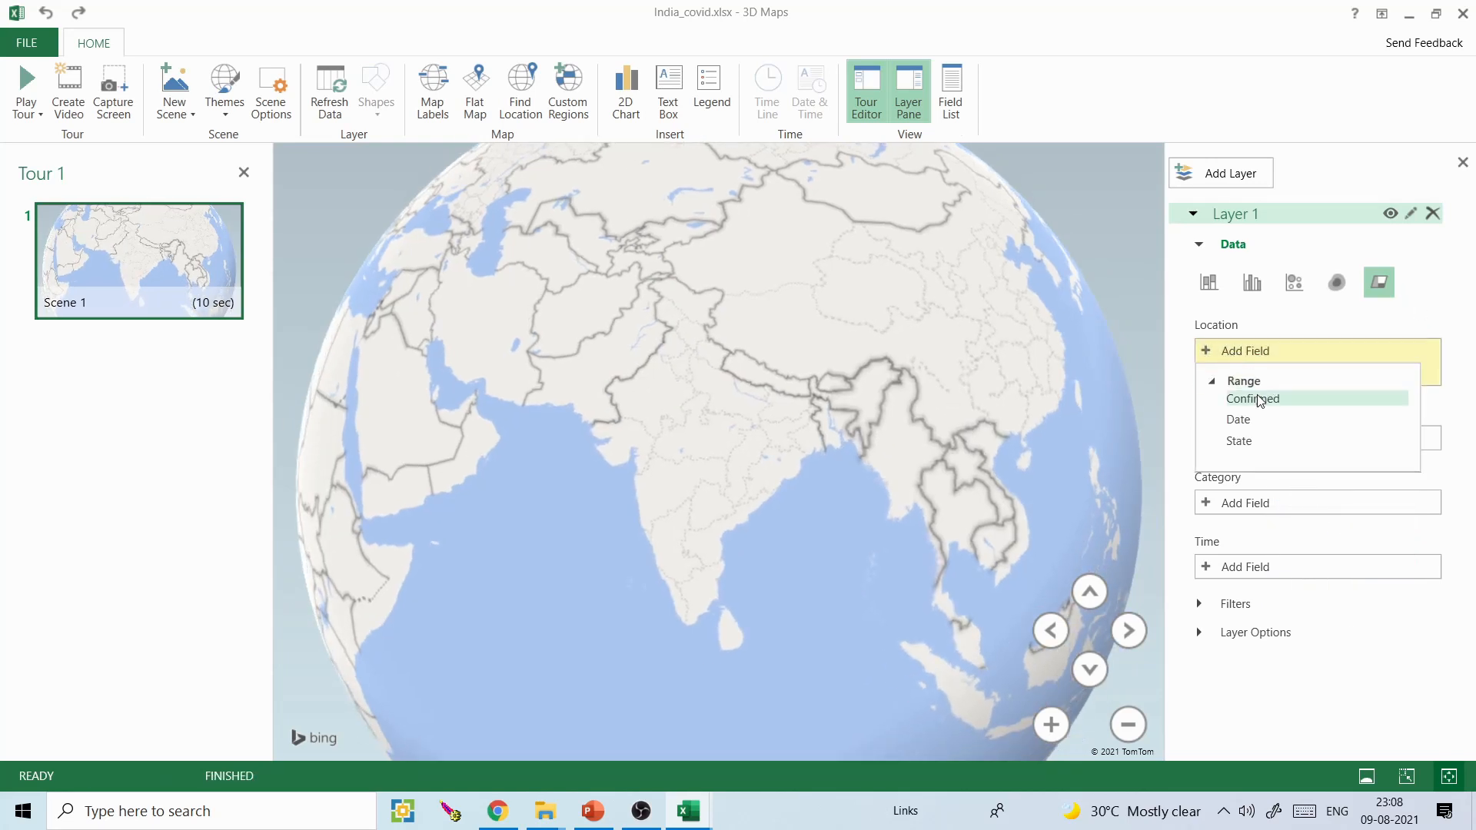
click(1253, 442)
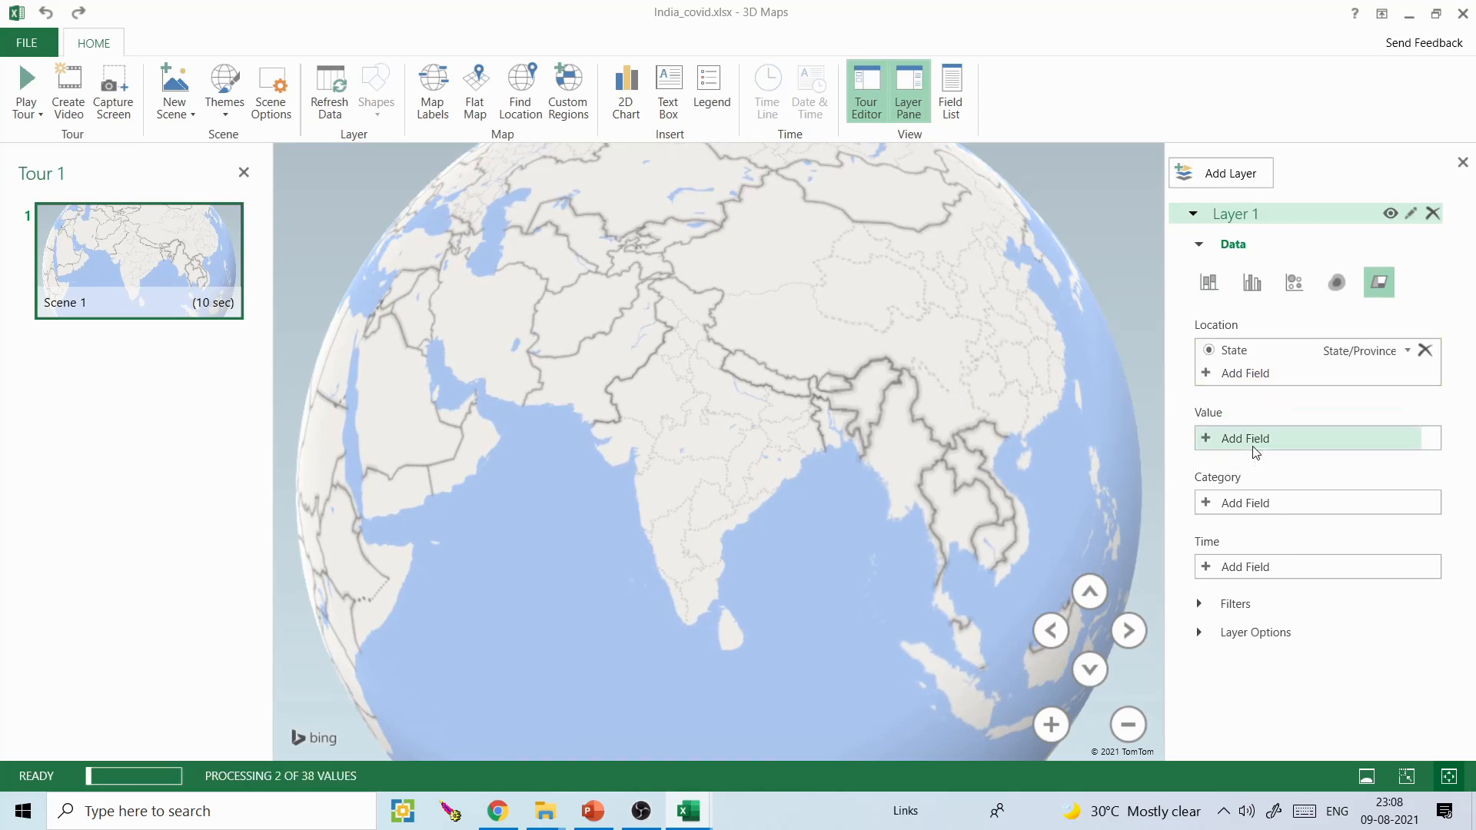
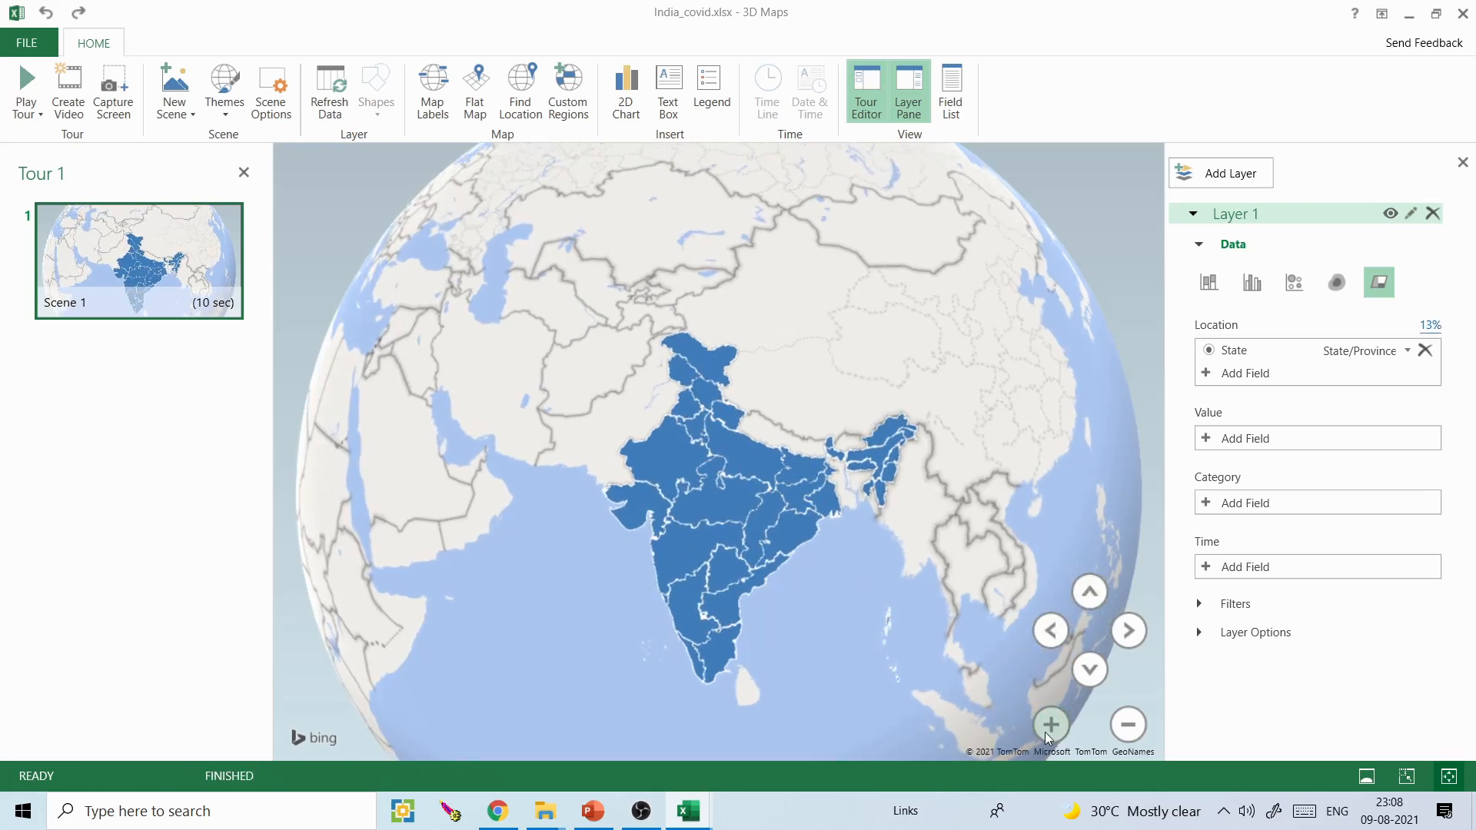
- Add the State field as Layer 1's category so each Indian state gets its own colour
click(1050, 726)
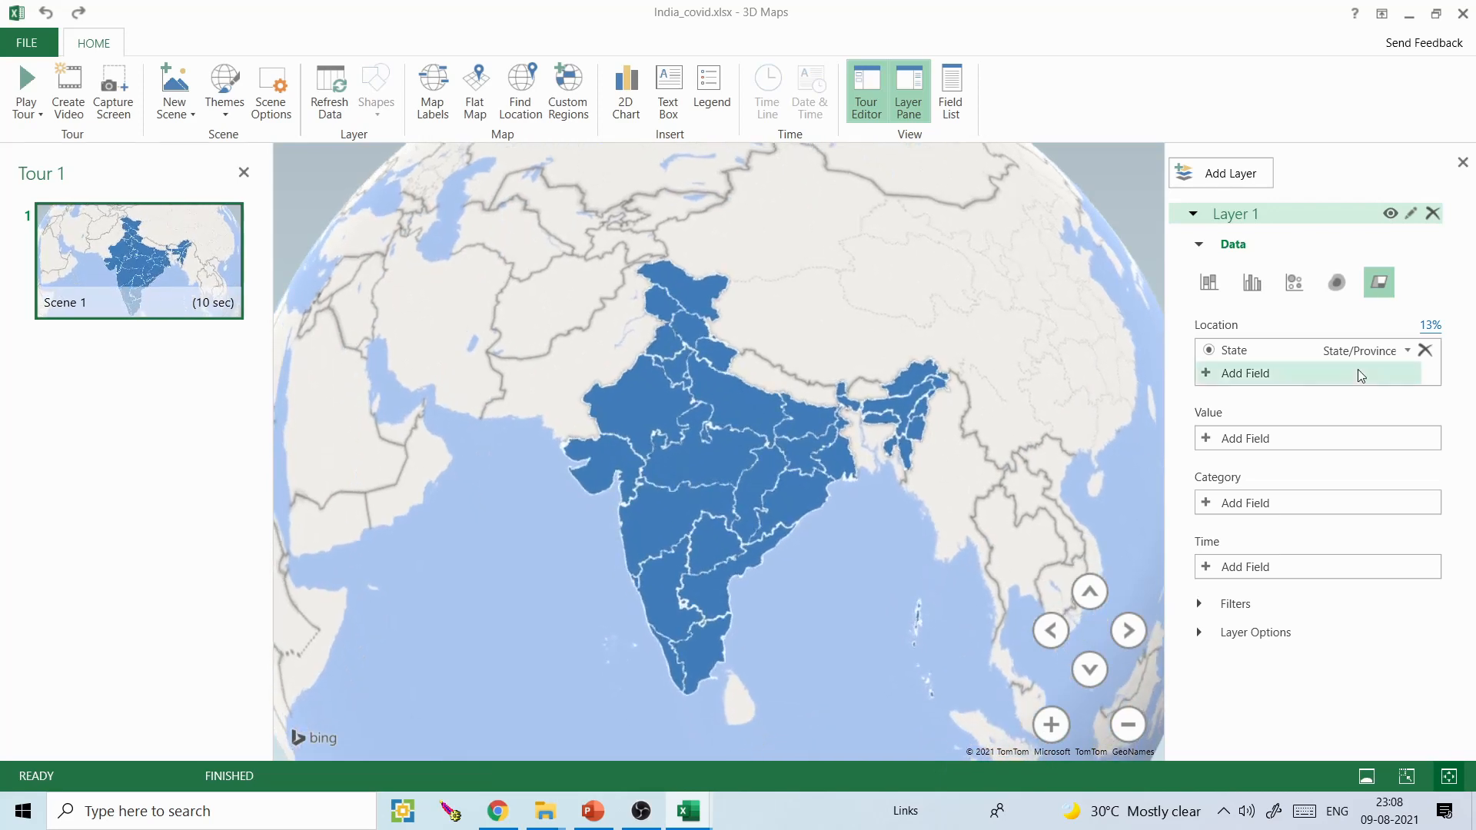
click(1210, 509)
click(1239, 590)
drag(824, 551, 866, 569)
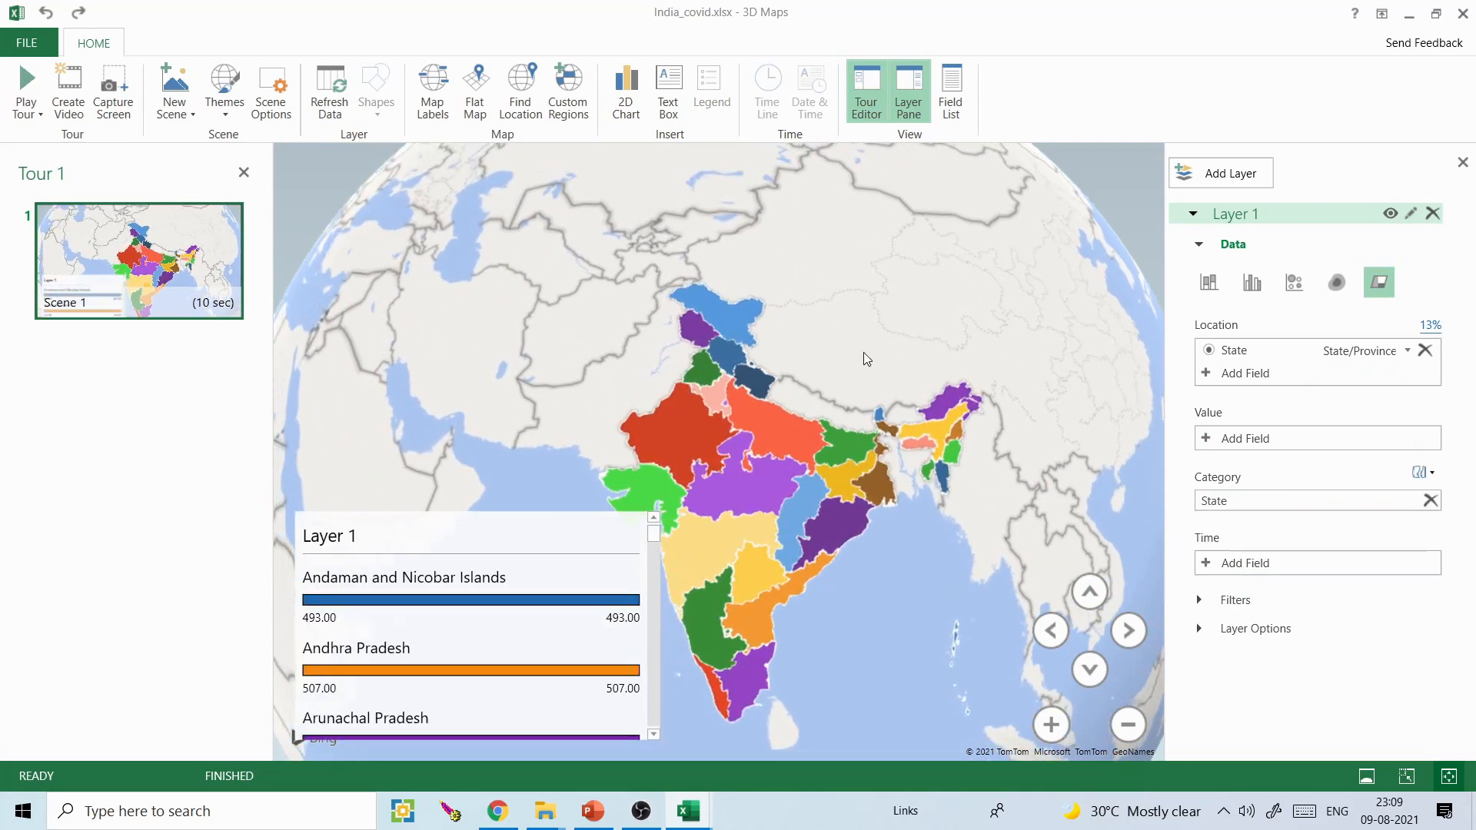
- Switch the globe to a flat map centred on India and narrow the legend so it does not cover the states
click(476, 91)
drag(377, 423, 787, 372)
drag(907, 407, 618, 413)
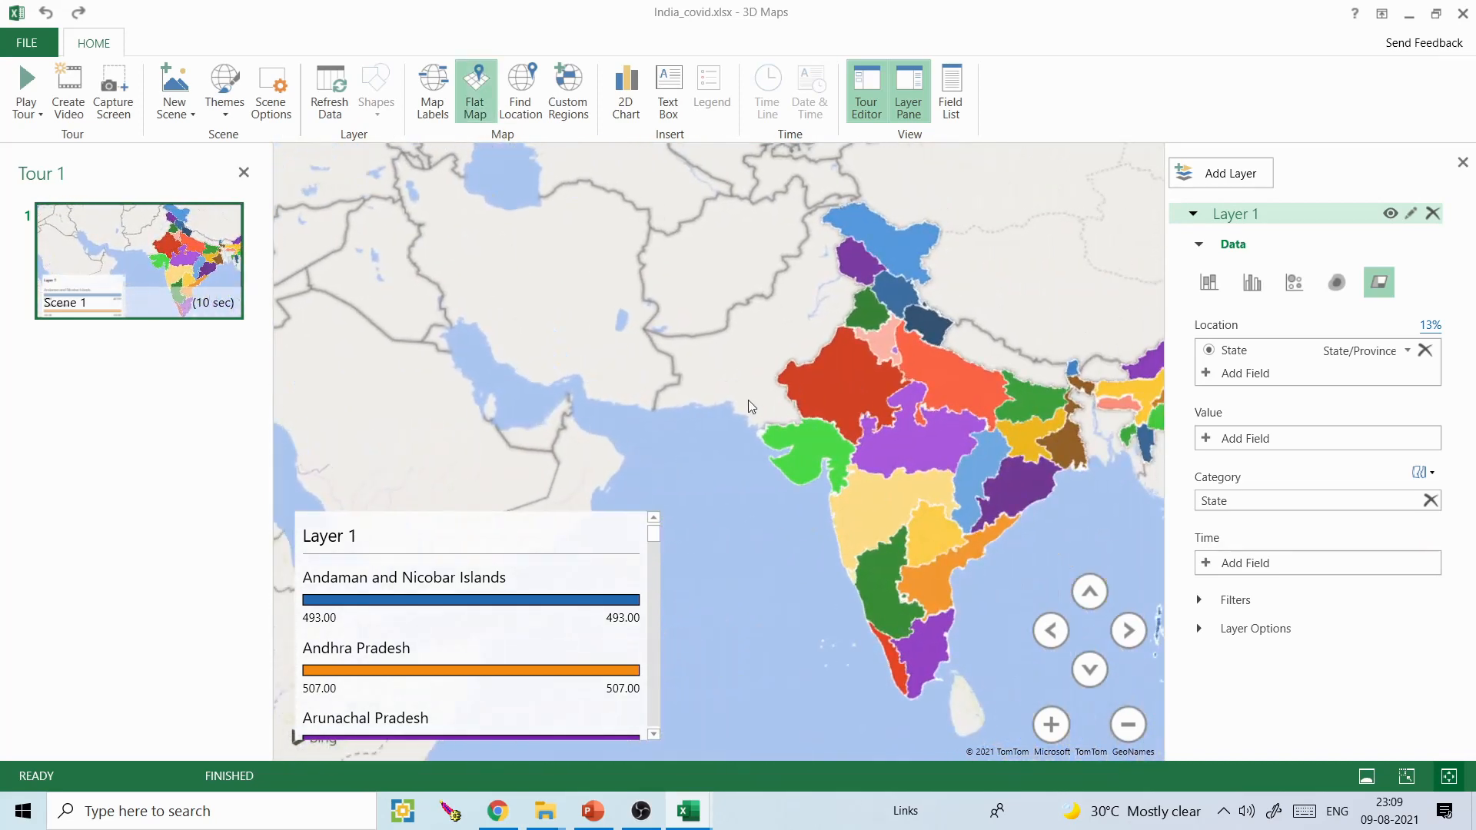
drag(778, 400, 649, 399)
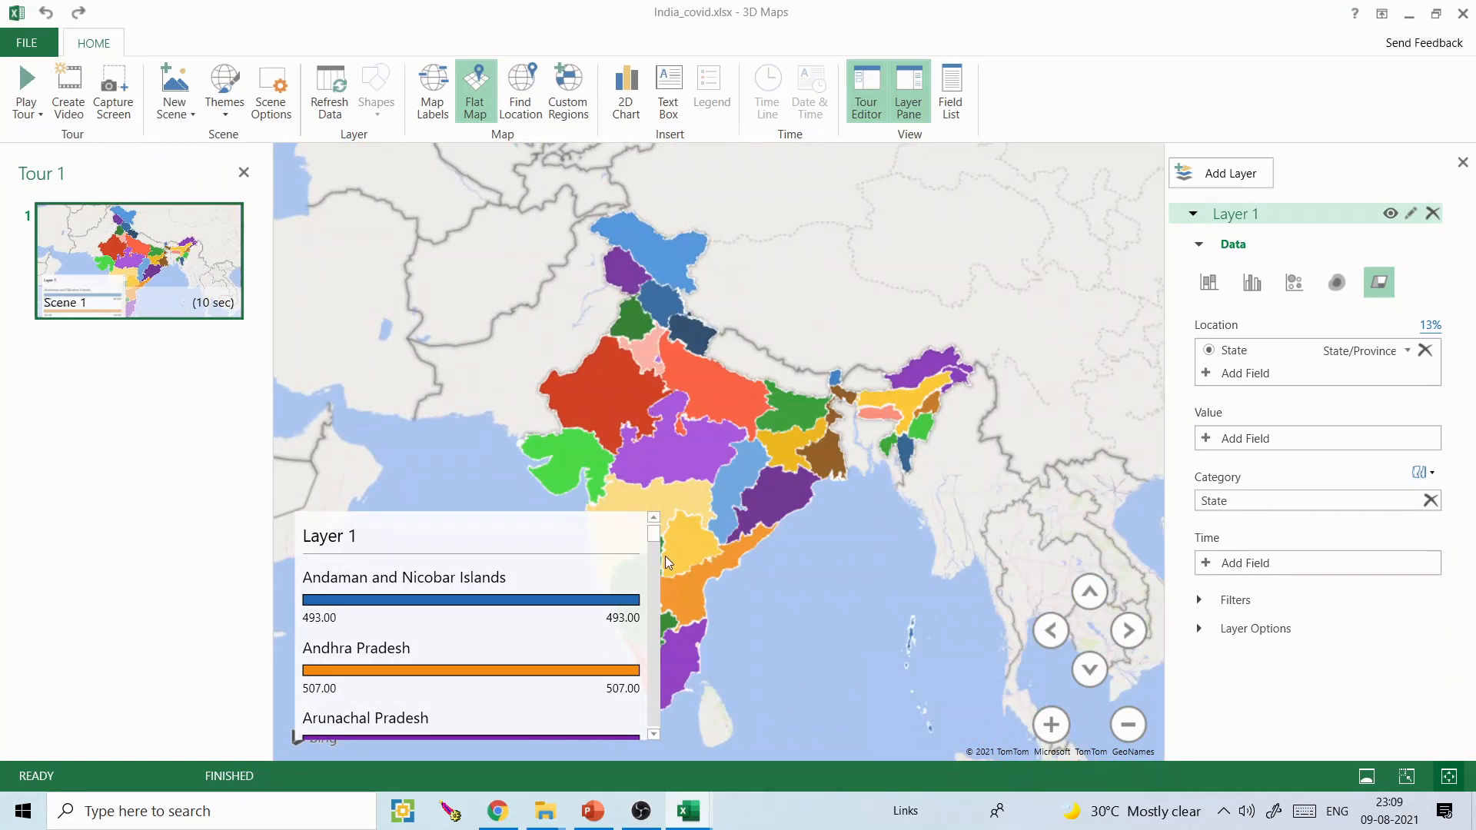
drag(659, 741, 504, 732)
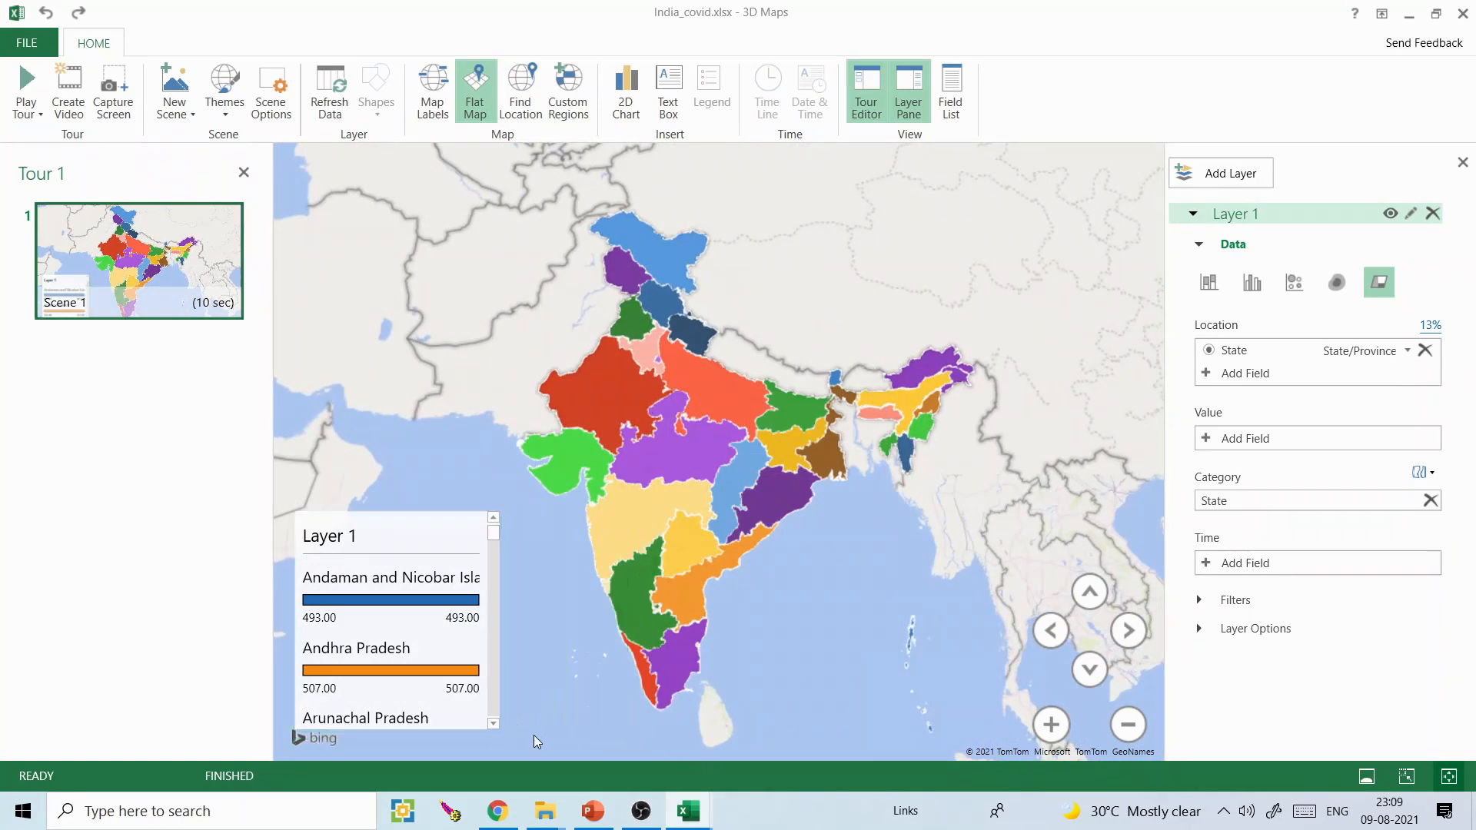
- Remove State from Layer 1's category and add the Date field as its time field
click(1431, 501)
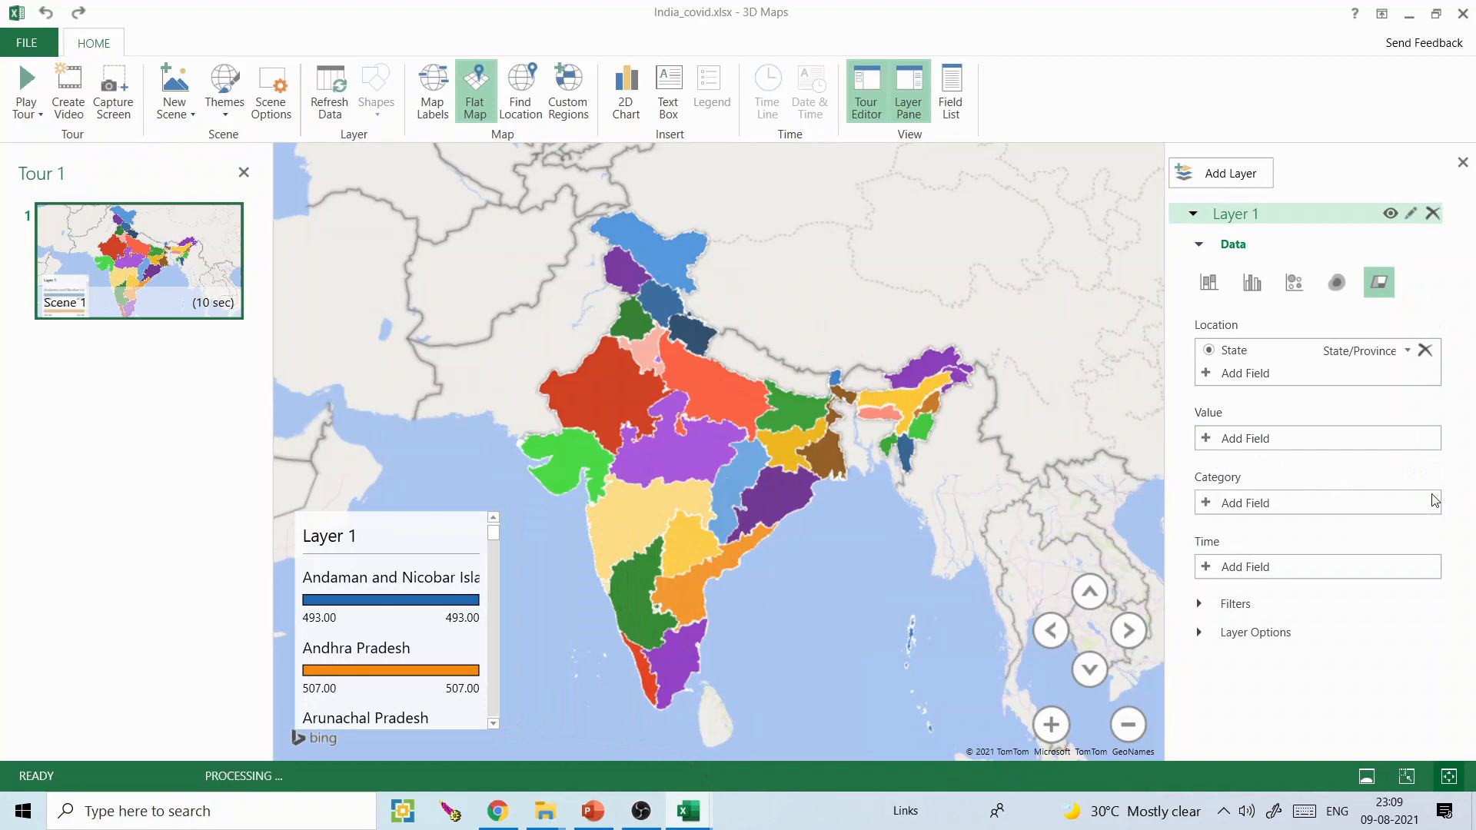
click(1207, 569)
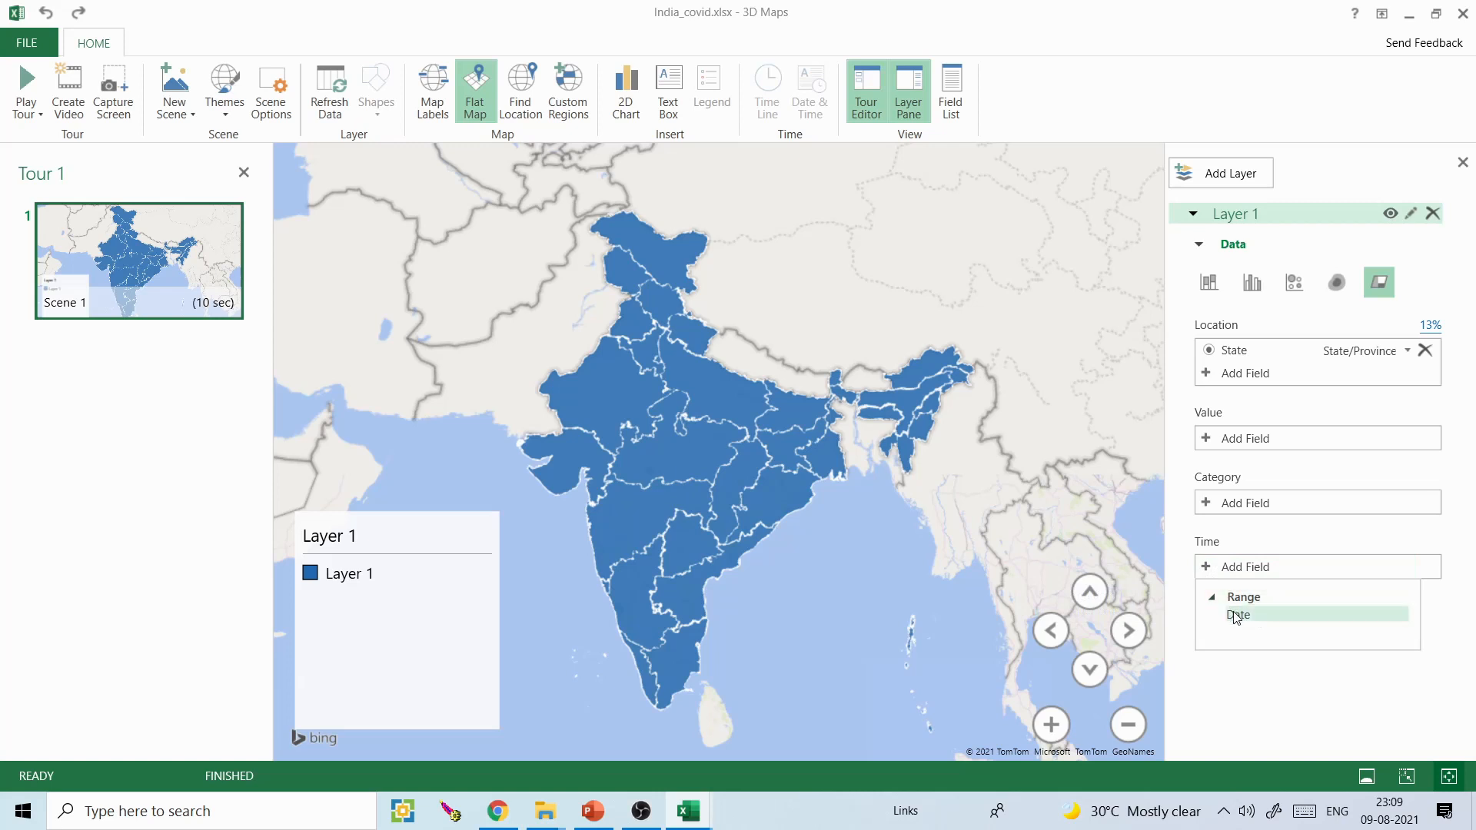
click(1236, 616)
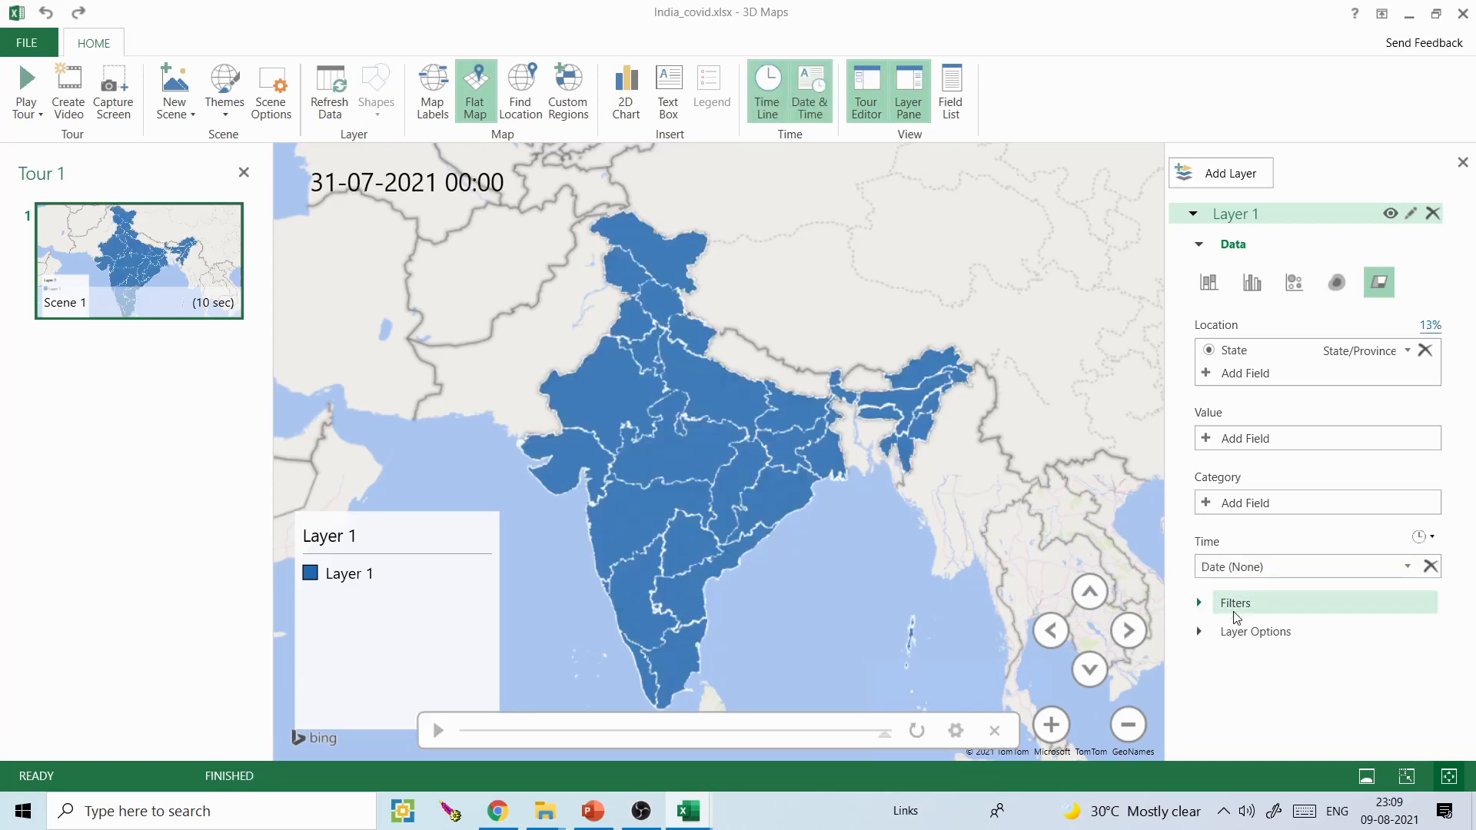
click(368, 202)
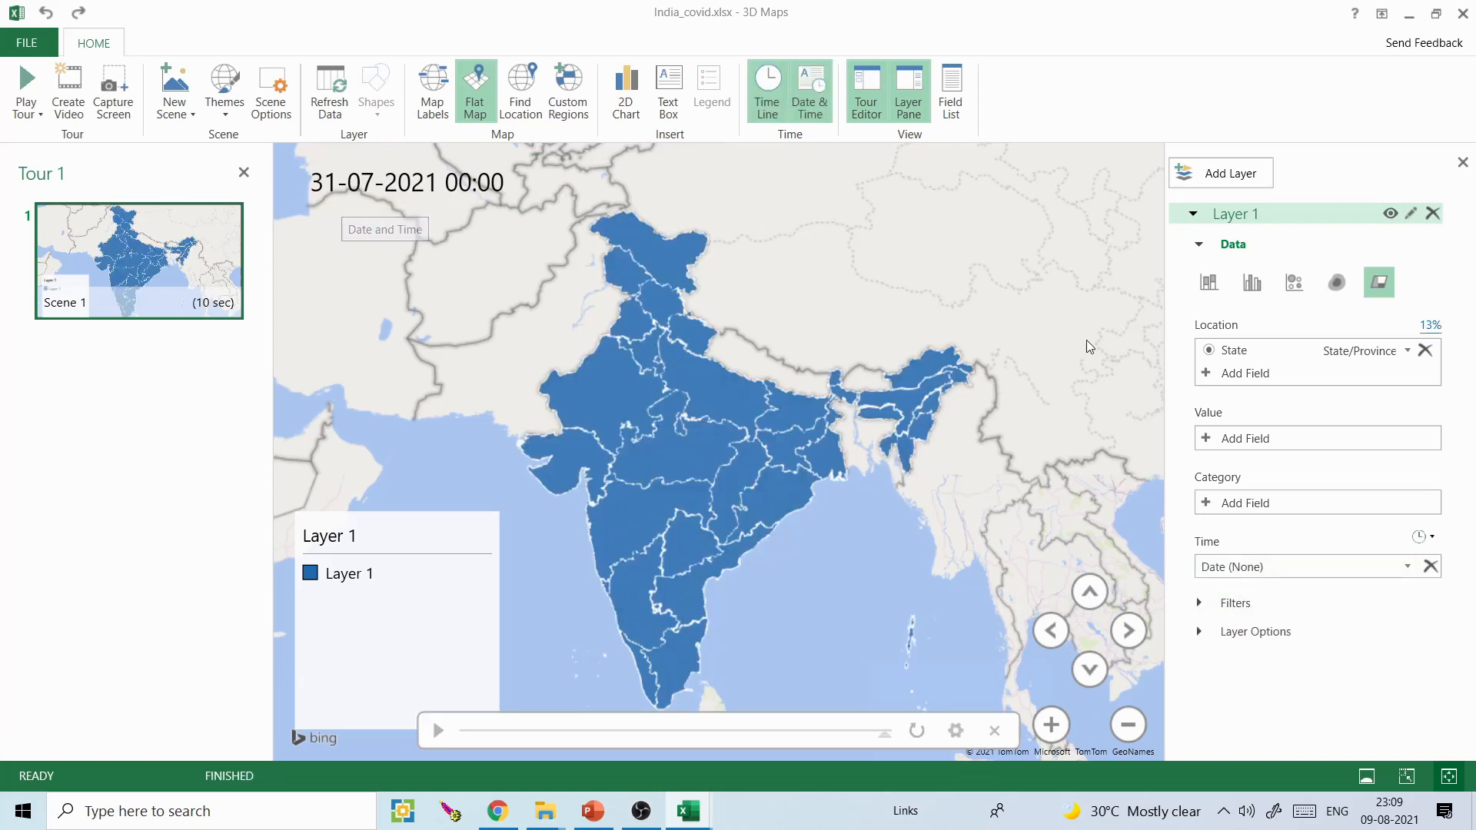
- Add the Confirmed field as Layer 1's value, aggregated by Sum, and check the legend's scale
click(1234, 439)
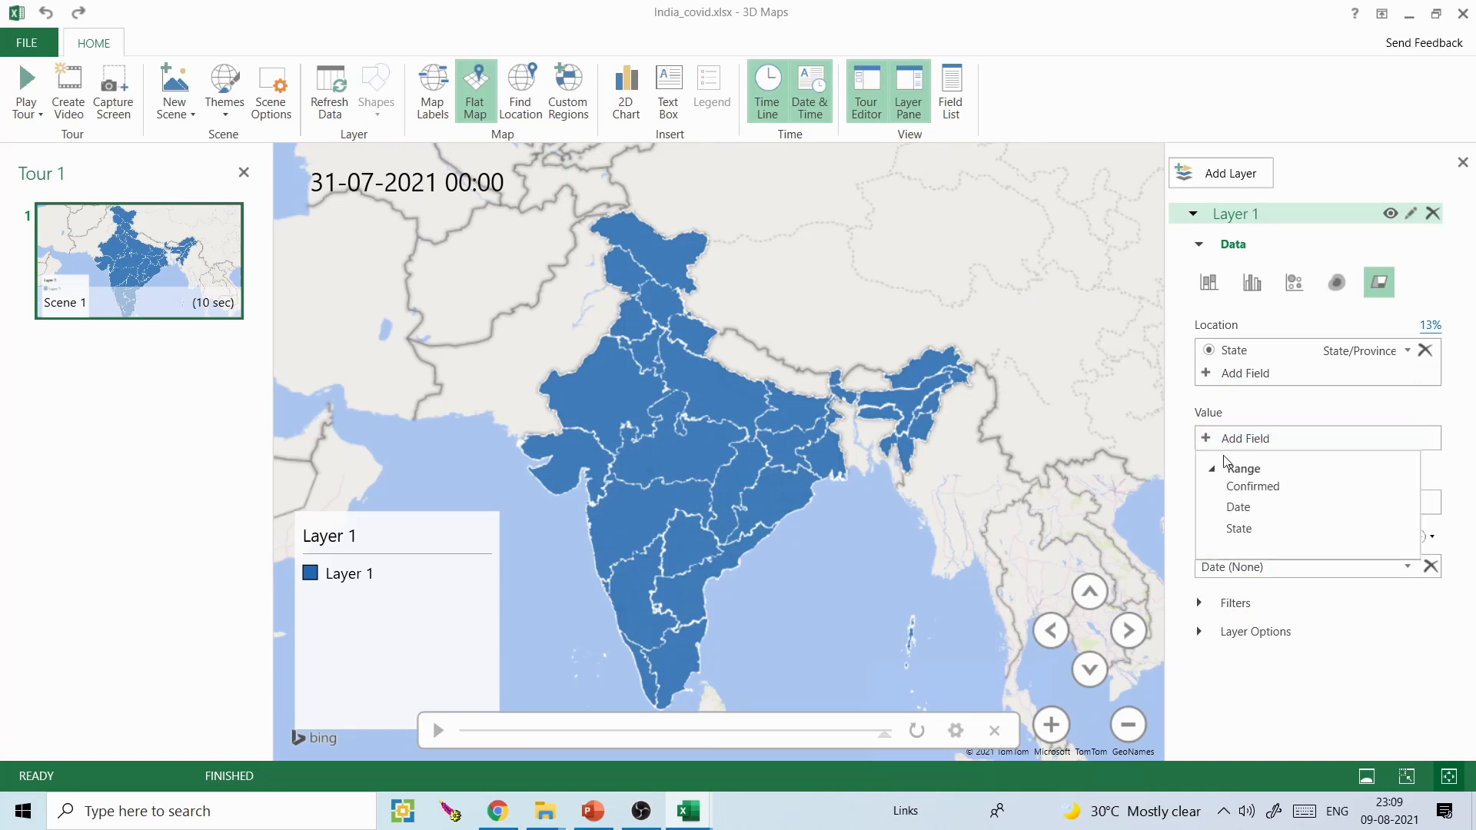
click(1254, 486)
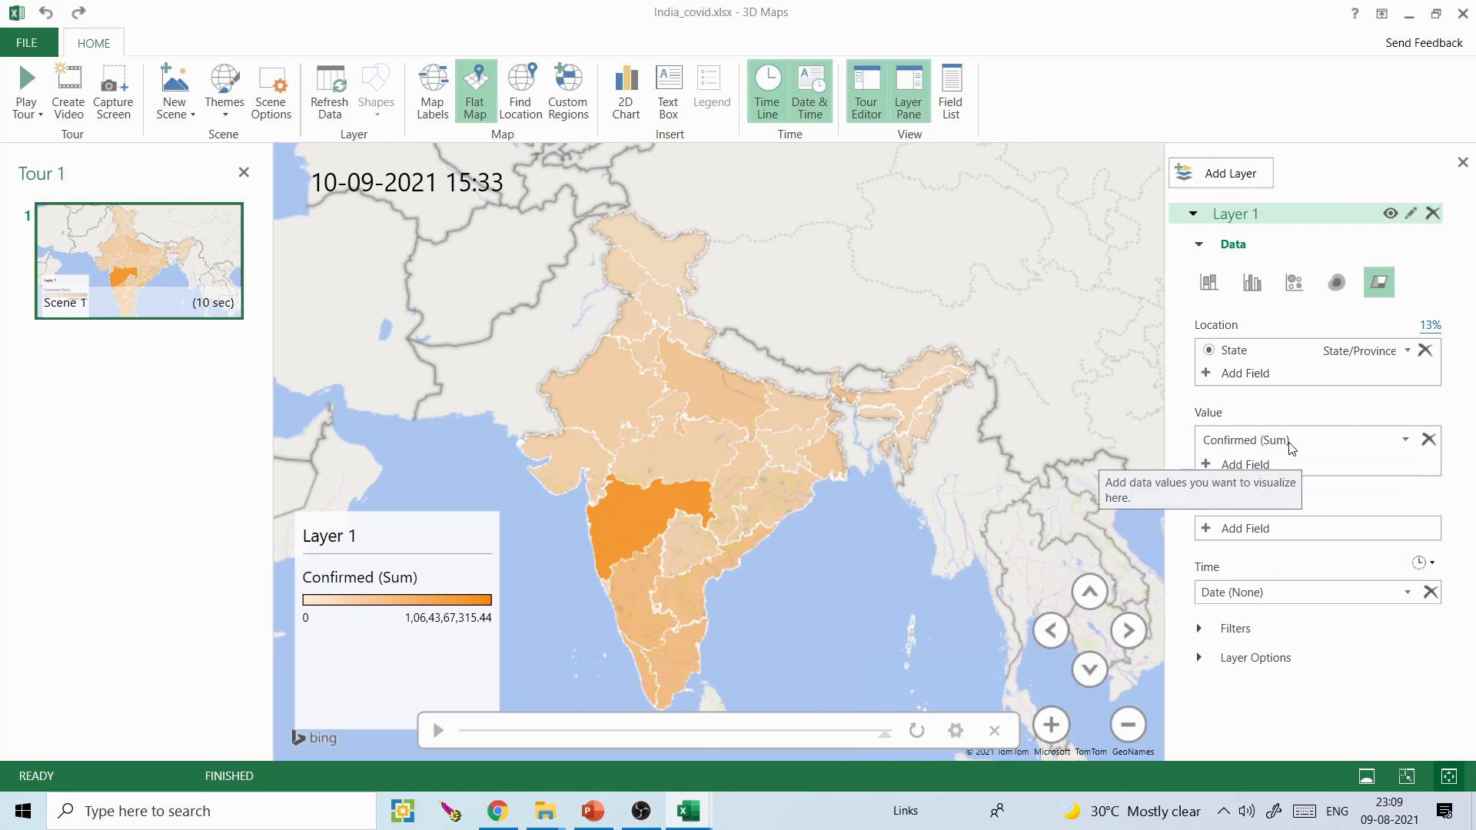
click(438, 642)
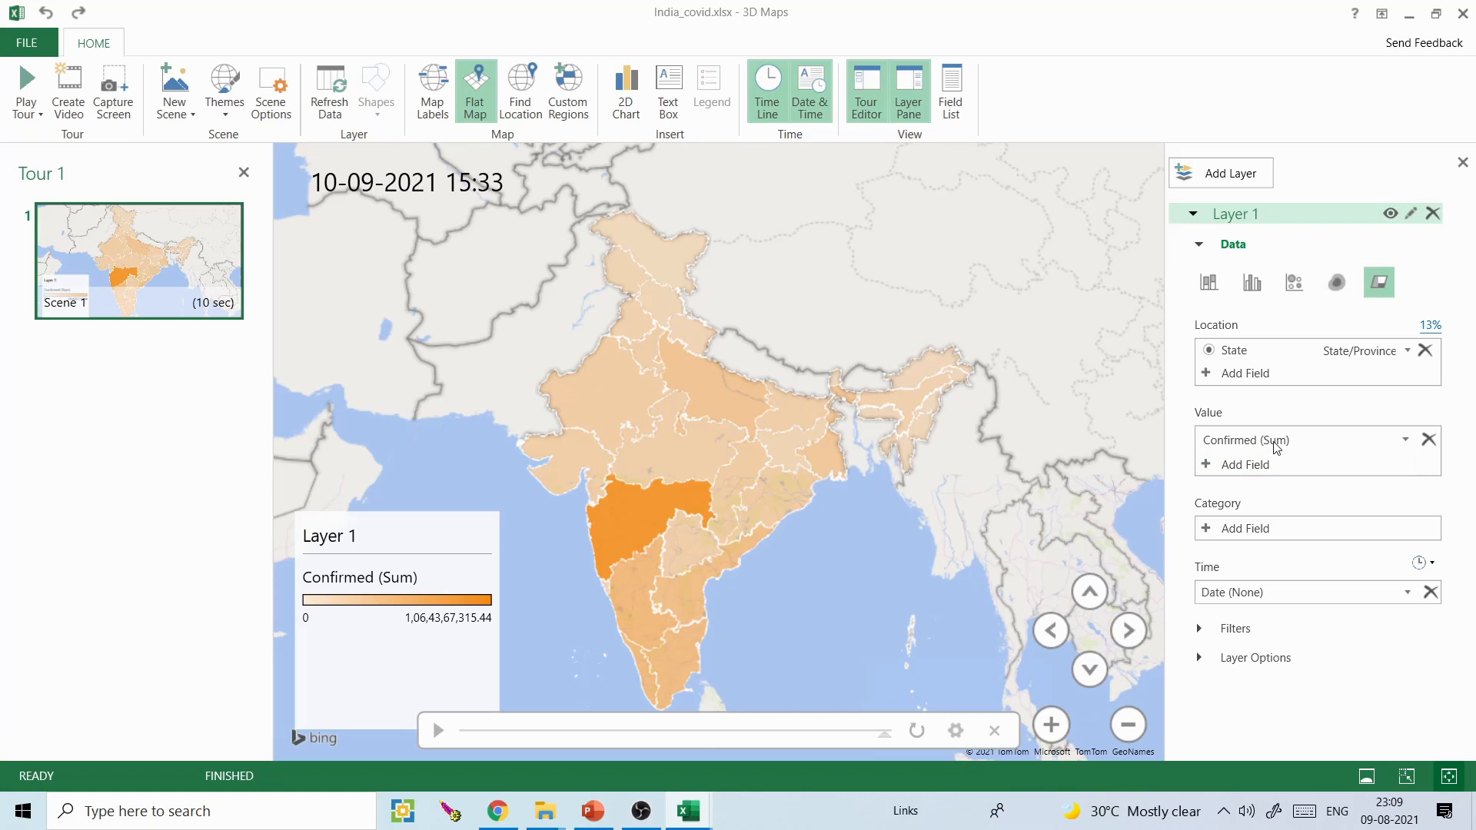
click(1404, 440)
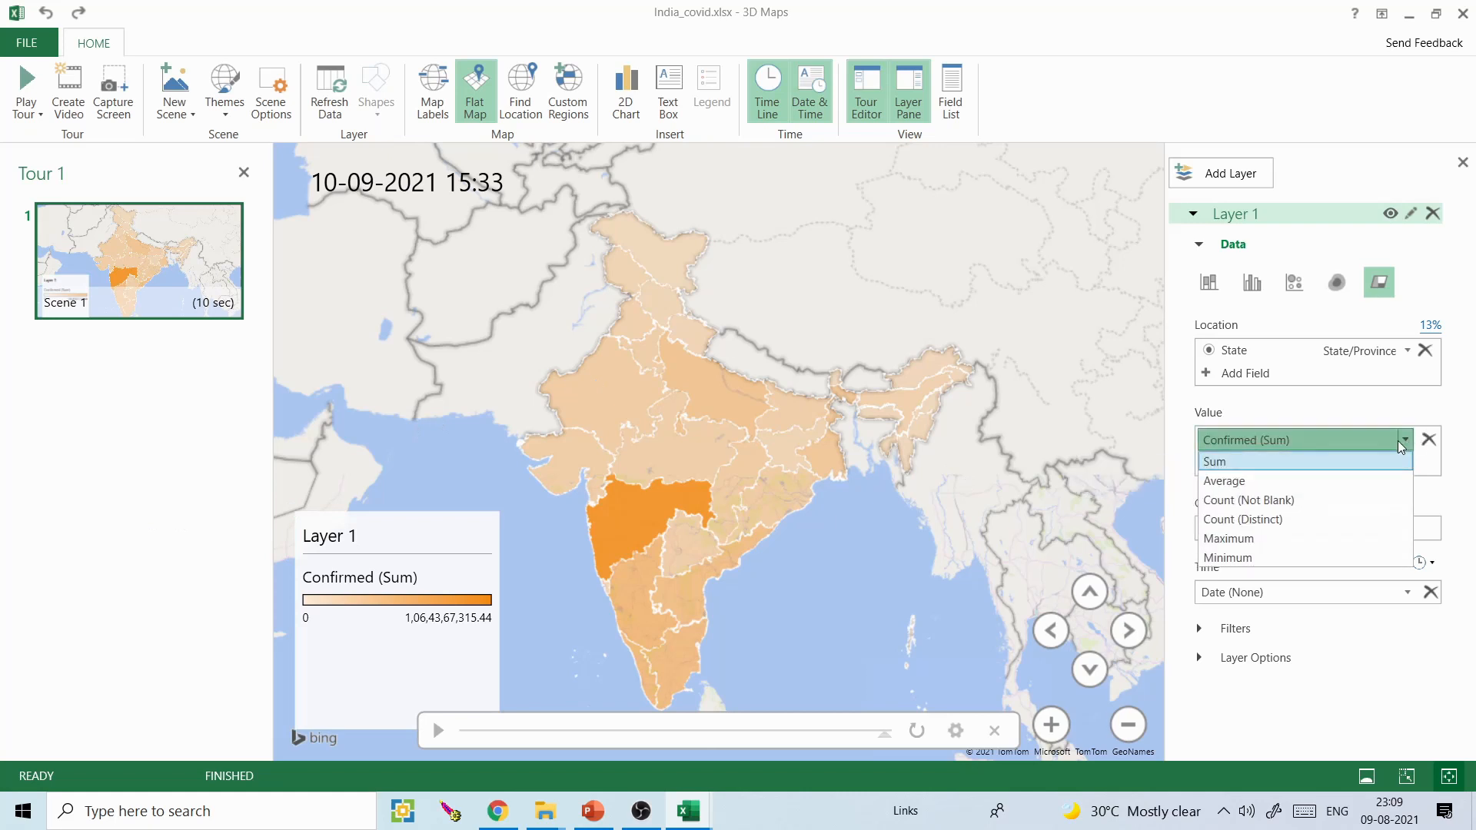
click(1330, 464)
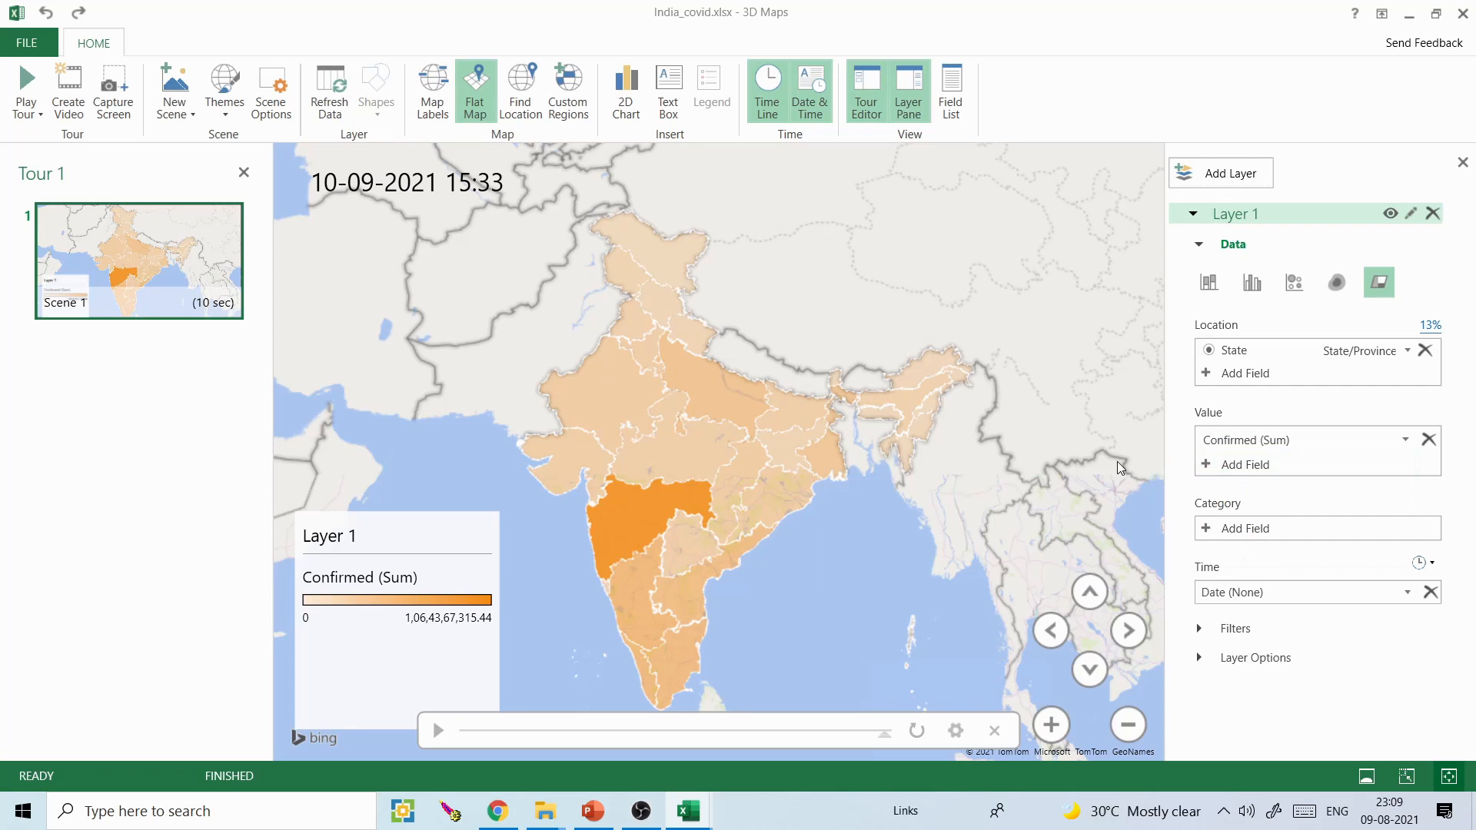
click(461, 660)
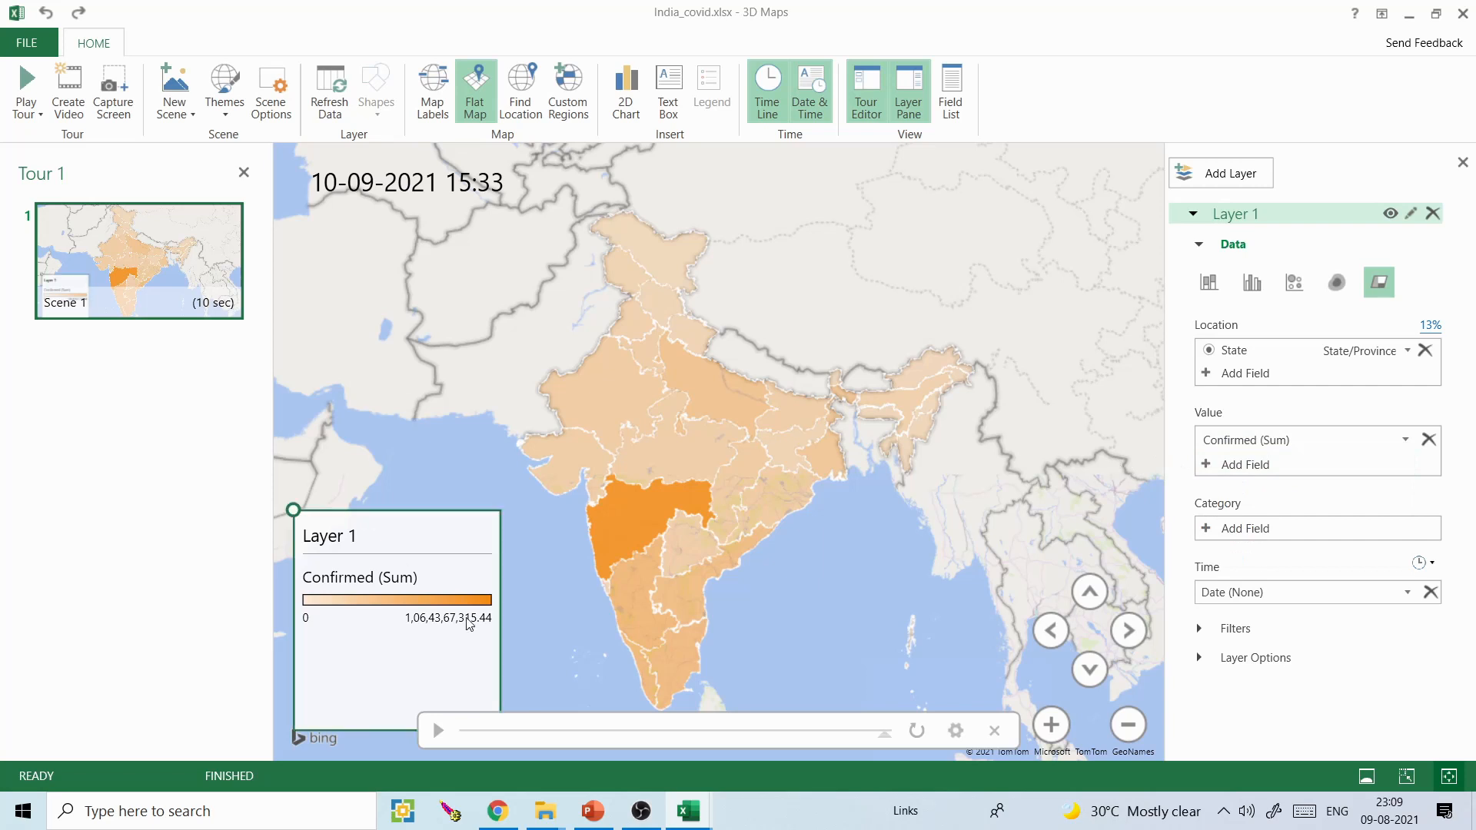
click(781, 560)
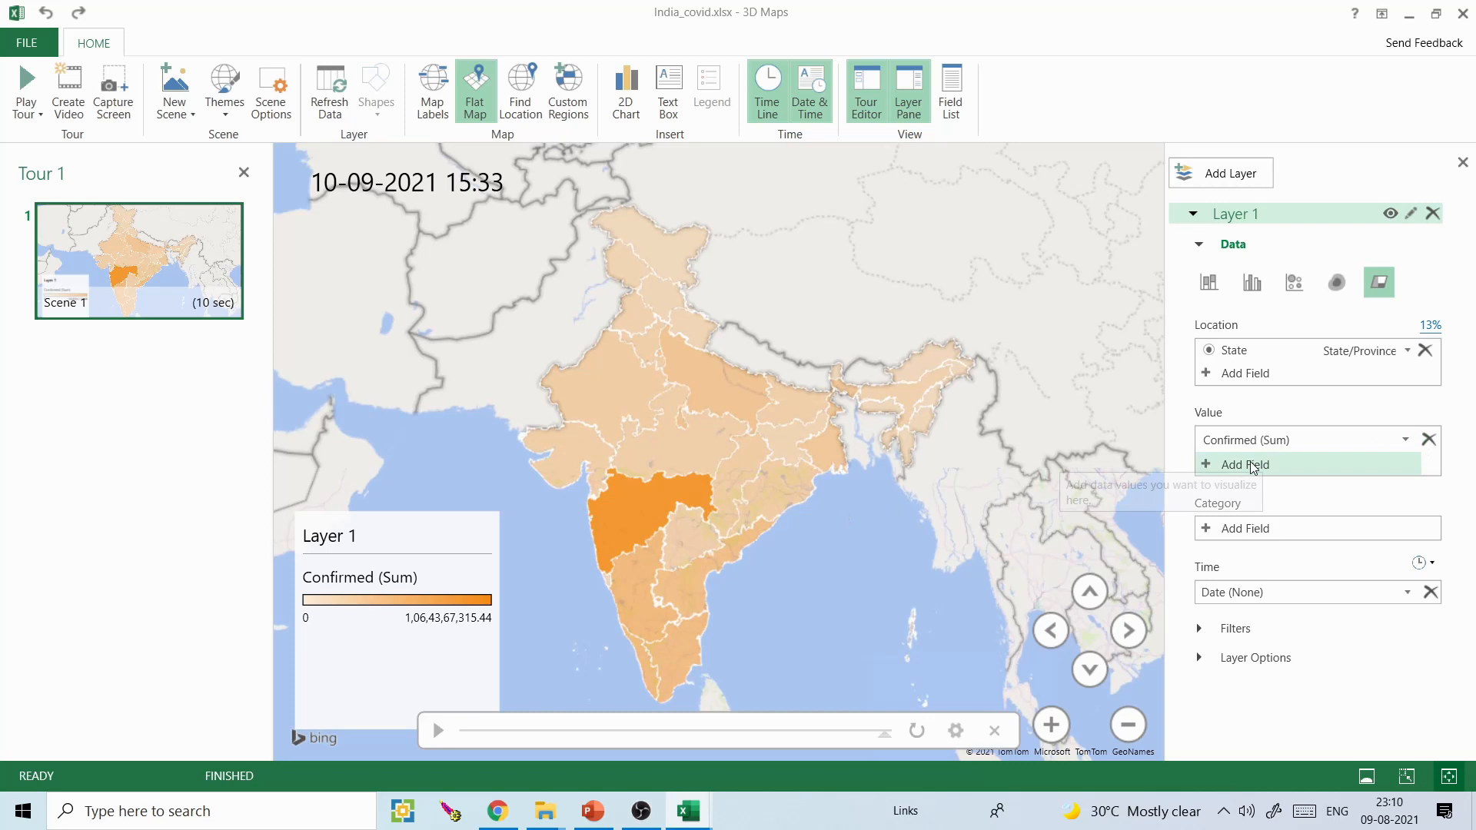
- Change the Confirmed (Sum) layer color to bright red and reduce the color scale to 7%
click(1246, 658)
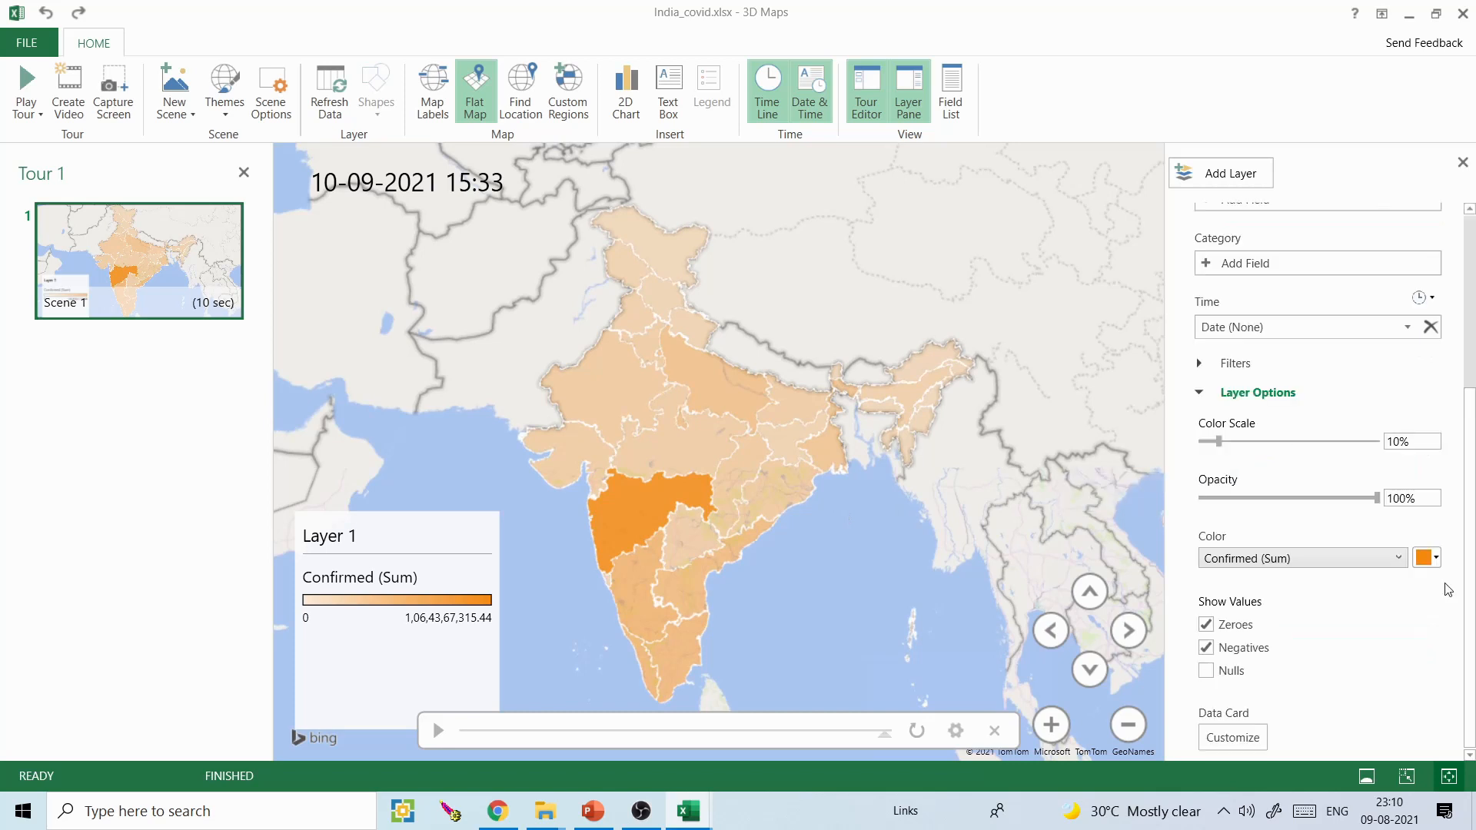
click(1435, 559)
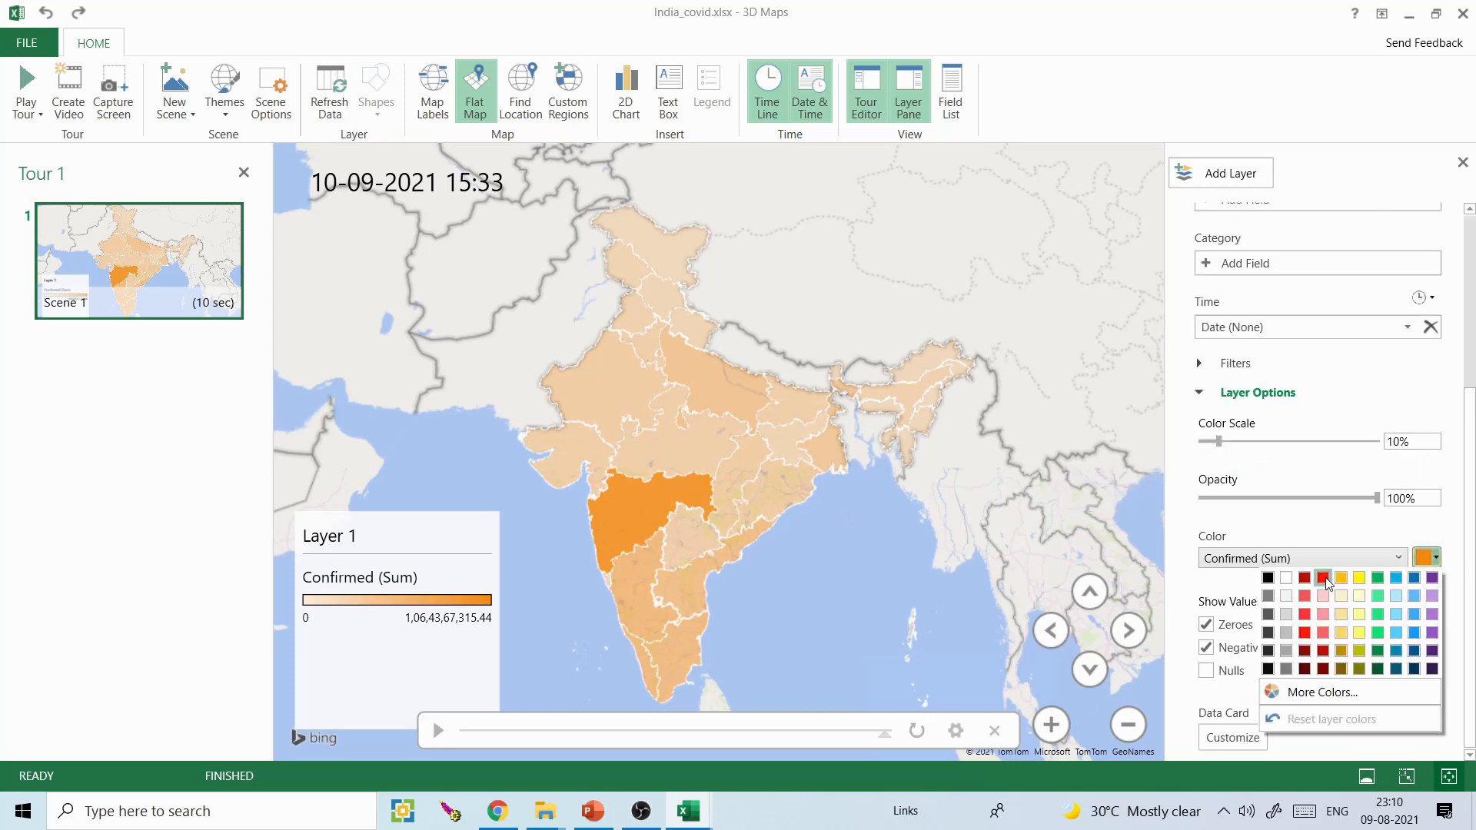
click(1324, 579)
mouse_move(1218, 441)
mouse_down()
mouse_move(1244, 442)
mouse_move(1192, 441)
mouse_move(1213, 442)
mouse_up()
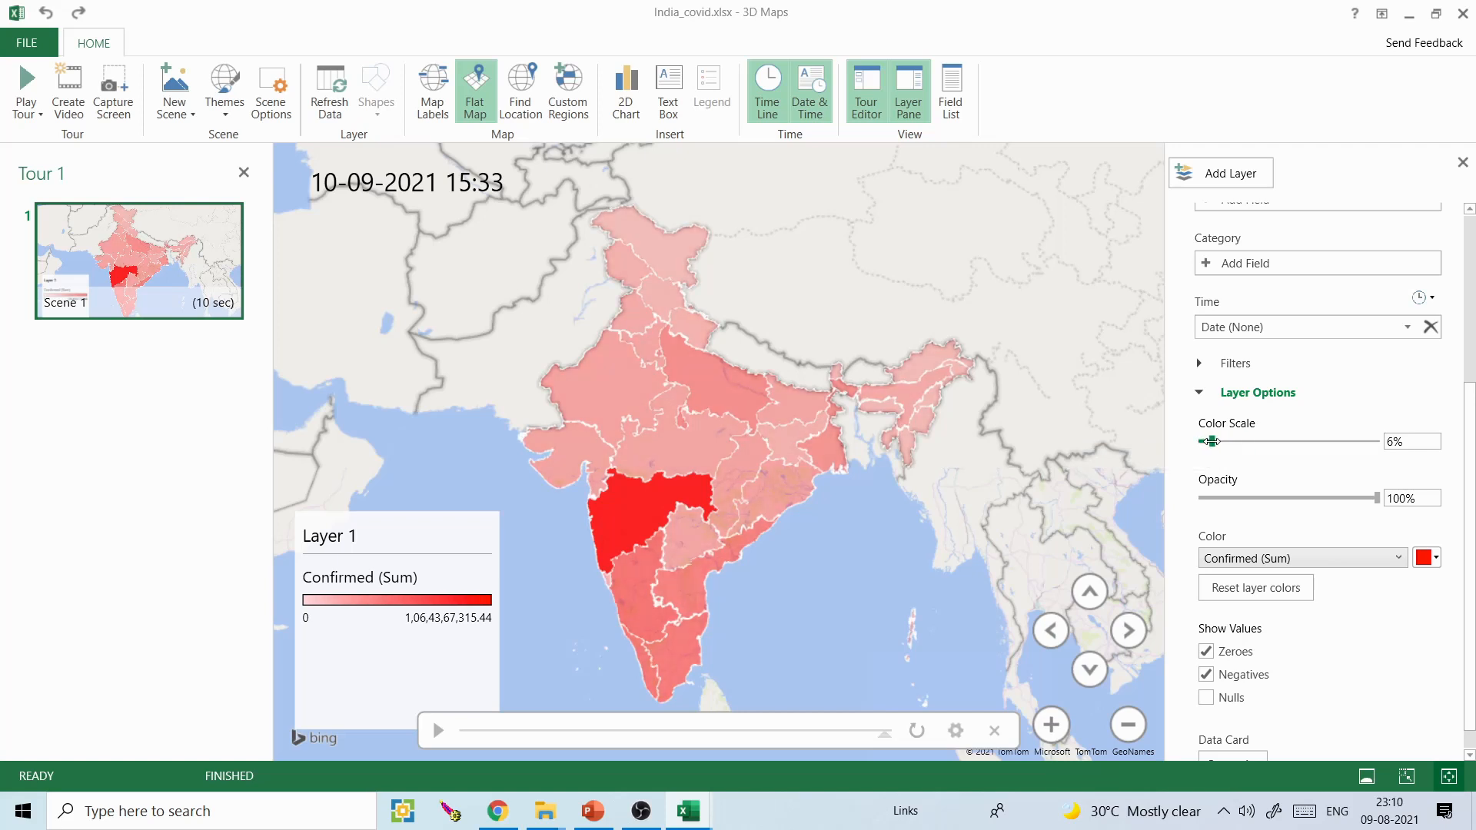
- Play the timeline to watch the confirmed cases and the date display change over time
scroll(1470, 557, up, 4)
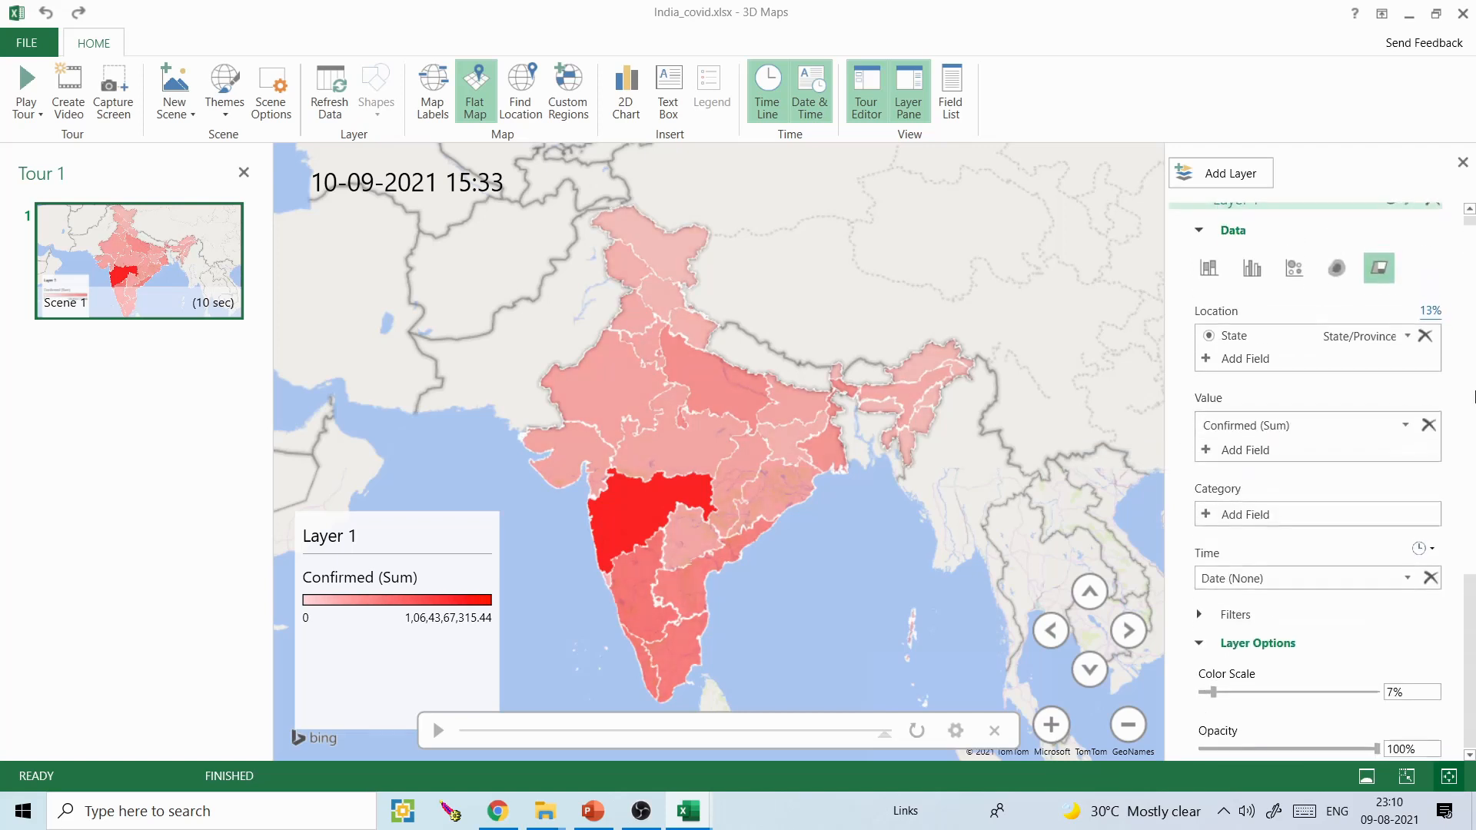
click(438, 730)
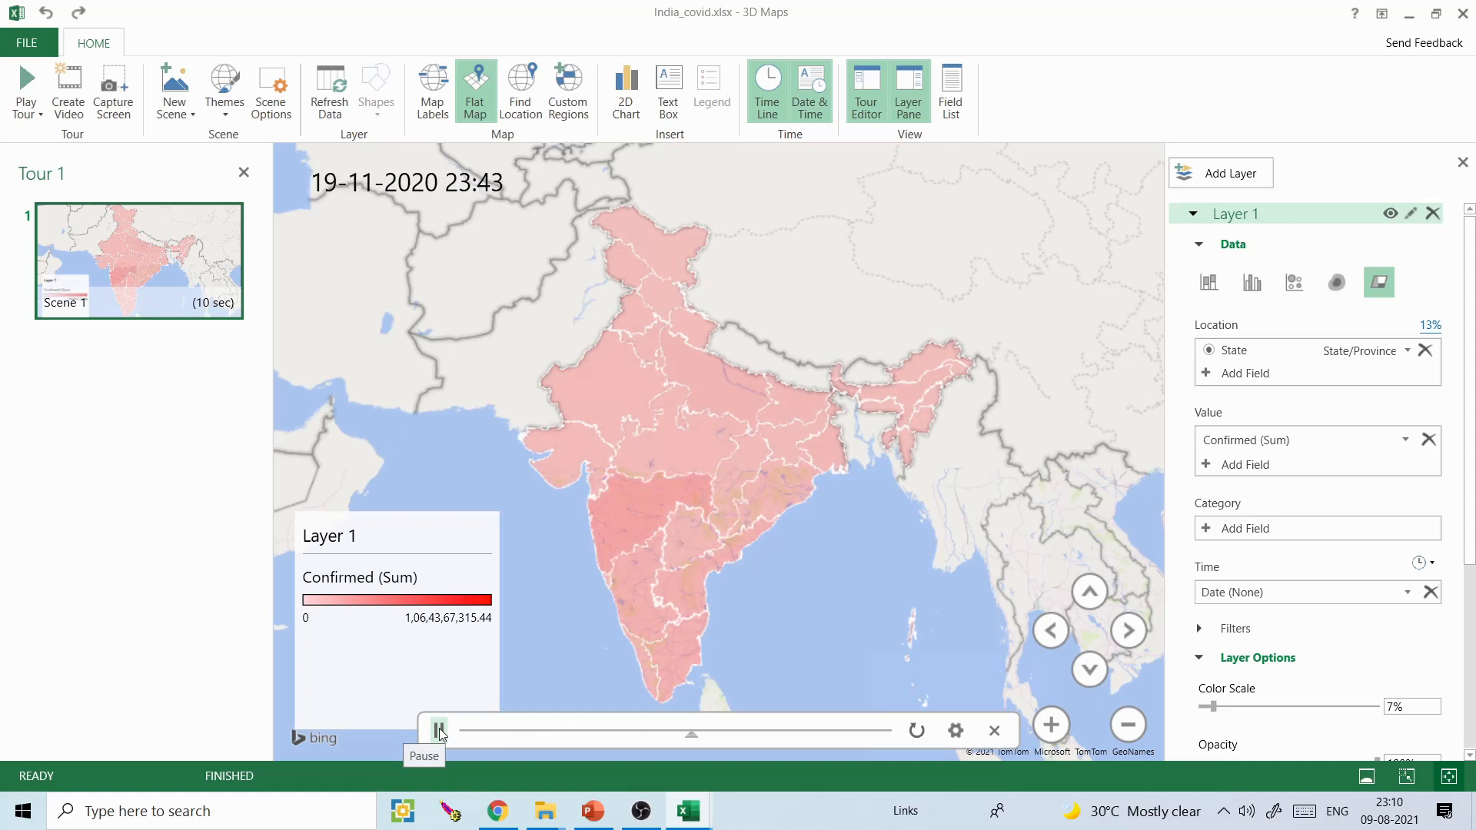
click(399, 180)
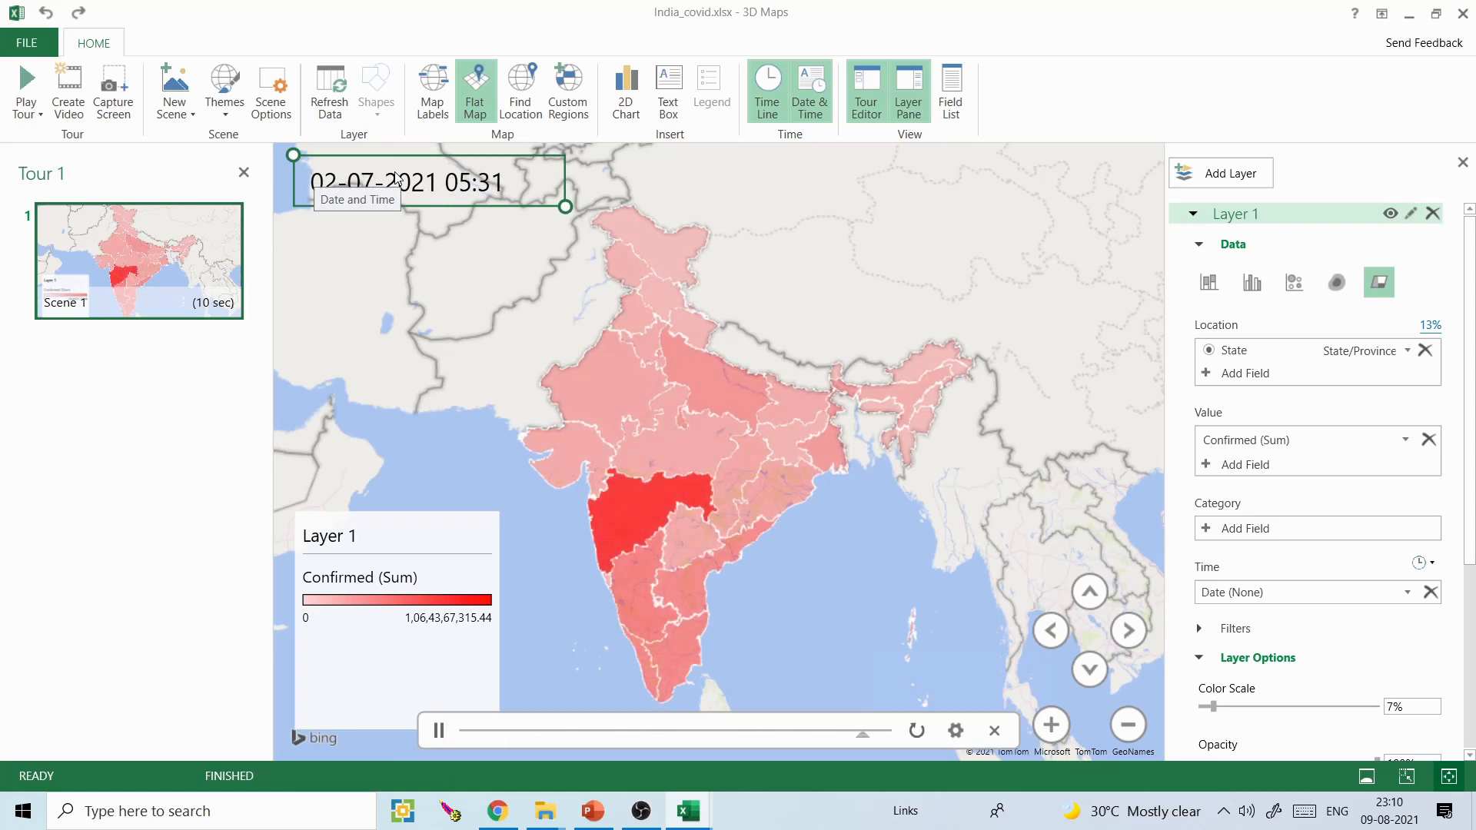
- Adjust the timeline speed in the scene options with a scene duration of 10 seconds, and replay the animation
click(956, 733)
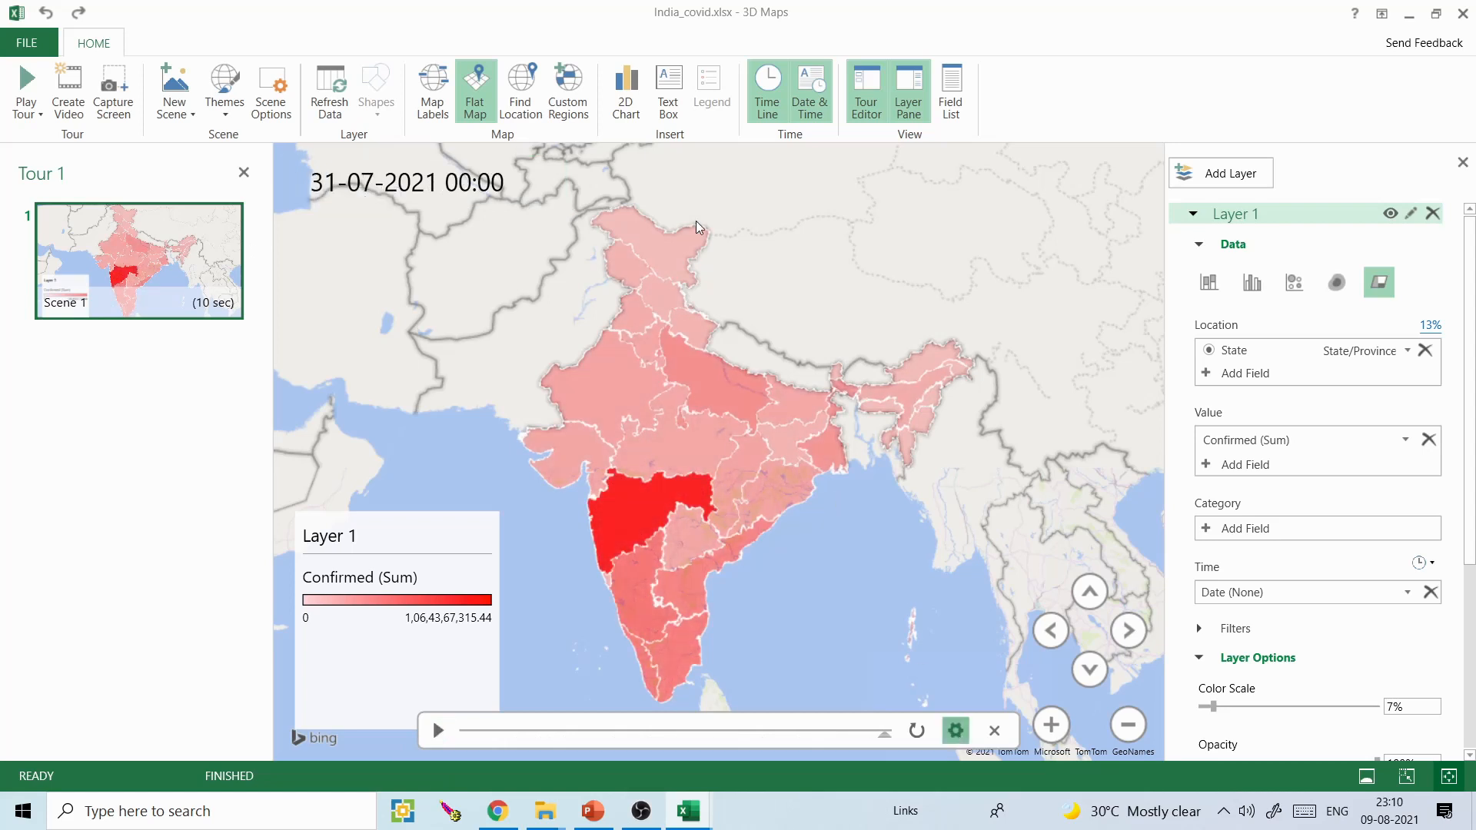
drag(530, 201, 490, 208)
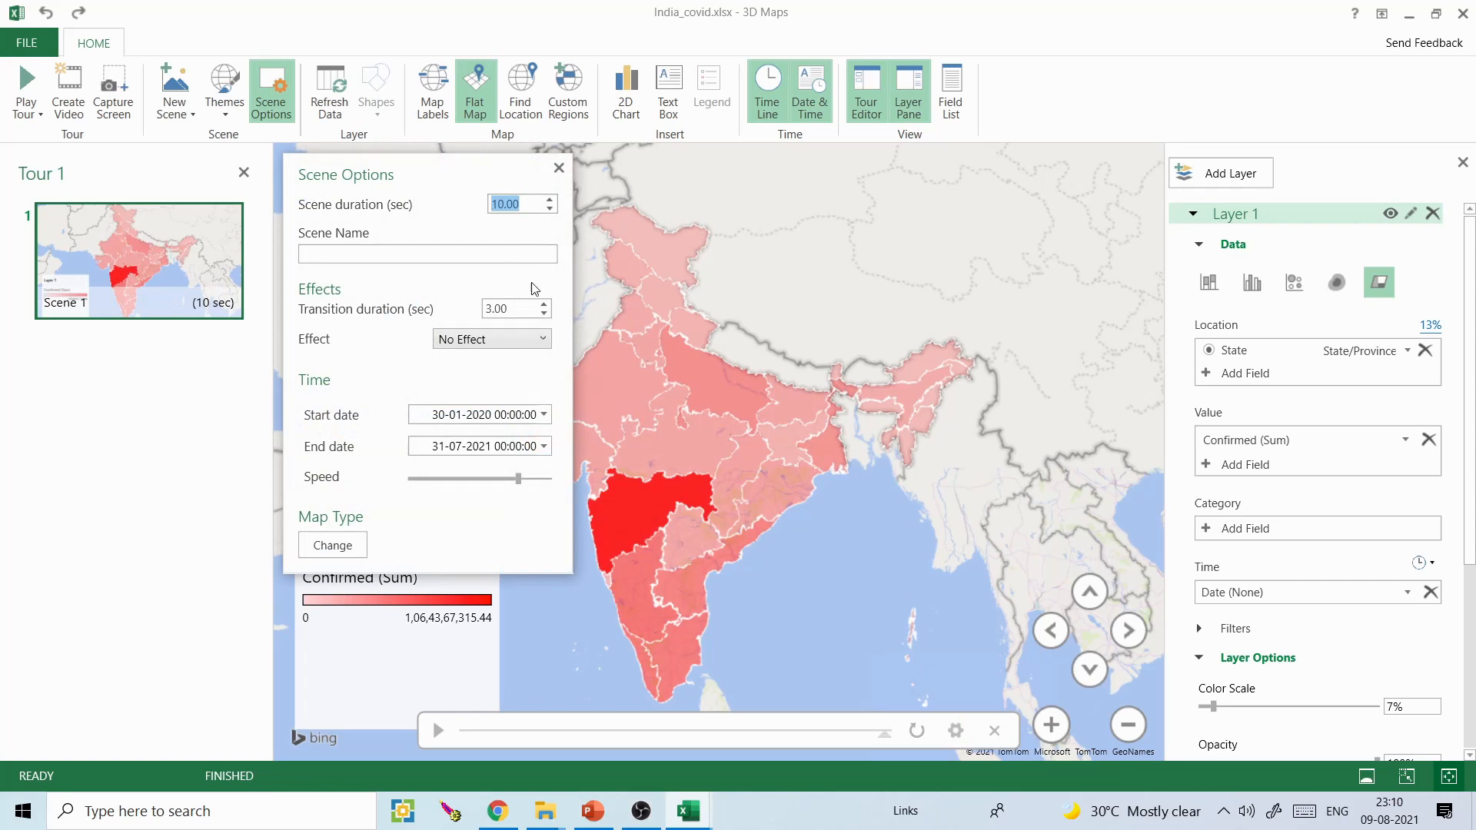
mouse_move(519, 479)
mouse_down()
mouse_move(506, 479)
mouse_move(529, 480)
mouse_up()
drag(520, 206, 487, 211)
text(10)
click(559, 170)
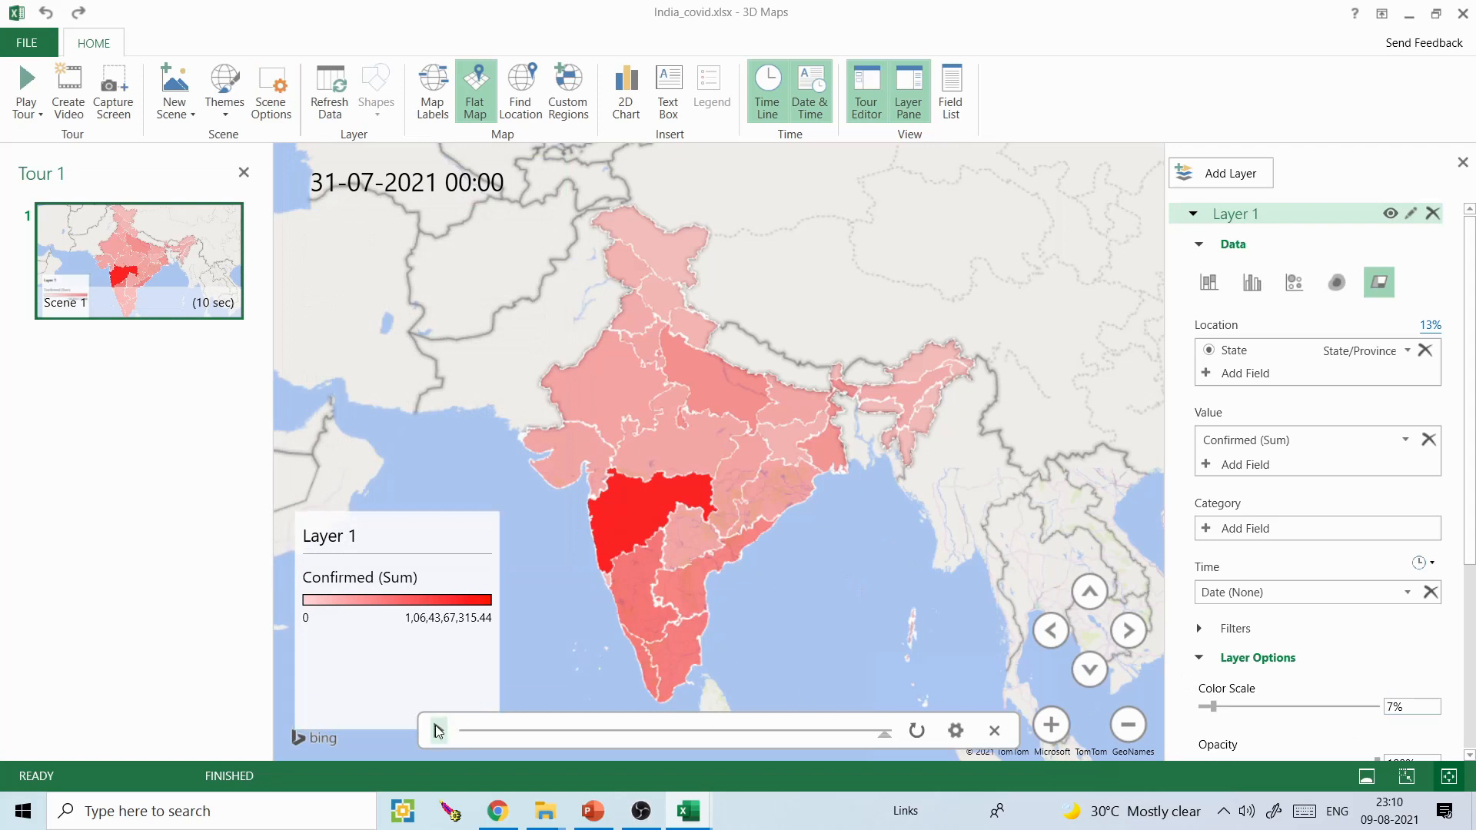
click(438, 731)
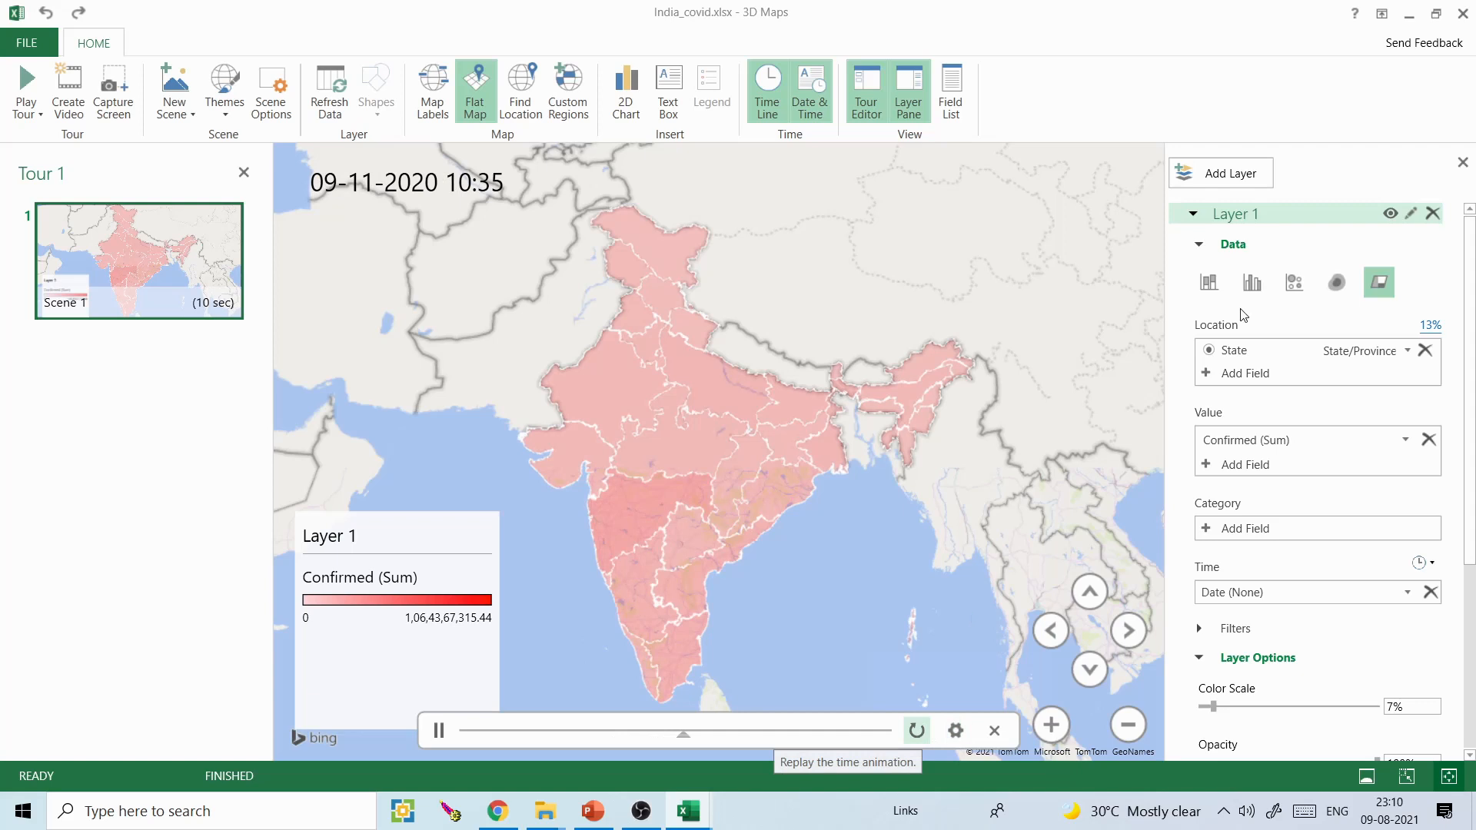
- Change Layer 1 to a bubble visualization with size 183% and thickness 120%, and play the timeline
click(1293, 283)
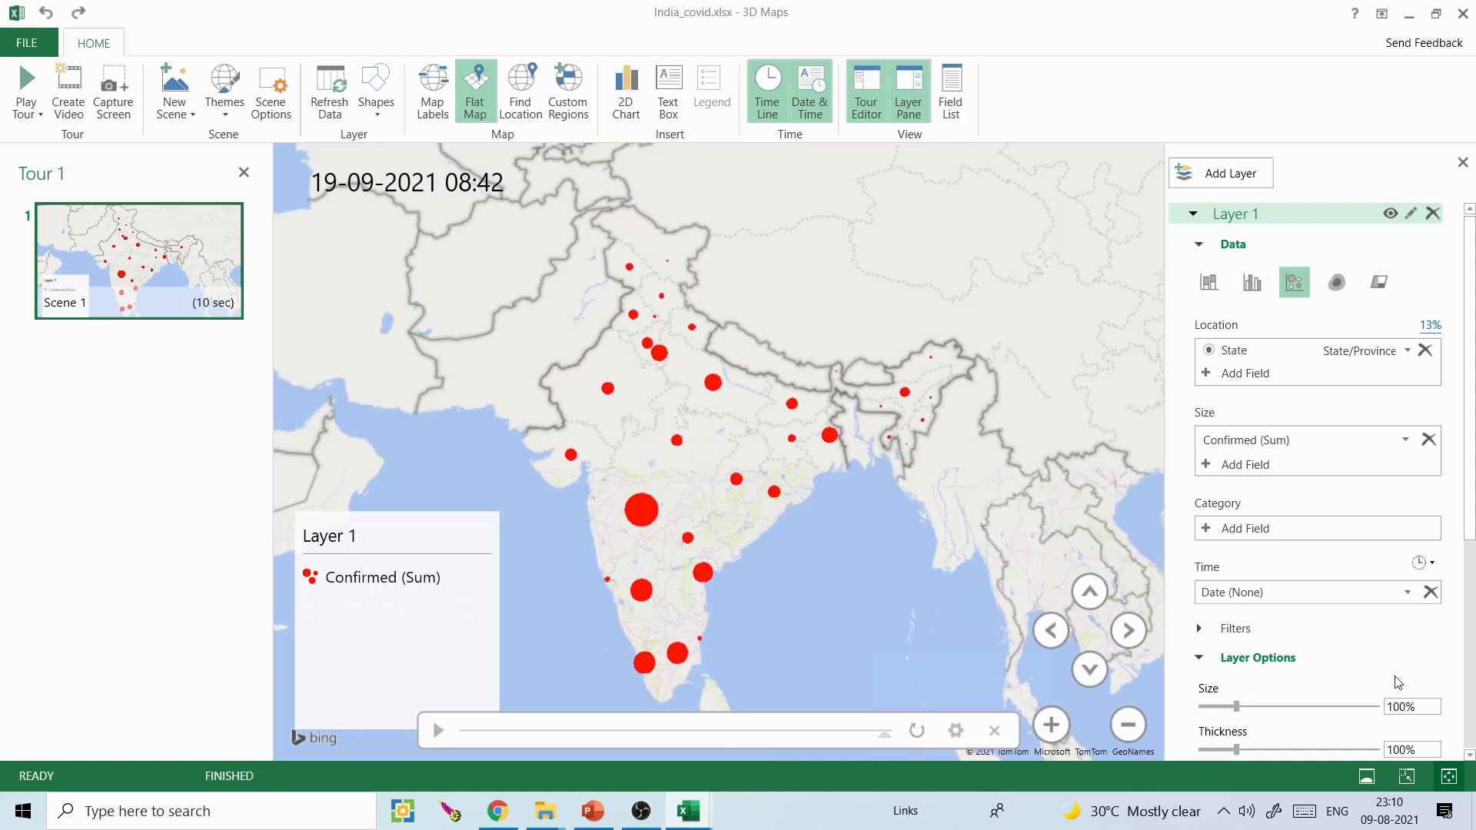
drag(1237, 705, 1245, 747)
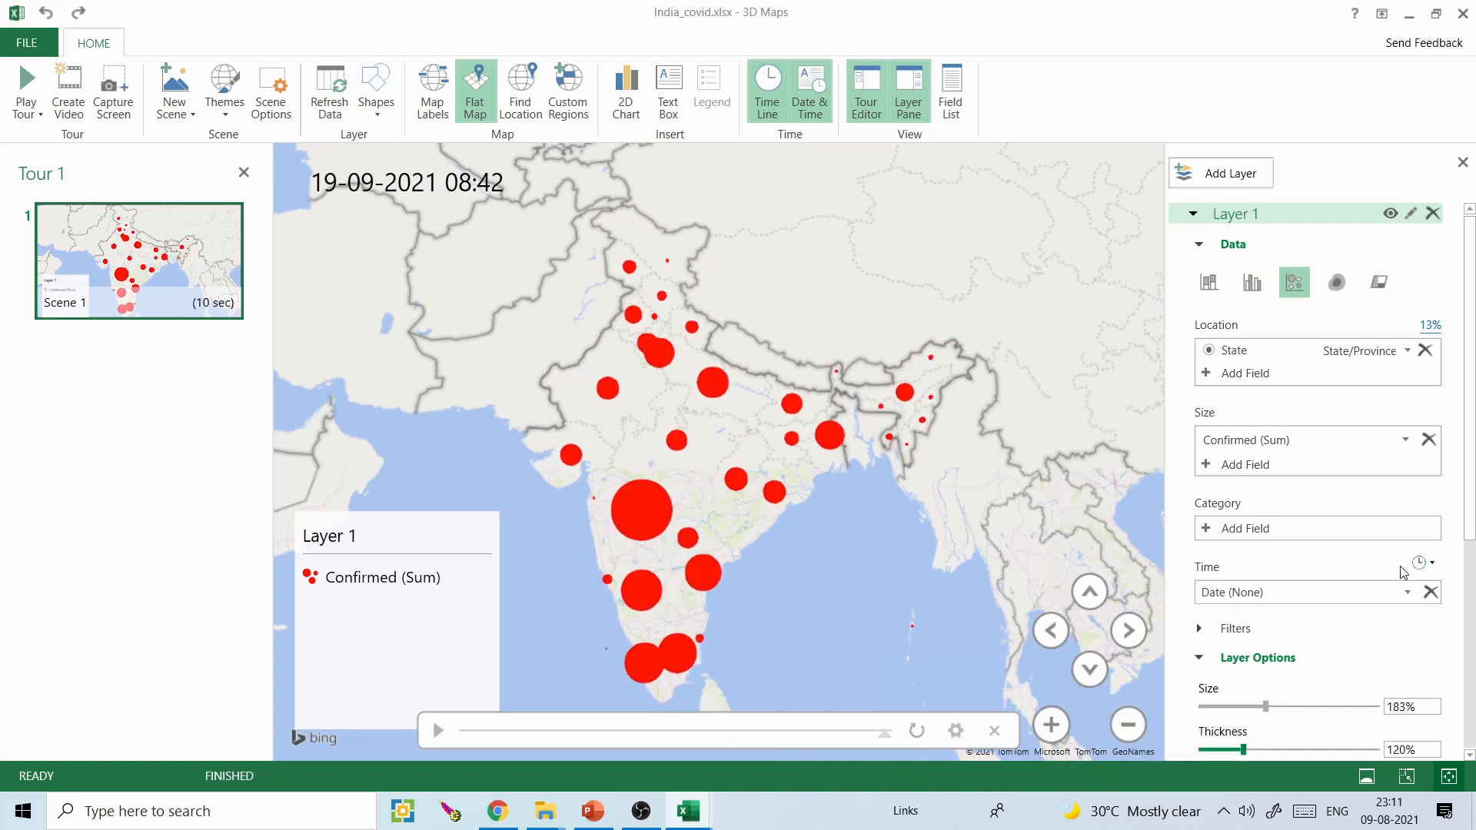
scroll(1402, 573, down, 5)
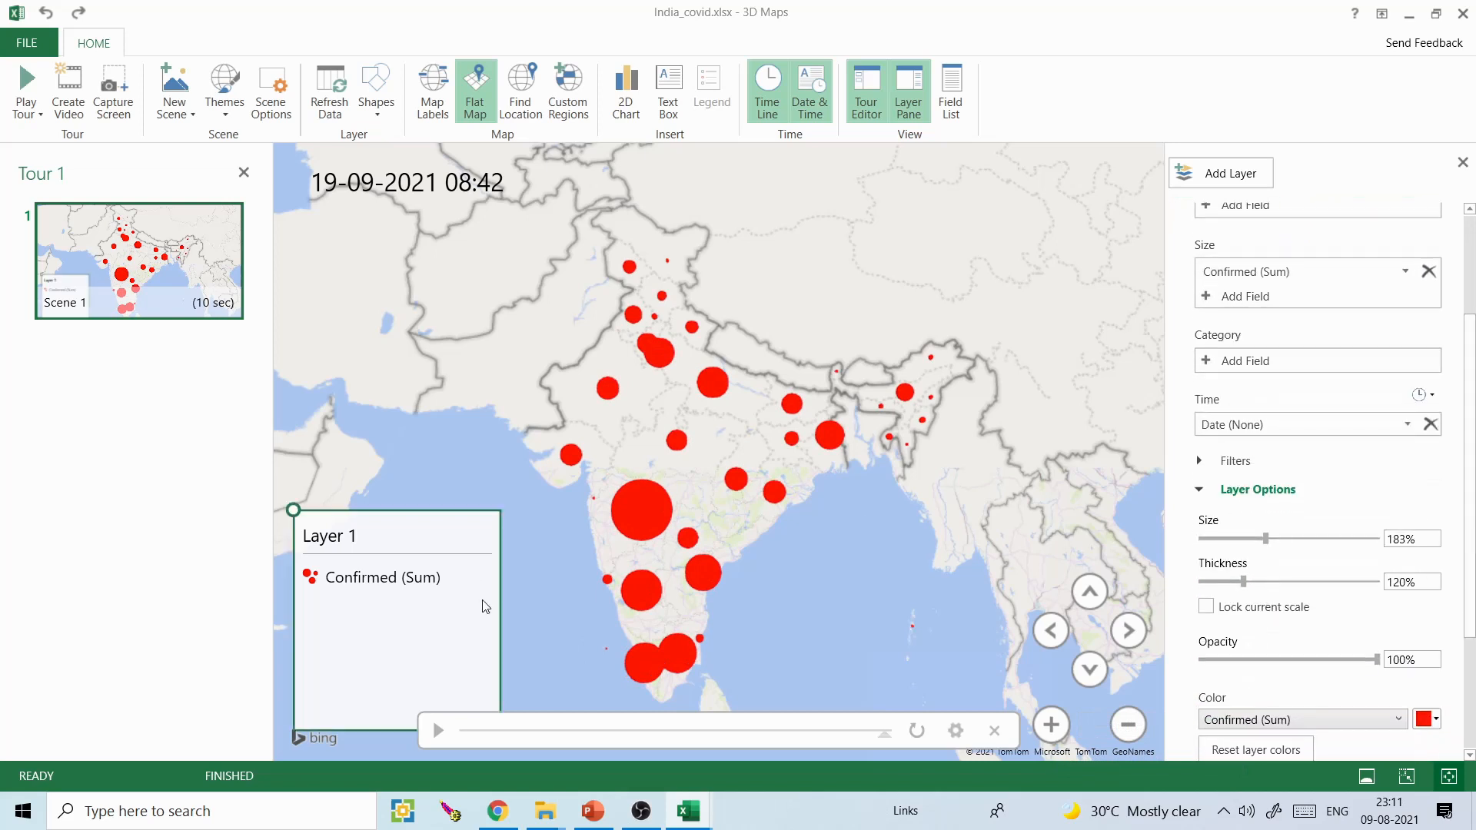
click(438, 731)
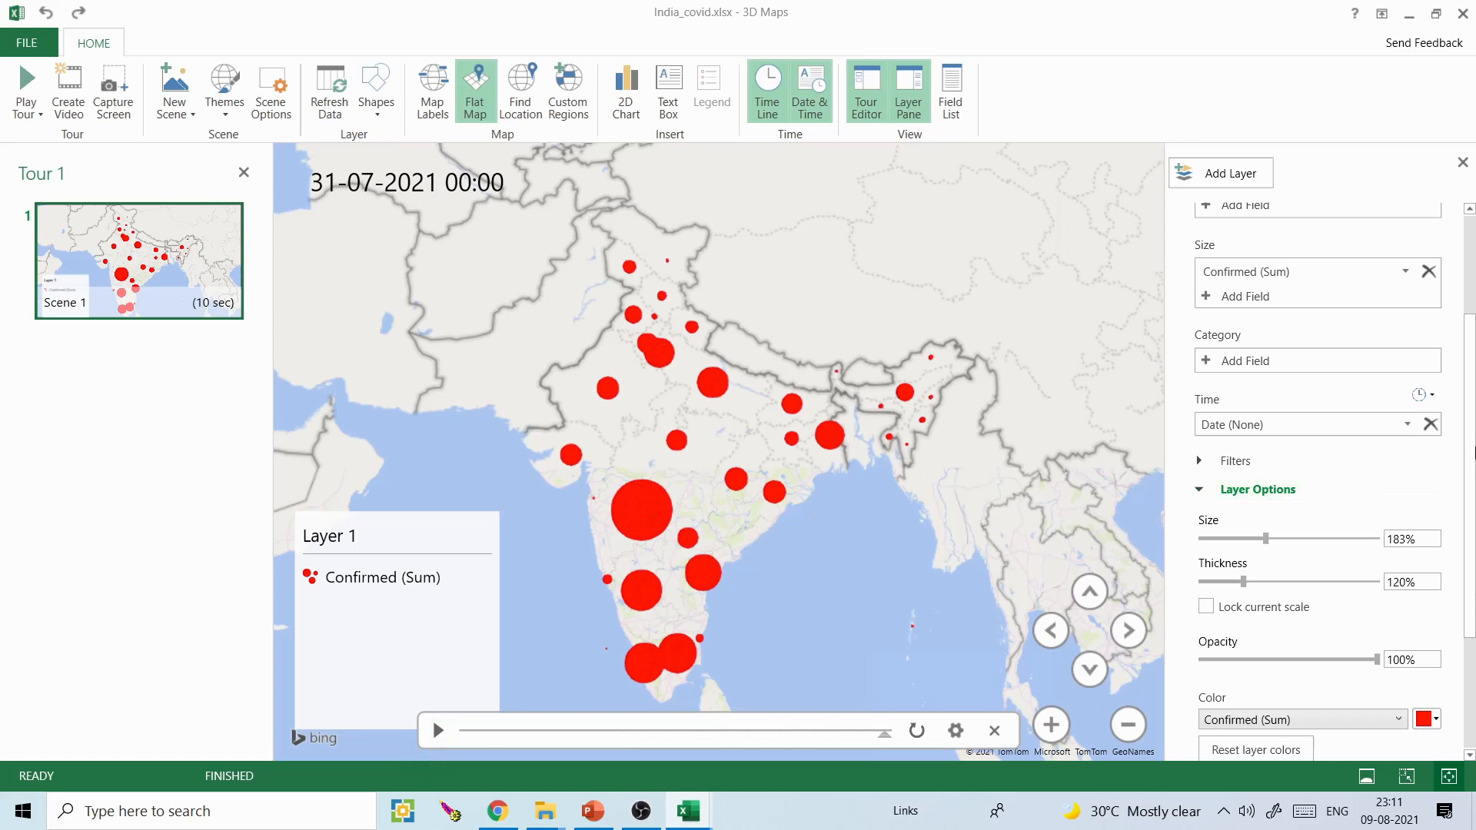
- Add a second layer and make it a region visualization shading the Indian states beneath the bubbles
scroll(1474, 378, up, 3)
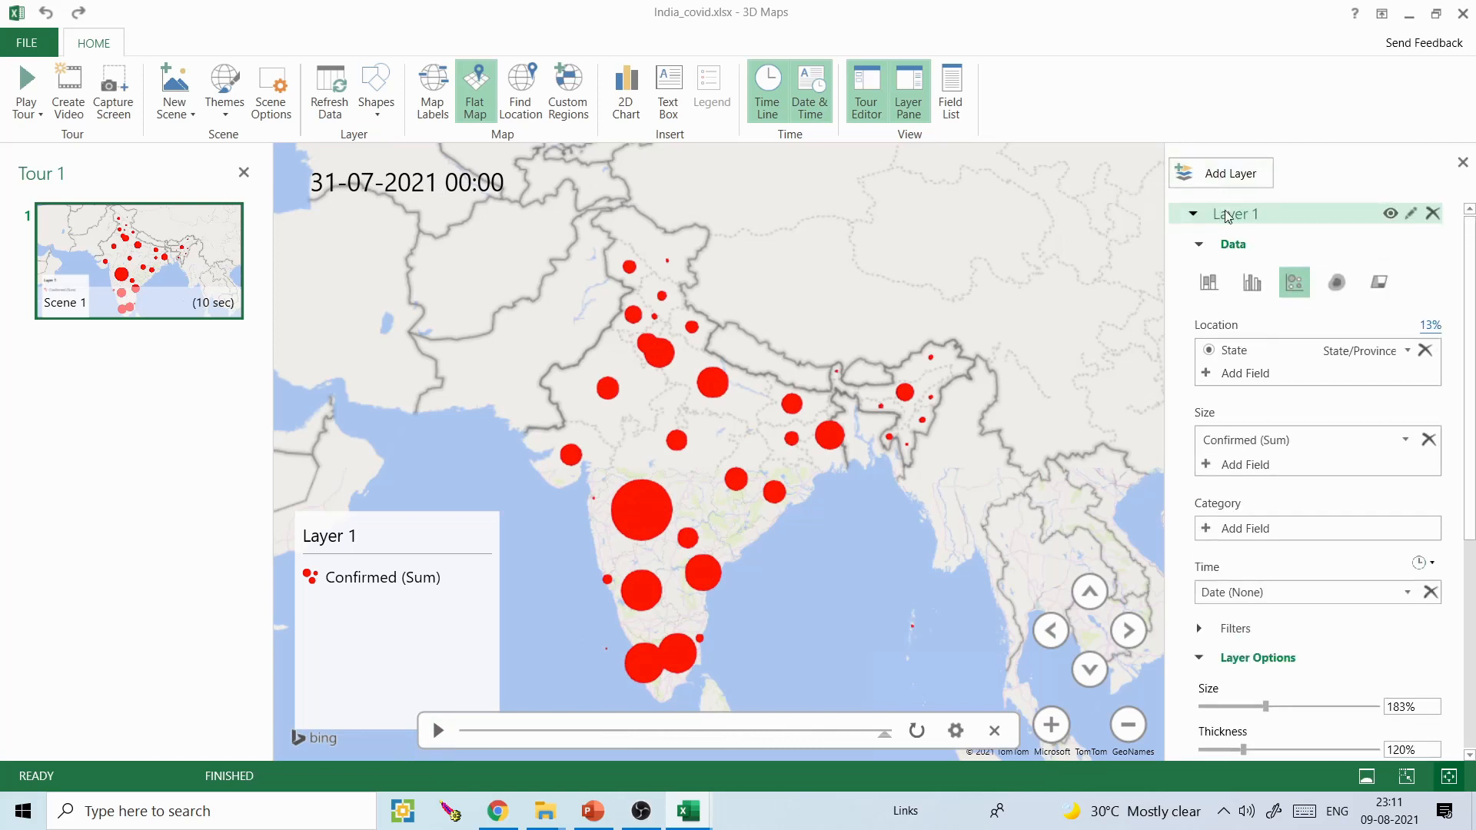
click(1229, 175)
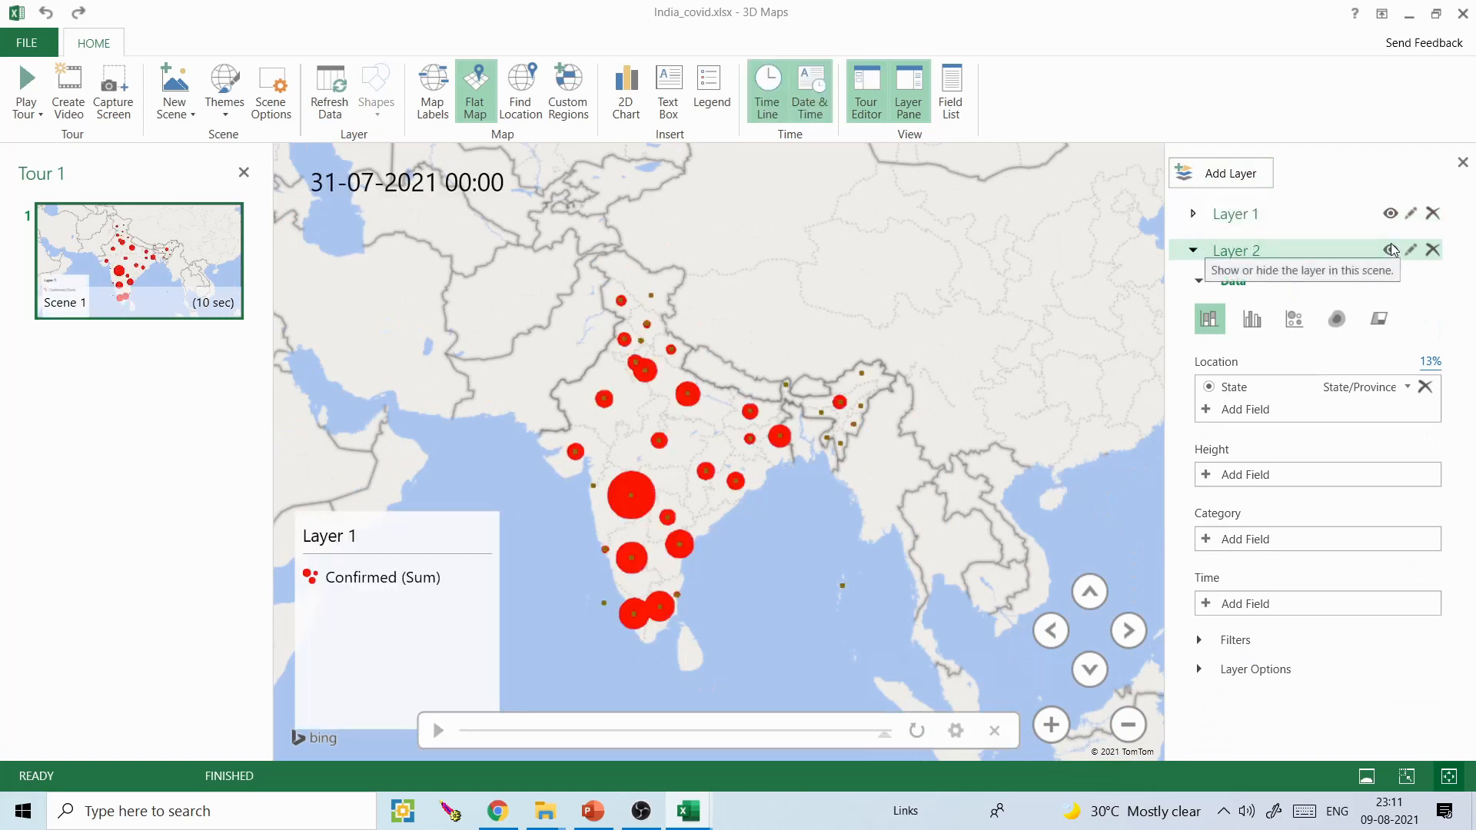
click(1391, 214)
click(1391, 214)
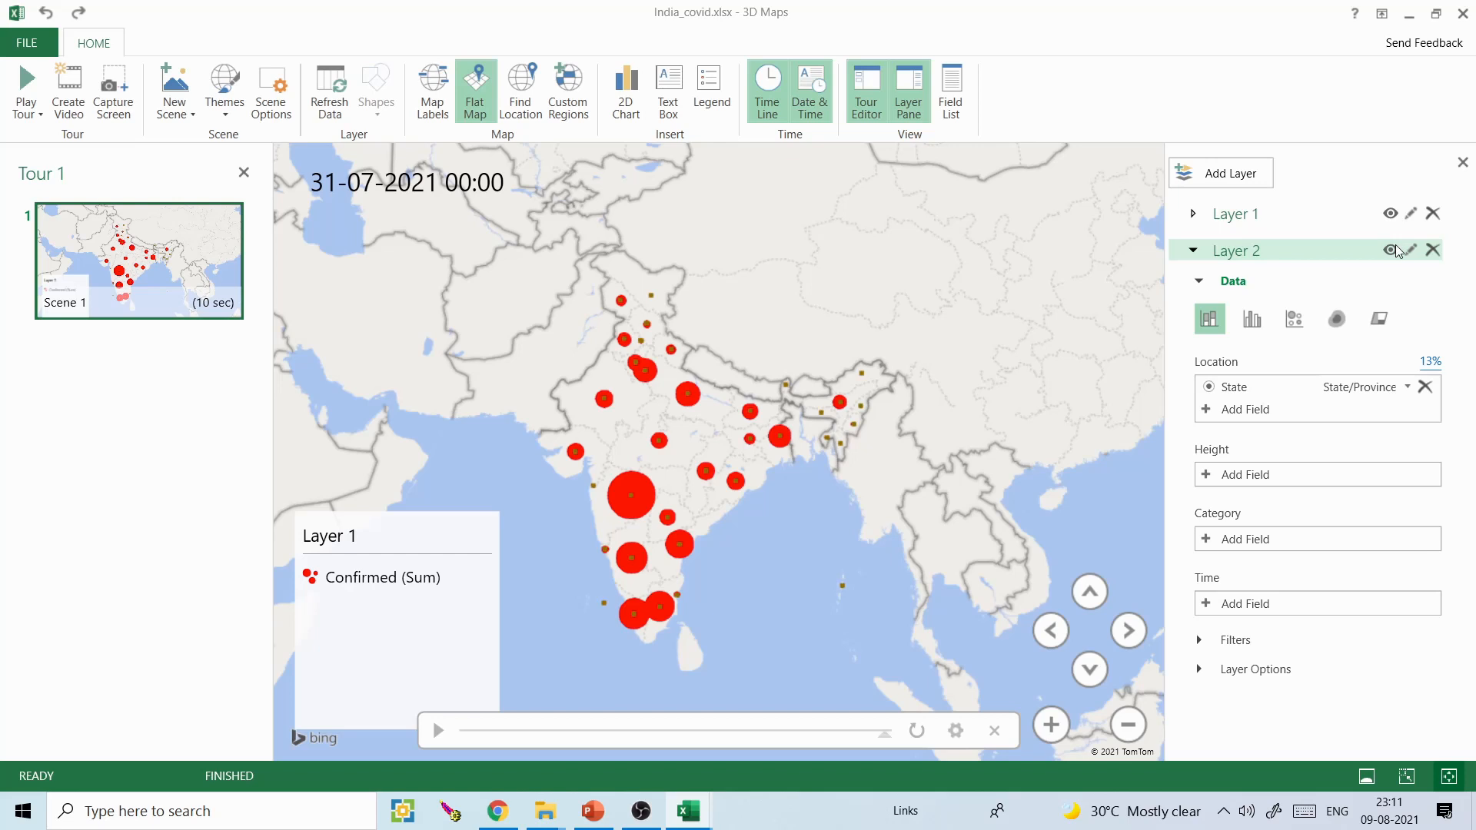
click(1380, 318)
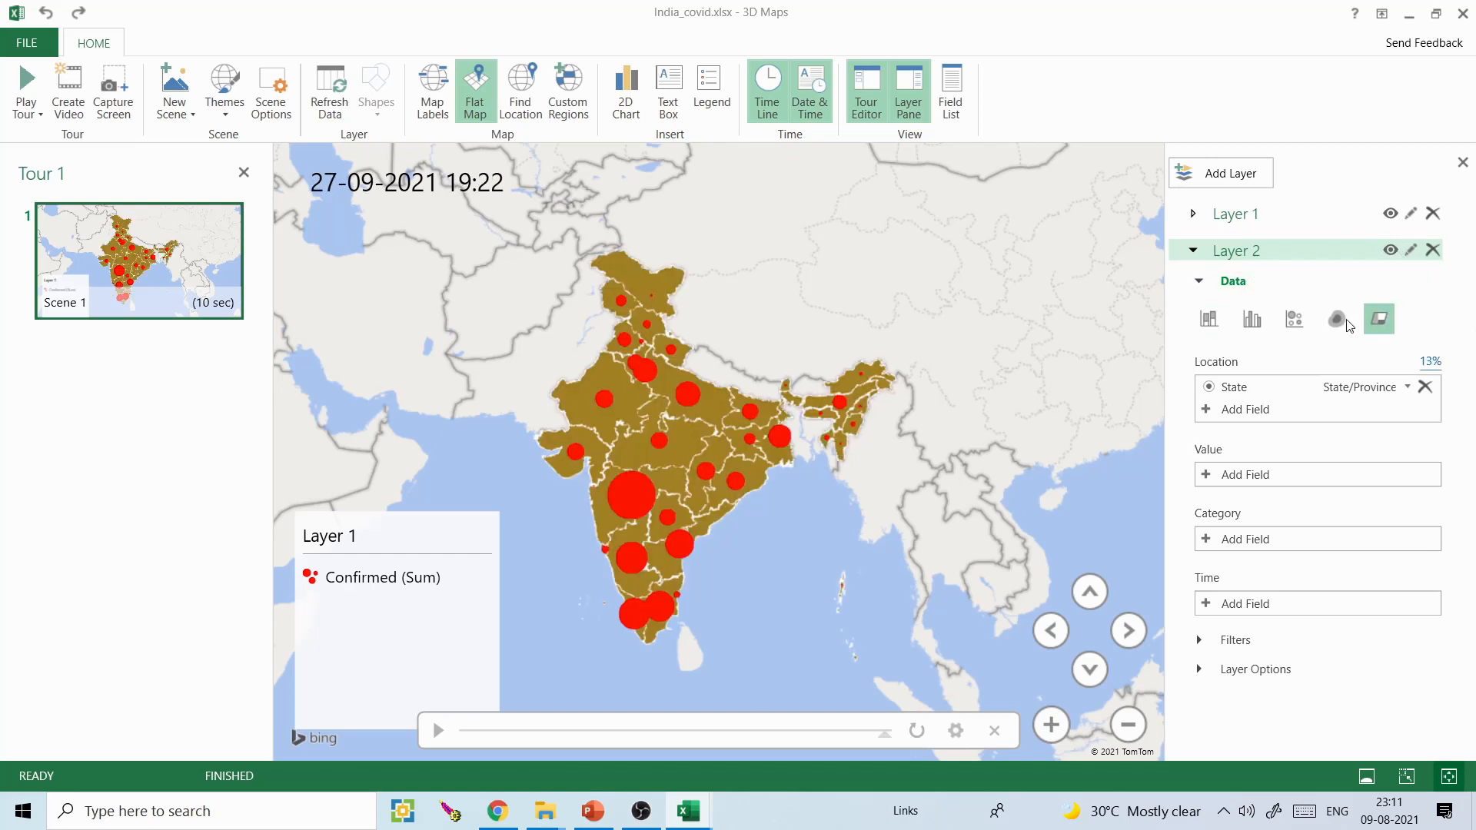
- Assign Date as Layer 2's time field and Confirmed (Sum) as its value field
click(1206, 604)
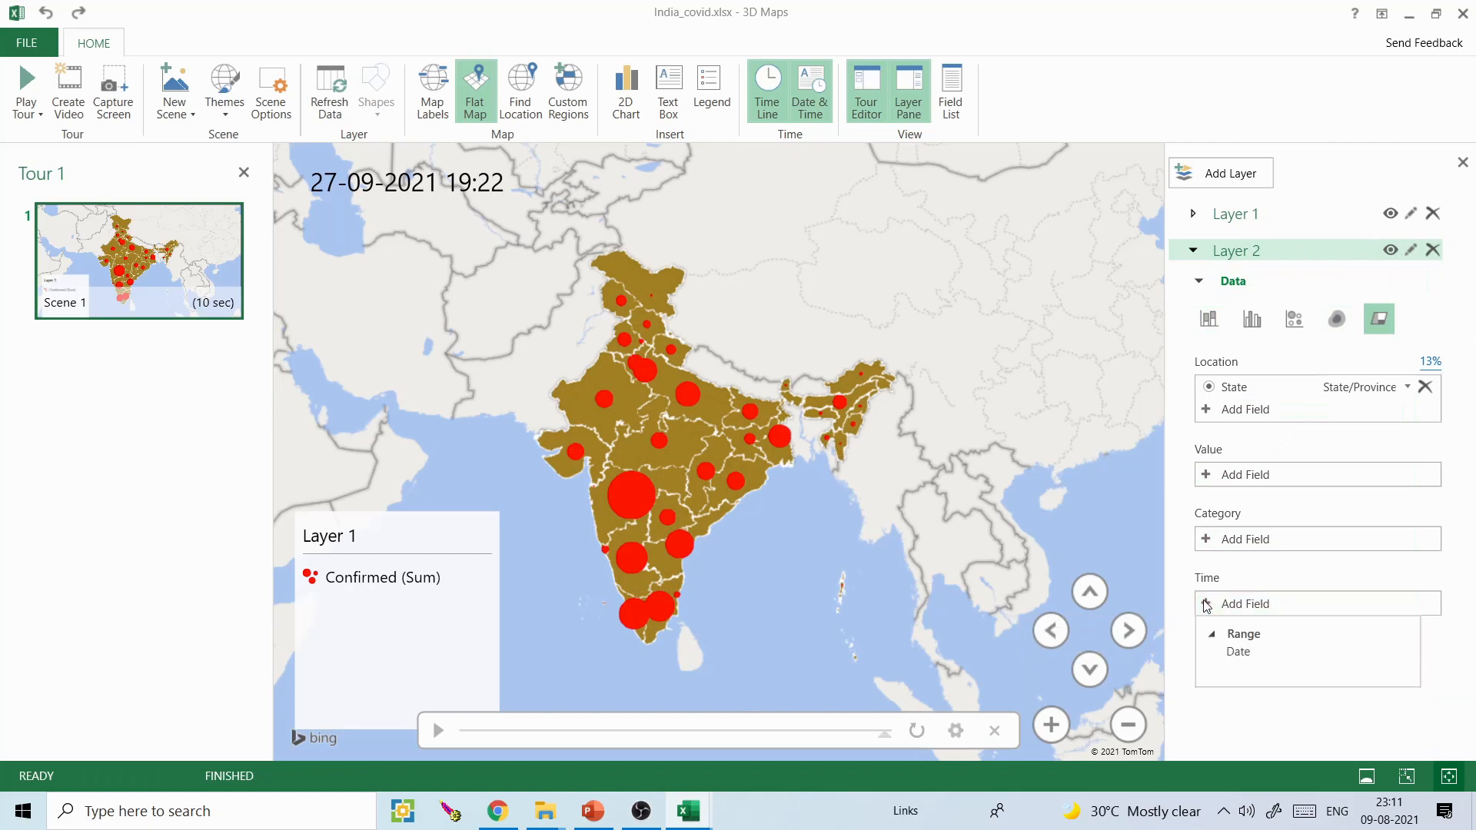
click(1236, 654)
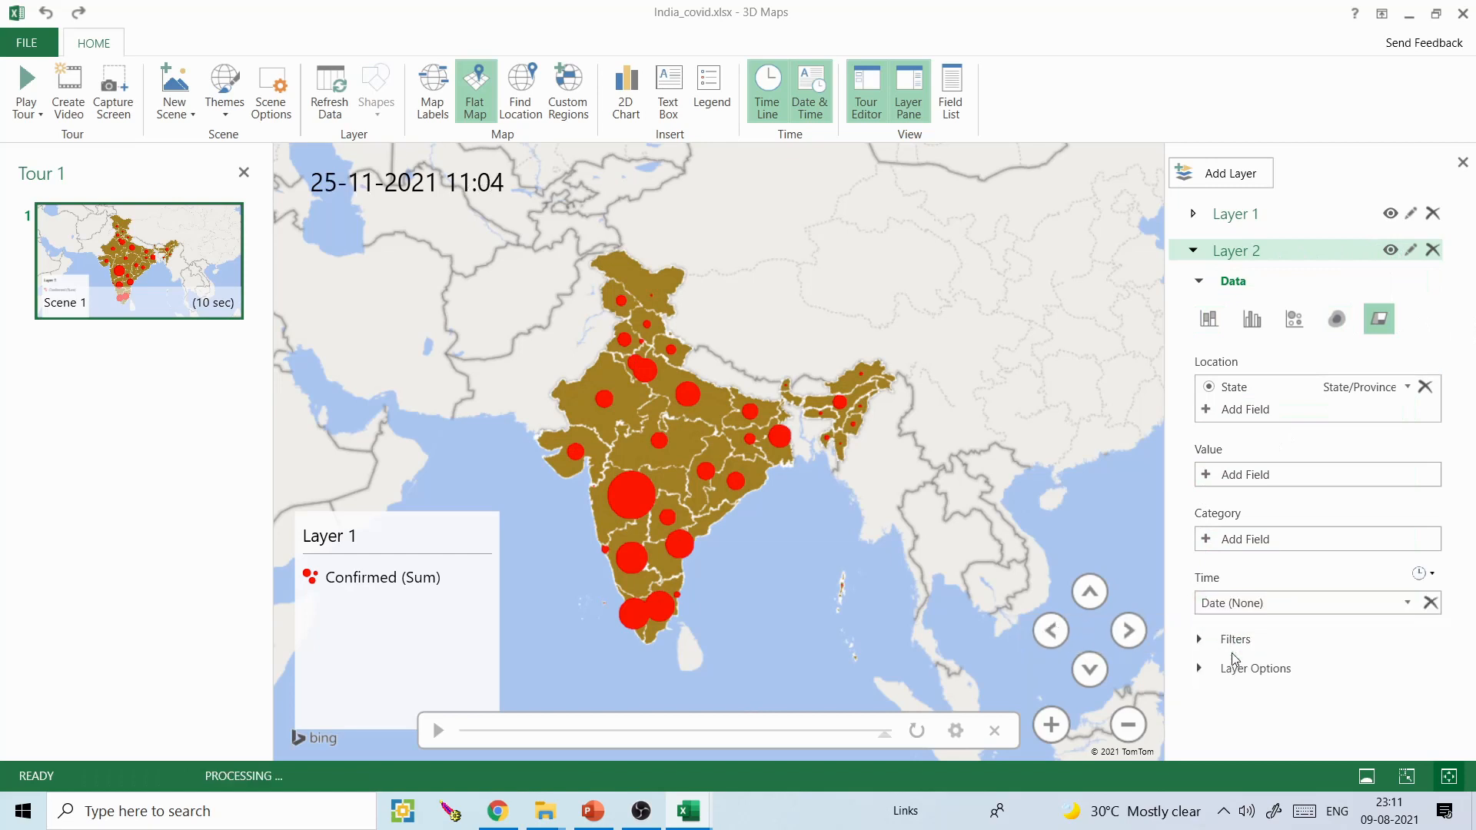
click(1209, 480)
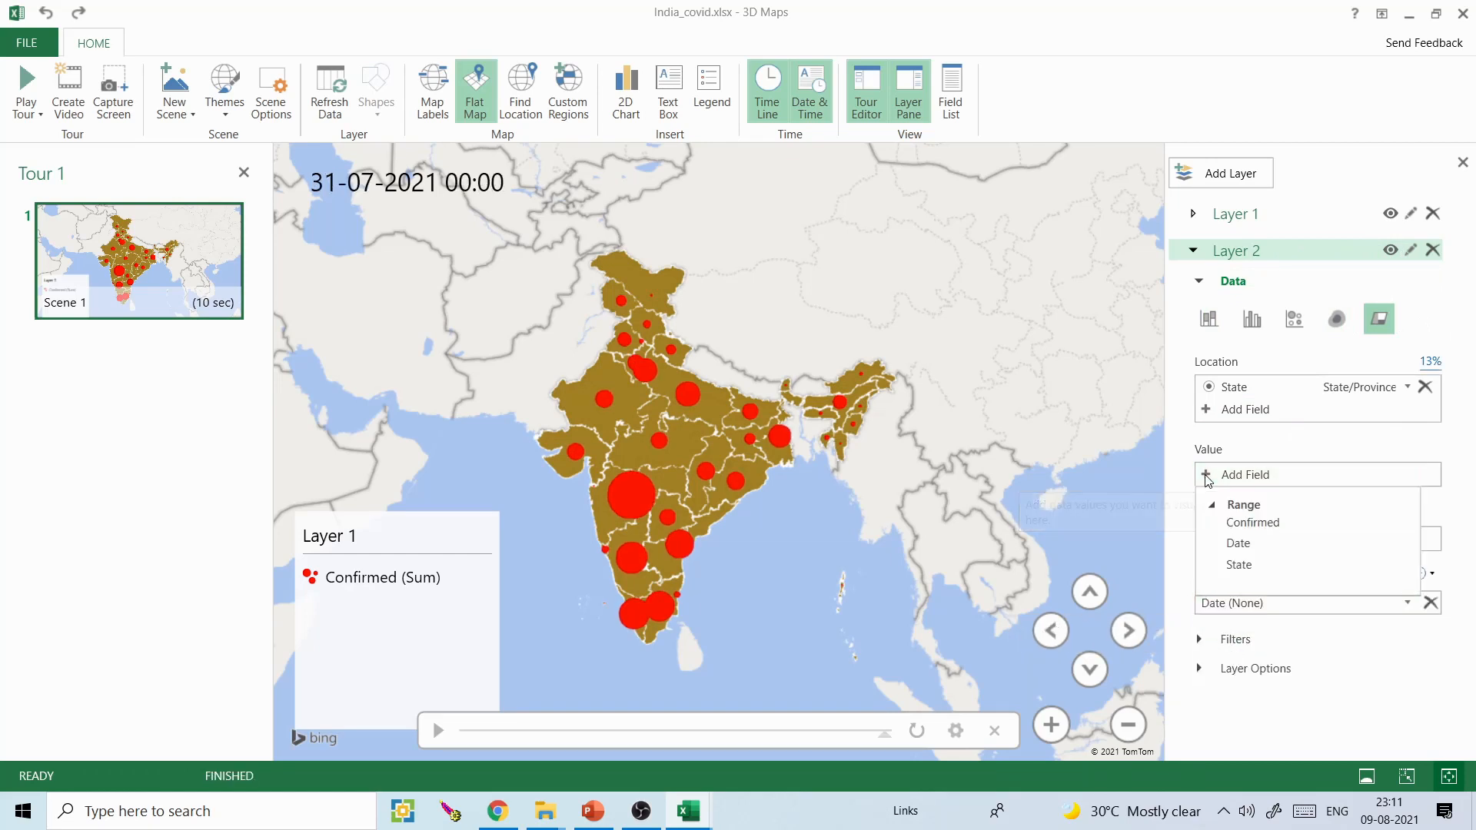
click(1252, 523)
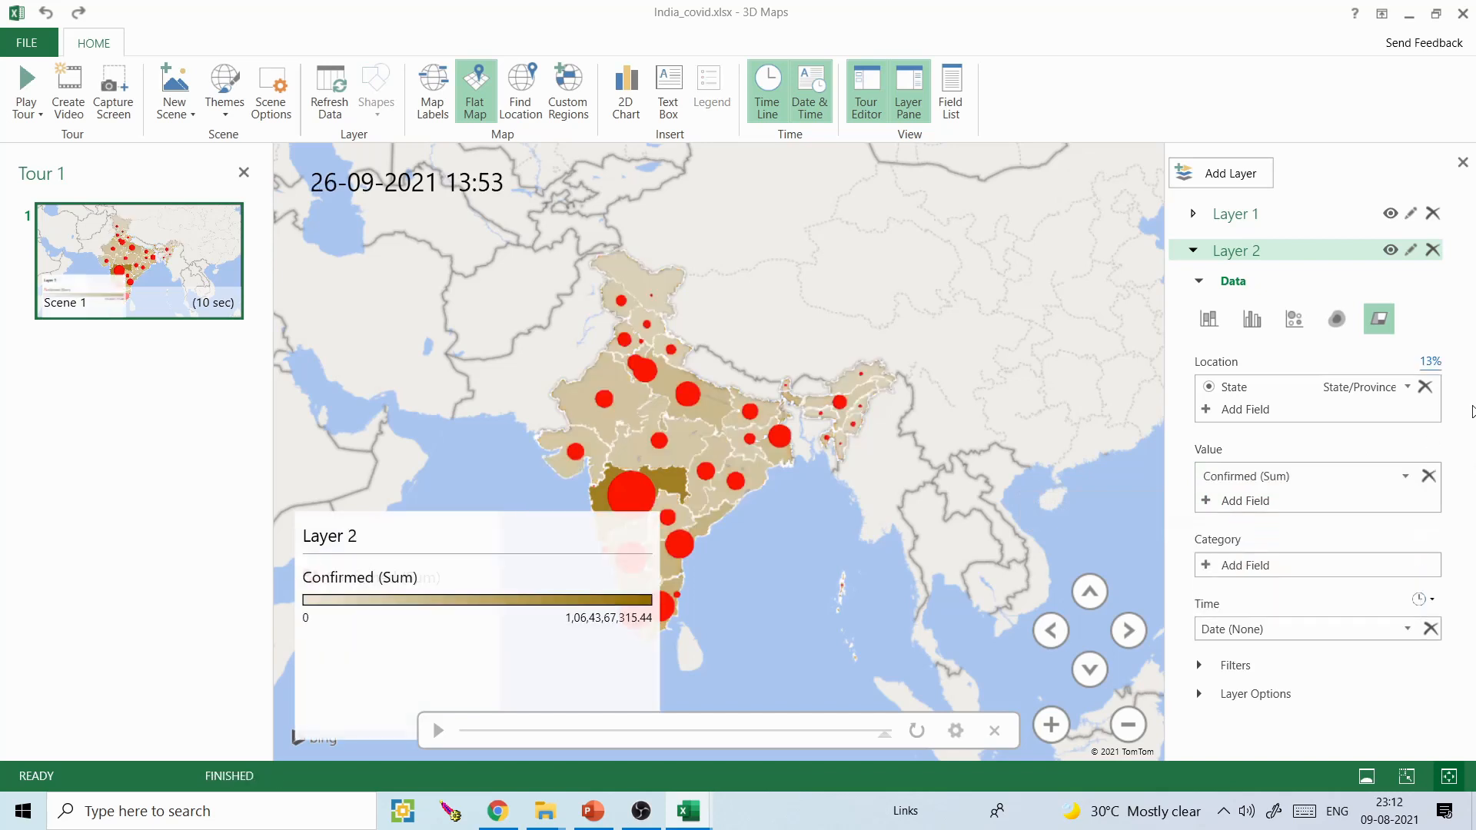
- Change the Confirmed color of Layer 2's regions to dark red and preview the shading at an earlier timeline date
click(1203, 696)
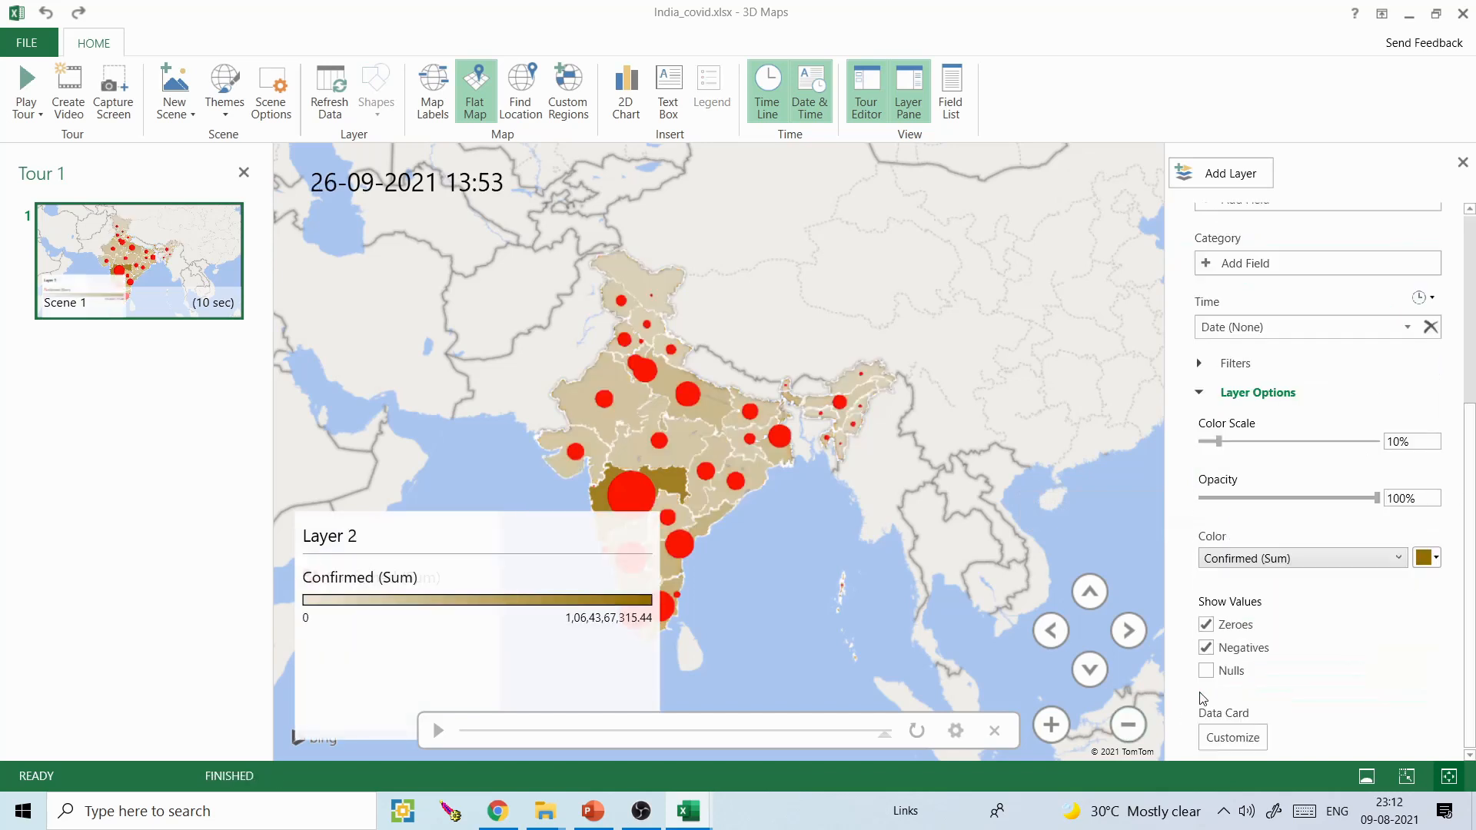
click(1435, 559)
click(1307, 578)
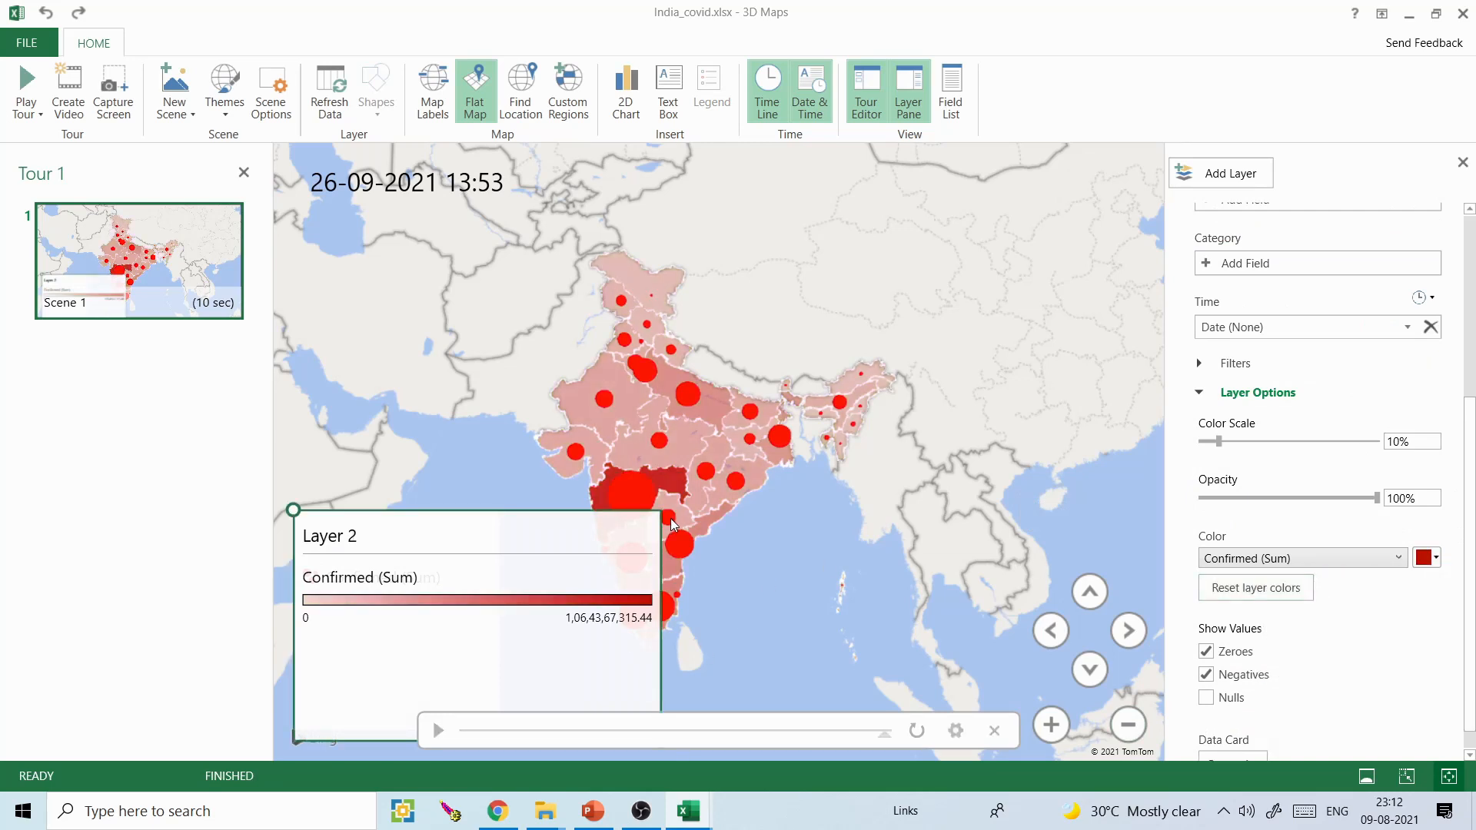
click(690, 732)
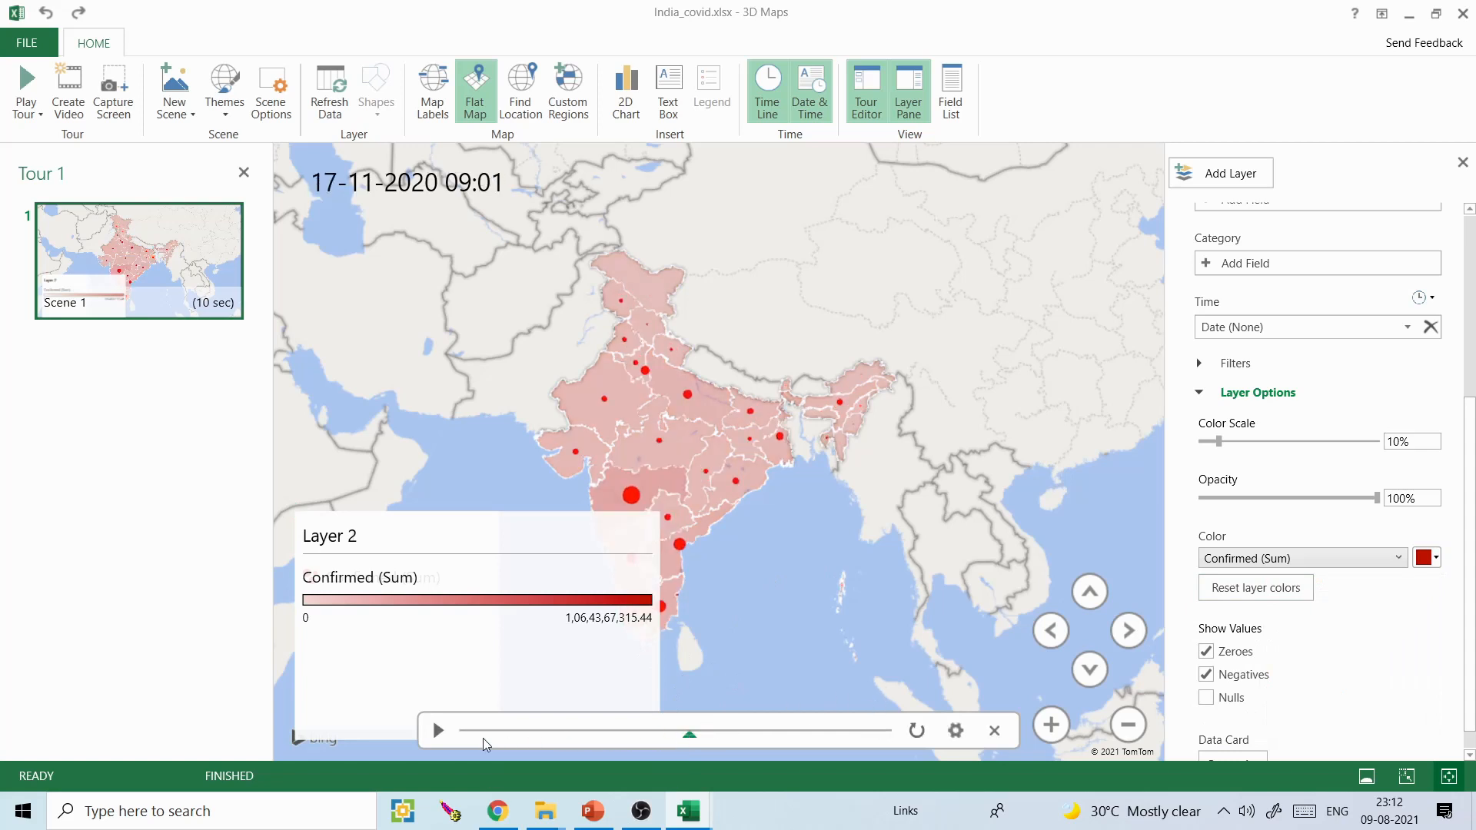
- Hide the tour editor and shrink the Layer 2 legend so it sits clear of India on the map
drag(393, 549, 338, 545)
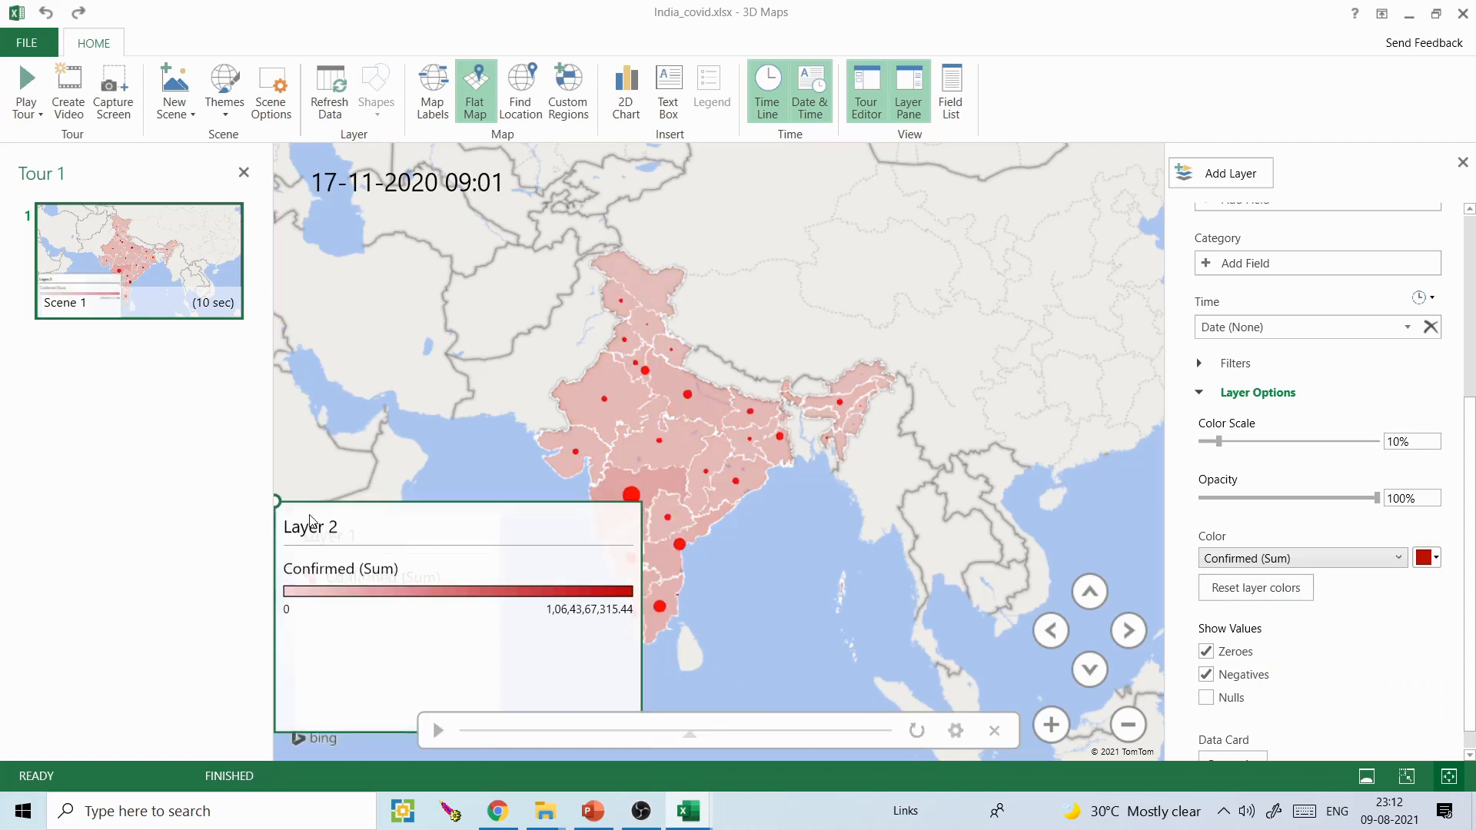
click(244, 172)
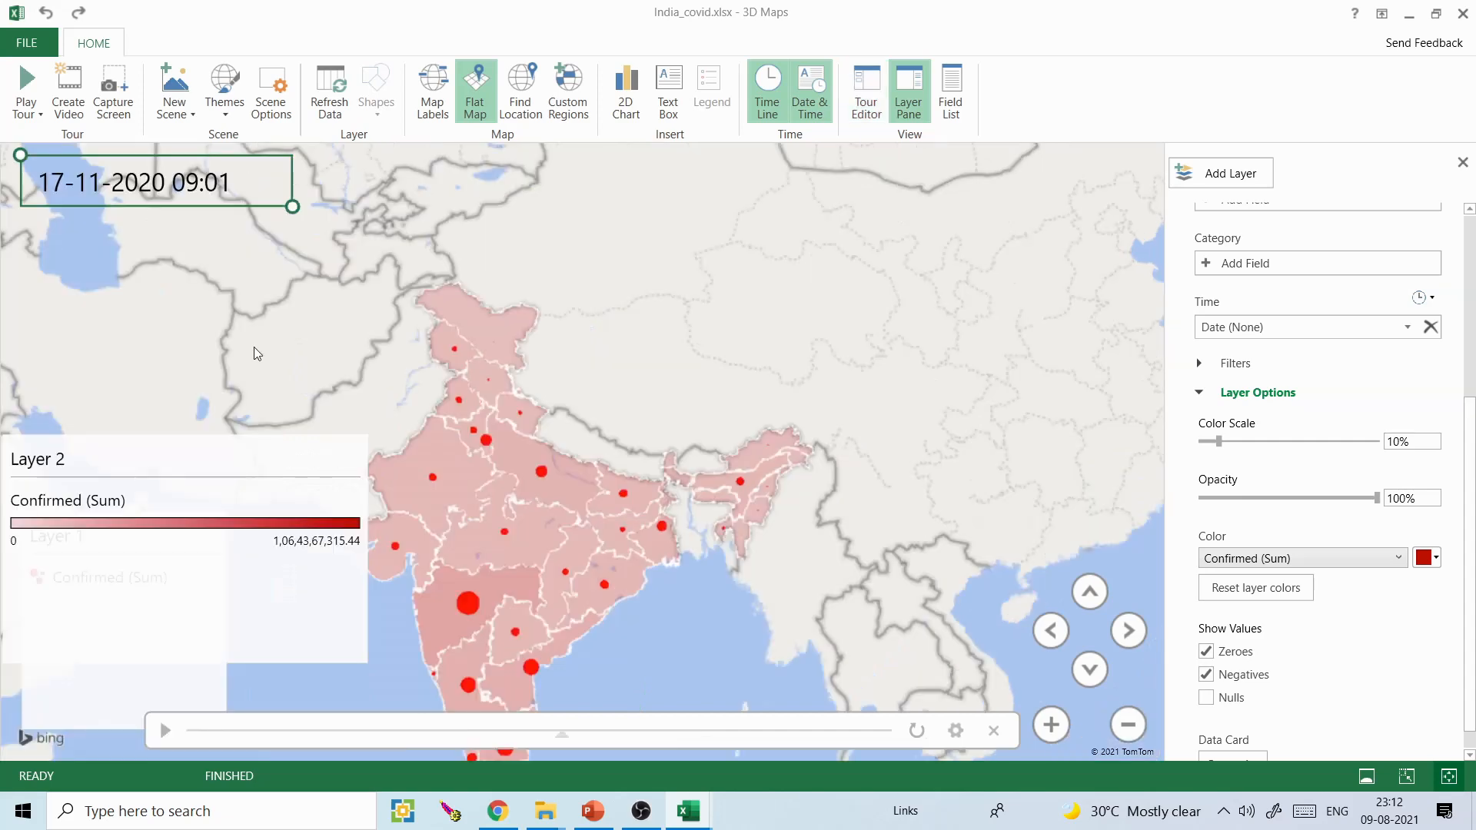
drag(370, 666, 203, 673)
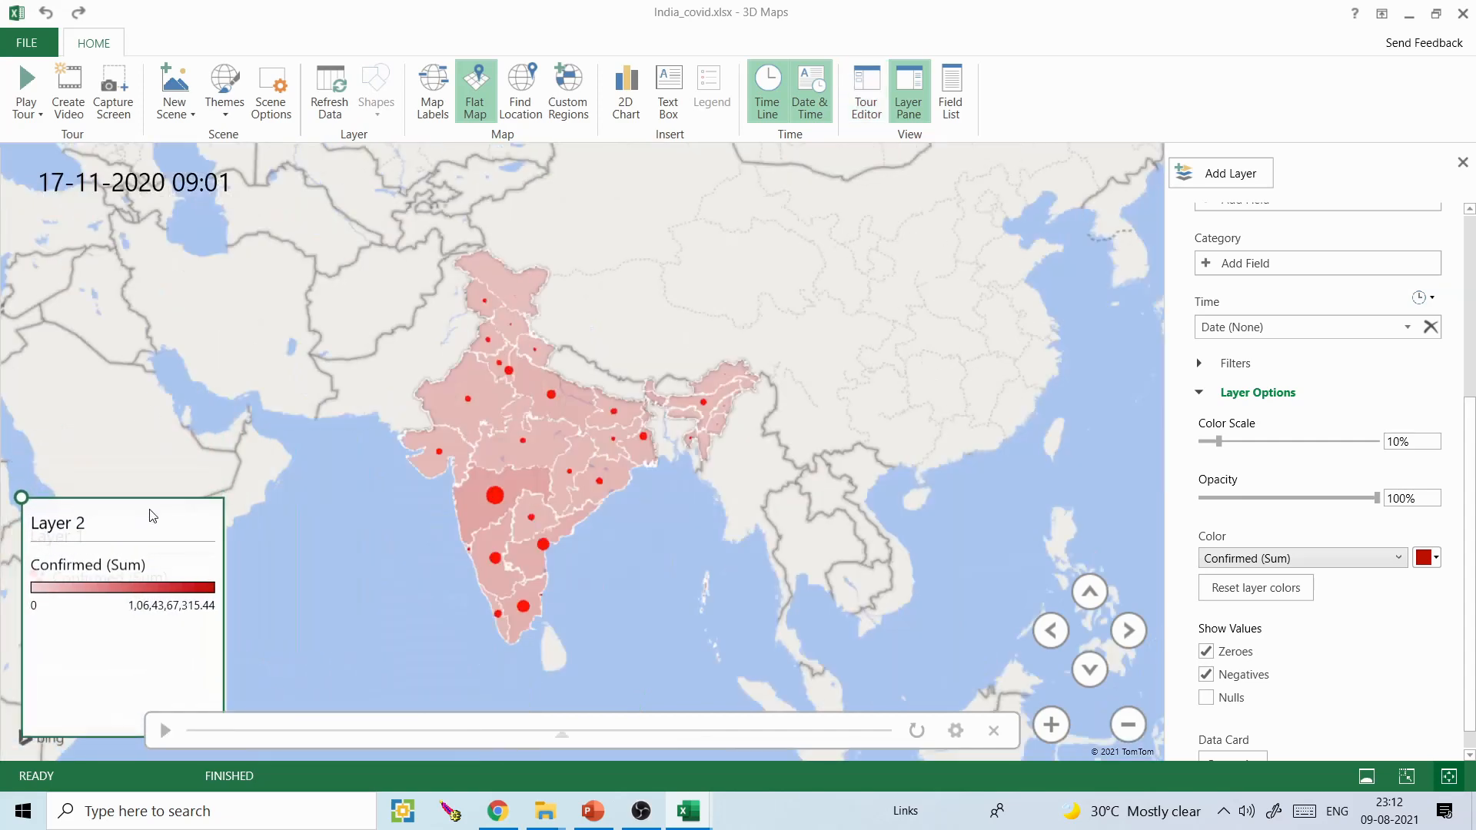
- Play the timeline twice to watch the bubbles and the region shading change together
click(165, 730)
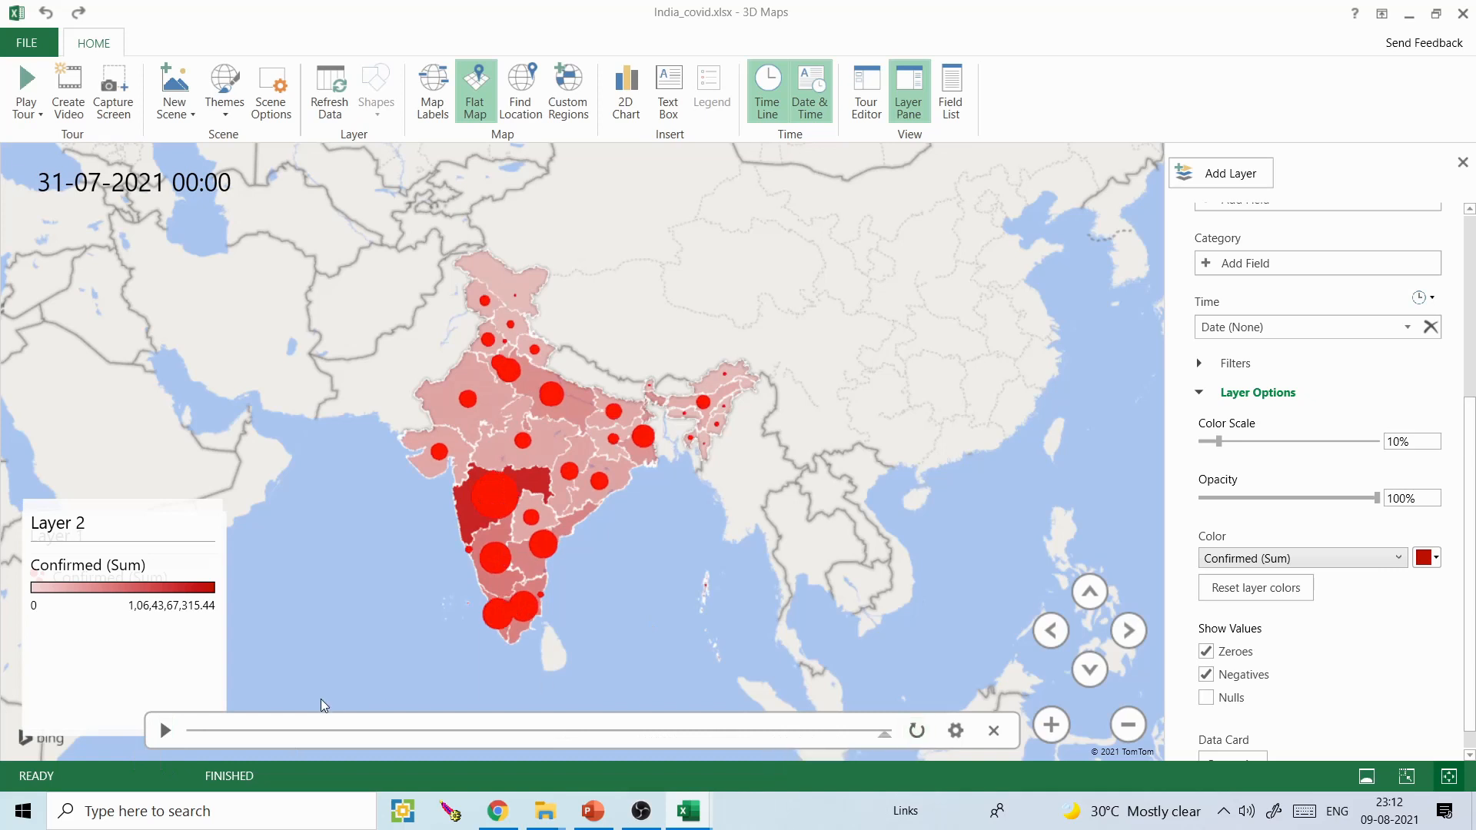
click(164, 730)
- Export the tour as a 720p Computers & Tablets video named Tour 1.mp4 in the Videos folder
click(62, 108)
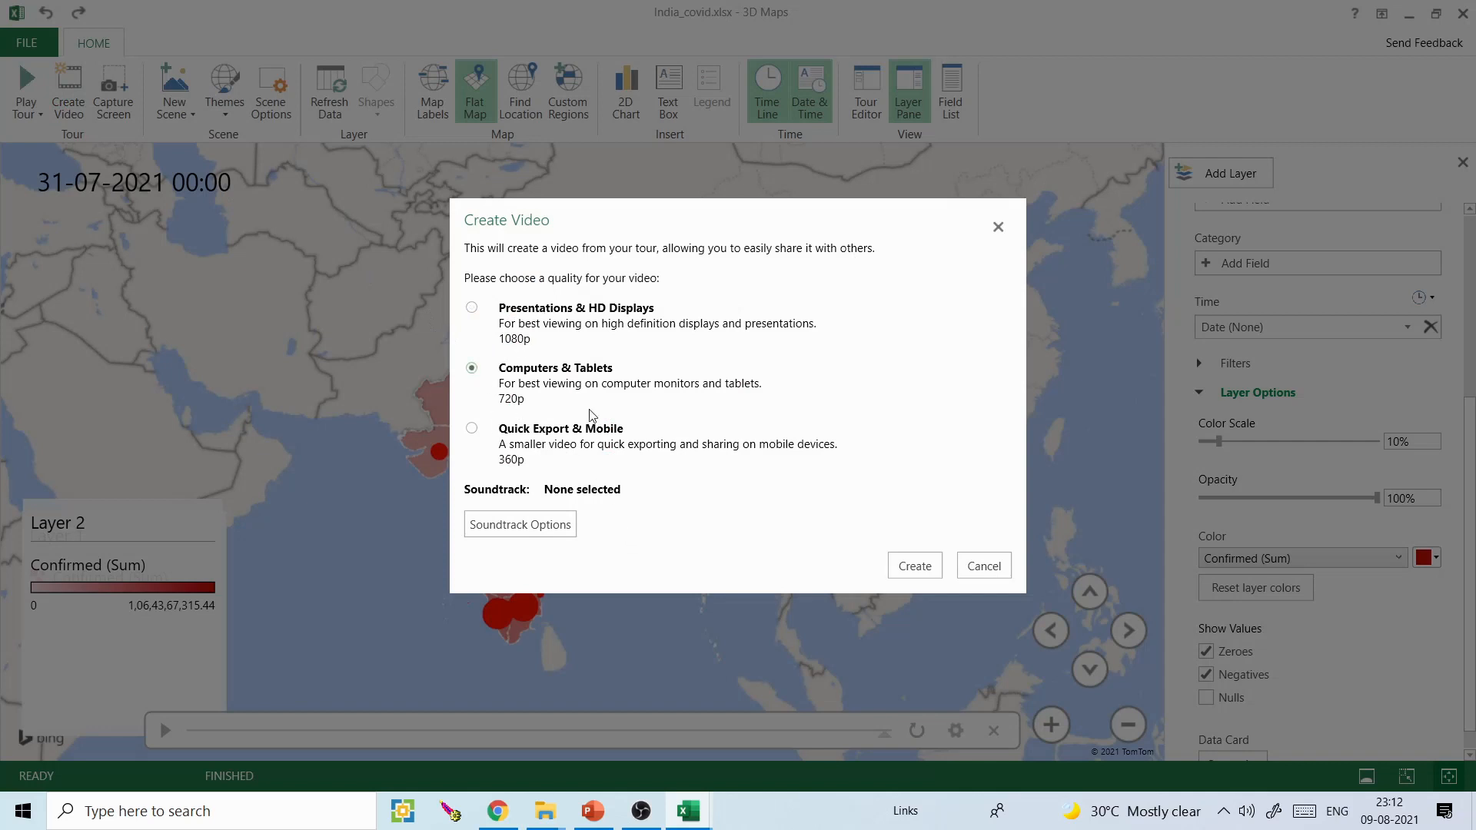
click(914, 567)
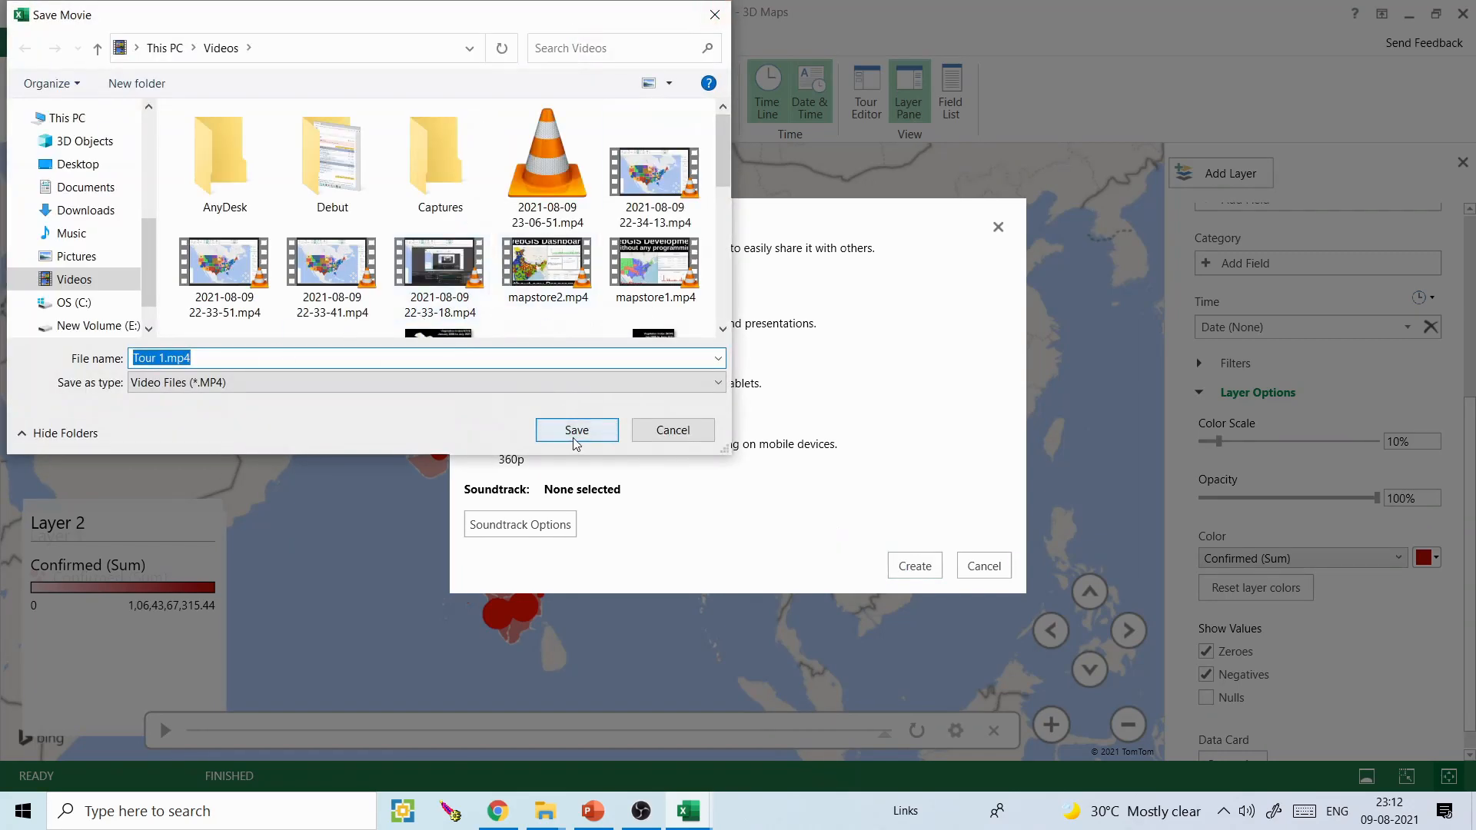
click(576, 431)
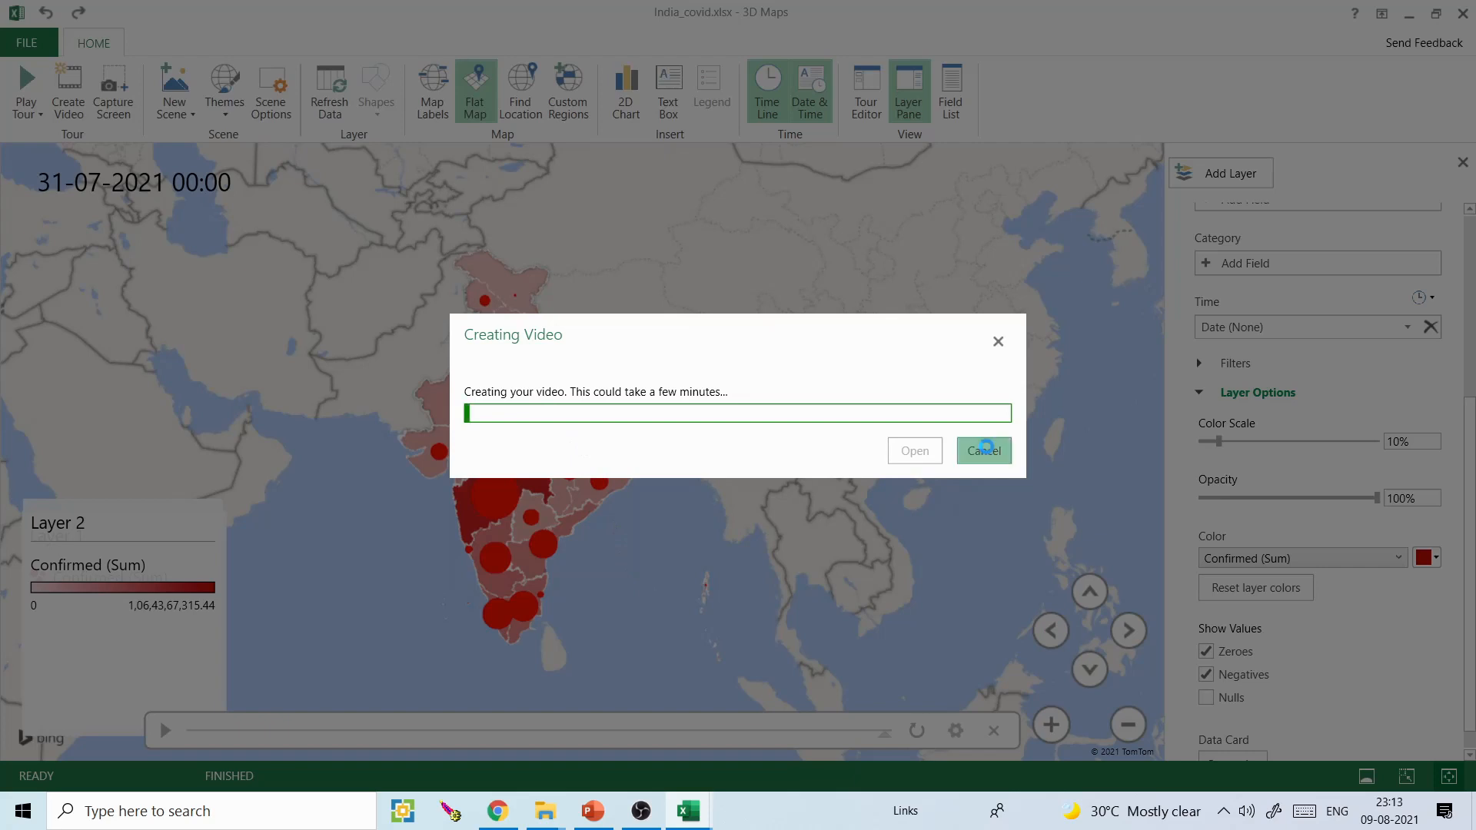
click(989, 452)
click(855, 477)
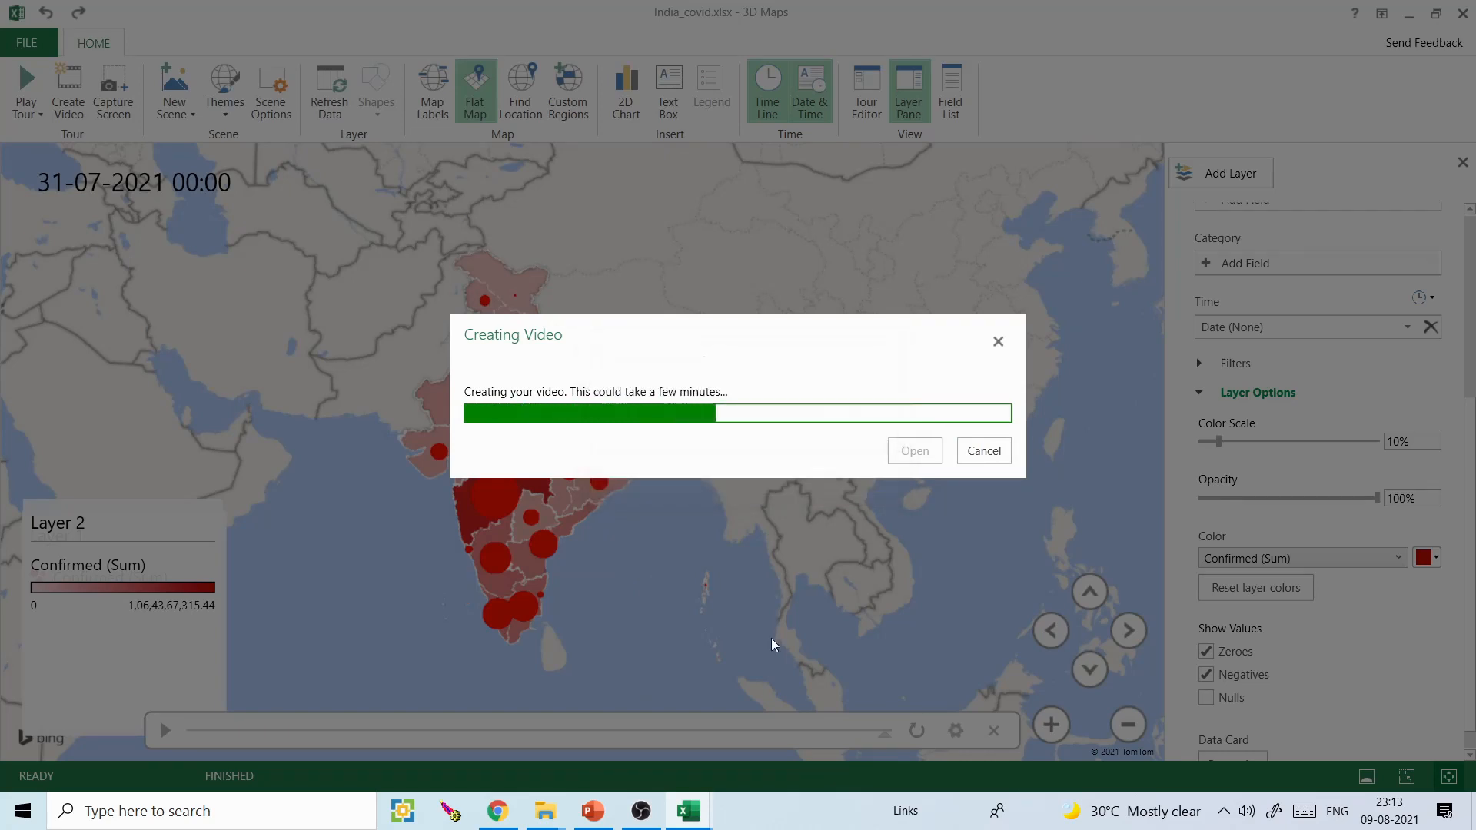
- Switch to File Explorer, play the exported Tour 1.mp4 from the Videos folder, and close the player
click(545, 812)
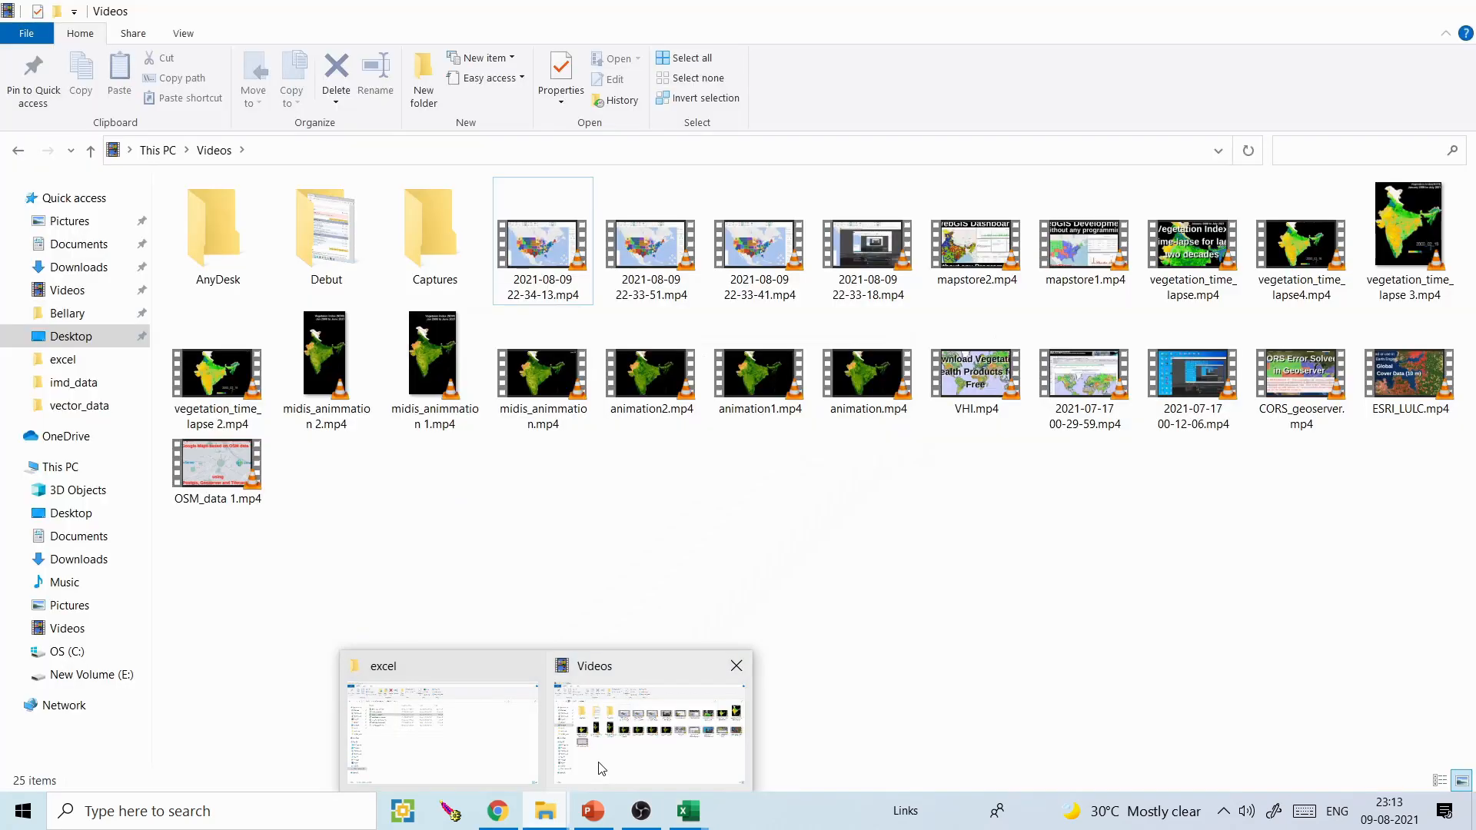
click(603, 769)
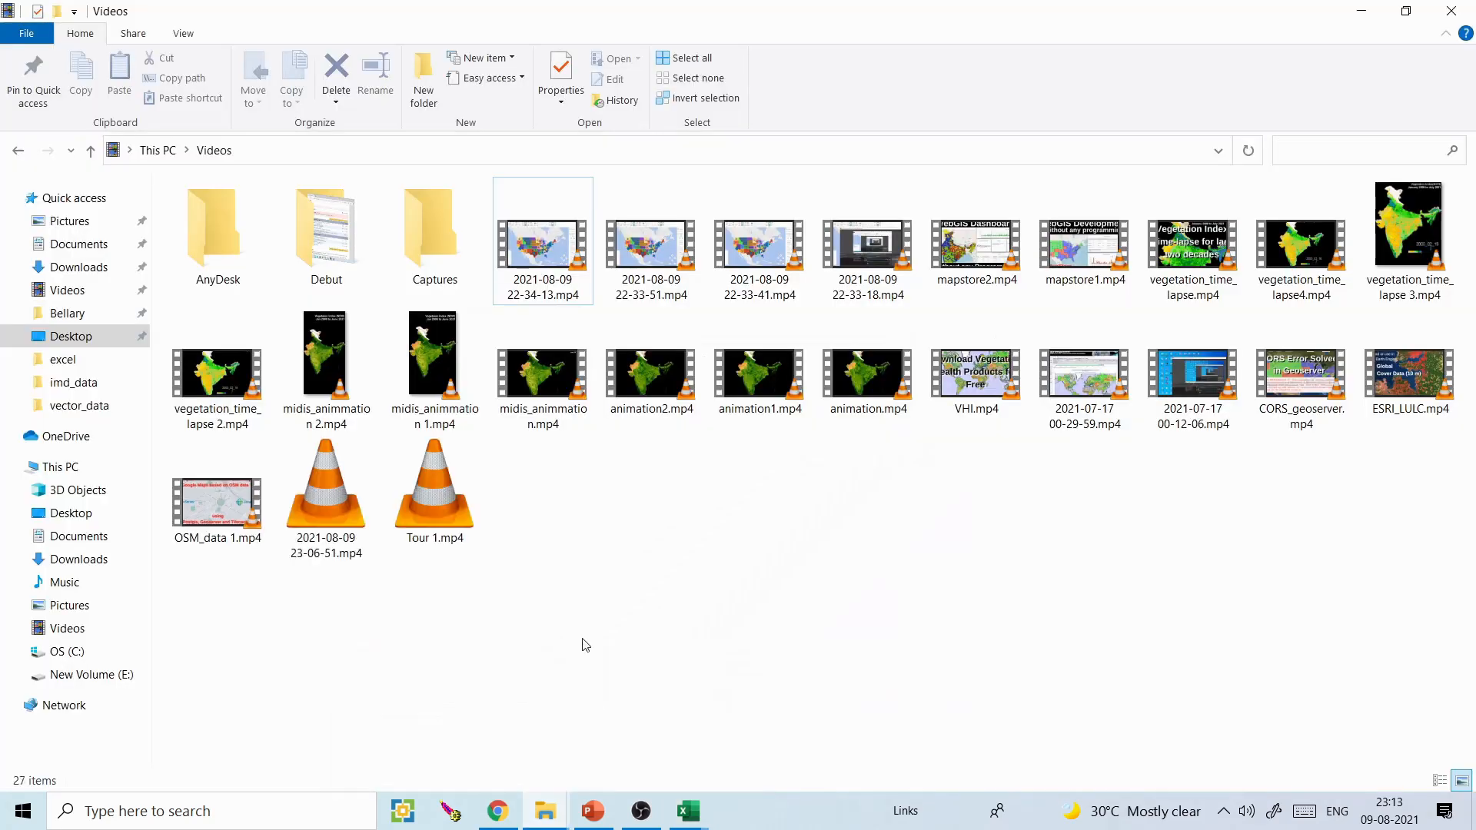
double_click(428, 493)
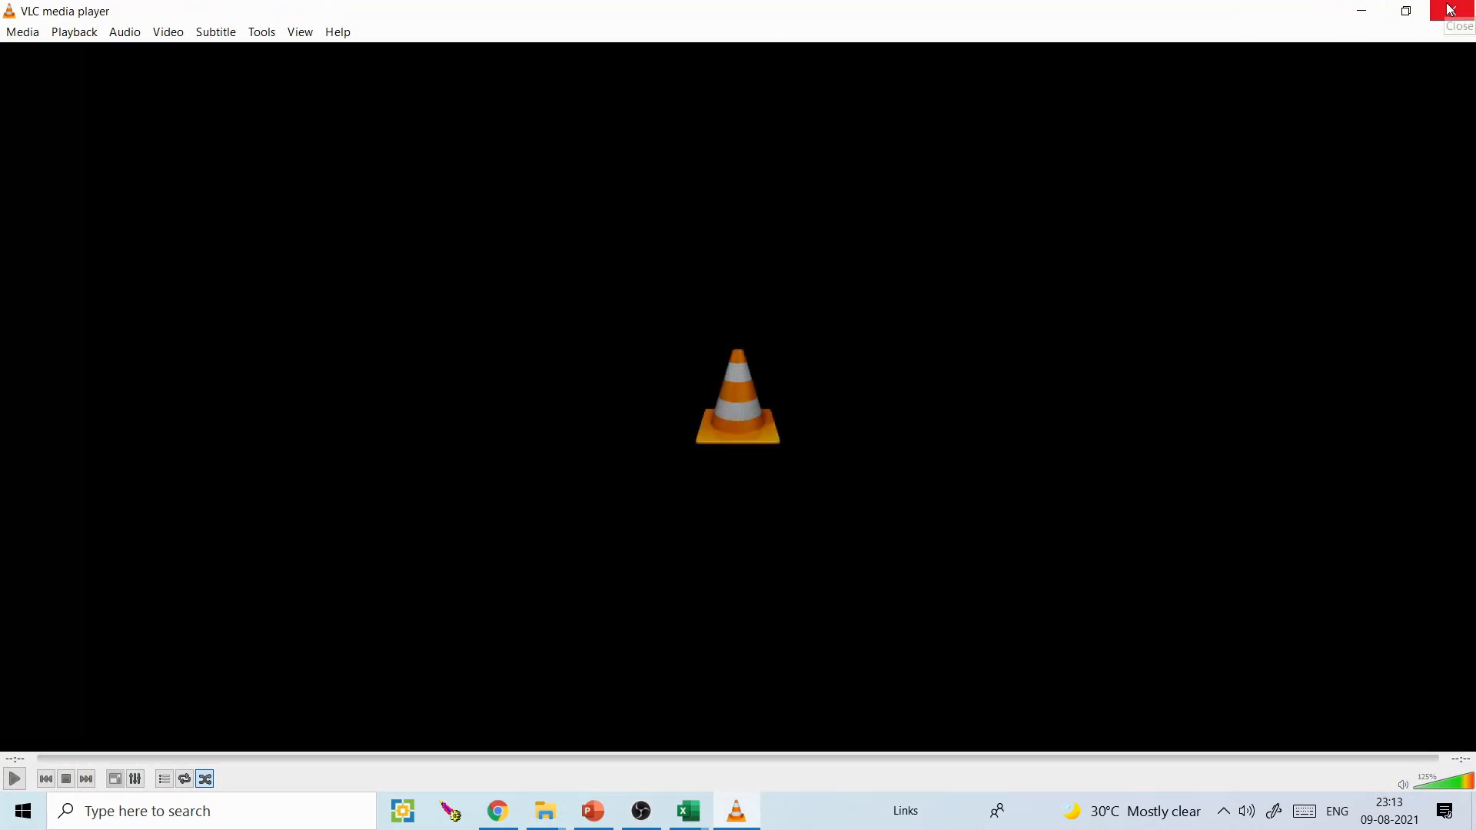
click(1451, 9)
- Return to the India_covid.xlsx 3D Maps window and close the video creation dialog
mouse_move(689, 811)
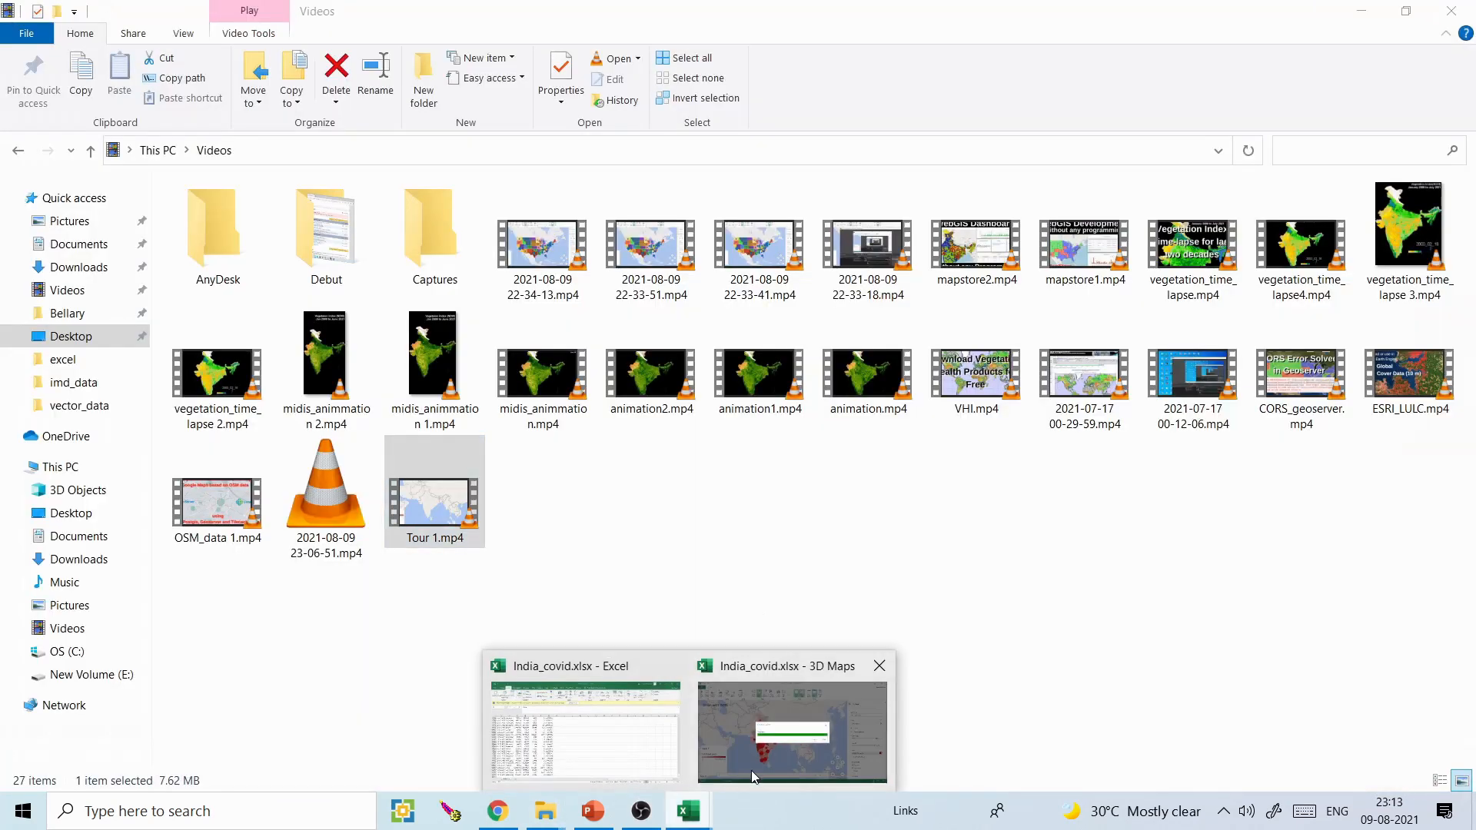
click(748, 780)
click(995, 339)
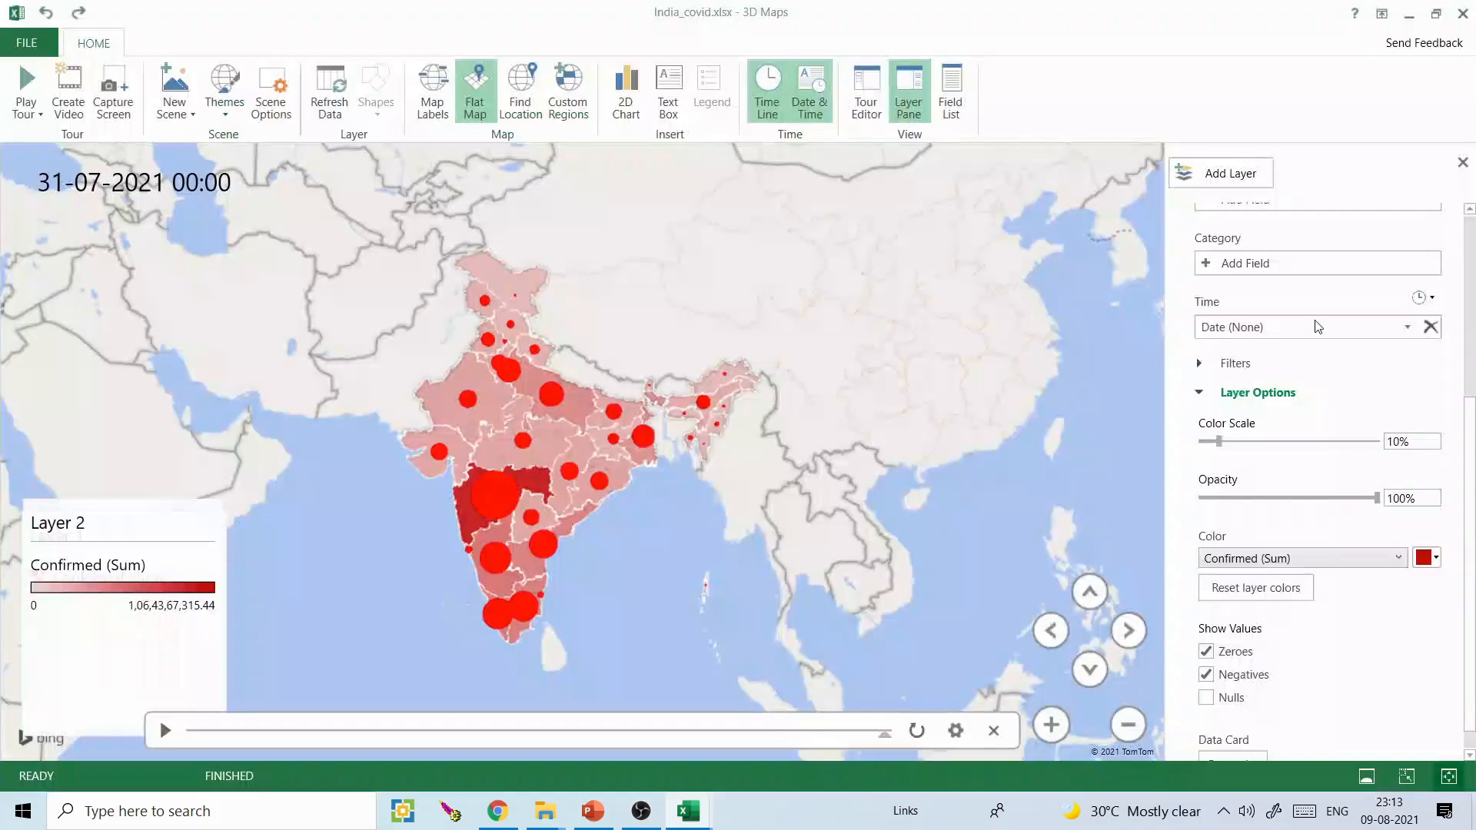
scroll(1469, 467, up, 5)
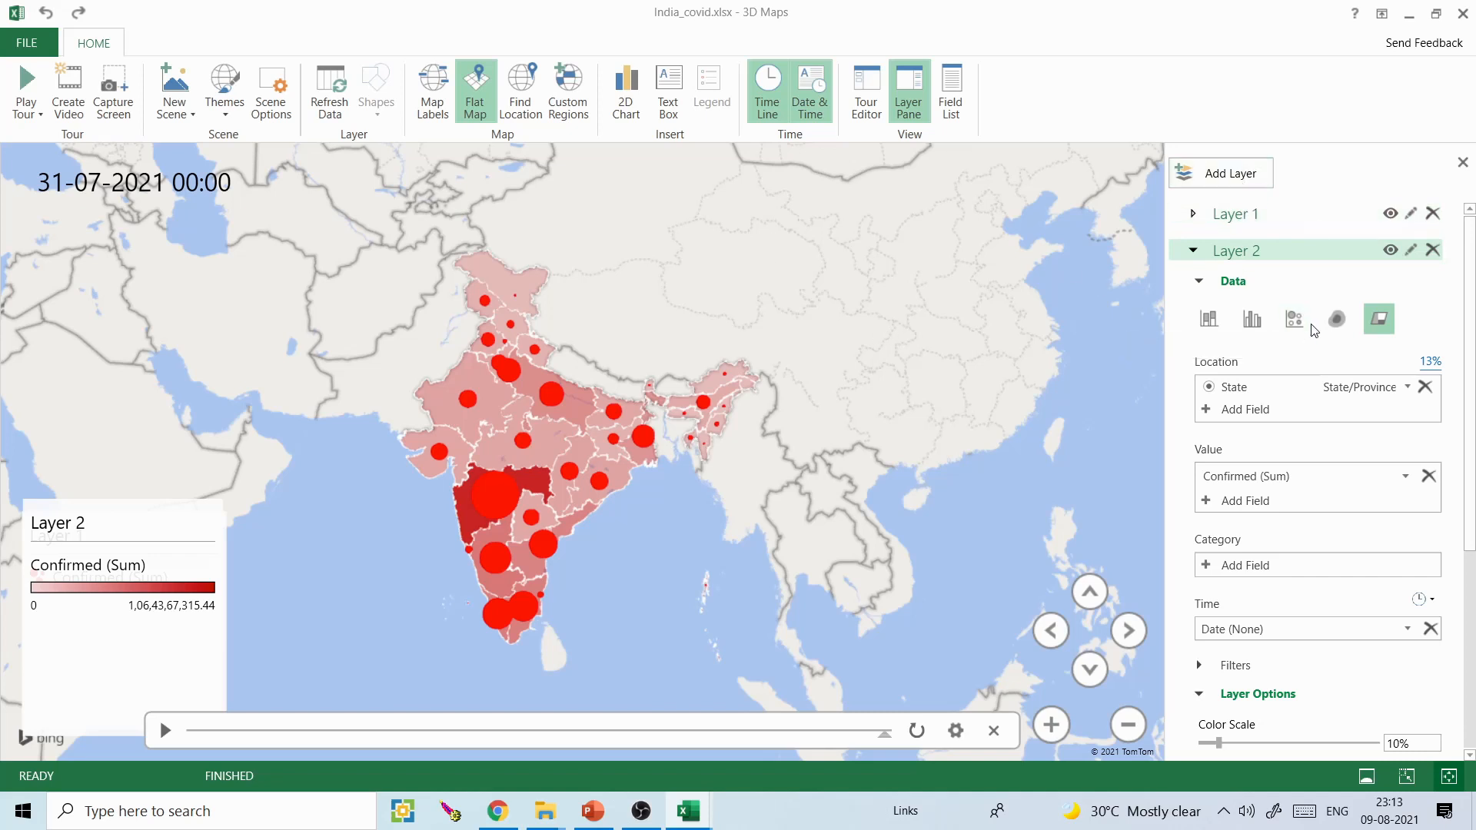
click(1212, 323)
click(1379, 319)
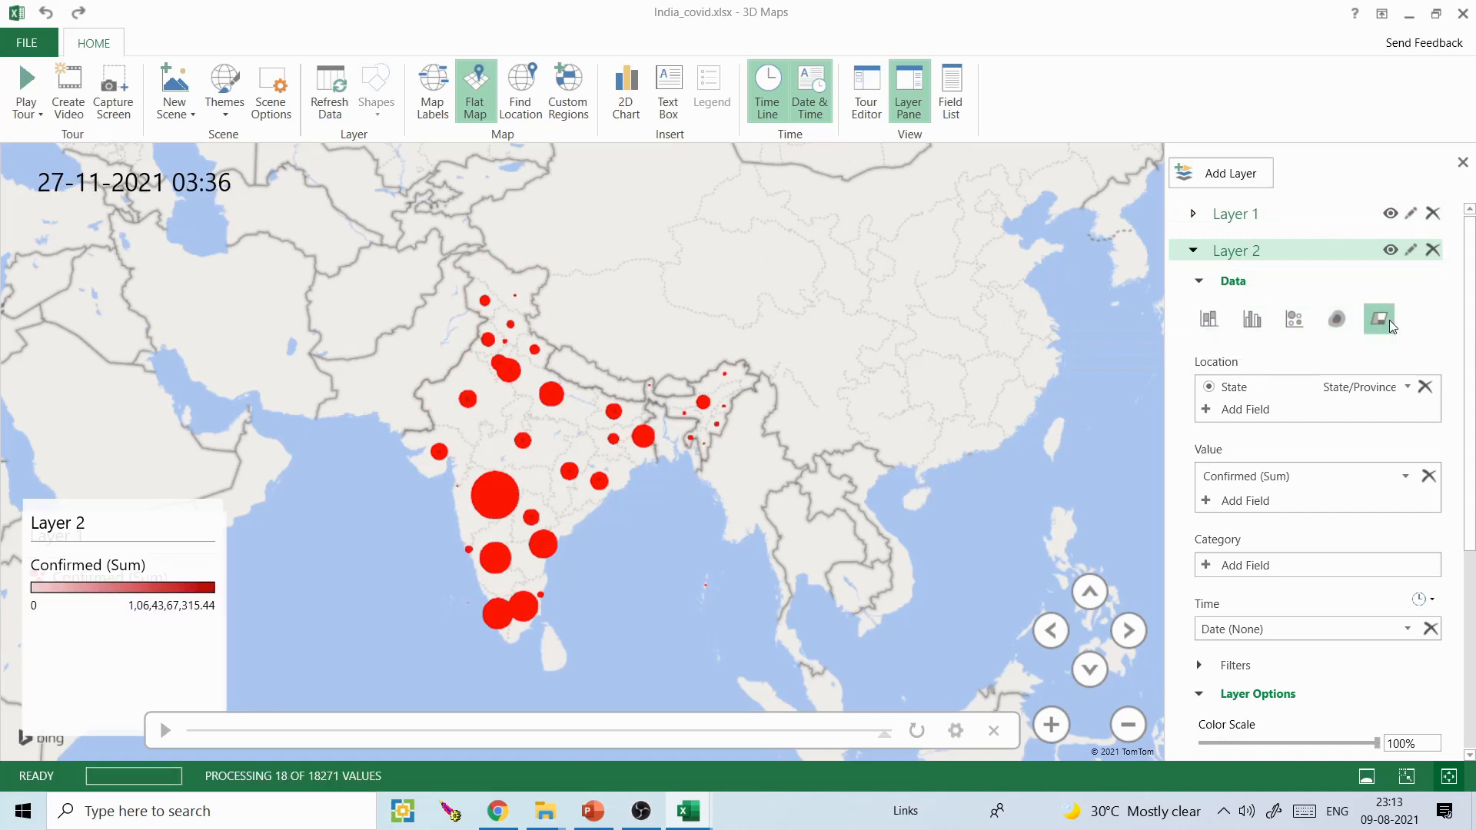
- Change Layer 1 to a stacked column visualization and turn off the flat map to show a tilted 3D globe over India
click(1238, 213)
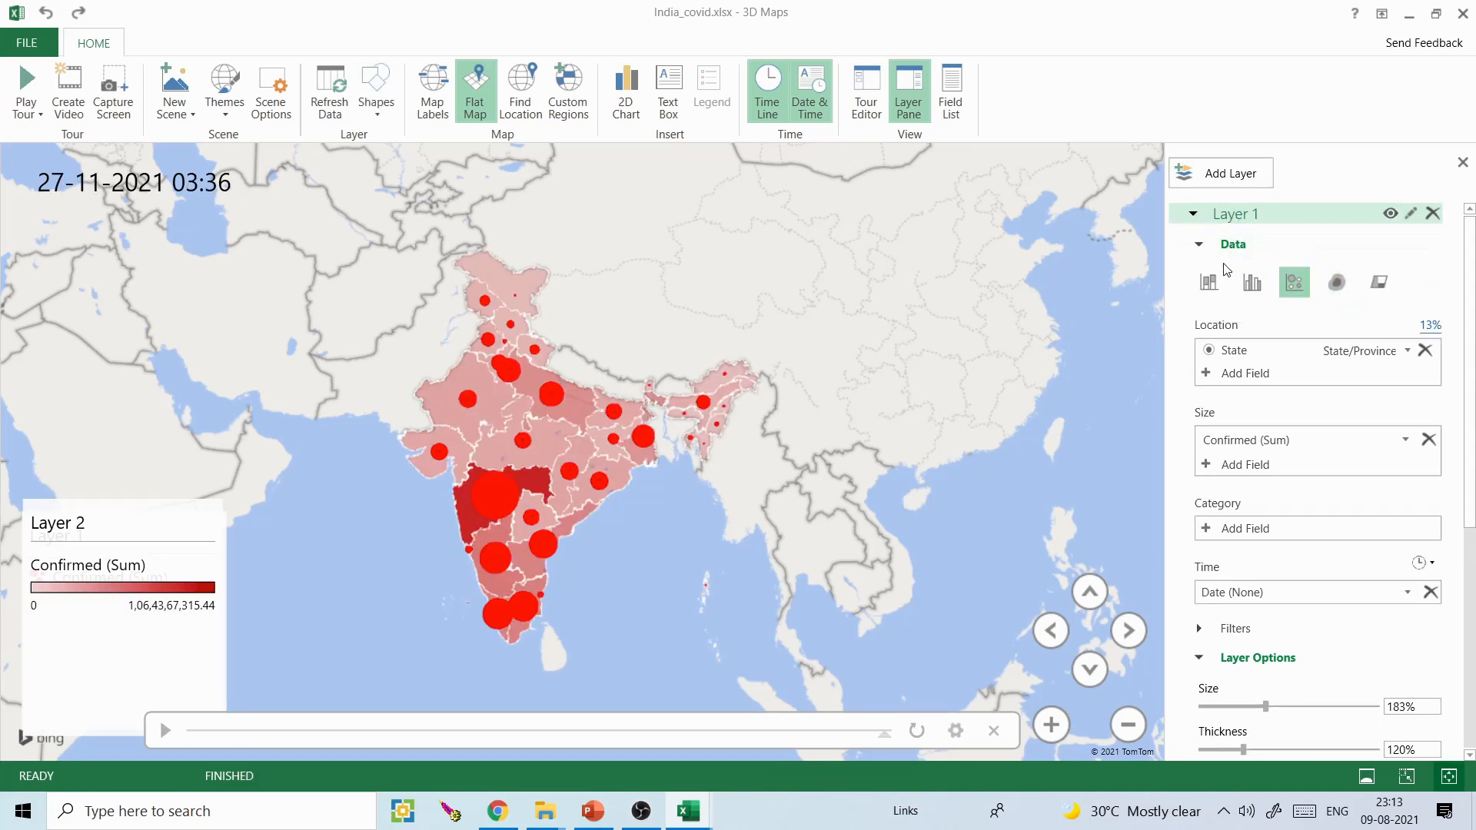
drag(729, 450, 730, 443)
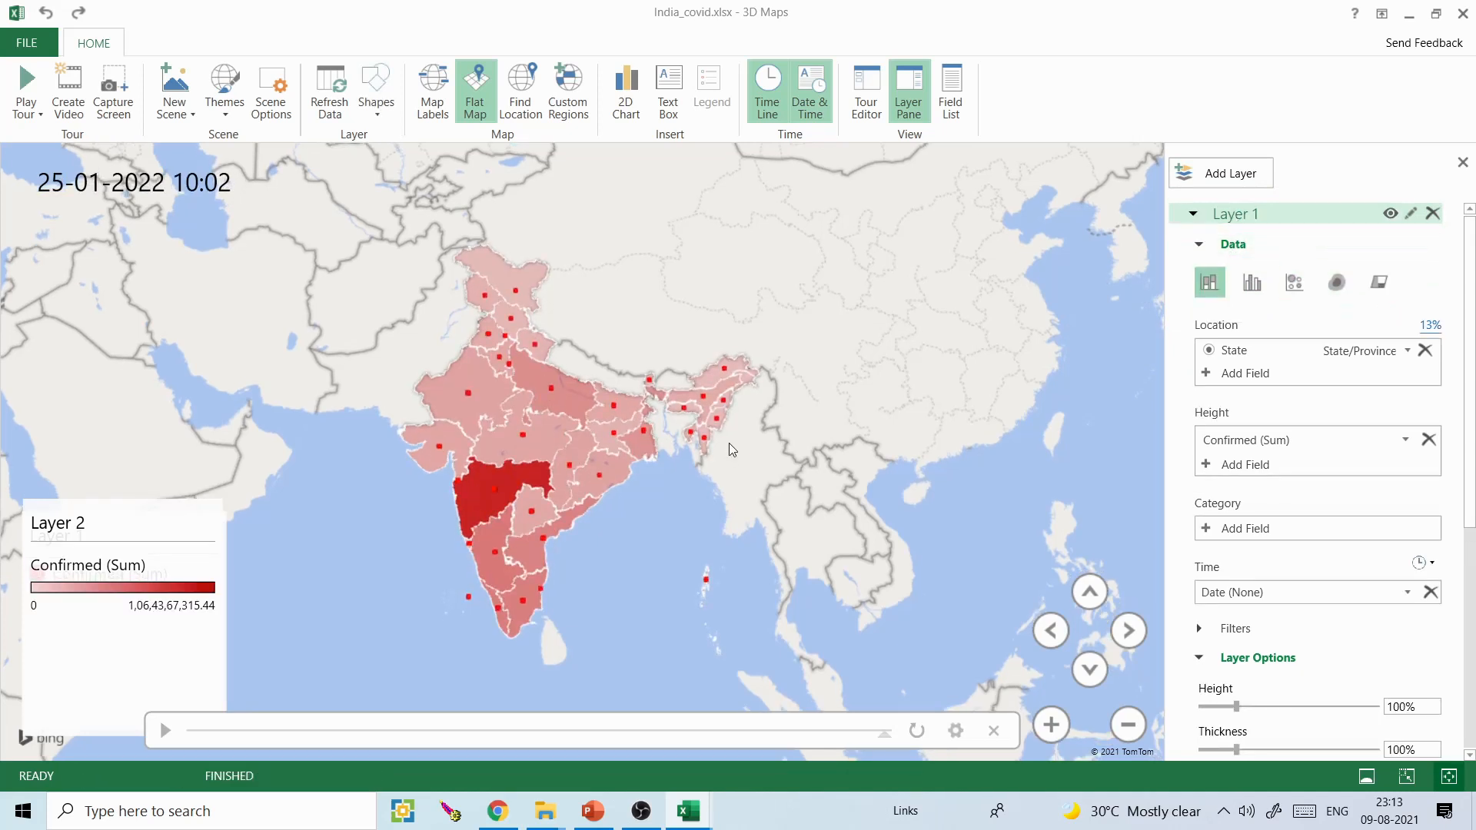
click(478, 83)
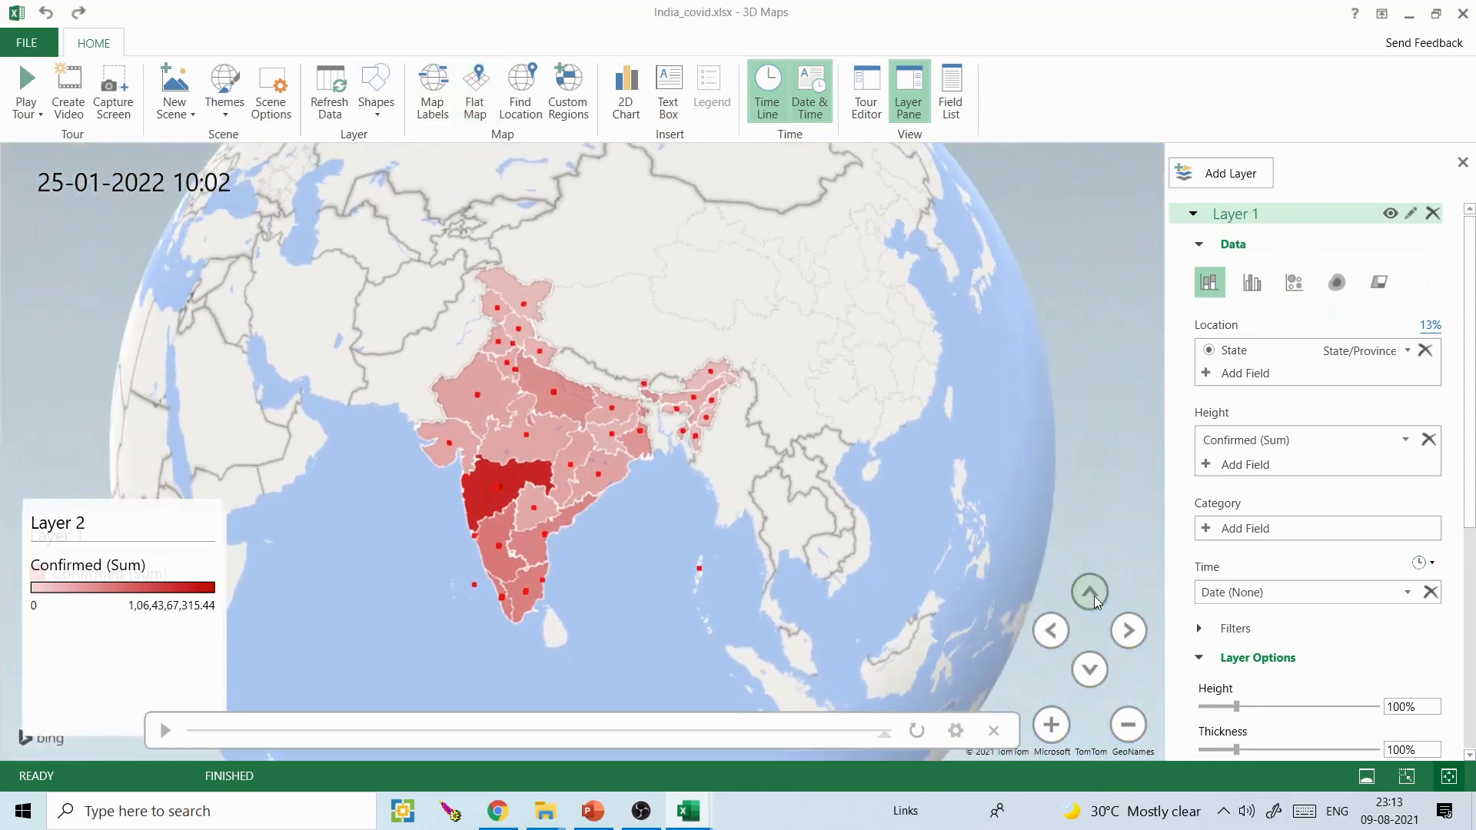
click(1093, 683)
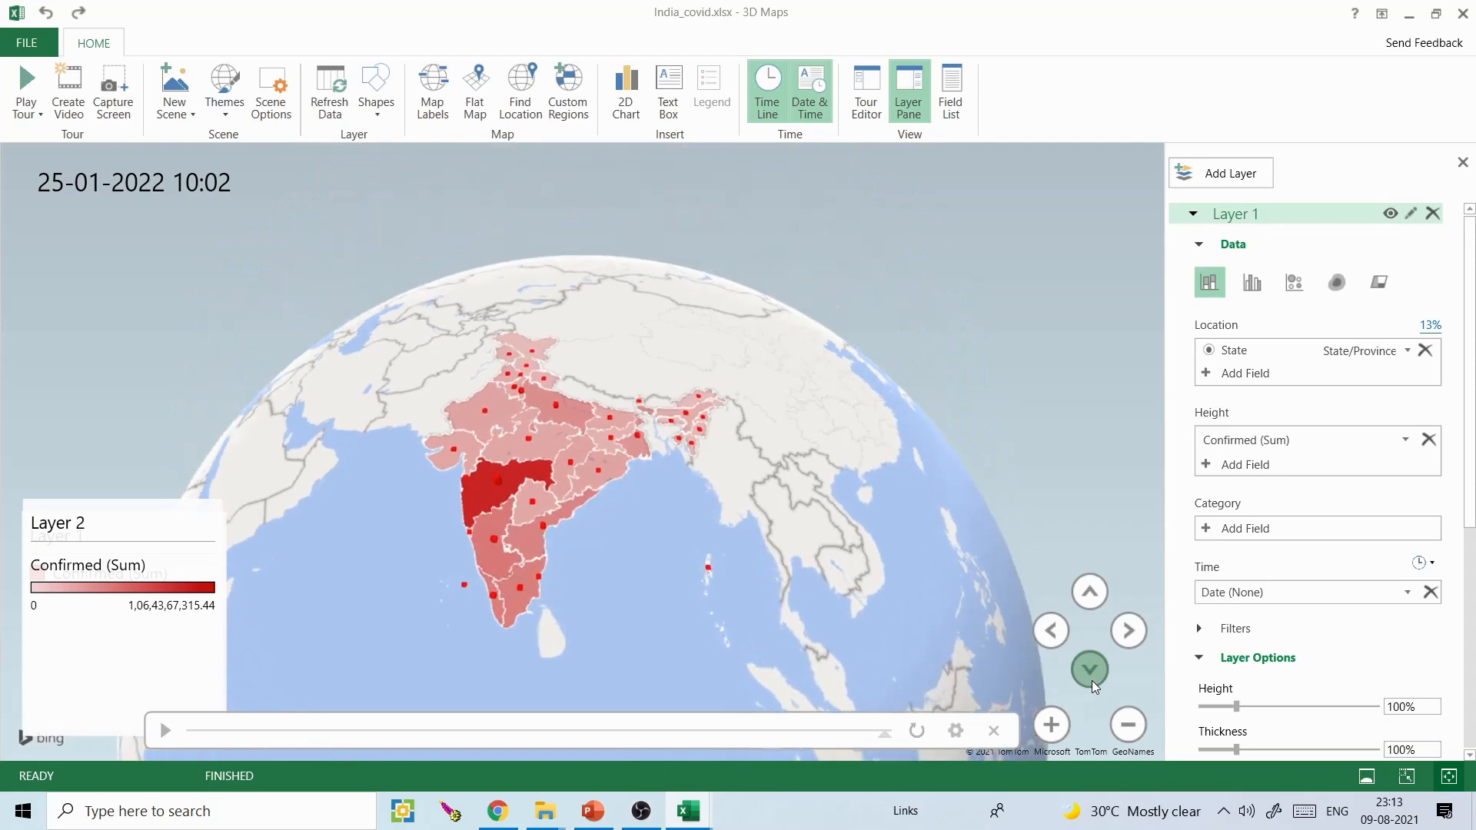
click(552, 498)
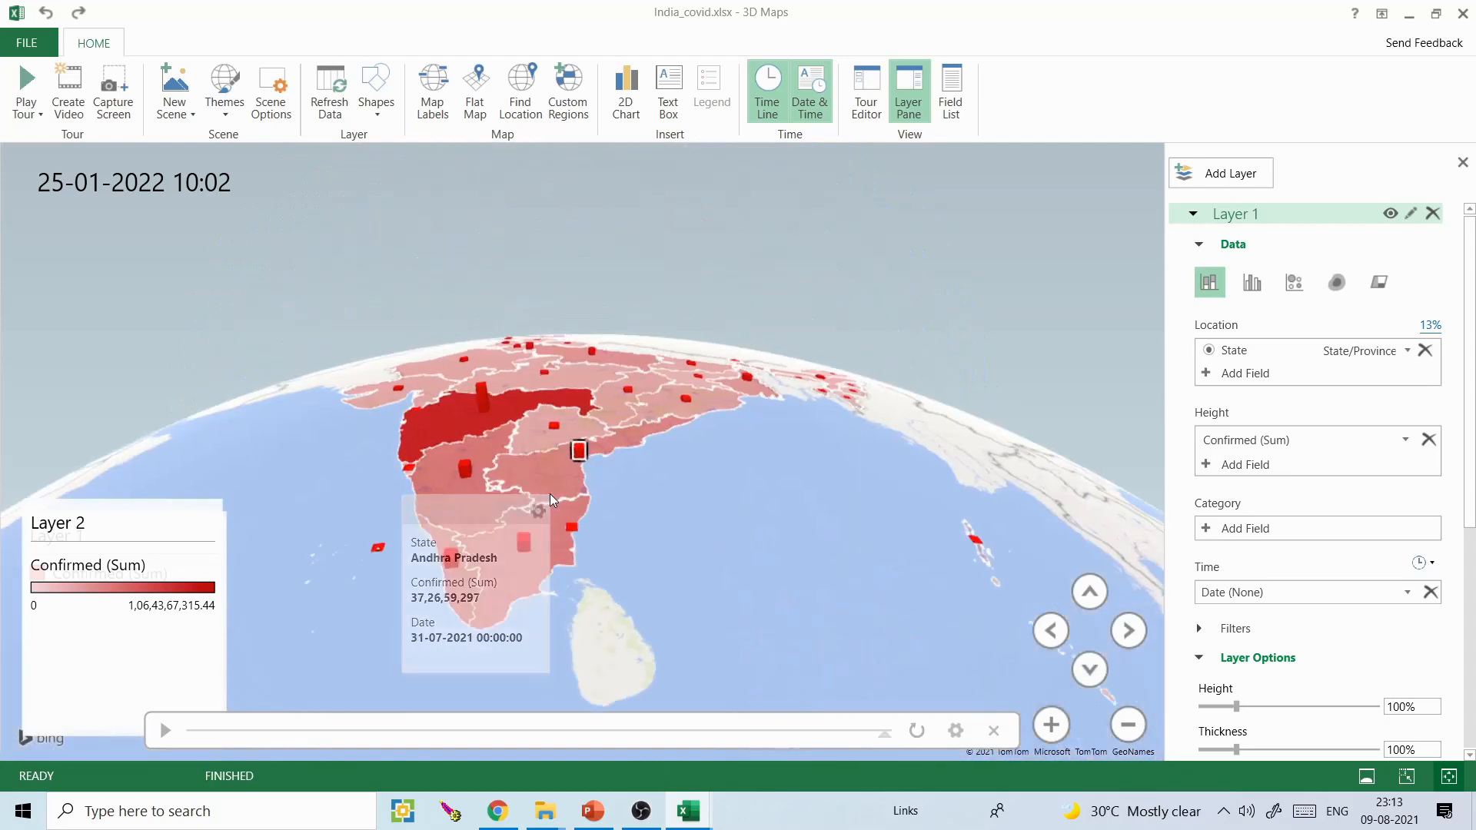
click(652, 572)
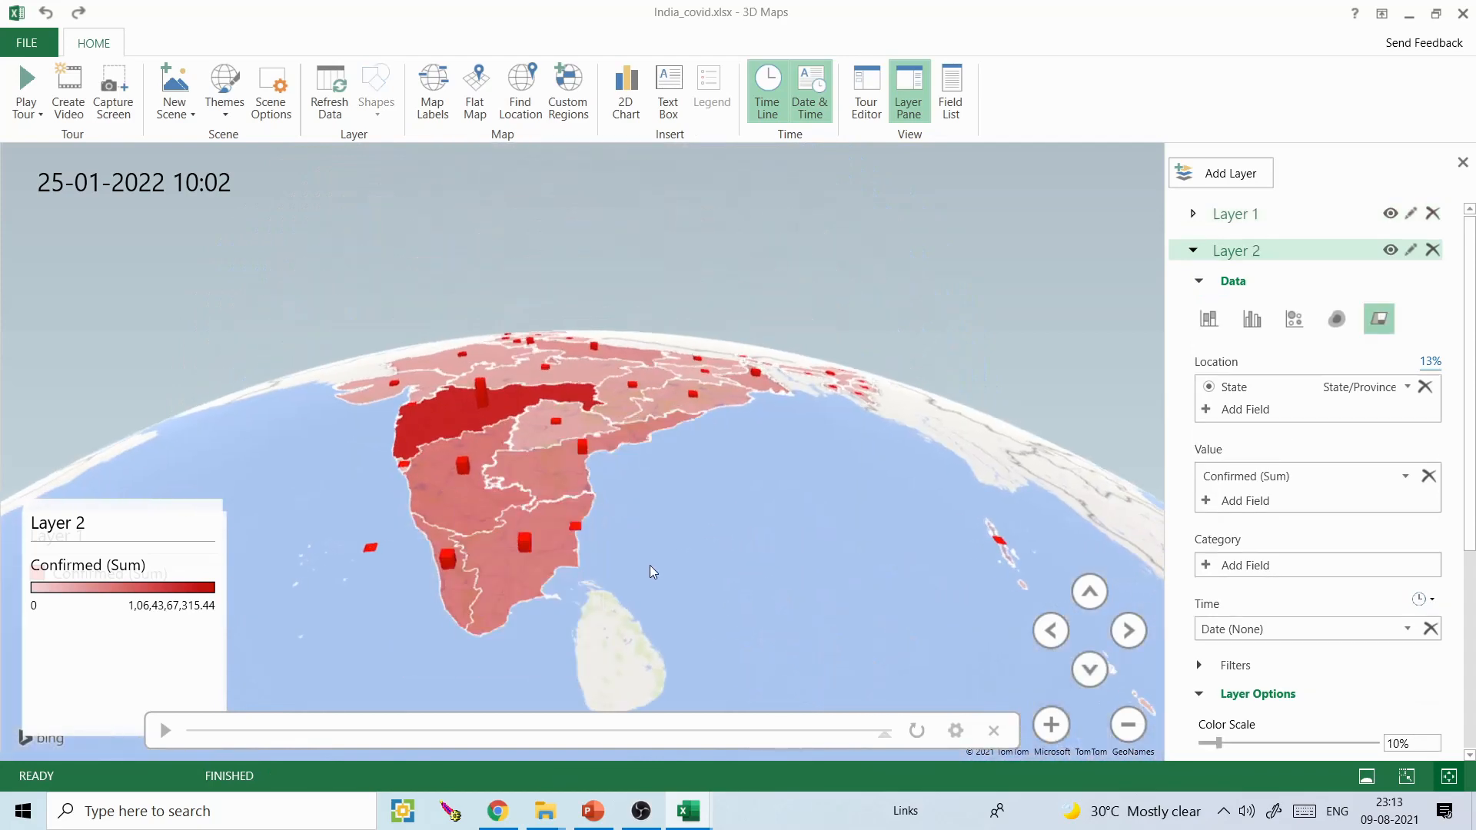
click(1100, 600)
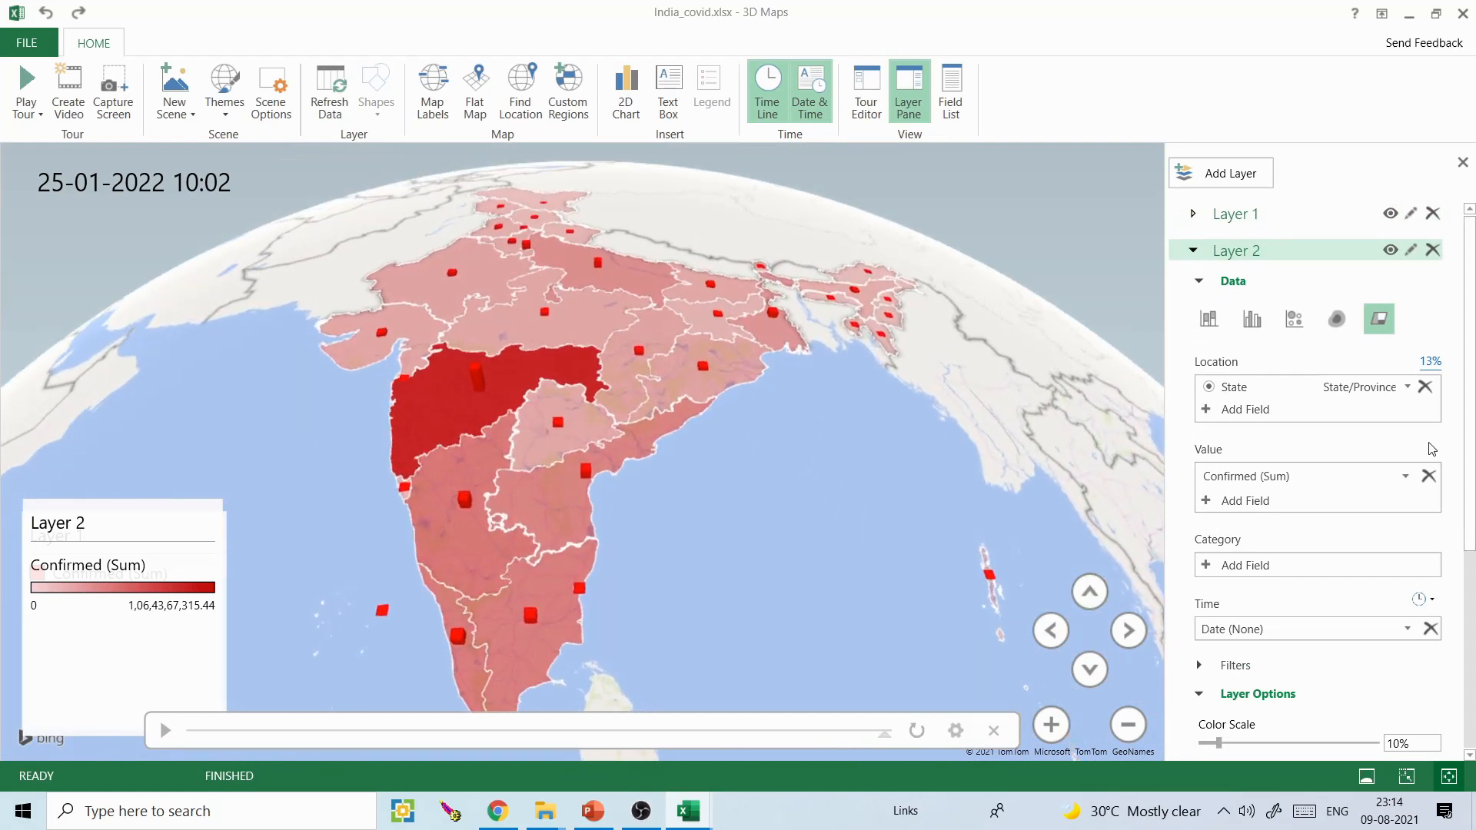
- Try State as the category field of Layer 2's regions, and remove it again
click(1204, 572)
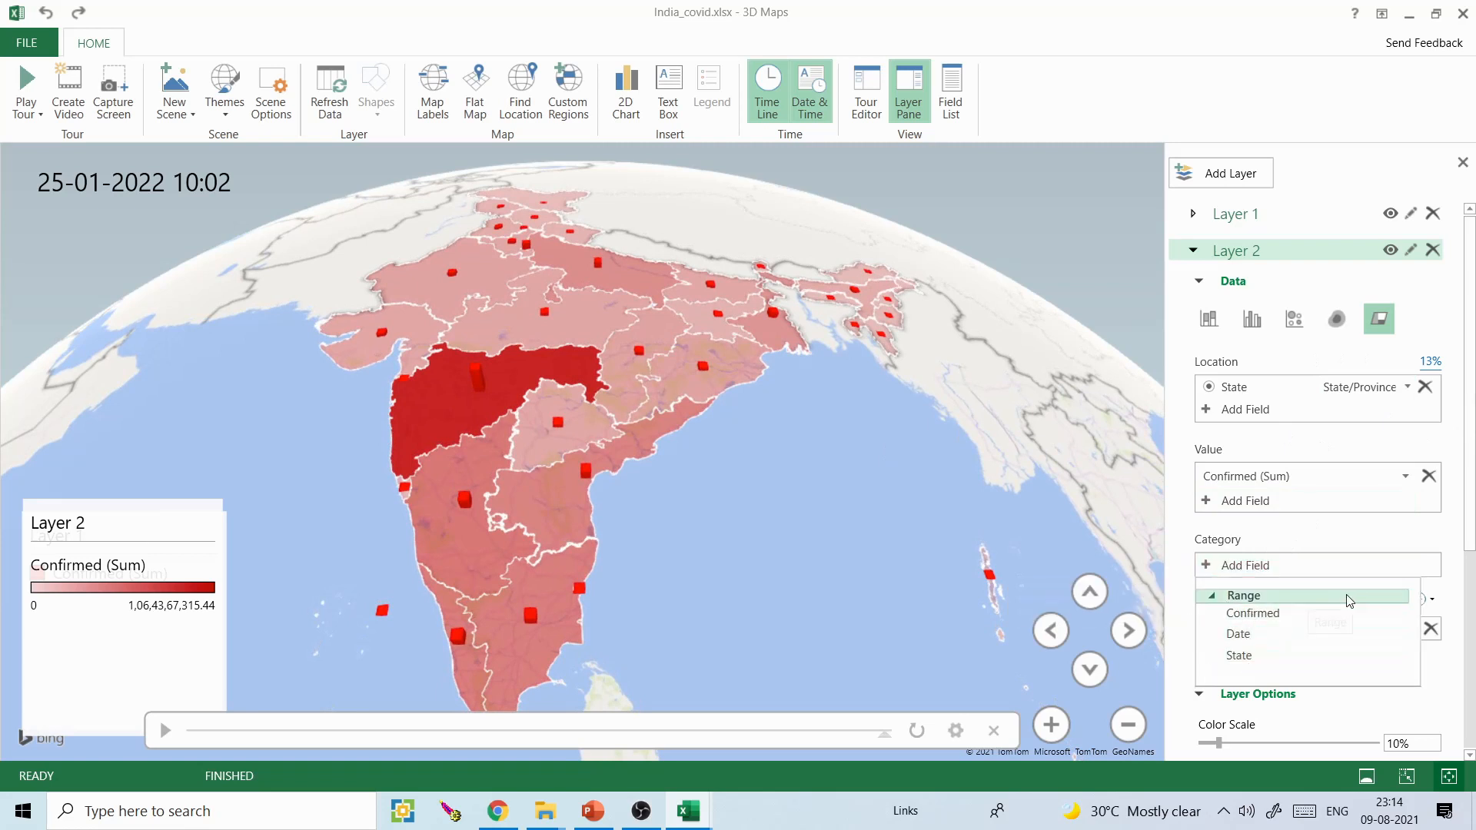
click(1240, 655)
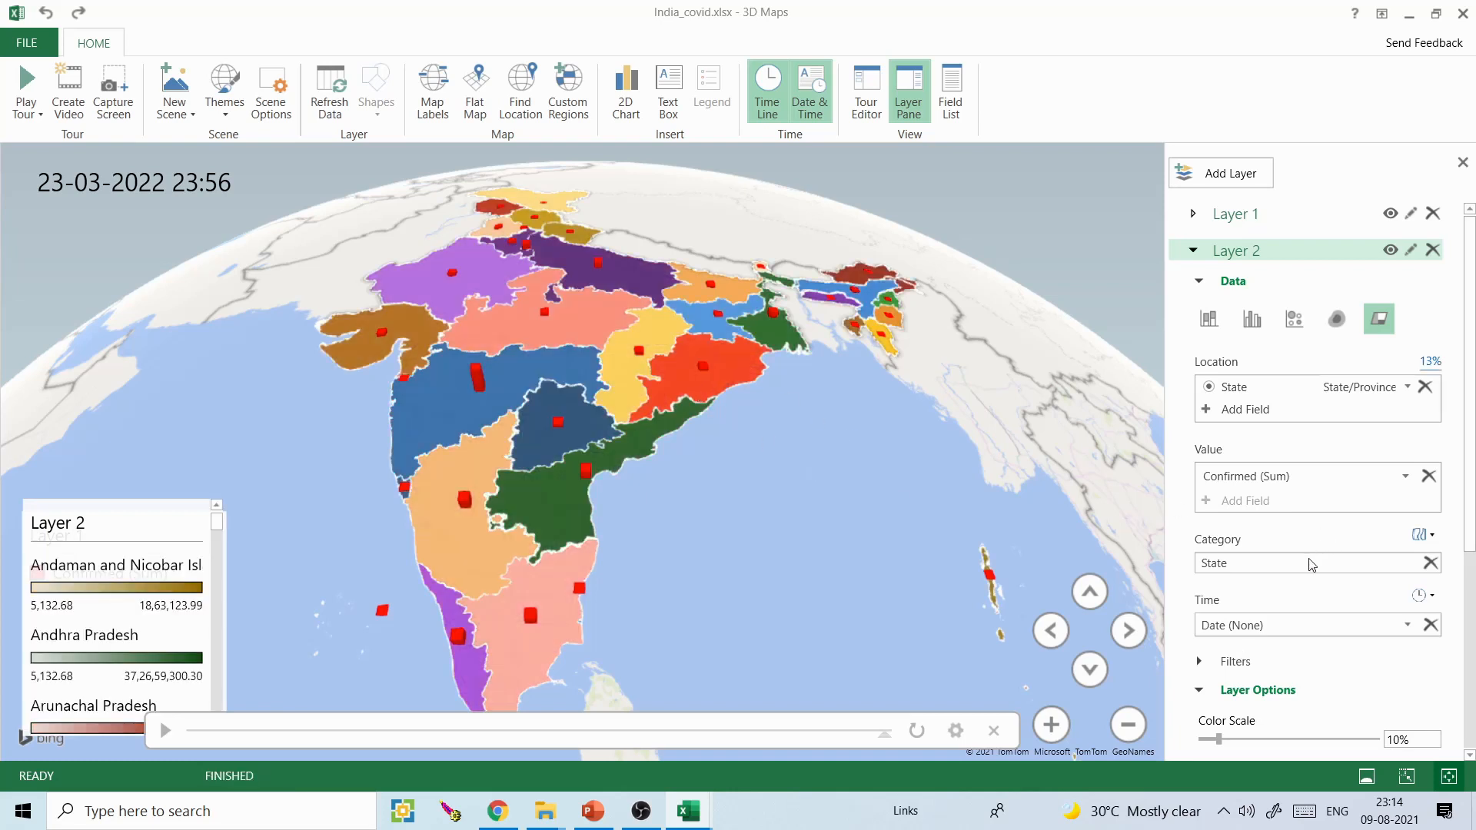
click(1432, 562)
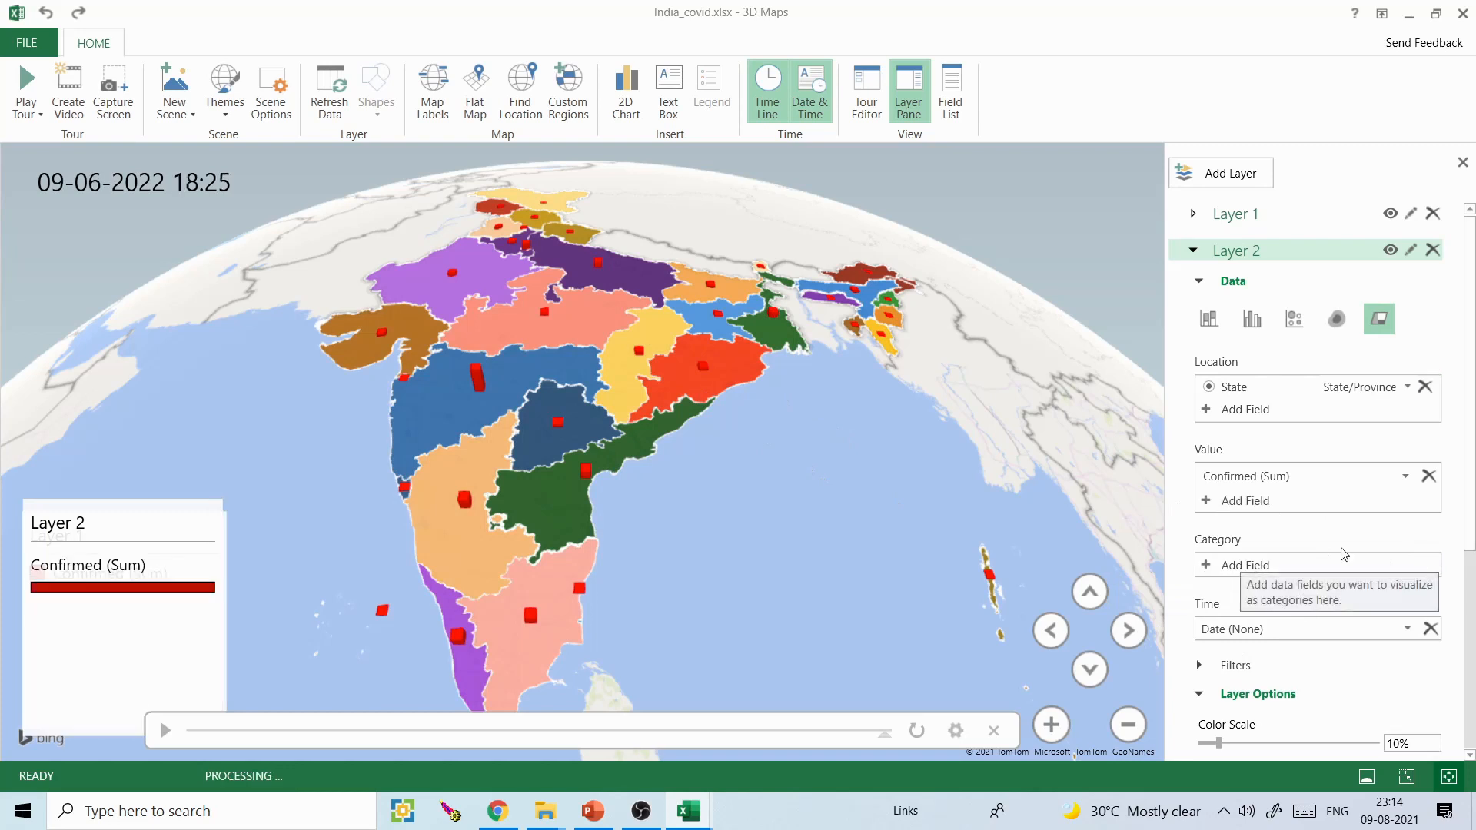
- Add State as Layer 1's category field so the columns are colored by state
click(1235, 216)
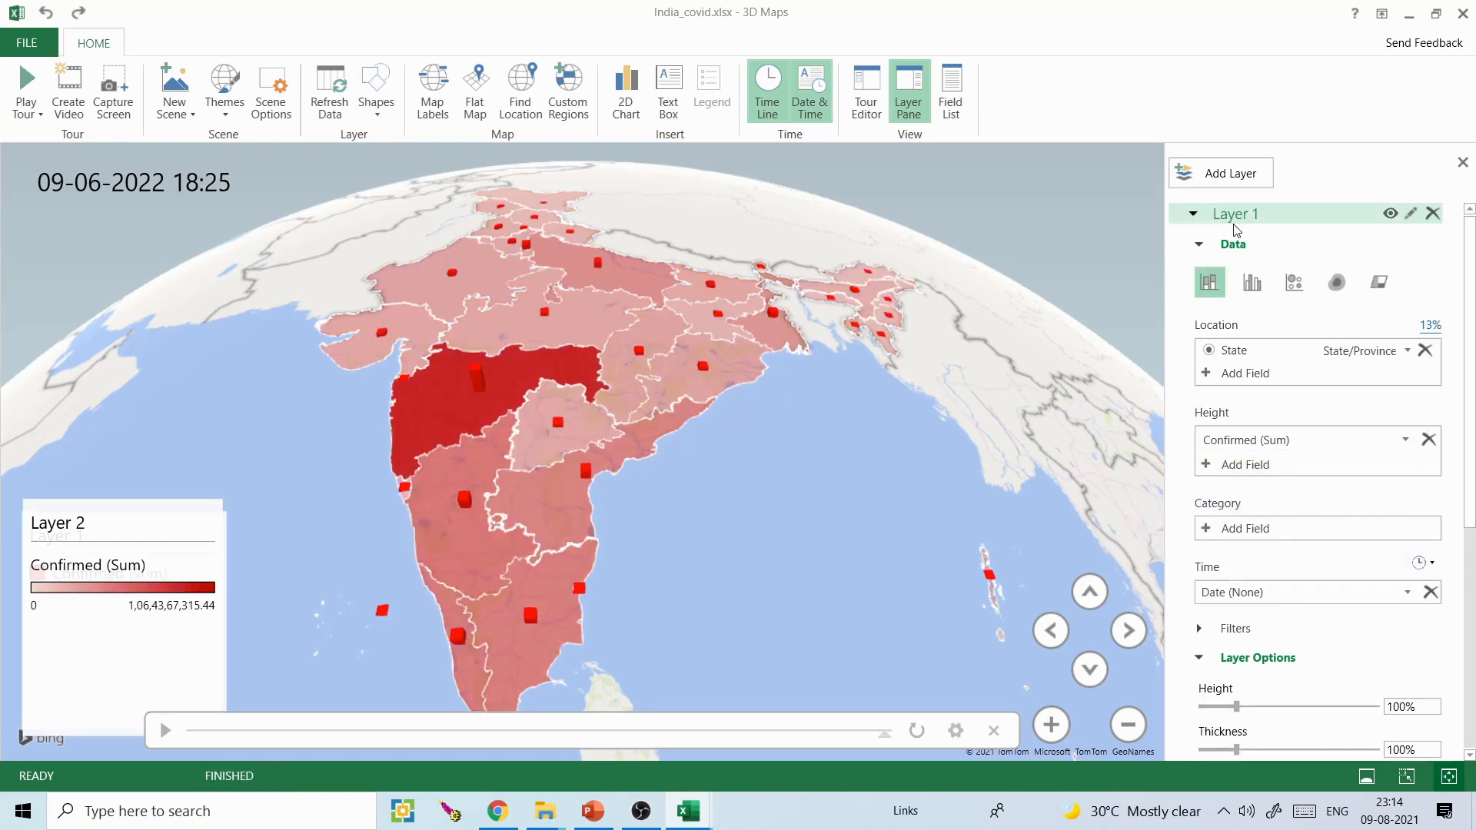
click(1211, 531)
click(1237, 598)
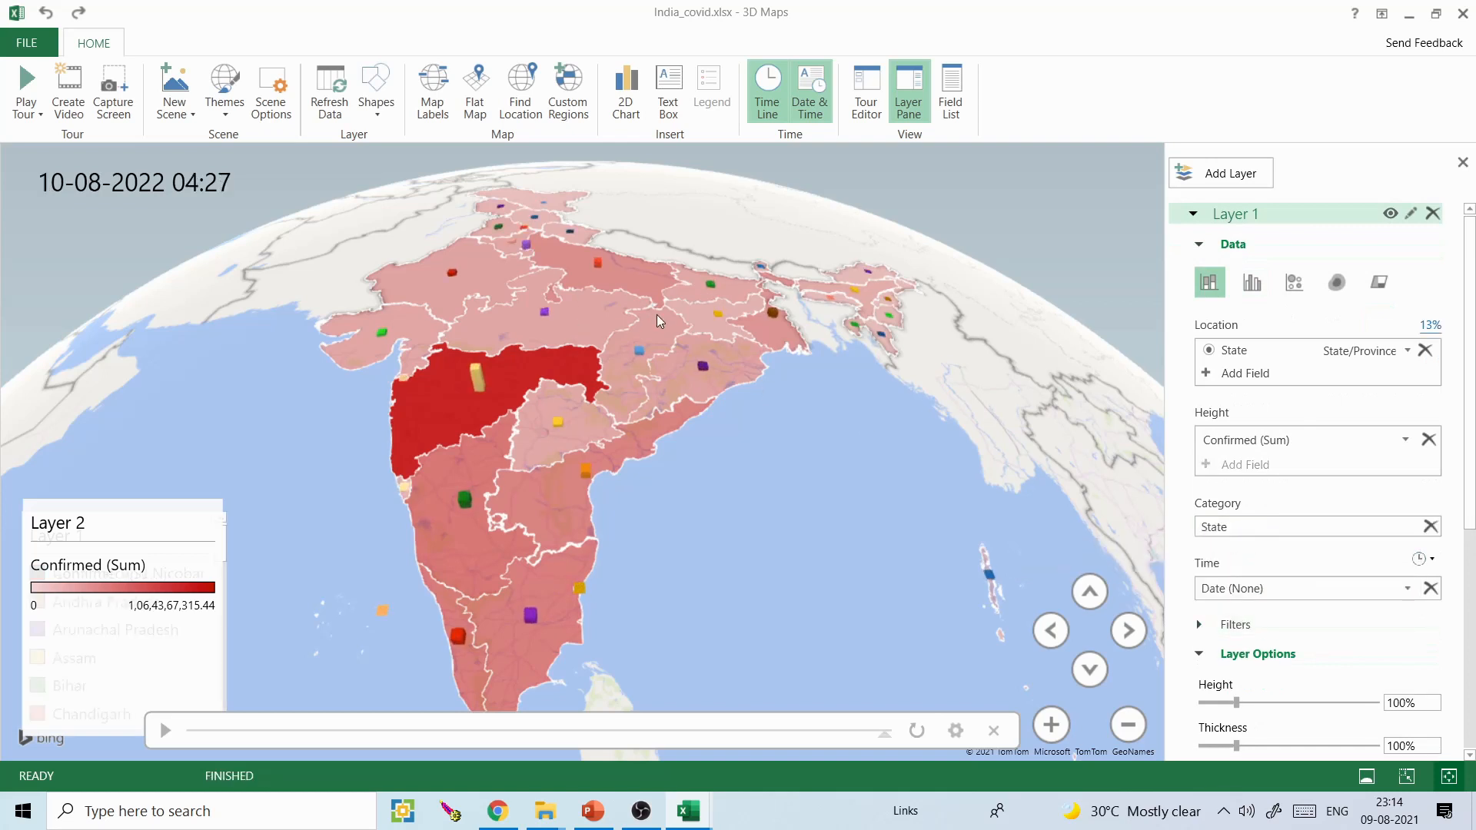
drag(804, 397, 808, 413)
drag(1474, 377, 1475, 391)
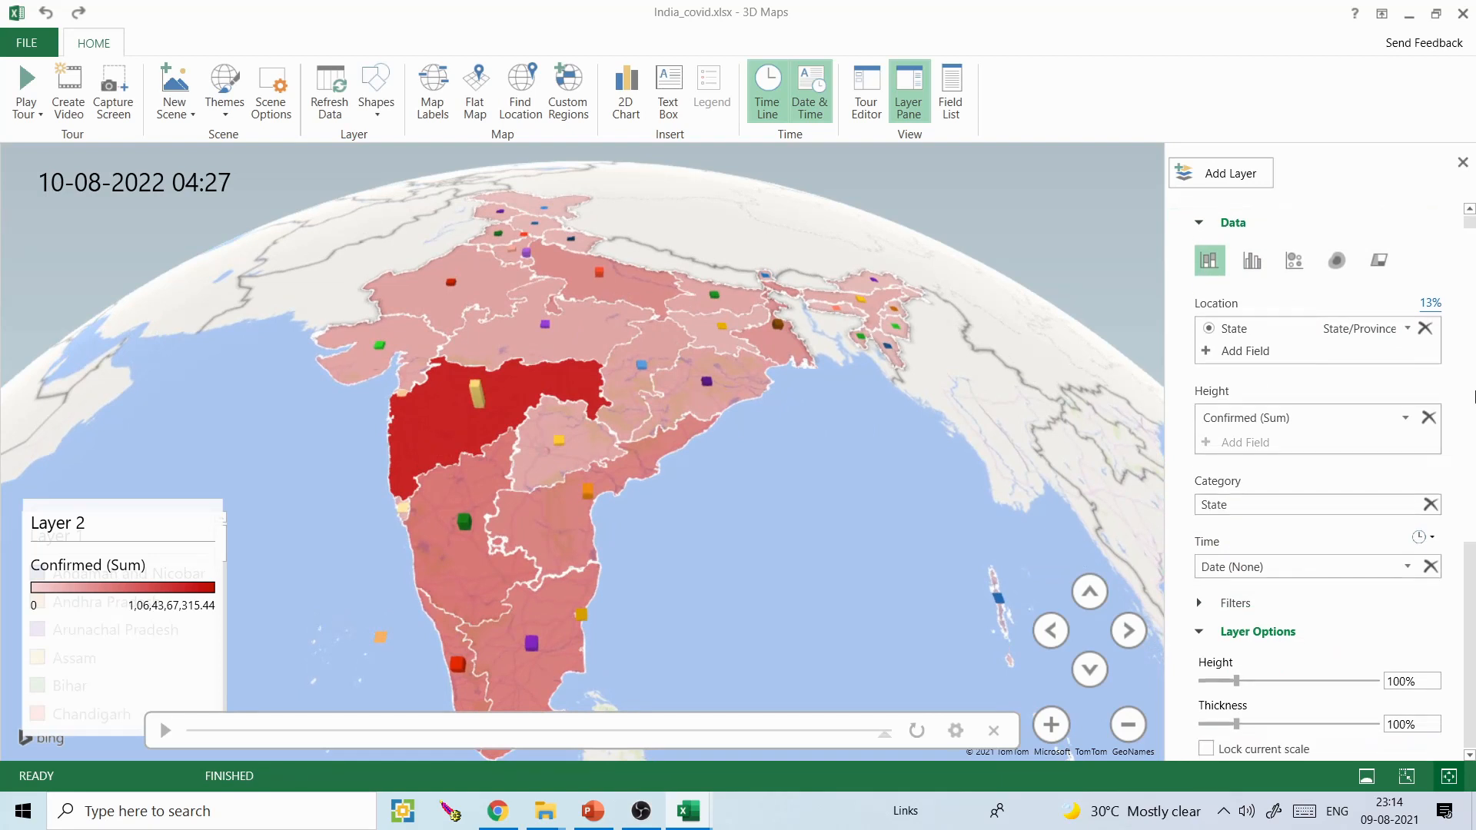
- Set the Layer 1 columns to a height of 408% and a thickness of 238%
scroll(1237, 466, down, 3)
drag(1240, 472, 1300, 471)
drag(1235, 517, 1346, 471)
- Preview the time animation and the full-screen tour, and look at the scene's duration and time options
click(164, 730)
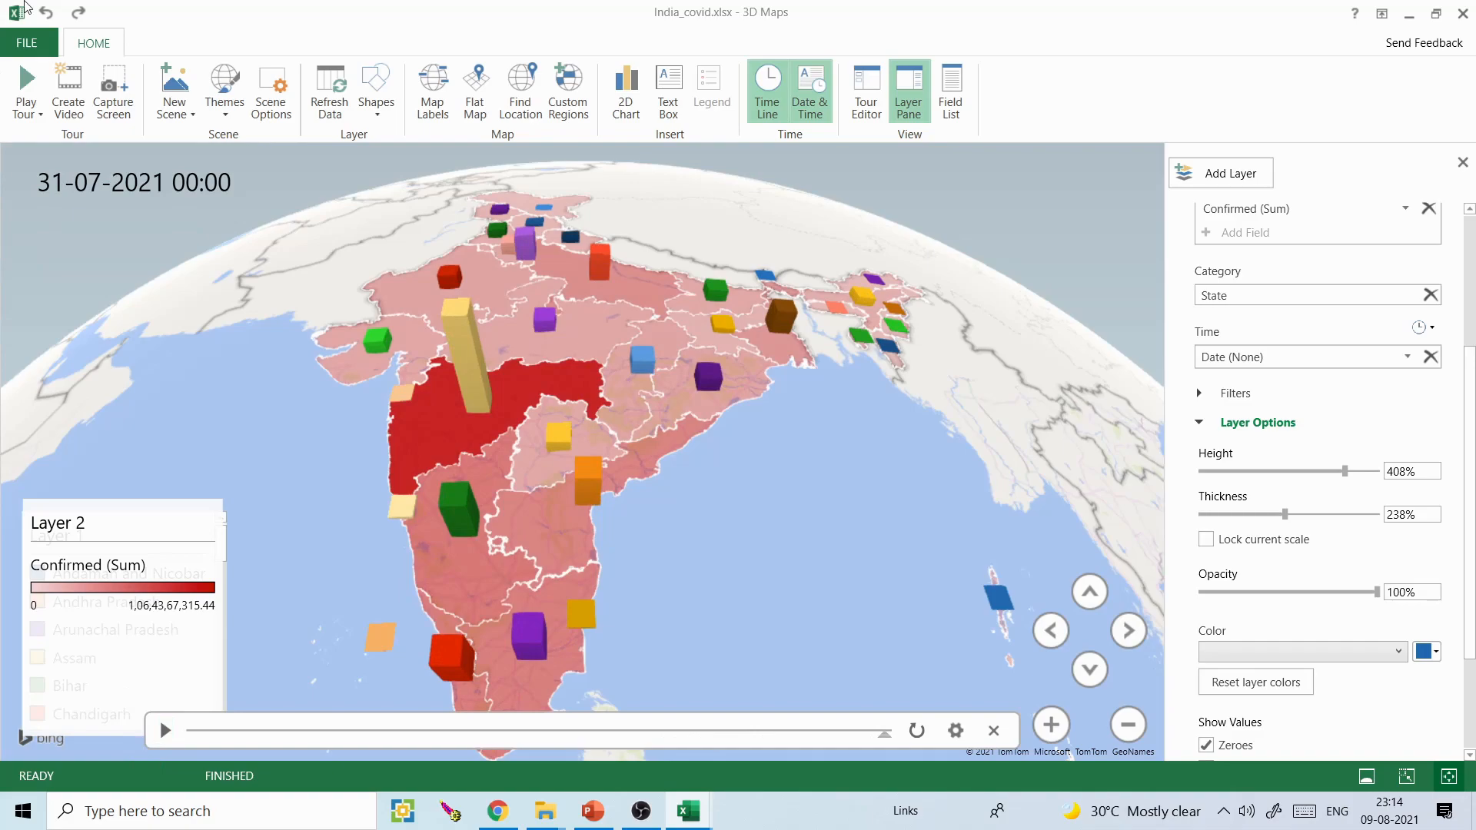
click(26, 91)
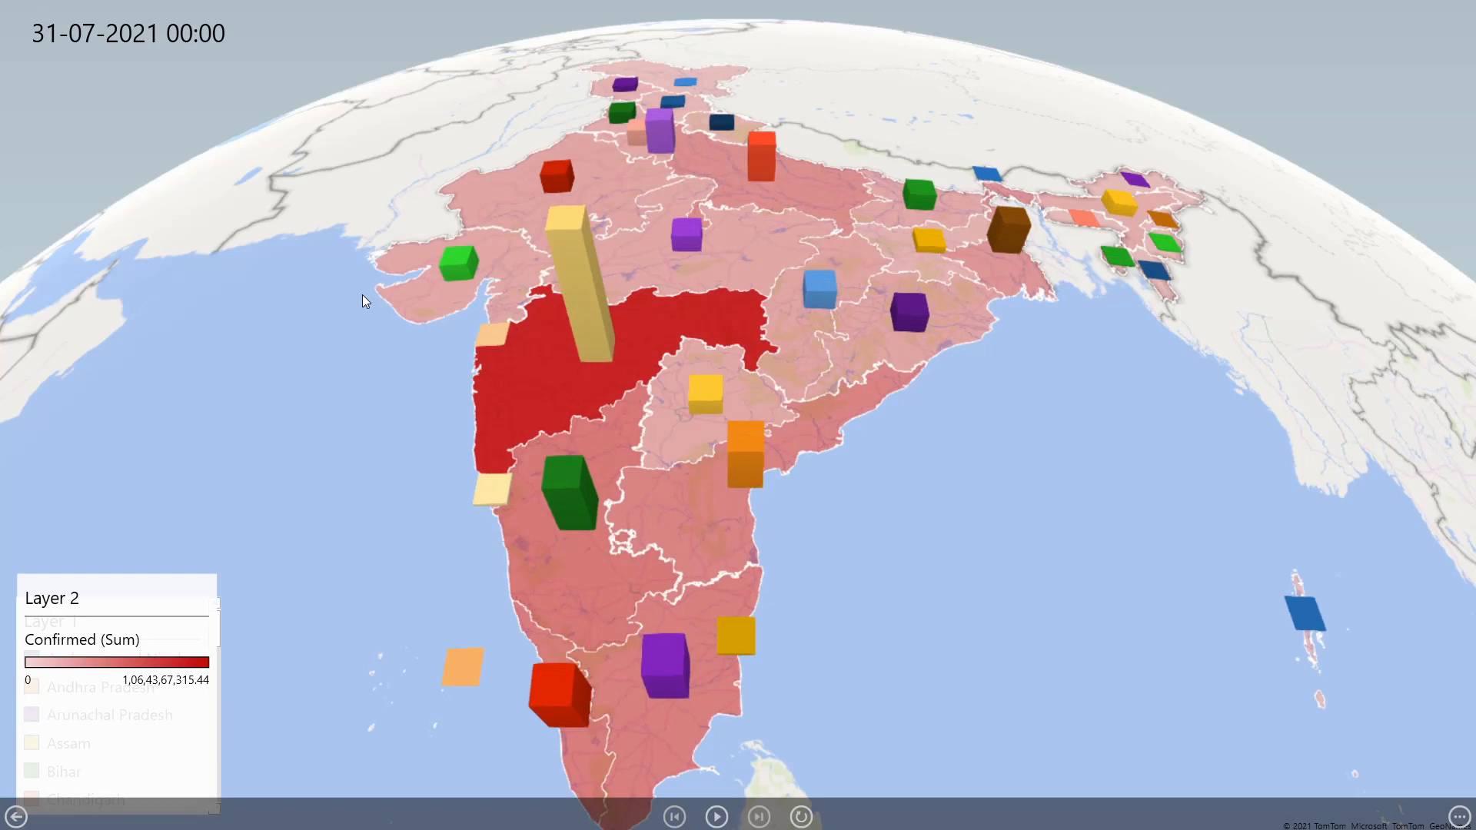
key(Escape)
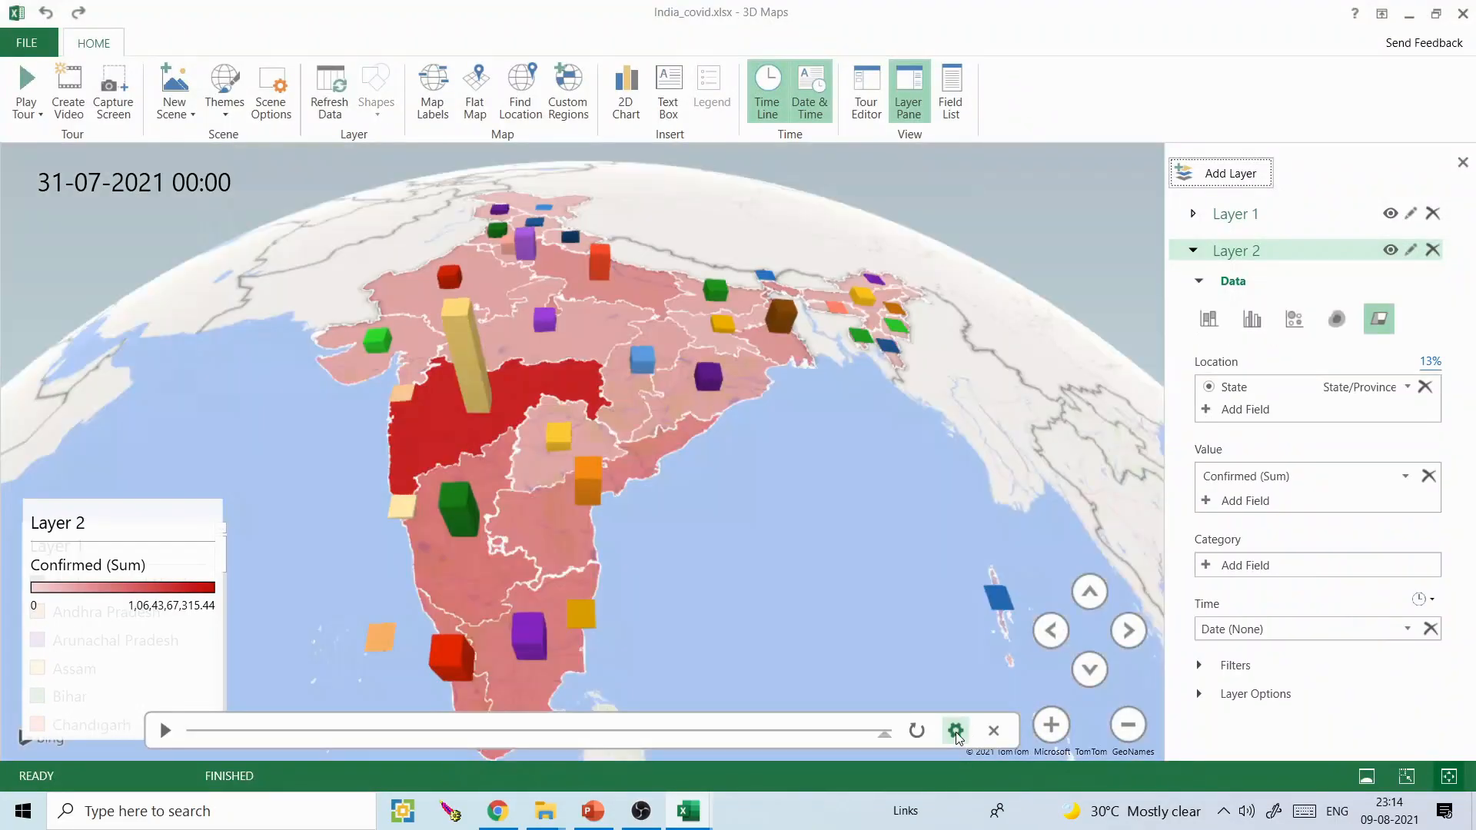
click(956, 731)
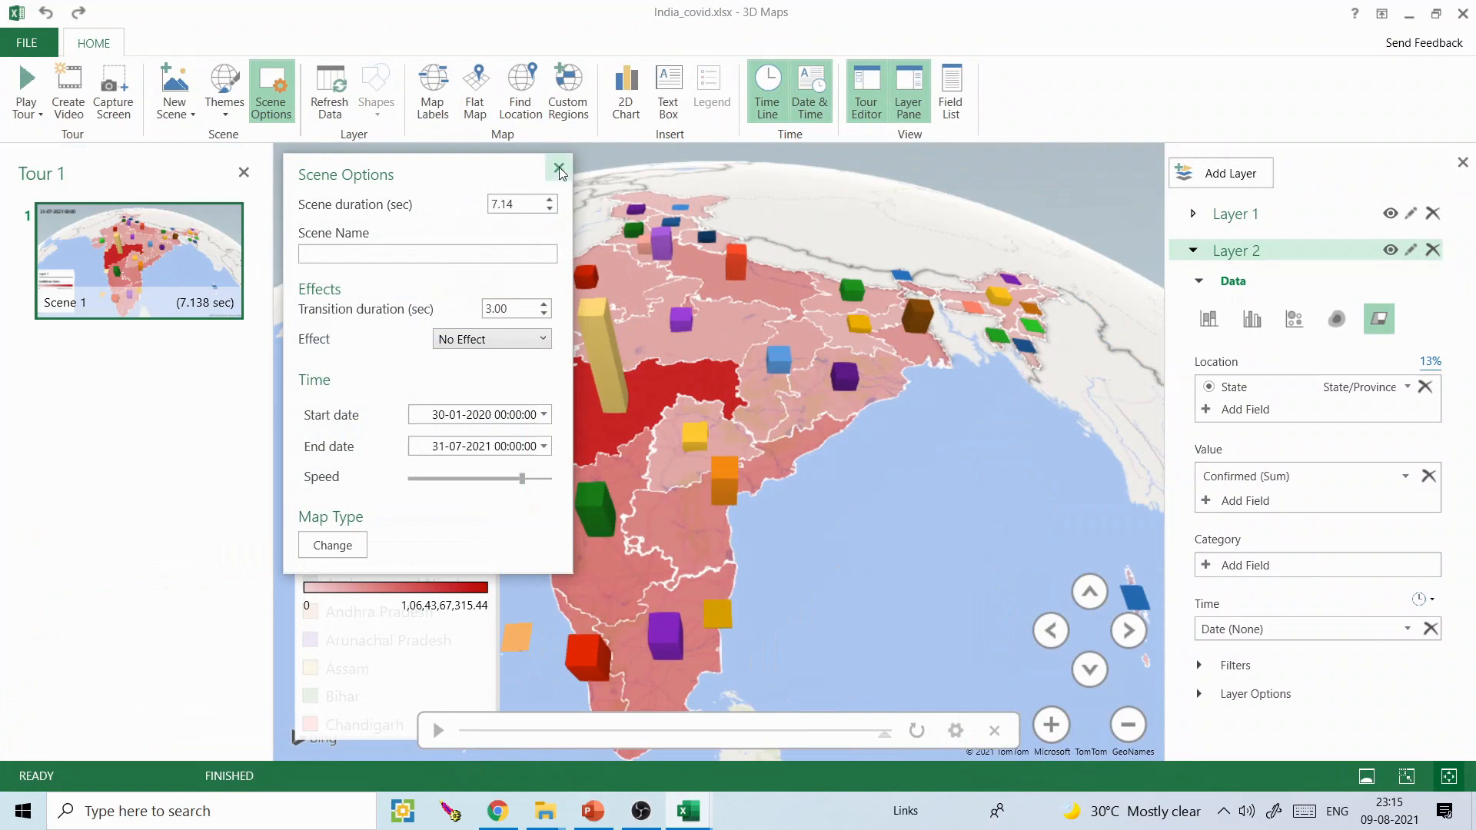
click(559, 168)
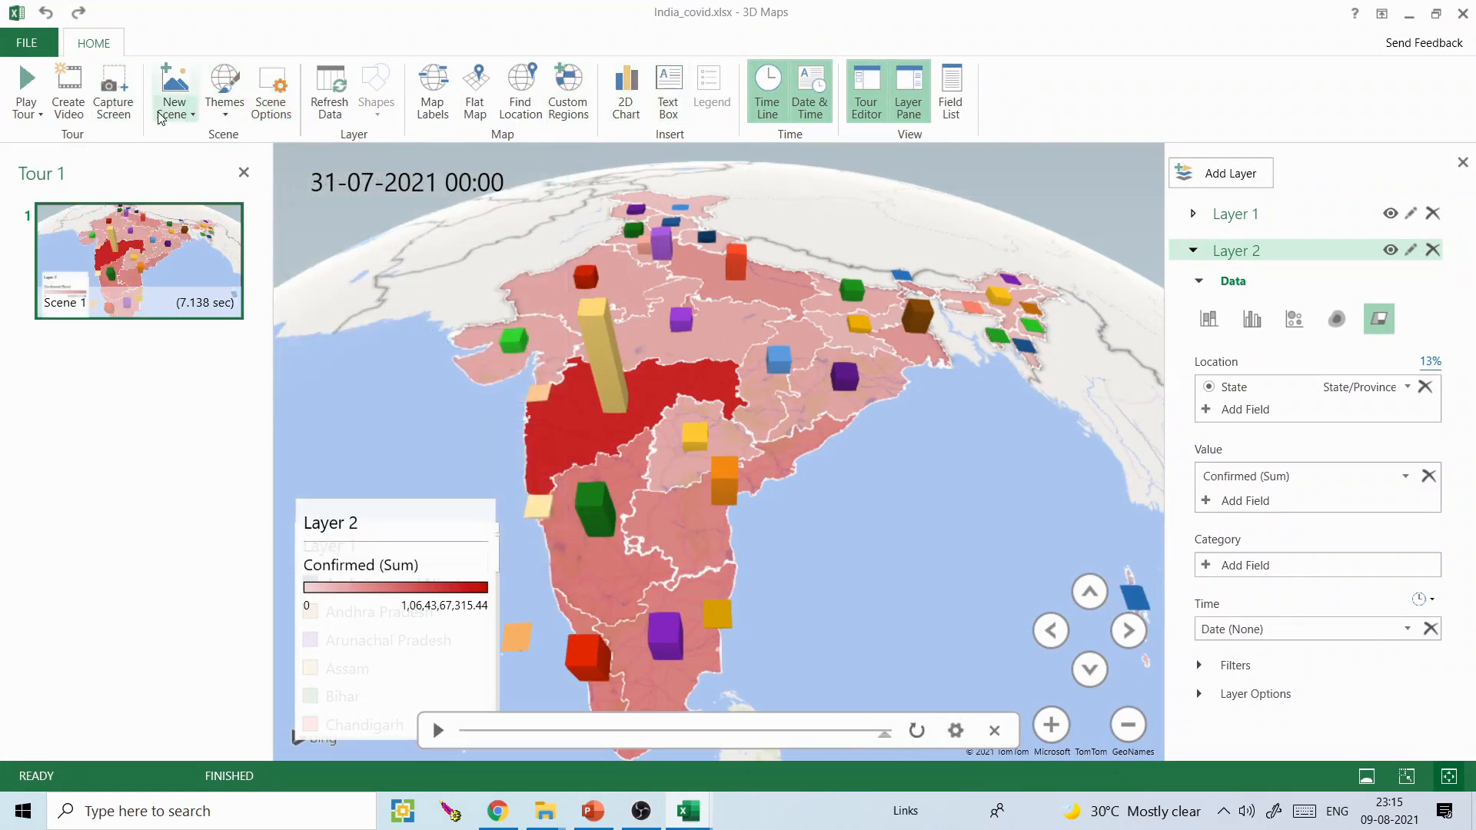
- Export the tour as a 1080p Presentations & HD Displays video named Tour 2.mp4 in the Videos folder
click(69, 104)
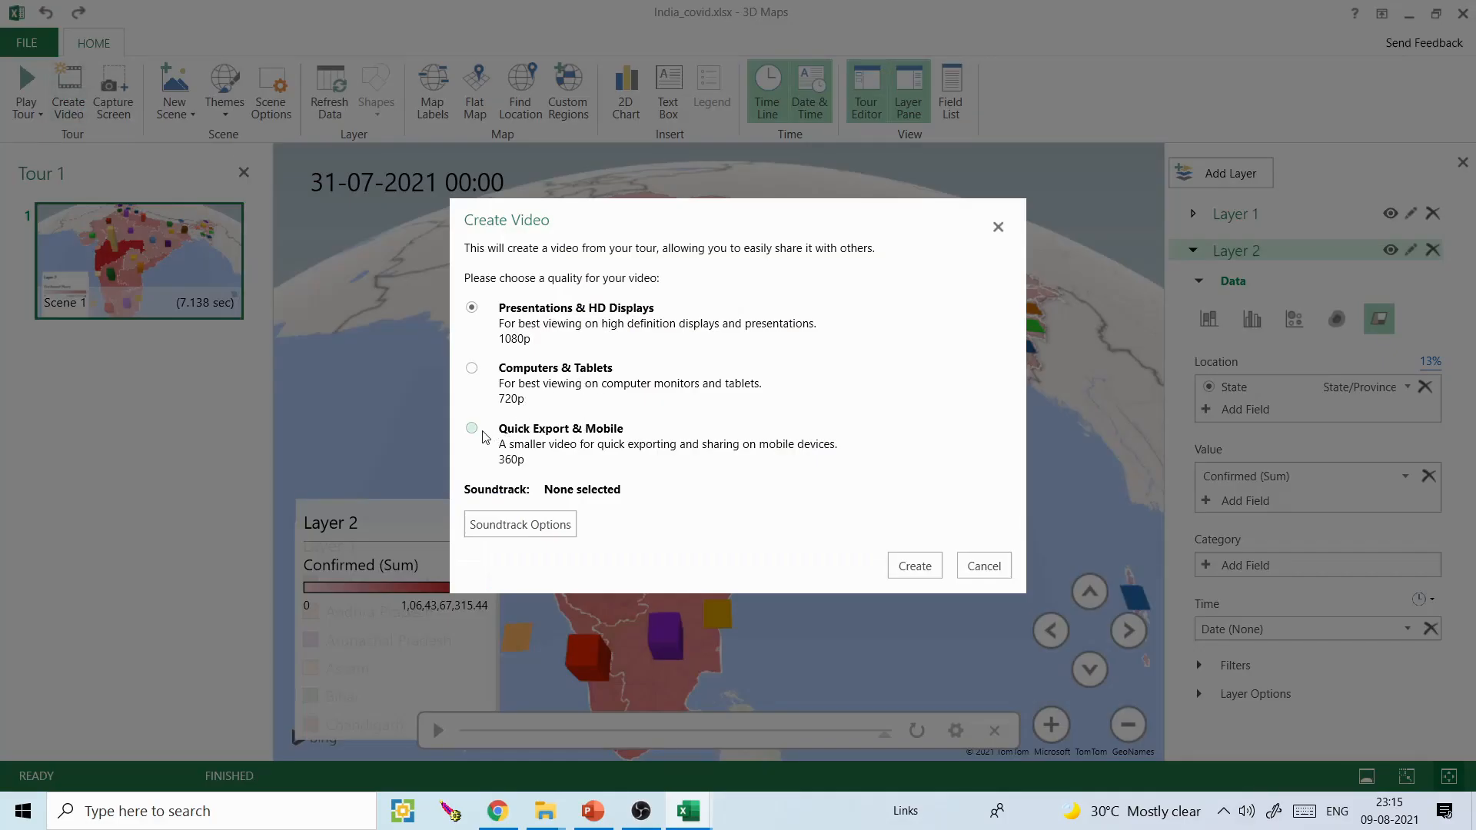
click(915, 566)
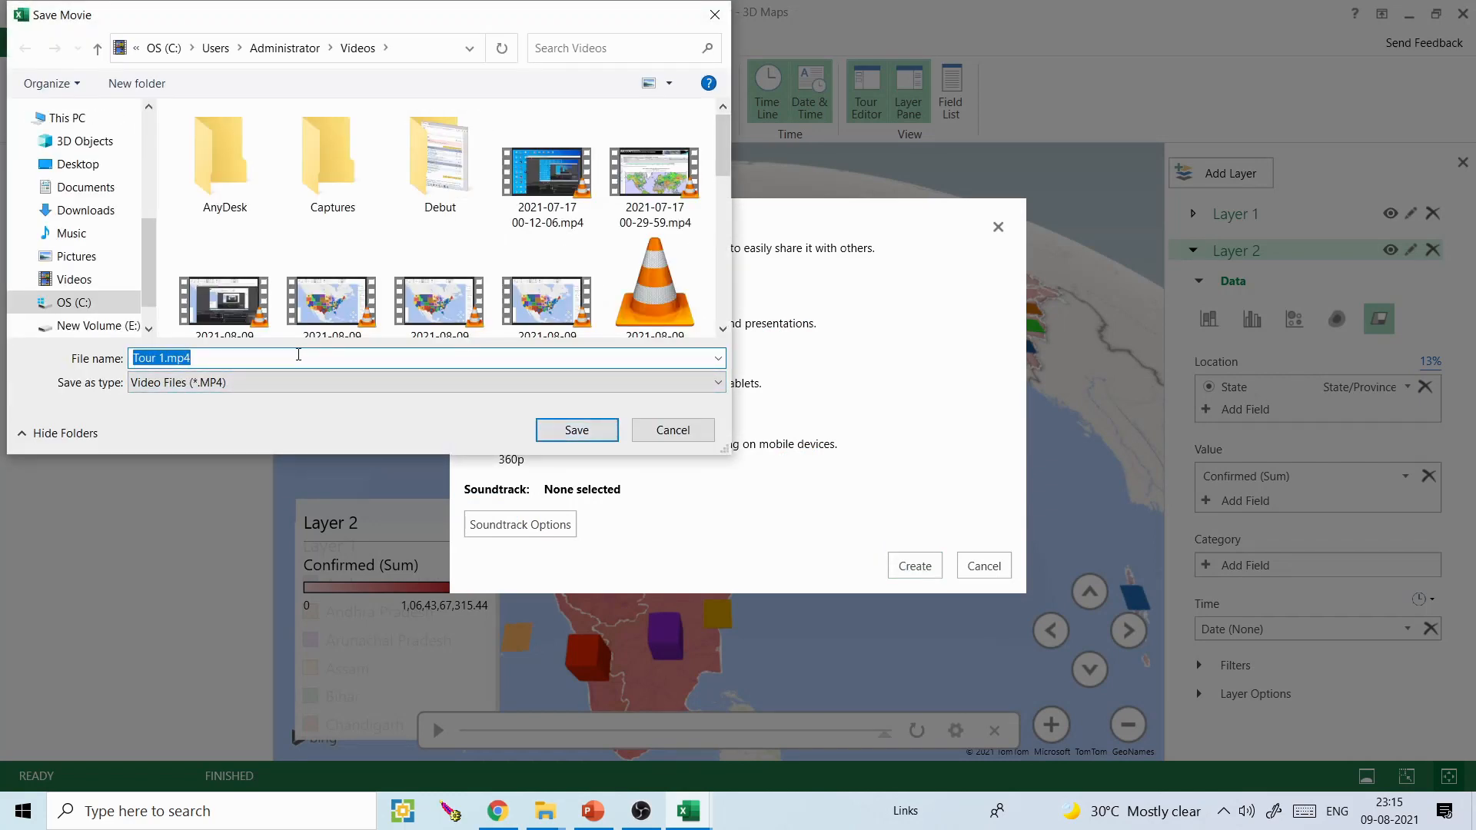
click(606, 428)
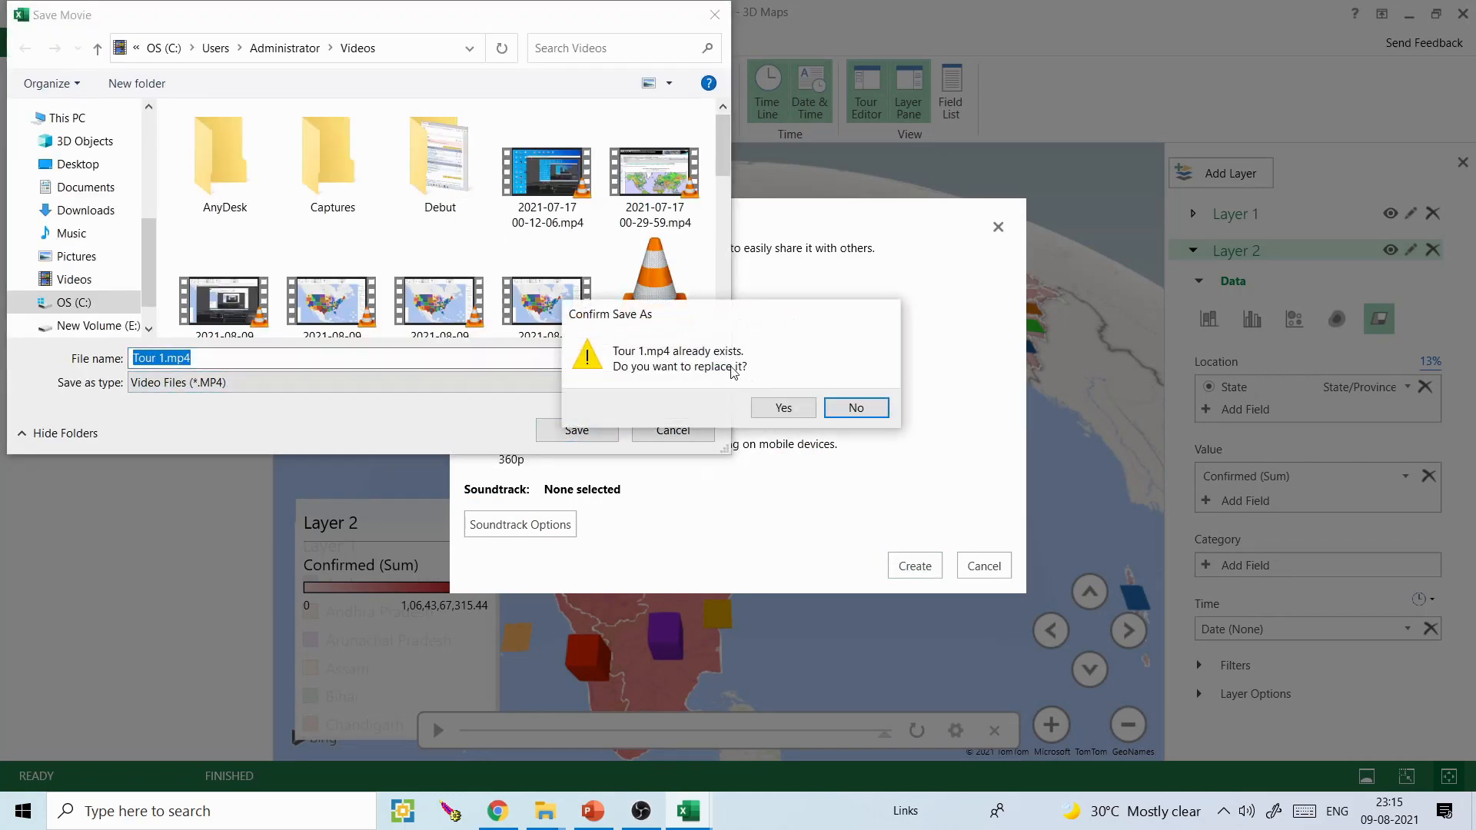
click(857, 408)
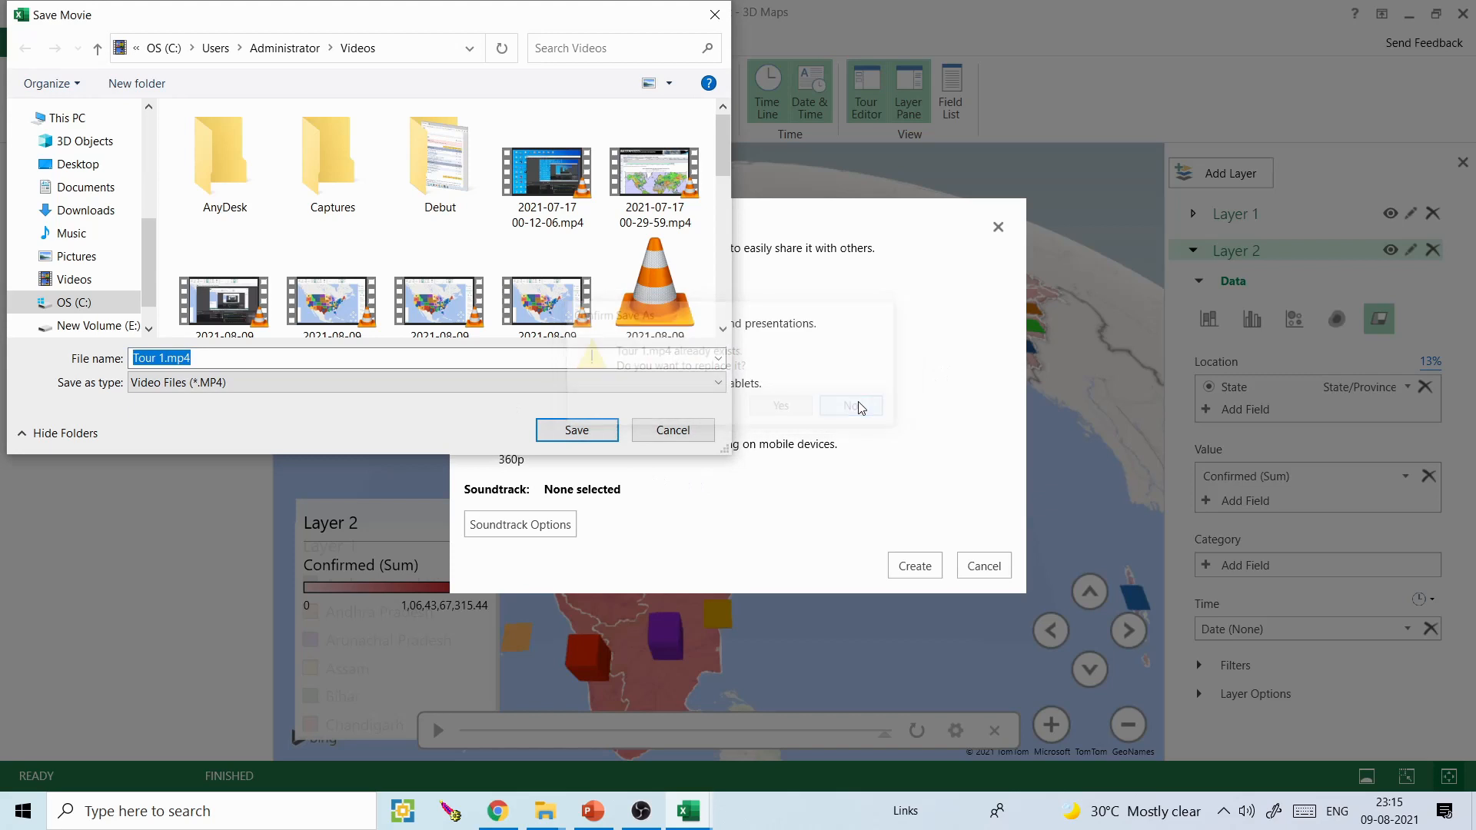
click(164, 355)
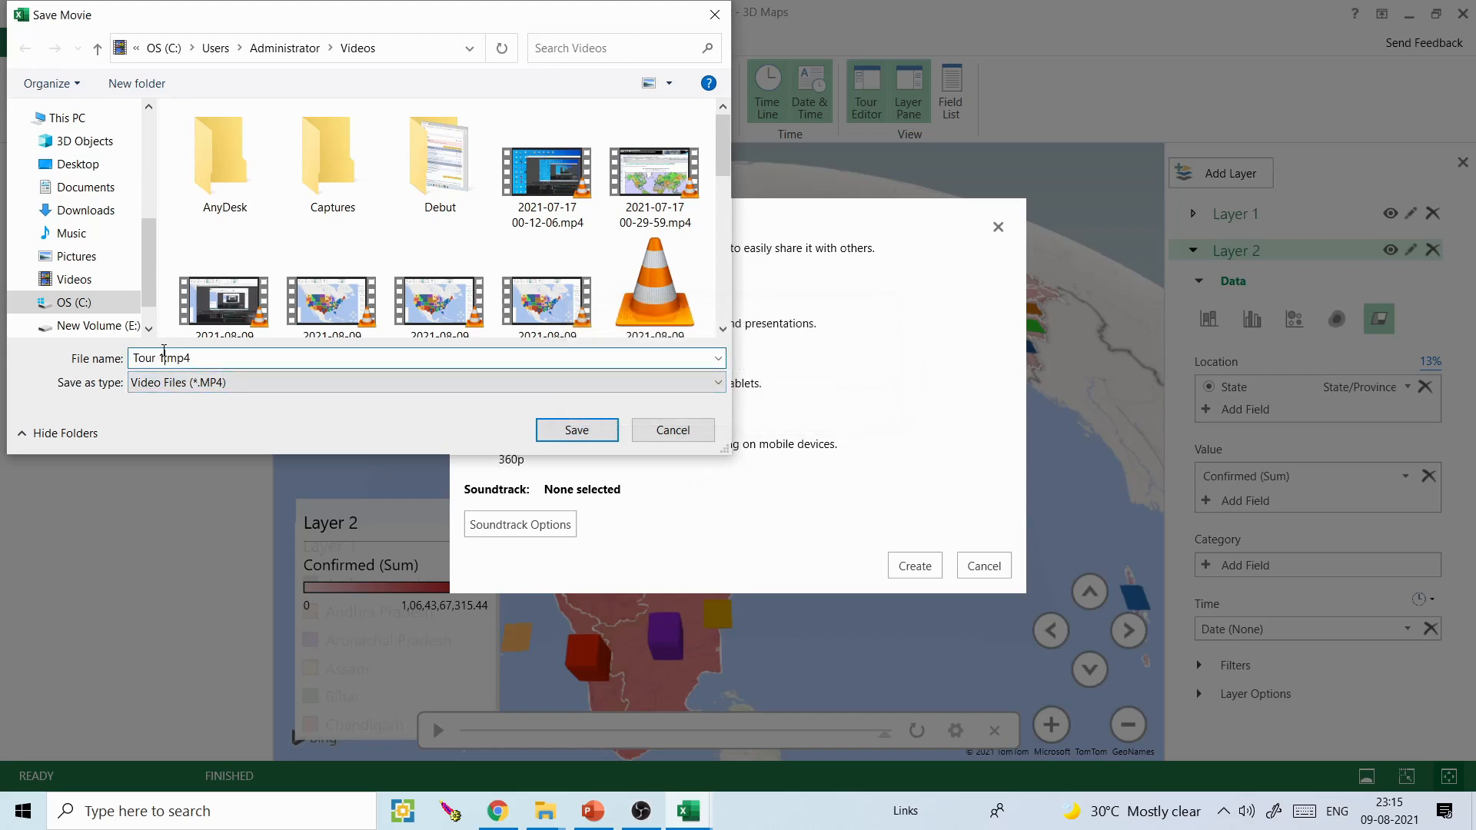
click(584, 432)
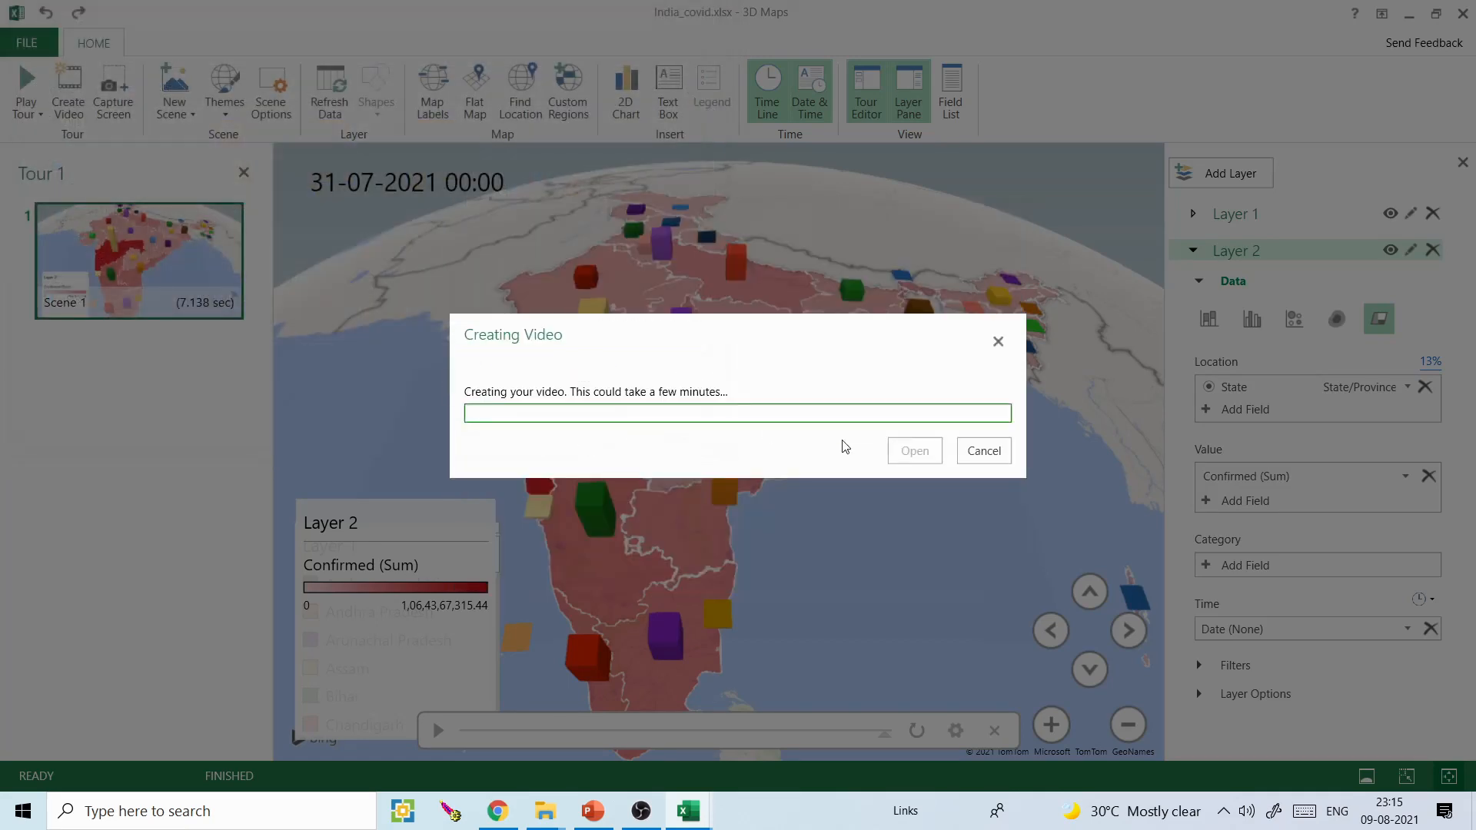
click(983, 451)
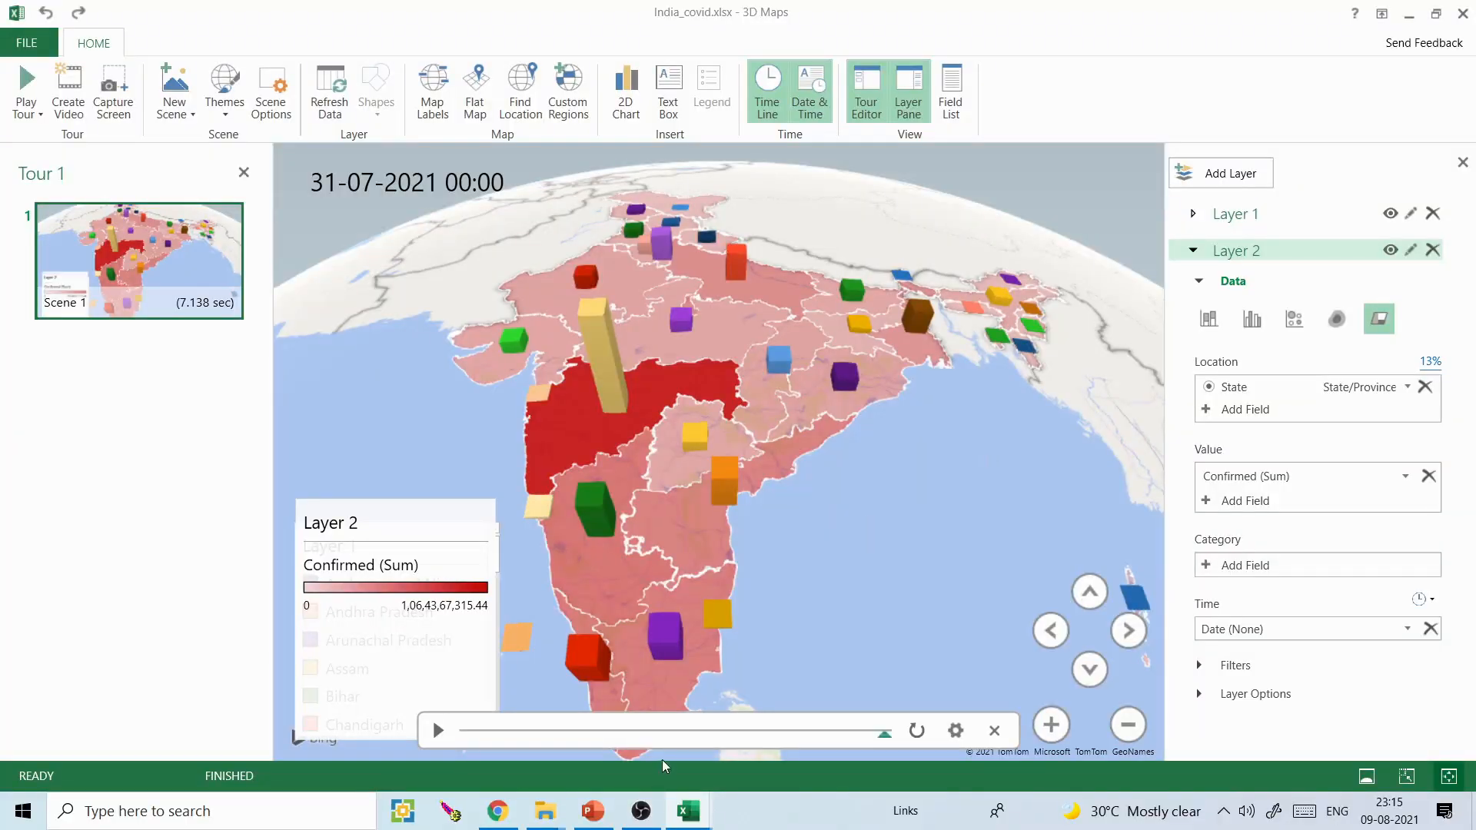
- Play the exported Tour 2.mp4 from the Videos folder in VLC media player and close the player
mouse_move(530, 821)
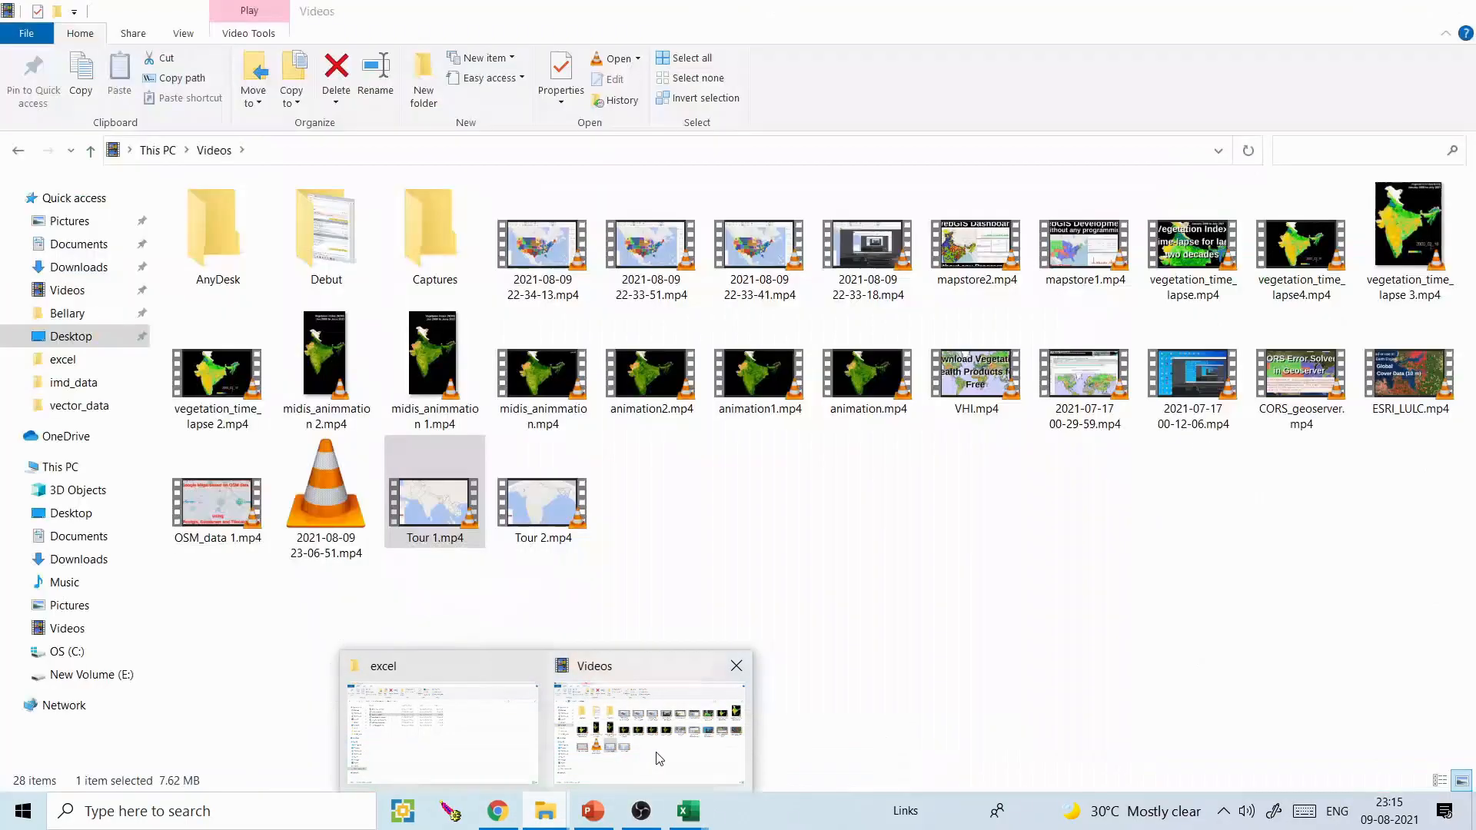
click(659, 725)
double_click(541, 502)
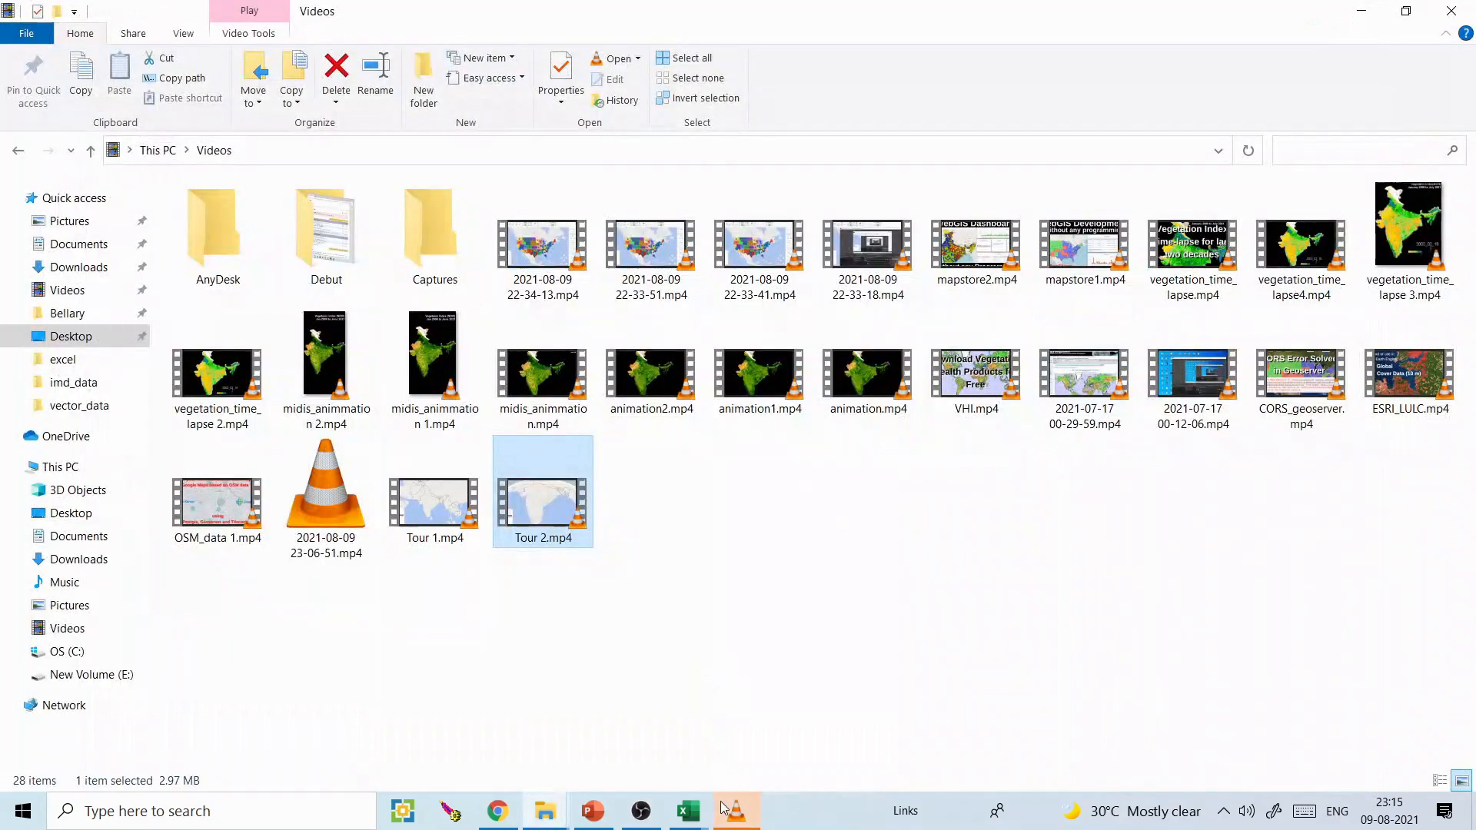
click(735, 810)
double_click(728, 465)
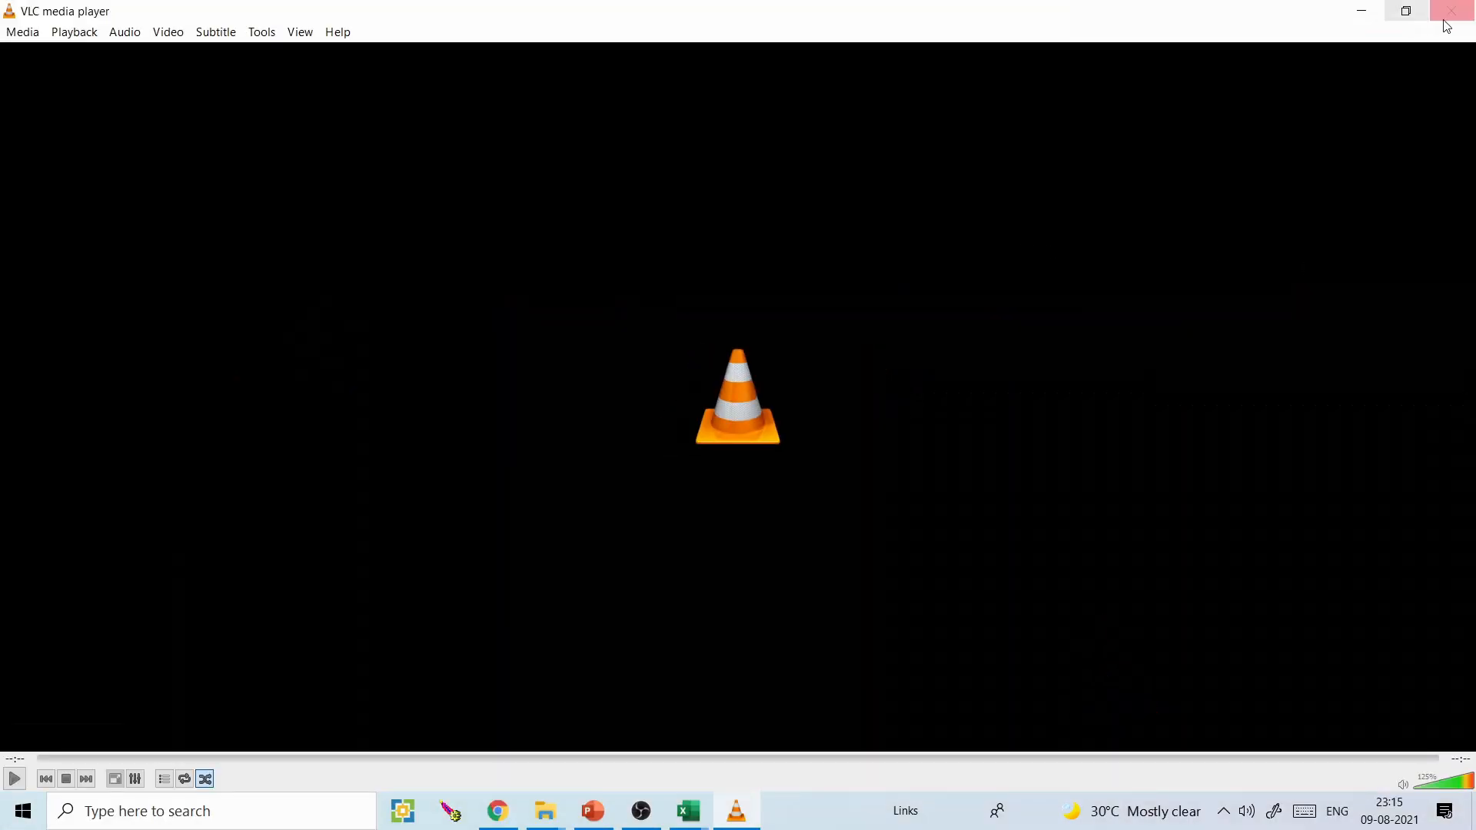
click(1451, 10)
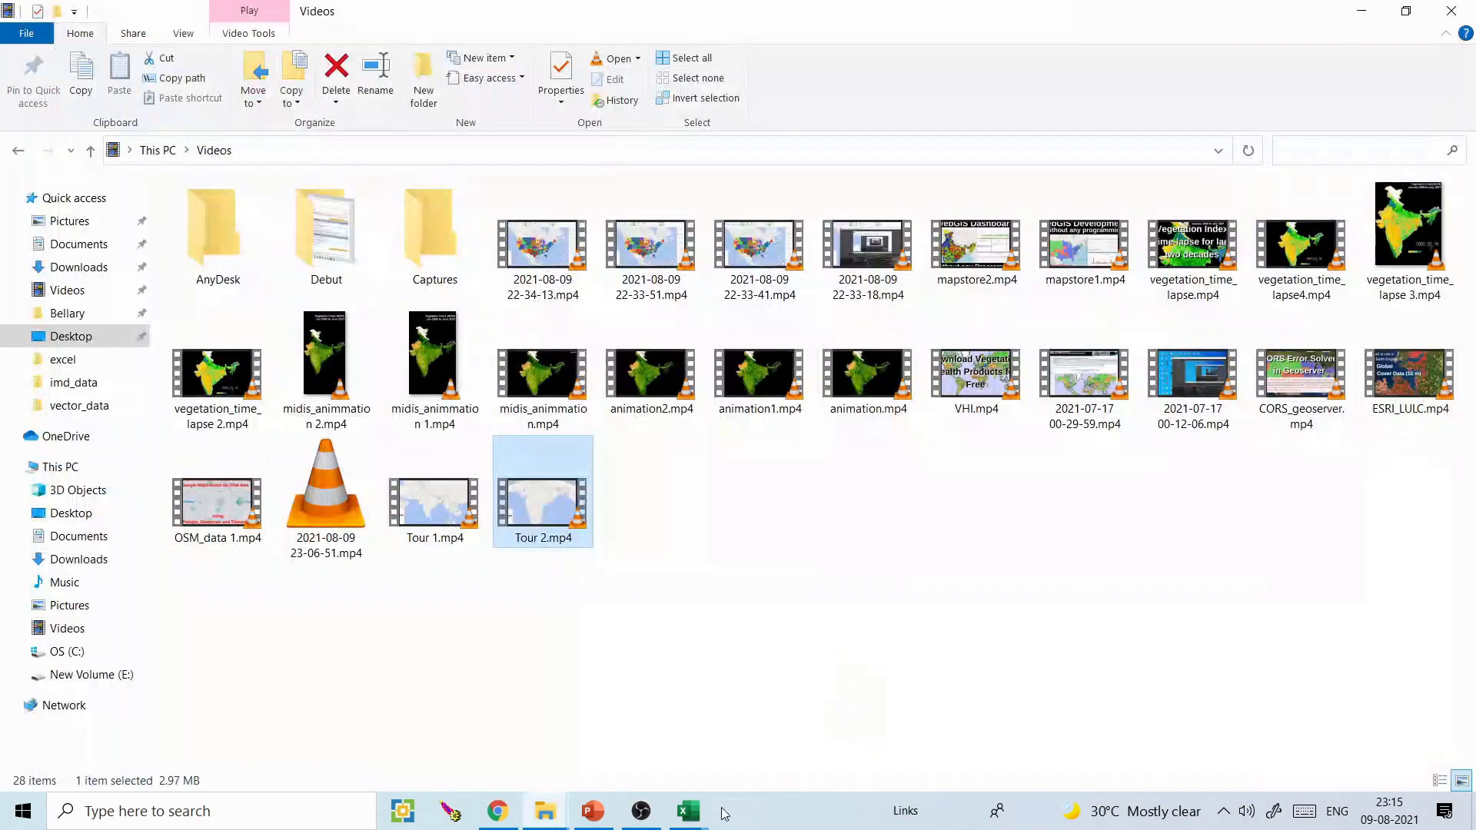
- Return to the India_covid.xlsx 3D Maps window and compare Layer 1 and Layer 2 by toggling their visibility, leaving both shown
mouse_move(688, 811)
click(798, 730)
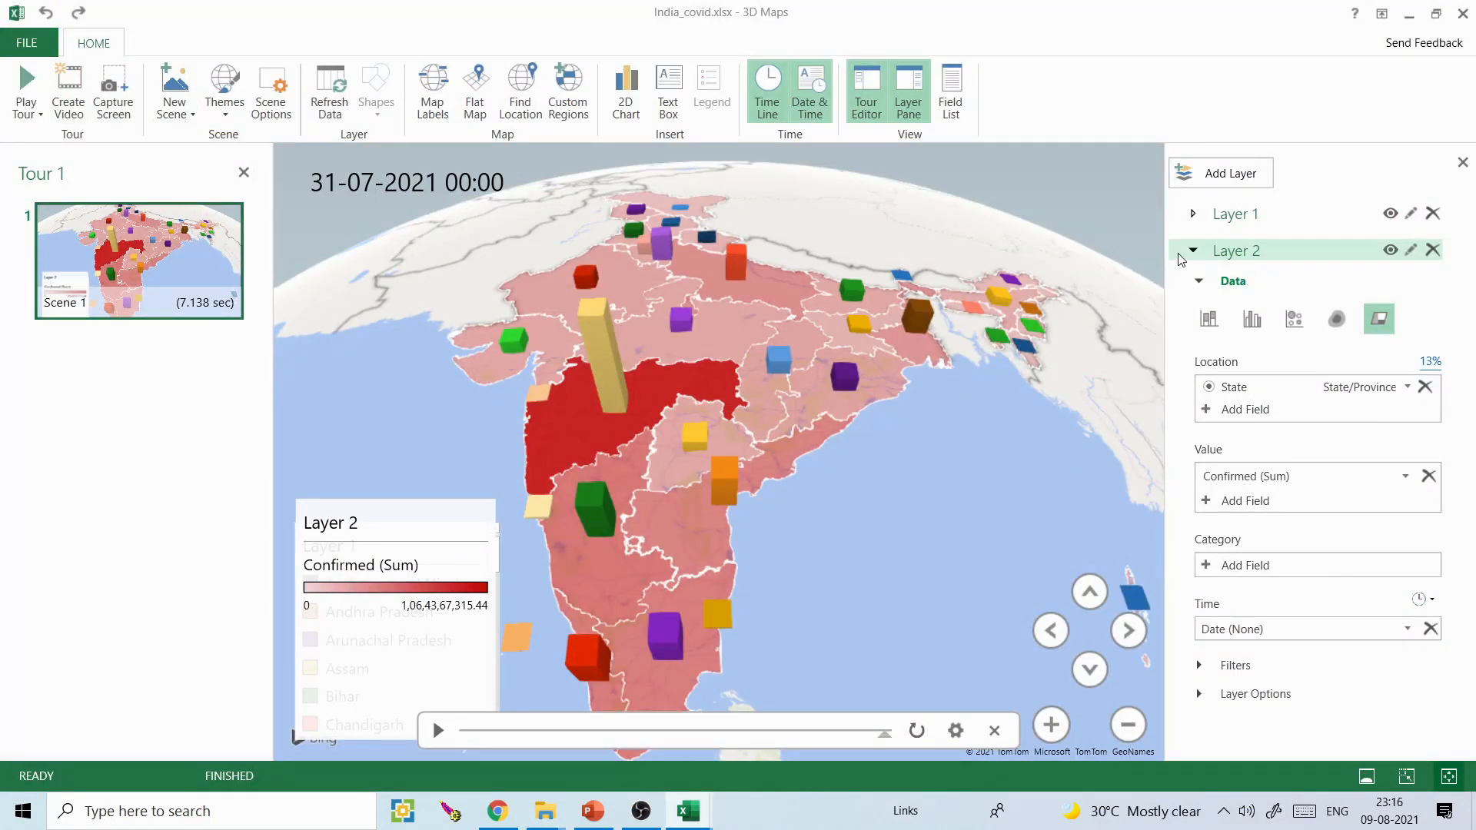
click(1390, 248)
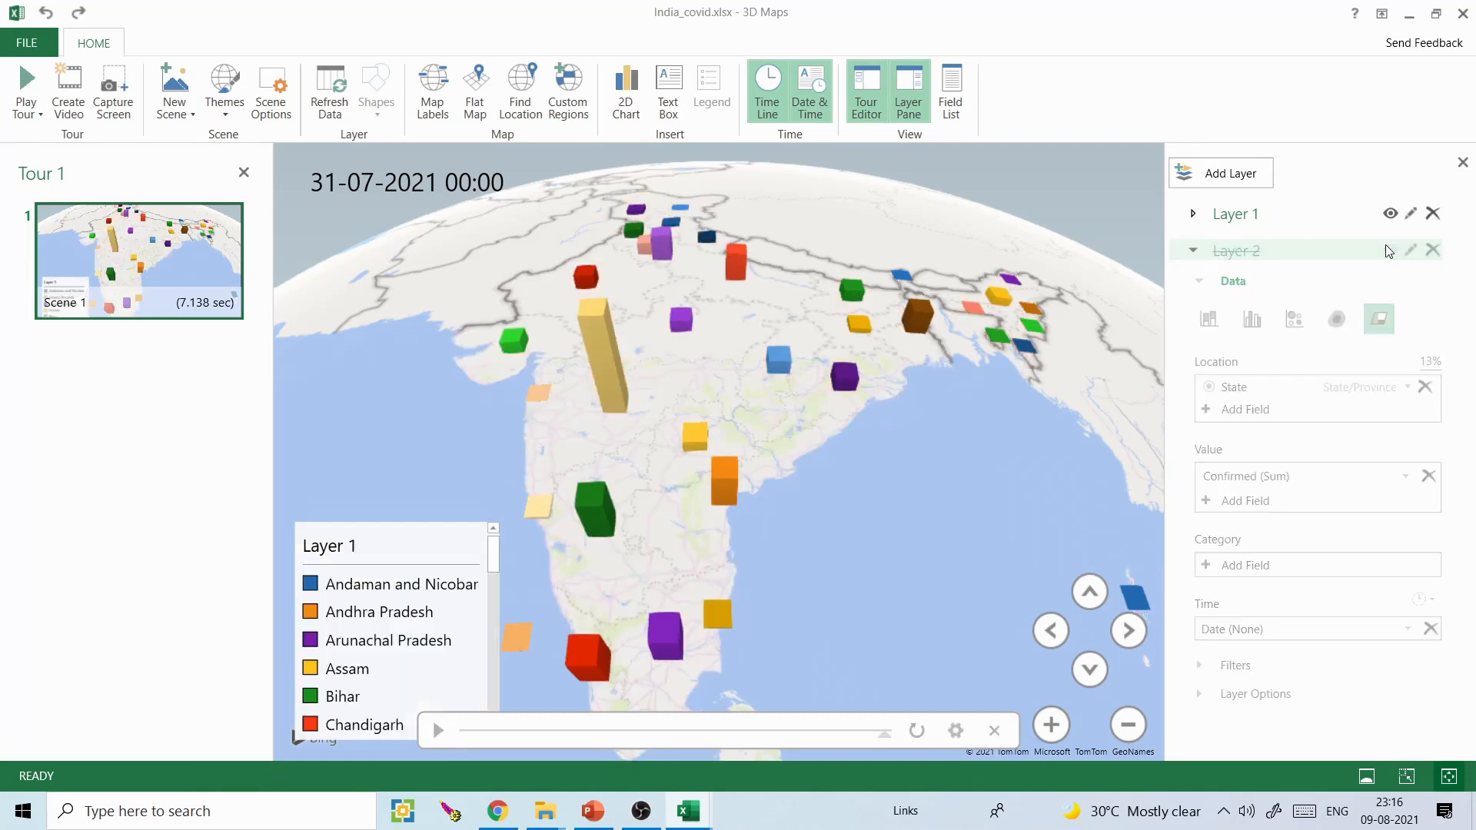
click(1390, 213)
click(1392, 250)
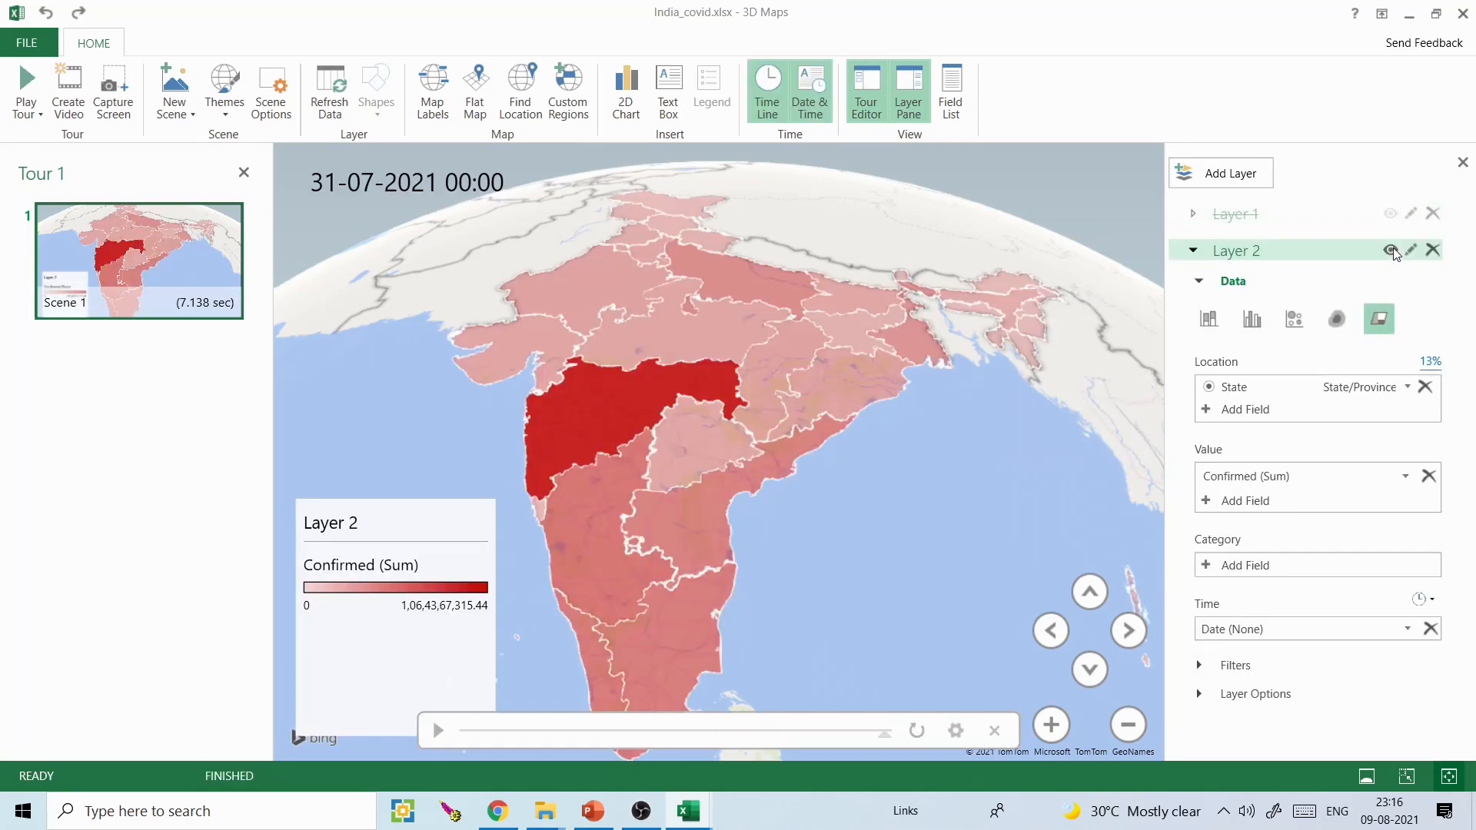
click(1392, 249)
click(1390, 213)
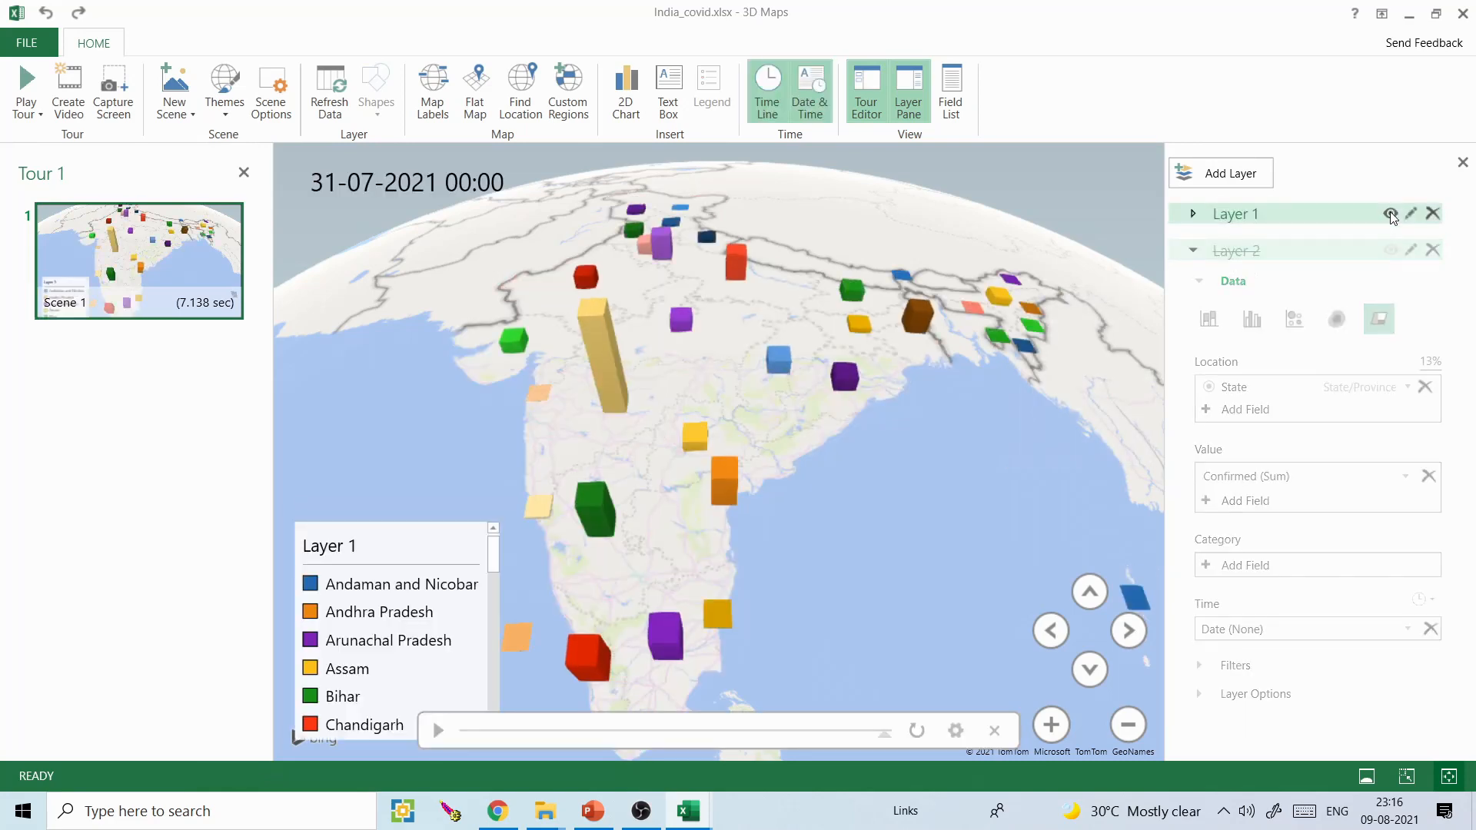
click(1390, 213)
click(1390, 250)
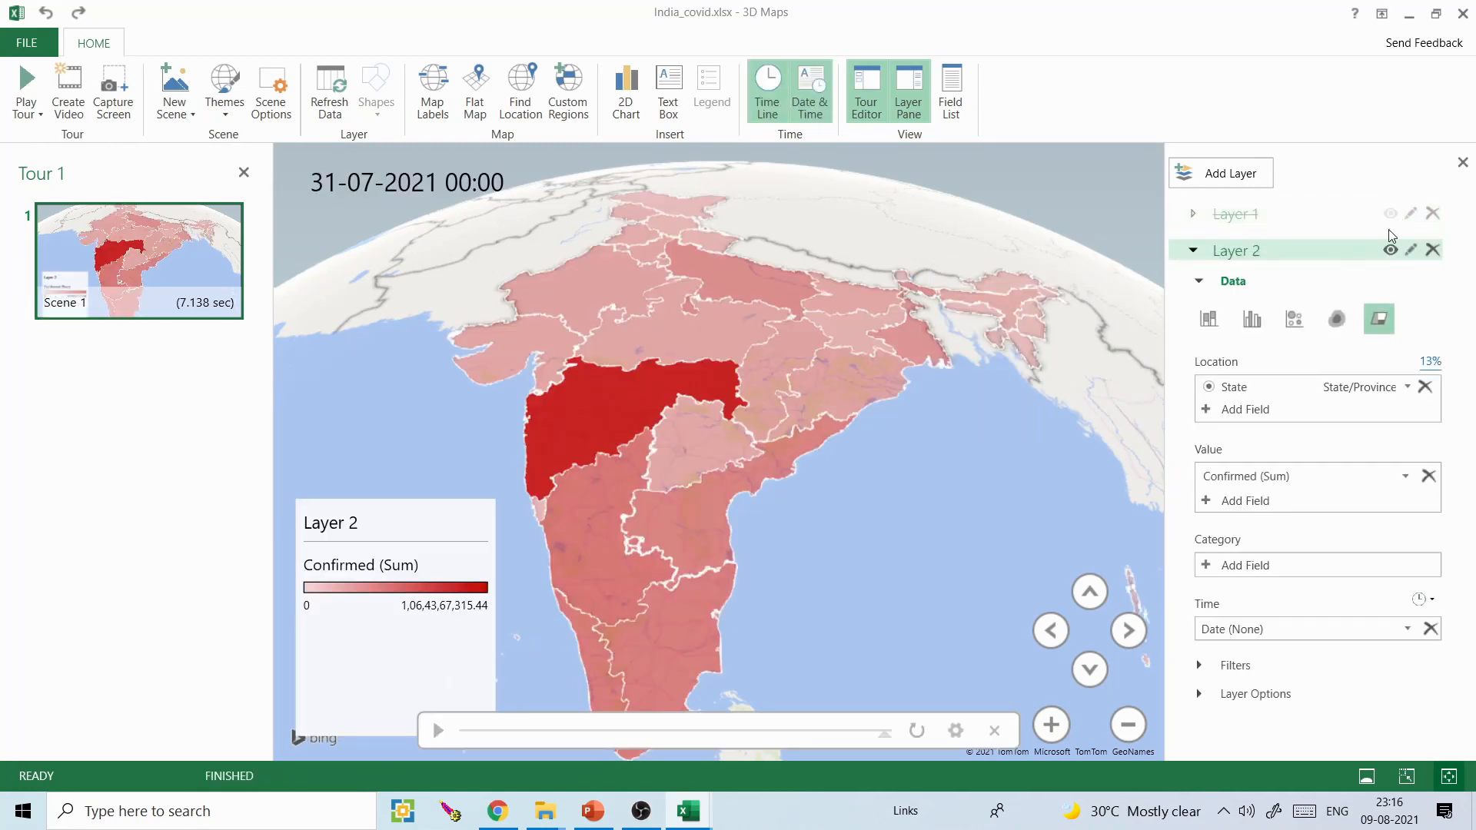
click(1390, 214)
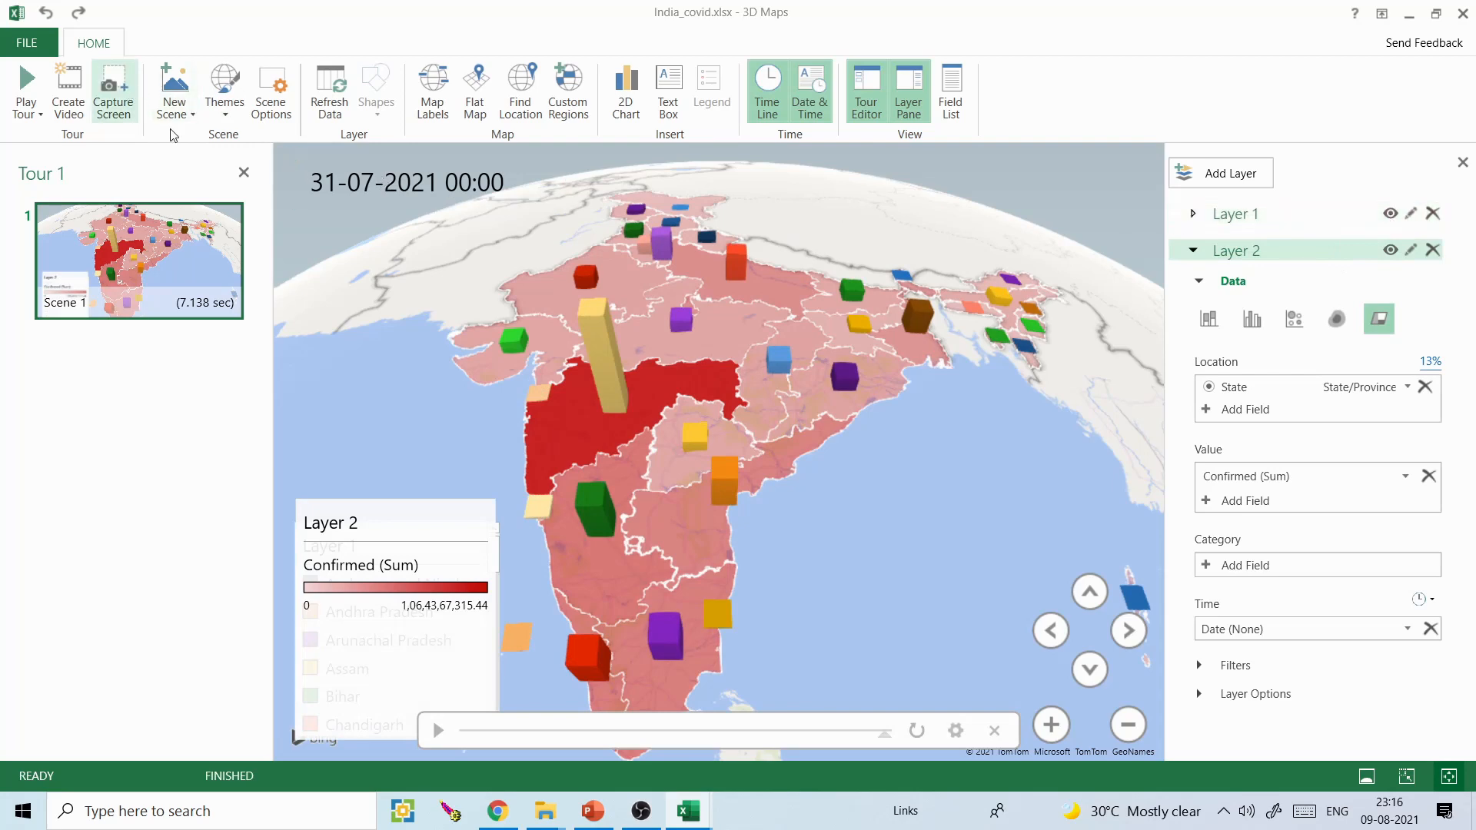
- Switch to Presentation1.pptx in PowerPoint, add a new slide after slide 1 and paste the captured India COVID map on it
click(610, 822)
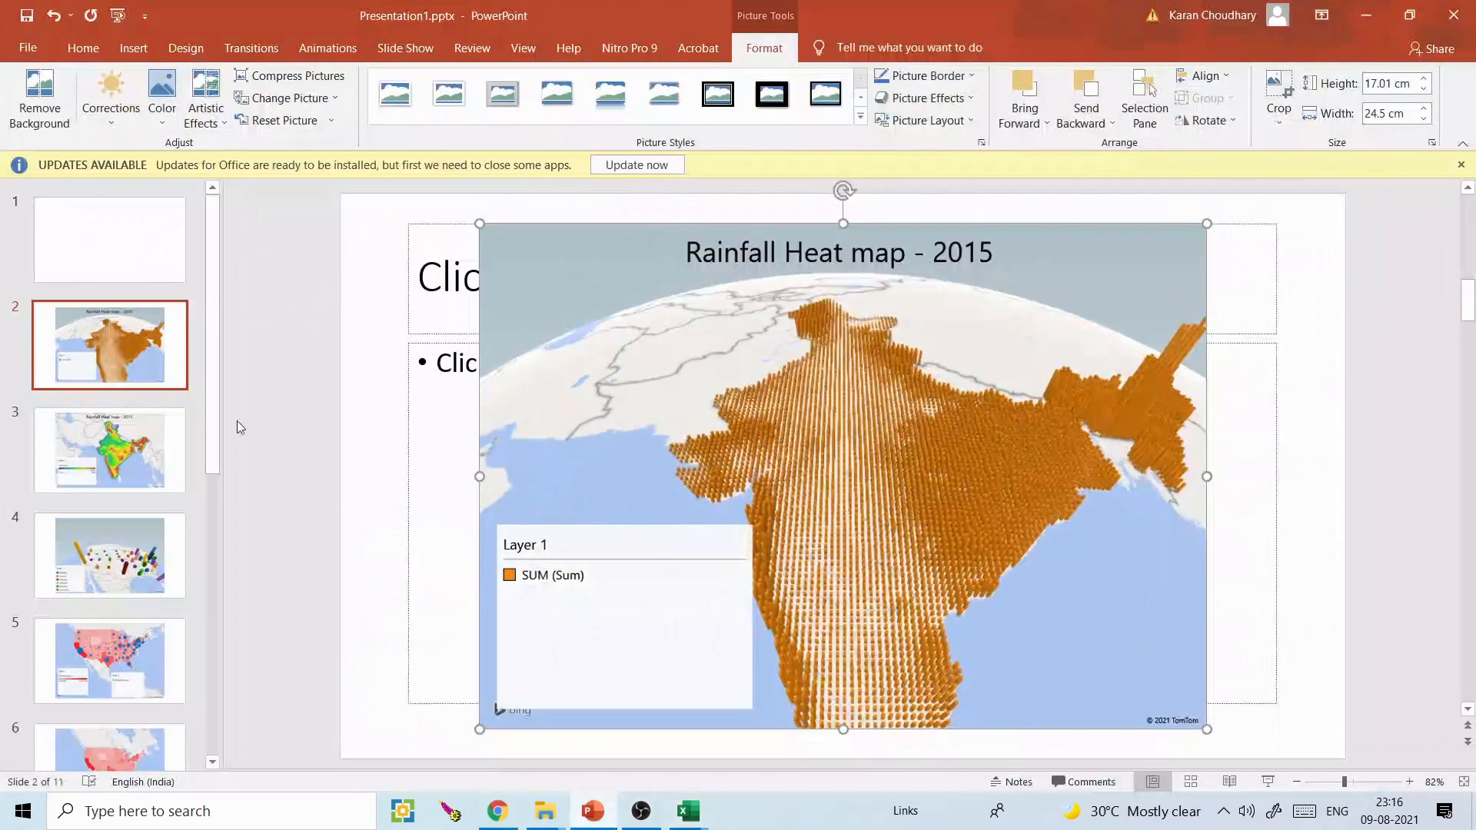
click(144, 282)
key(Return)
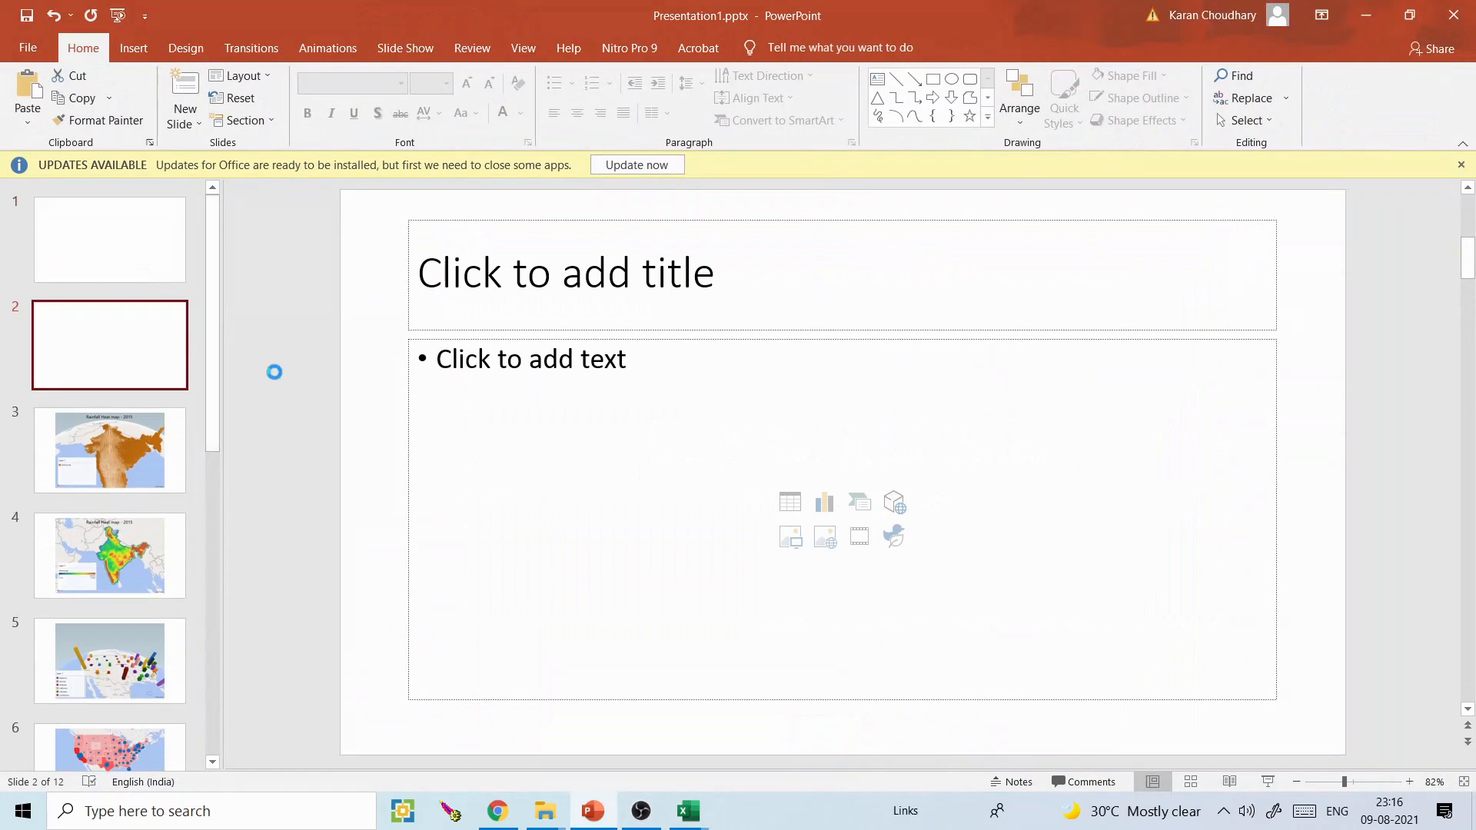
key(ctrl+v)
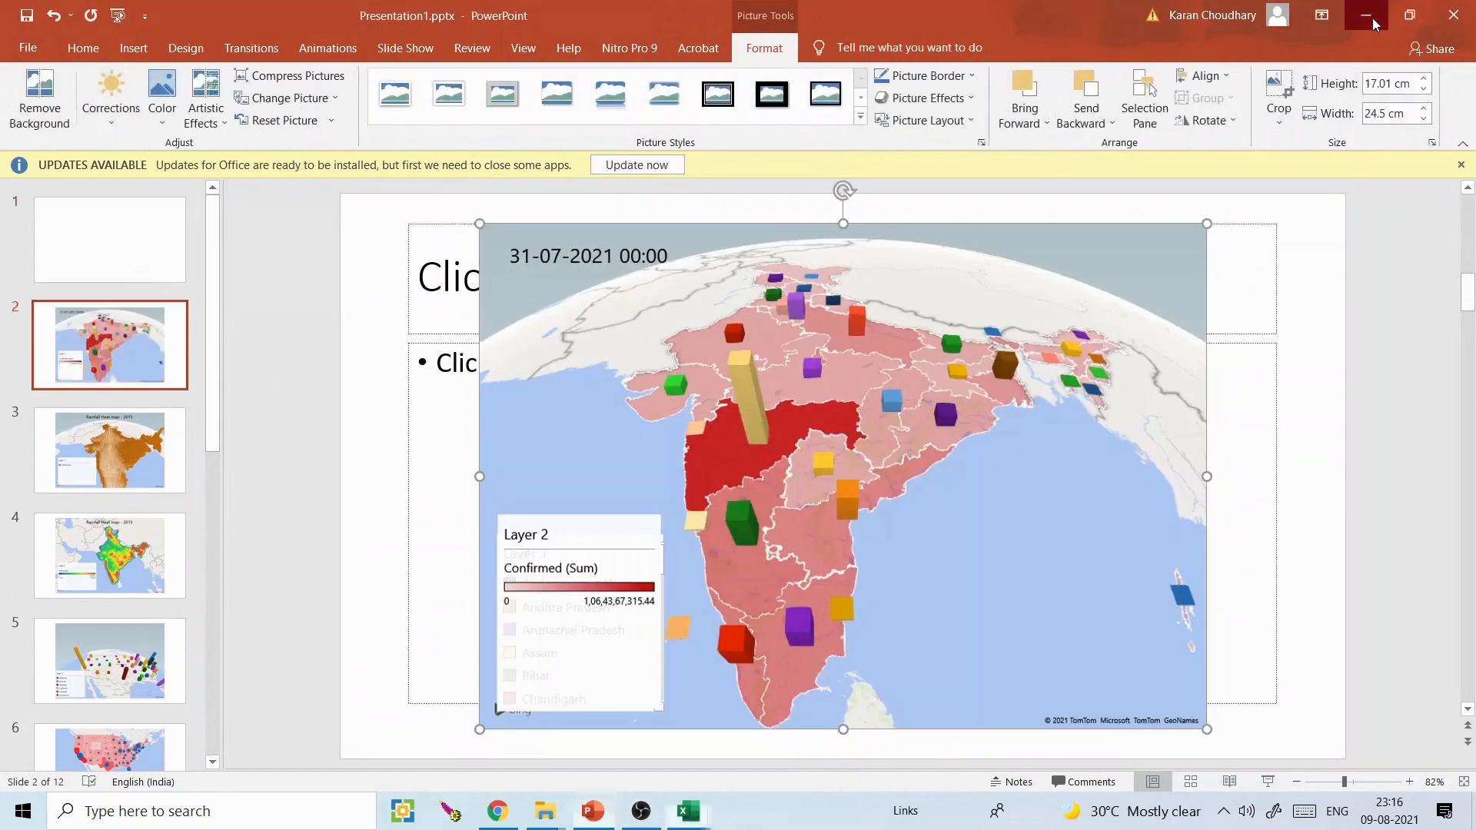
- Leave PowerPoint, close the India map window and open owid-covid-latest.xlsx from the excel folder
click(1367, 16)
click(1463, 15)
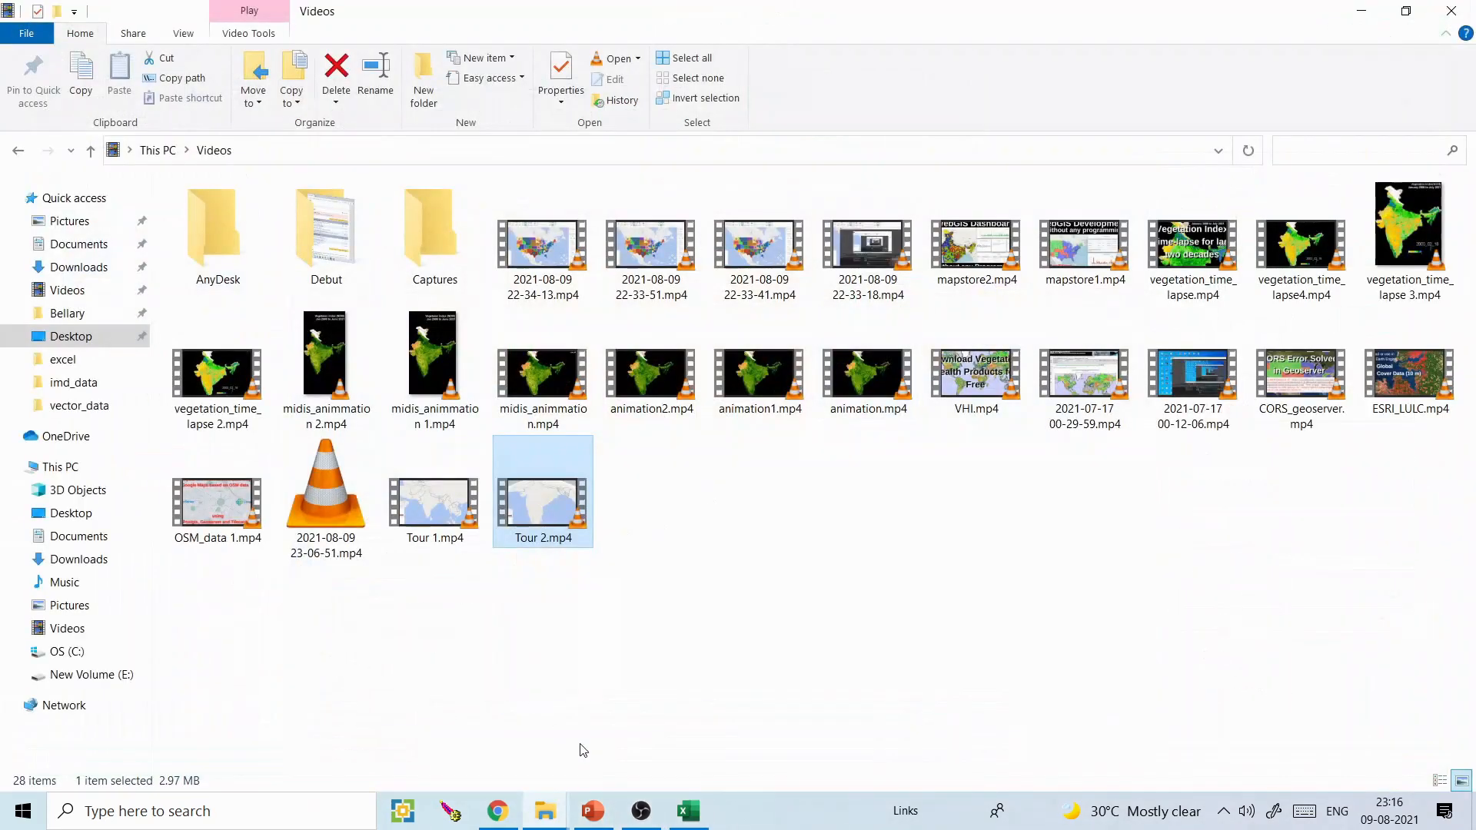
mouse_move(558, 809)
click(528, 769)
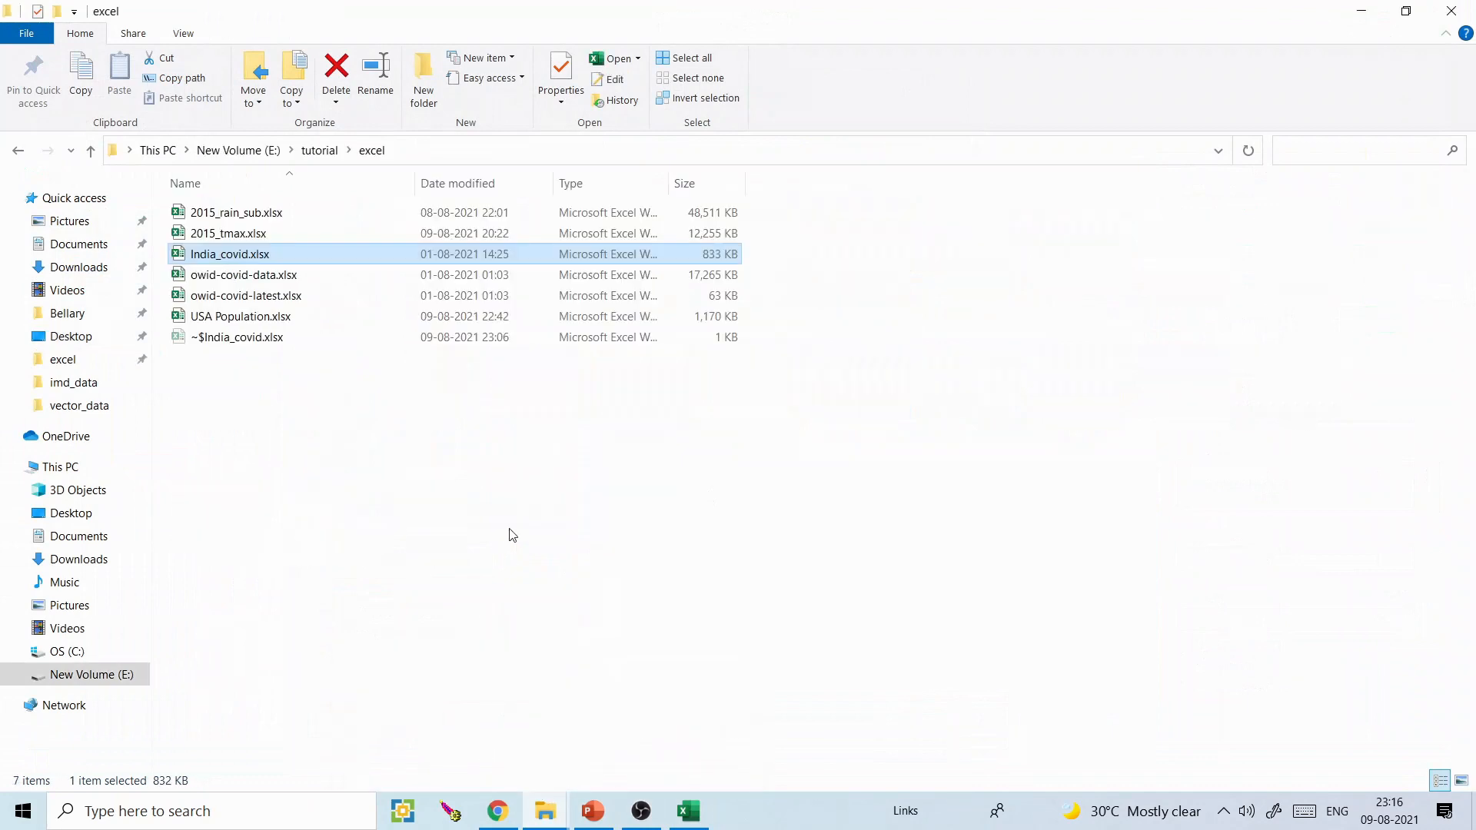
click(461, 484)
double_click(277, 297)
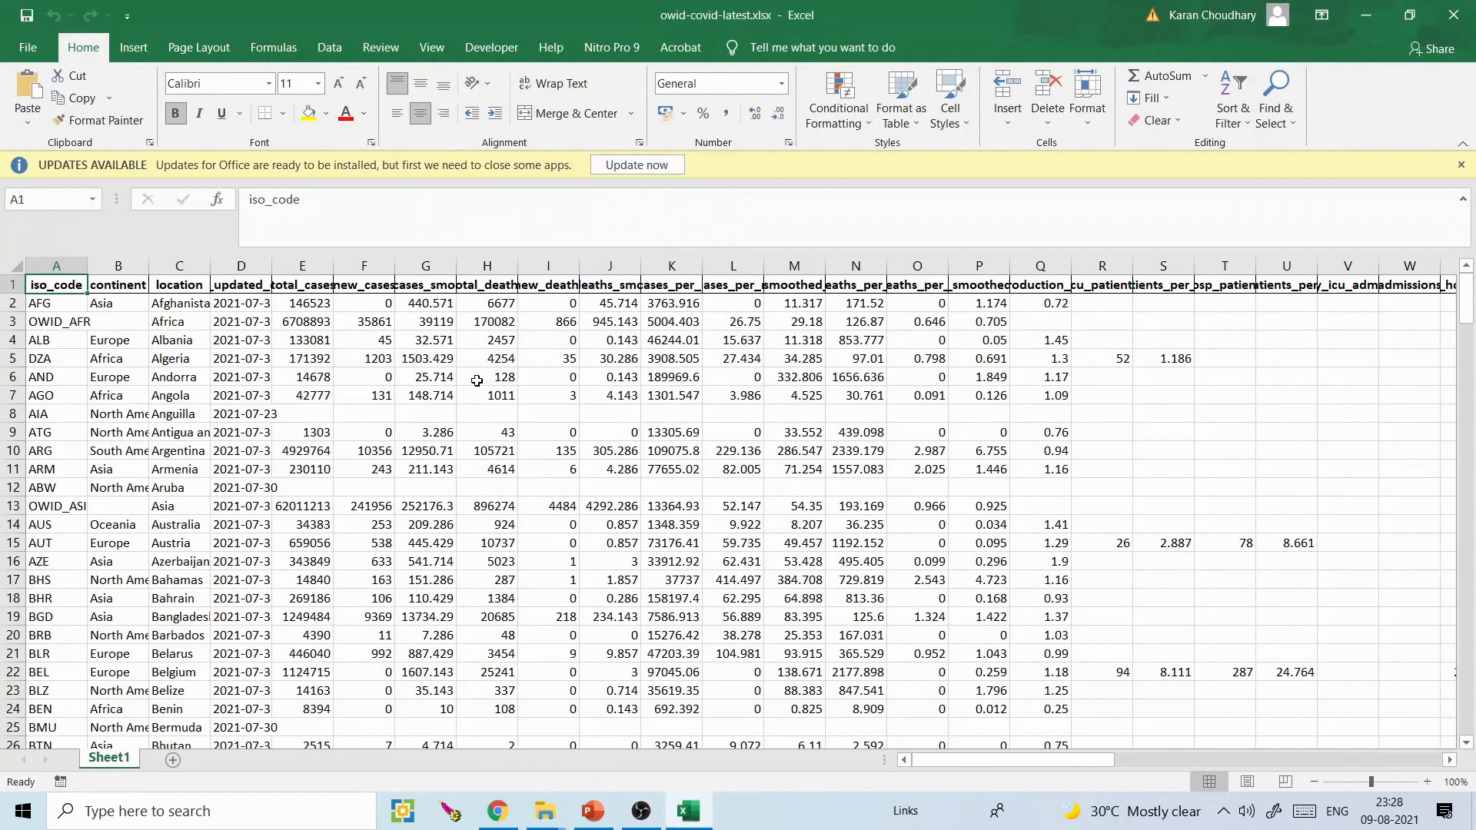
- Widen the total_cases column, launch 3D Maps on the worldwide COVID data and close its field list after reviewing the fields
drag(333, 269, 343, 269)
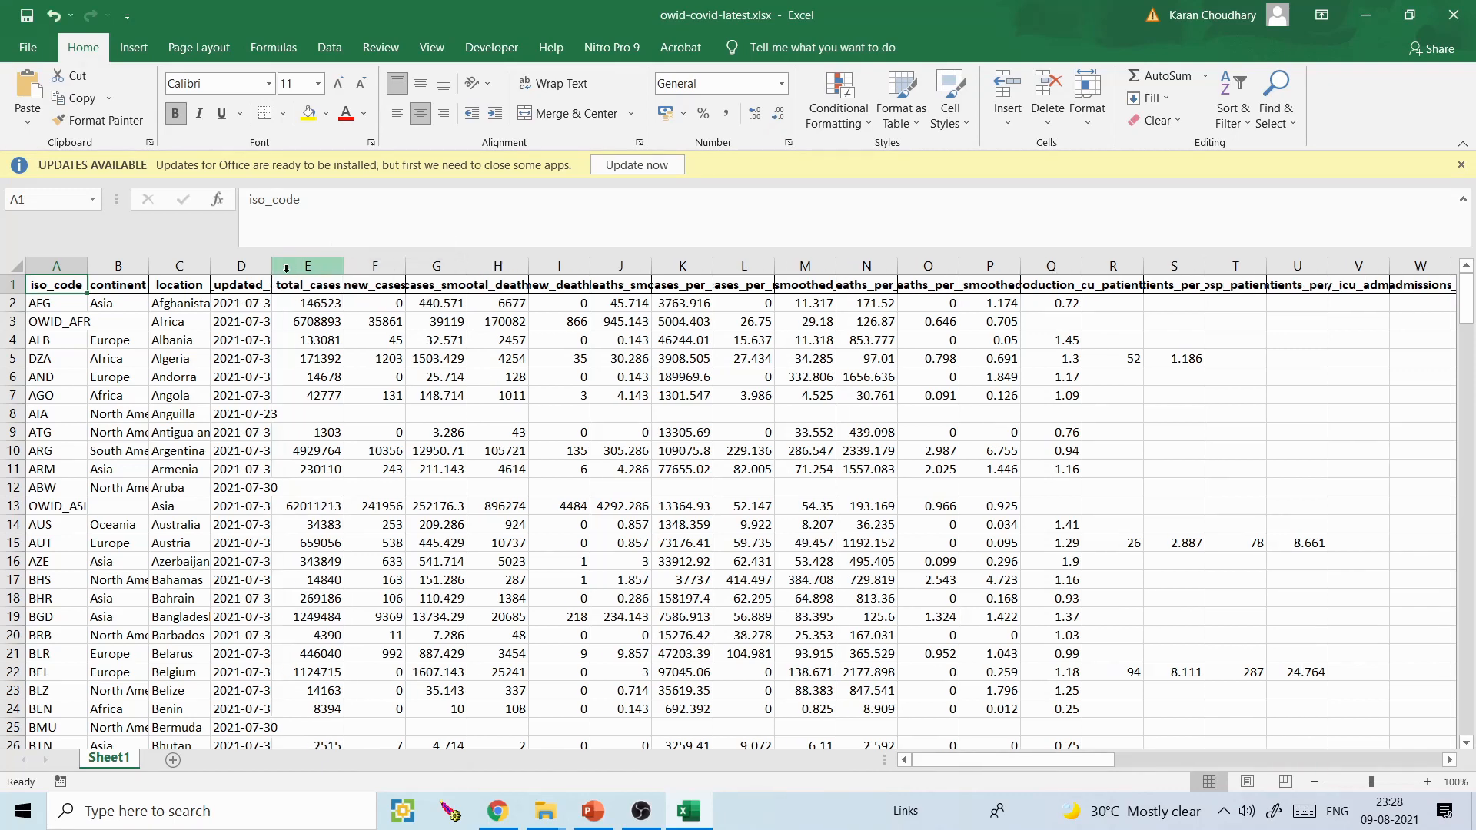
click(134, 48)
click(772, 96)
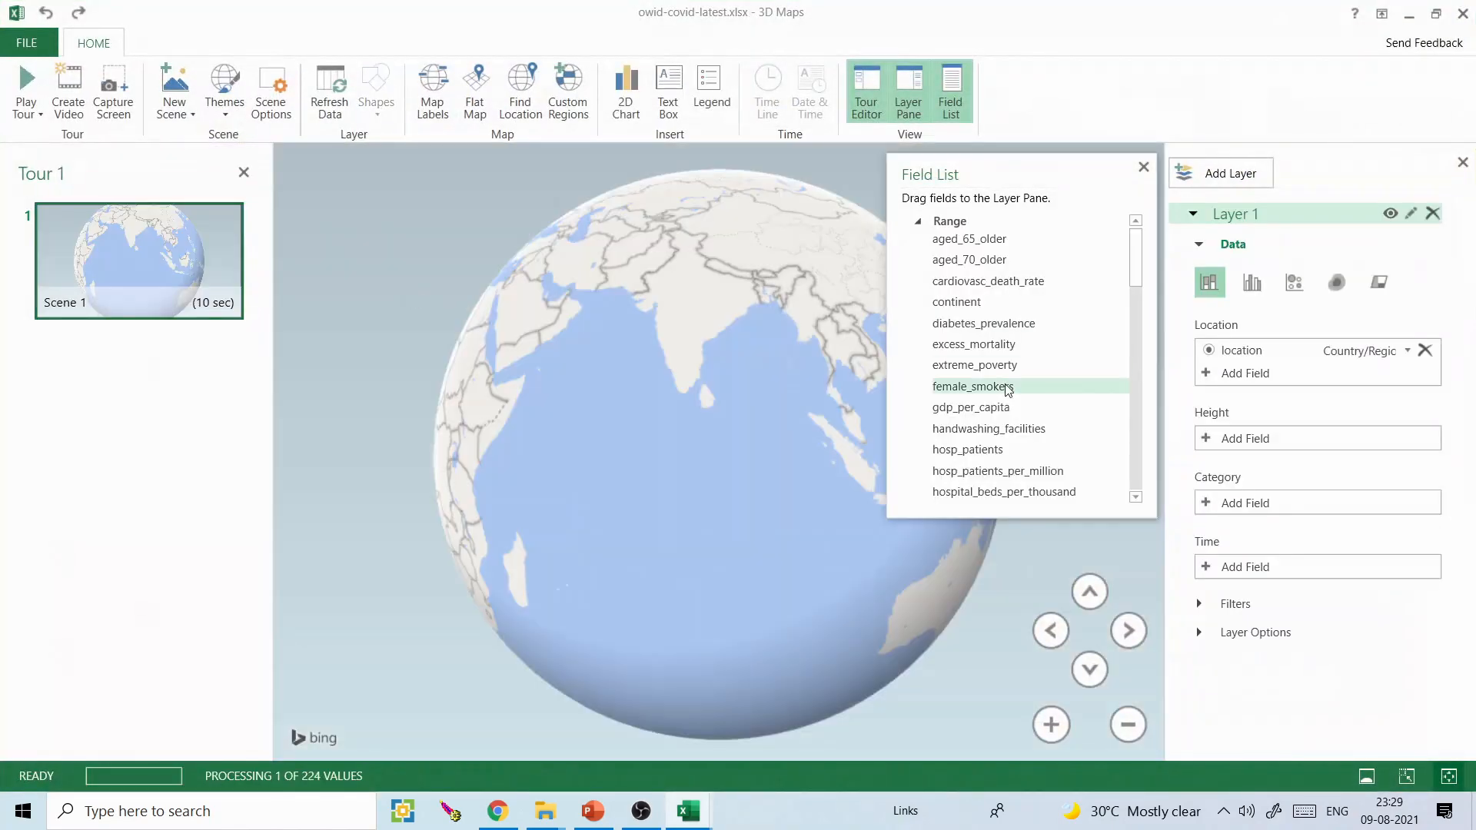
drag(1136, 254, 1136, 457)
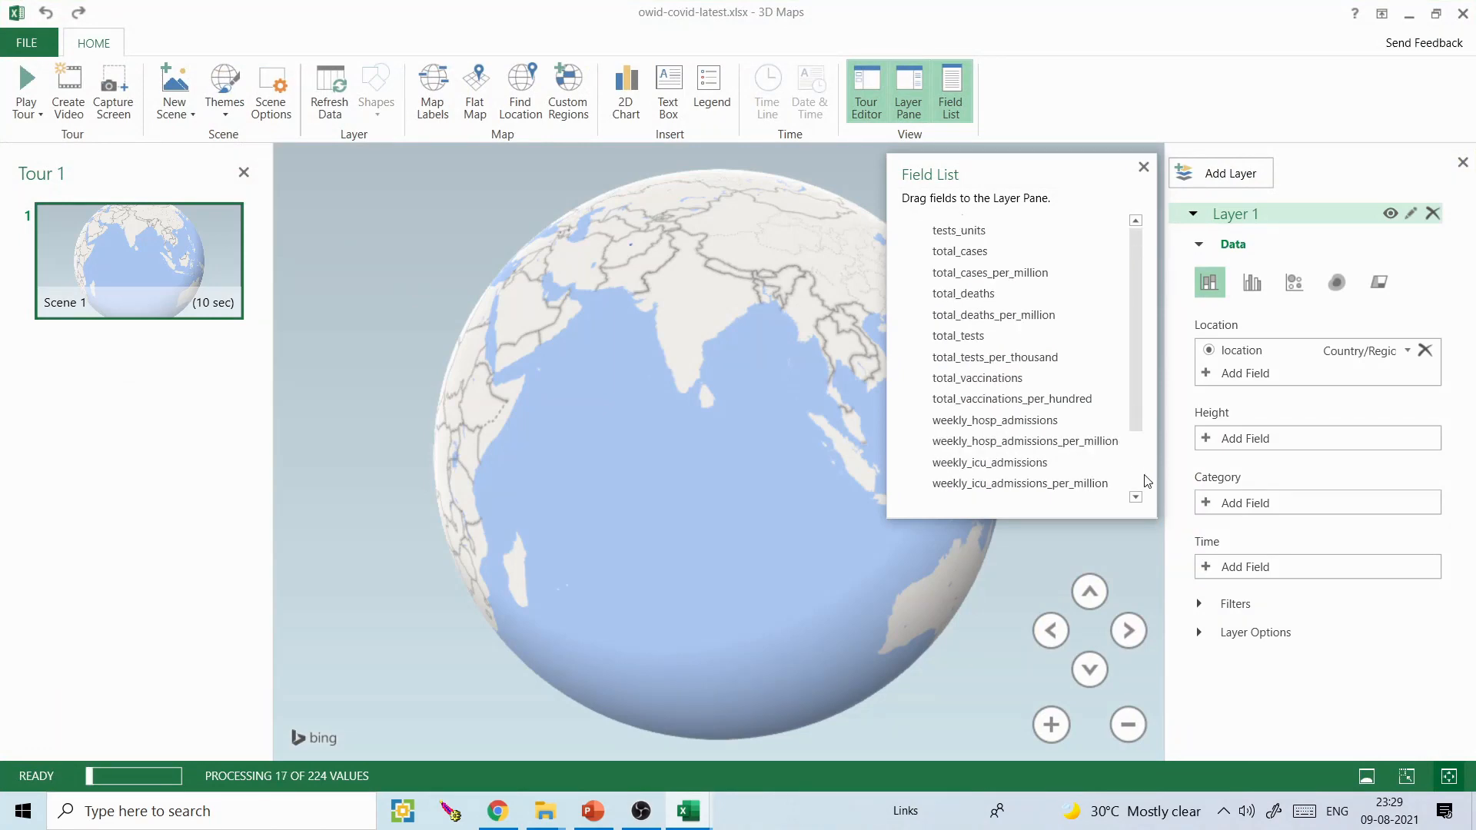
click(1141, 167)
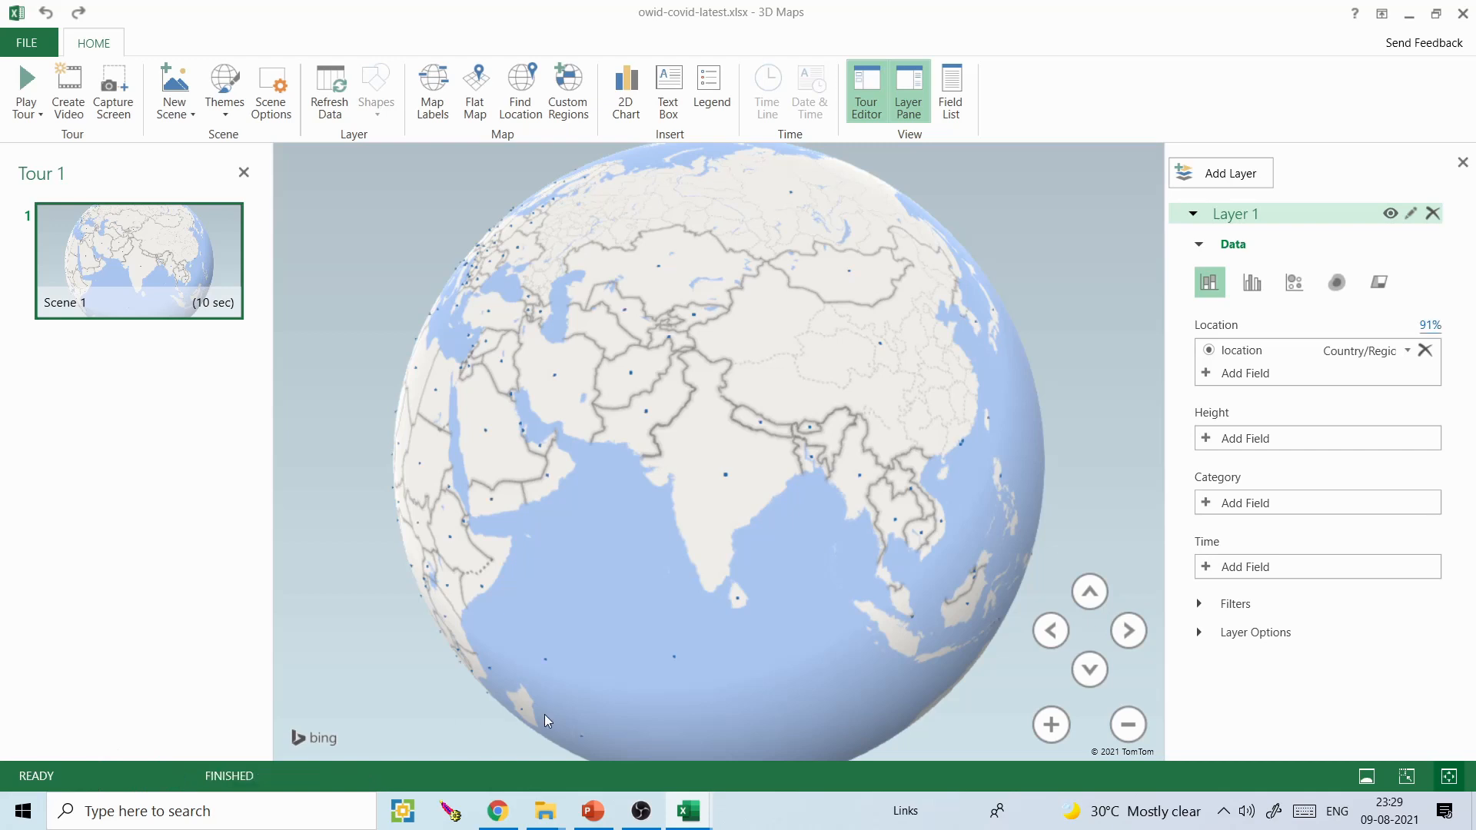
- Map the location field as Country/Region and display Layer 1 as a region visualization on a flat map
click(1410, 351)
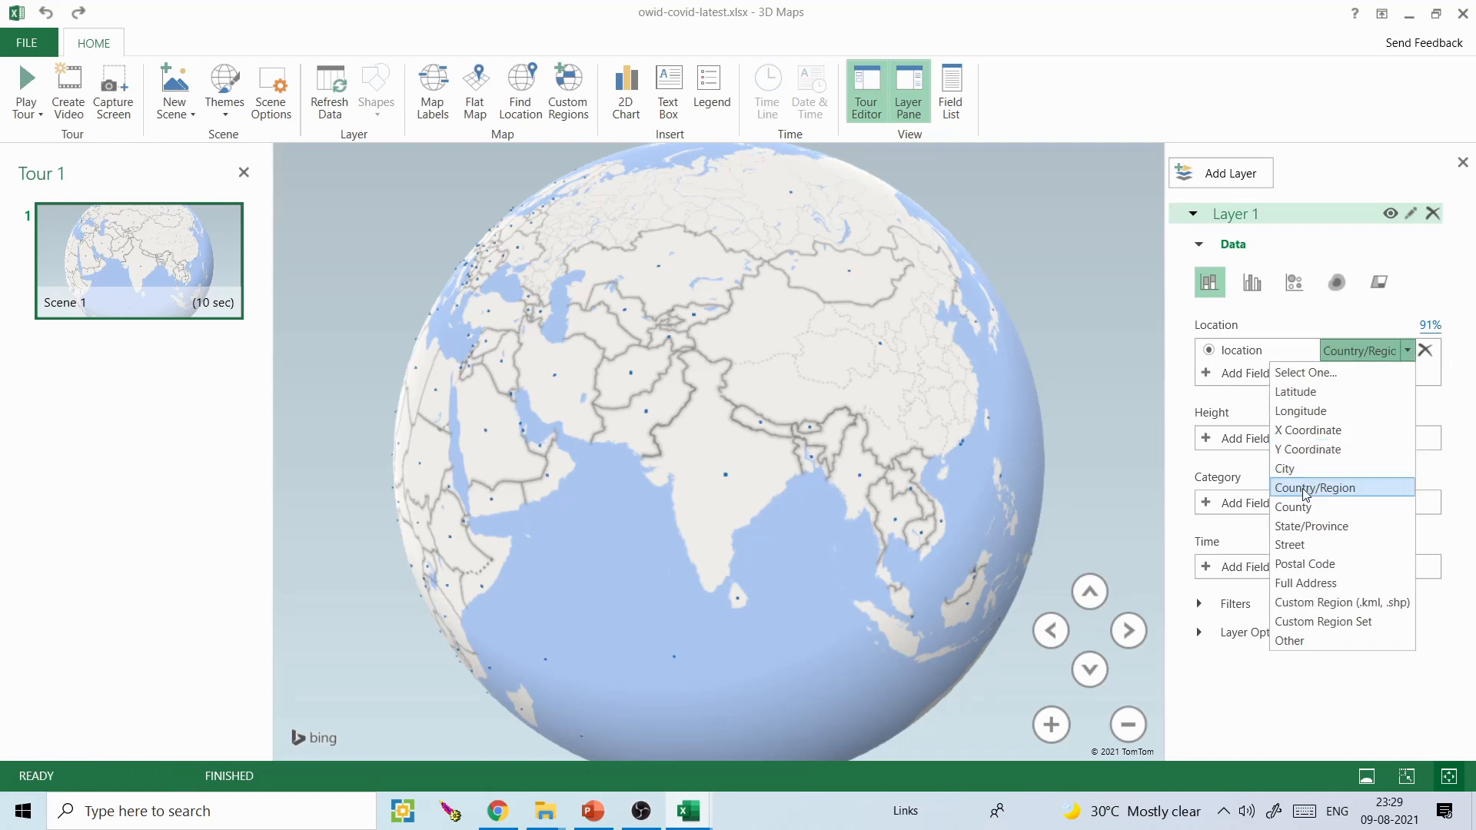
click(1306, 489)
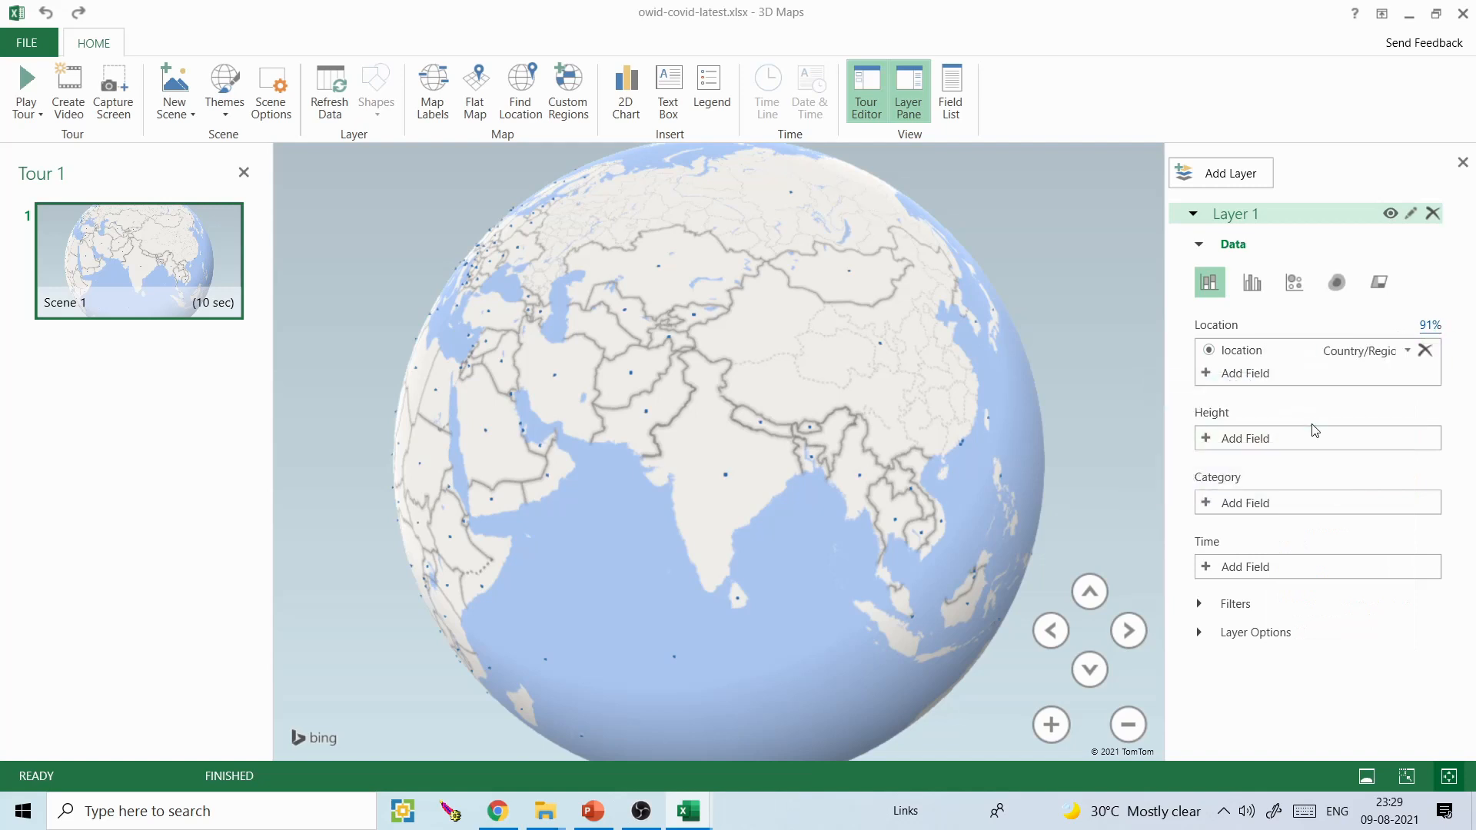
click(1384, 282)
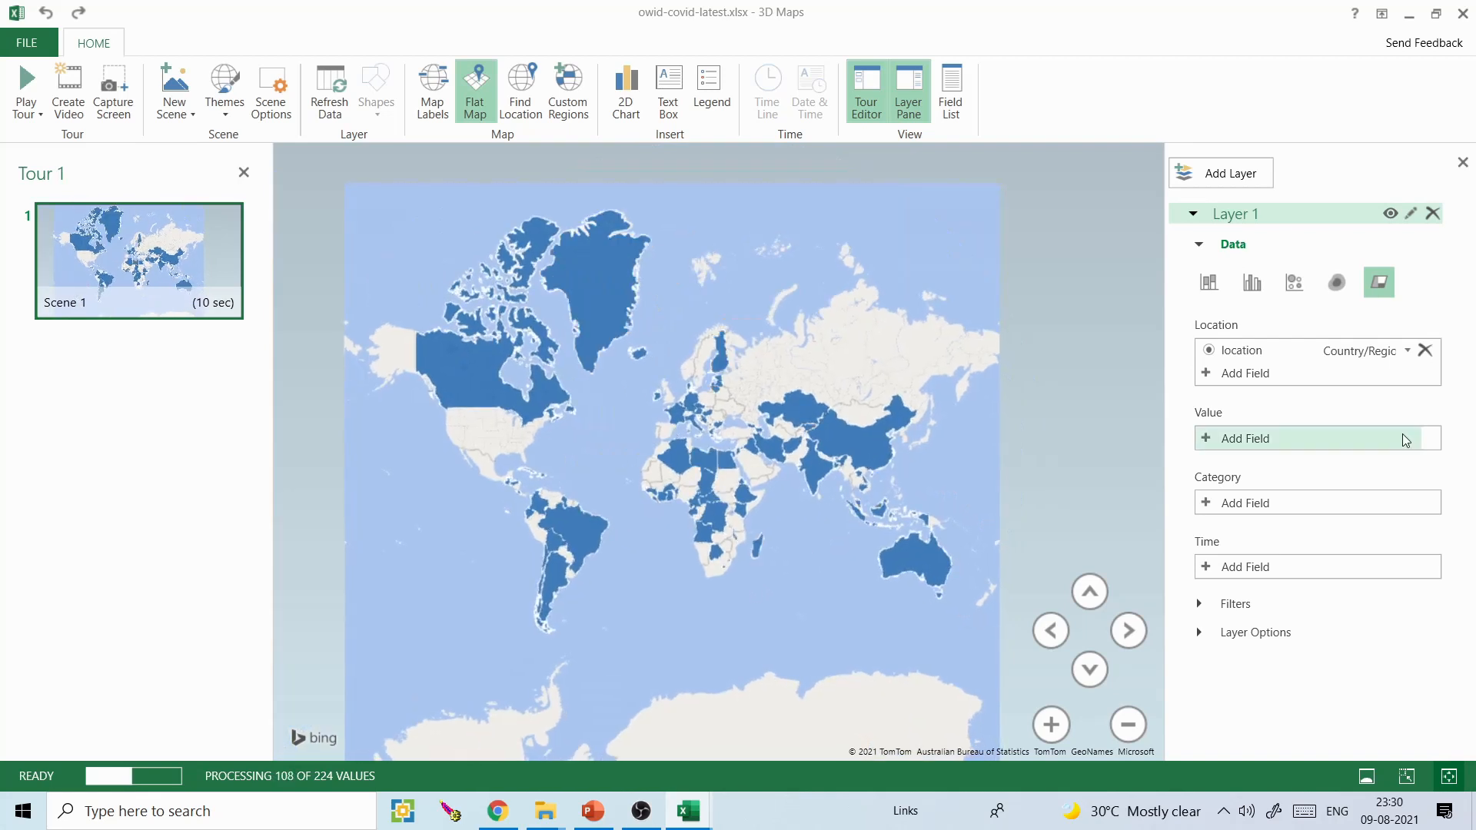
- Add the location field as Layer 1's category so each country gets its own colour
click(1208, 505)
scroll(1408, 562, down, 1)
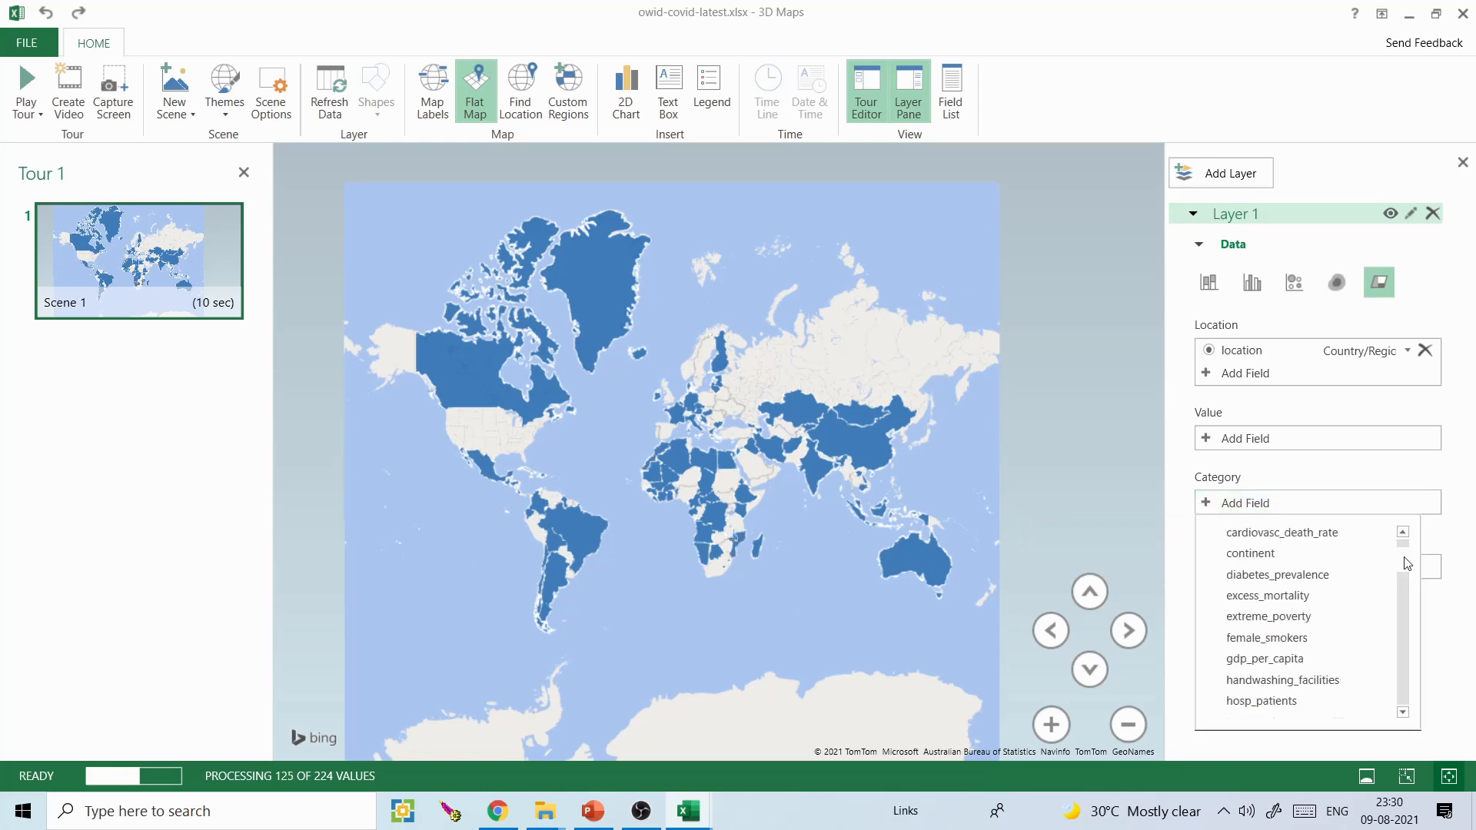
scroll(1407, 586, down, 2)
scroll(1407, 592, down, 3)
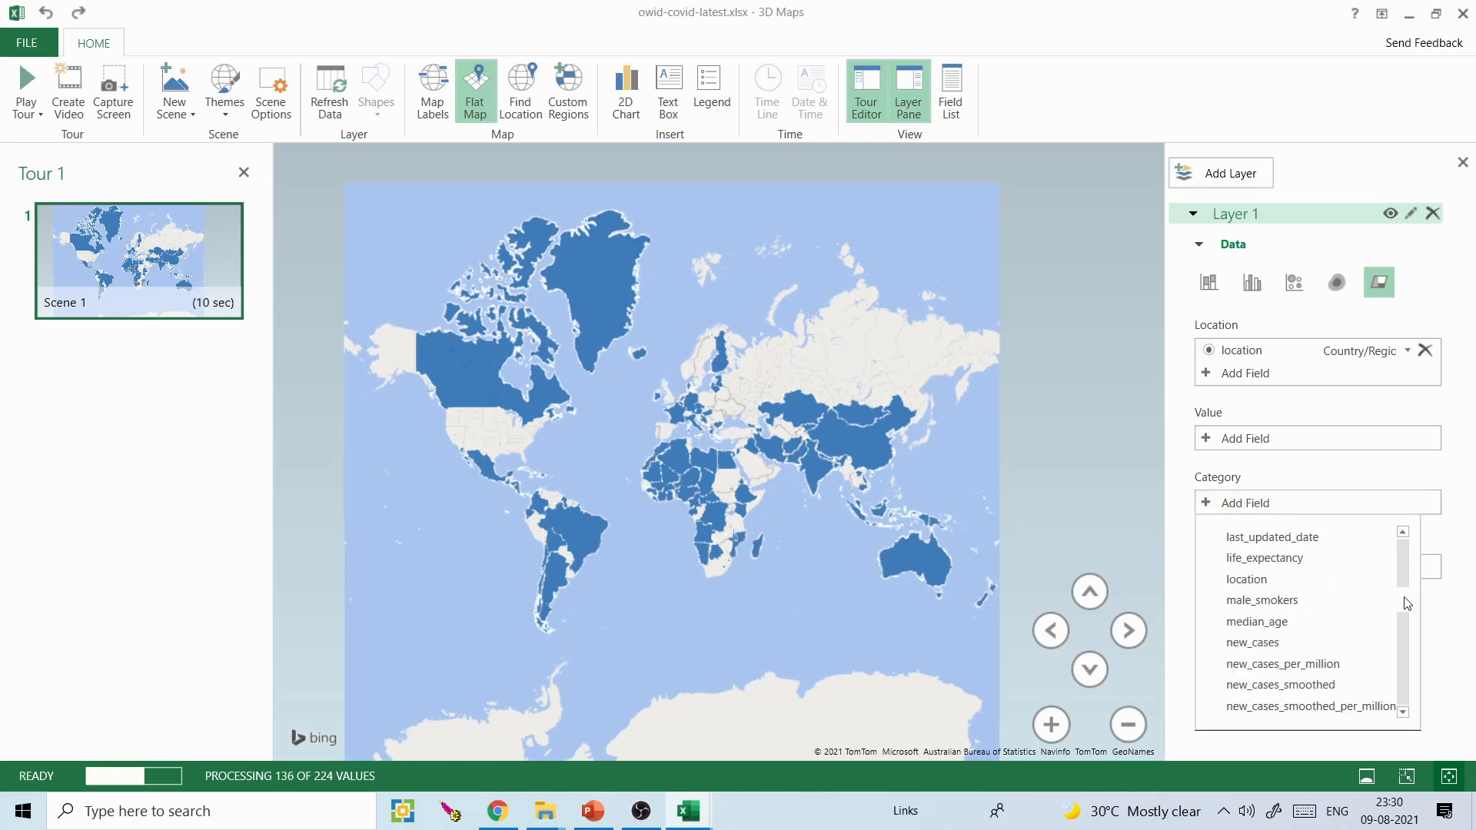
click(1300, 582)
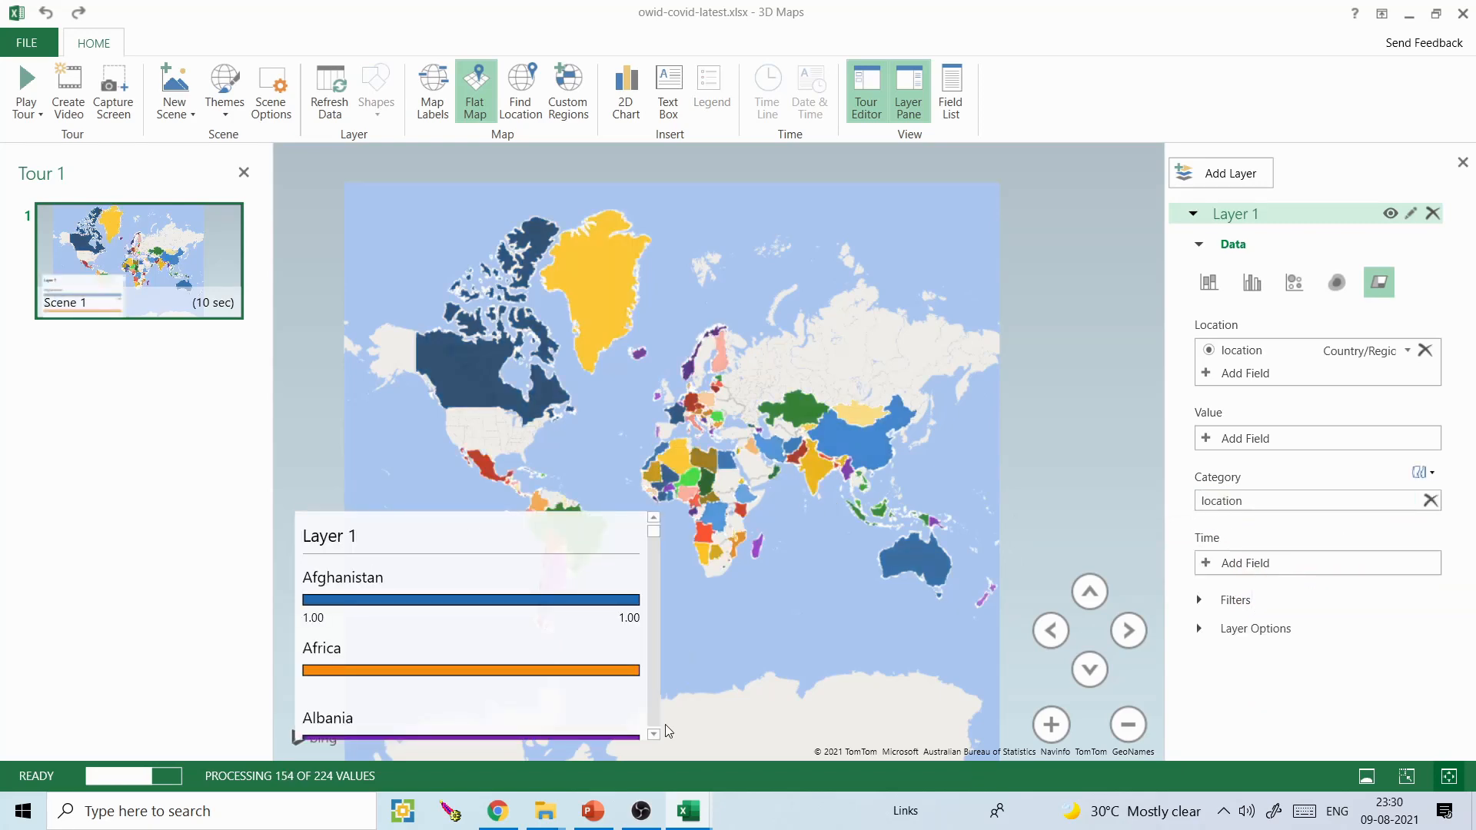
- Close the tour editor and delete the Layer 1 legend from the world map
click(243, 171)
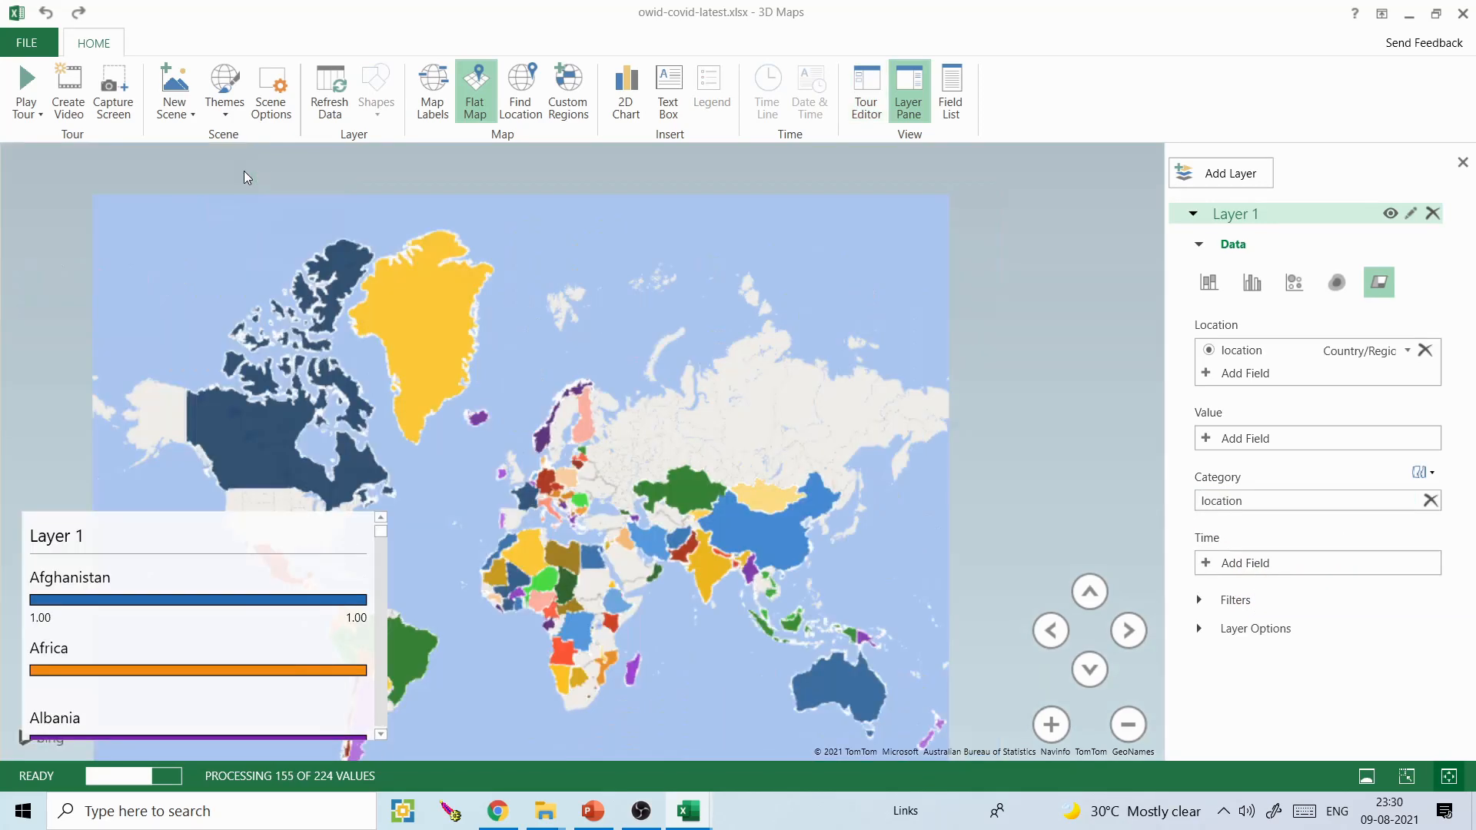
click(298, 555)
drag(298, 551, 266, 535)
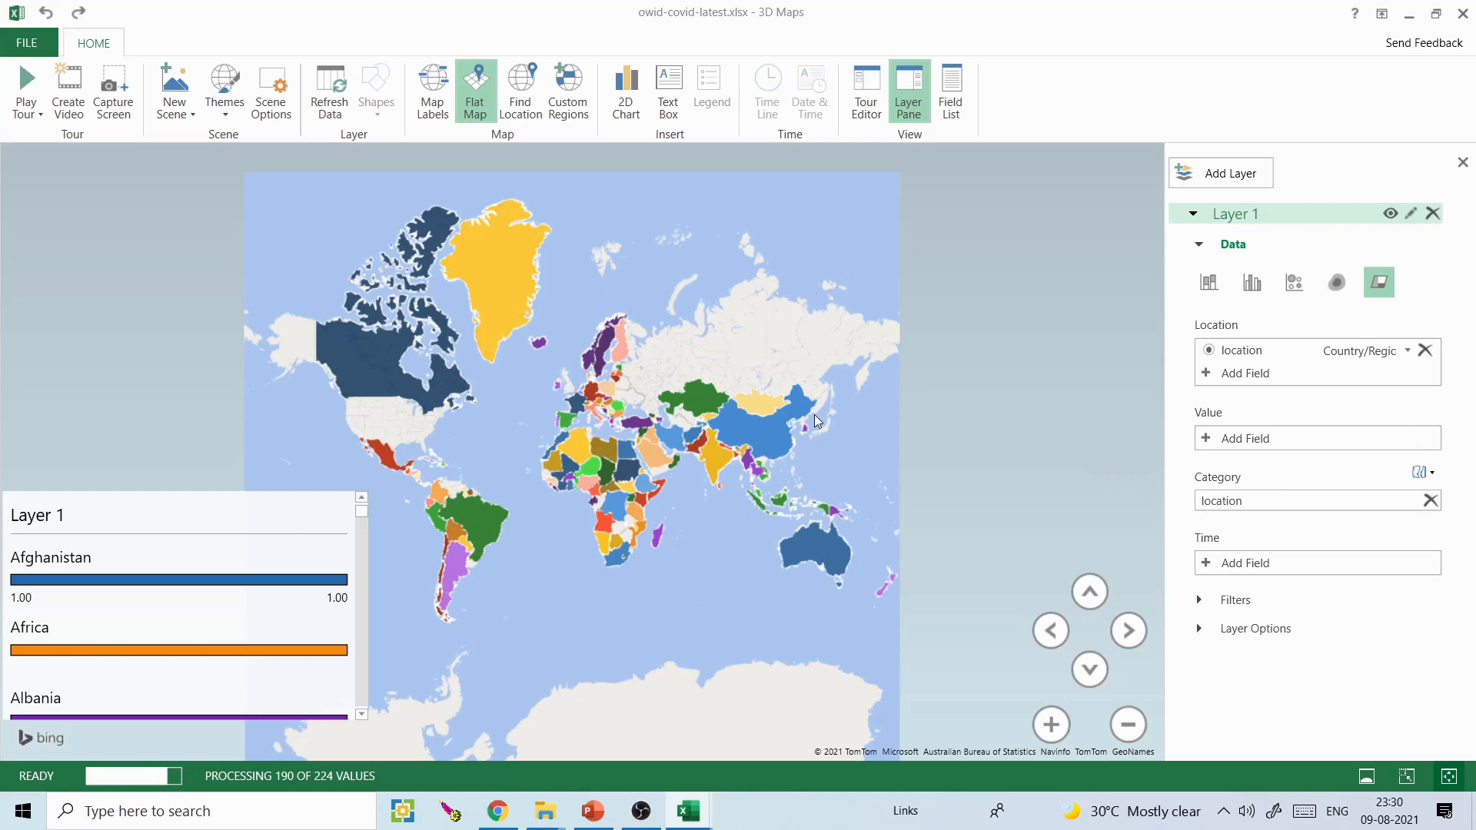
click(1063, 717)
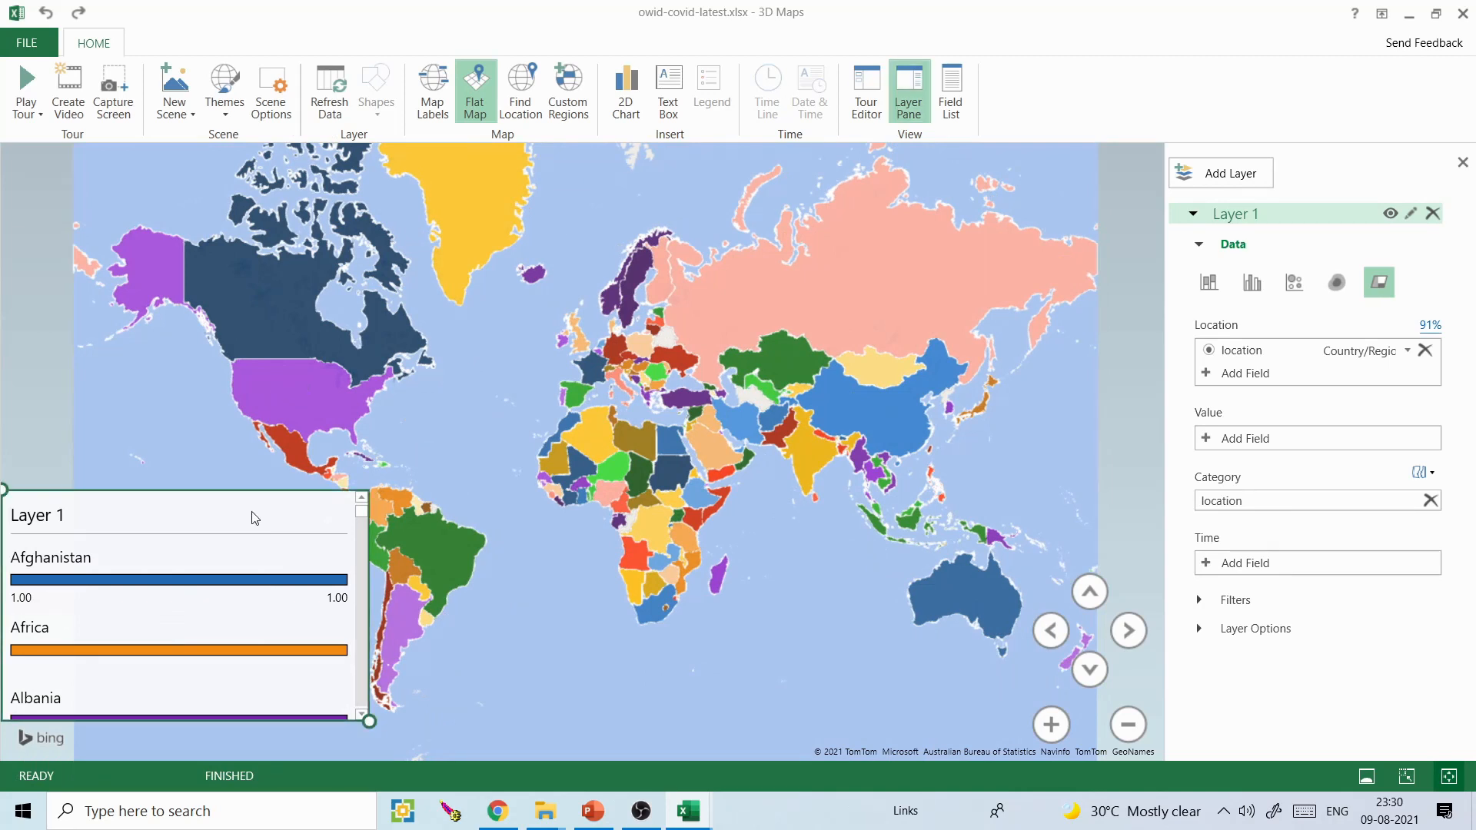
key(Delete)
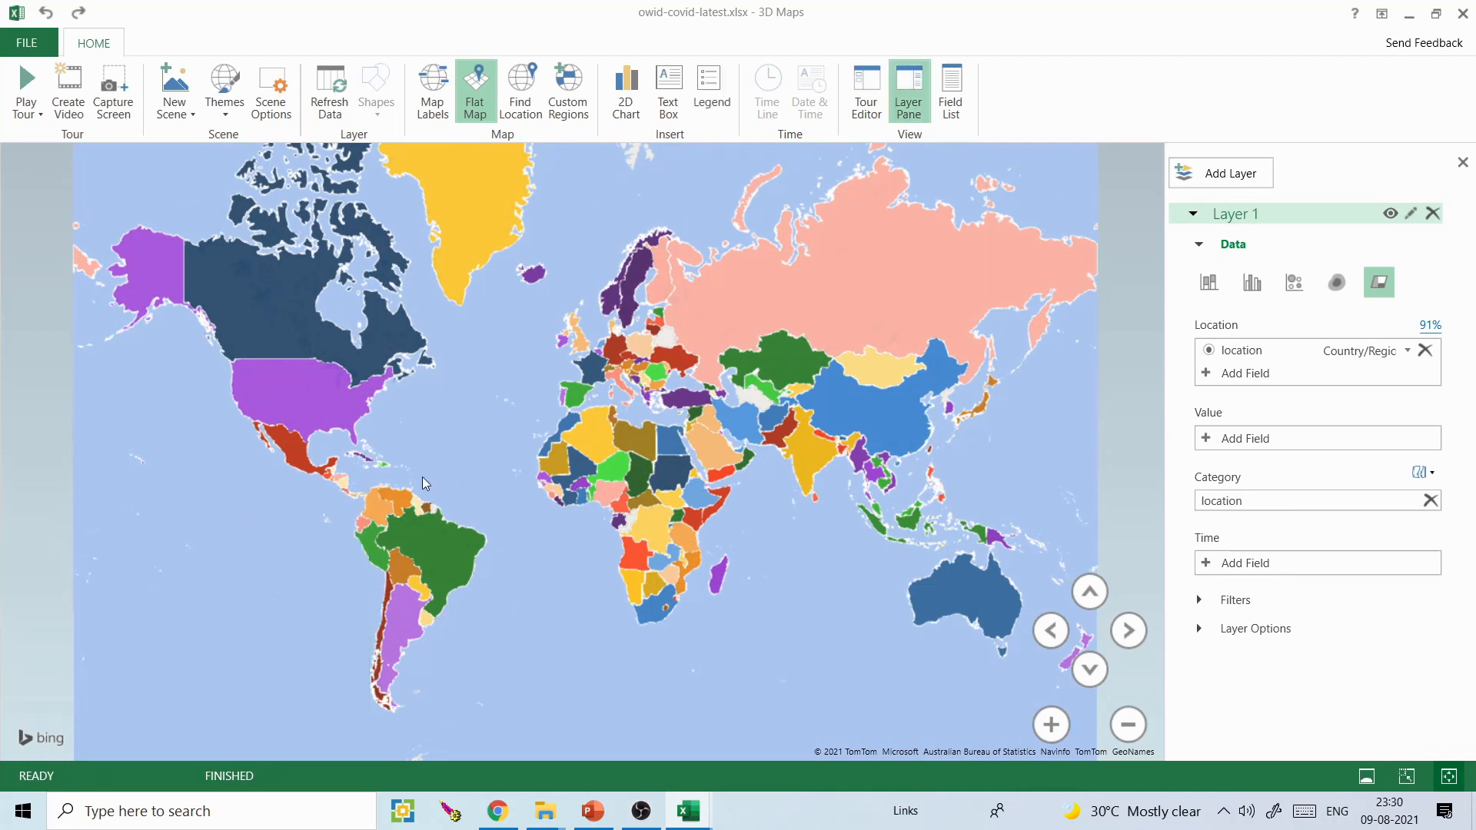
- Capture the multicoloured world map, switch to Presentation1.pptx in PowerPoint and paste it on a new slide after slide 1
drag(442, 444, 392, 451)
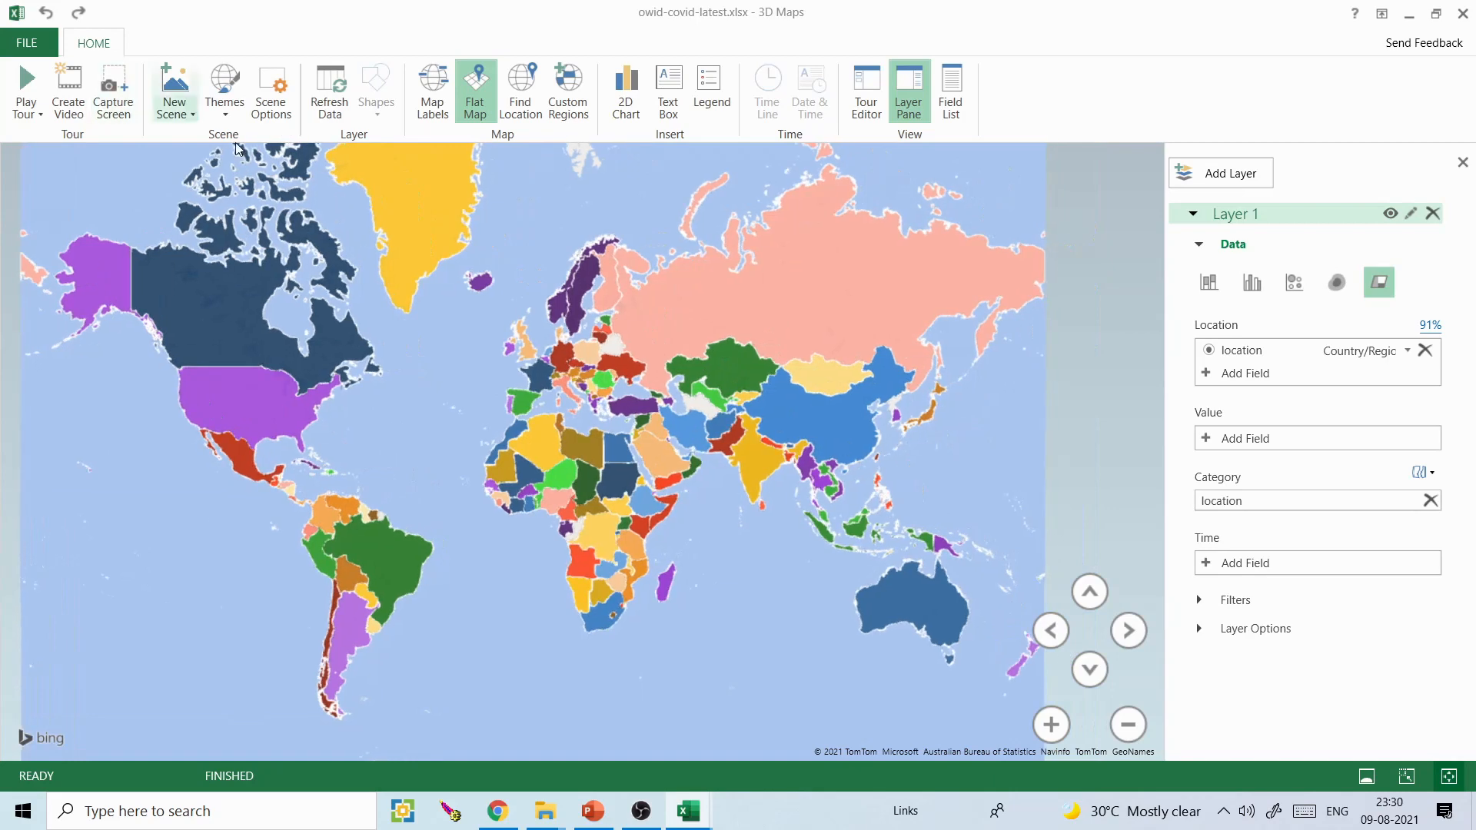
drag(339, 297, 326, 330)
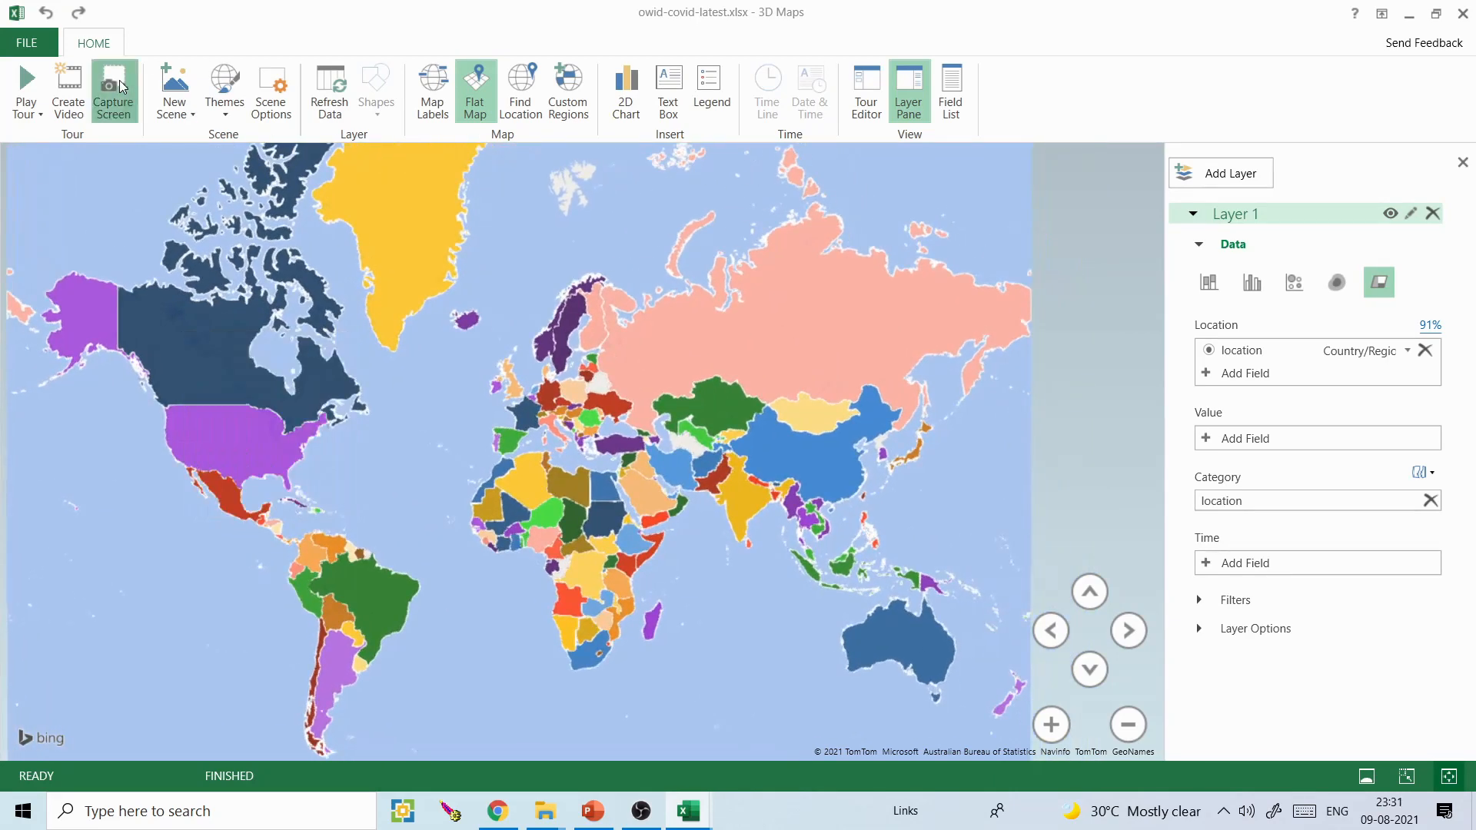
click(592, 809)
click(152, 276)
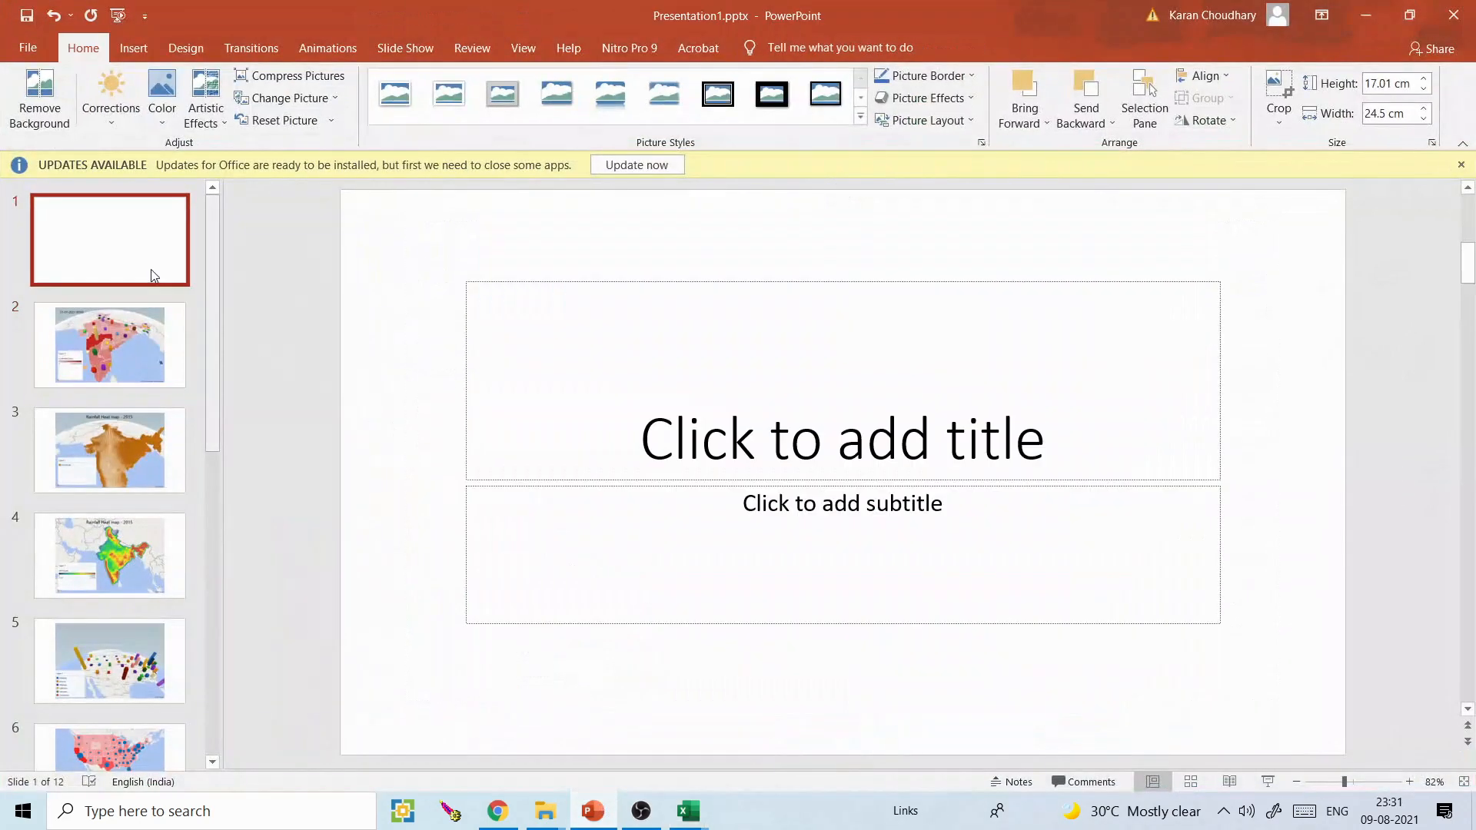
key(ctrl+m)
key(ctrl+v)
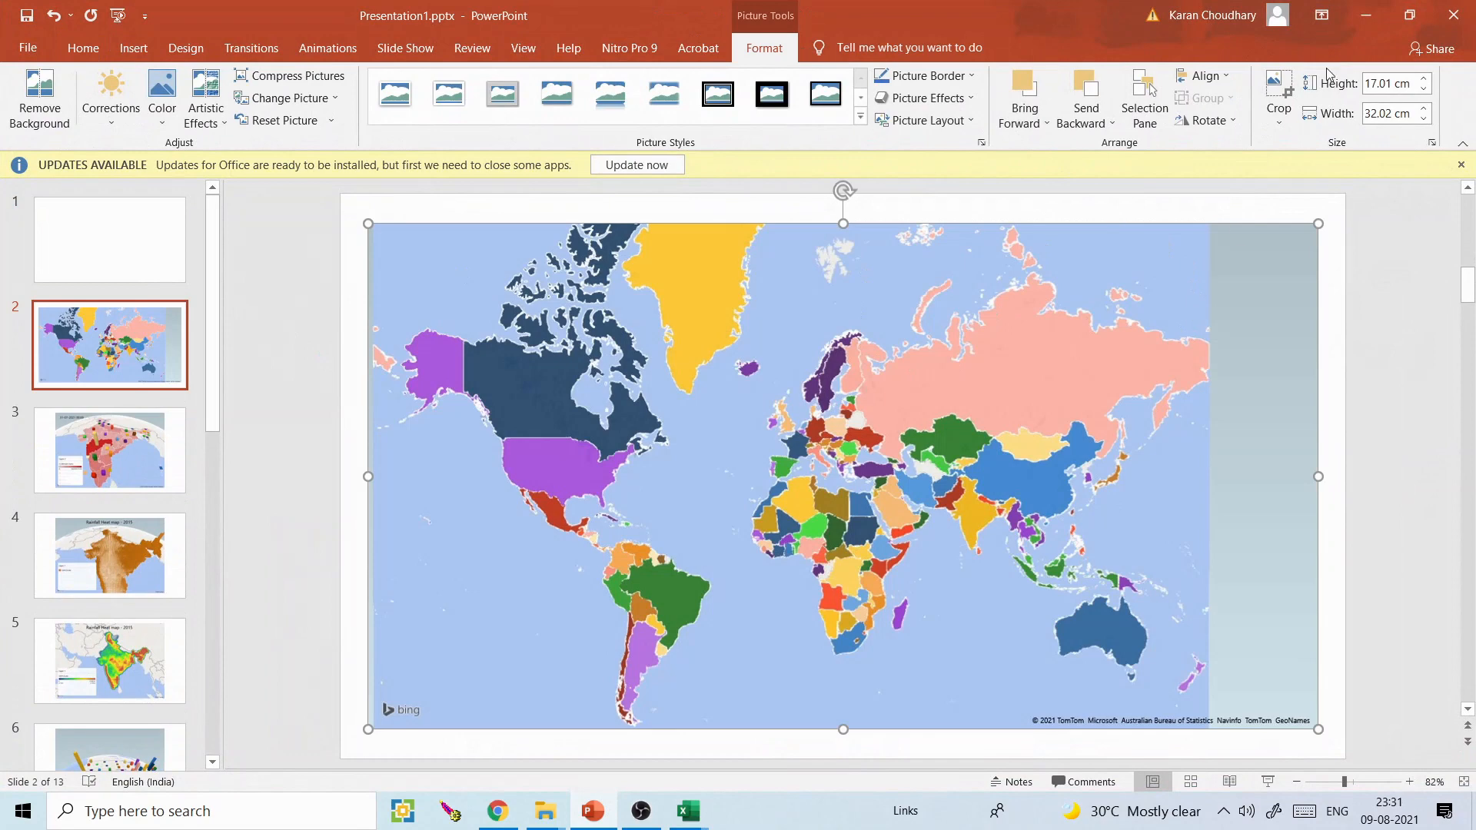
- Return to the 3D Maps window and replace Layer 1's location category with total_cases as the value
click(1368, 26)
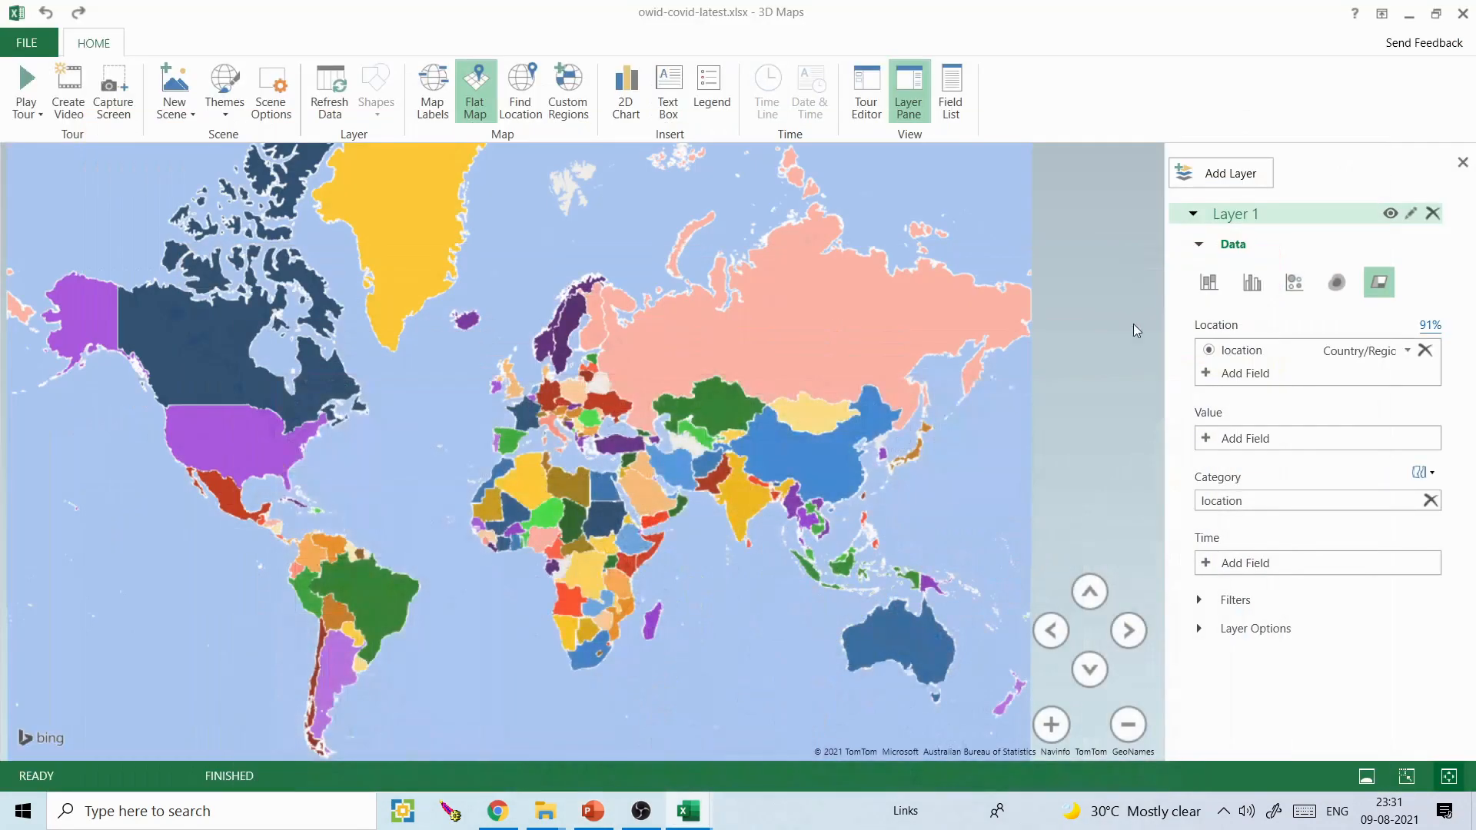
click(1431, 500)
click(1209, 436)
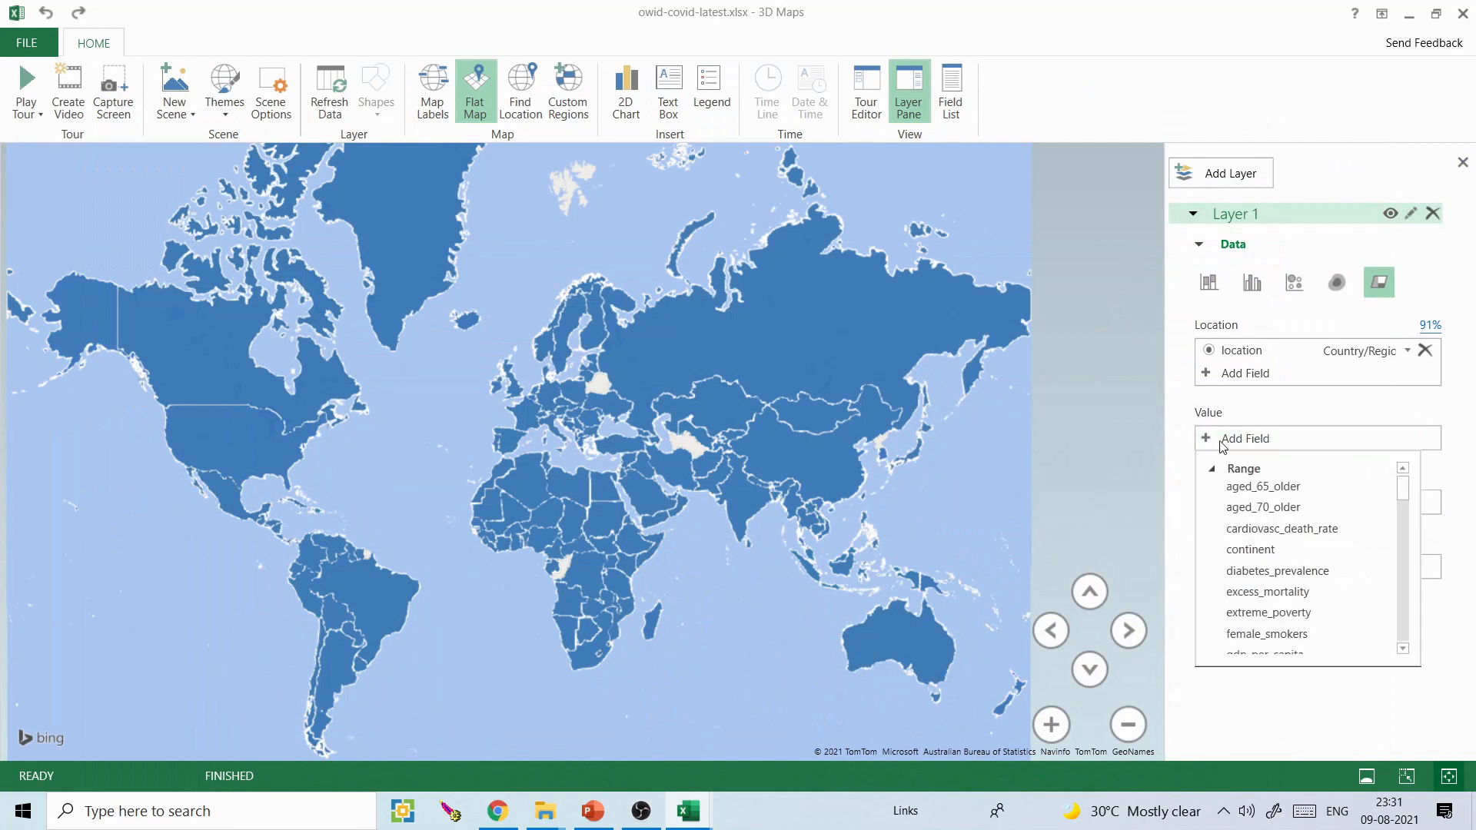
drag(1410, 492, 1404, 610)
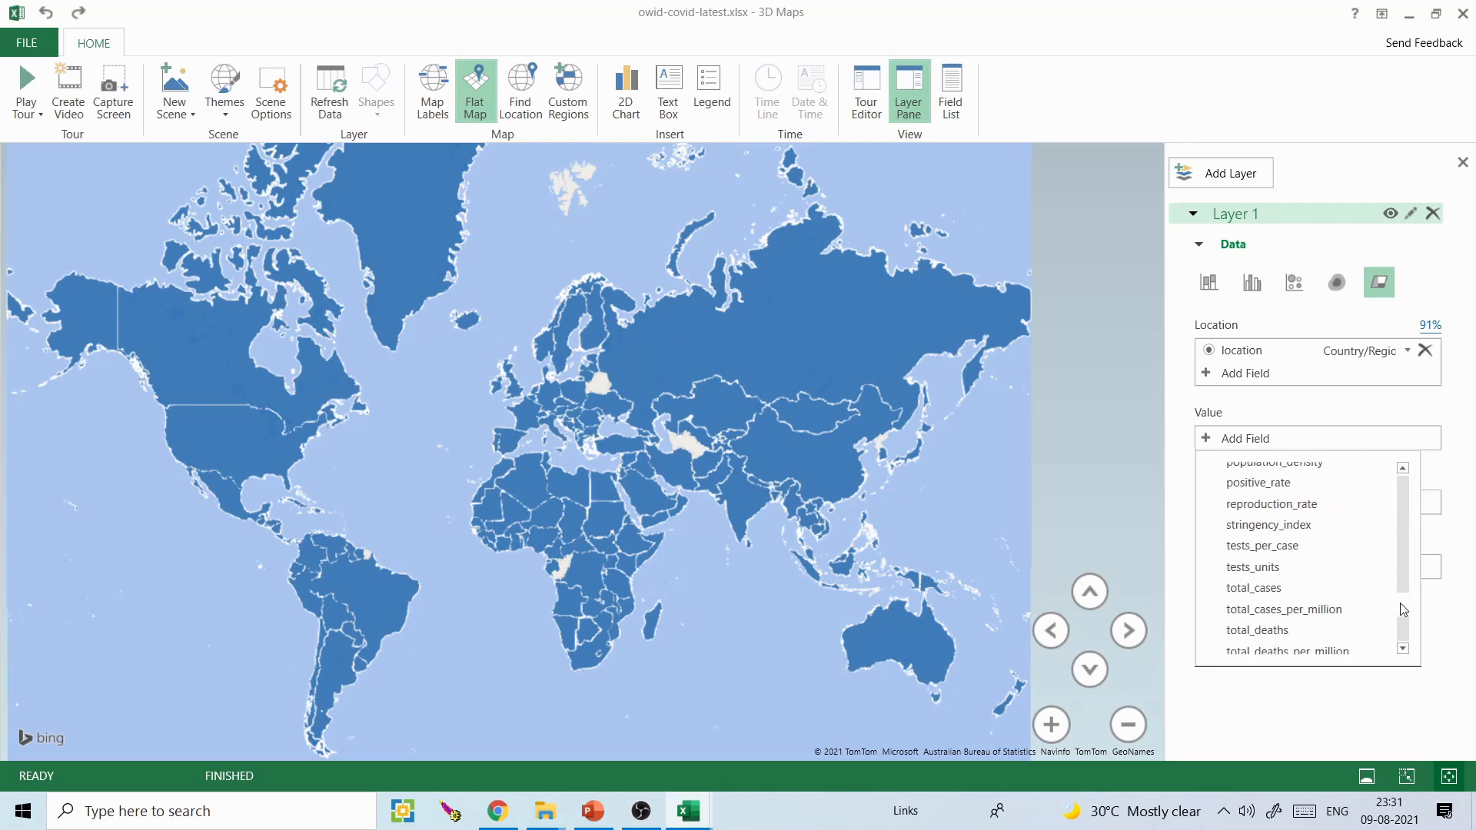
click(1267, 588)
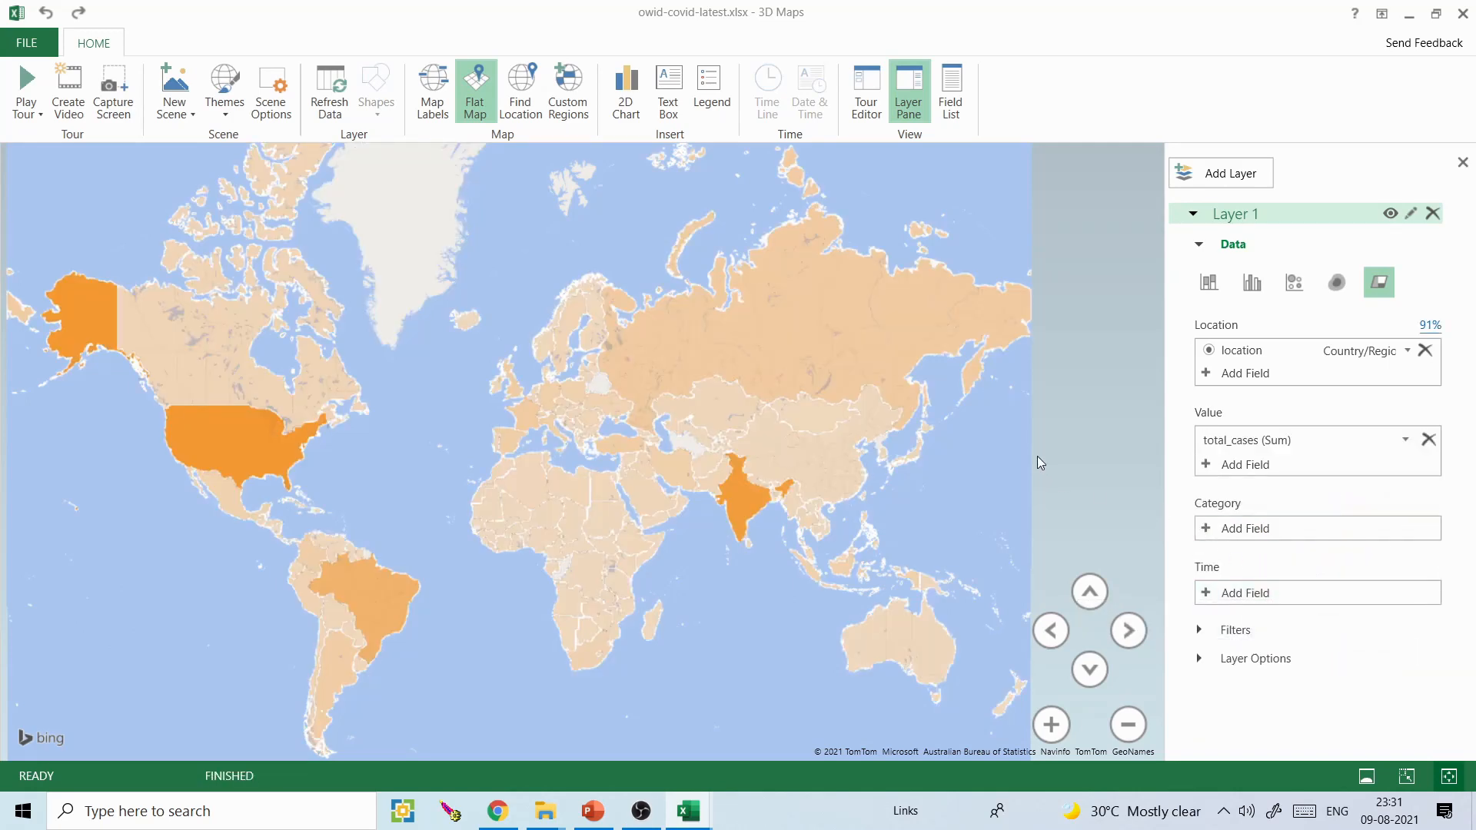
- Set Layer 1's total_cases colour to red and its color scale to 11%
click(1201, 659)
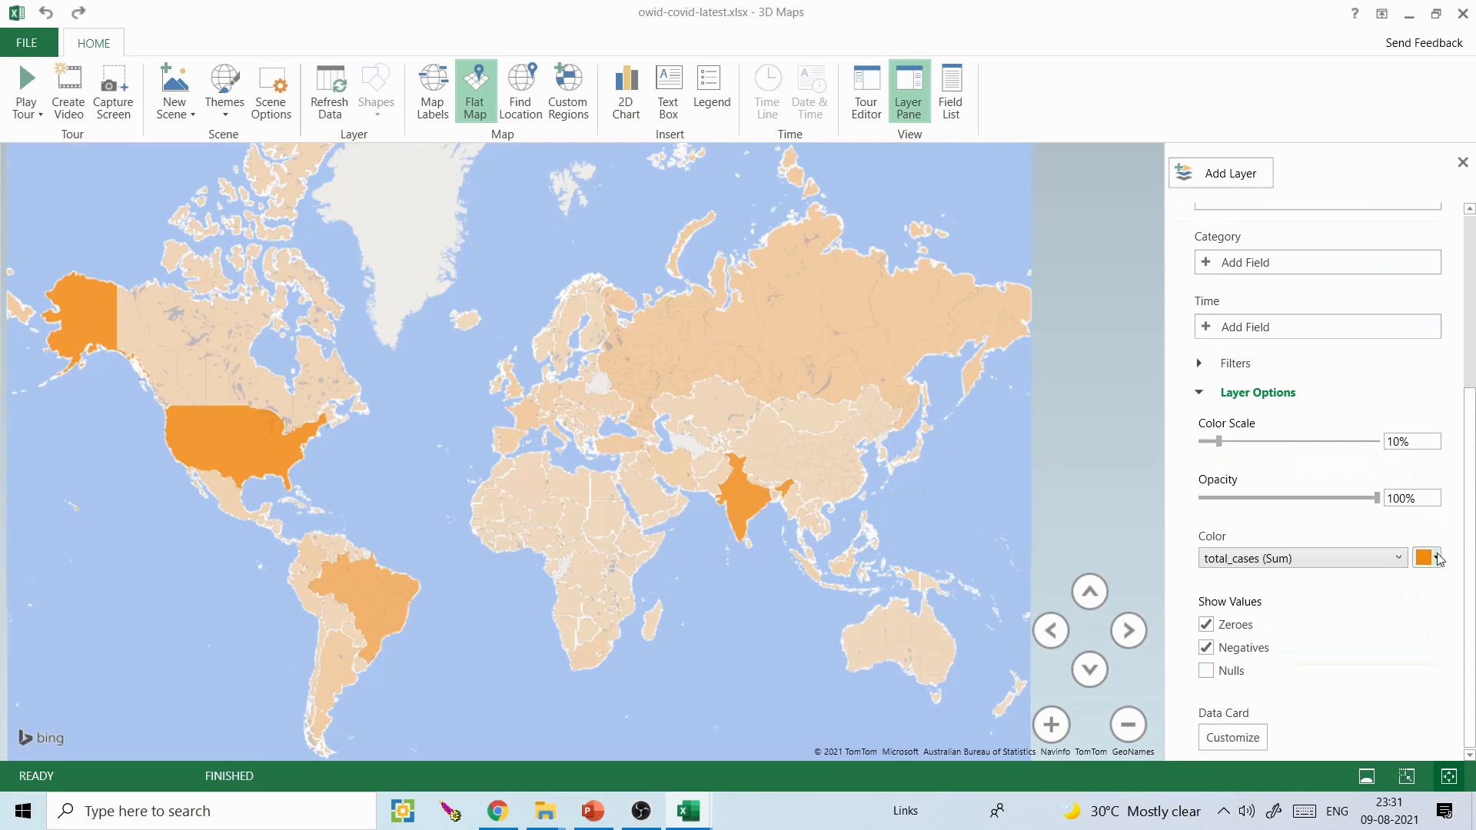
click(1430, 558)
click(1324, 578)
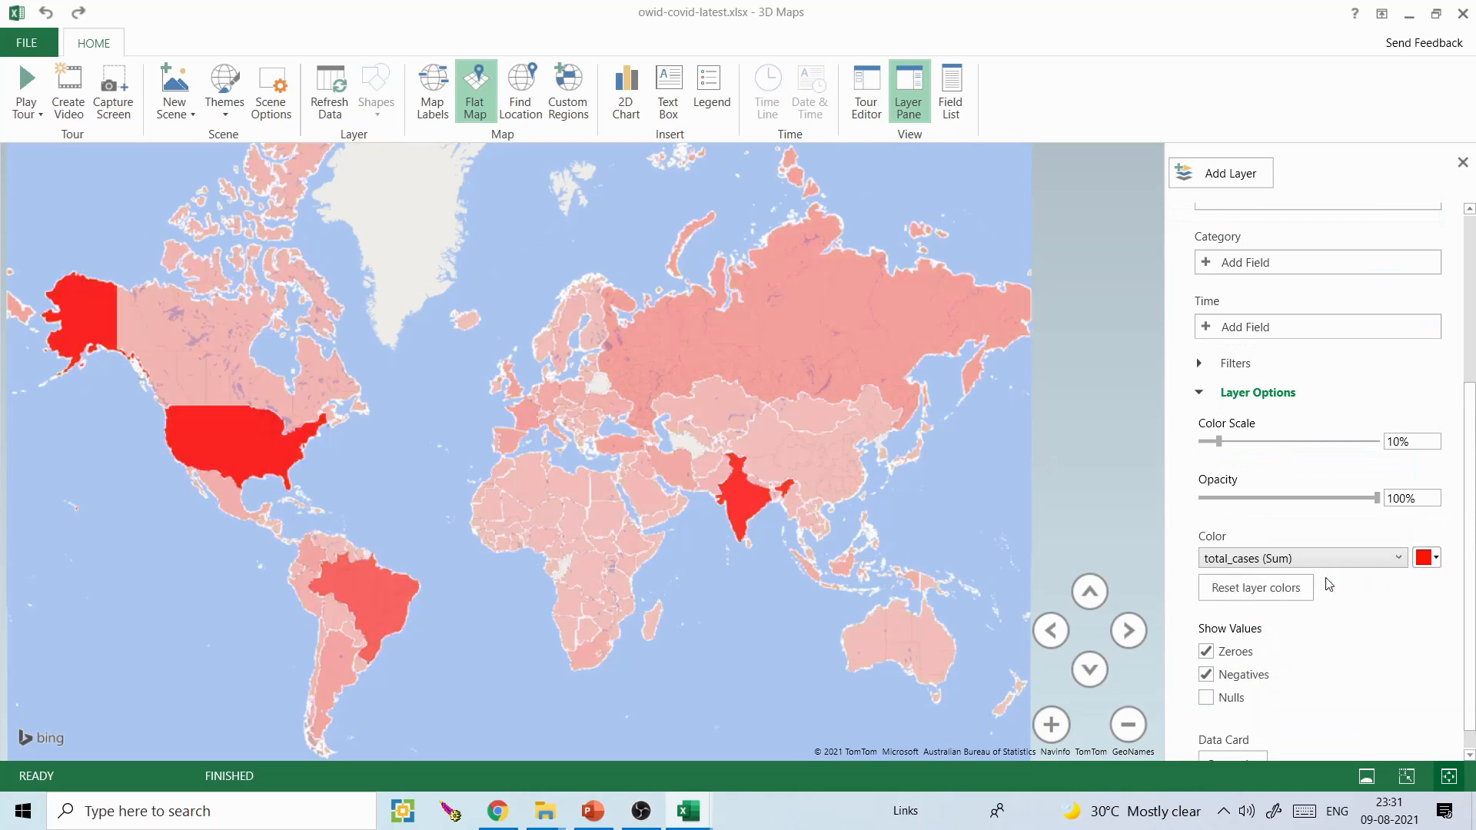
mouse_move(1218, 442)
mouse_down()
mouse_move(1204, 442)
mouse_move(1219, 442)
mouse_up()
click(1363, 565)
click(1362, 564)
- Change Layer 1 to a bubble visualization and set the bubble size to 268%
scroll(1472, 570, up, 3)
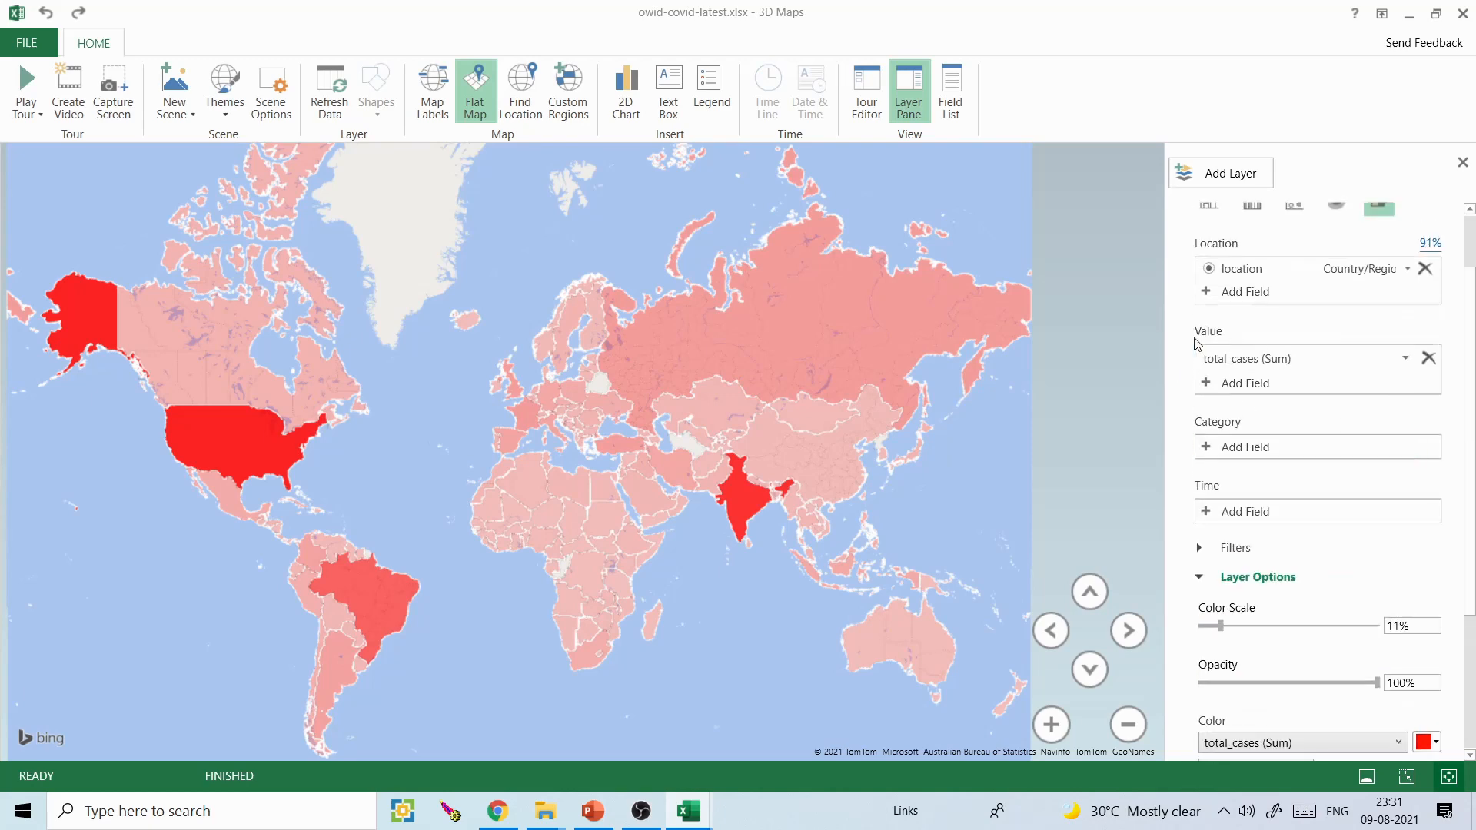
scroll(1475, 407, up, 3)
drag(901, 442, 828, 362)
drag(1475, 358, 1475, 356)
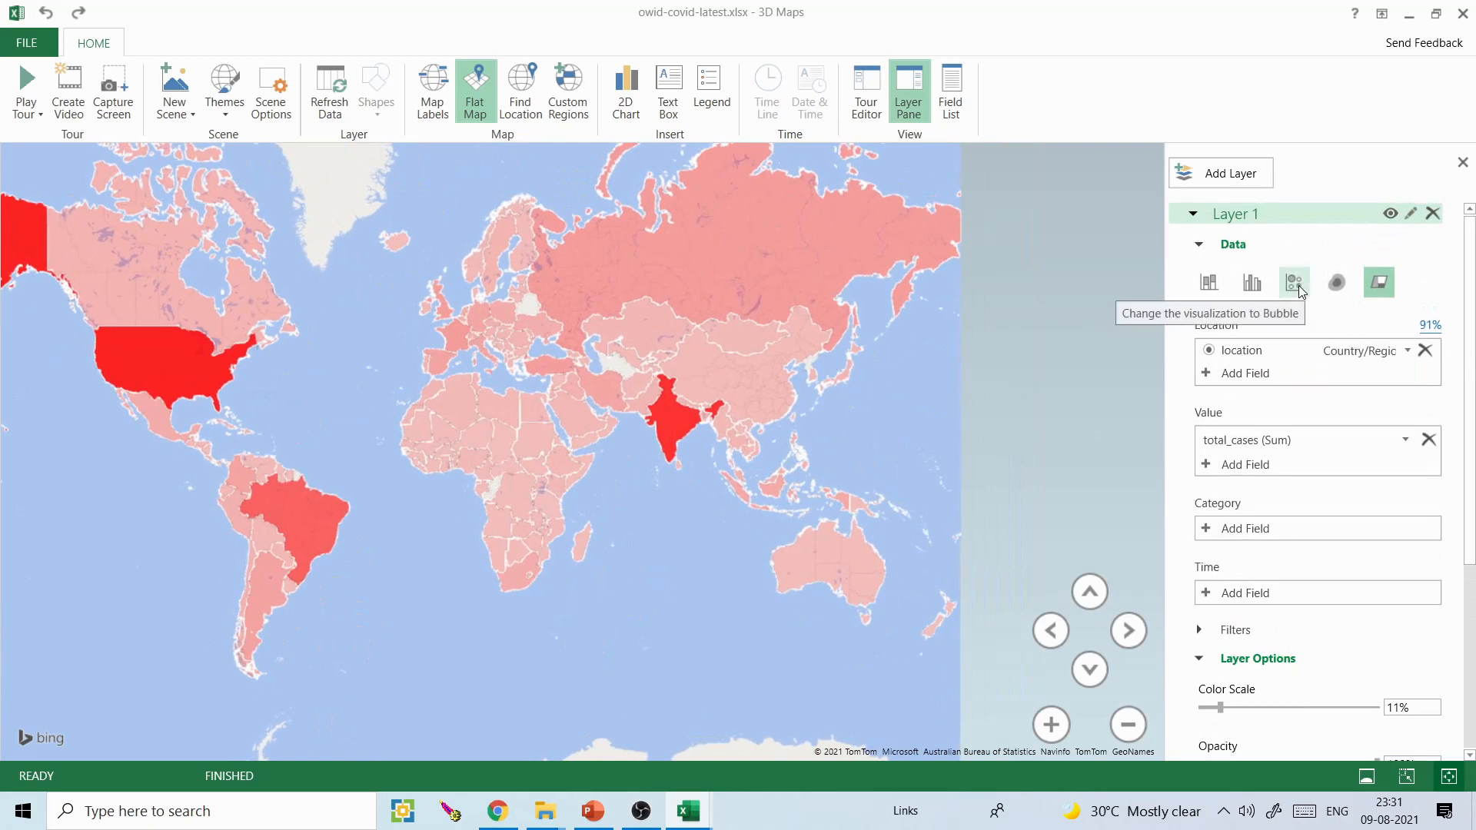
drag(803, 506, 869, 546)
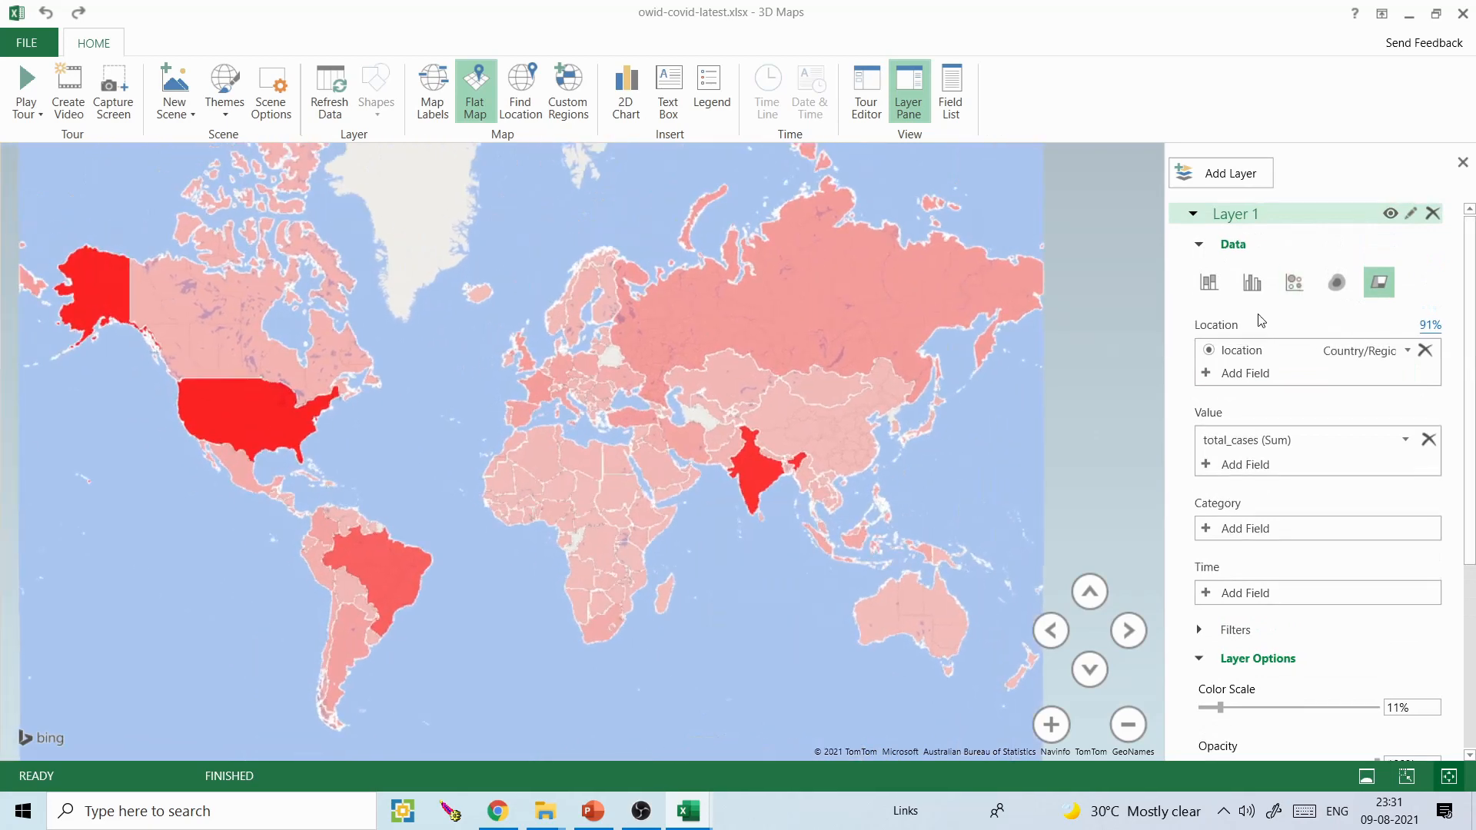
click(1296, 285)
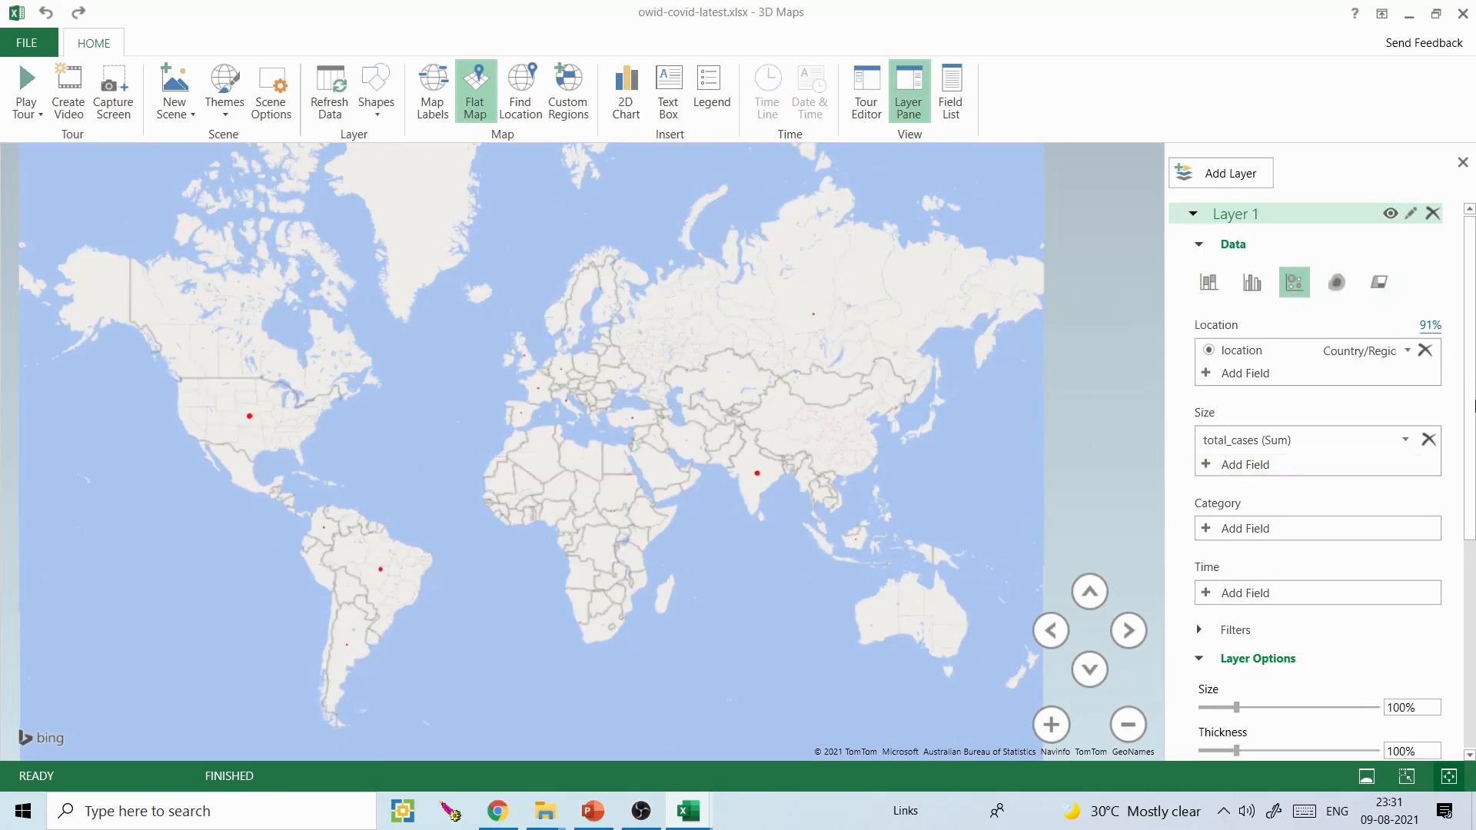
scroll(1307, 538, down, 5)
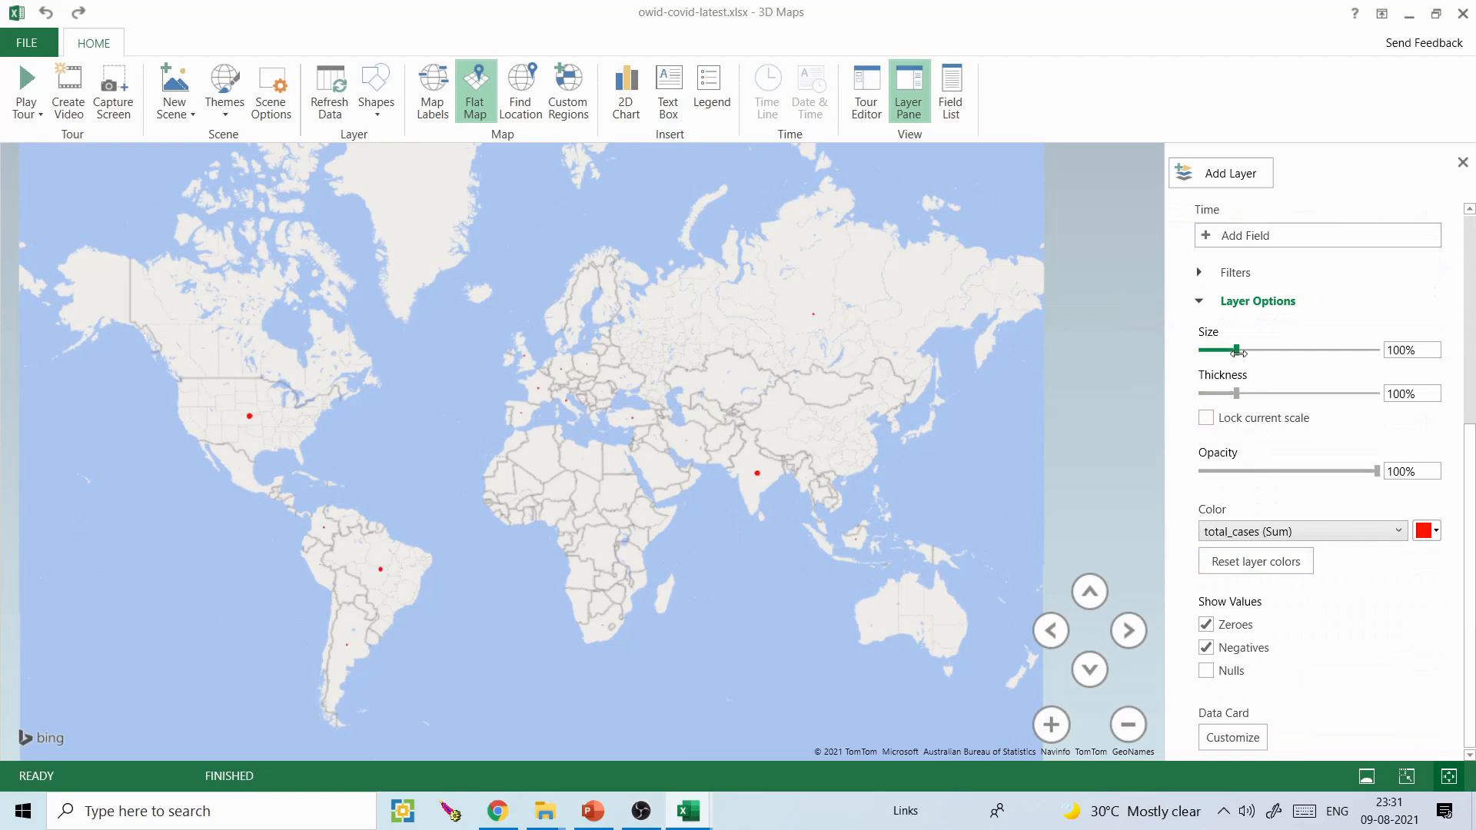
mouse_move(1237, 352)
mouse_down()
mouse_move(1324, 352)
mouse_move(1231, 352)
mouse_move(1255, 353)
mouse_up()
drag(1269, 353, 1297, 353)
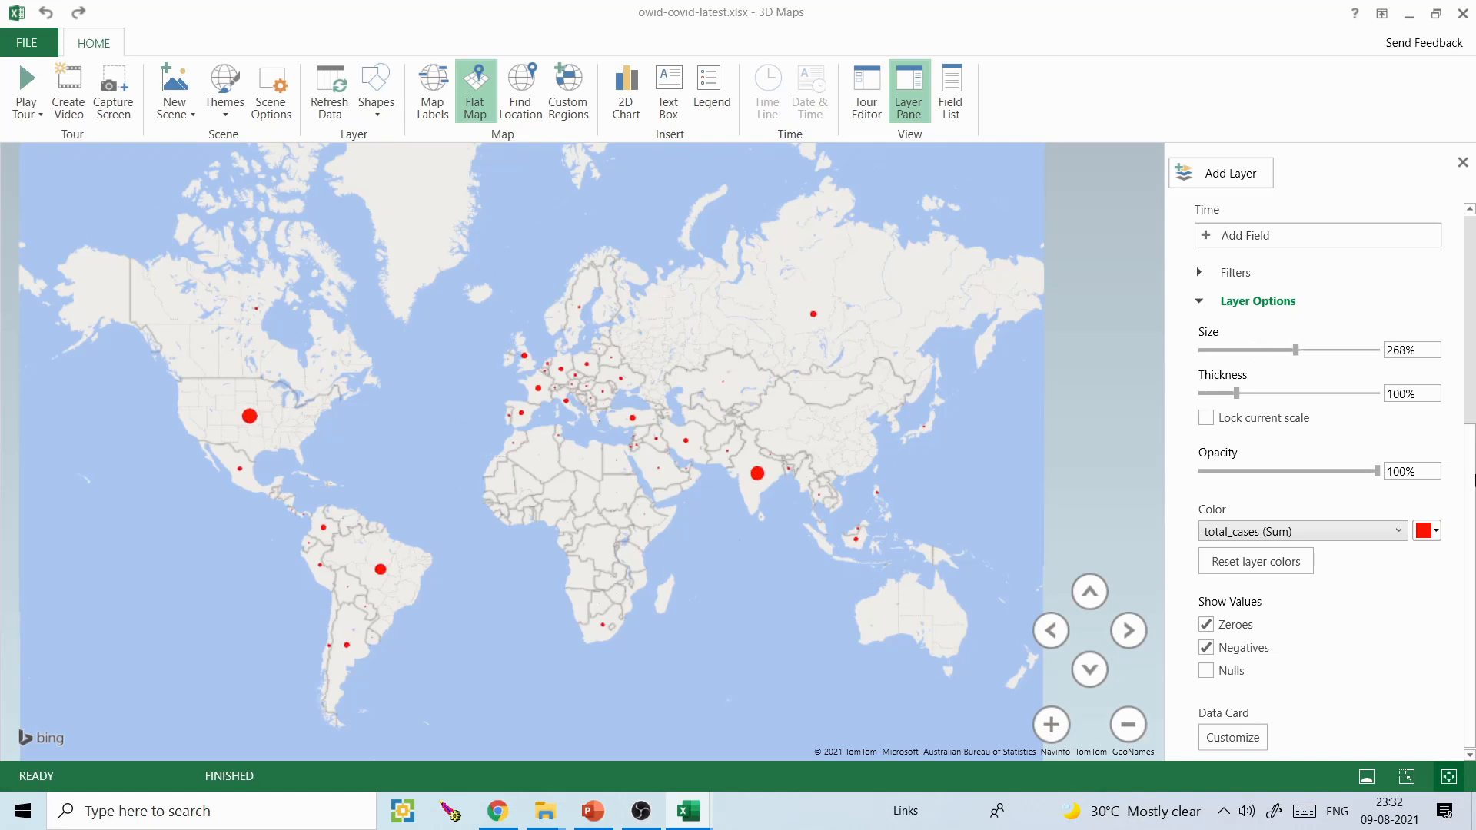
- Add a second layer to the world map and display it as a region visualization
drag(1474, 479, 1475, 282)
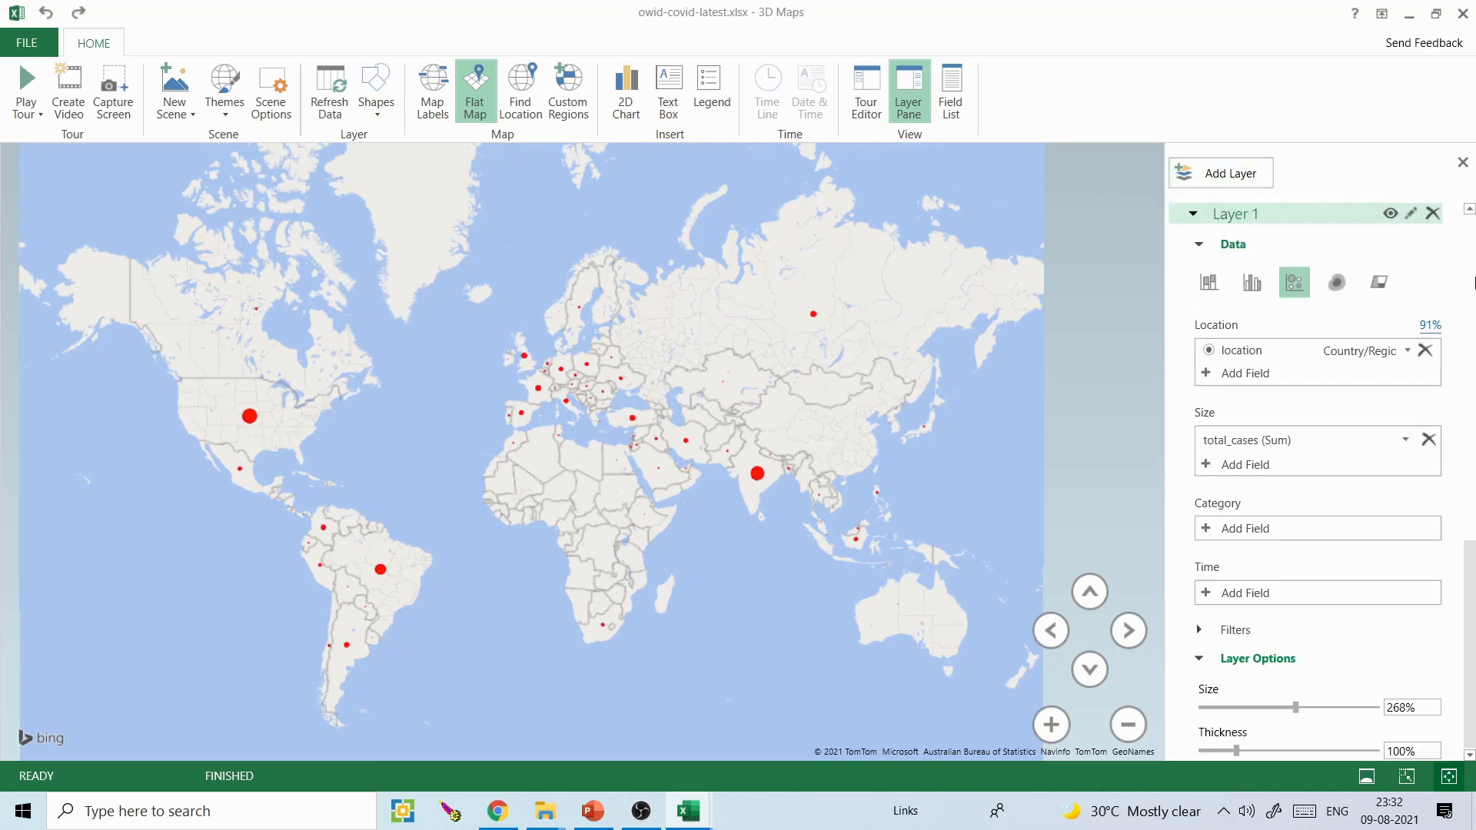
click(1201, 182)
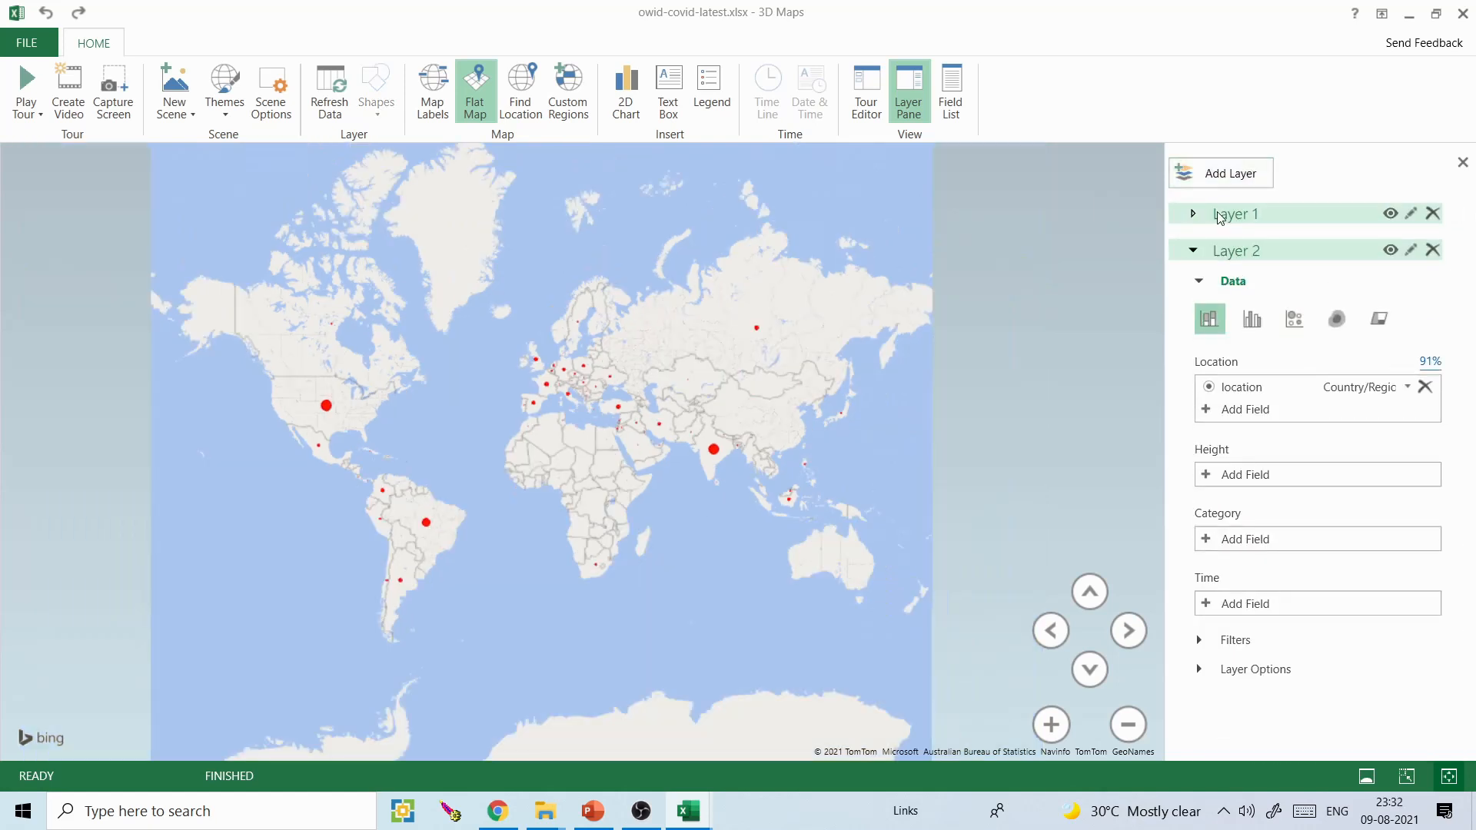
click(1390, 213)
click(1390, 214)
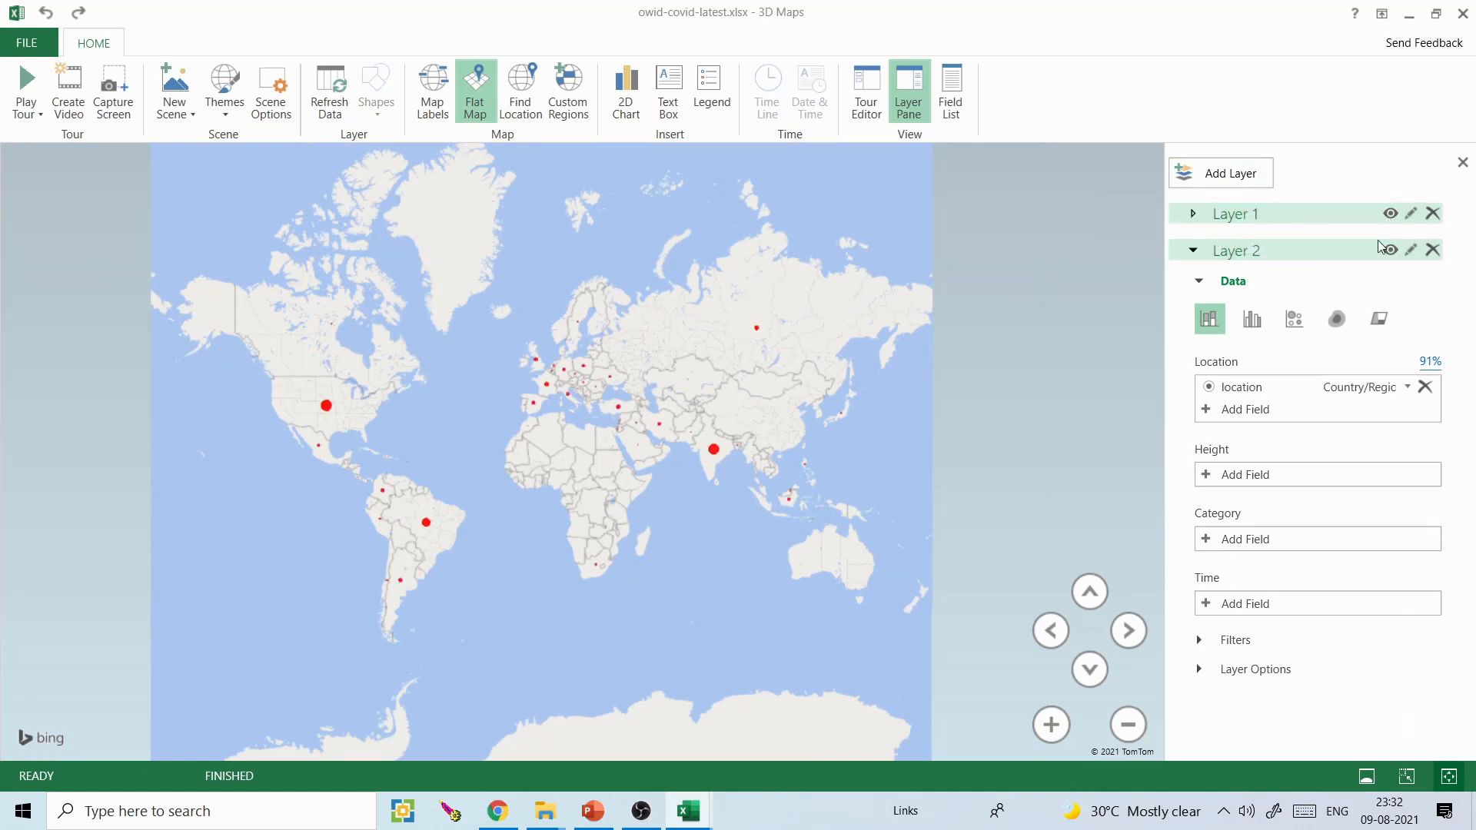
click(1344, 255)
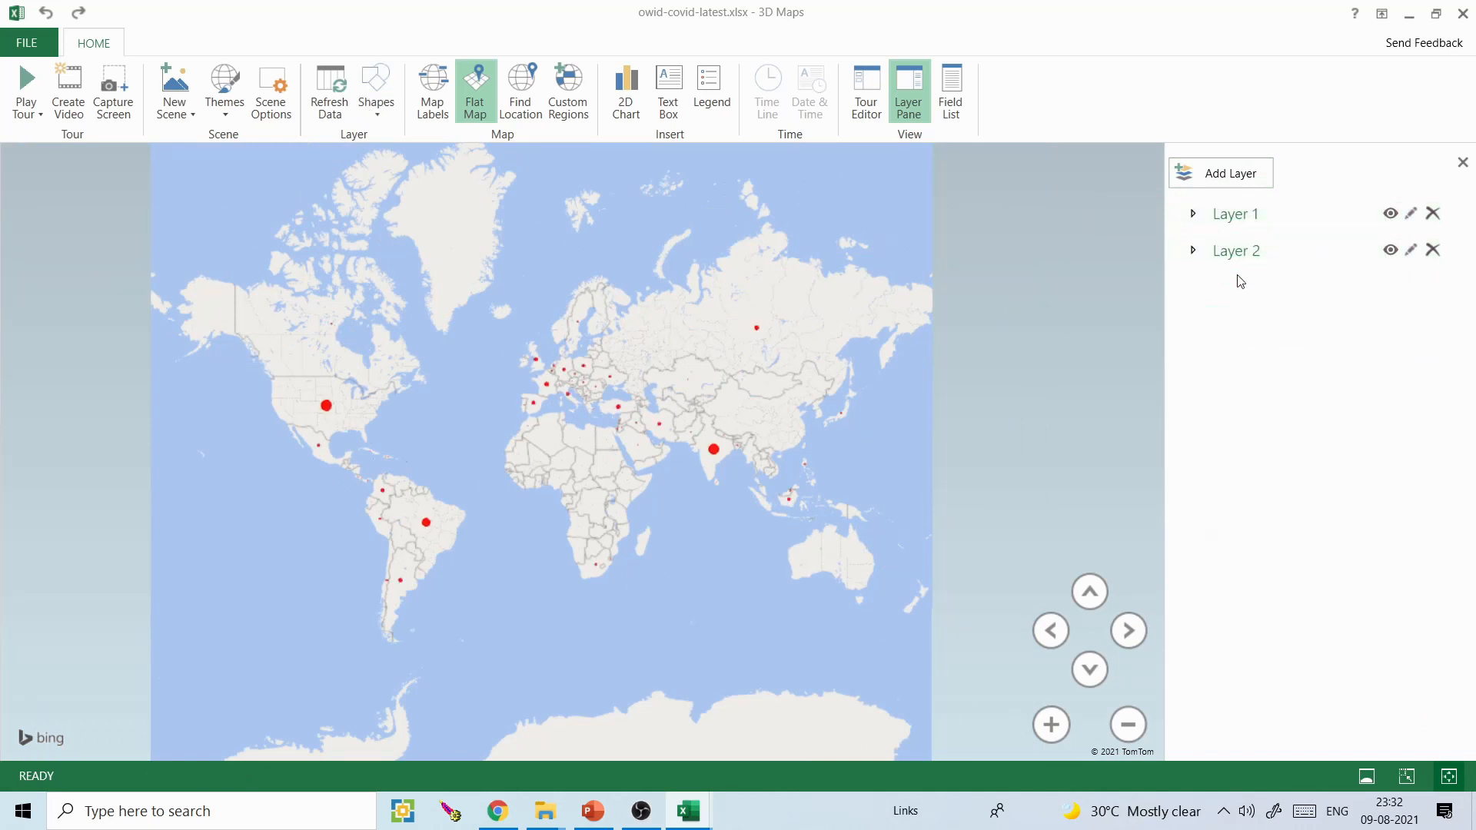
click(1194, 252)
click(1379, 318)
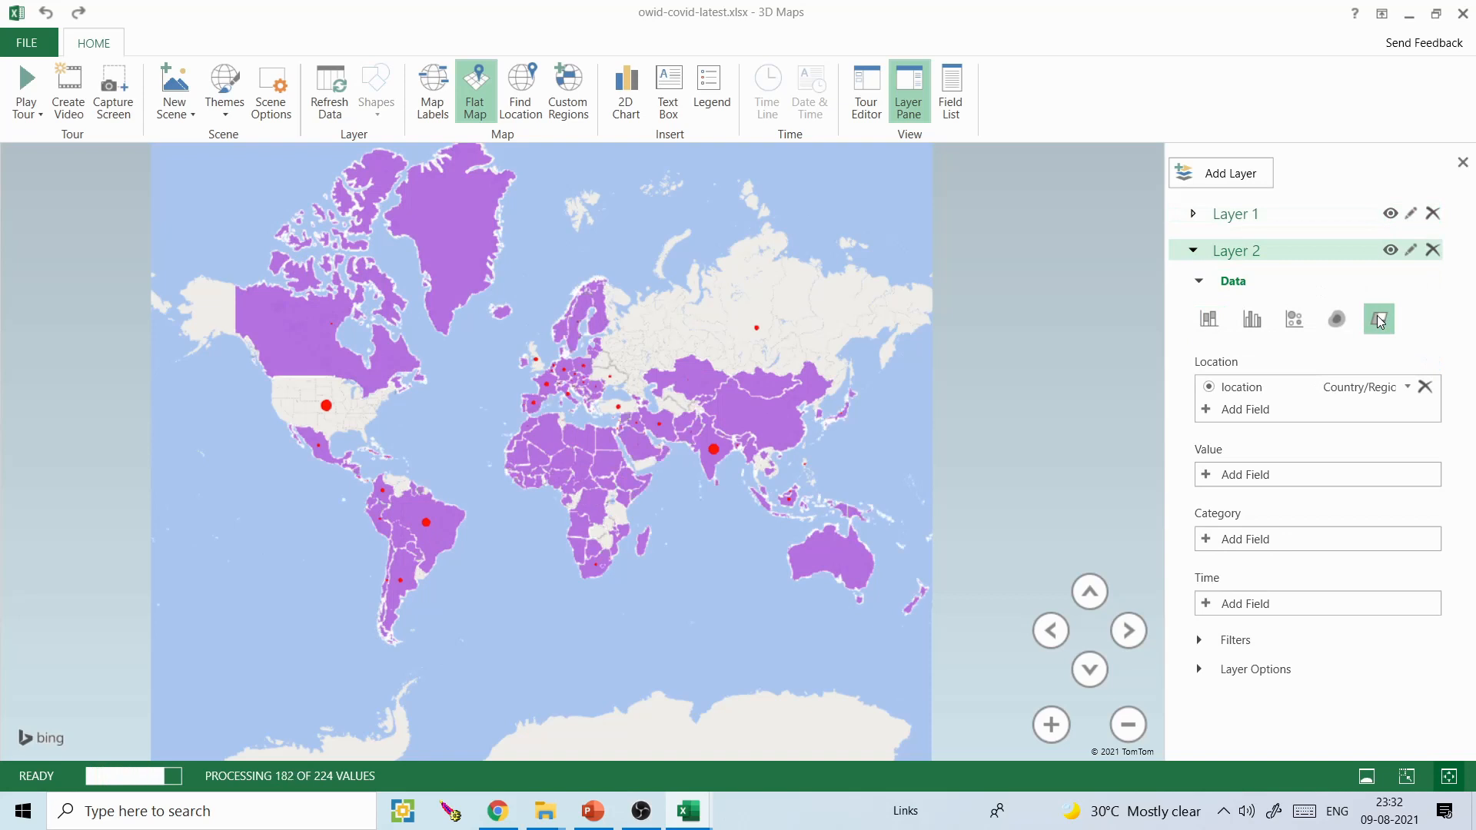
- Set Layer 2's region colour to red in its layer options
click(1205, 672)
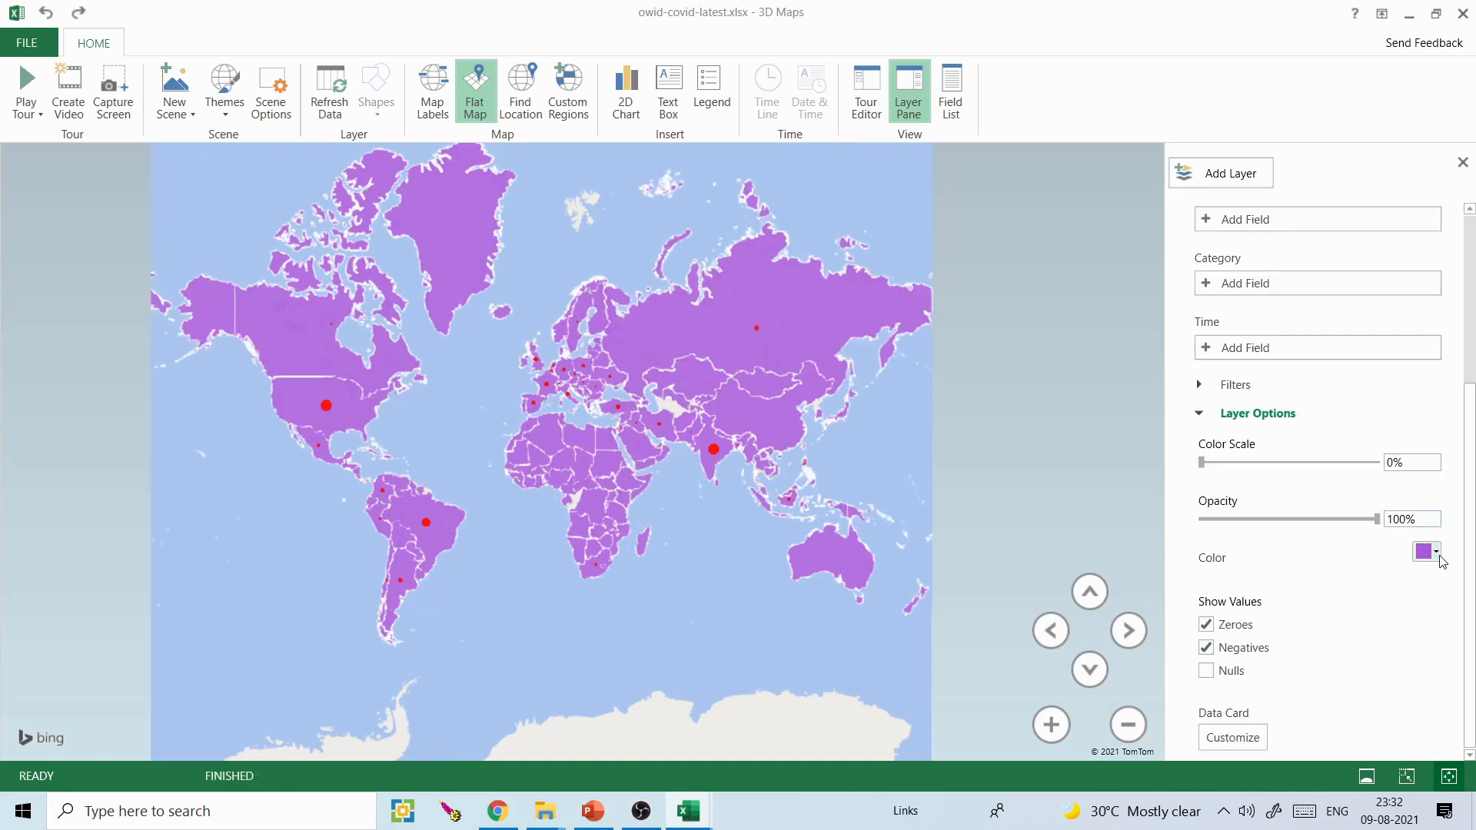
click(1437, 552)
click(1323, 574)
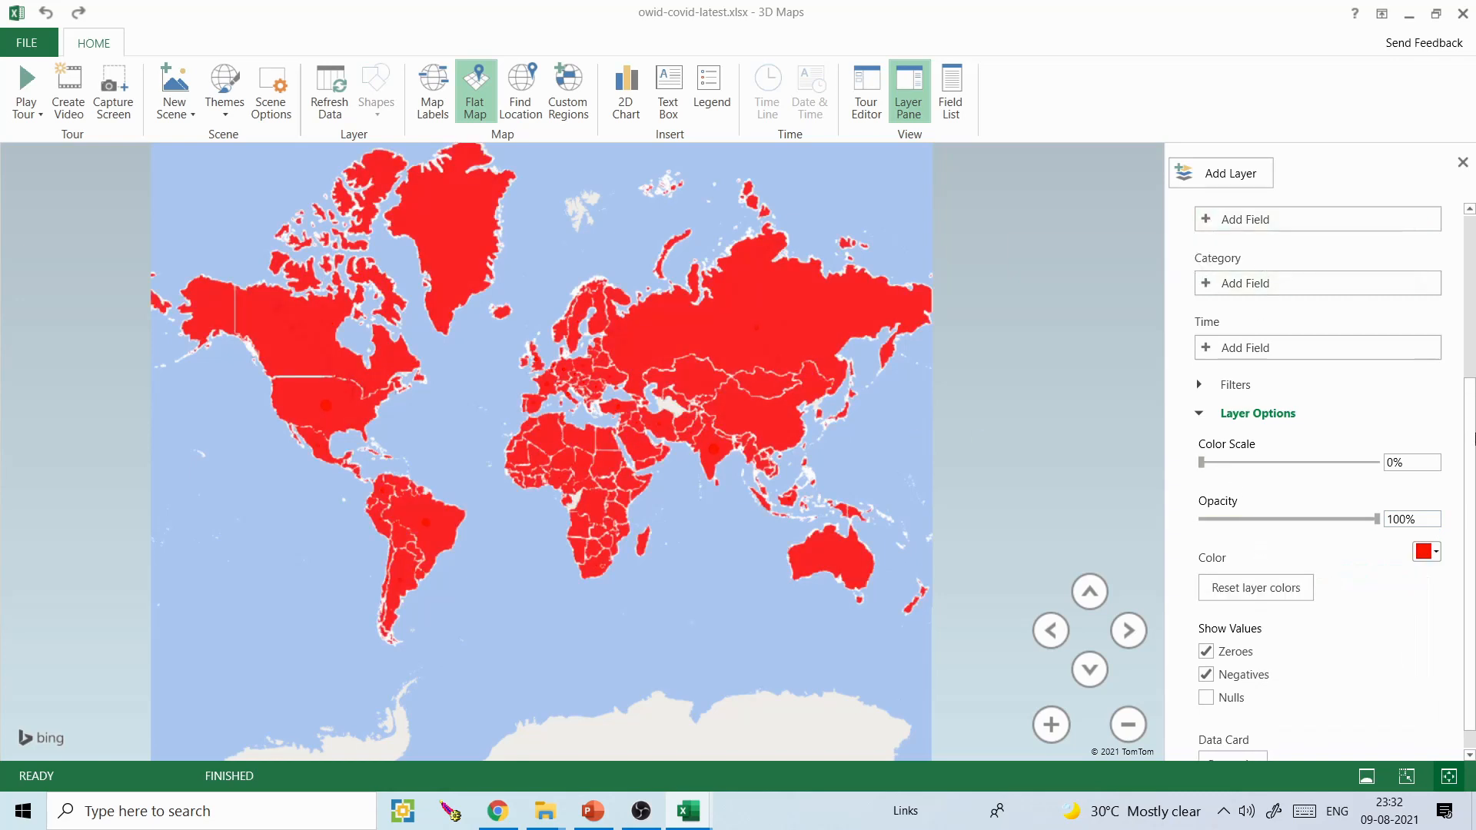
- Add total_deaths as the value field of Layer 2
drag(1474, 437, 1474, 396)
click(1204, 289)
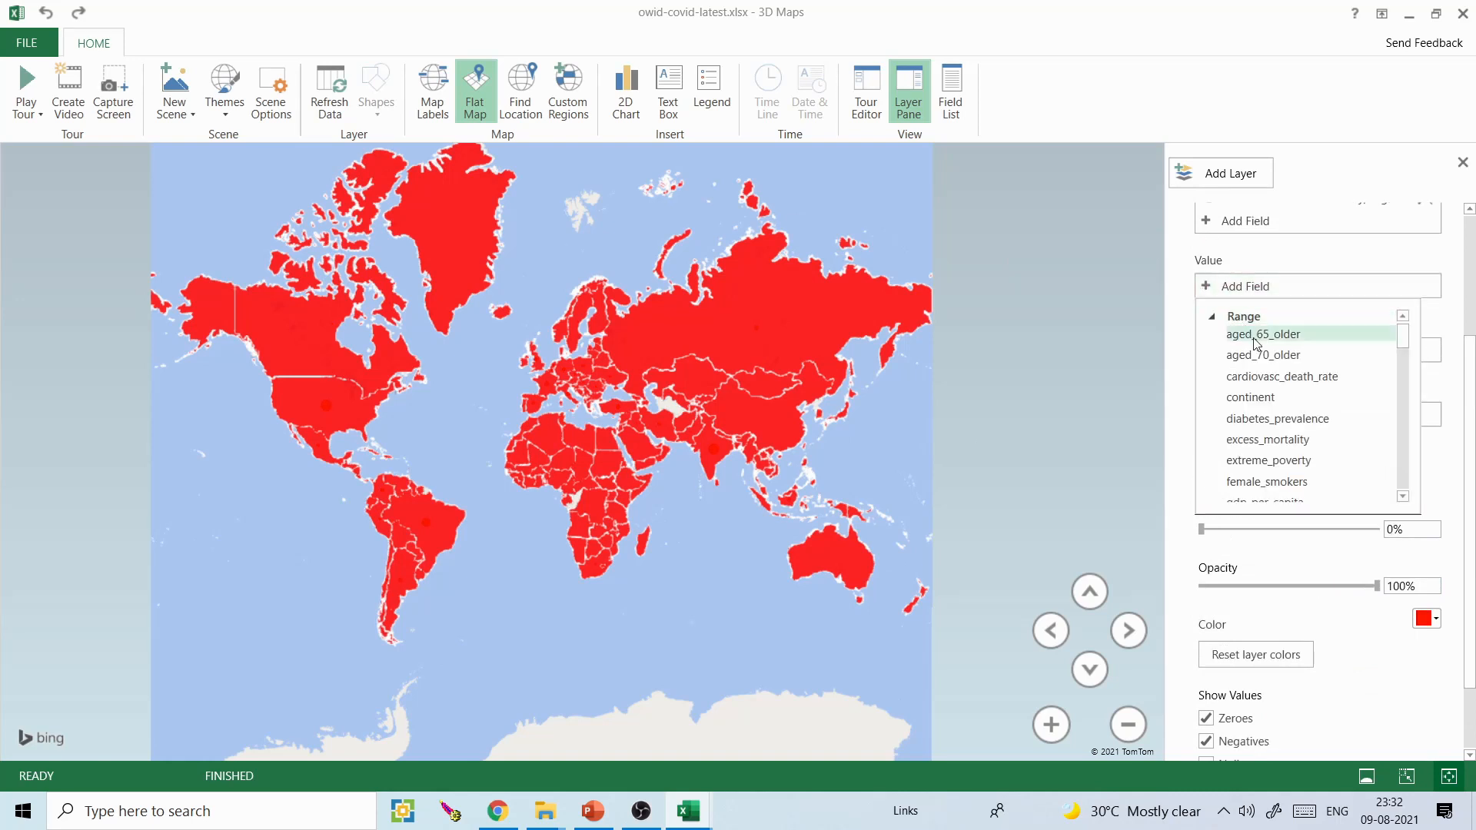
drag(1405, 338, 1403, 468)
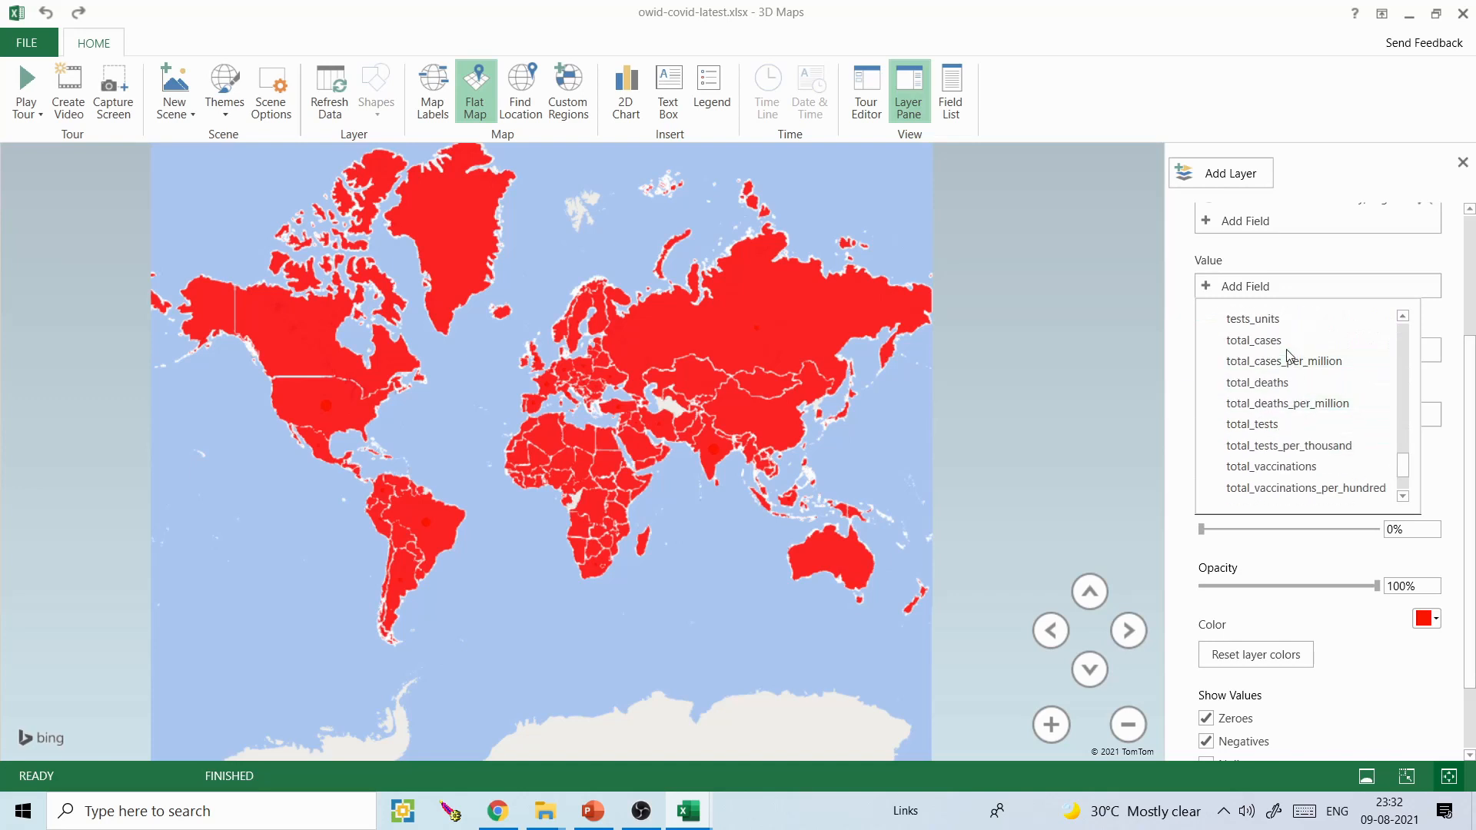
click(1282, 383)
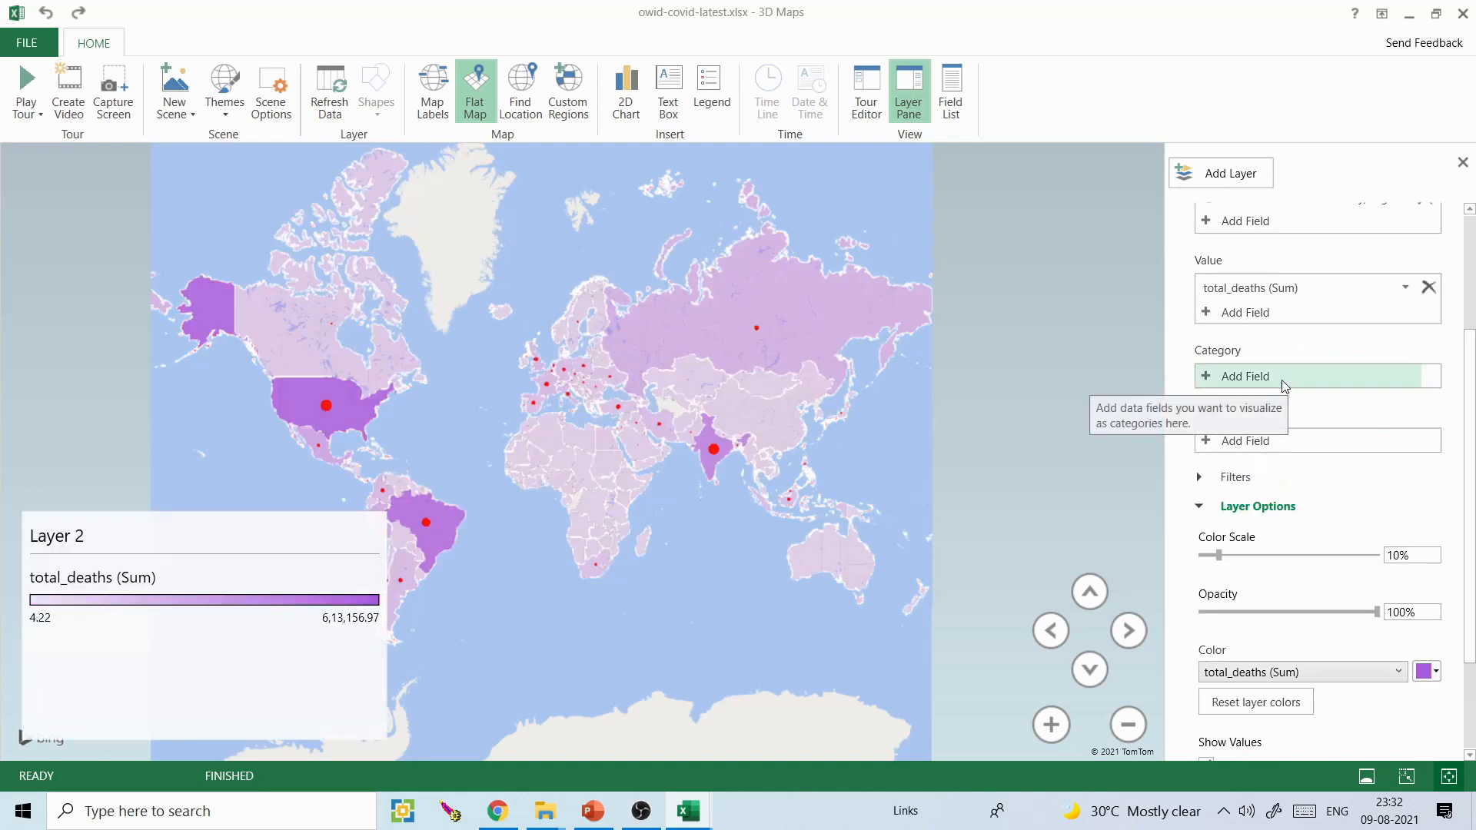
- Remove the total_deaths field from Layer 2's values
drag(1471, 417, 1474, 367)
scroll(1278, 369, down, 1)
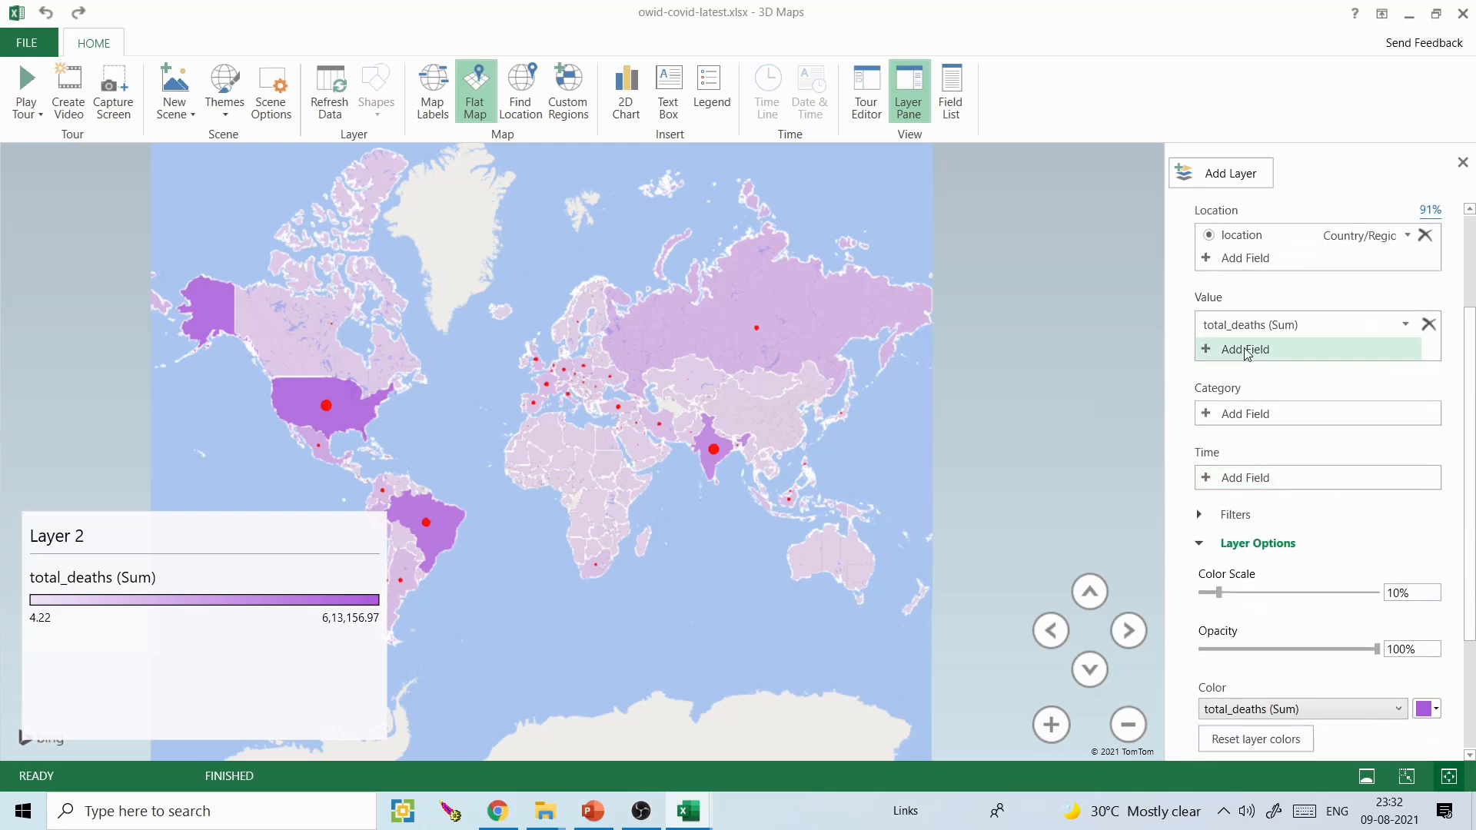
click(1428, 326)
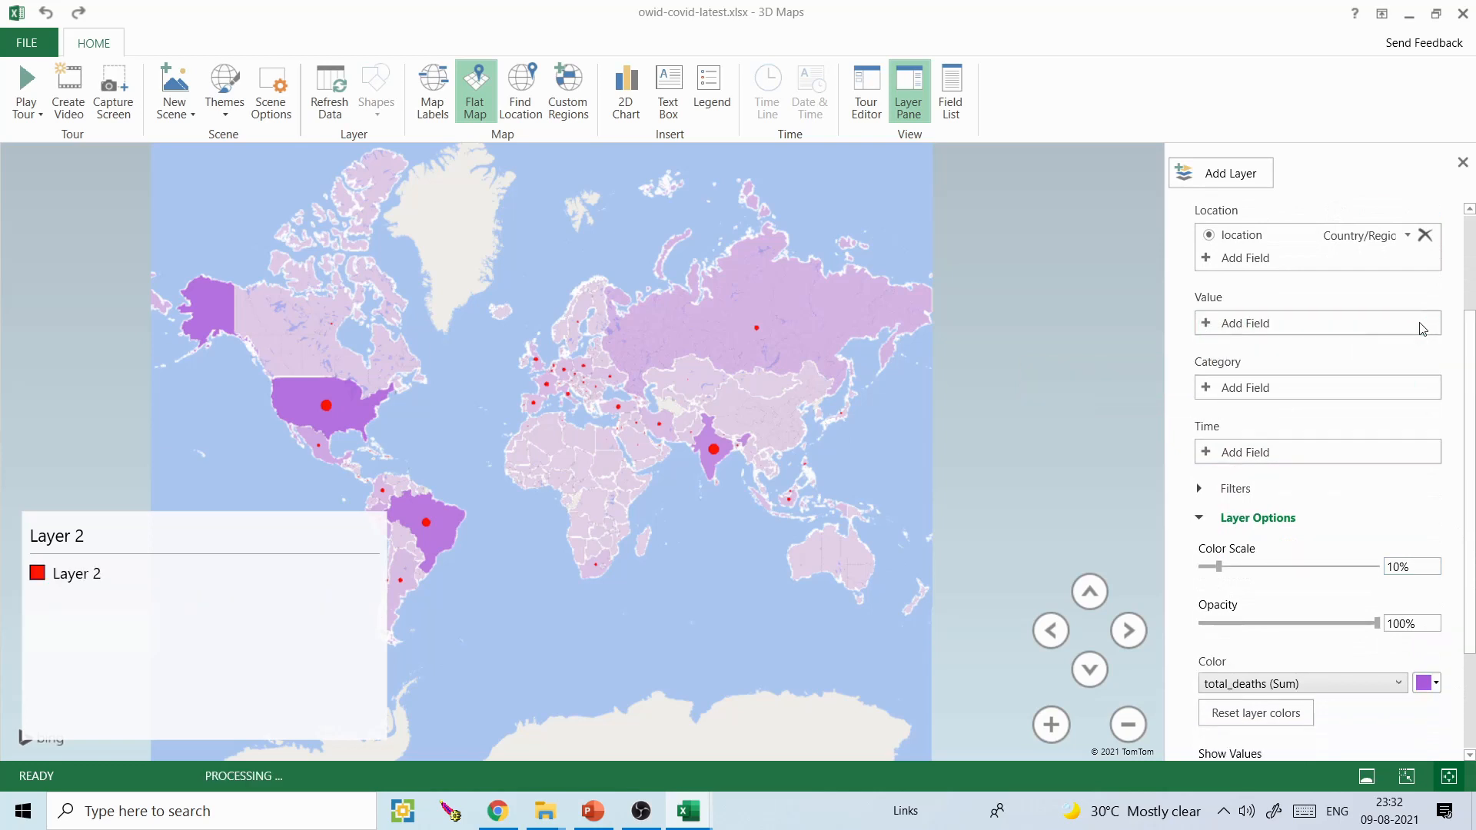
- Try population as the value field of Layer 2 and remove it again
click(1419, 323)
drag(1405, 376, 1406, 479)
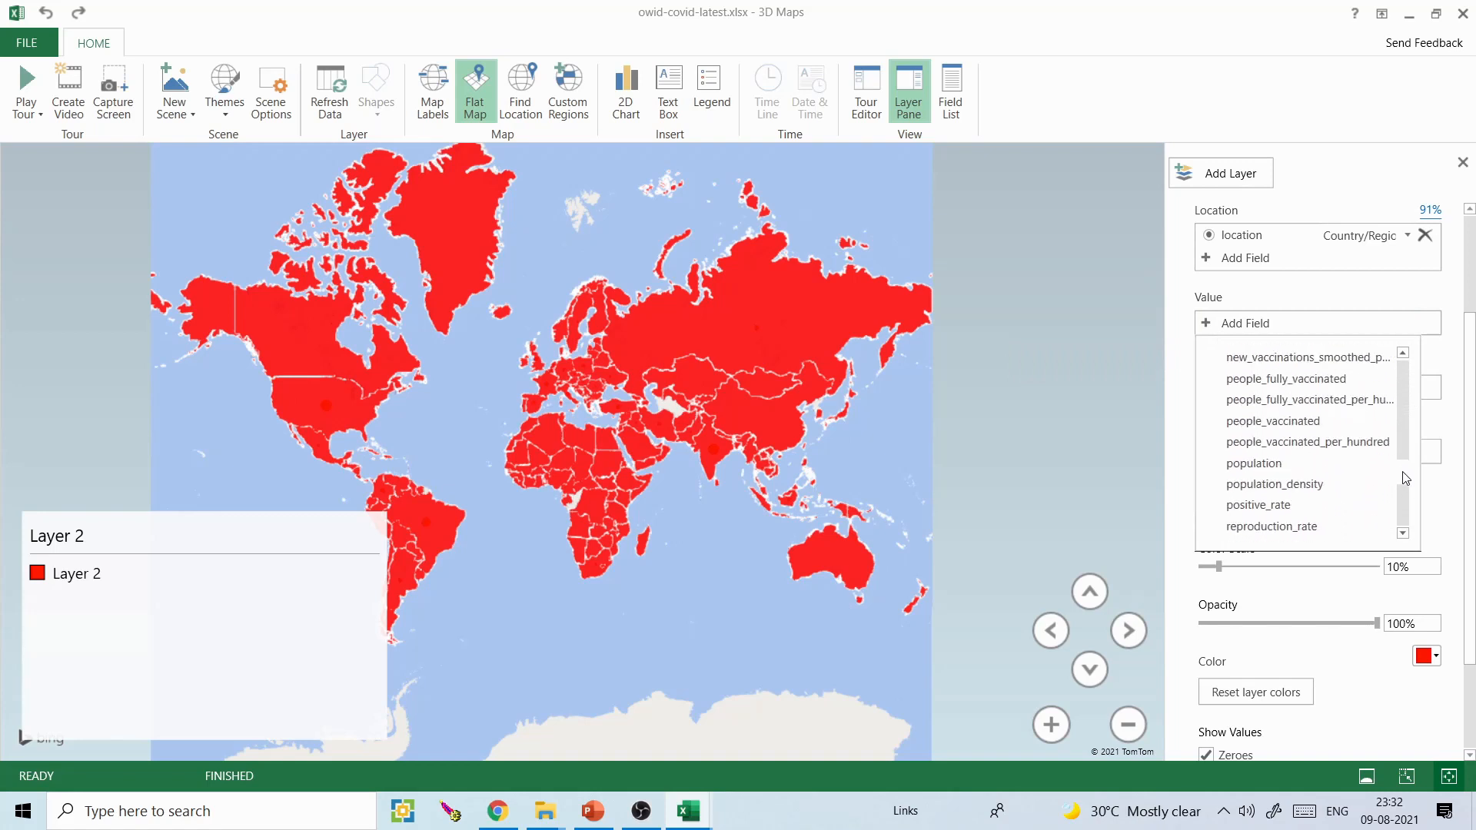
click(1262, 464)
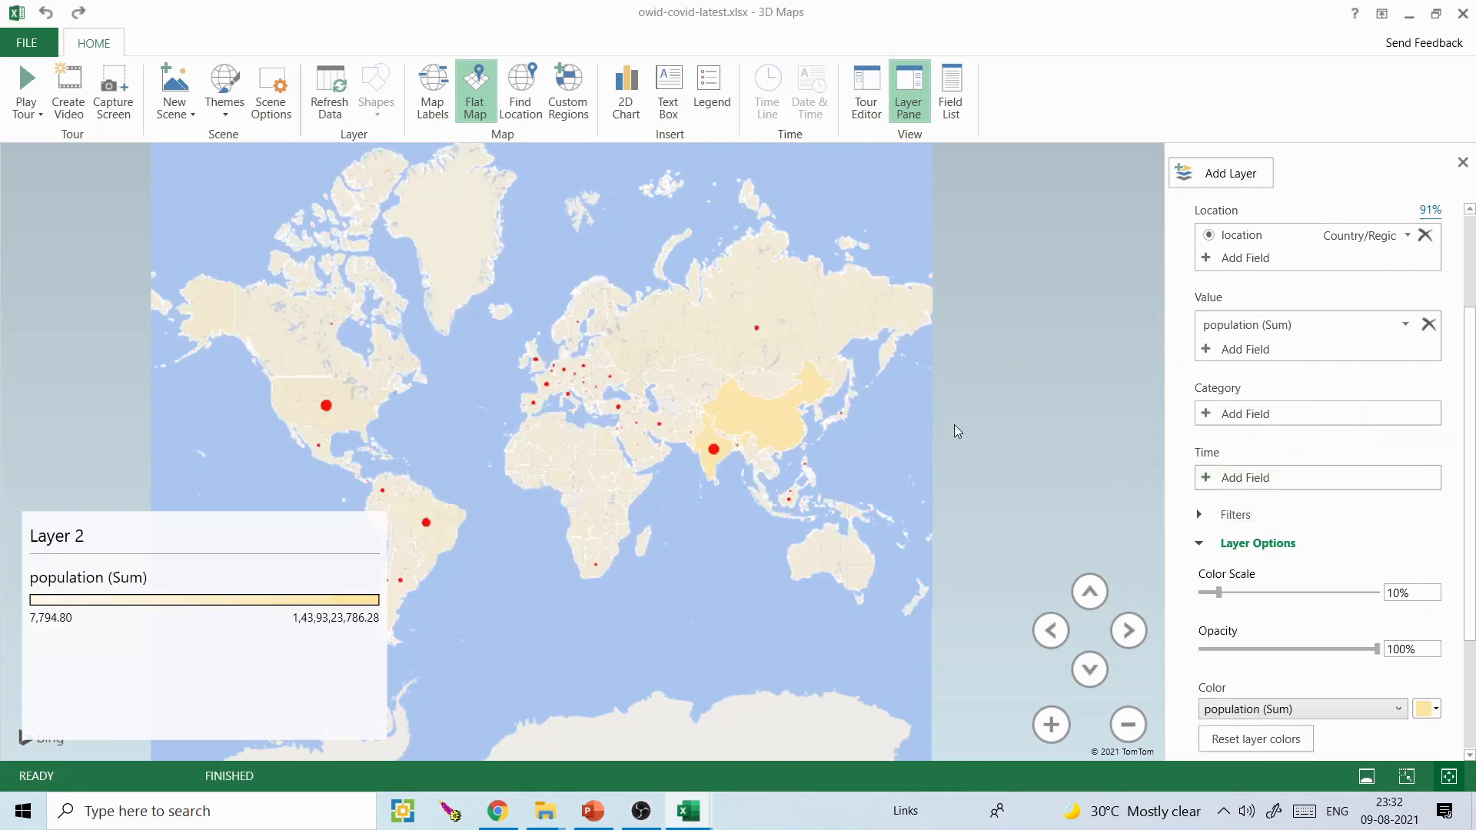
scroll(1365, 309, down, 2)
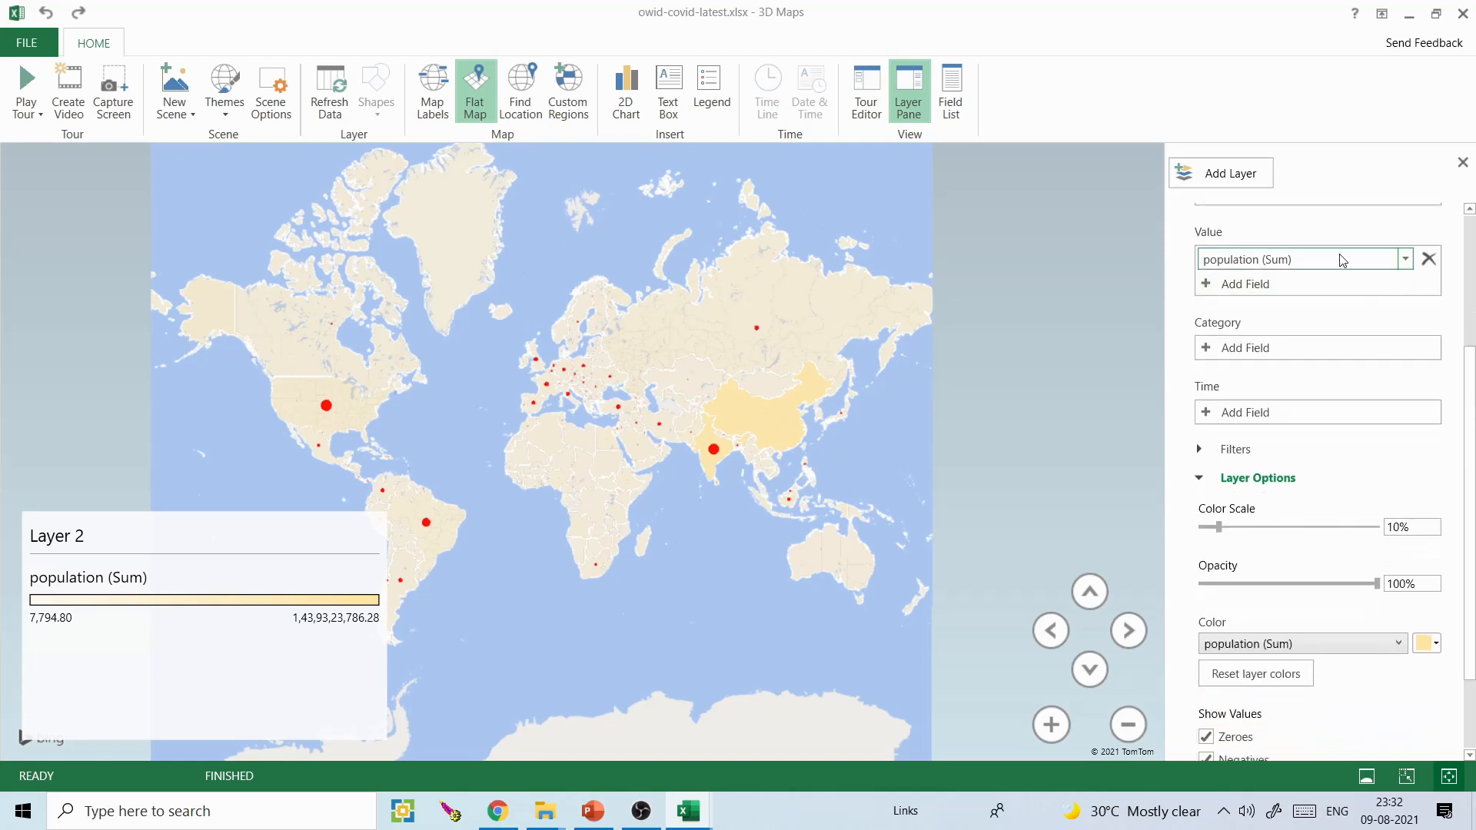
click(1404, 260)
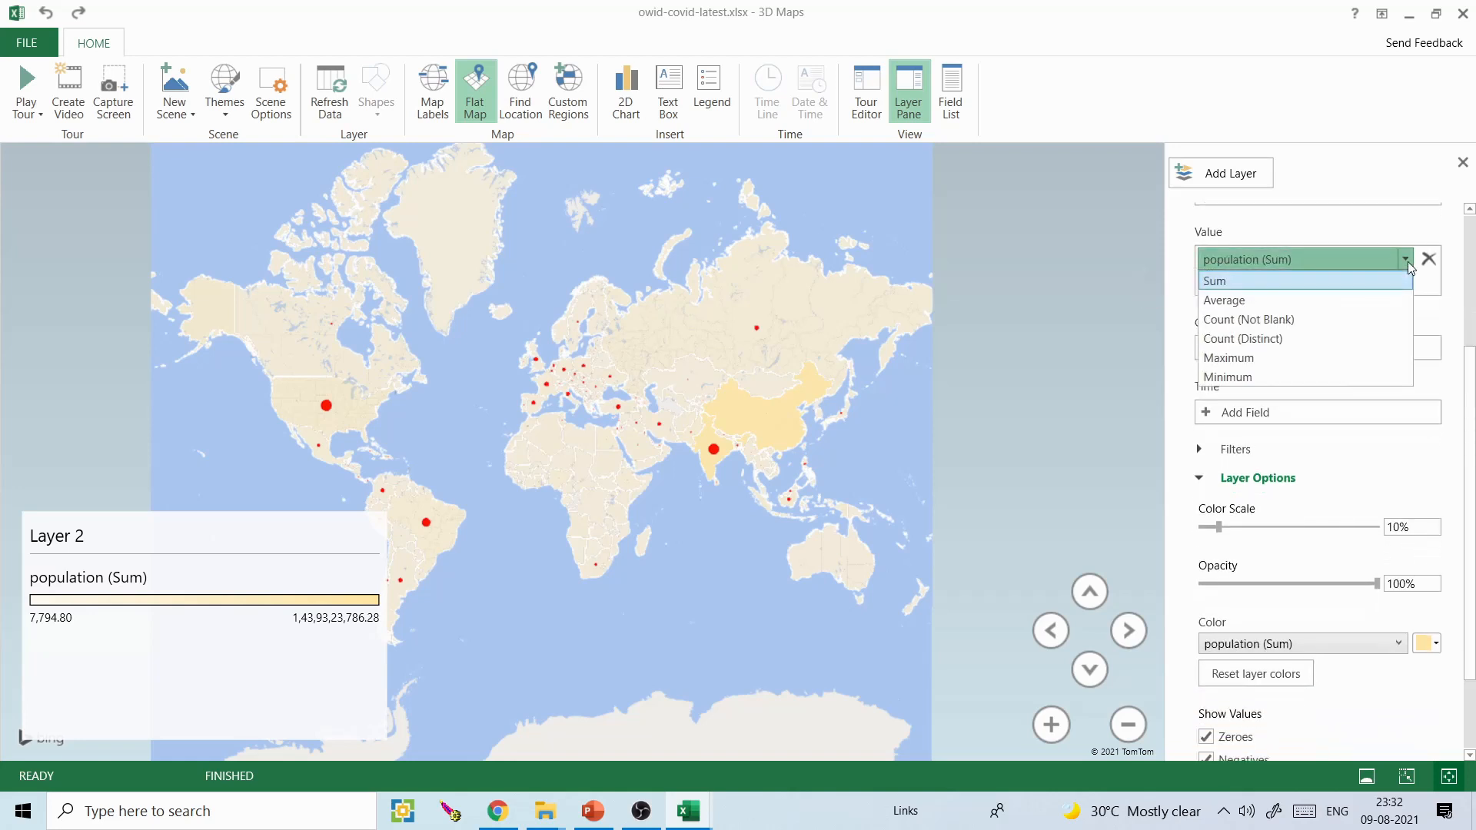
click(1429, 258)
click(1429, 259)
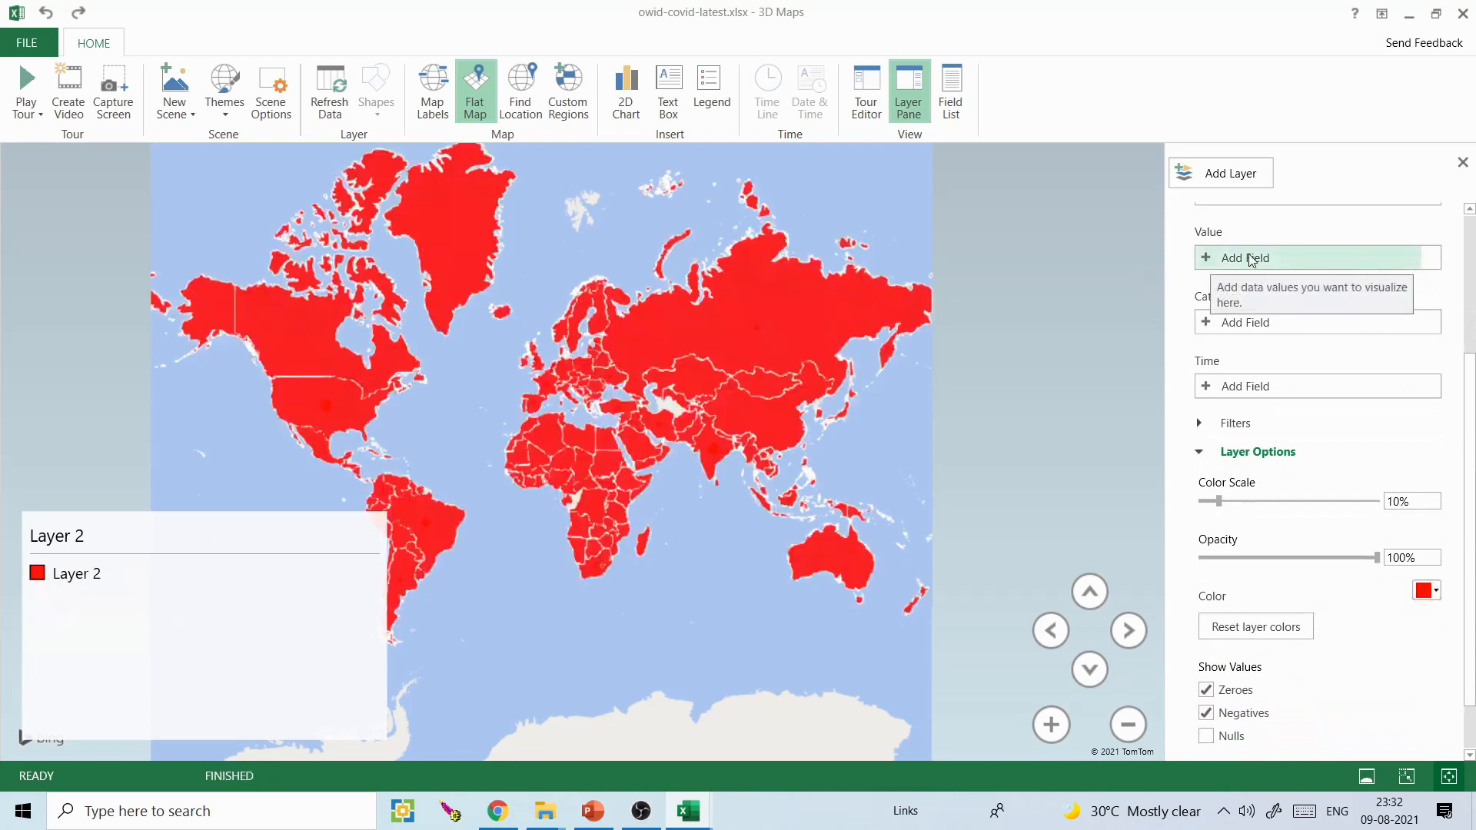
- Add total_cases as the value field of Layer 2
click(1209, 261)
drag(1404, 308, 1404, 491)
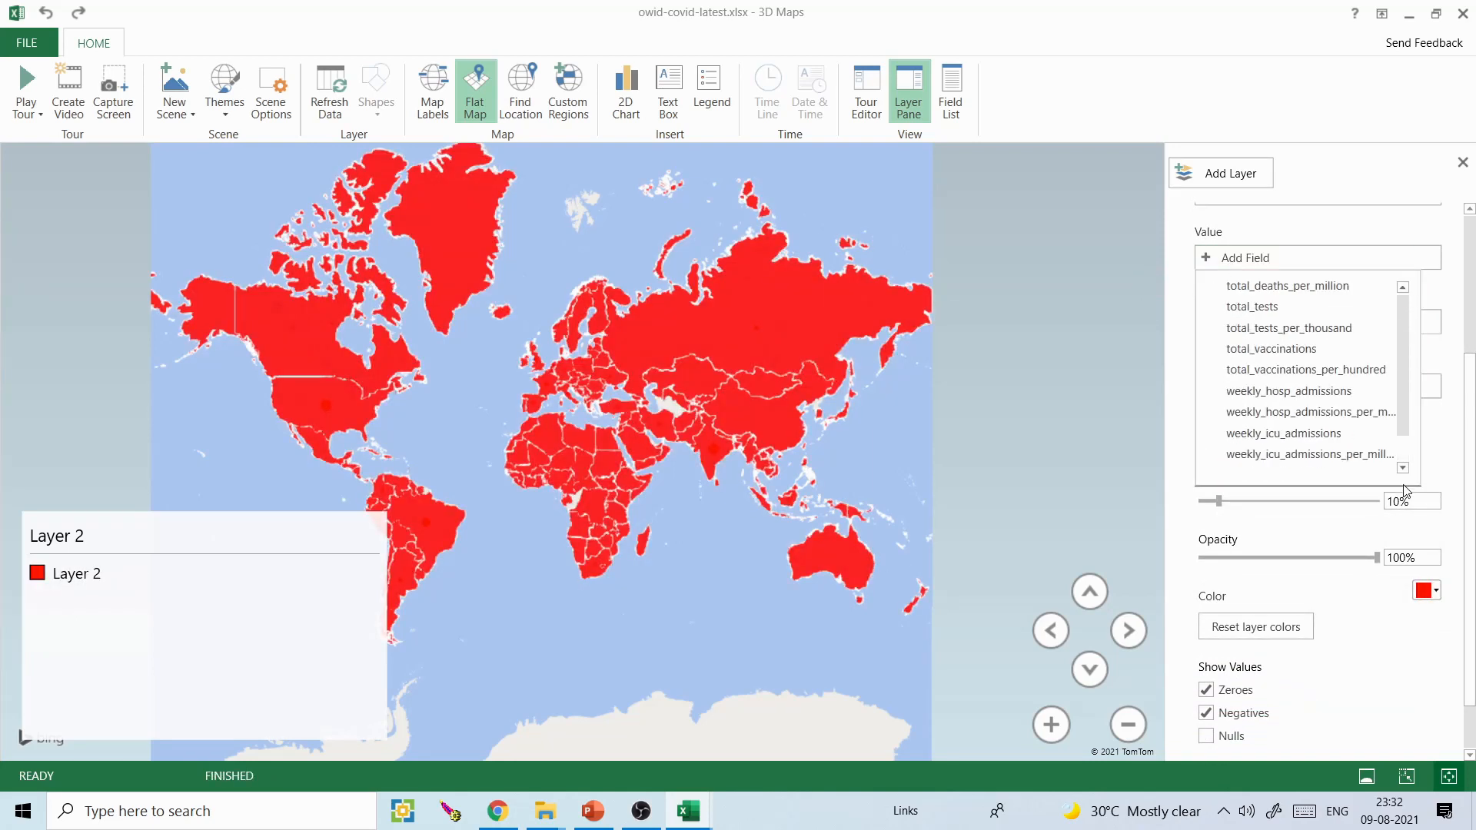
scroll(1404, 445, up, 1)
scroll(1405, 445, up, 2)
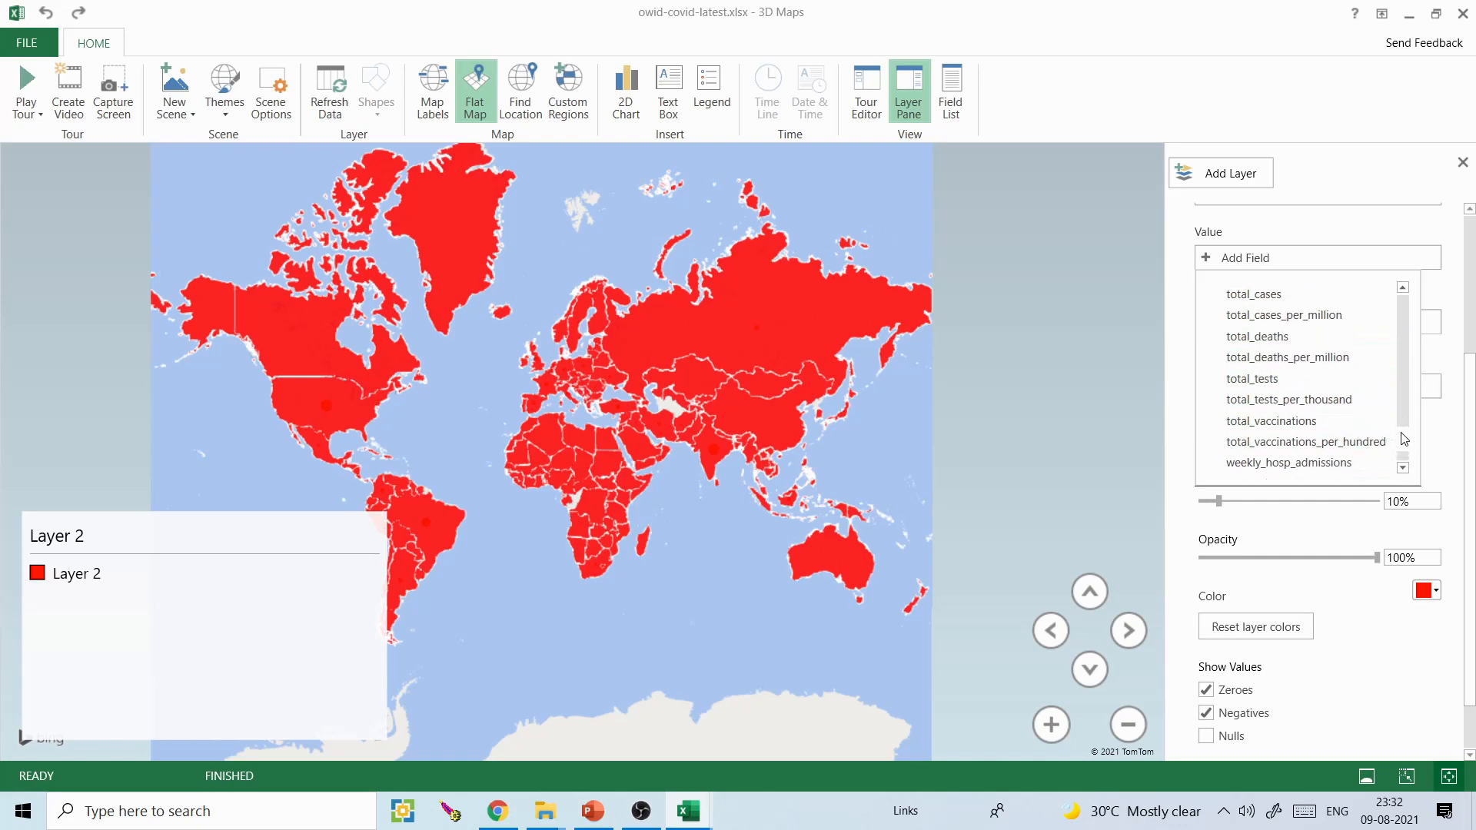
click(1286, 295)
scroll(1475, 311, up, 3)
scroll(1474, 369, down, 5)
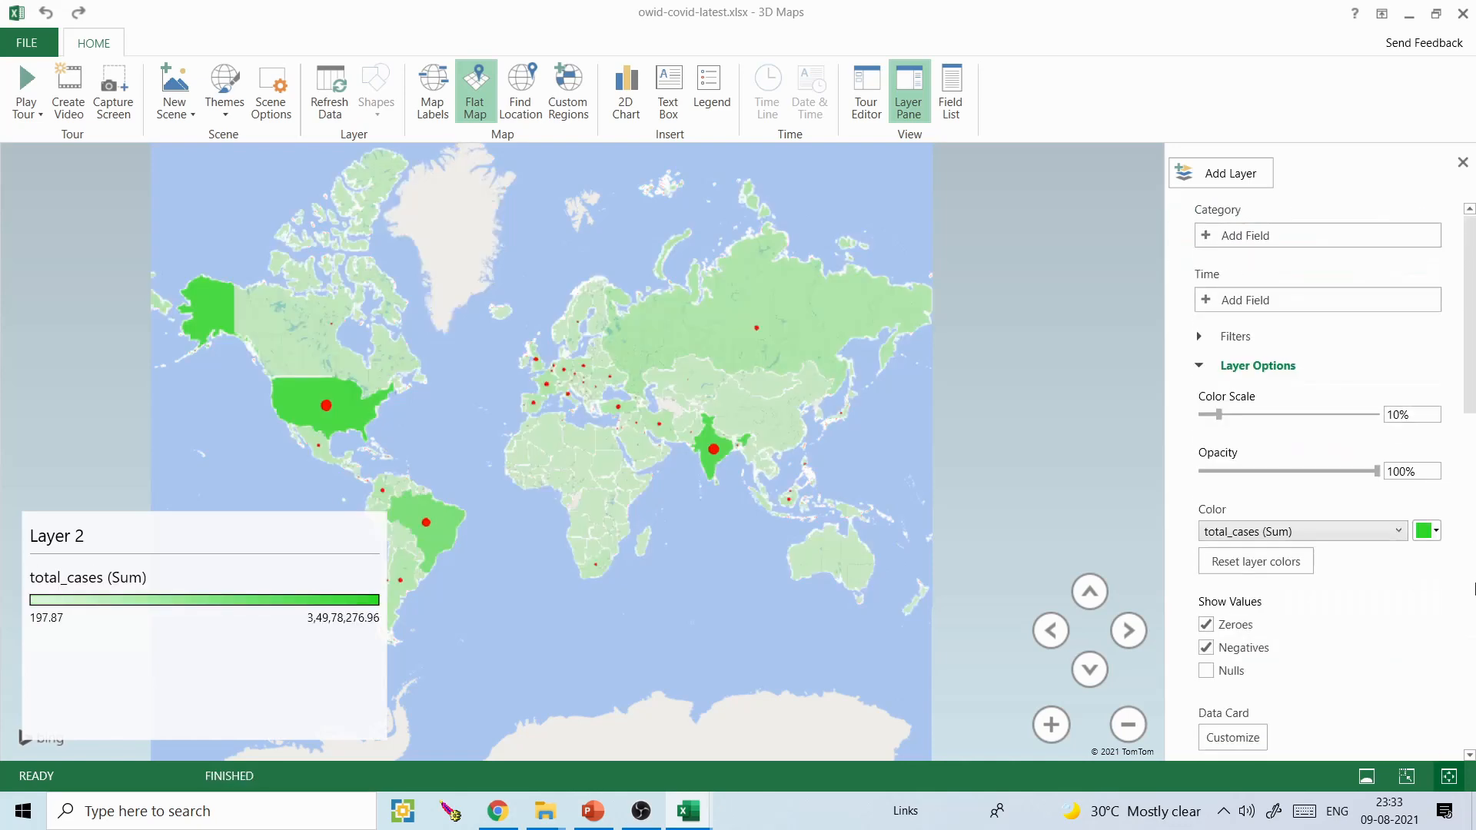
- Set the total_cases region colour of Layer 2 to red
click(1435, 531)
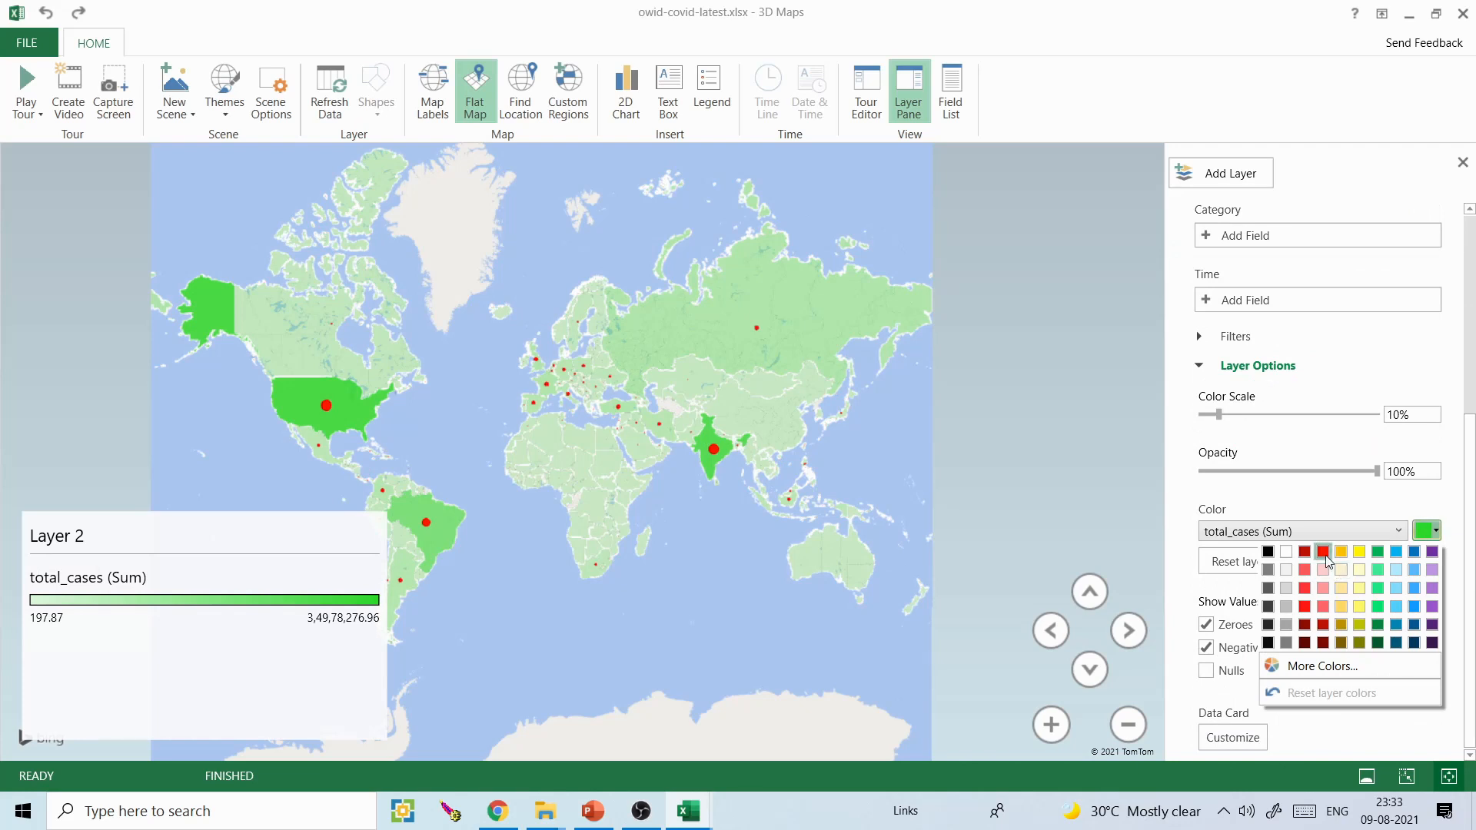
click(1323, 551)
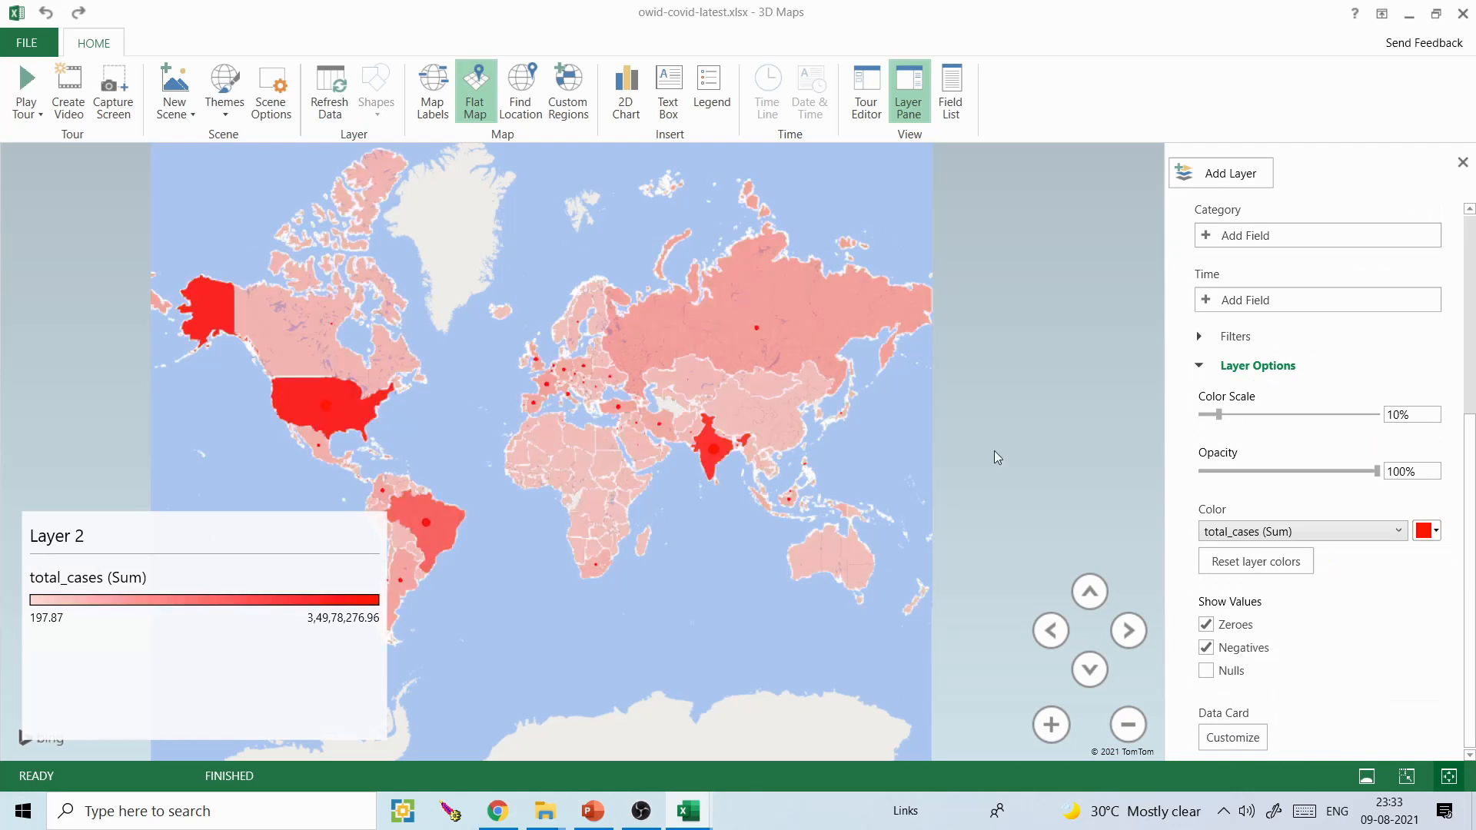
click(1434, 531)
click(1441, 538)
drag(1470, 514, 1471, 269)
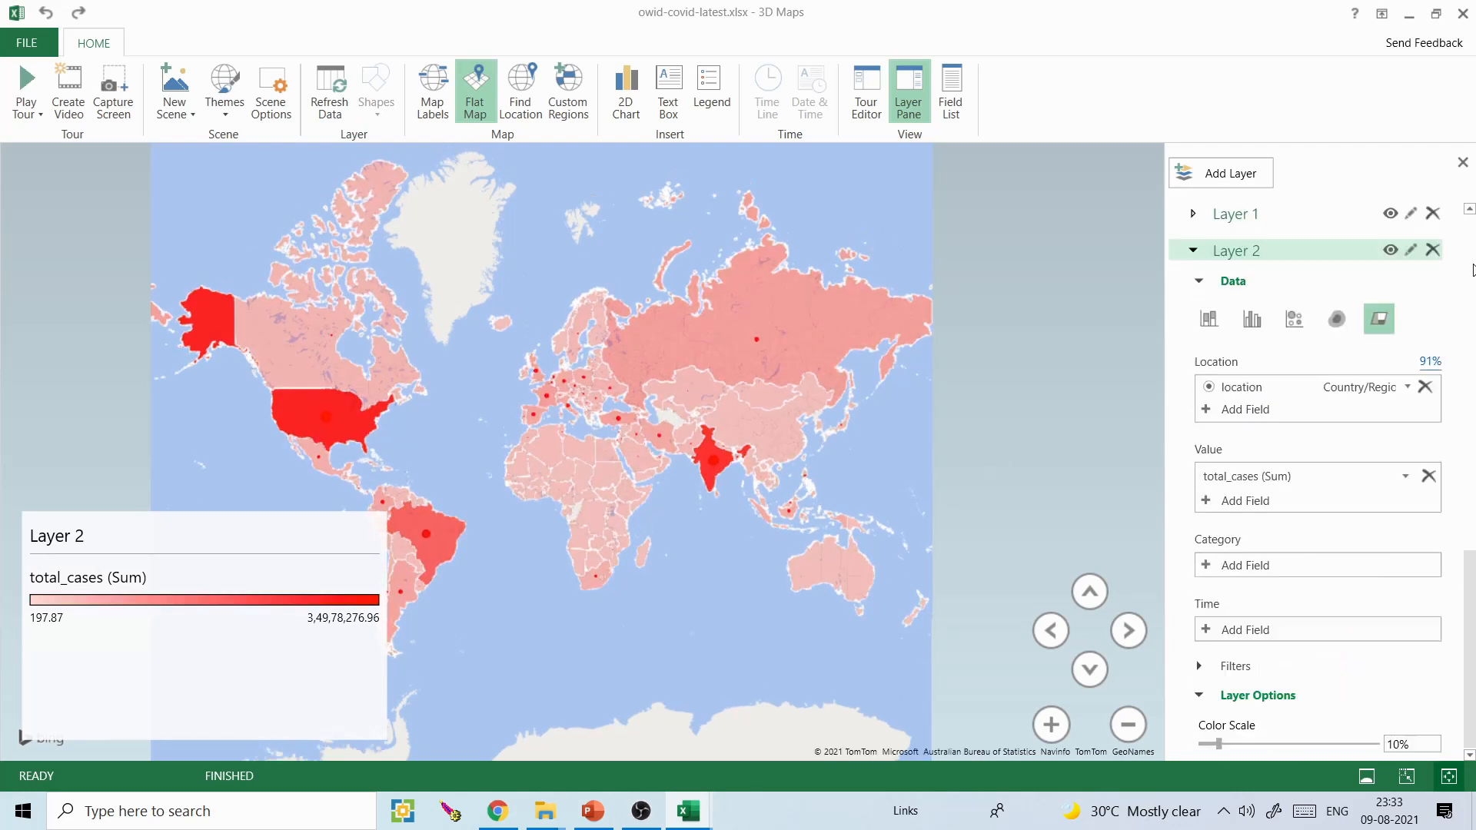
- Change the colour of Layer 1's total_cases bubbles to blue
click(1227, 216)
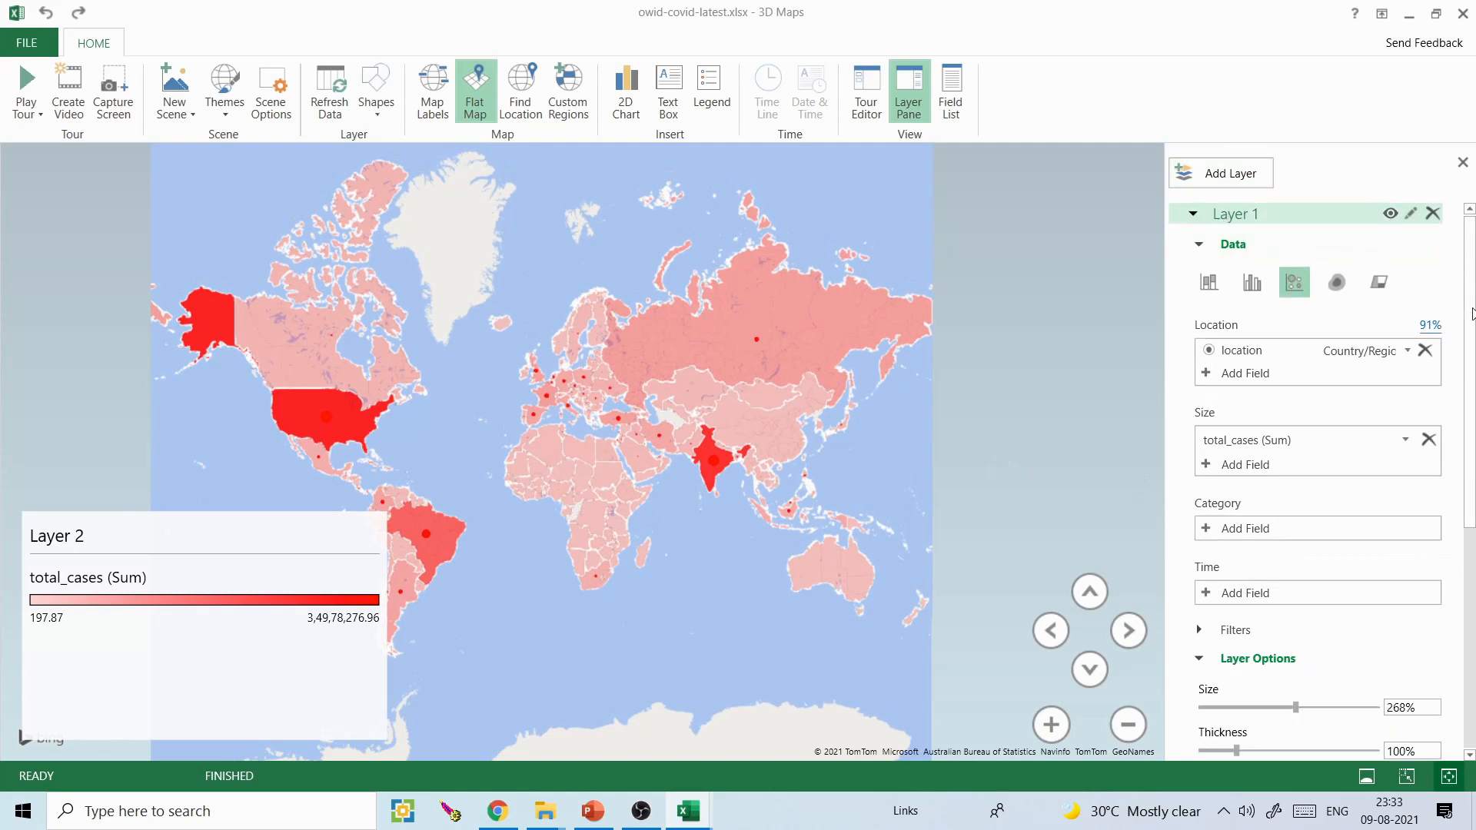
scroll(1411, 512, down, 5)
click(1431, 499)
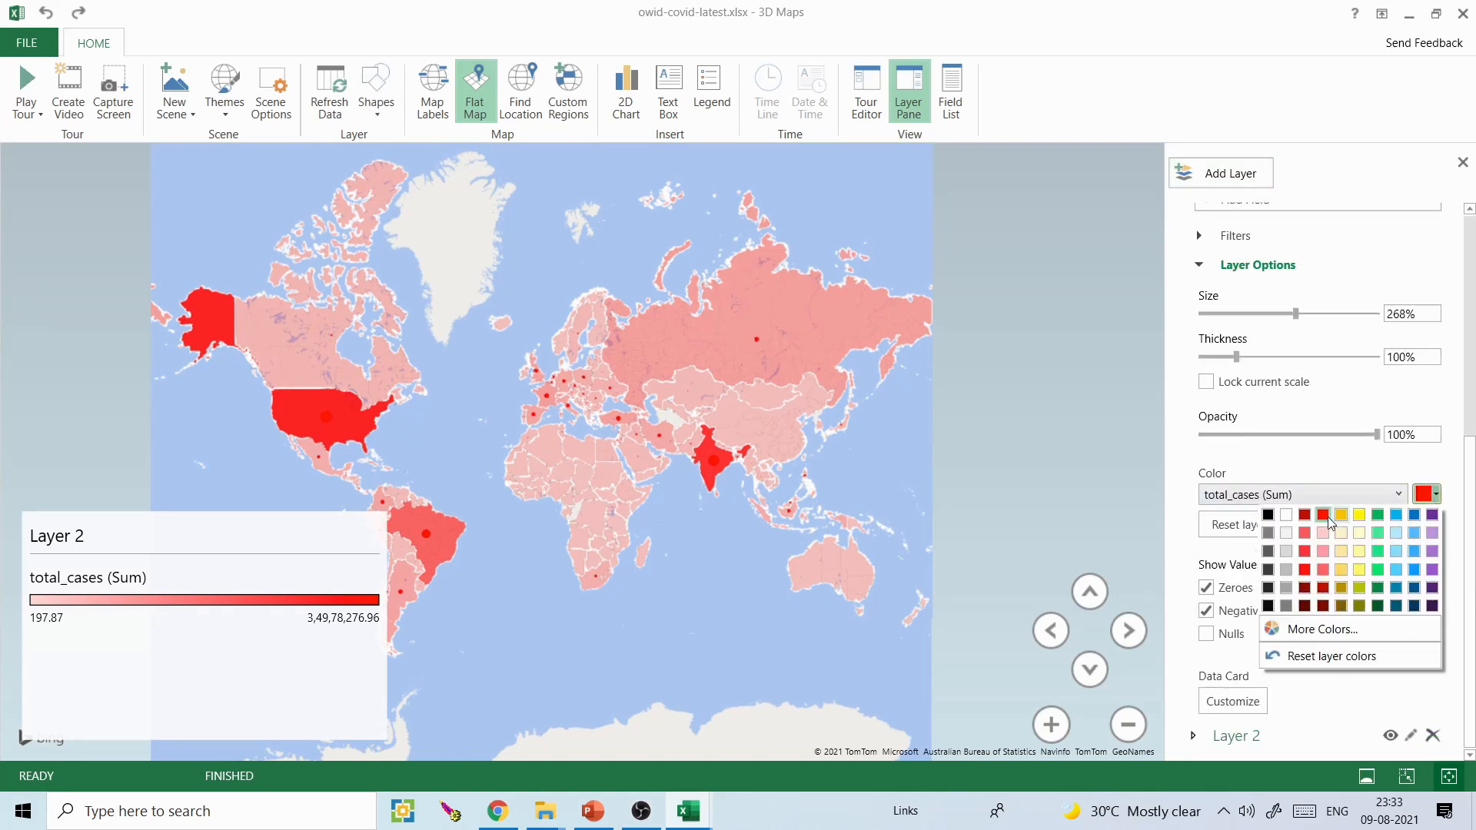
click(1414, 515)
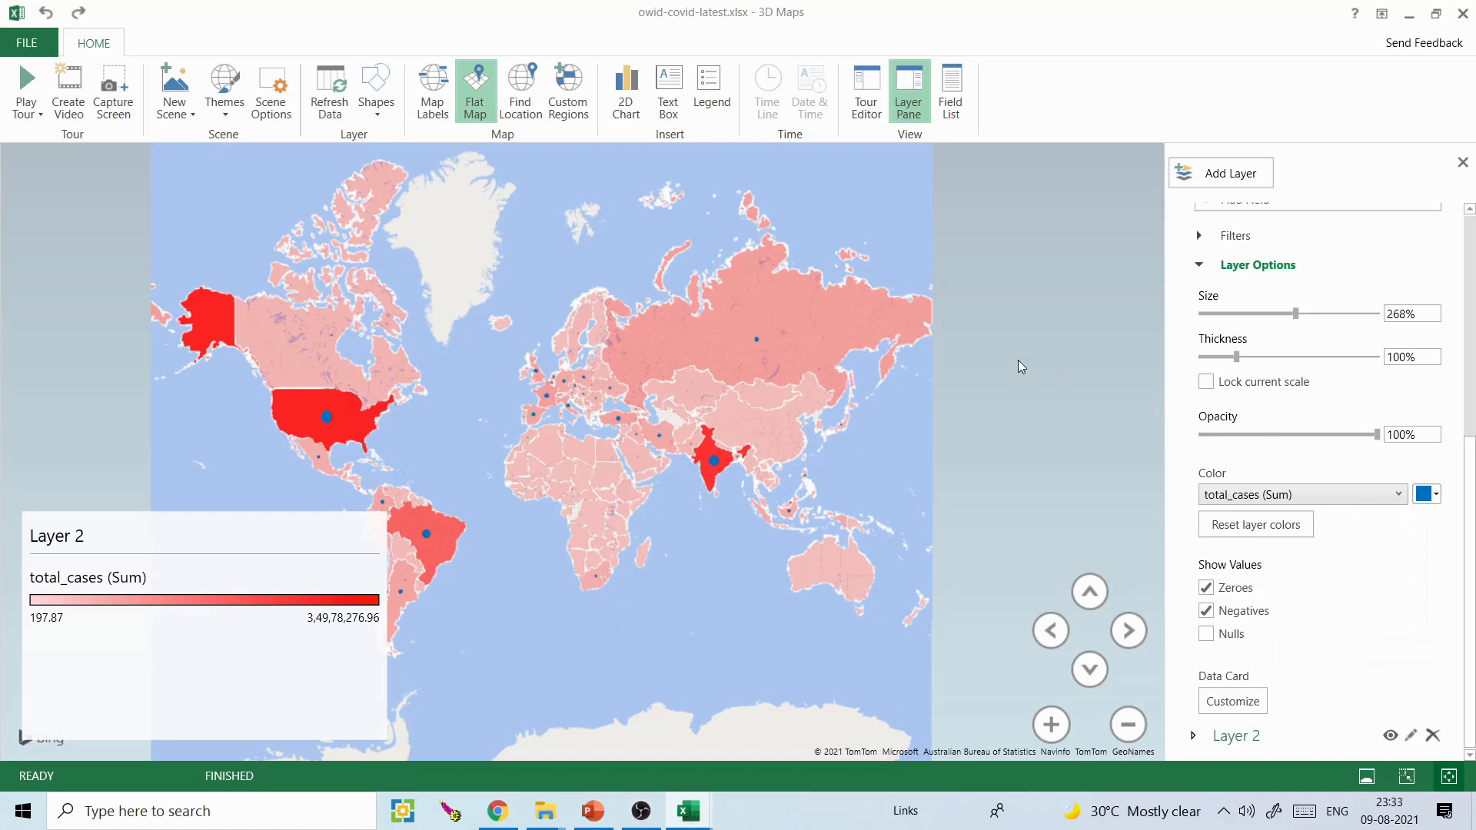
- Examine the blue bubbles over the shaded regions around India and the location type options of Layer 1
scroll(850, 457, up, 3)
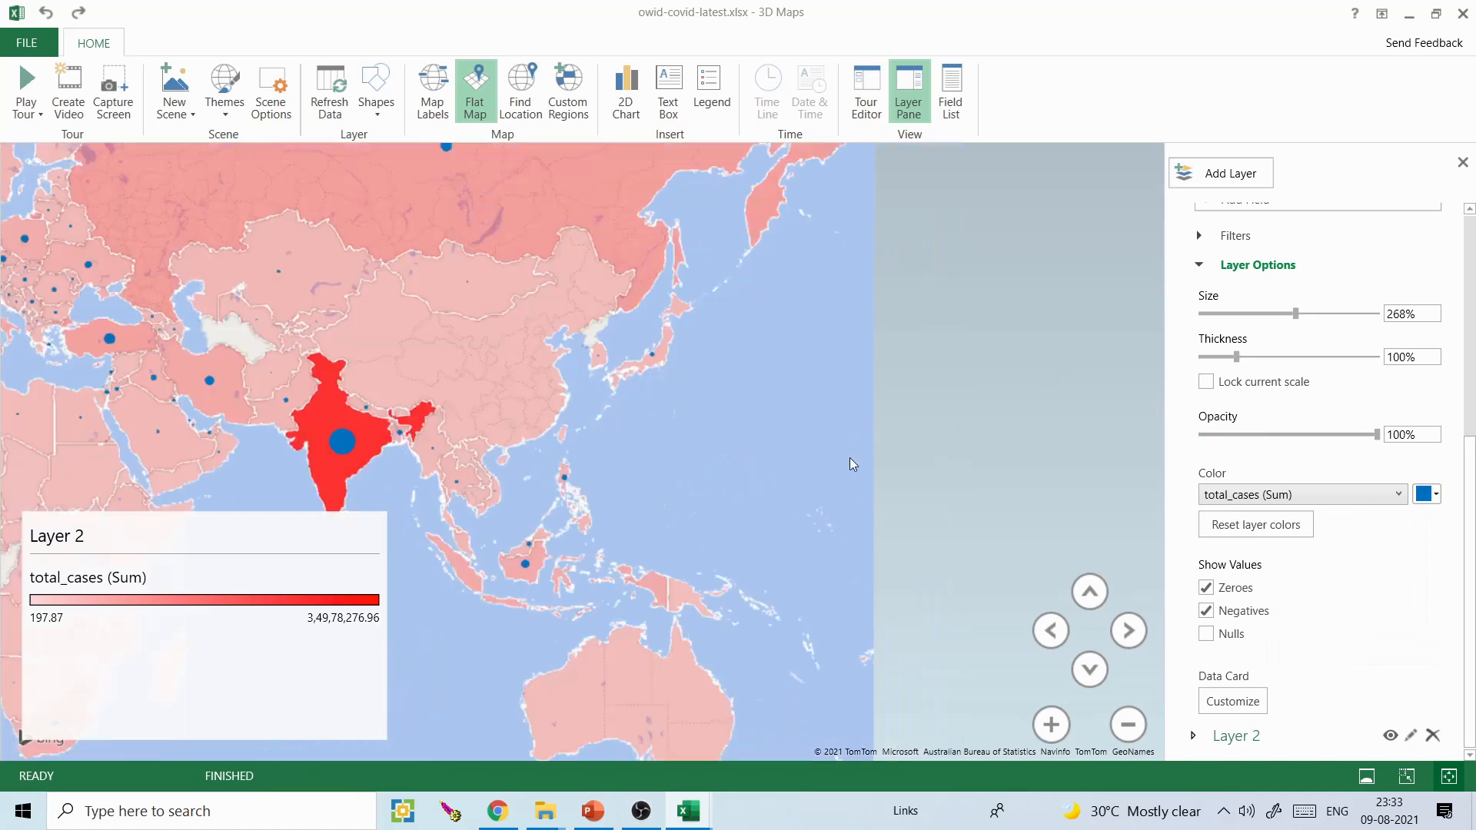
drag(671, 469, 968, 449)
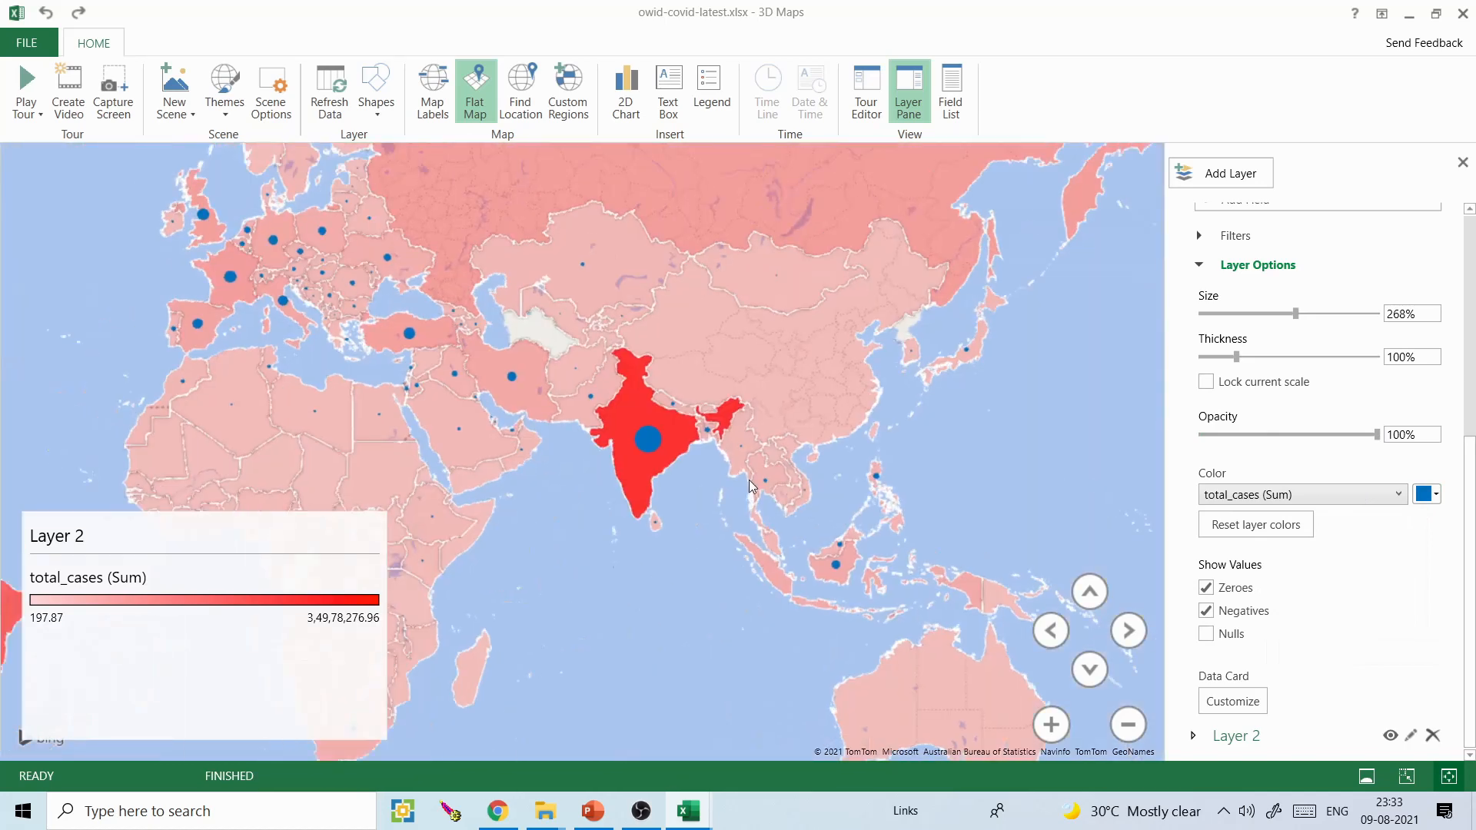
mouse_move(751, 486)
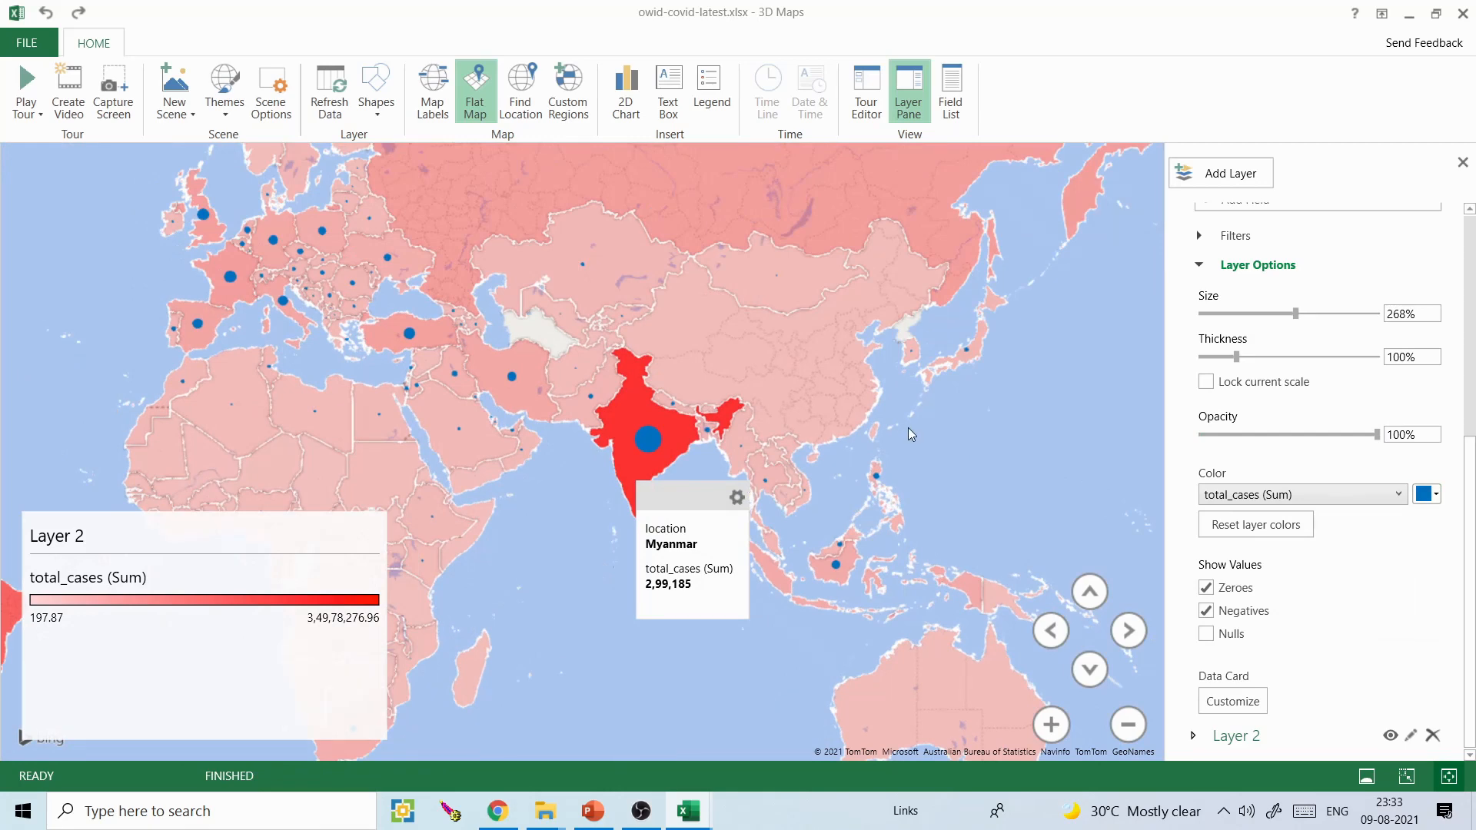
drag(910, 432, 952, 432)
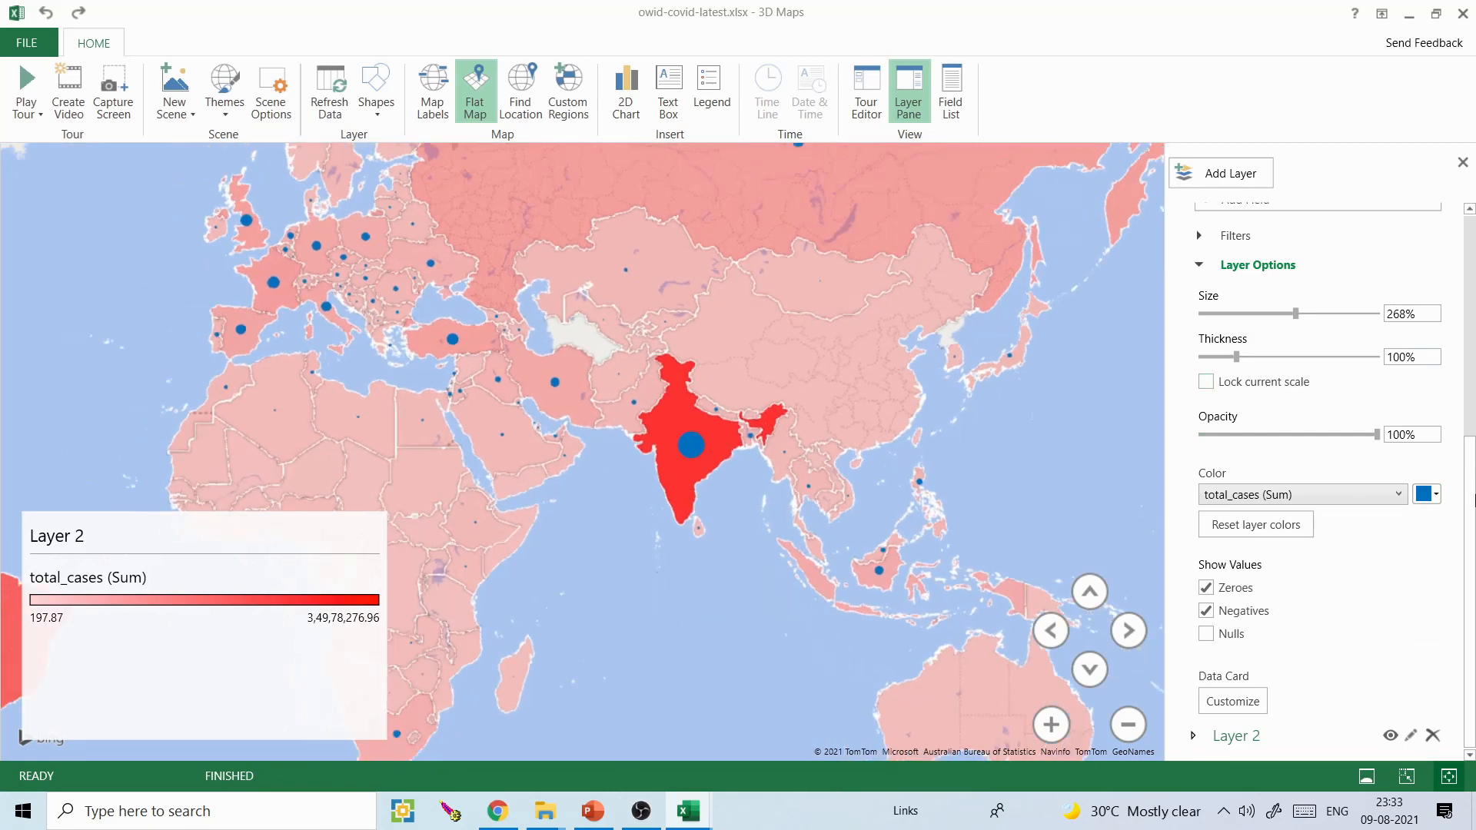
scroll(1474, 499, up, 5)
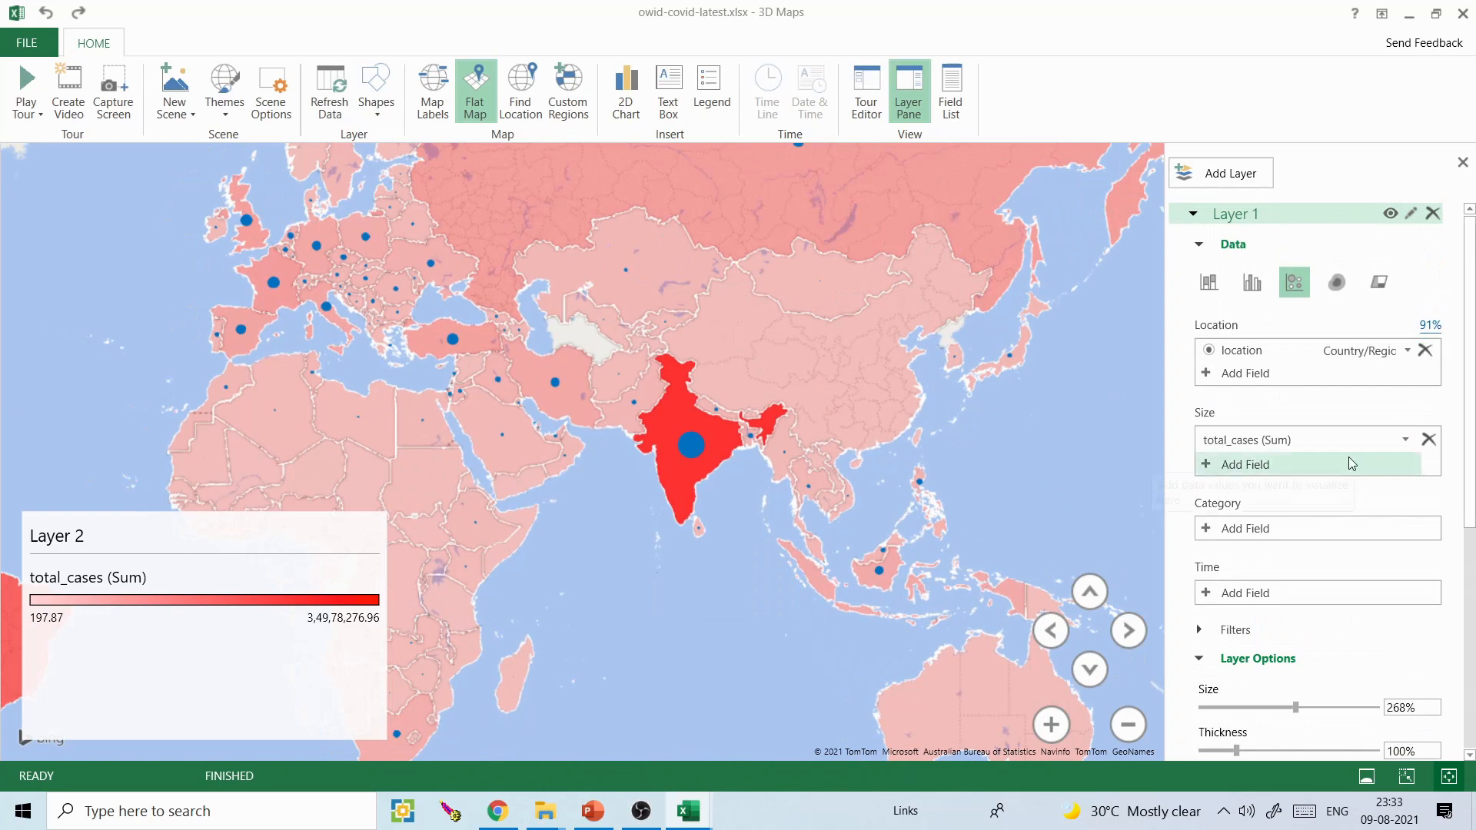
click(1407, 350)
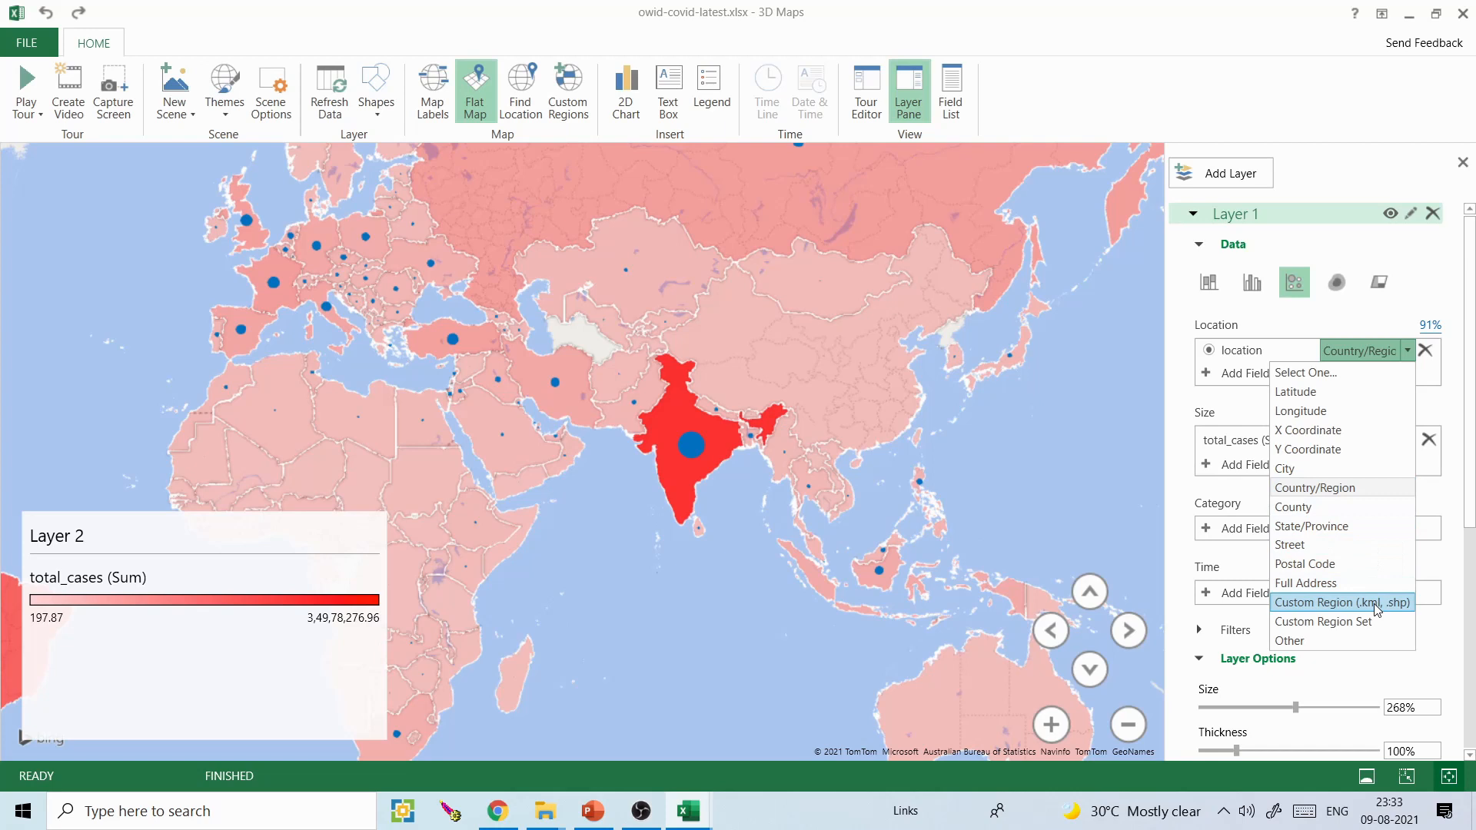
click(1407, 351)
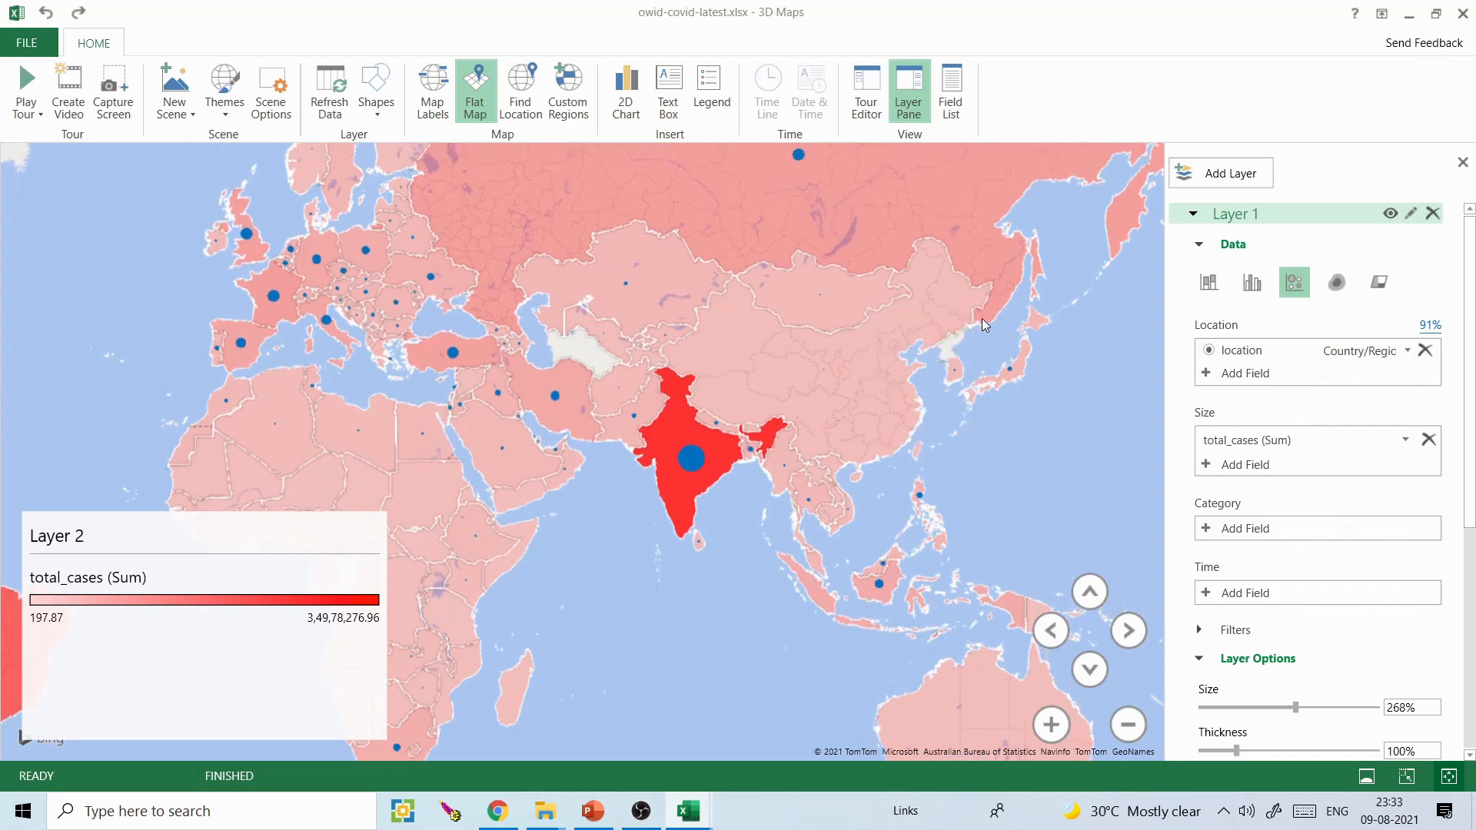
- Change Layer 1 to a stacked column visualization with 432% height and 378% thickness
click(1208, 289)
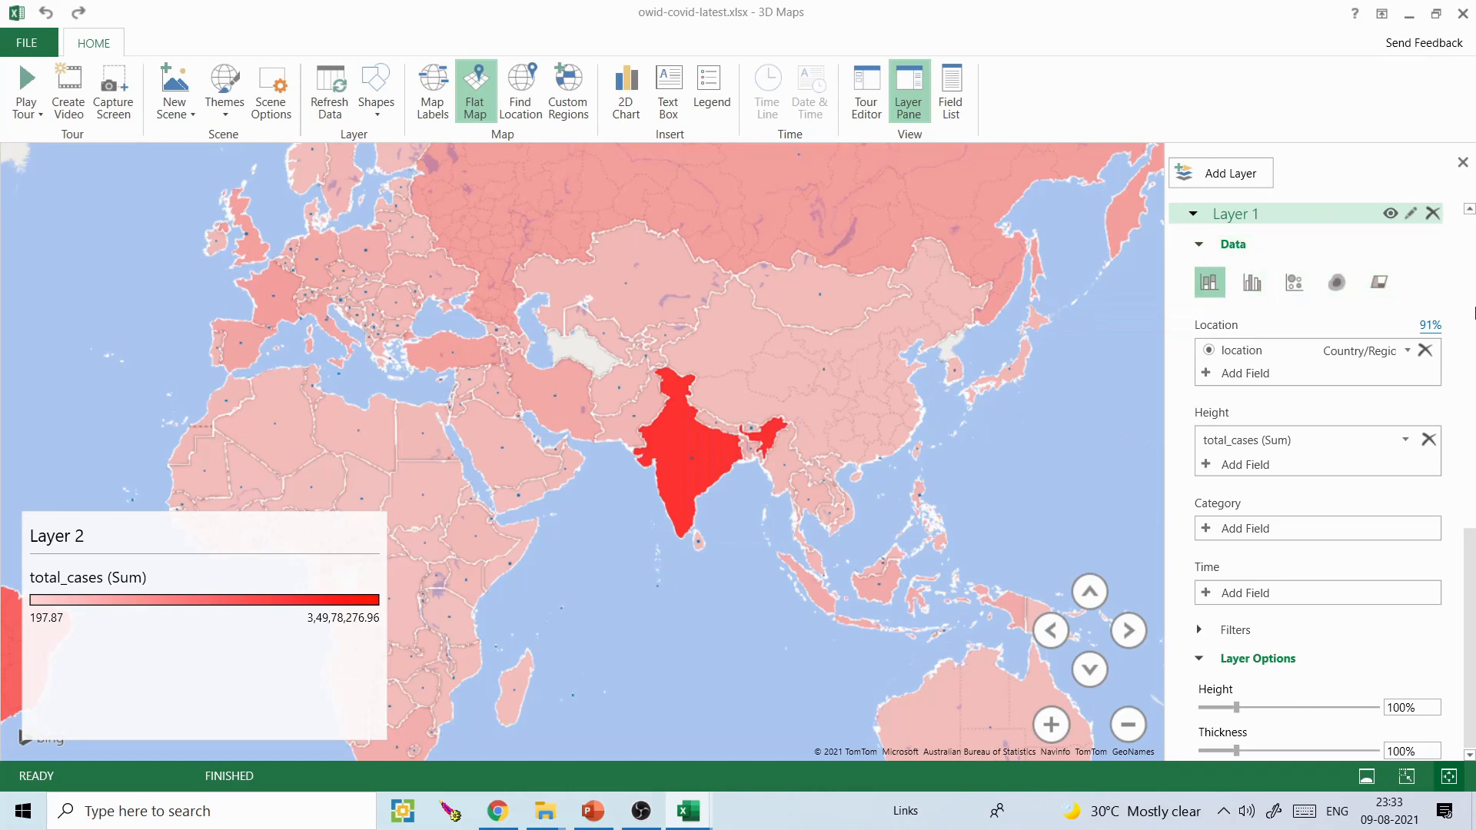
scroll(1375, 384, down, 5)
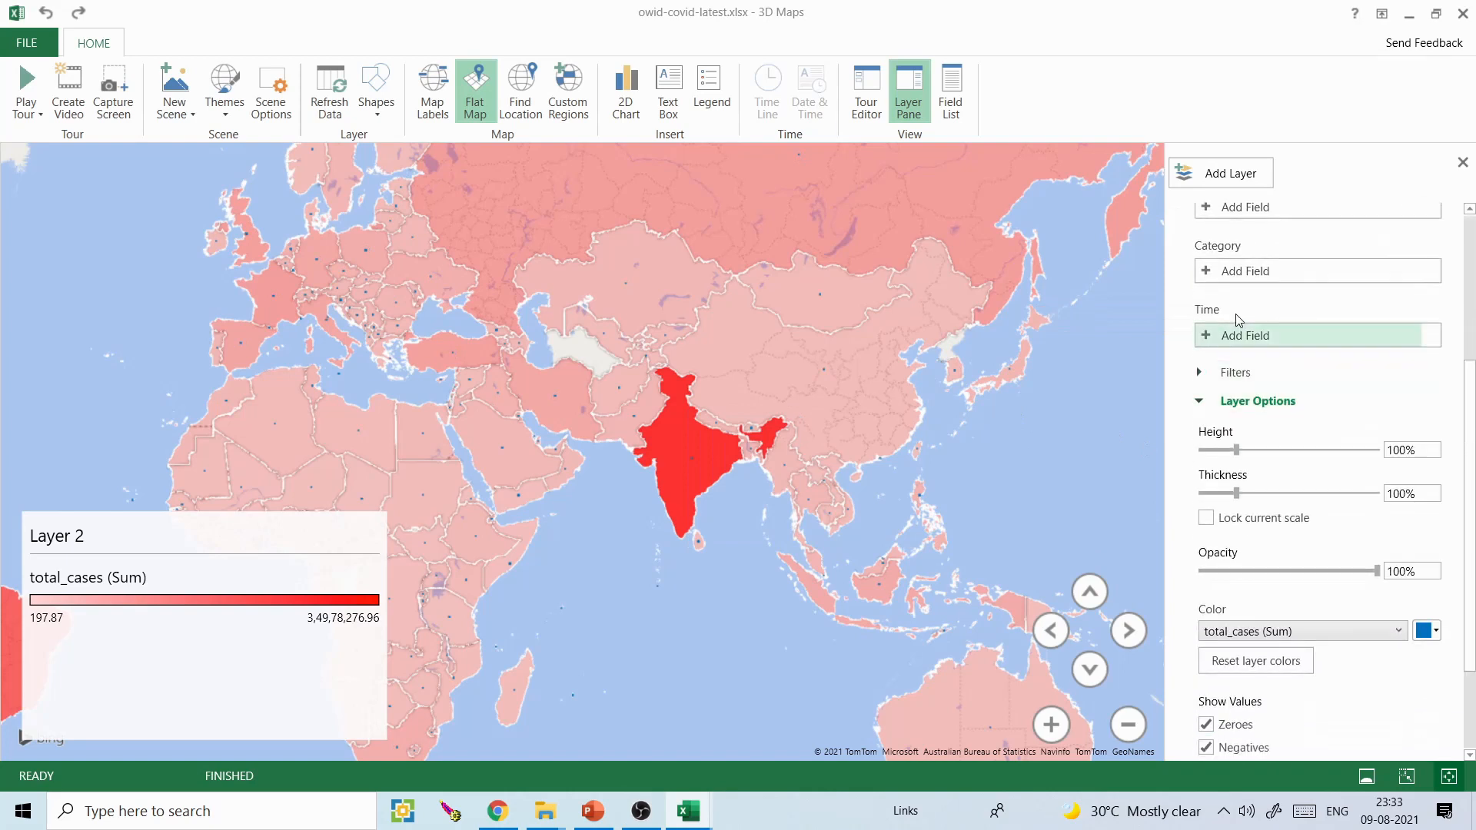
scroll(1200, 286, up, 1)
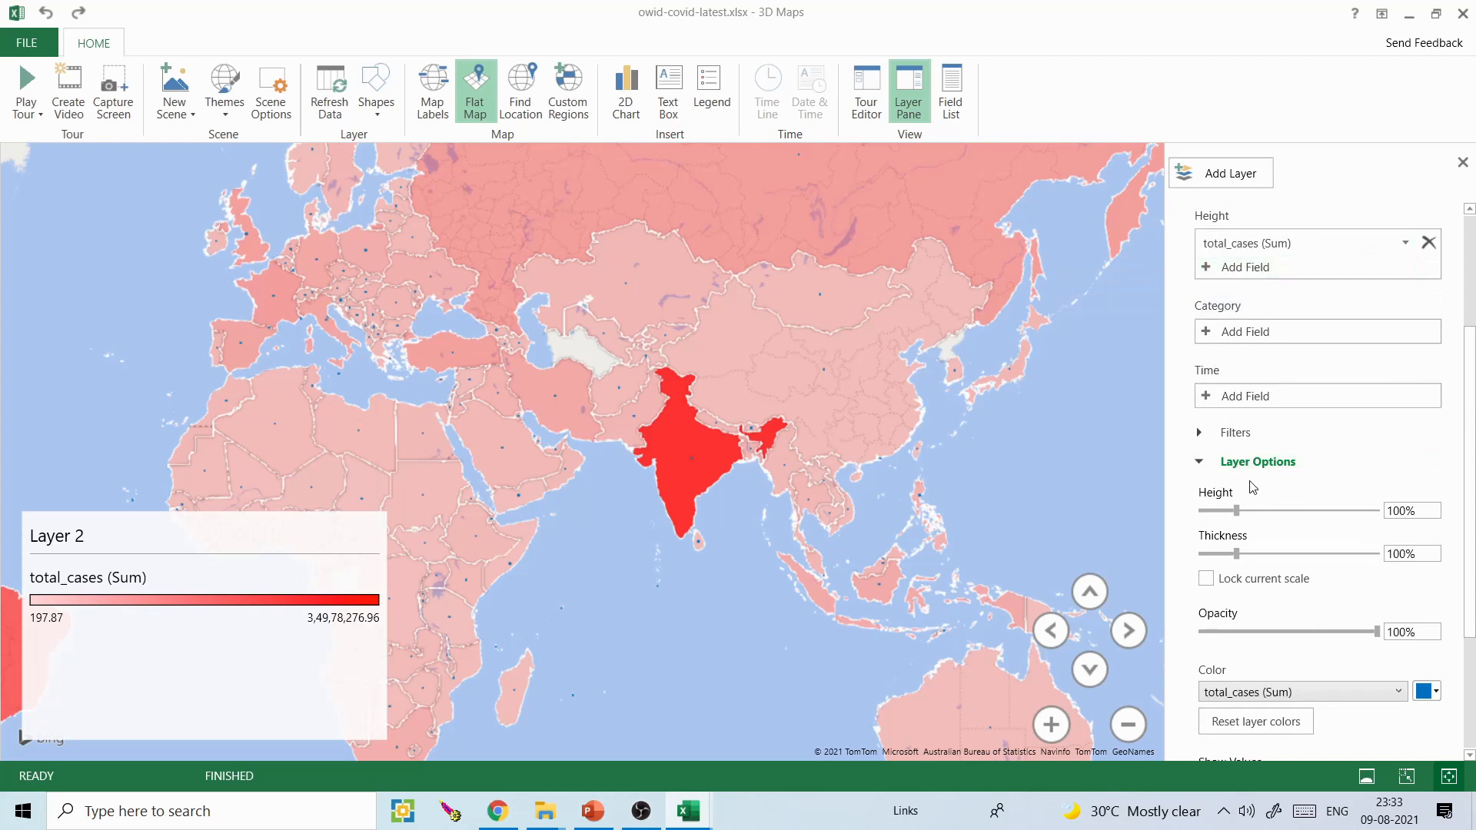
drag(1338, 491, 1353, 508)
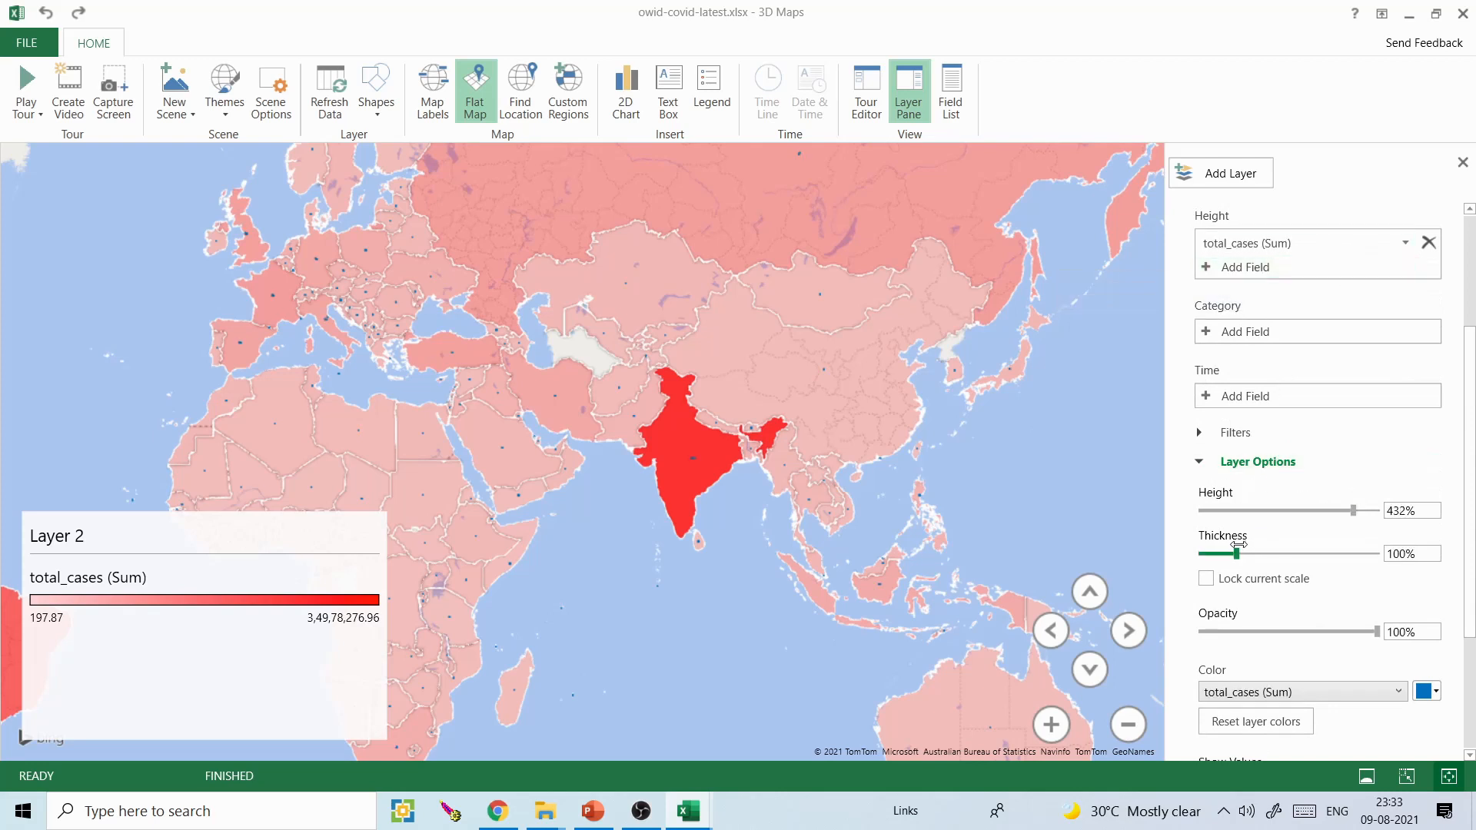
drag(1236, 553, 1339, 547)
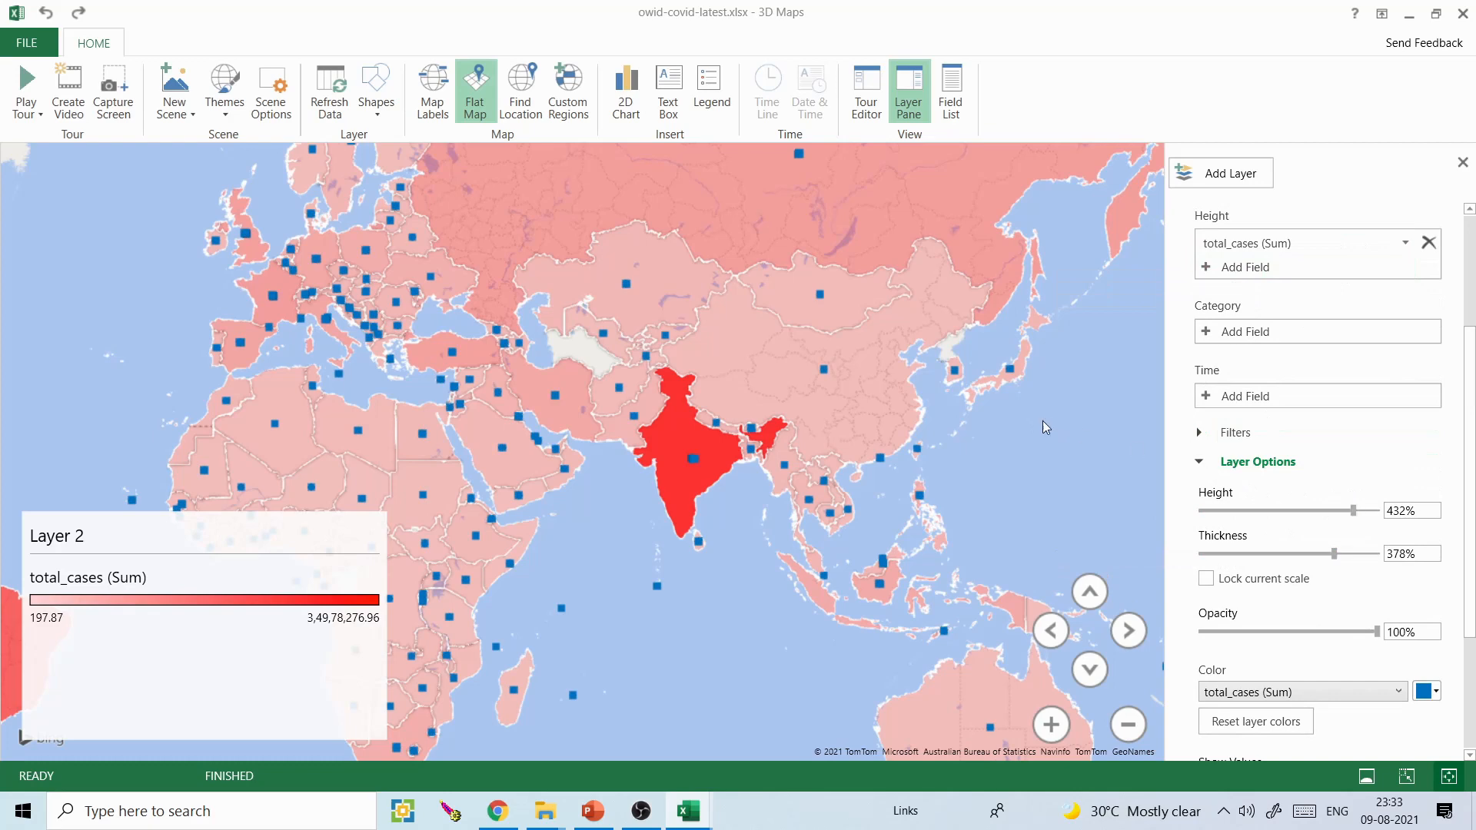
- Turn off the flat map and tilt and rotate the globe around India to view the columns in 3D
click(483, 99)
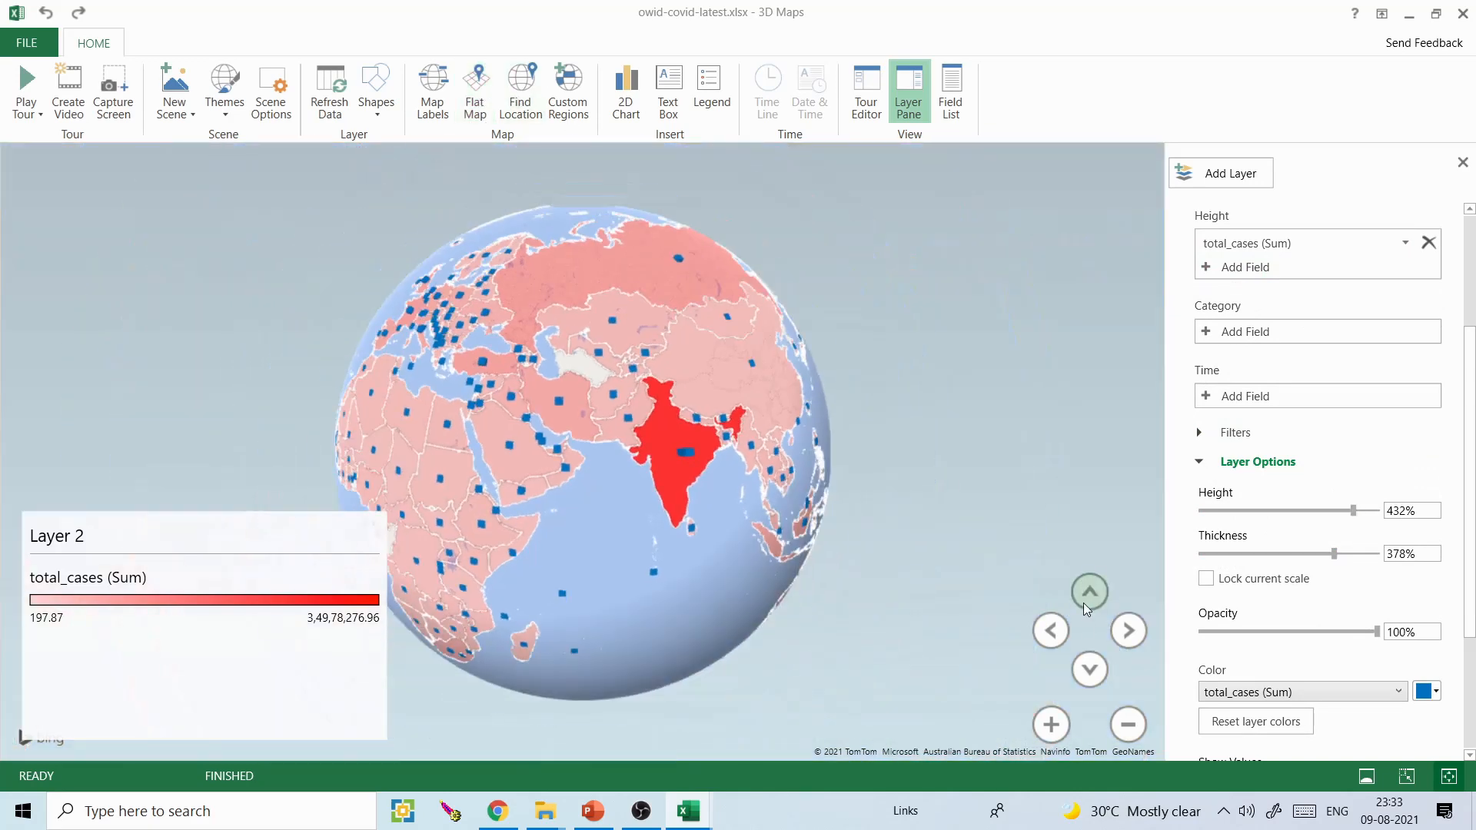
click(1091, 661)
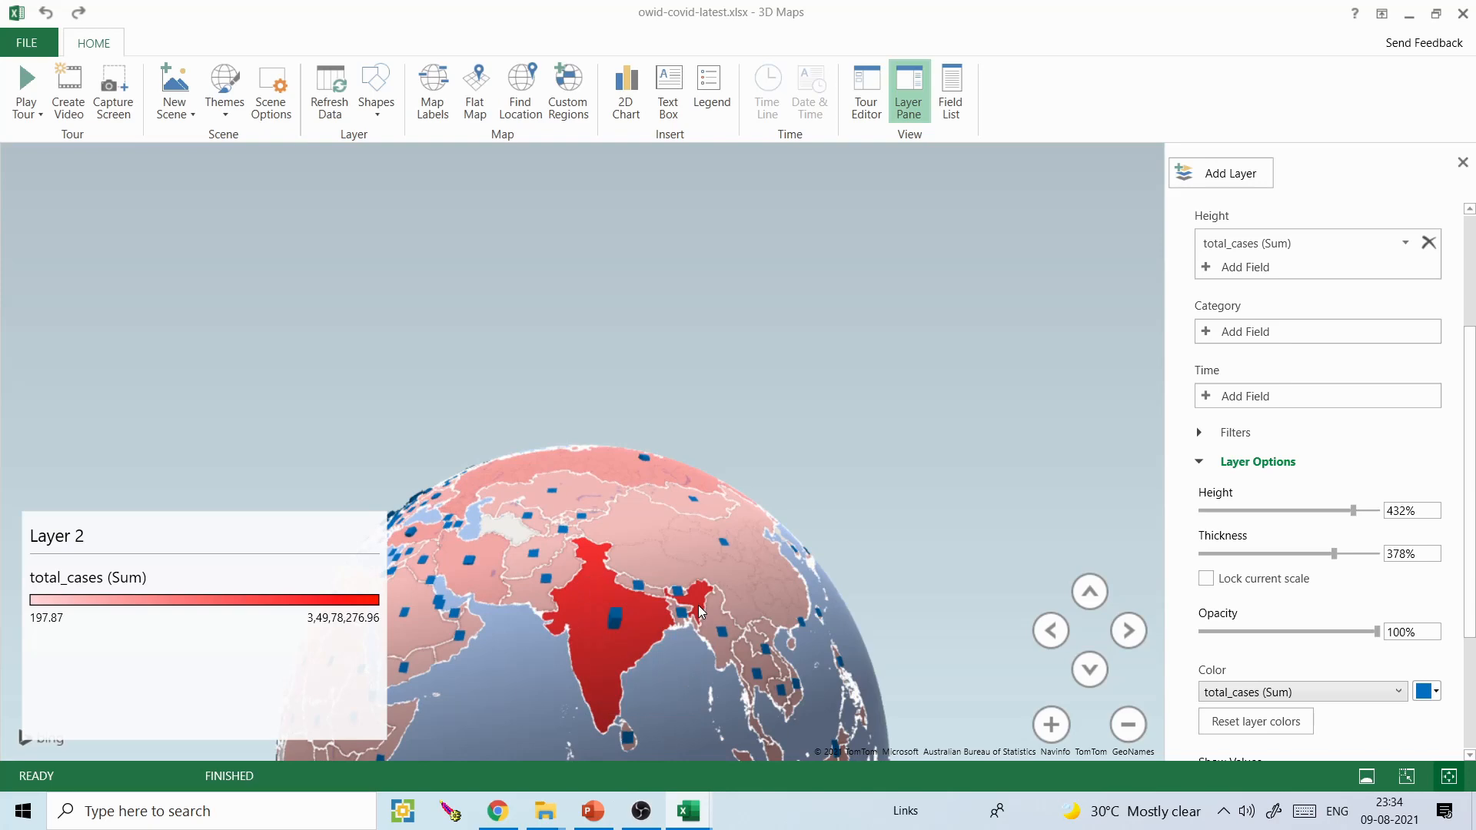
click(758, 603)
key(Left)
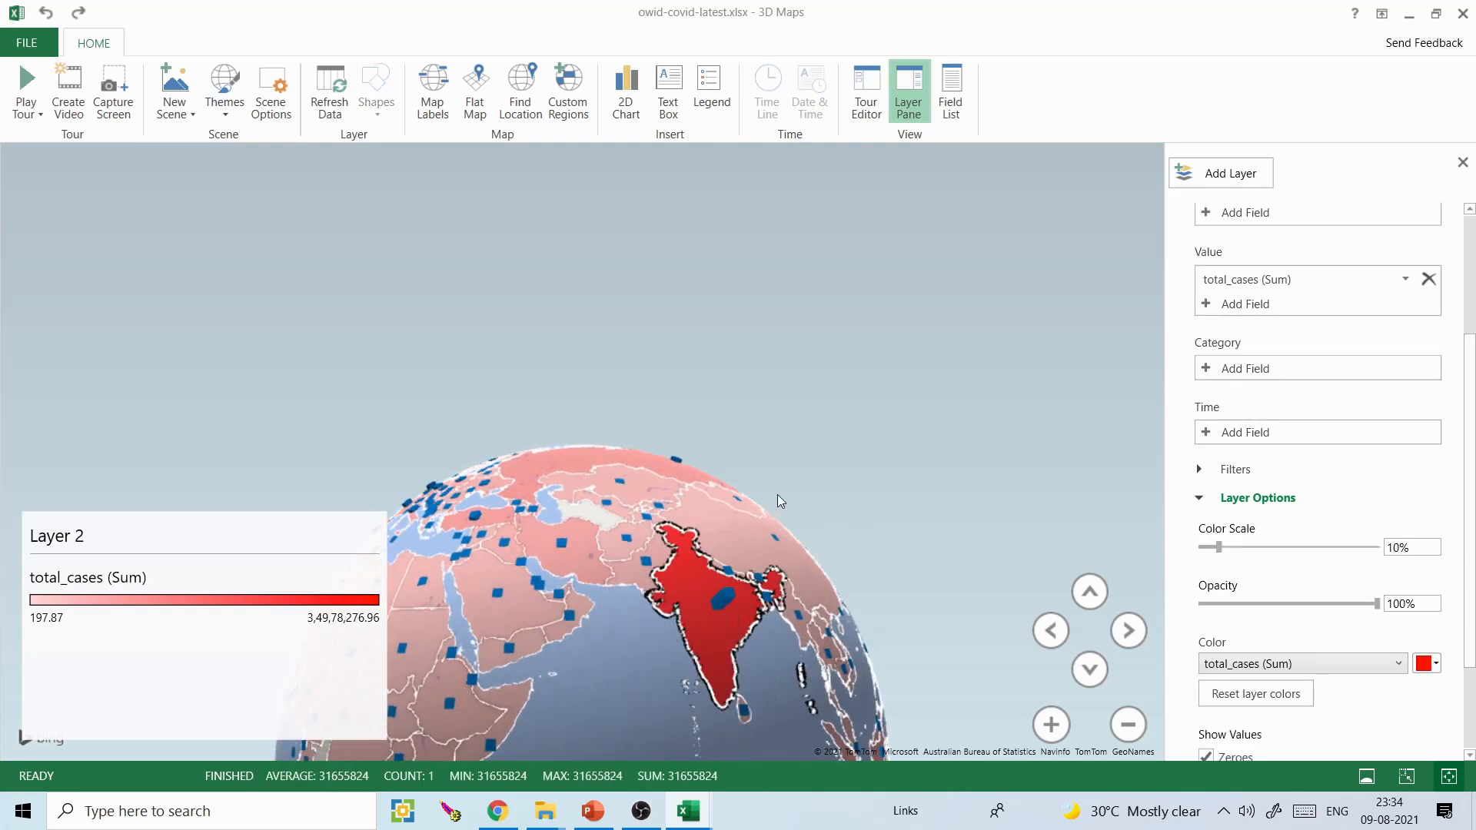
key(Right)
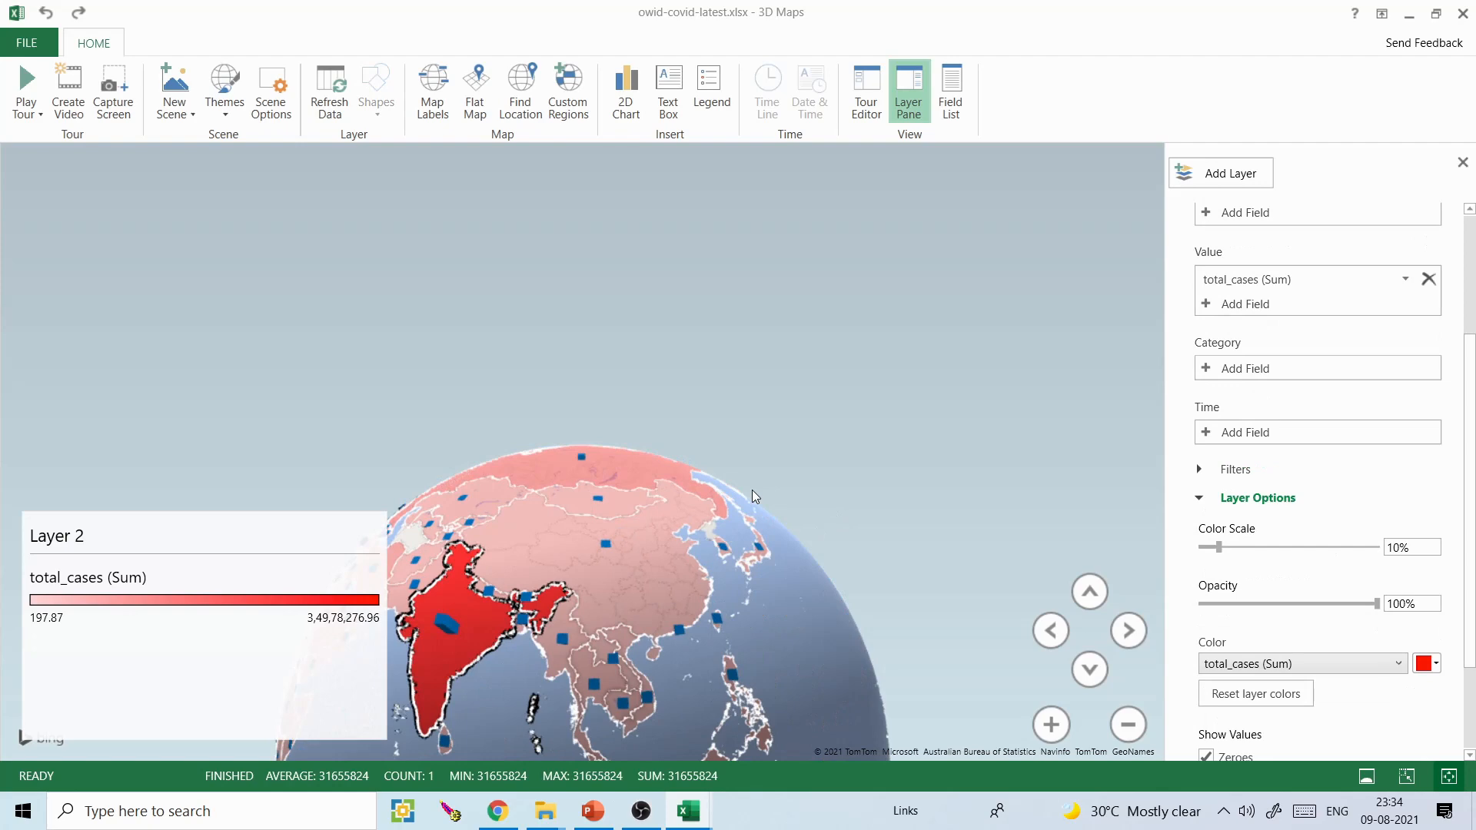
- Switch to PowerPoint to review the map slides up to slide 7, and return to the 3D Maps globe
click(593, 812)
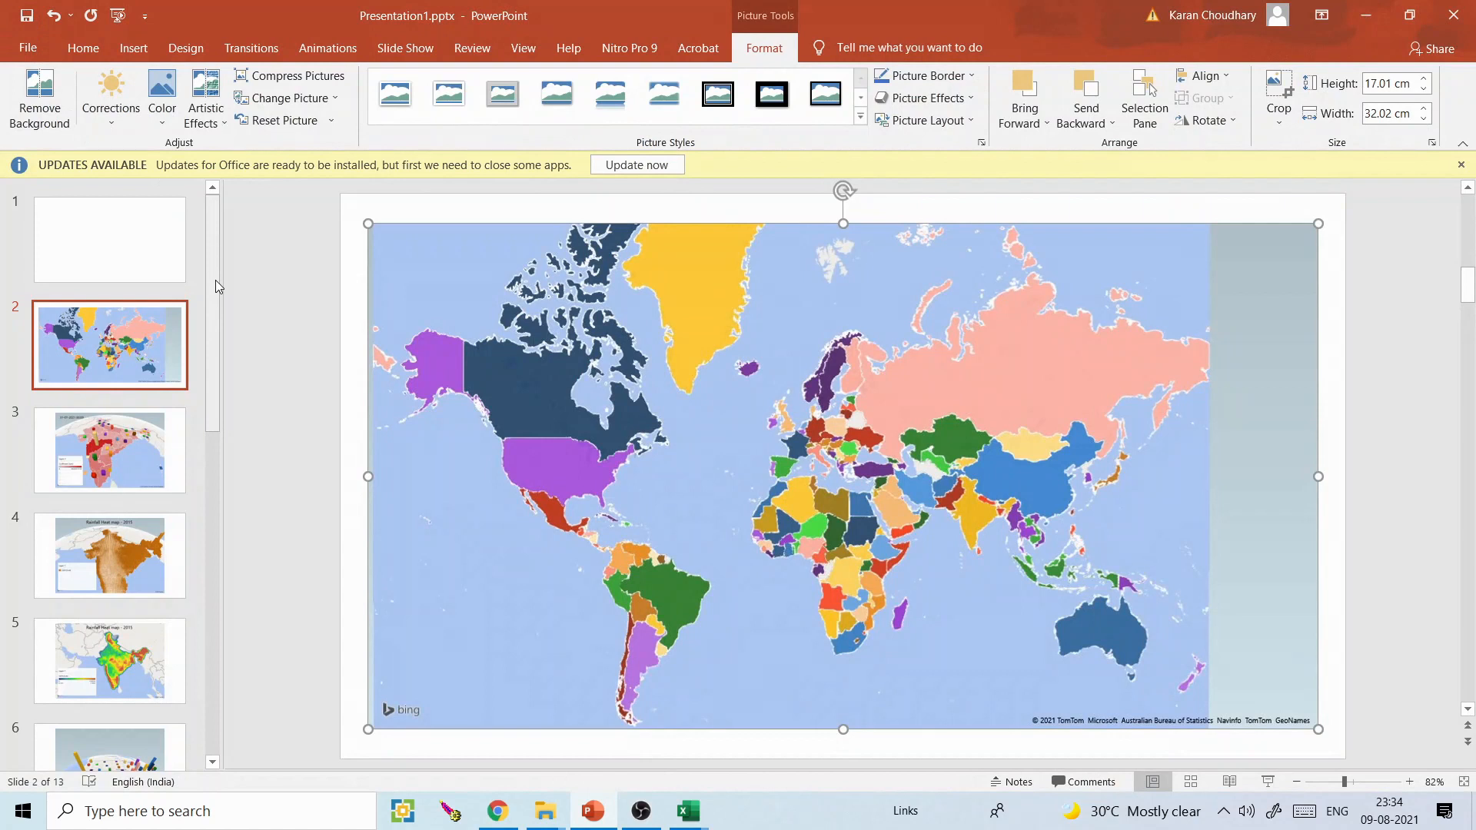
click(80, 439)
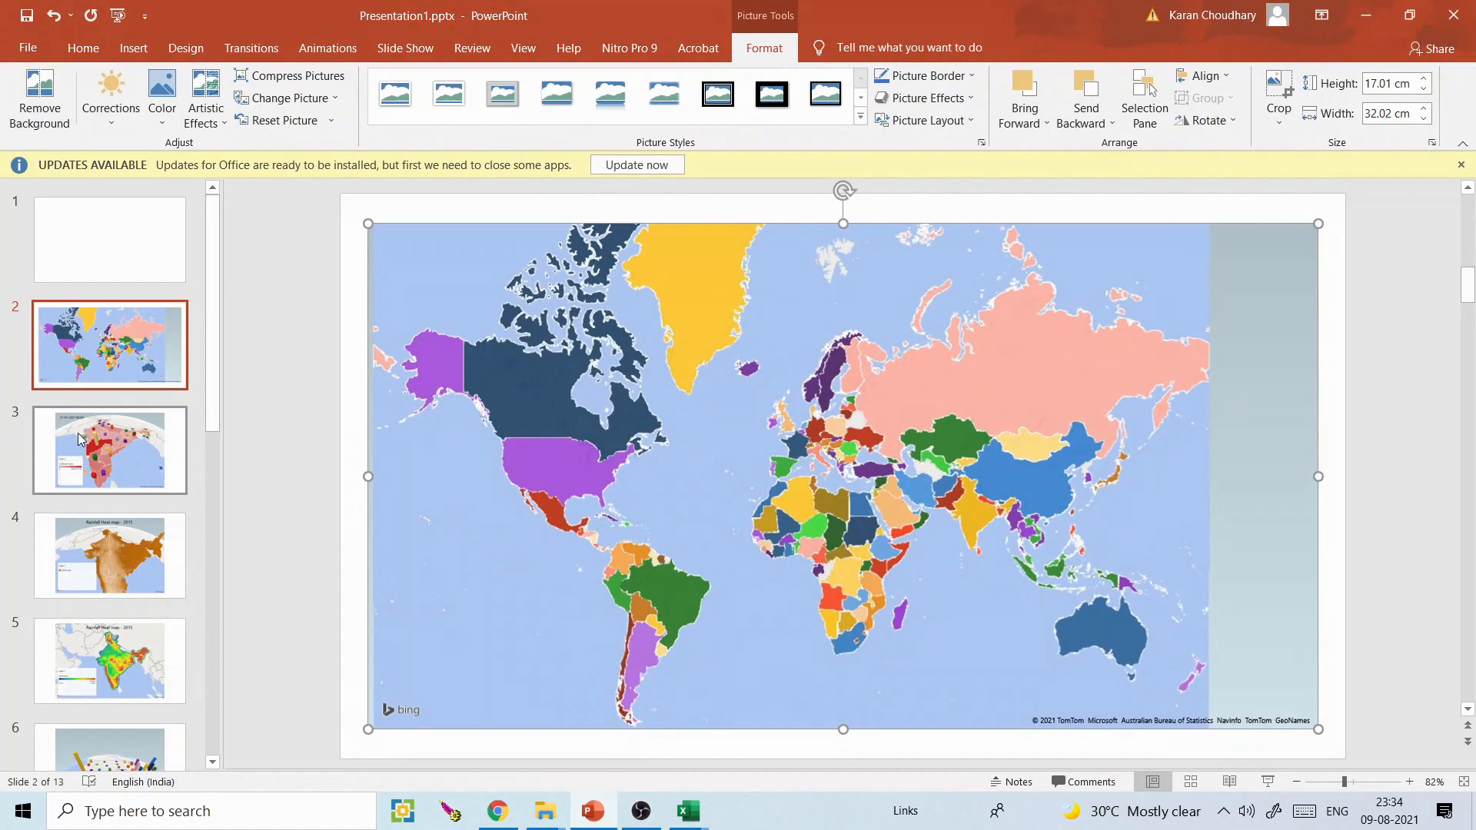
key(Down)
key(Down)
key(Down)
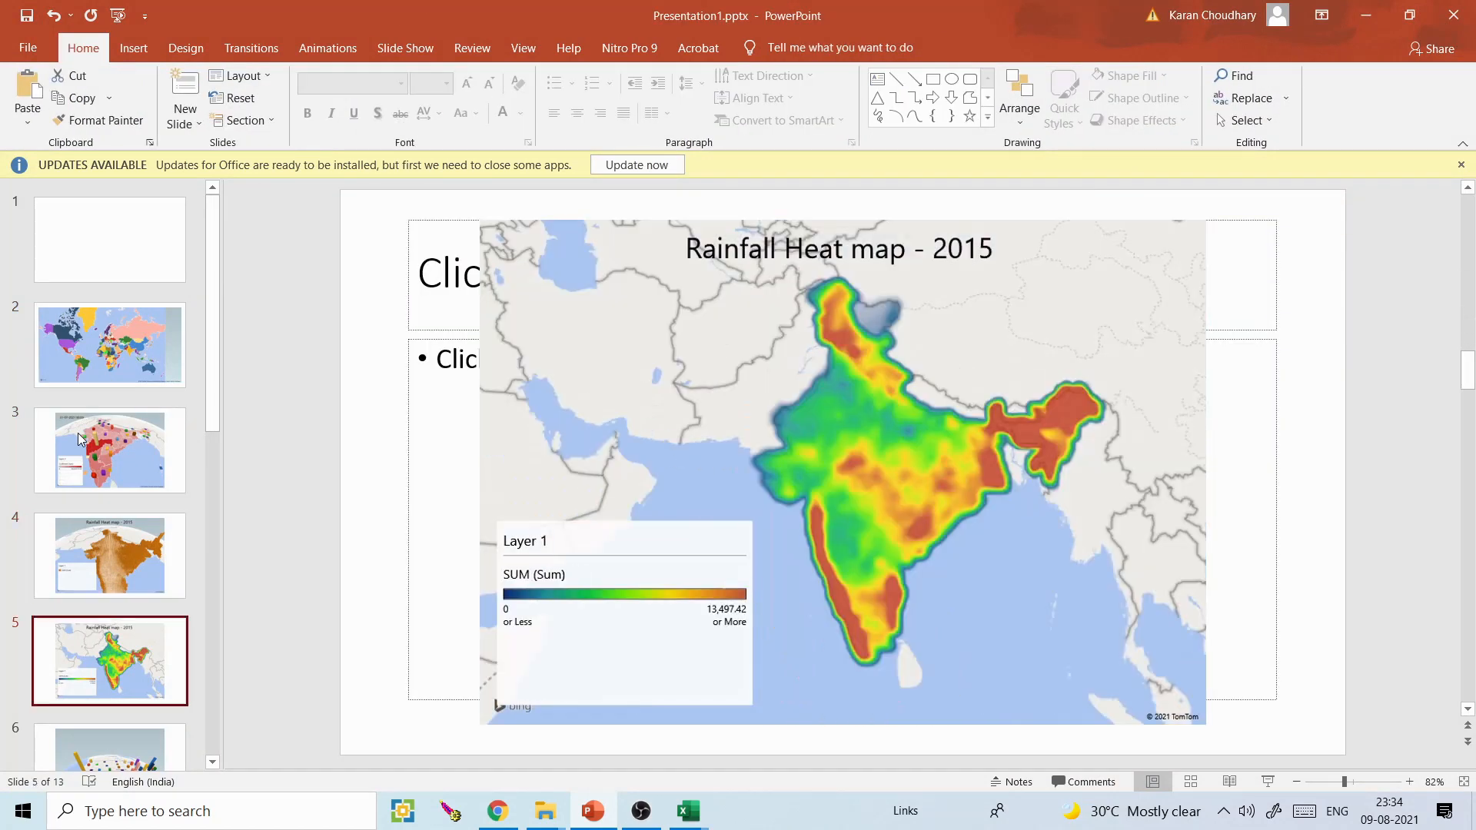
click(76, 432)
key(Down)
key(Down)
key(Down)
click(80, 438)
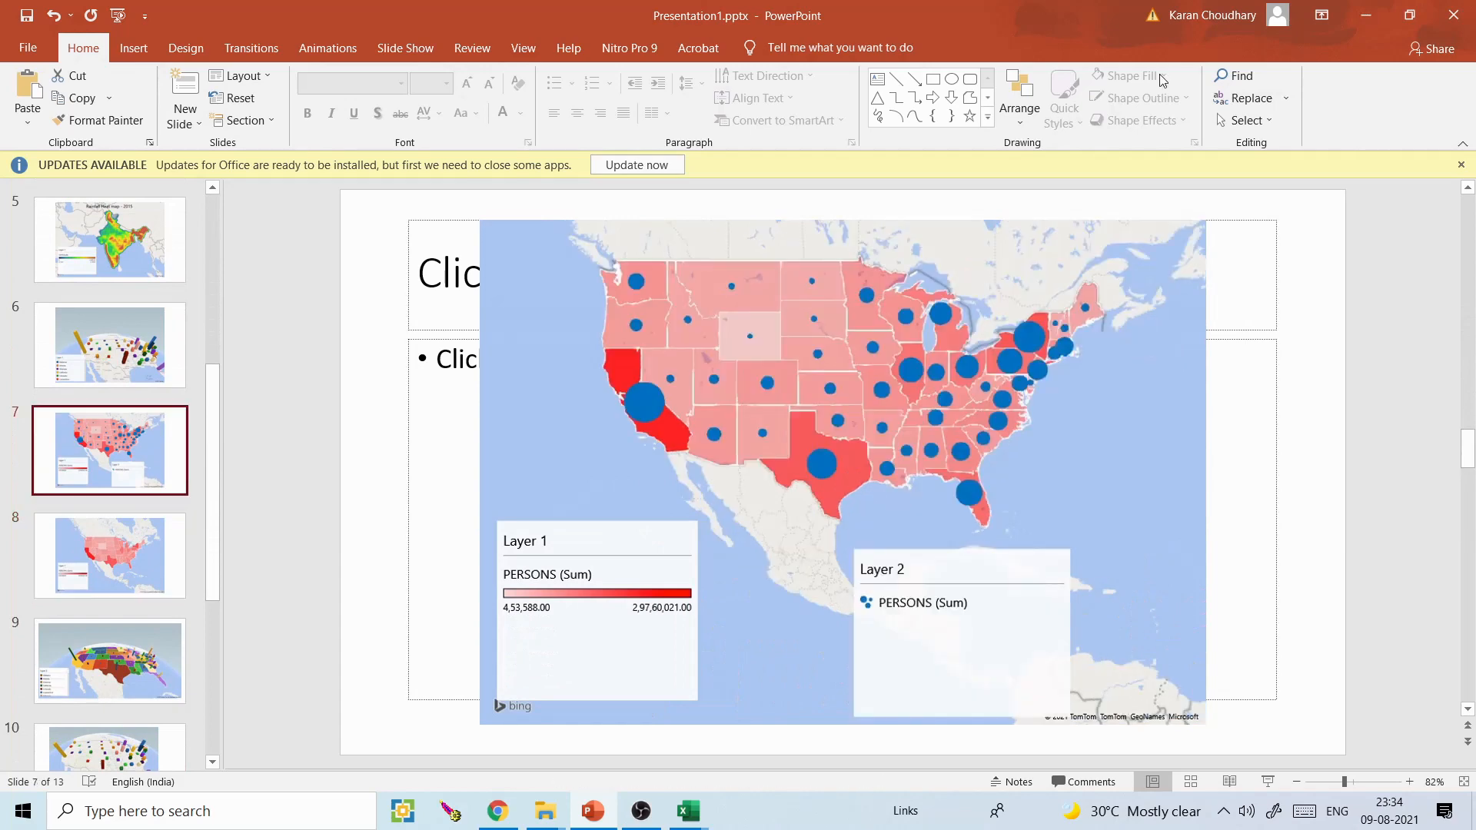
click(1376, 18)
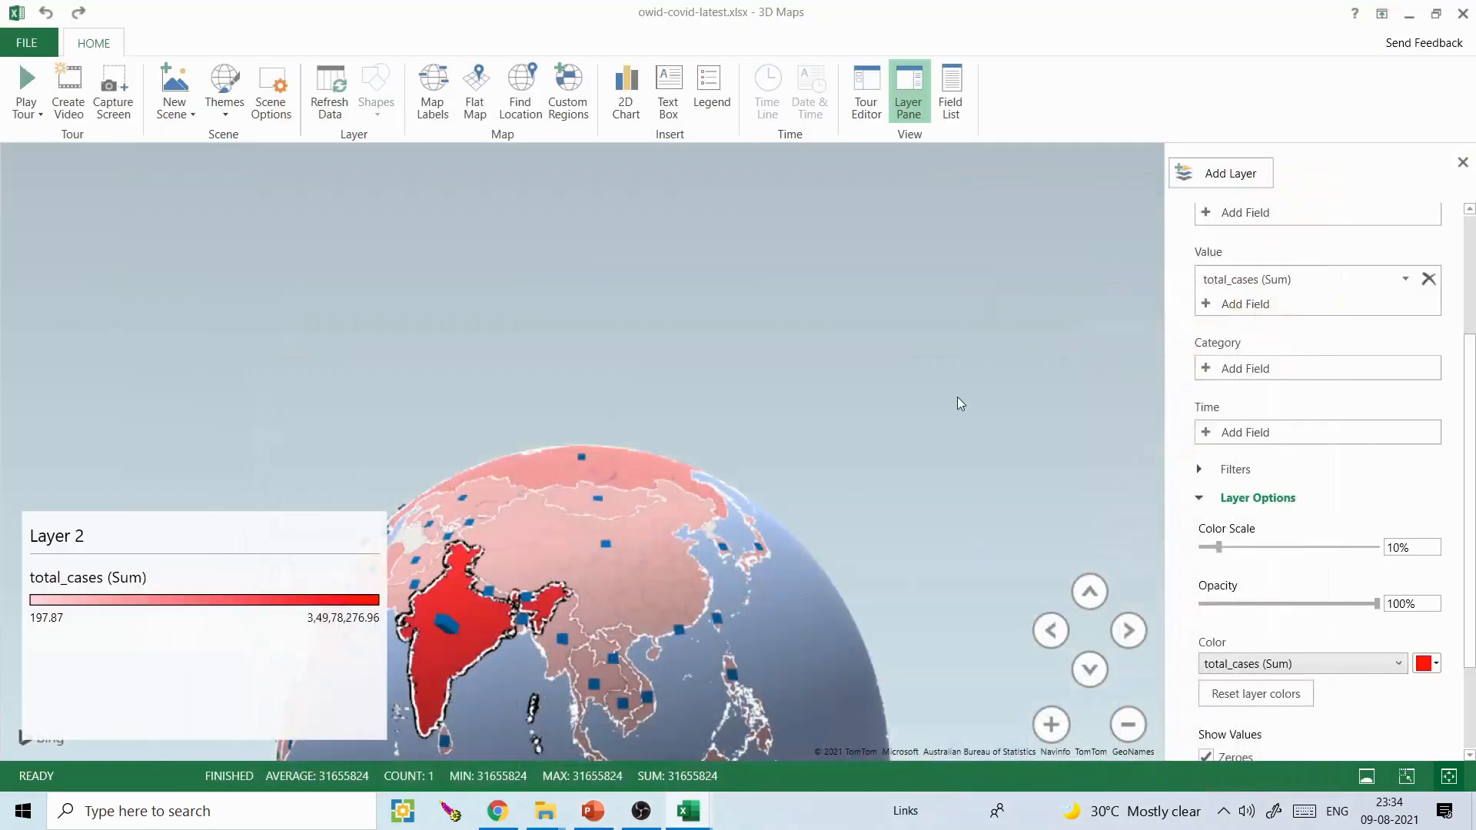
mouse_move(741, 551)
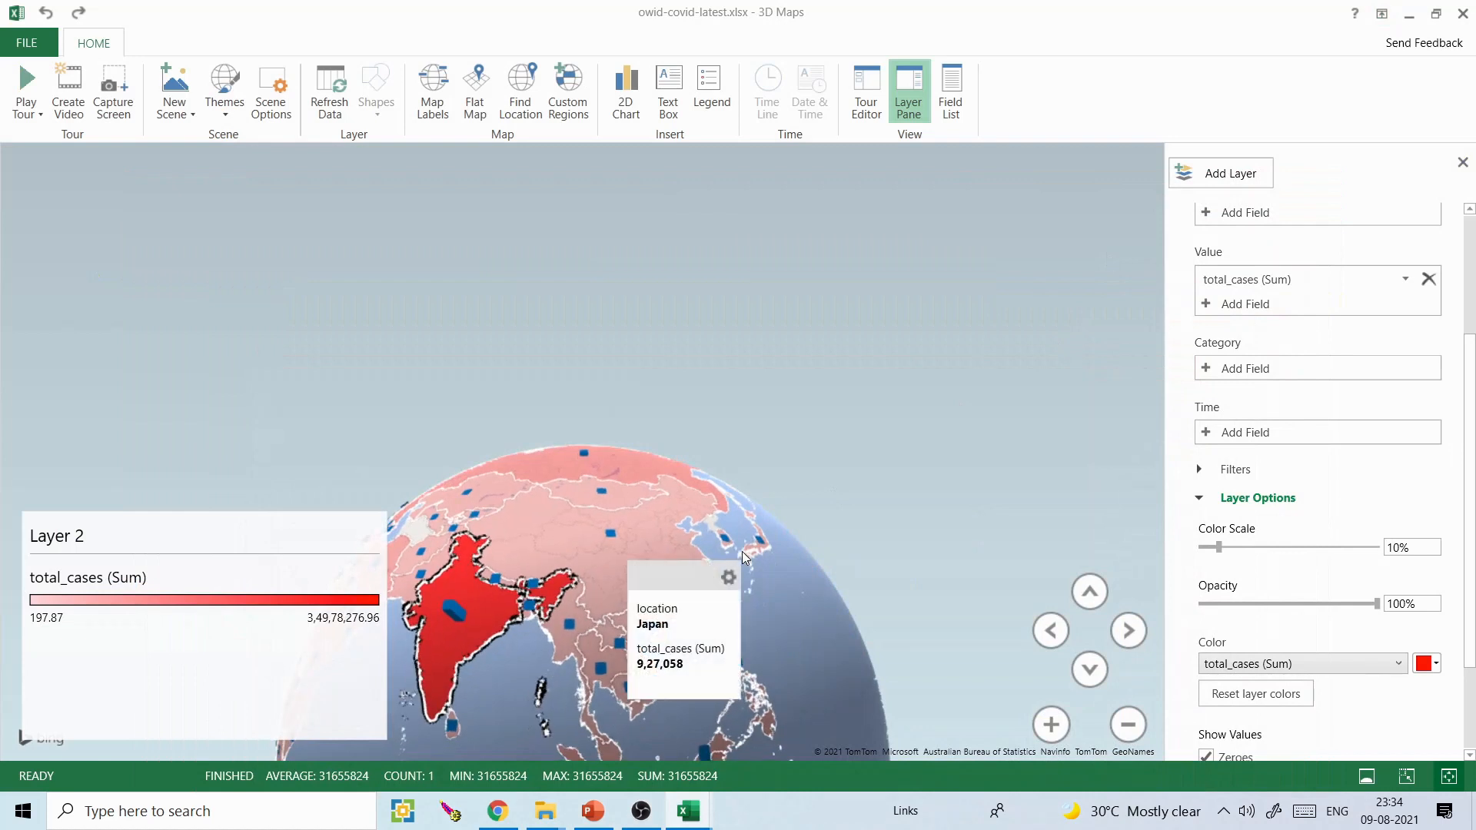